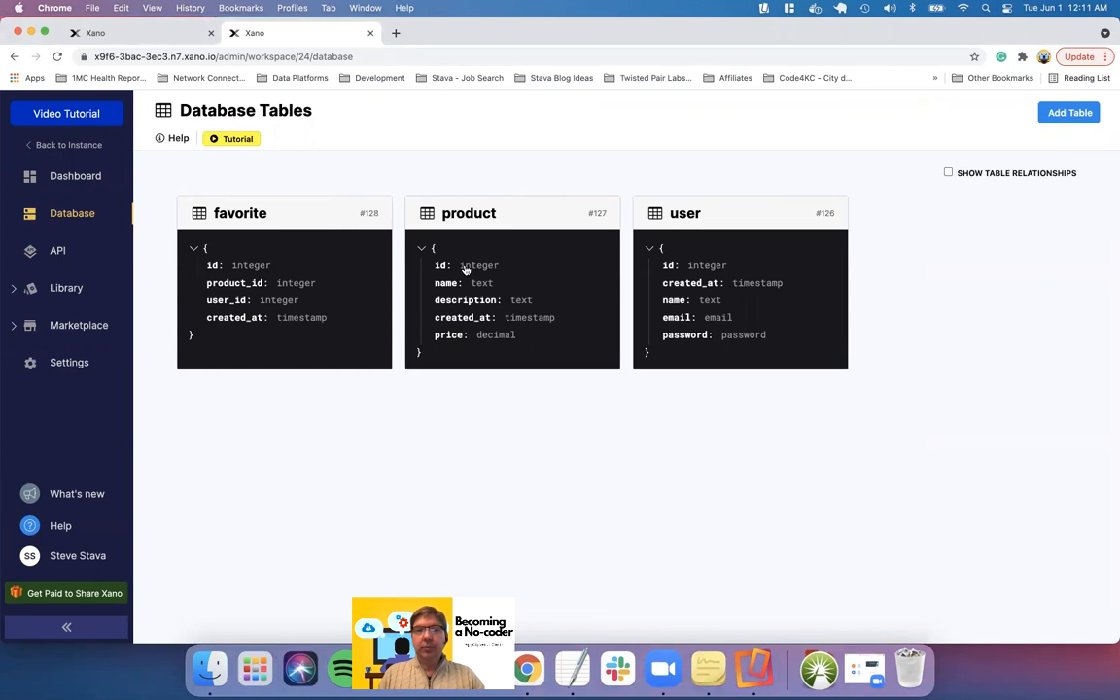
Review the records in the product table and open the favorite table
click(472, 213)
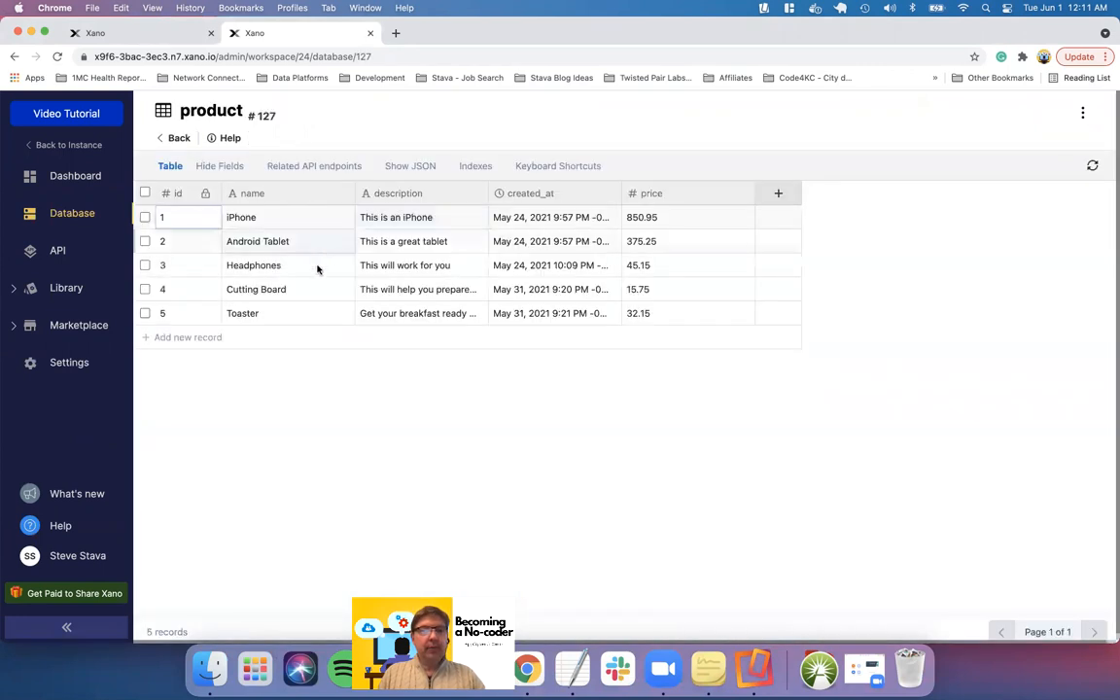
click(172, 138)
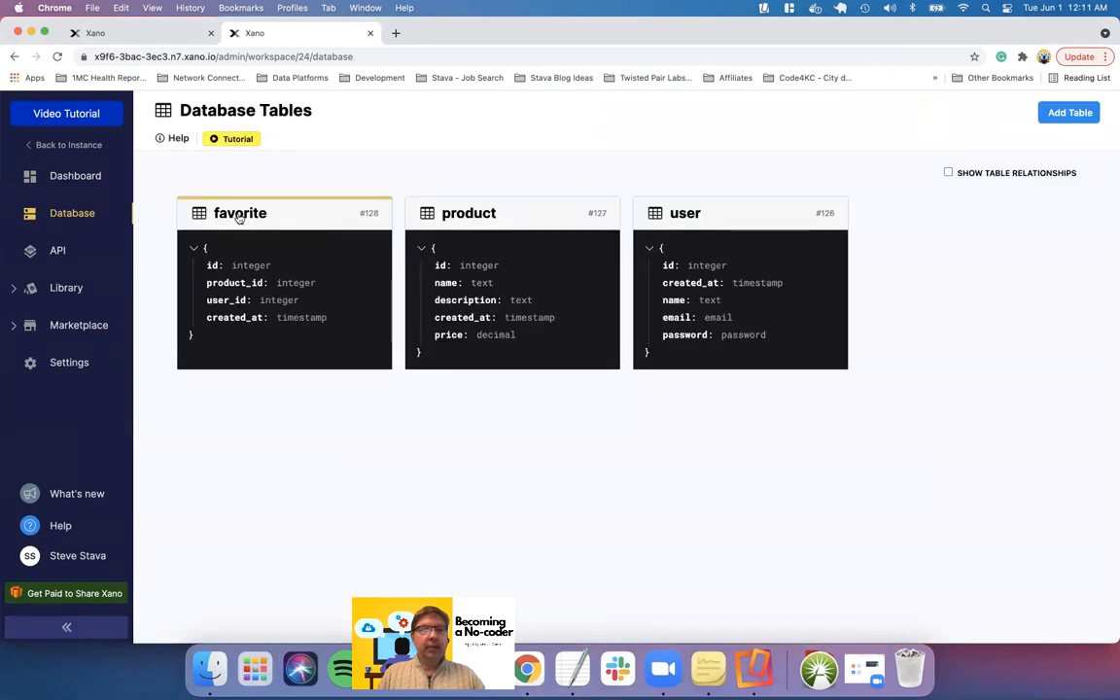
click(238, 218)
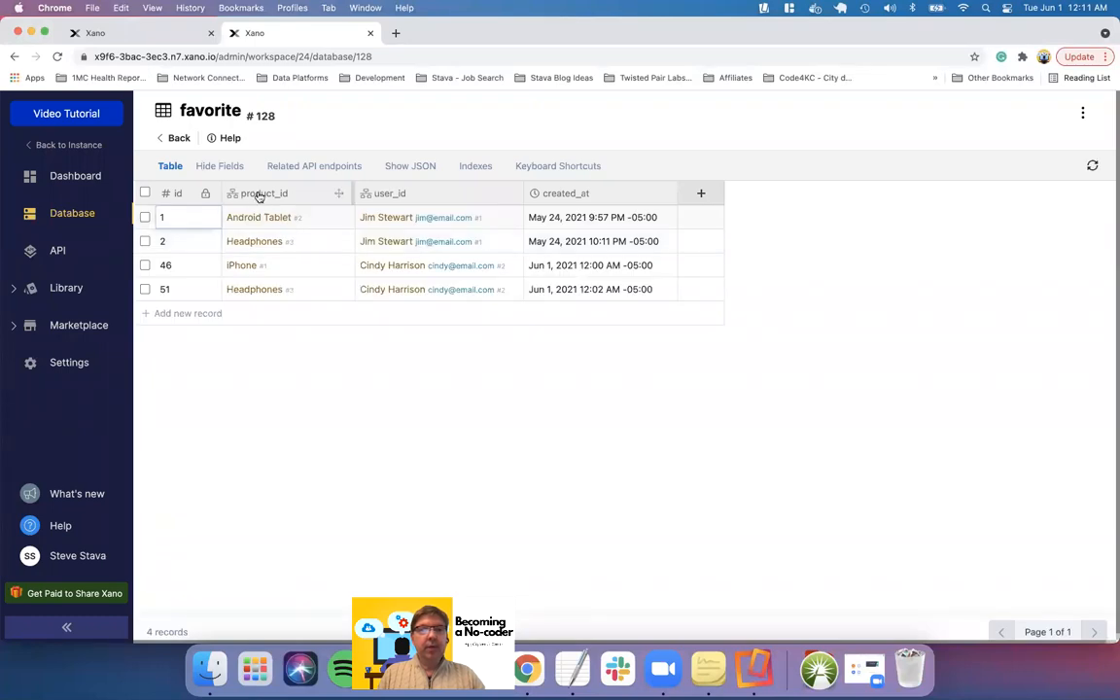
Add a record to the favorite table with Cutting Board as the product and user #2 as the user
click(194, 322)
click(265, 317)
click(264, 314)
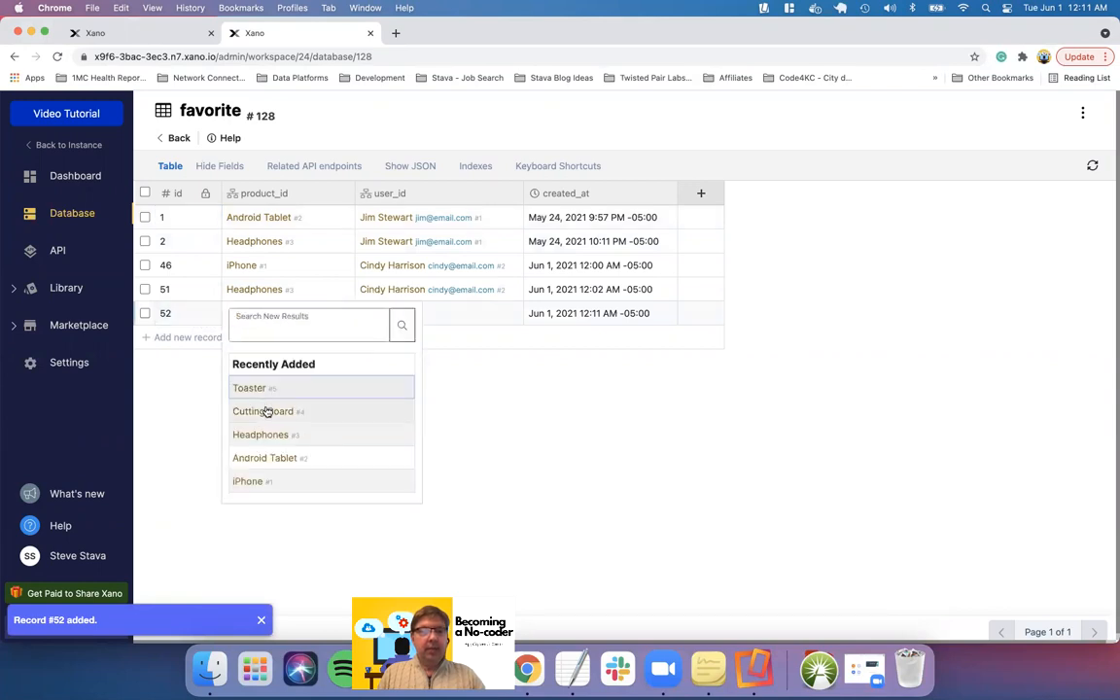
click(267, 411)
click(393, 313)
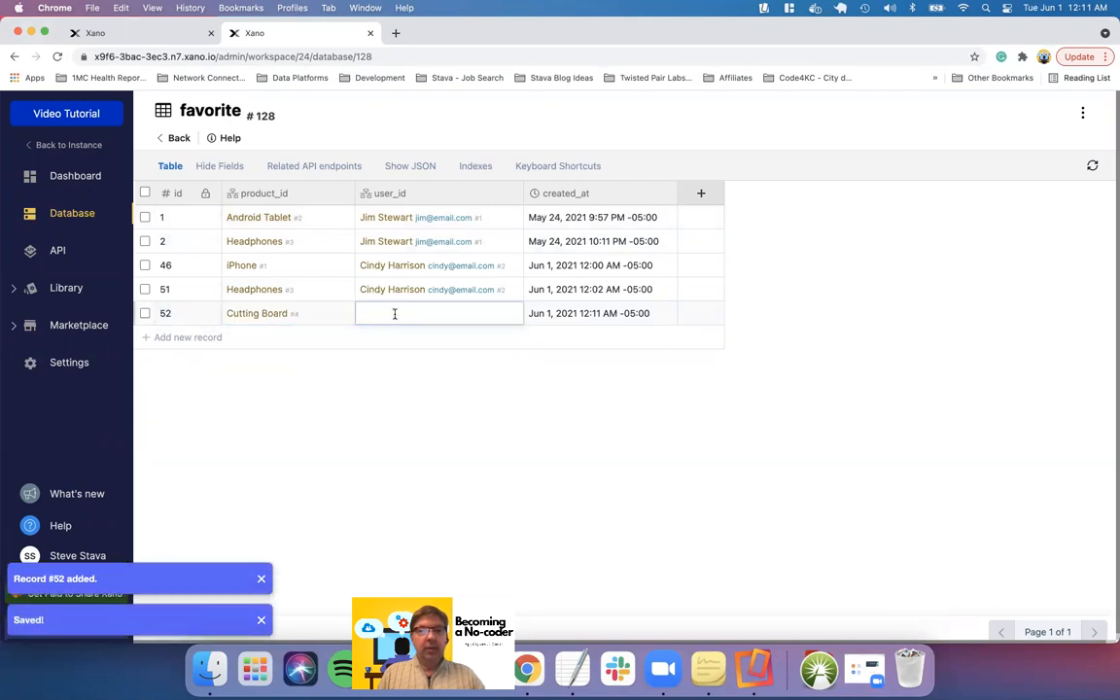
click(394, 318)
click(379, 411)
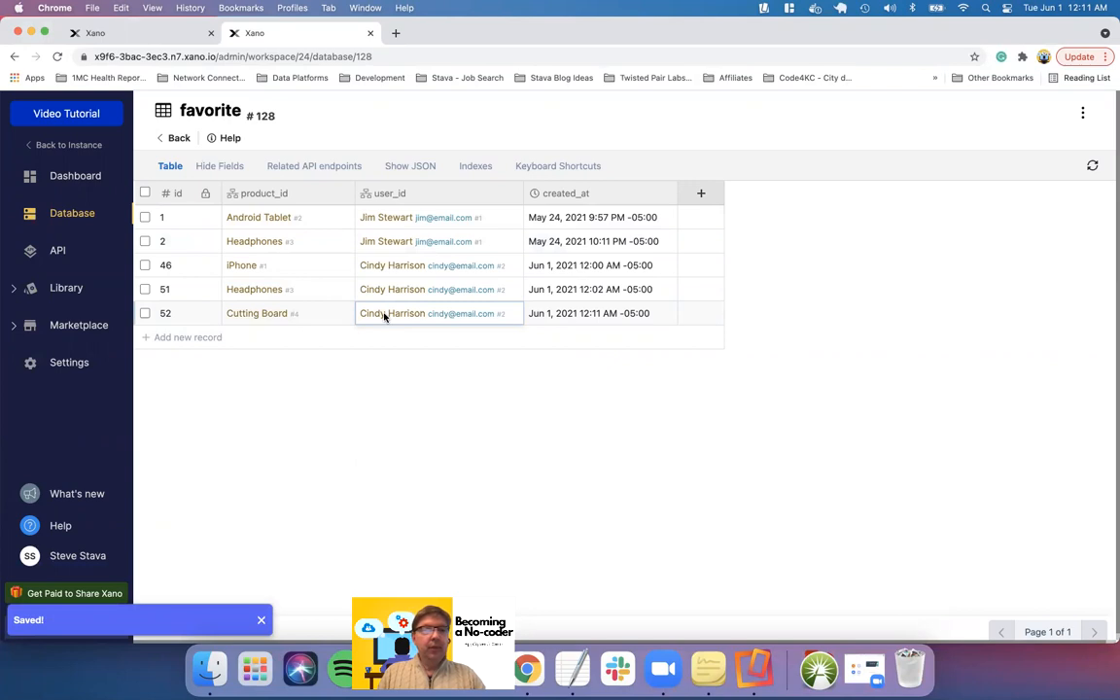
Run the Default API group's GET /favorites endpoint in Run & Debug and examine each product's _favorite value
click(59, 251)
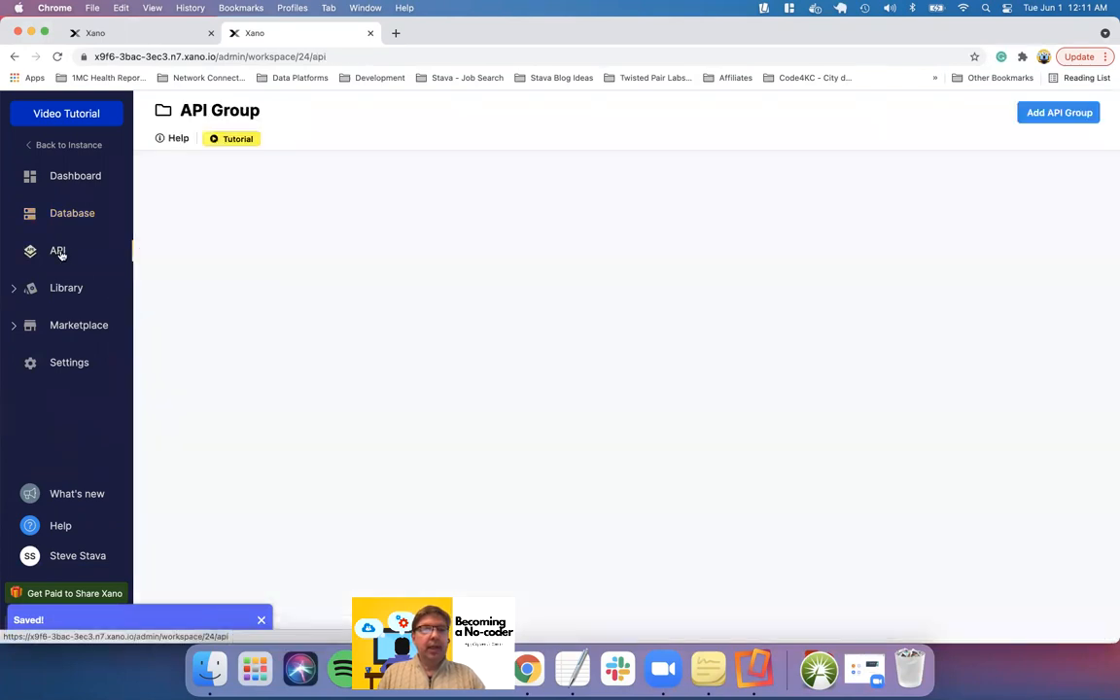
click(243, 250)
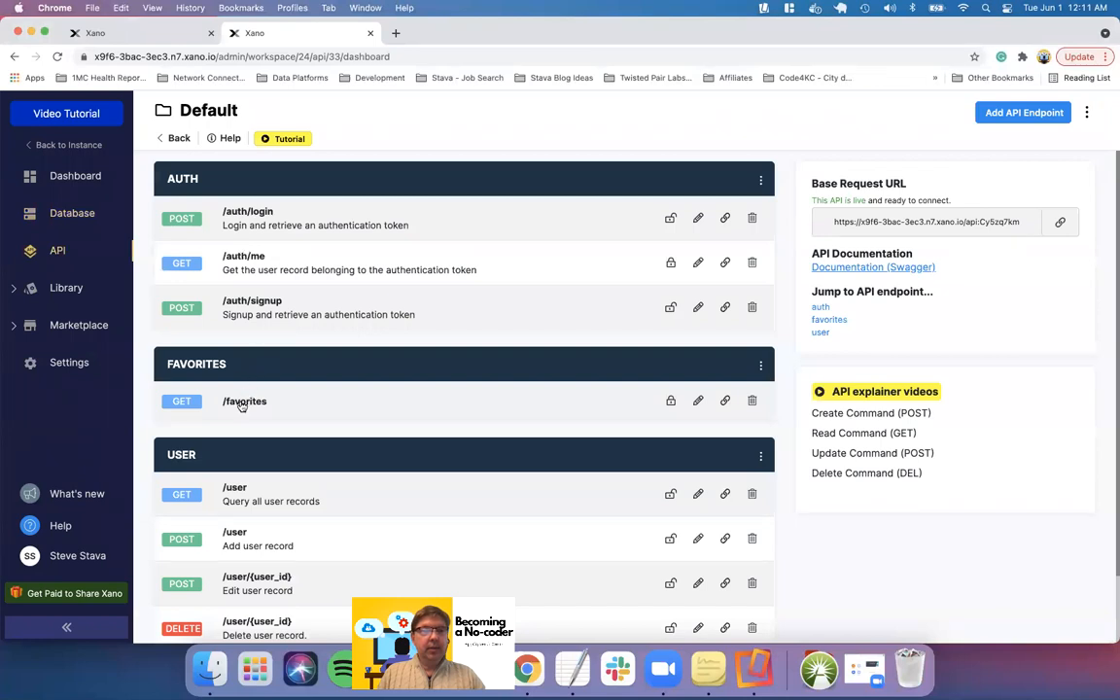
click(242, 404)
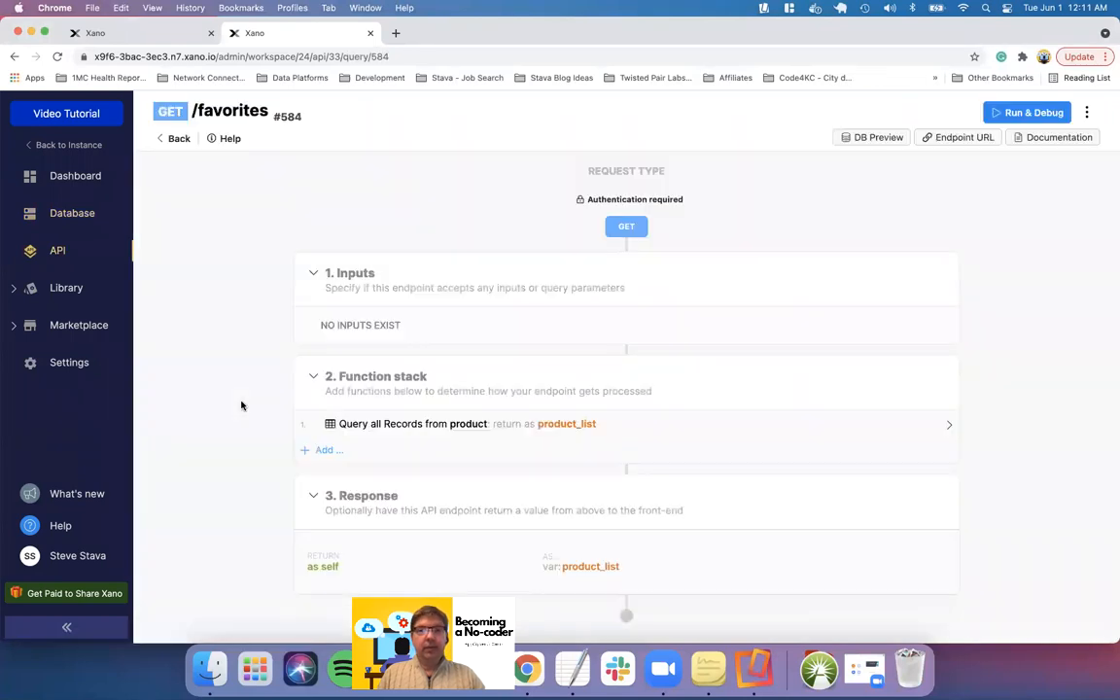
click(1011, 114)
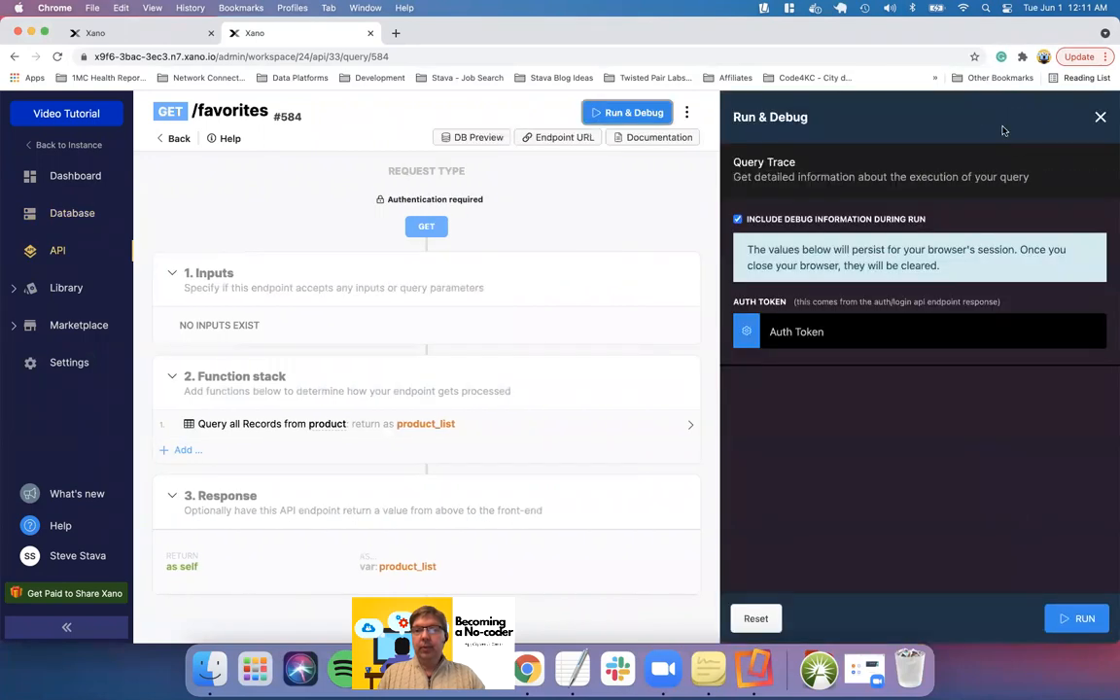
click(745, 332)
click(779, 457)
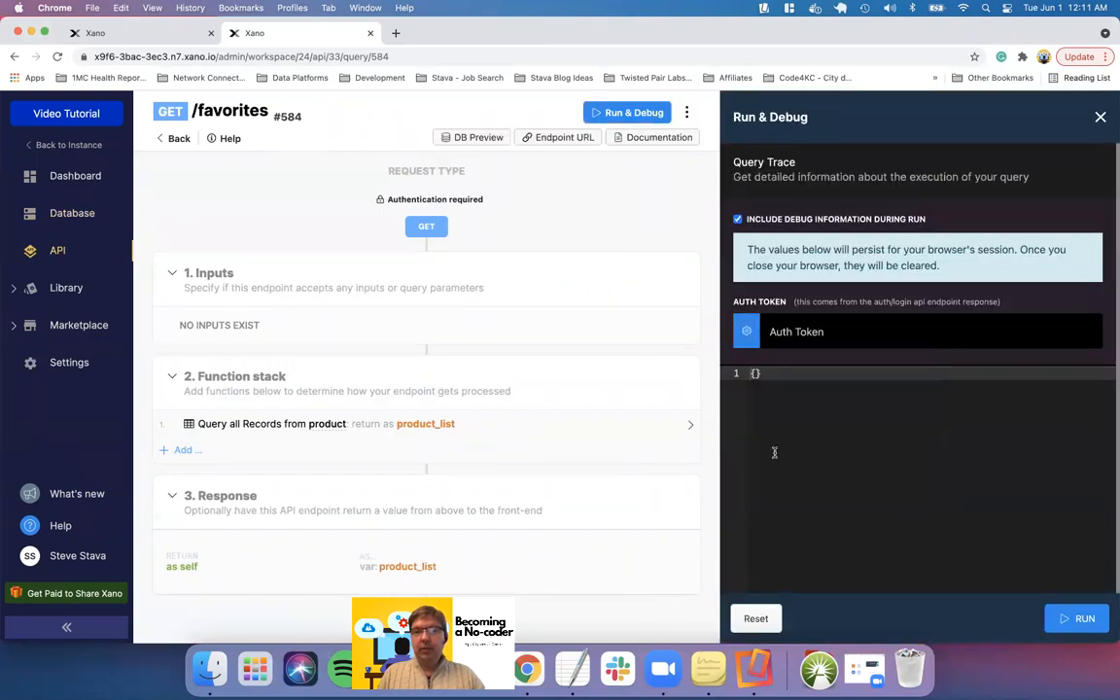
click(1075, 619)
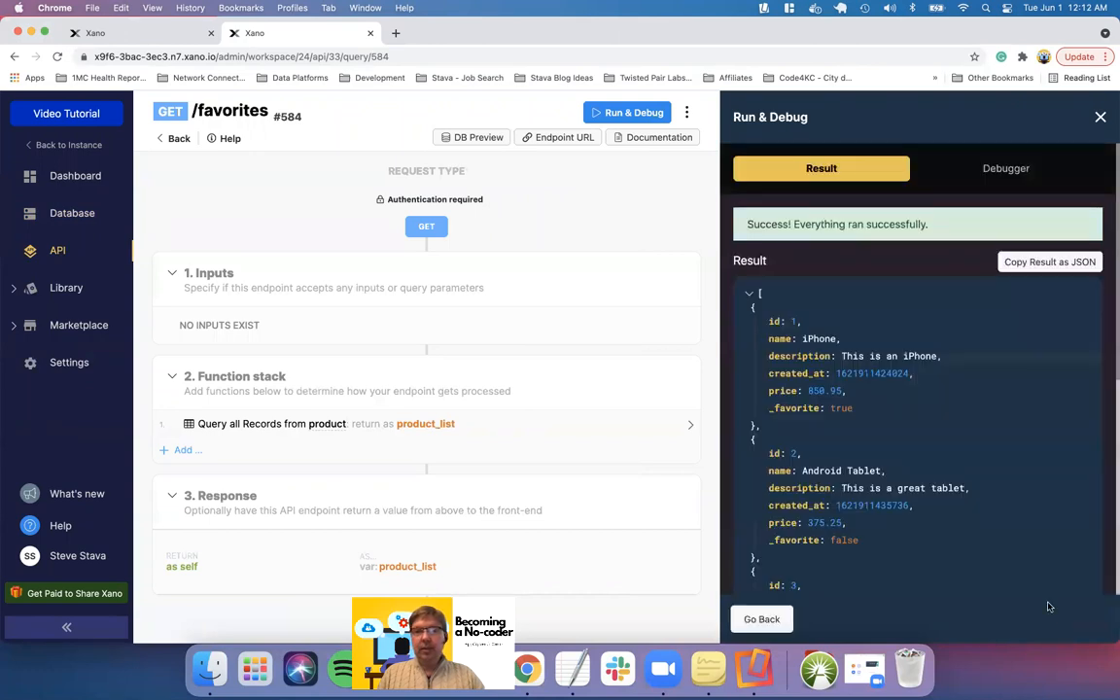
scroll(962, 467, down, 2)
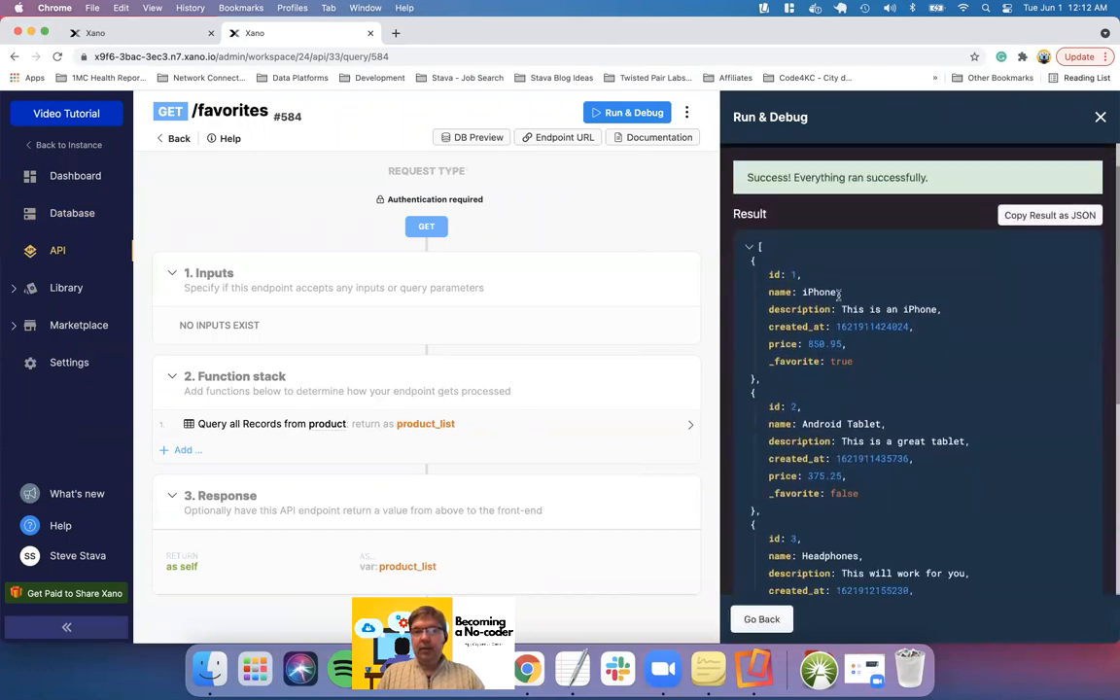
scroll(860, 365, down, 5)
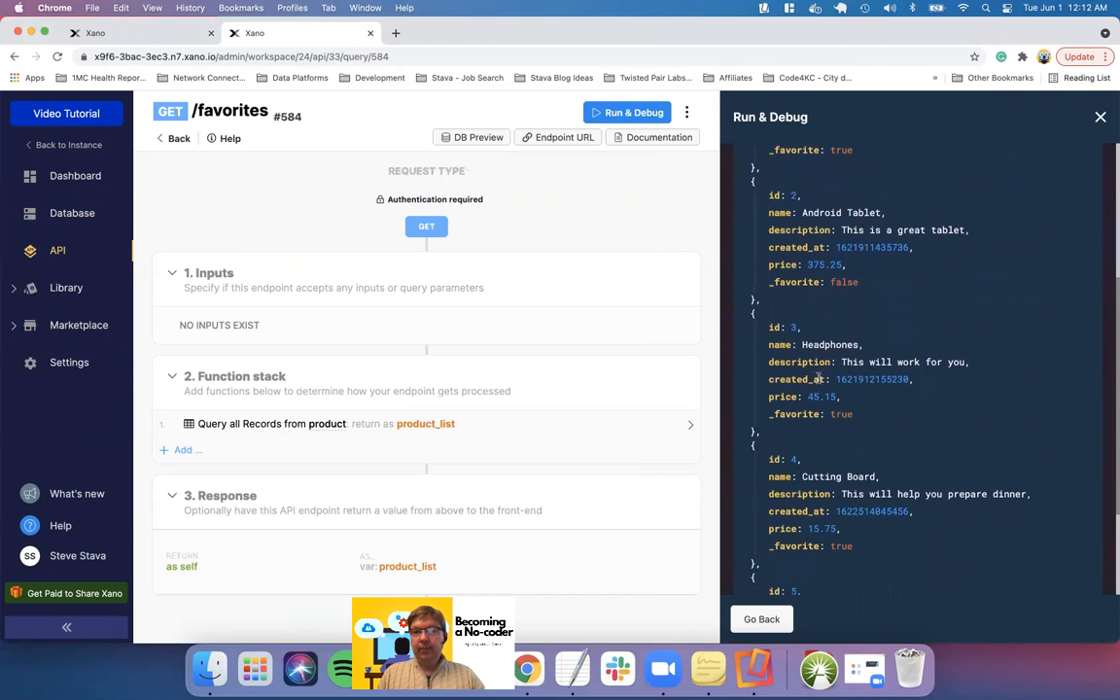
scroll(870, 418, down, 4)
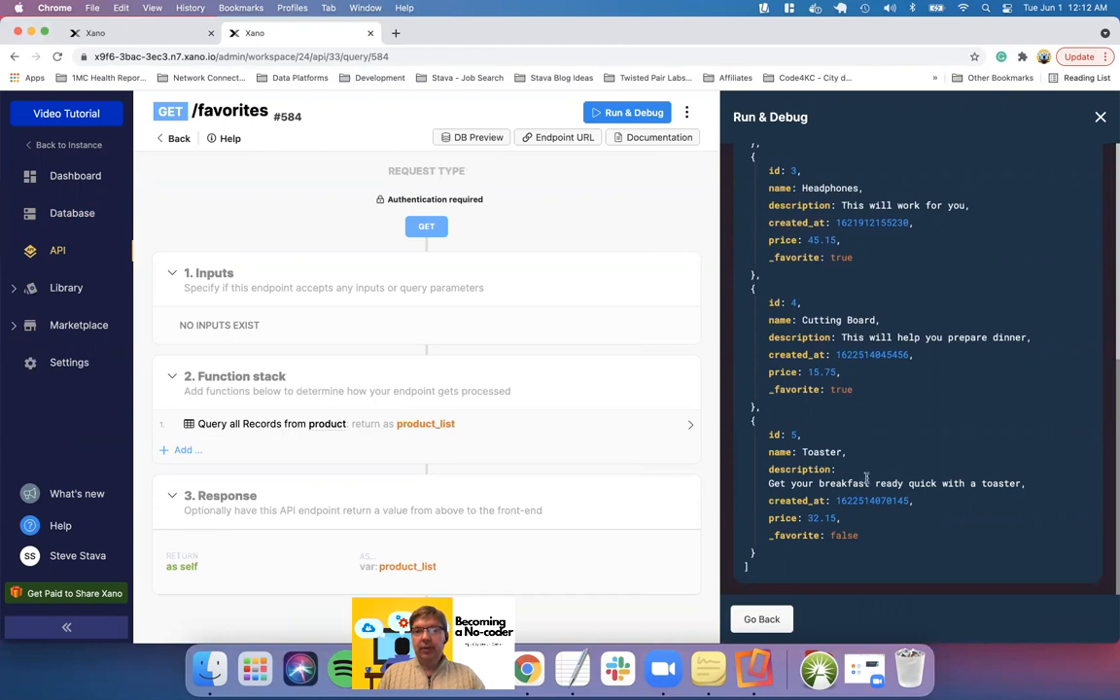
scroll(887, 392, up, 10)
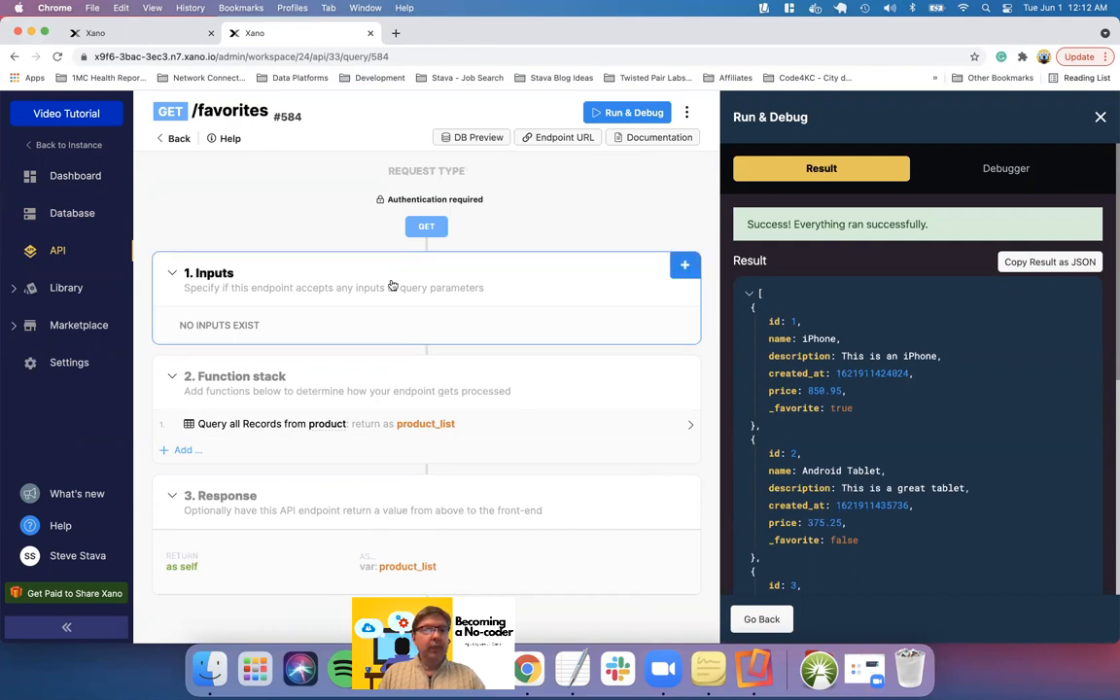
Create an API endpoint from scratch in the Default group named favorites, with the POST verb and authentication required
click(179, 139)
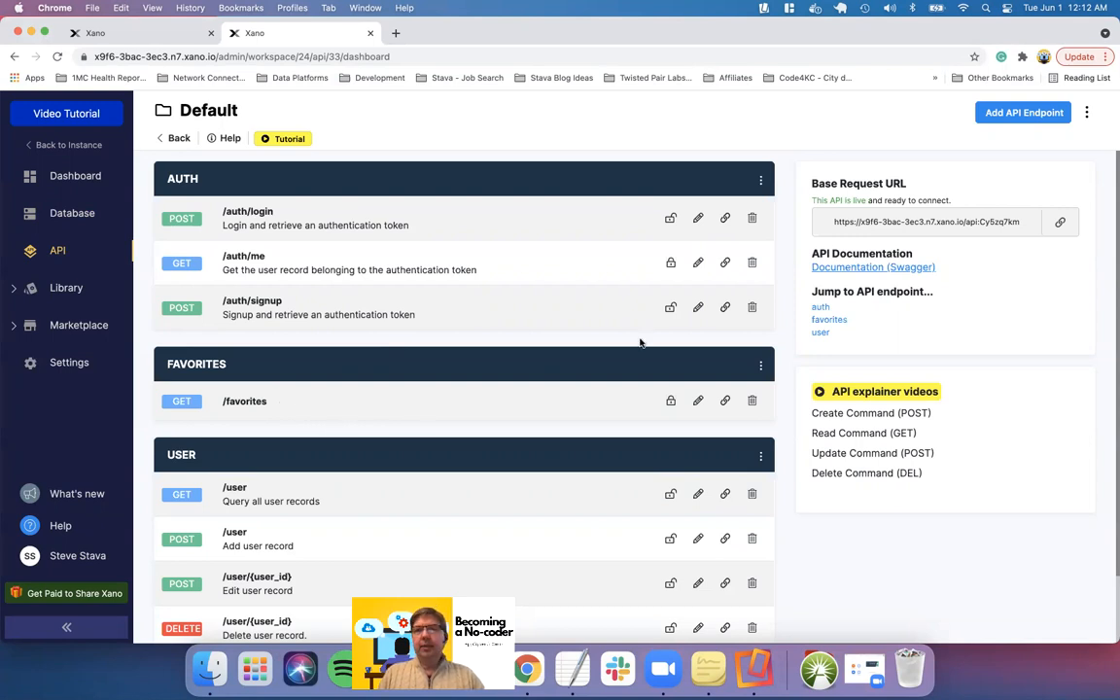
click(997, 117)
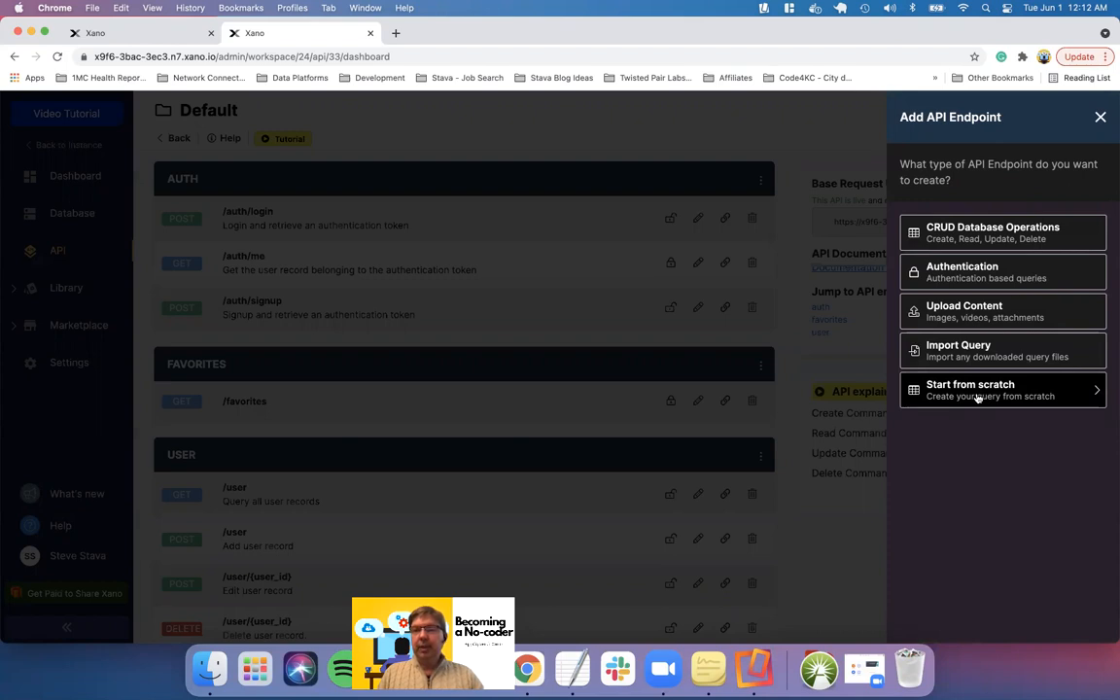
click(979, 399)
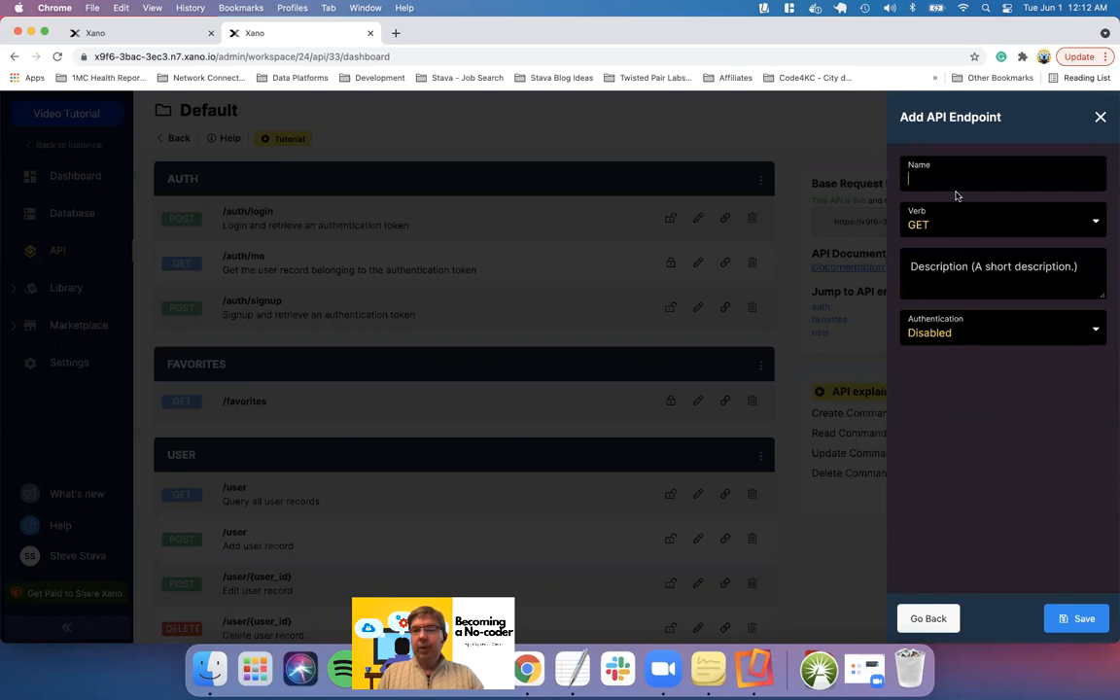
click(1002, 178)
text(favorites)
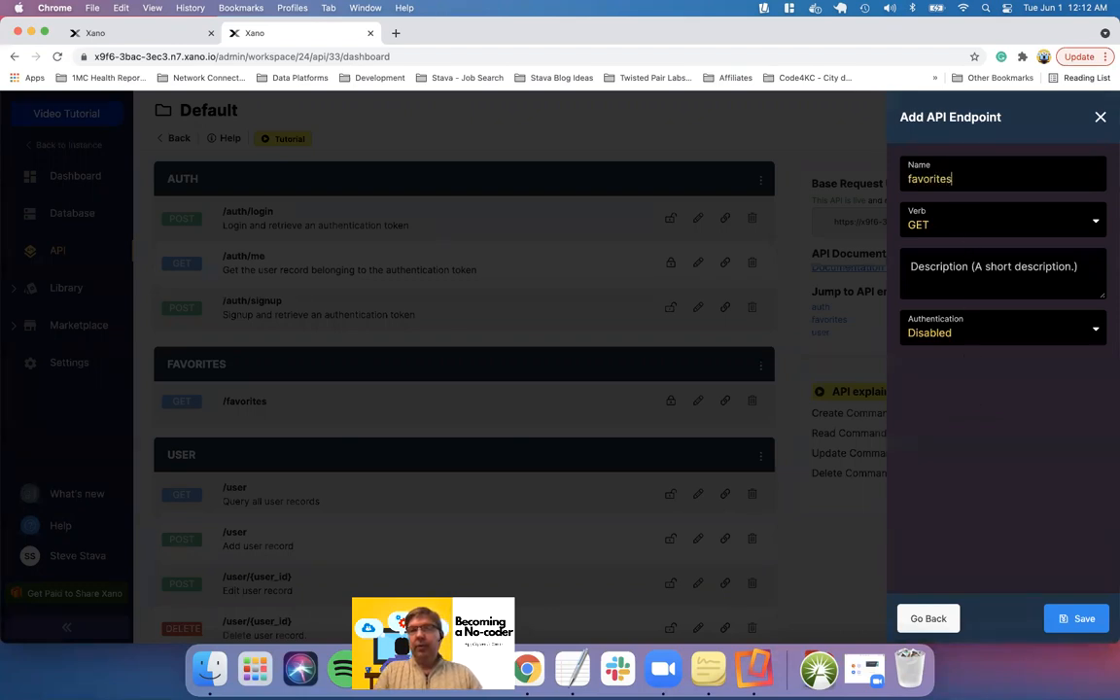
click(945, 226)
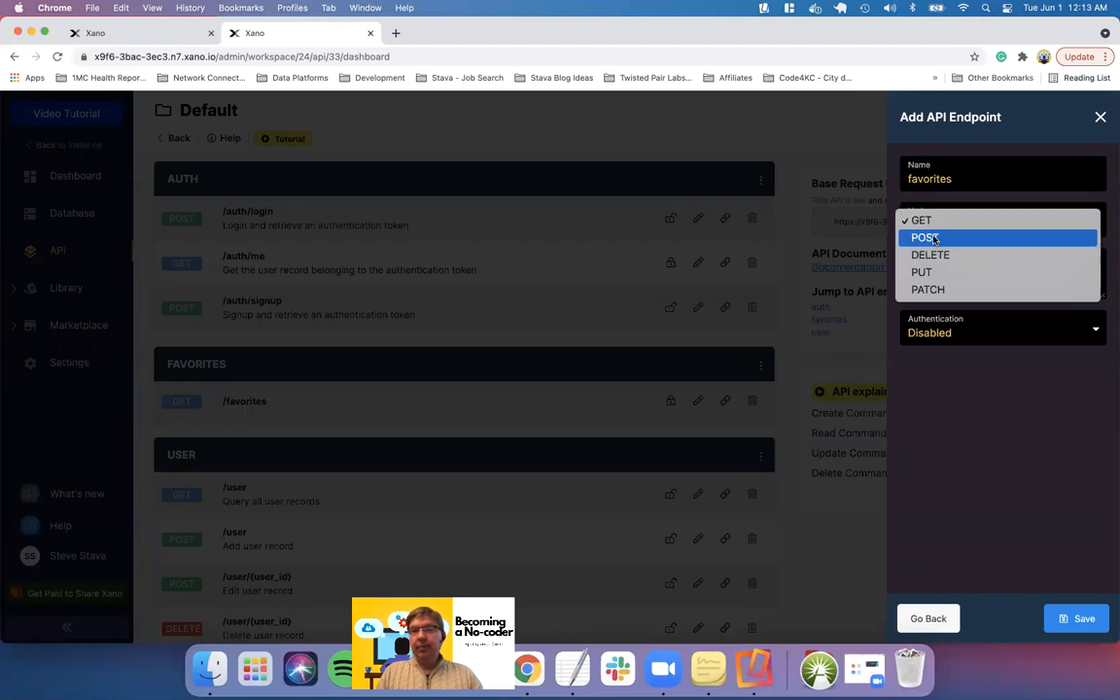
click(934, 239)
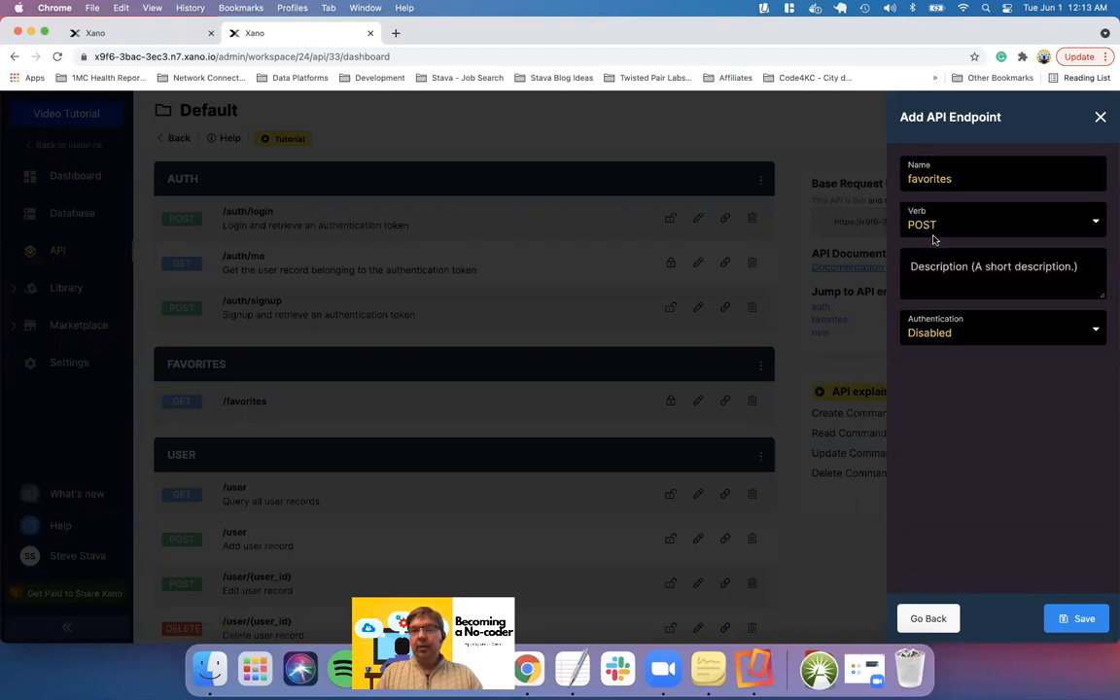
click(952, 332)
click(952, 348)
click(1070, 619)
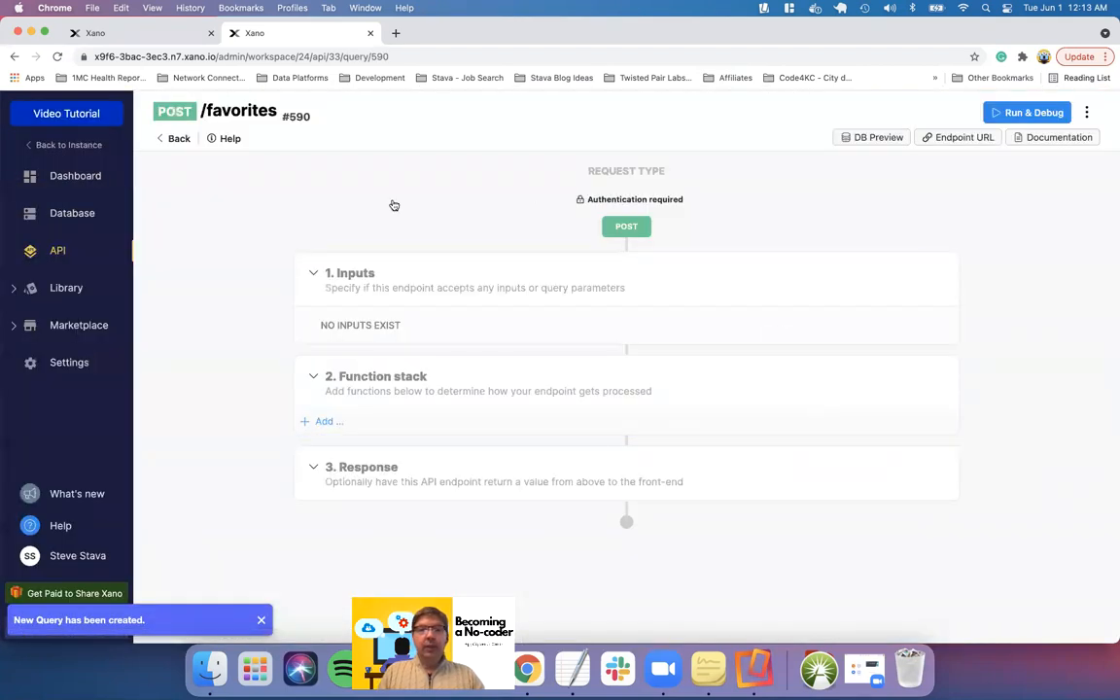
Create another favorites endpoint from scratch in the Default group, with the DELETE verb and authentication required
click(179, 138)
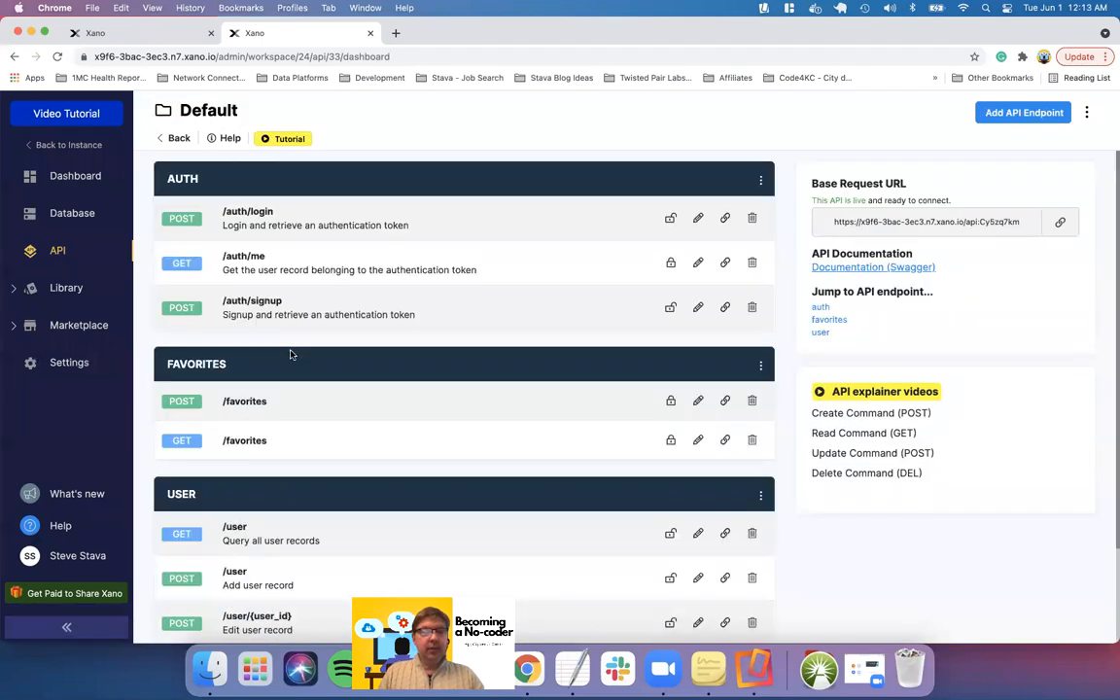
scroll(342, 418, down, 2)
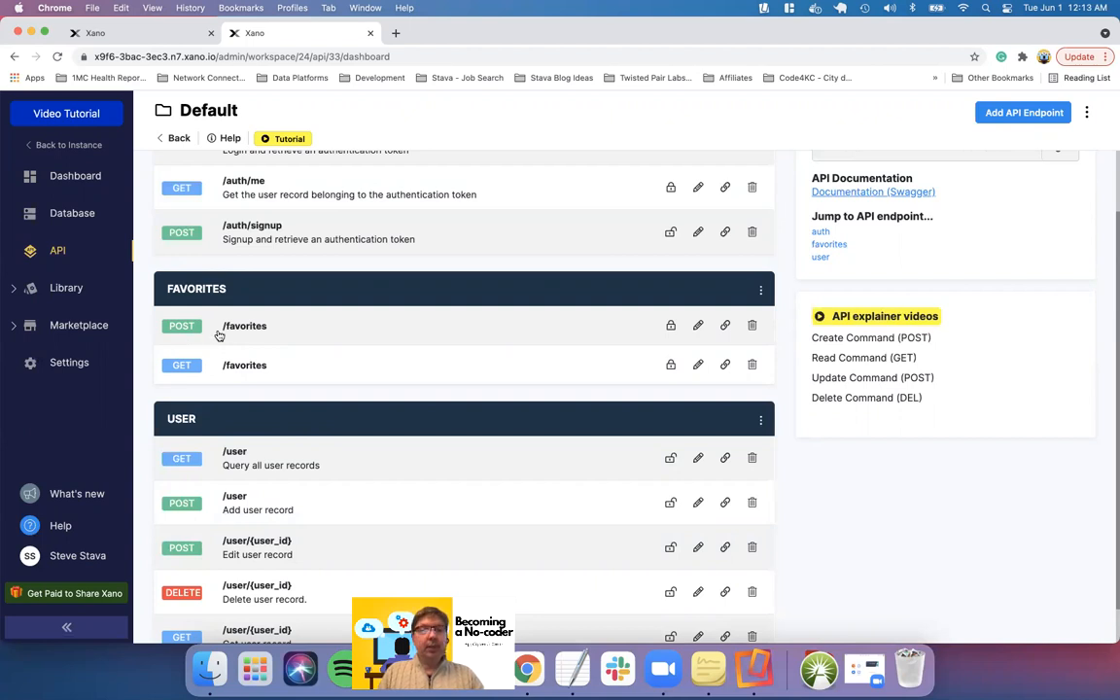
click(1001, 115)
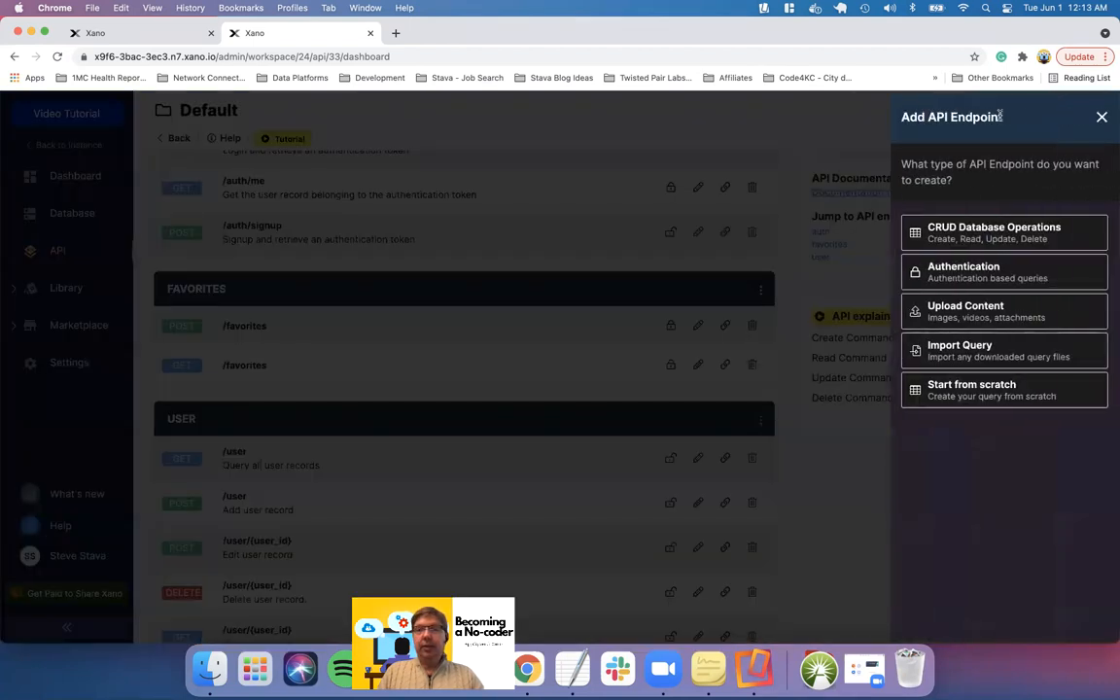
click(982, 392)
text(fav)
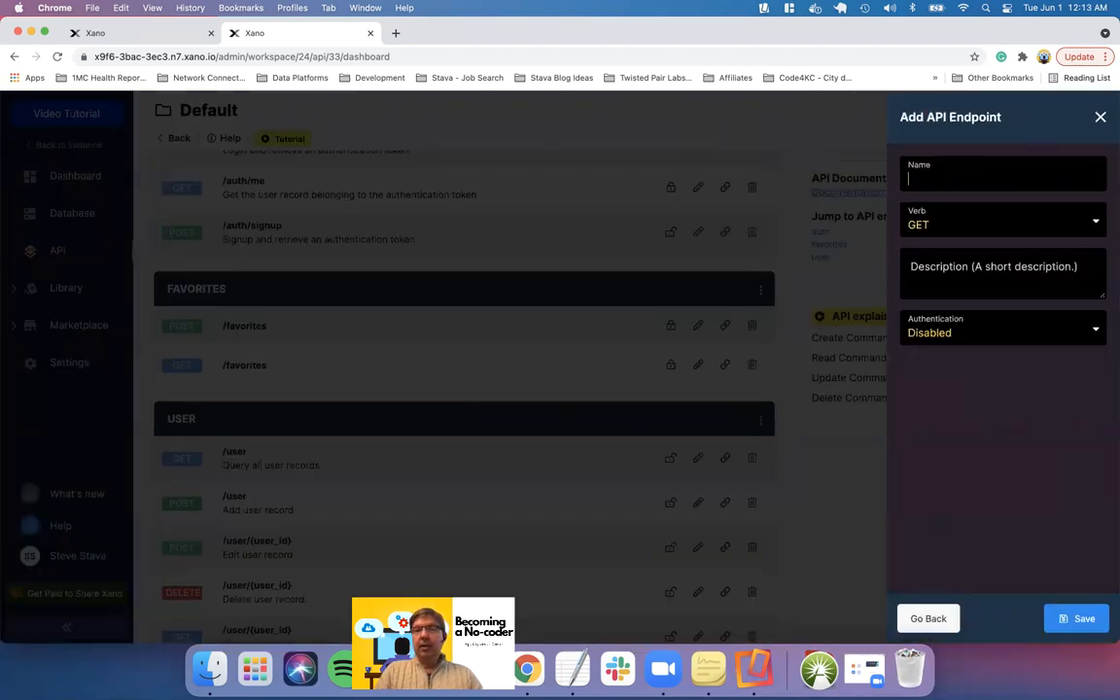
text(orites)
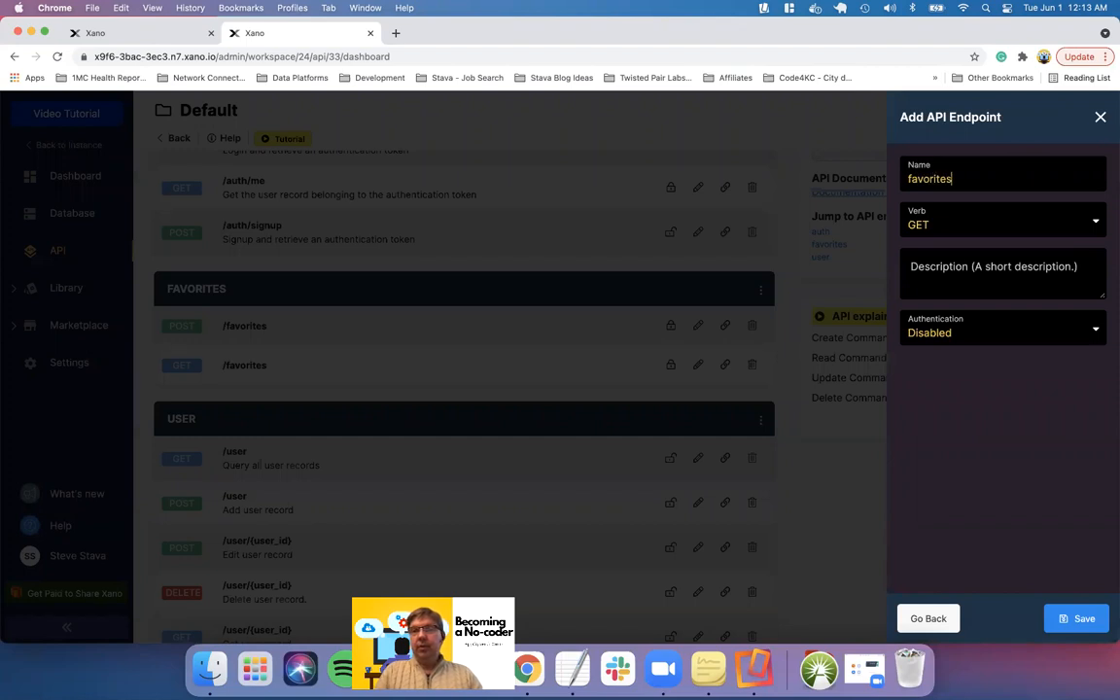
click(929, 226)
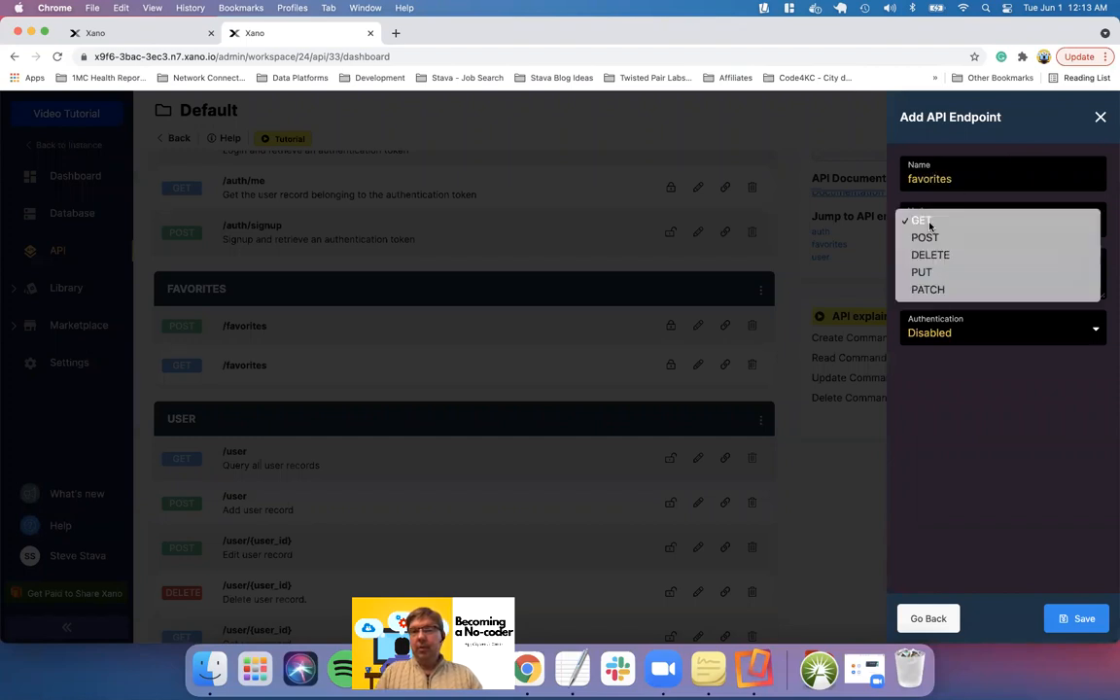
click(931, 254)
click(981, 332)
click(965, 343)
click(1078, 618)
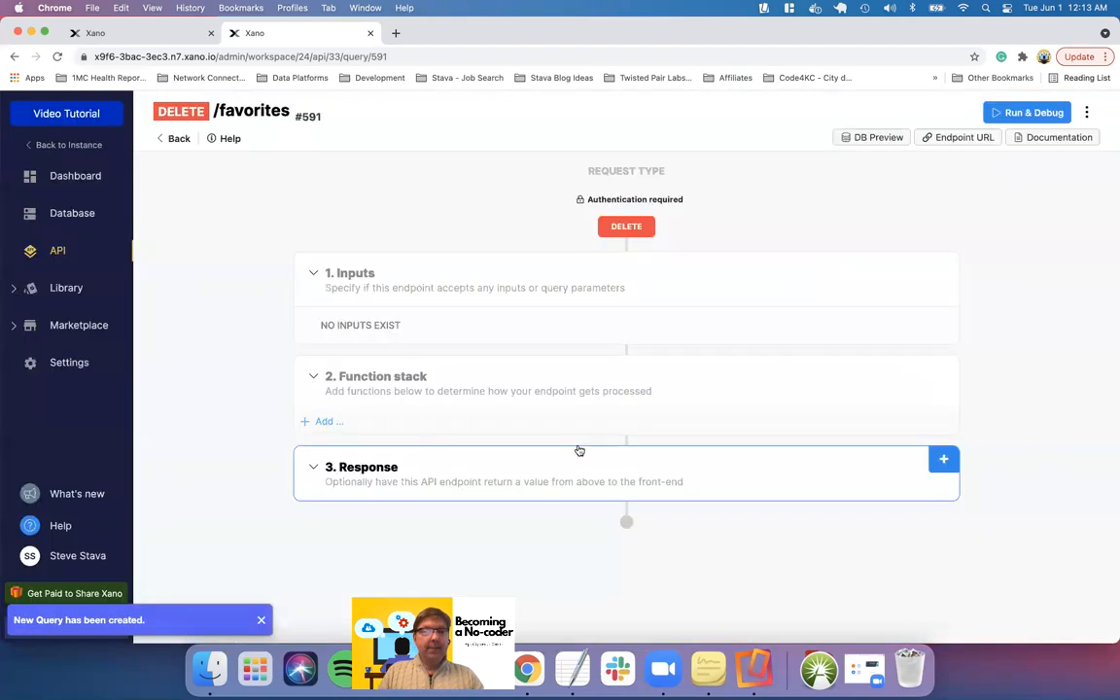
Add an integer input named product_id to the POST /favorites endpoint
click(178, 139)
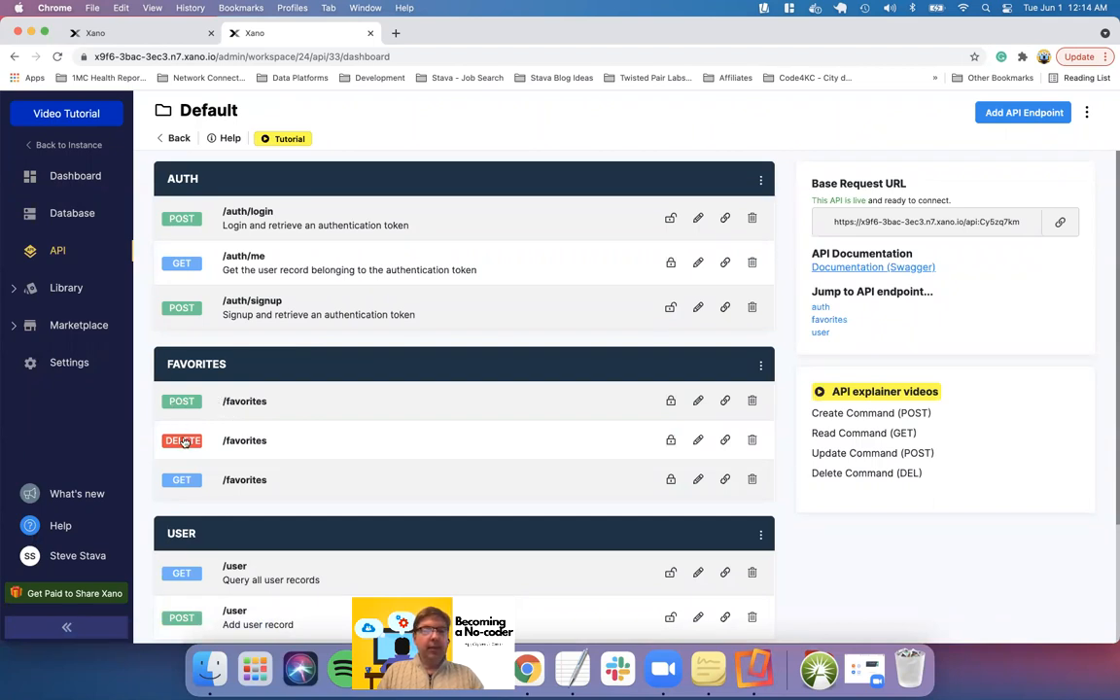
click(186, 403)
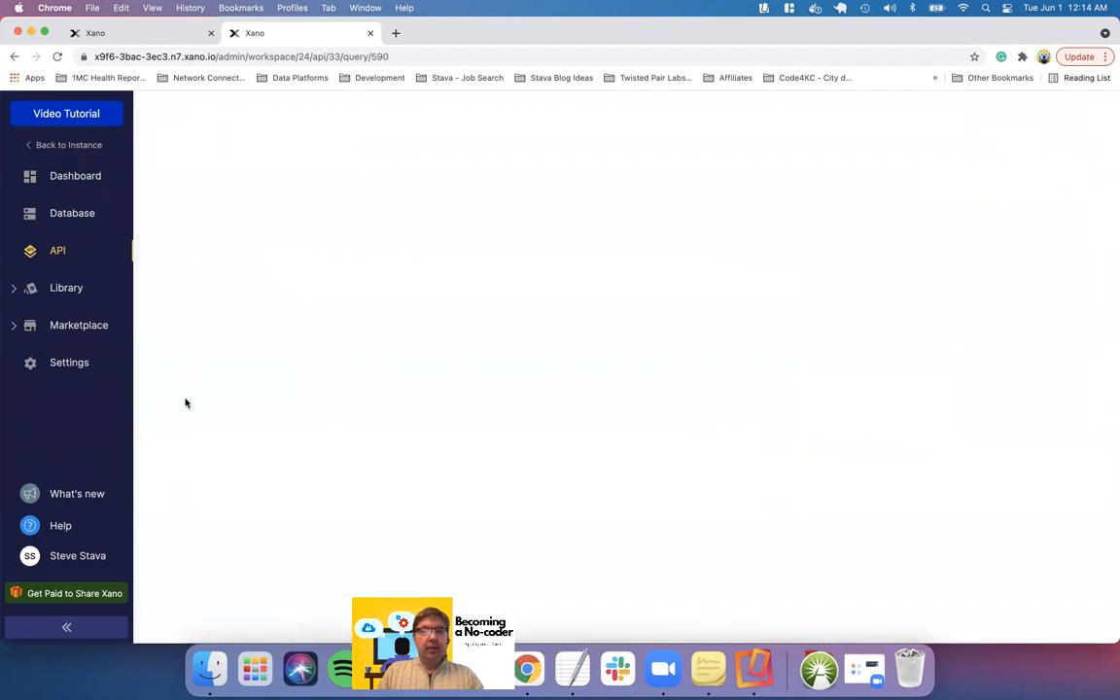
mouse_move(387, 324)
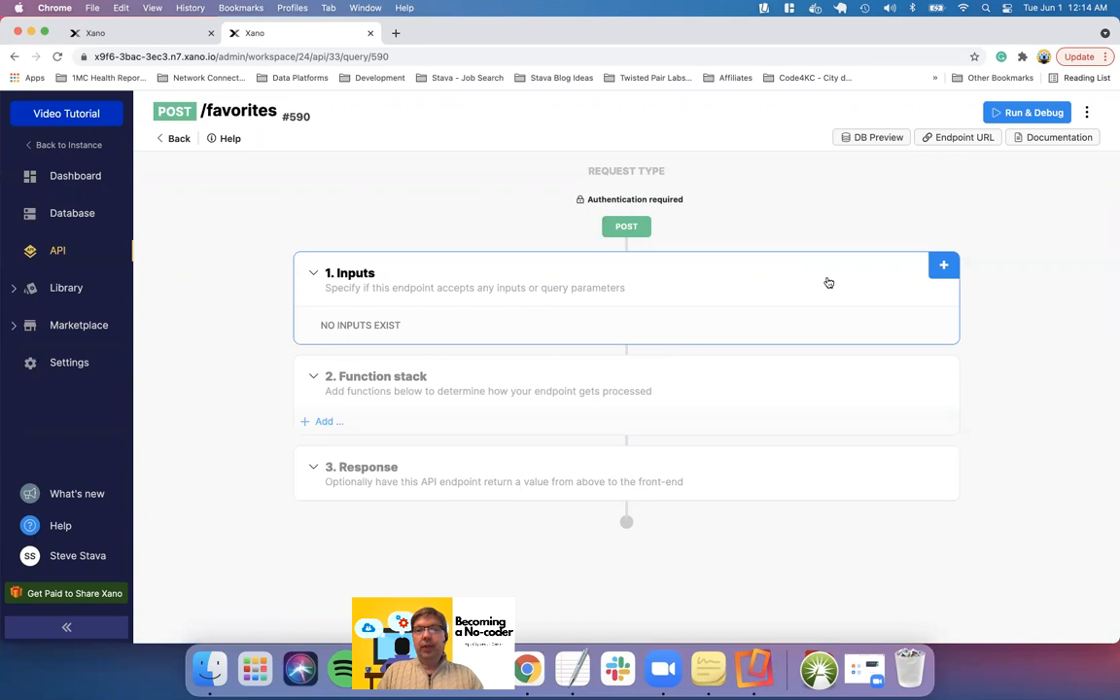
click(943, 265)
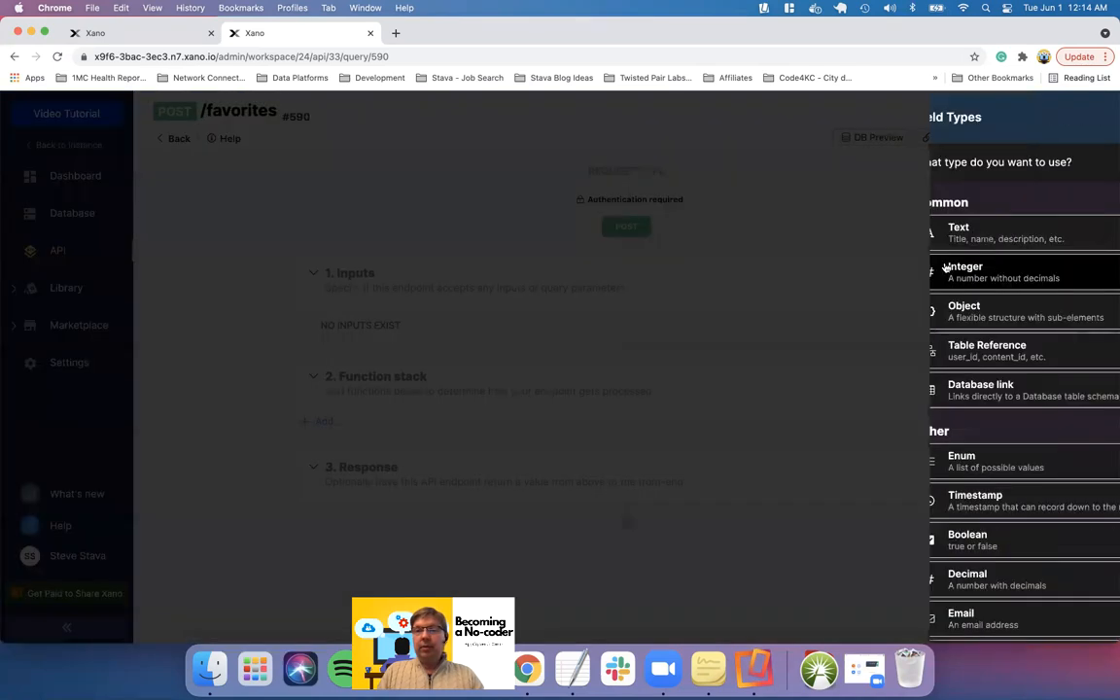
click(941, 273)
text(product_id)
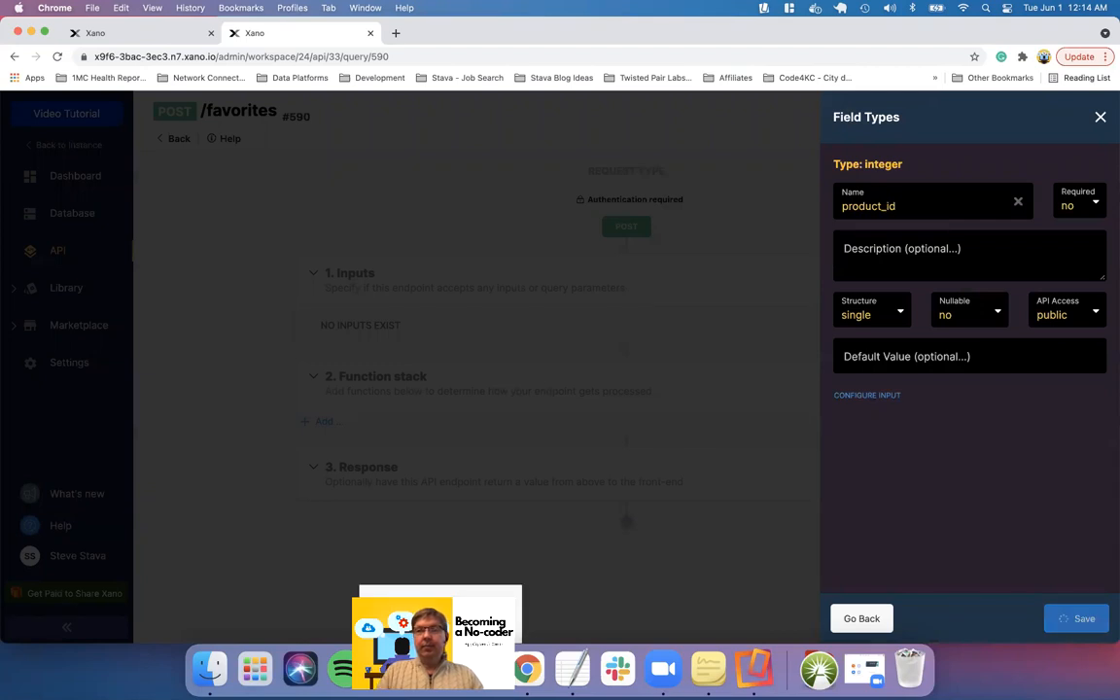
Save the product_id input and add an Add Record function for the favorite table to the function stack
key(Return)
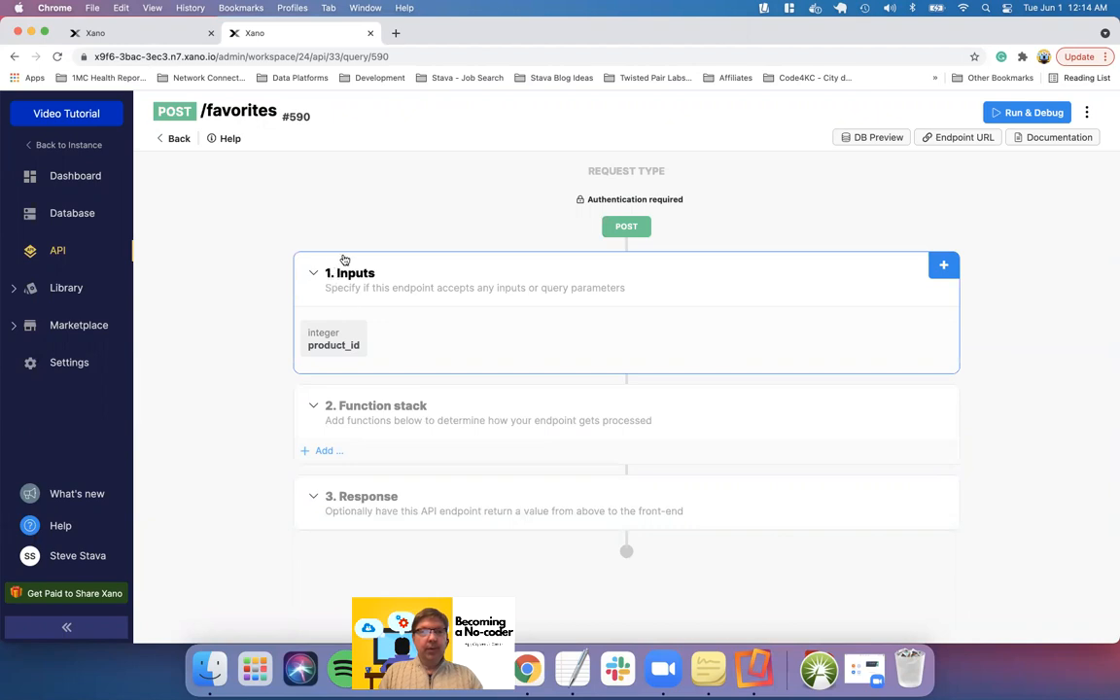
click(324, 451)
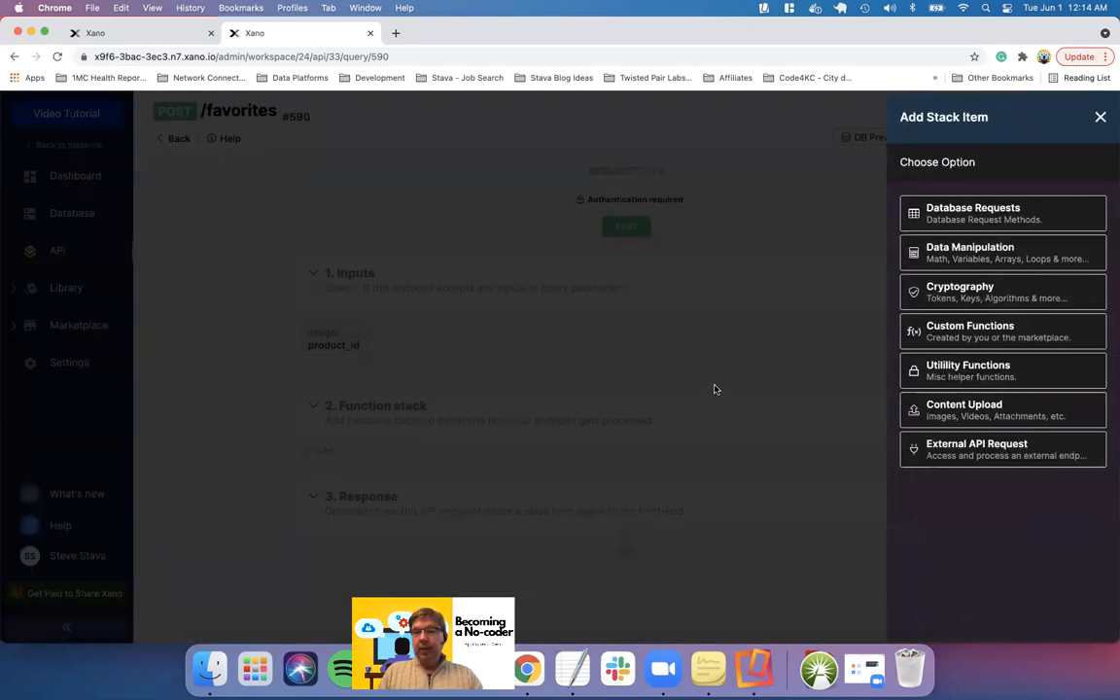
click(965, 217)
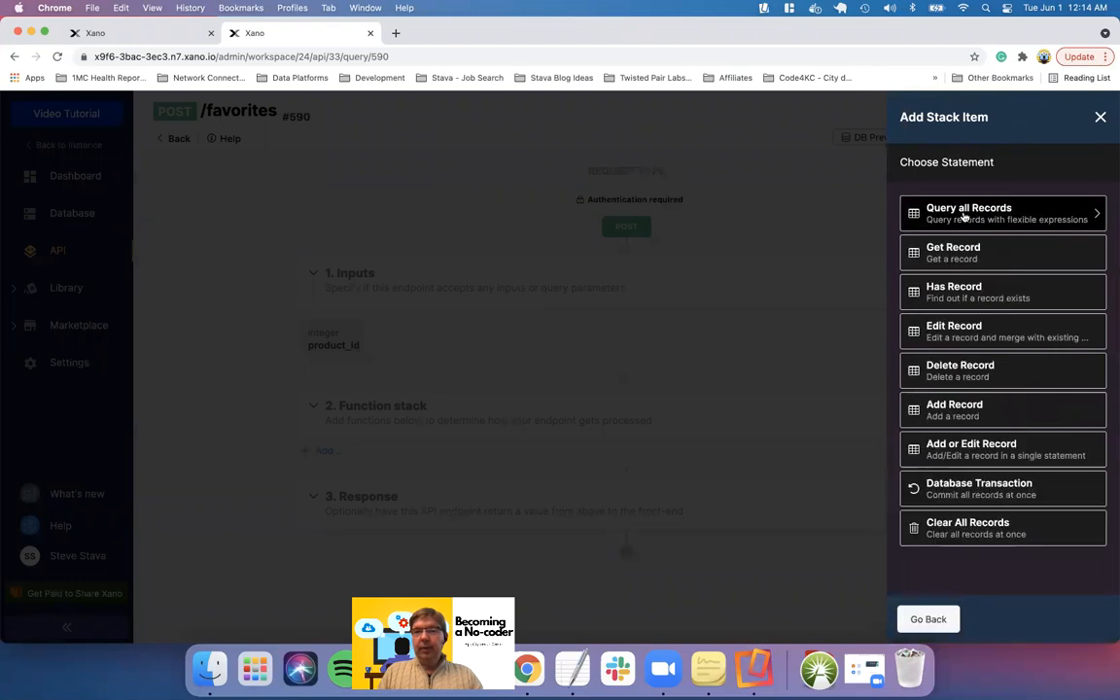
click(953, 406)
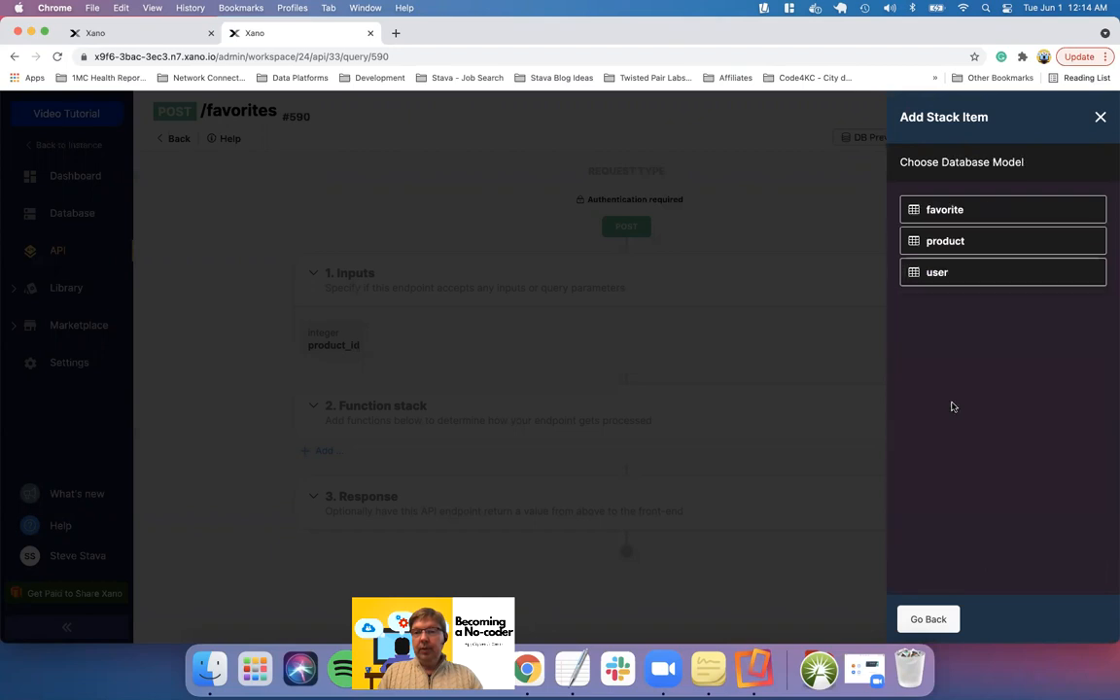
click(953, 210)
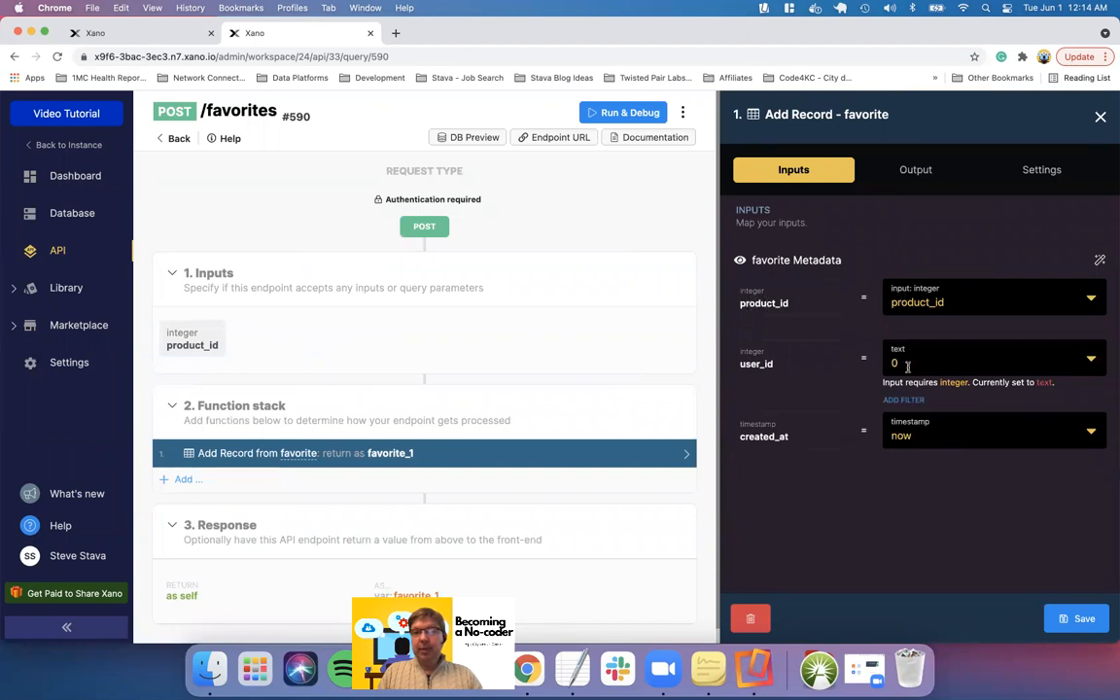
Map the Add Record function's user_id to the authenticated id and save the stack item
click(1091, 361)
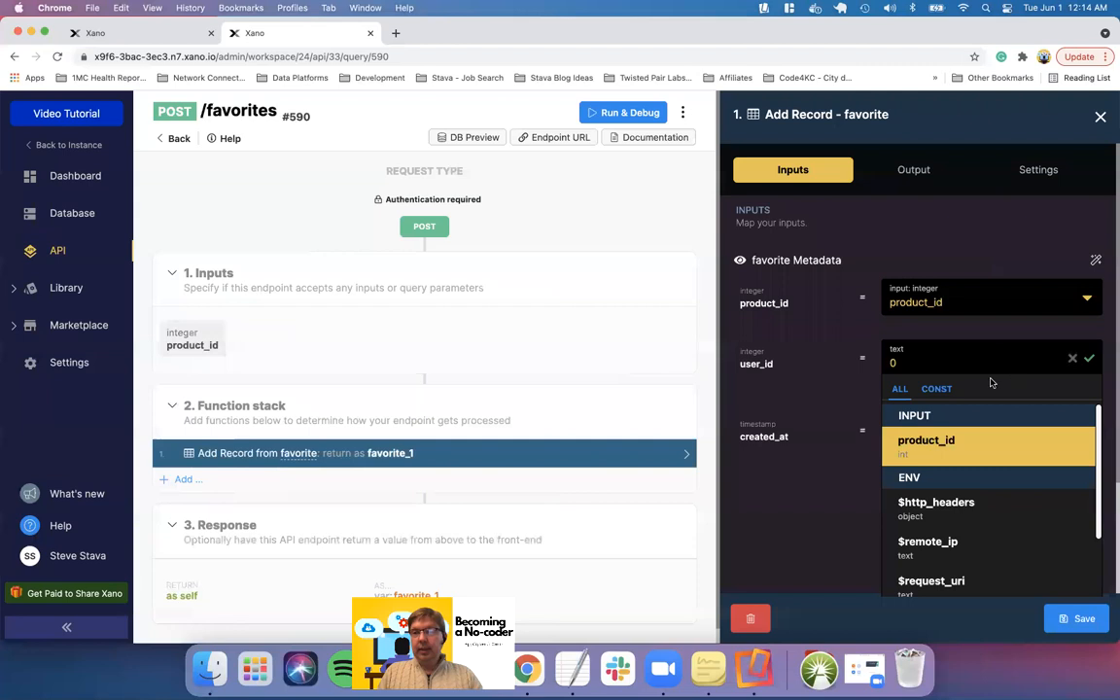
key(BackSpace)
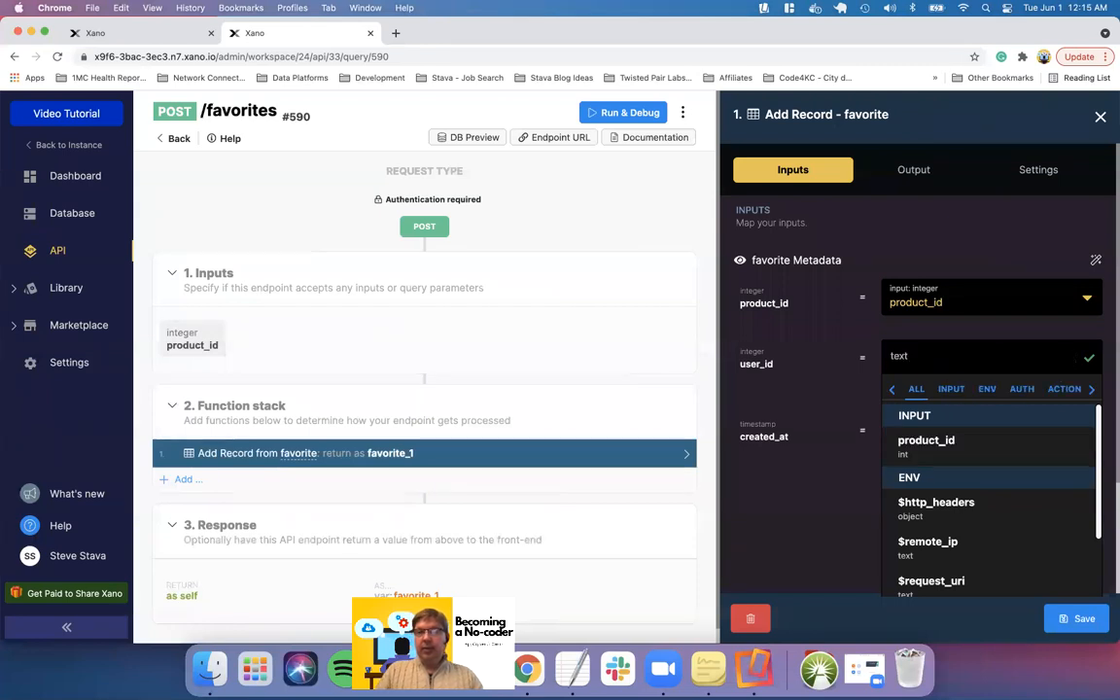
click(1020, 389)
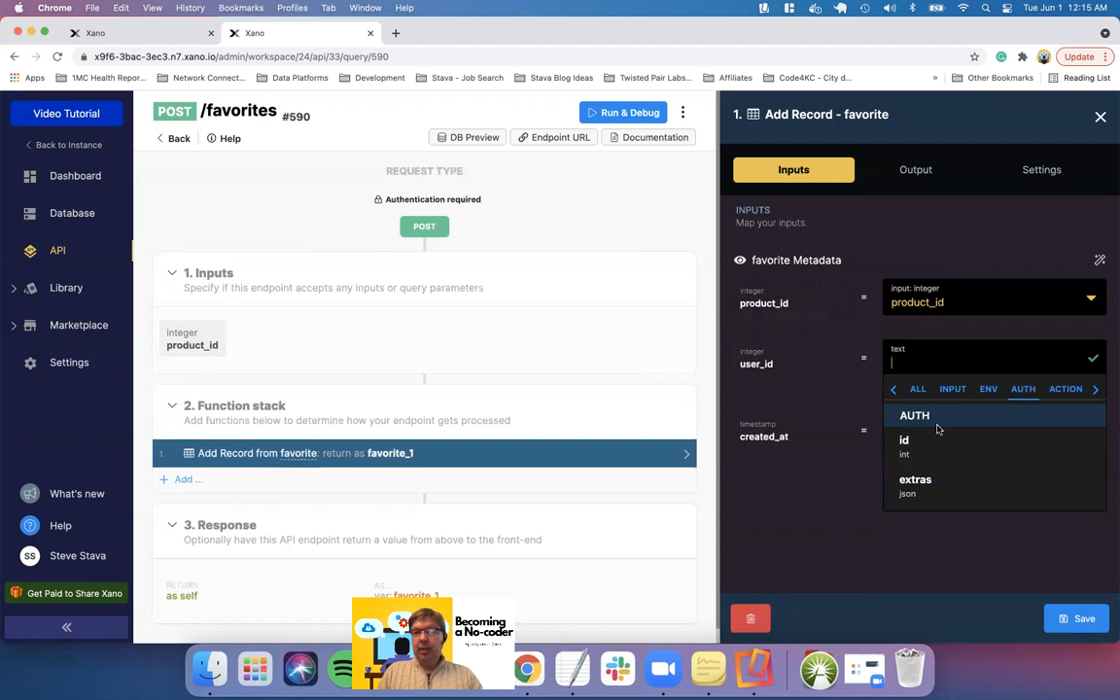
click(910, 443)
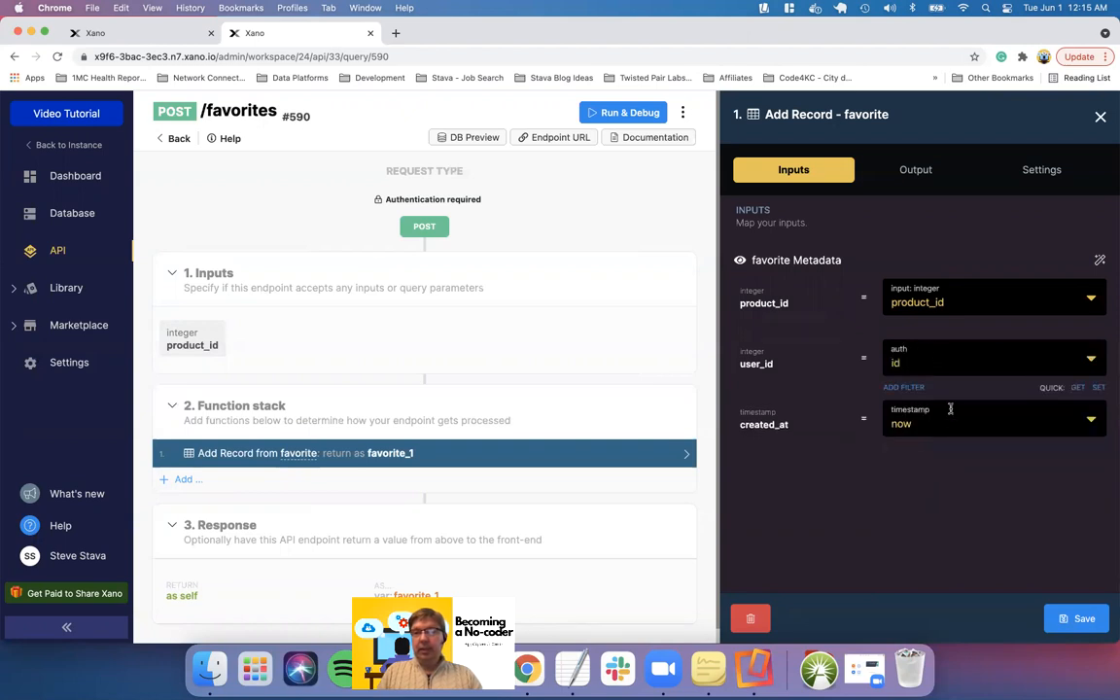
click(1077, 619)
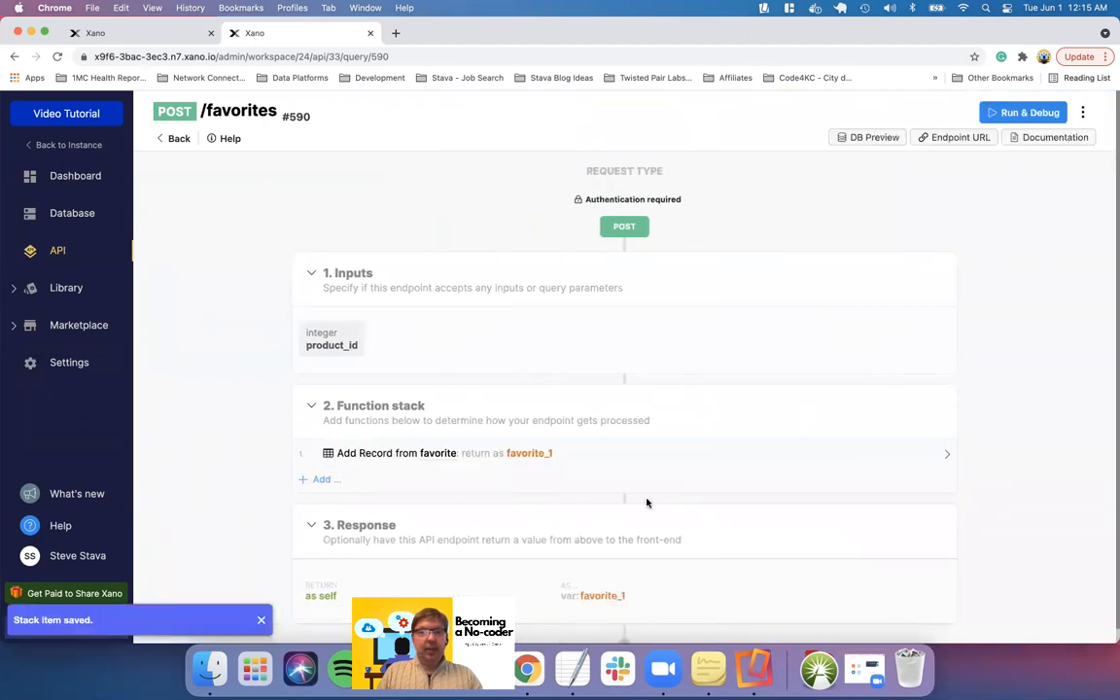
Rename the Add Record function's output variable to favorite_item and save it
click(547, 455)
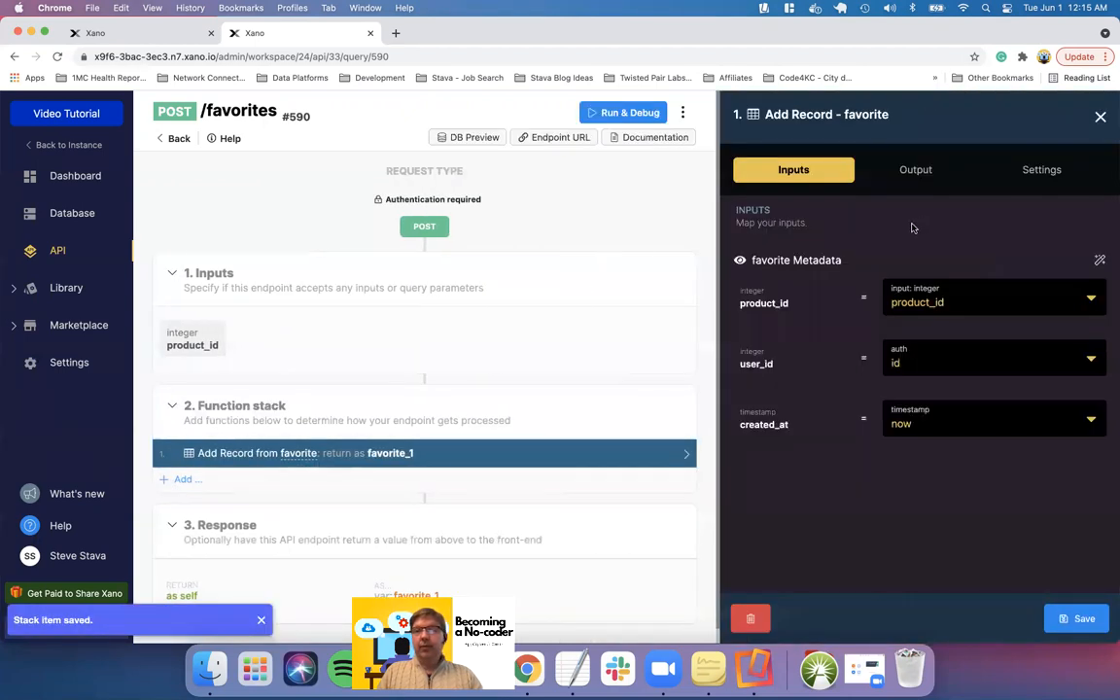
click(915, 170)
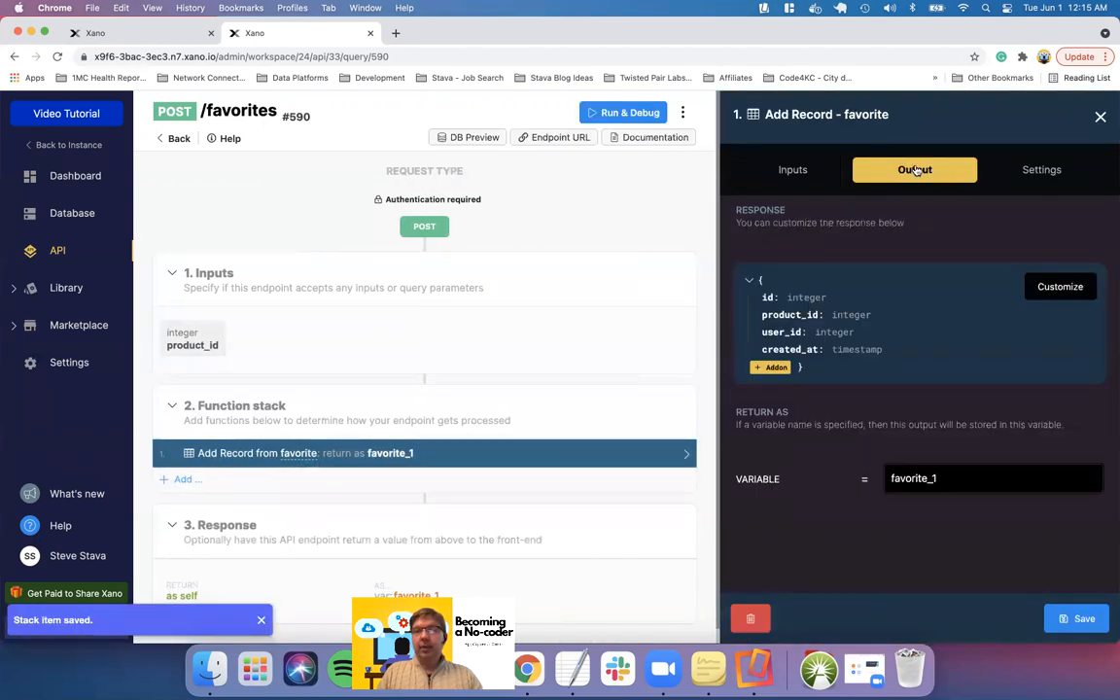
click(949, 480)
key(BackSpace)
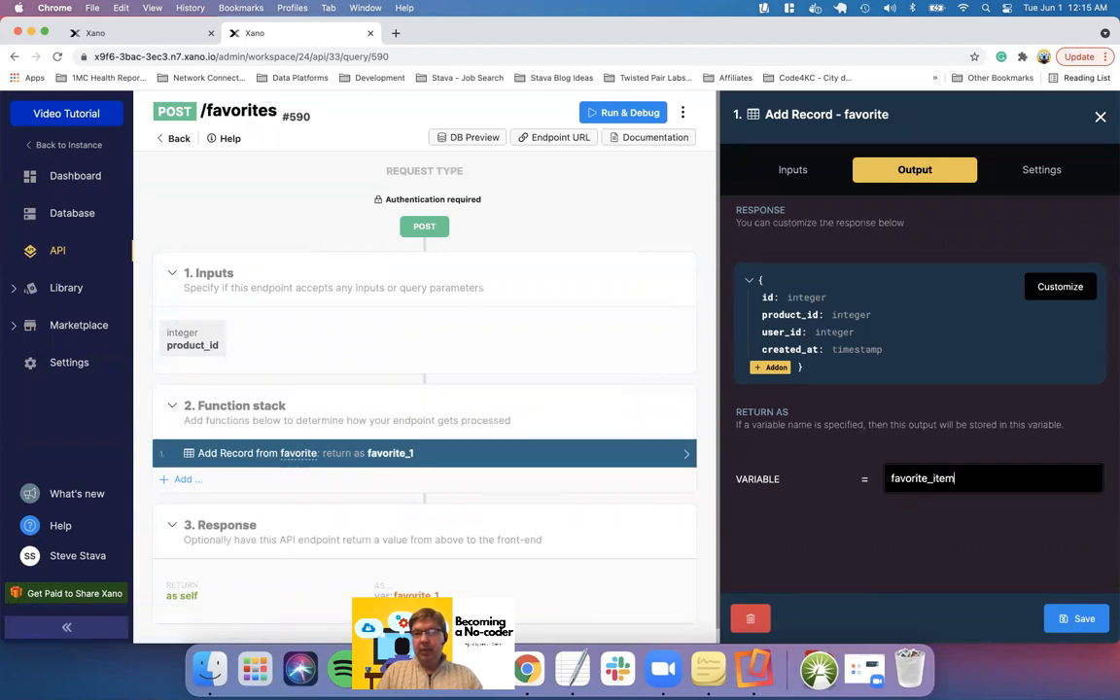
click(1076, 619)
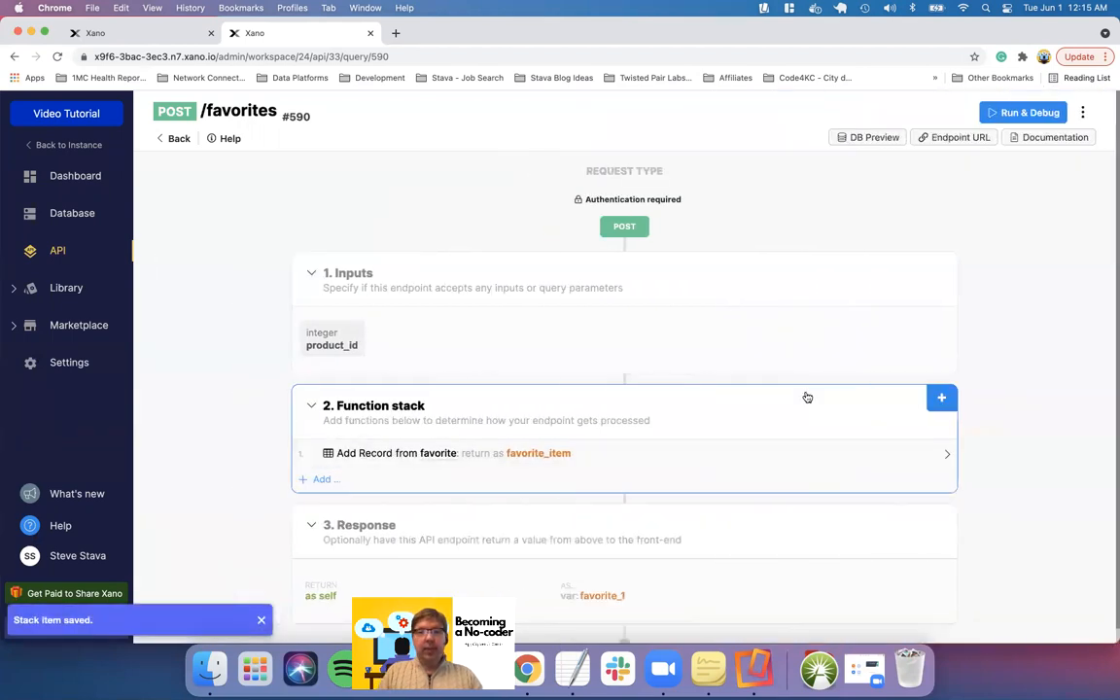
Set the POST /favorites response to return the favorite_item variable and save it
scroll(807, 397, down, 1)
click(549, 576)
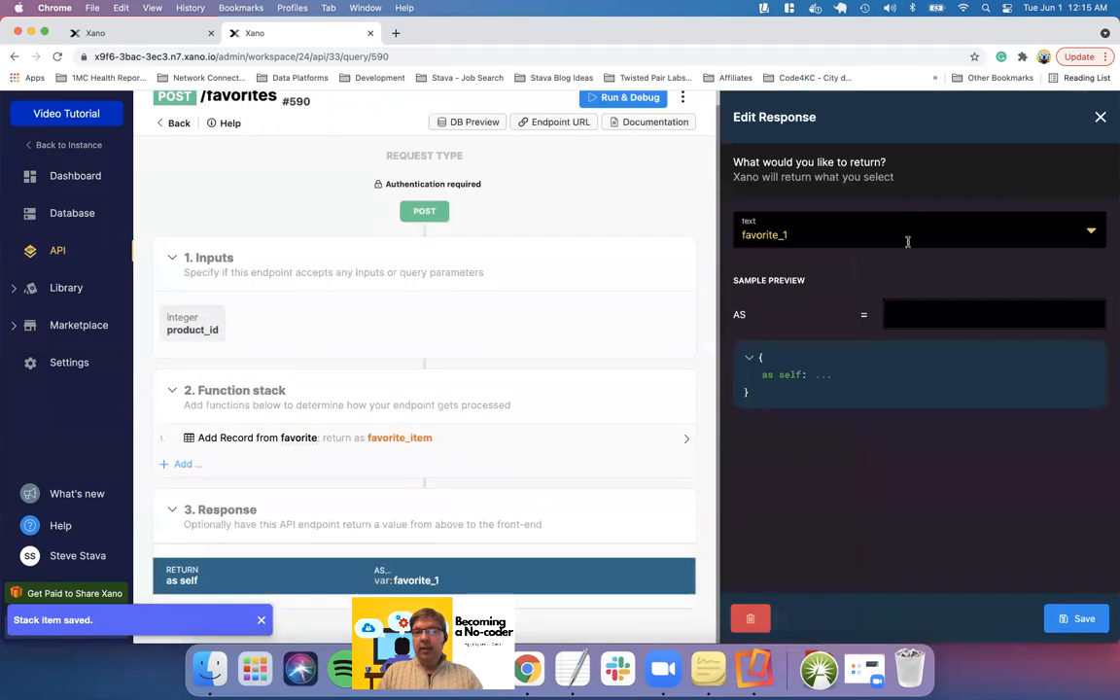
click(937, 233)
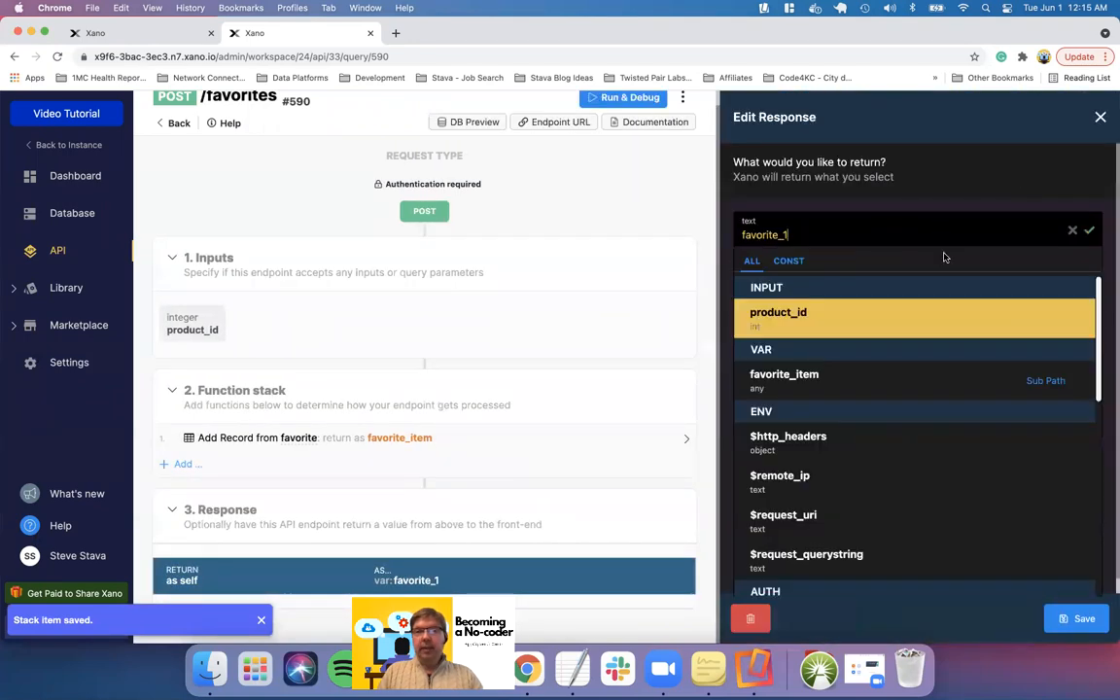
click(815, 377)
click(1069, 616)
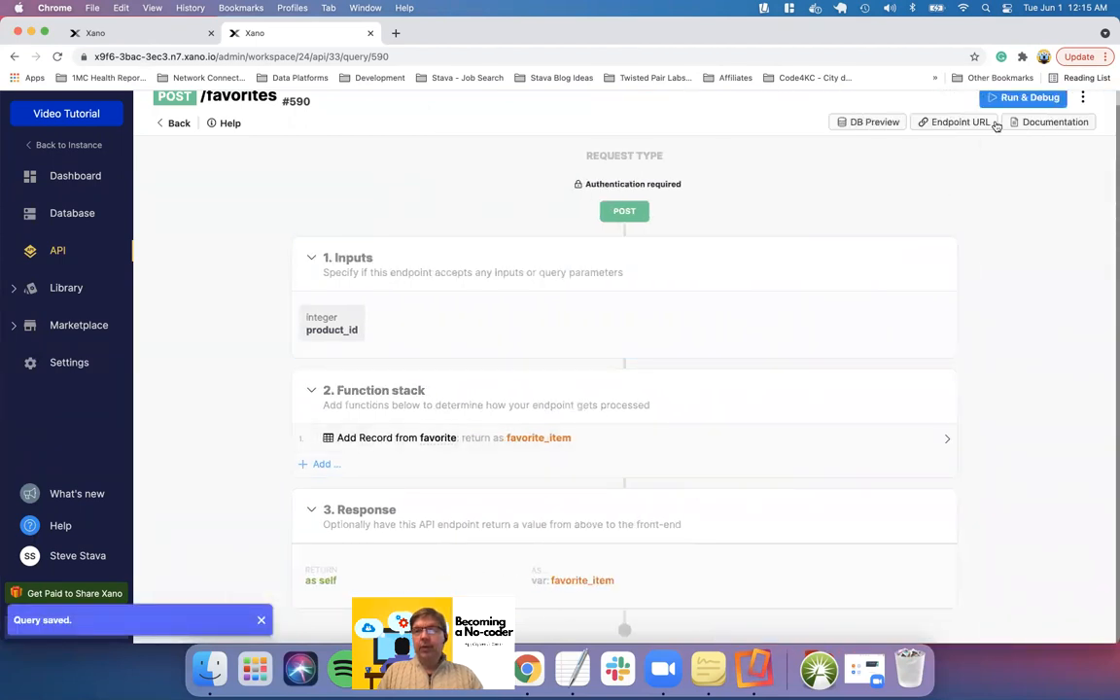
Open Run & Debug for POST /favorites and have the favorite database table open in the second browser tab
click(1012, 99)
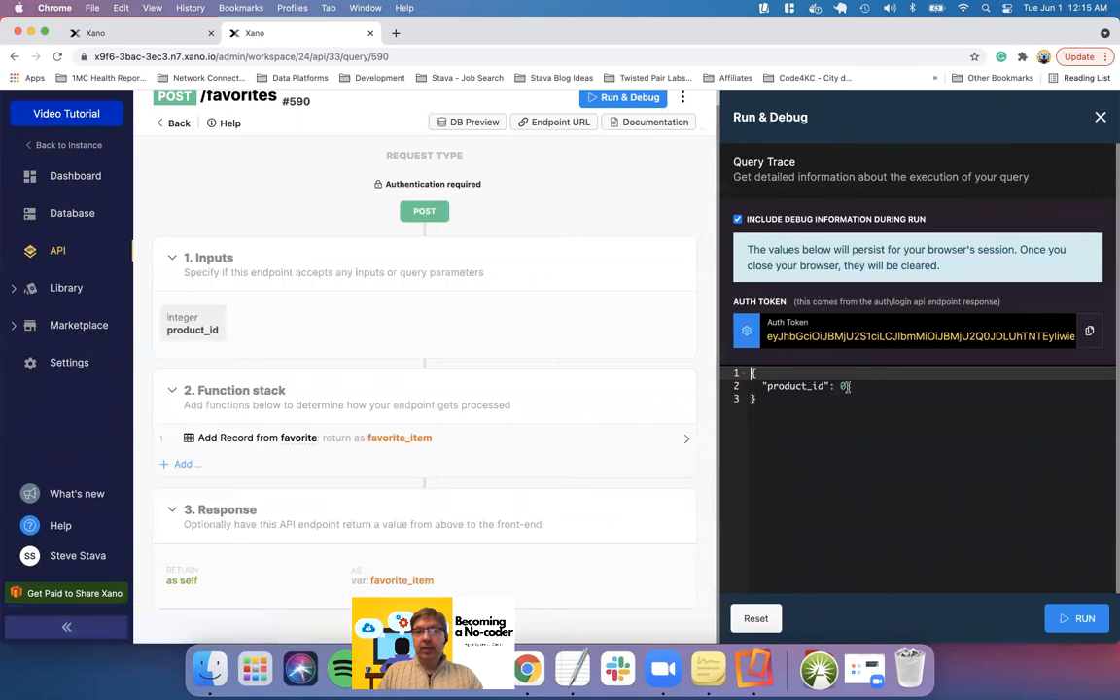
click(155, 34)
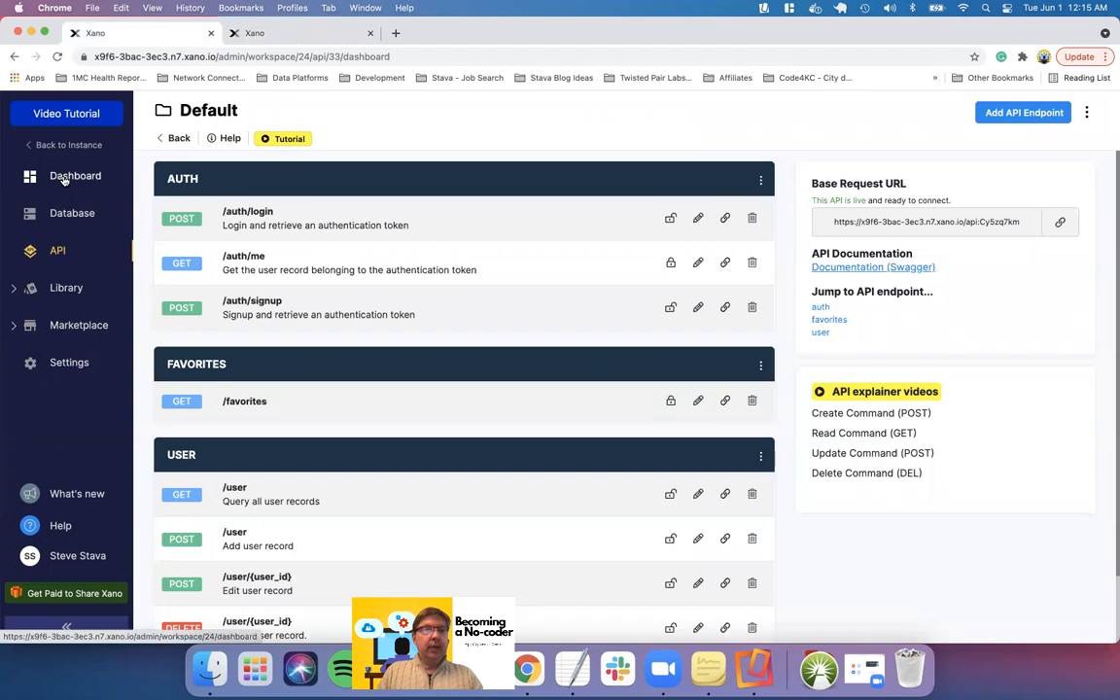
click(71, 216)
click(242, 218)
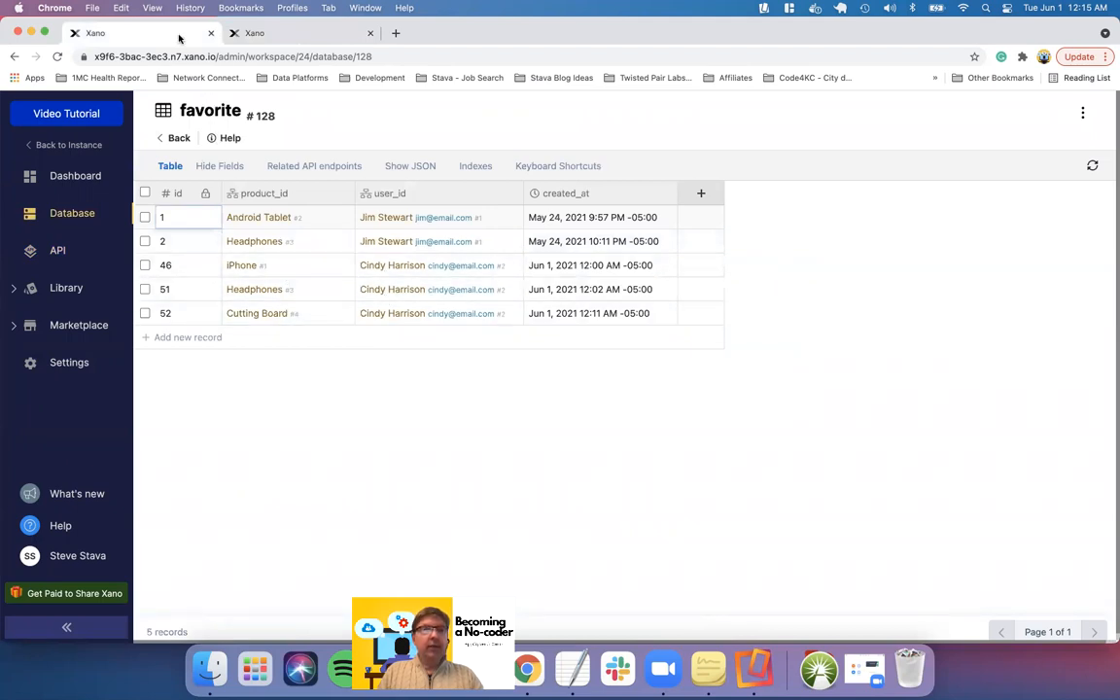
drag(181, 34, 318, 41)
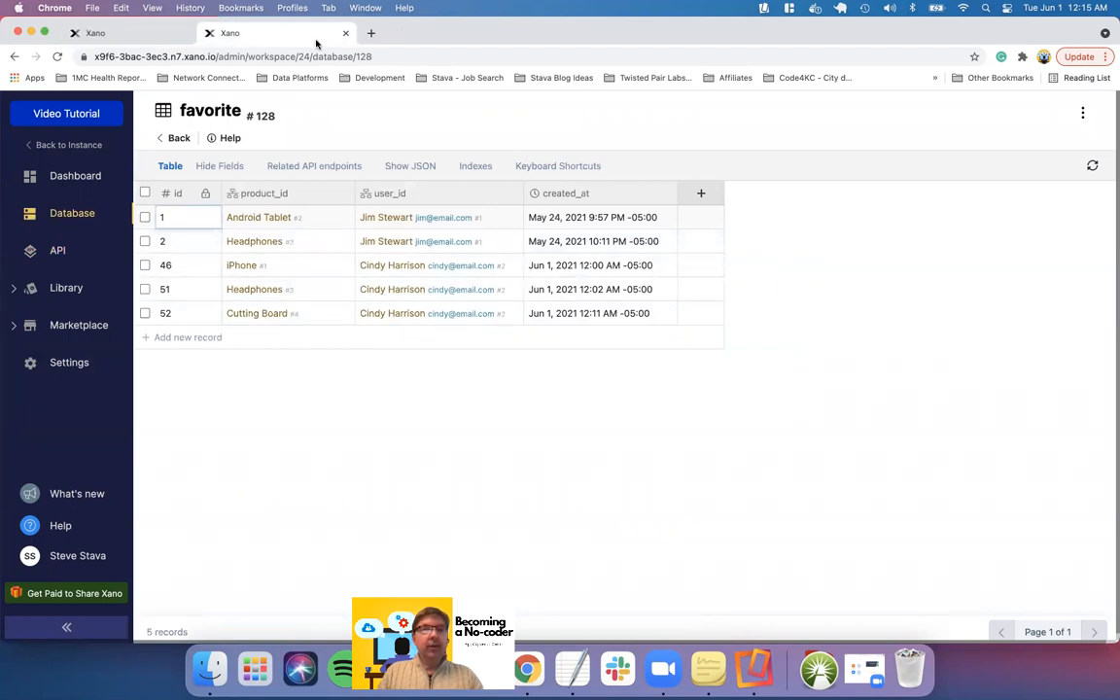
click(164, 37)
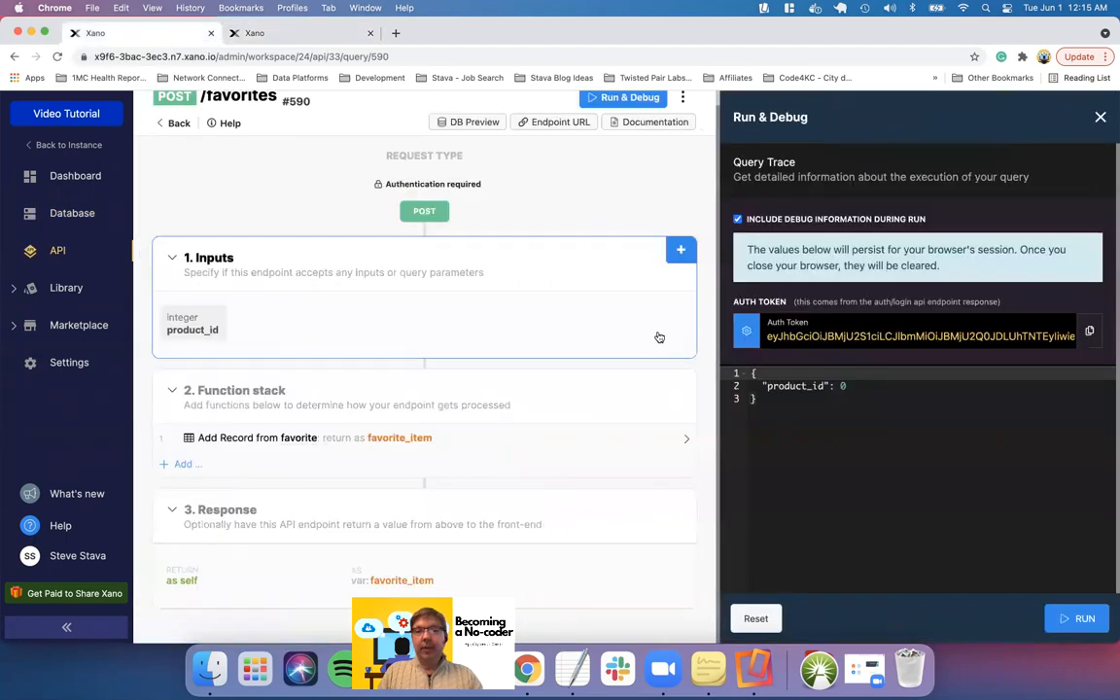
Run POST /favorites with product_id 5 and refresh the favorite table to check for the added record
click(860, 386)
key(BackSpace)
text(5)
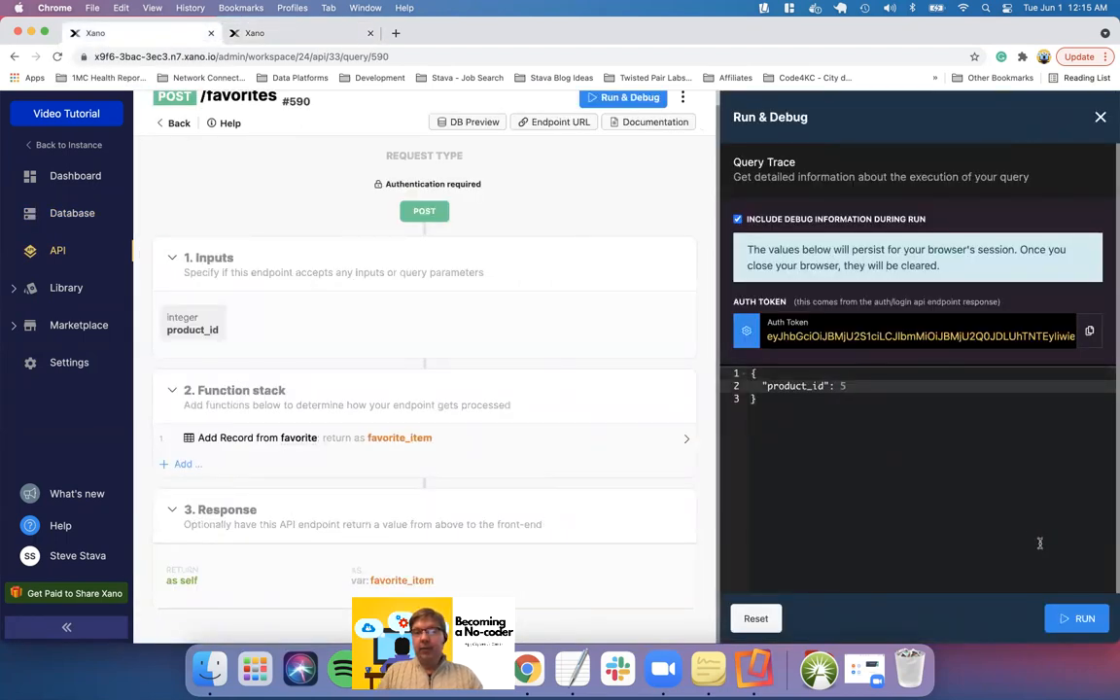
click(1076, 618)
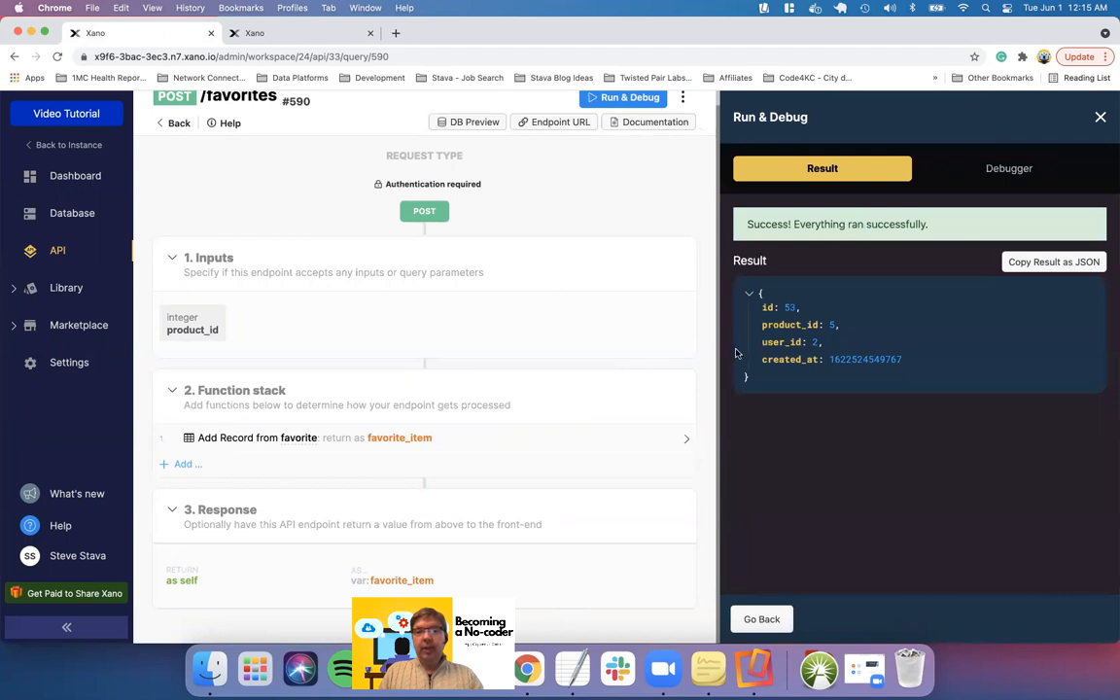
click(259, 35)
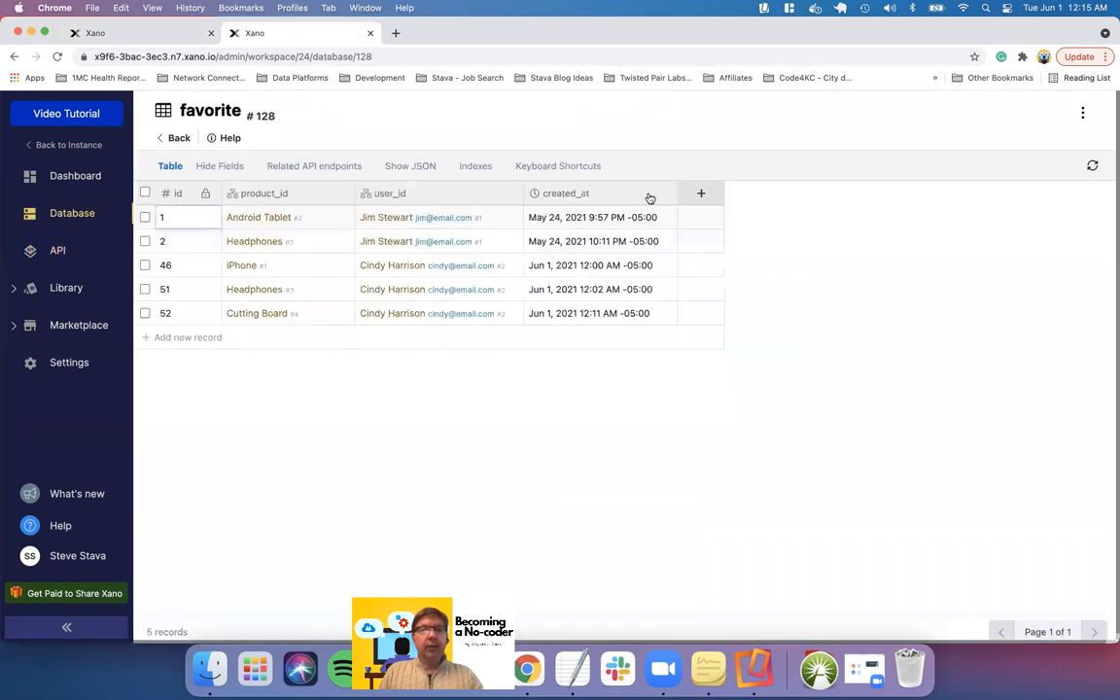
click(1091, 168)
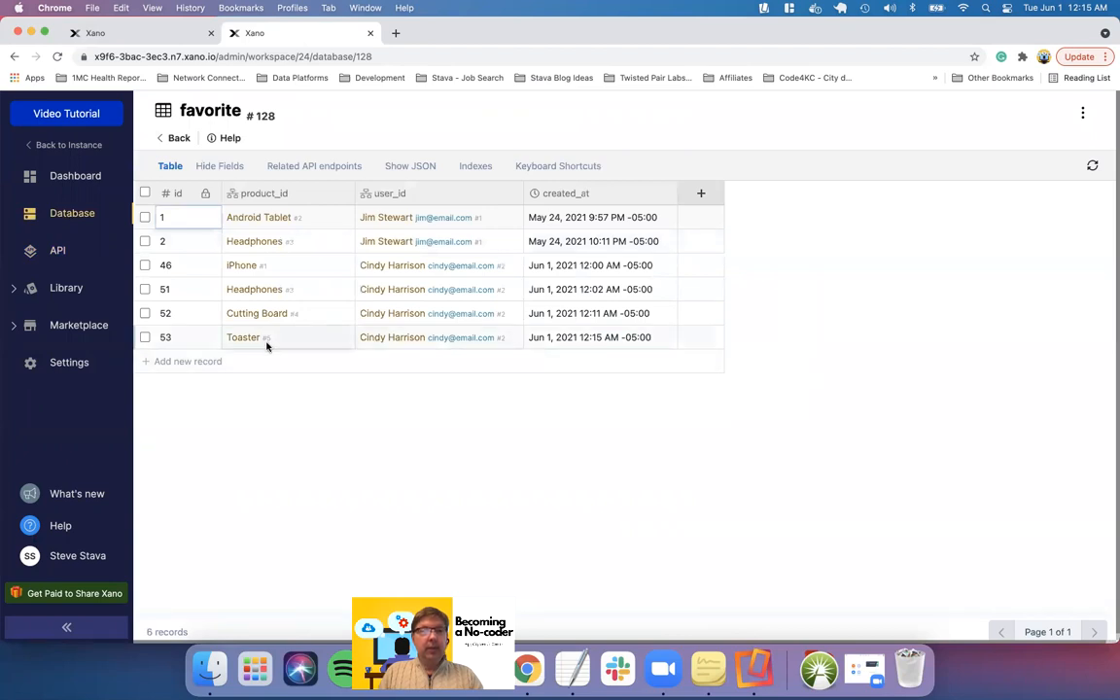
Run POST /favorites again with the same product_id and refresh the favorite table to check for a duplicate record
click(138, 33)
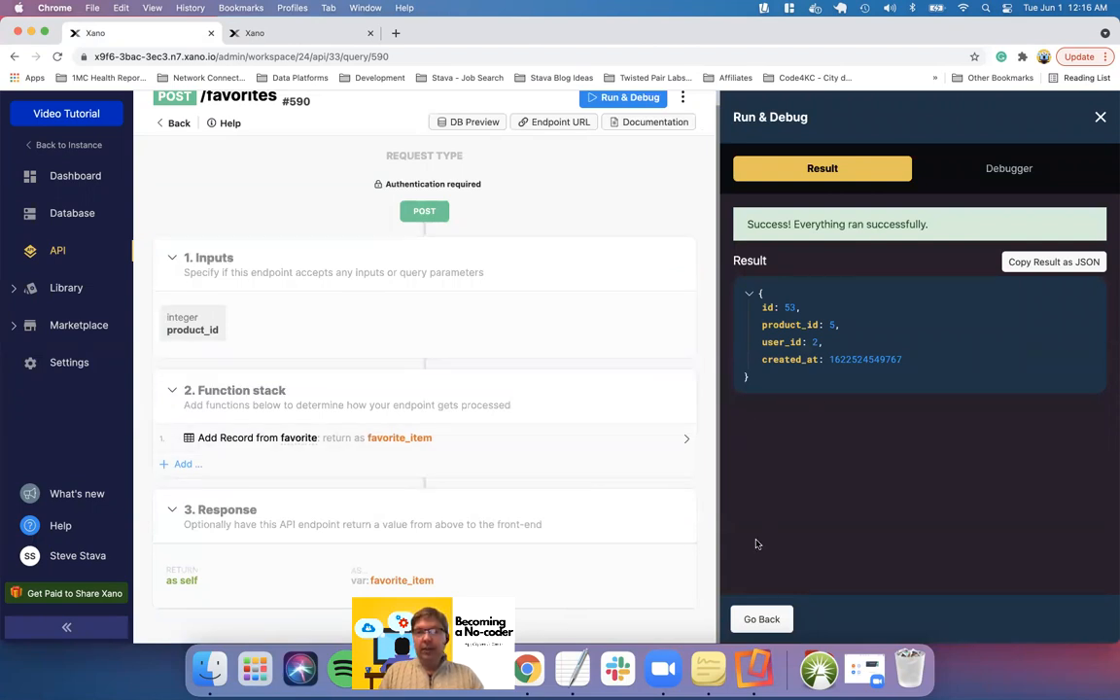
click(764, 619)
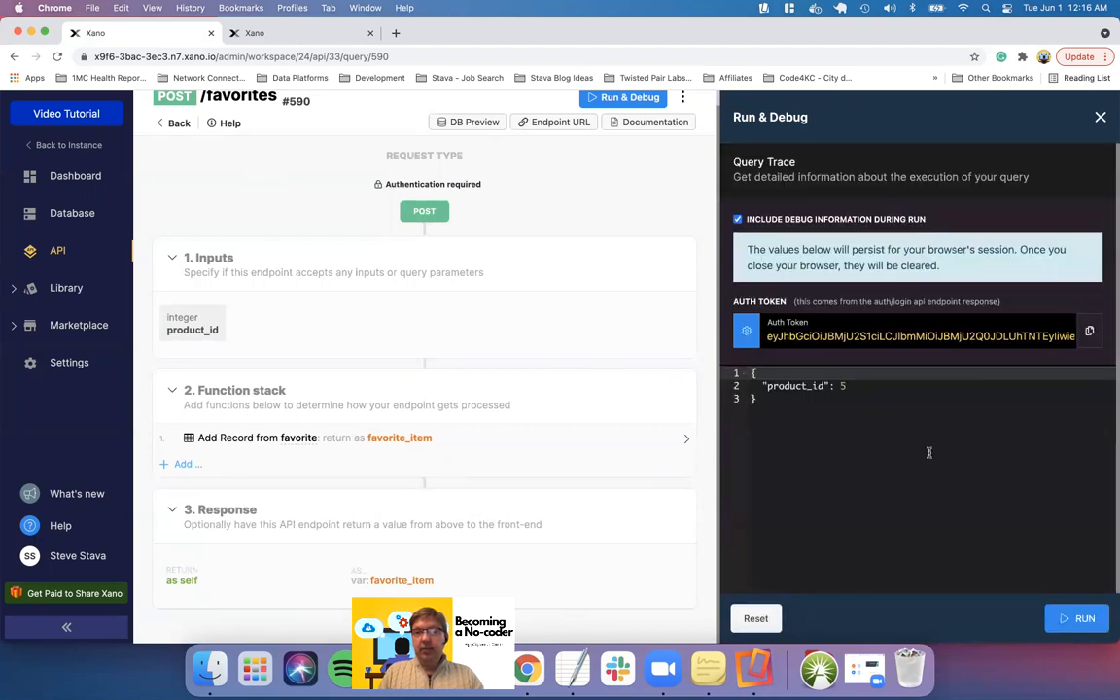
click(1063, 612)
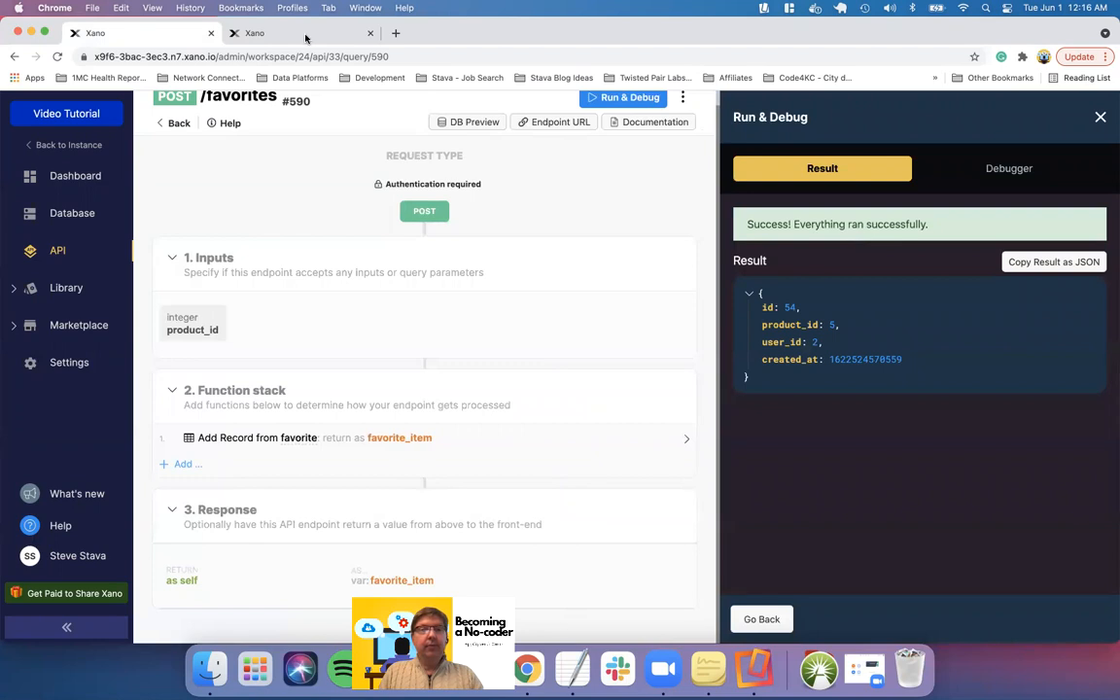
click(305, 35)
click(1091, 167)
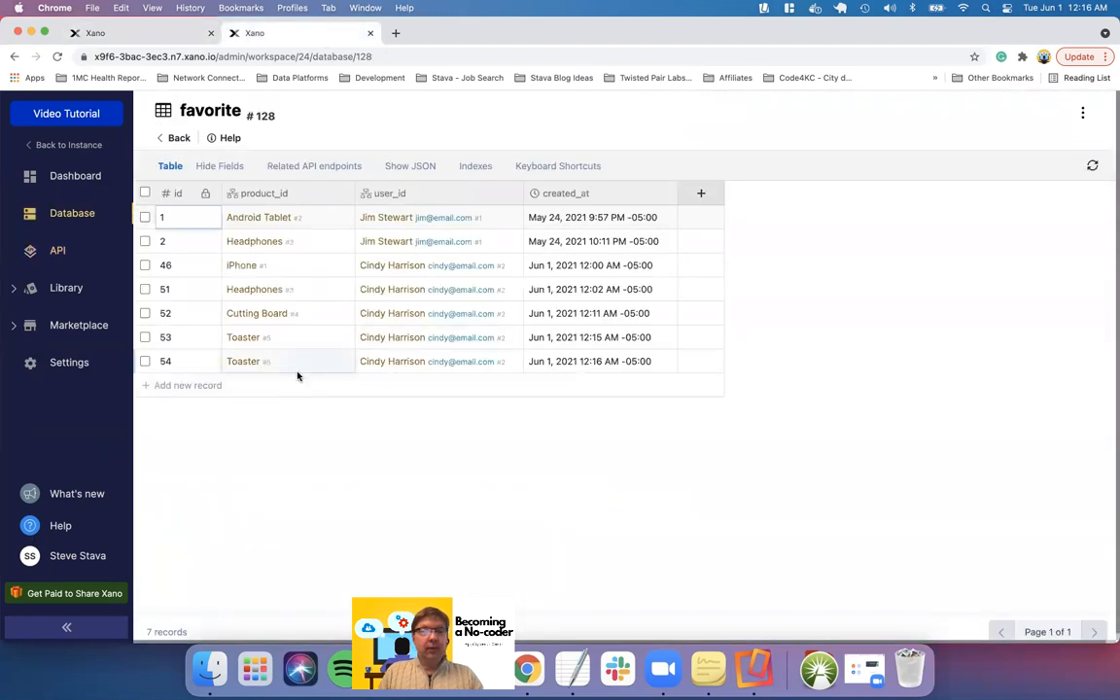
Delete both Toaster records, 54 and 53, from the favorite table
click(144, 362)
click(258, 163)
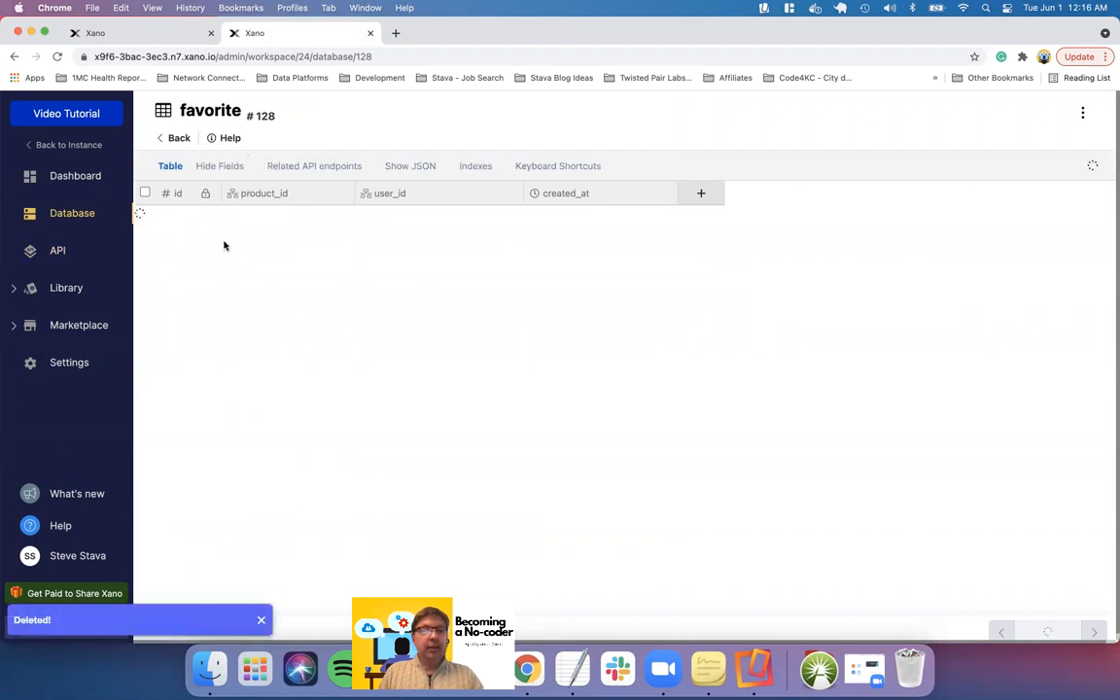
click(144, 337)
click(270, 167)
Add a Query all Records function for the favorite table to the POST /favorites function stack
click(161, 44)
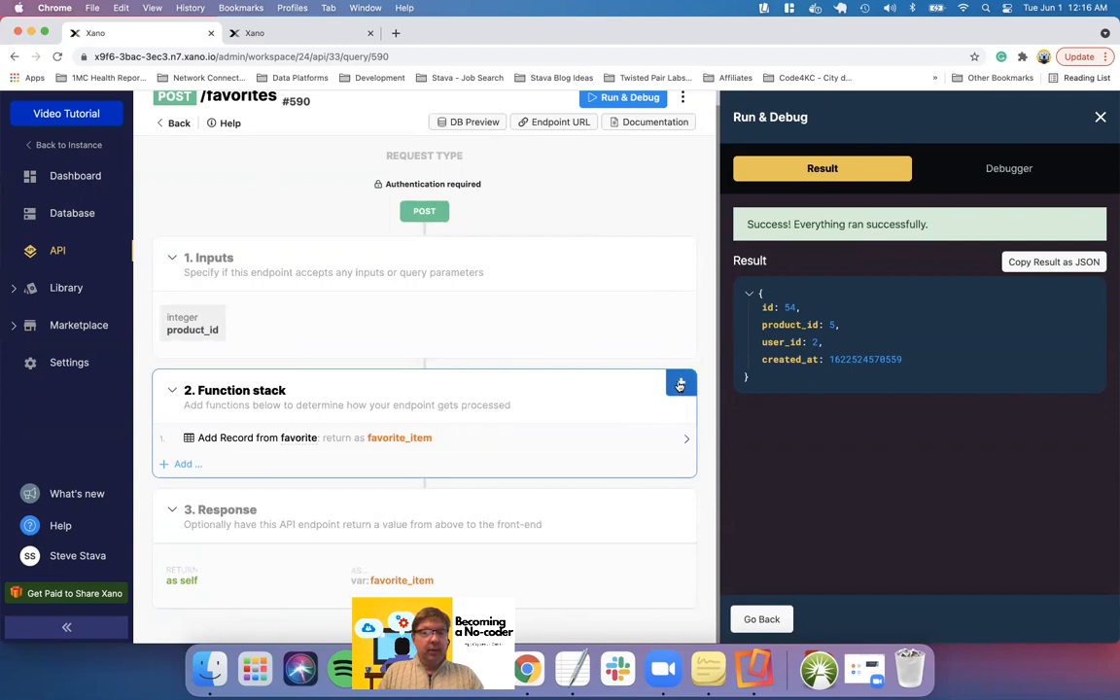
click(680, 385)
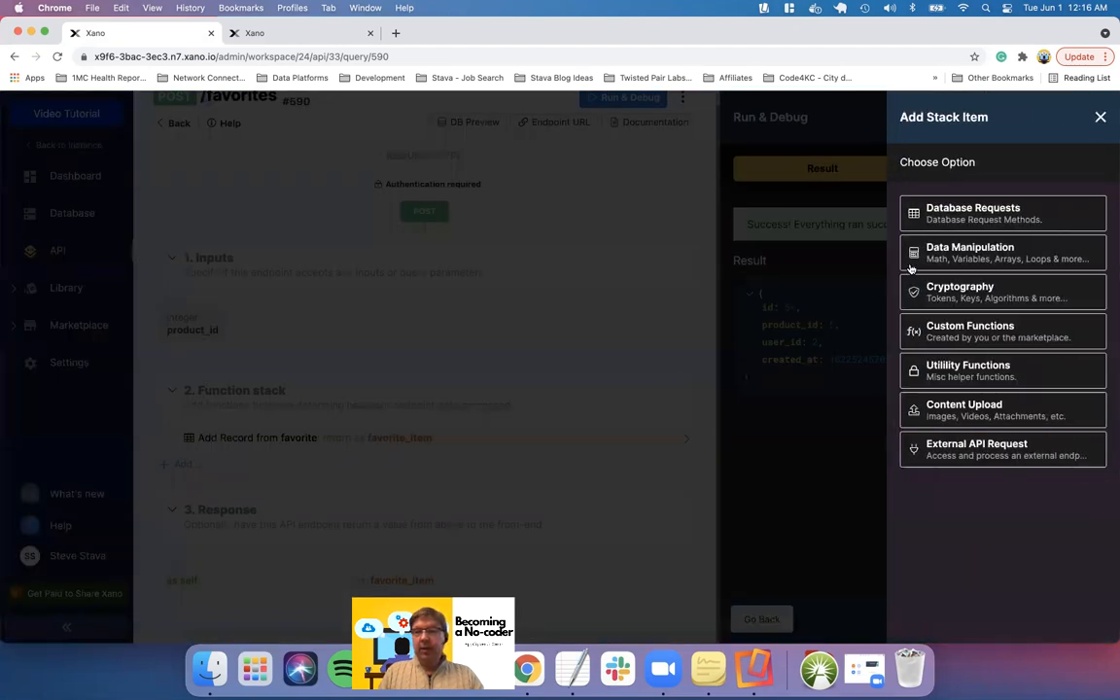
click(951, 216)
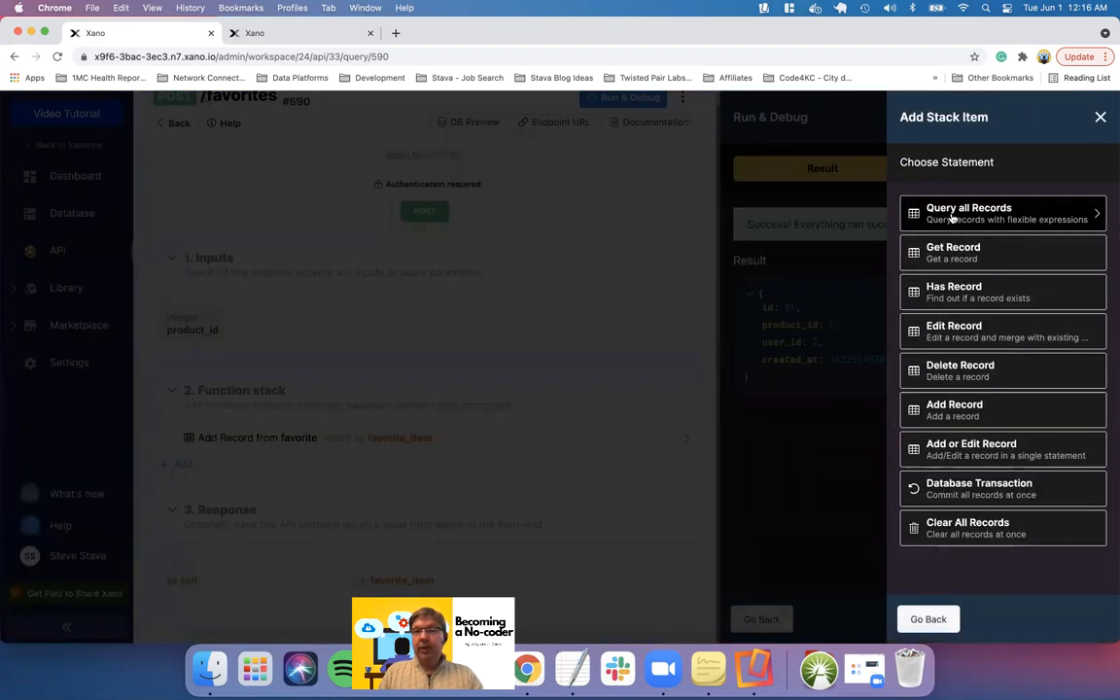
click(951, 216)
click(958, 212)
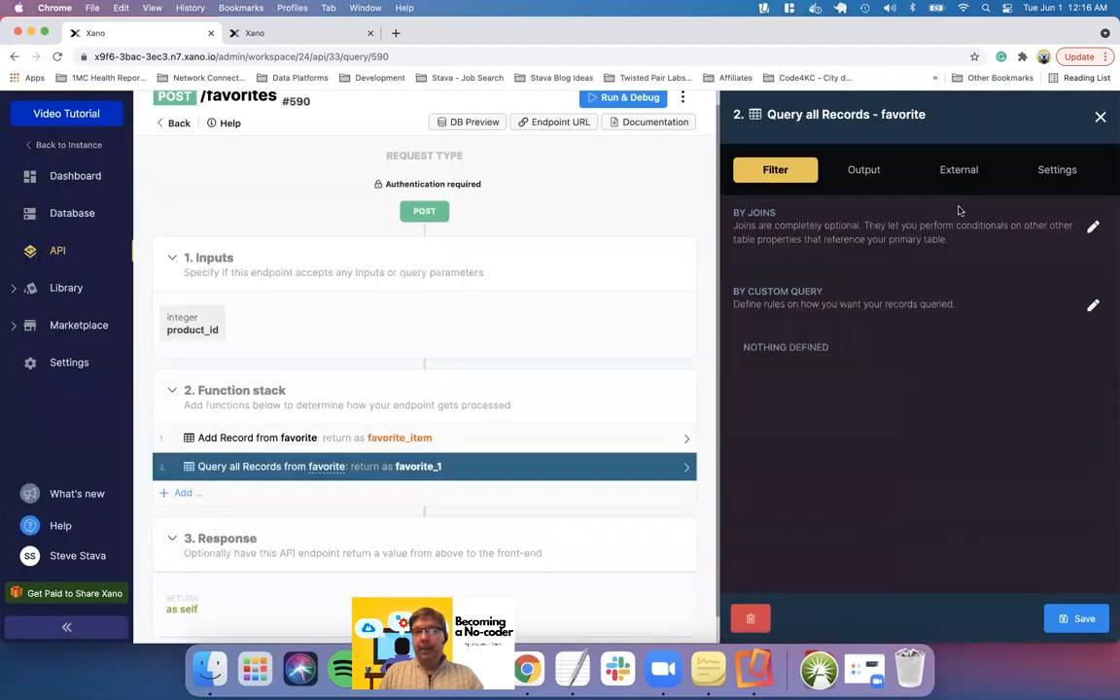
Add a custom query condition where favorite.product_id equals the product_id input
click(1092, 305)
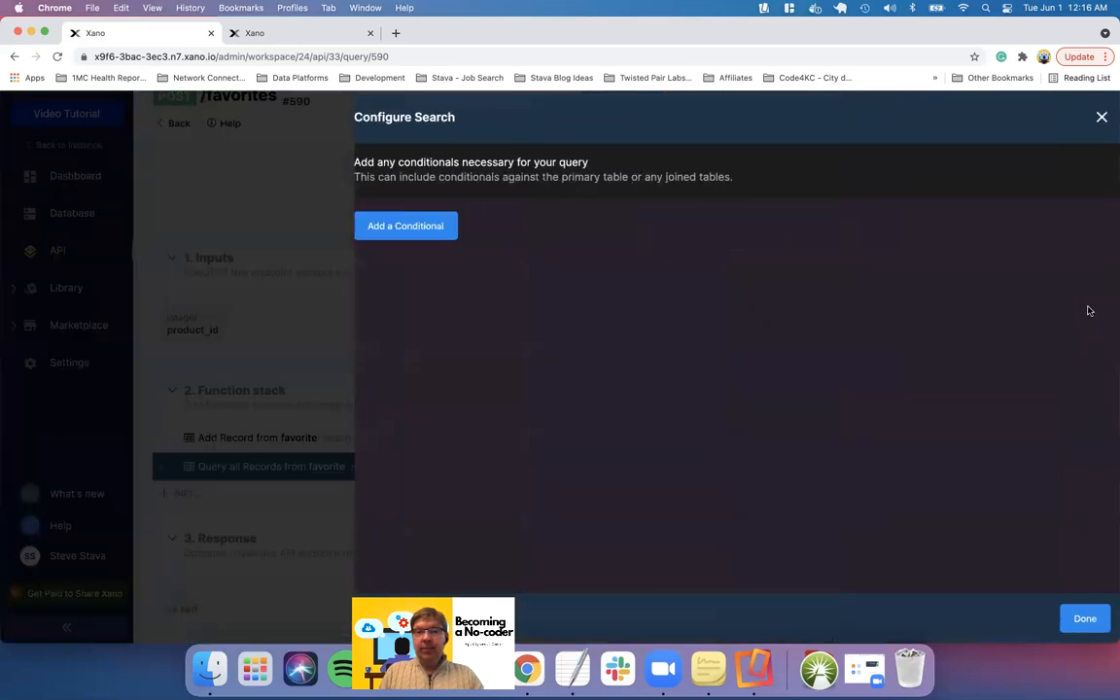
click(395, 233)
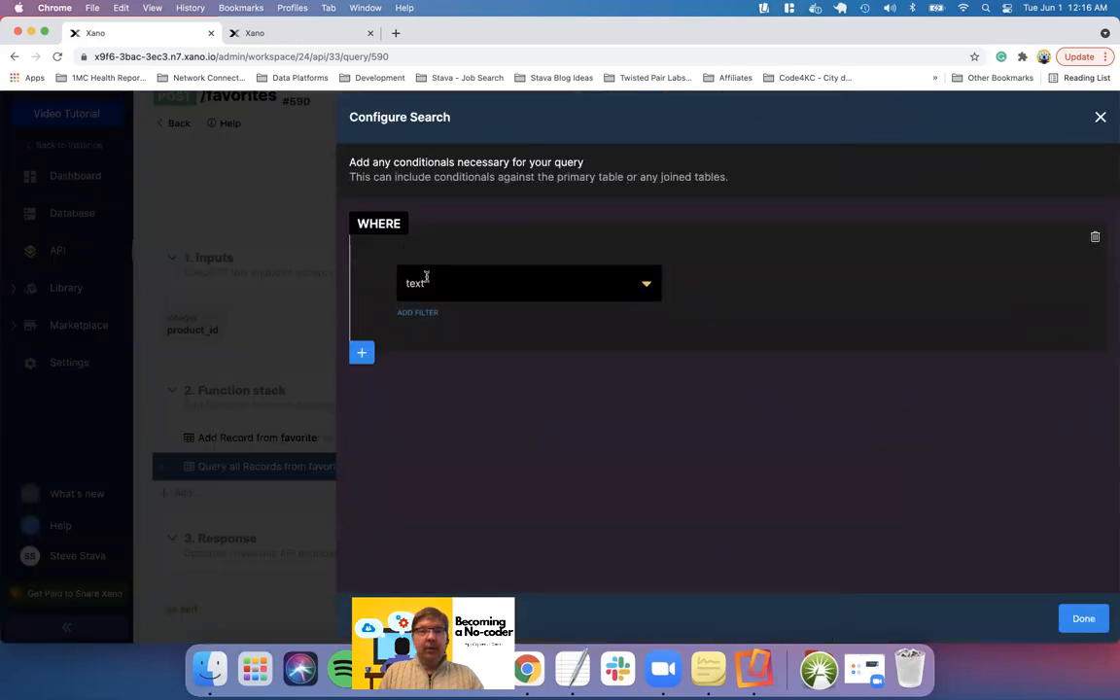
click(423, 279)
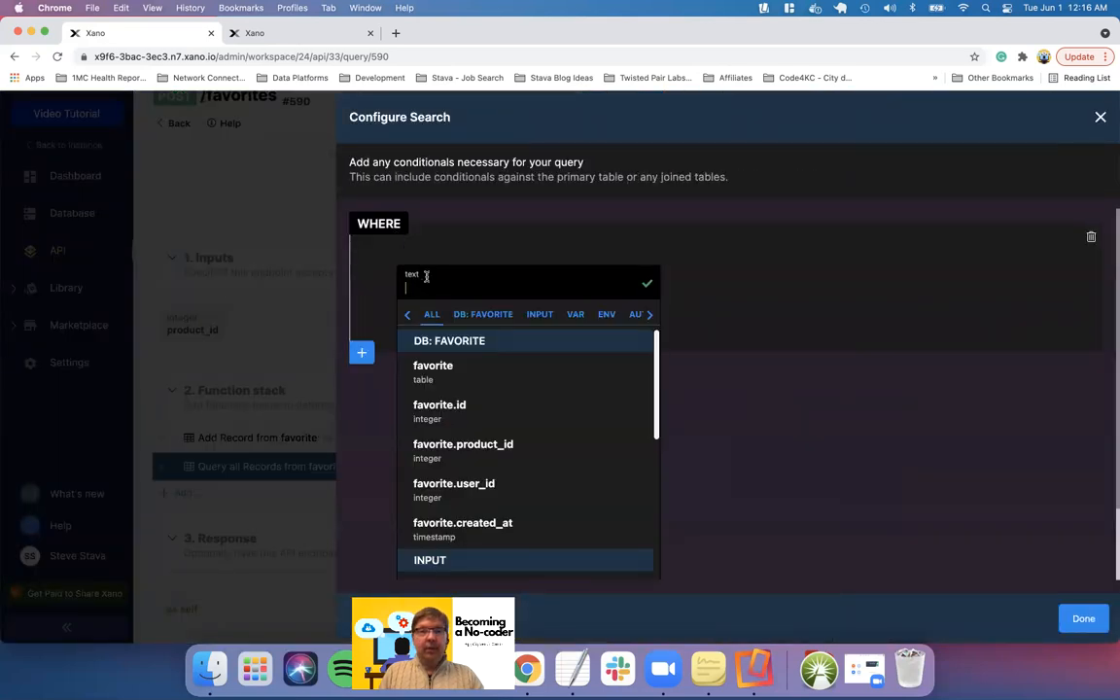
click(453, 449)
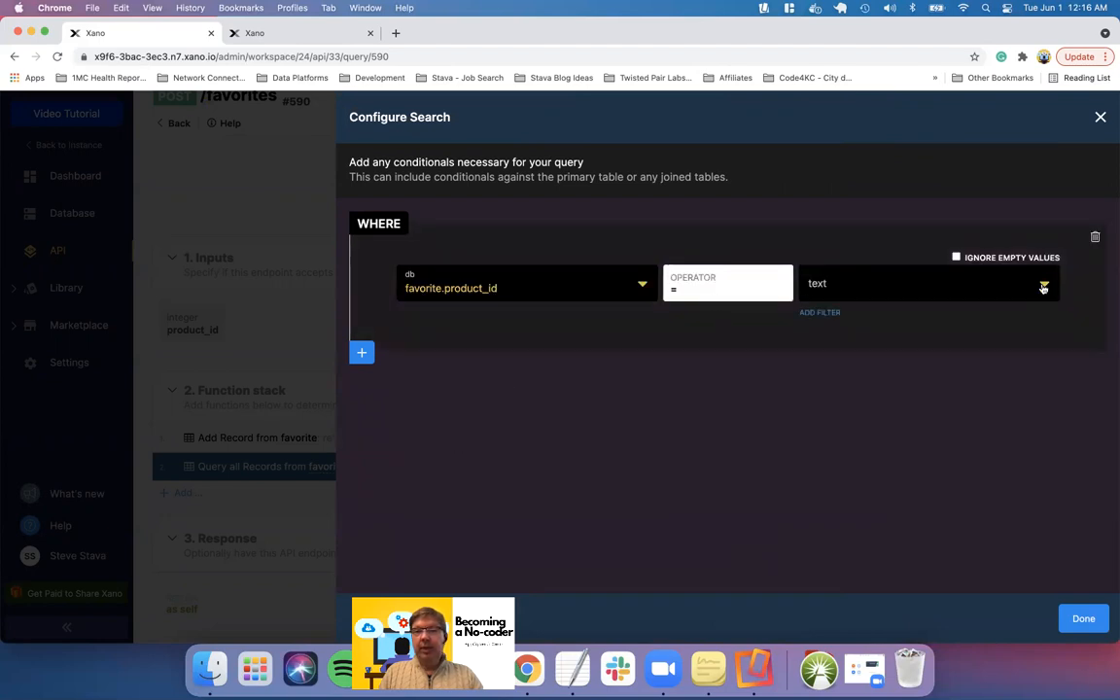
click(1043, 287)
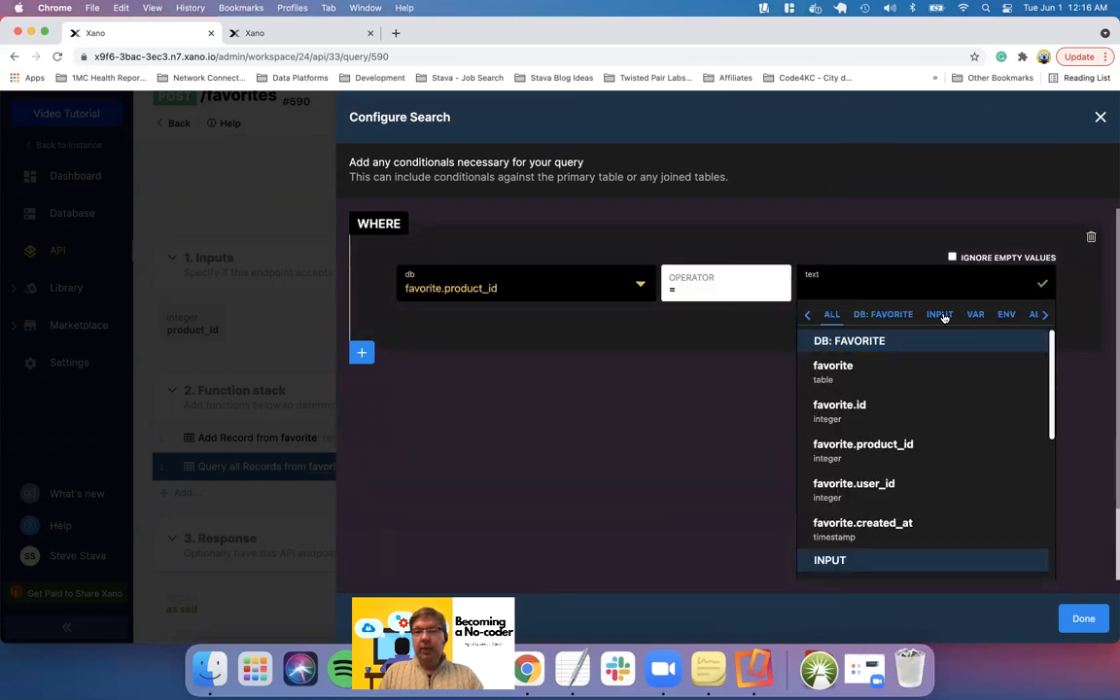
click(944, 318)
click(849, 363)
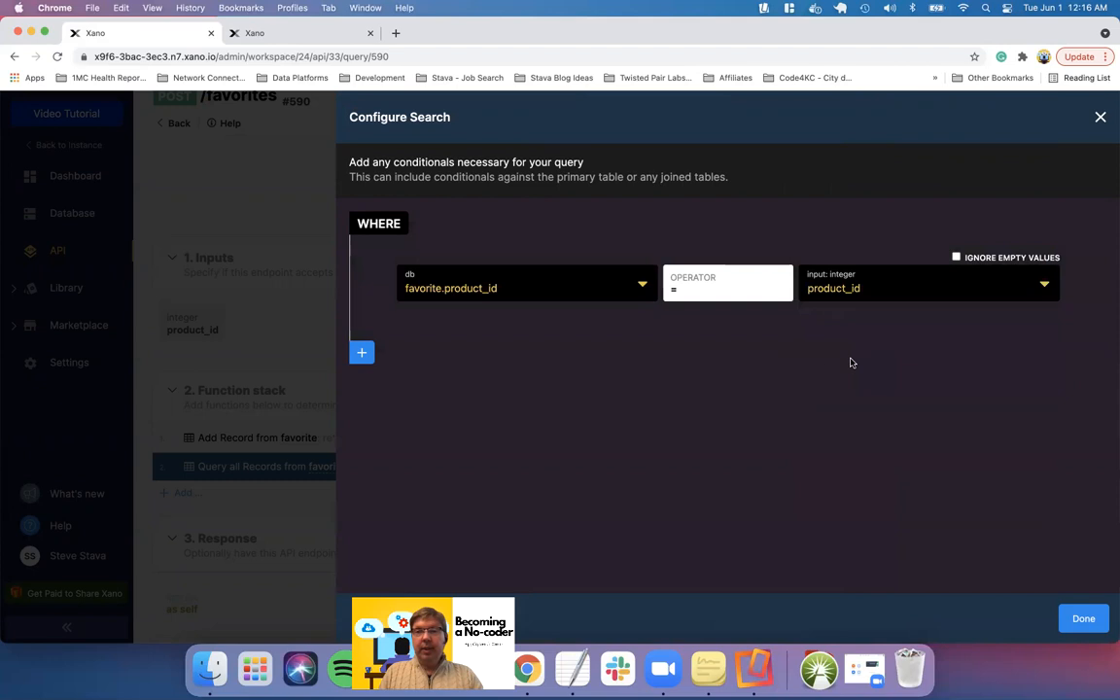
Add an AND condition where favorite.user_id equals the auth id, and apply the custom query
click(368, 348)
click(390, 375)
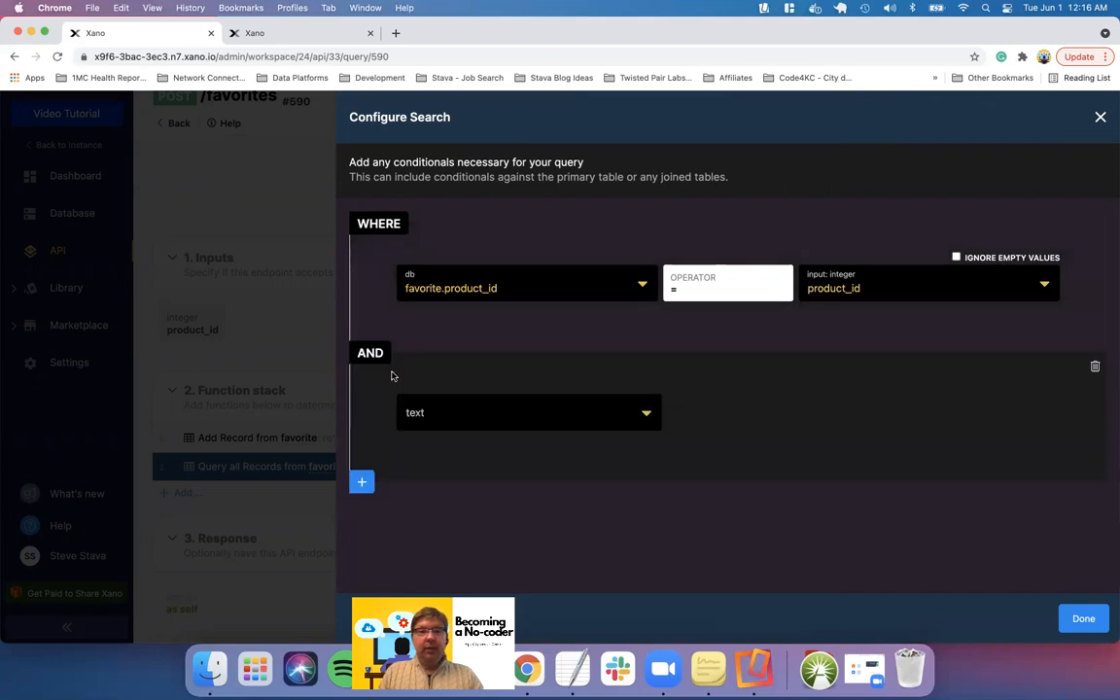
click(645, 412)
scroll(594, 463, down, 2)
scroll(593, 462, up, 1)
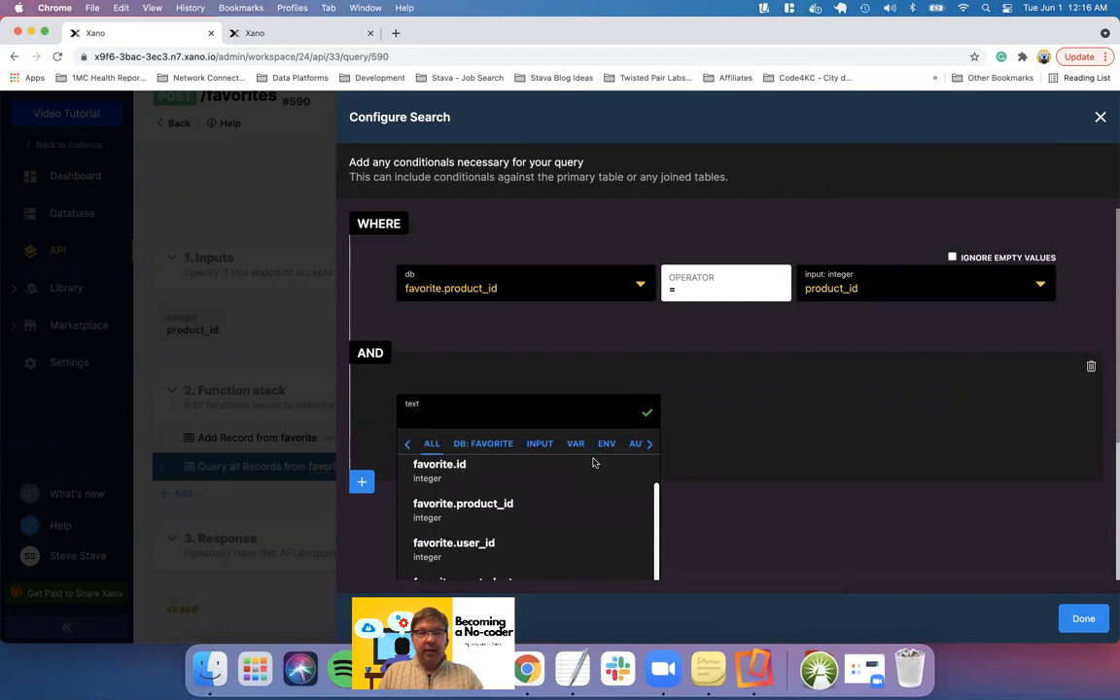
click(485, 548)
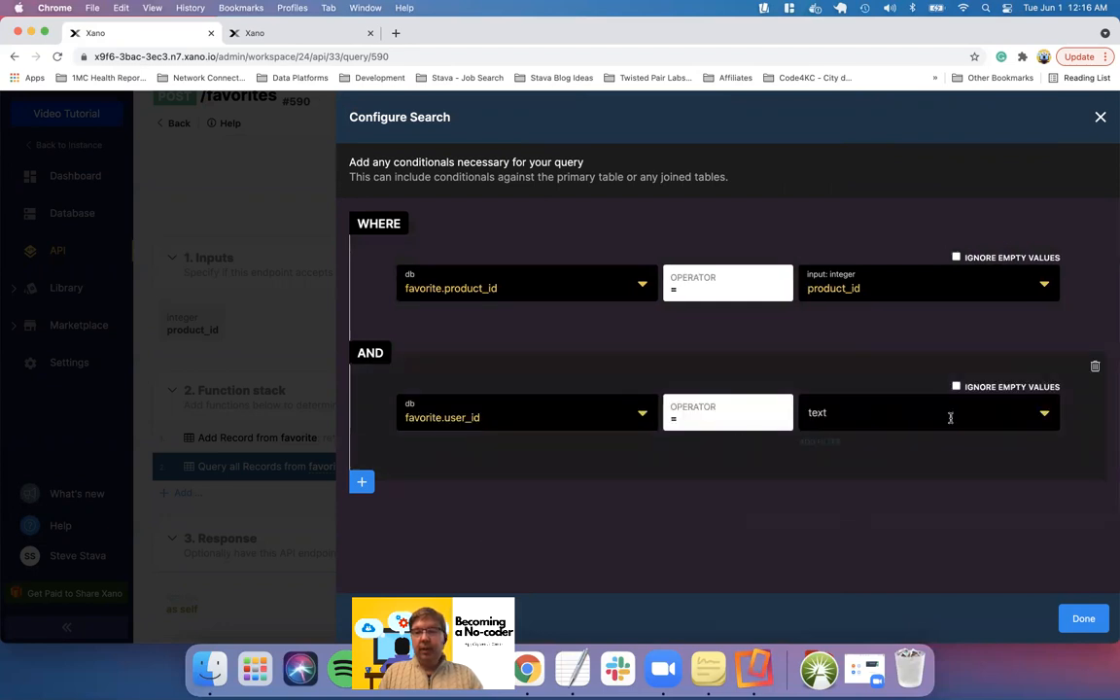
click(1044, 416)
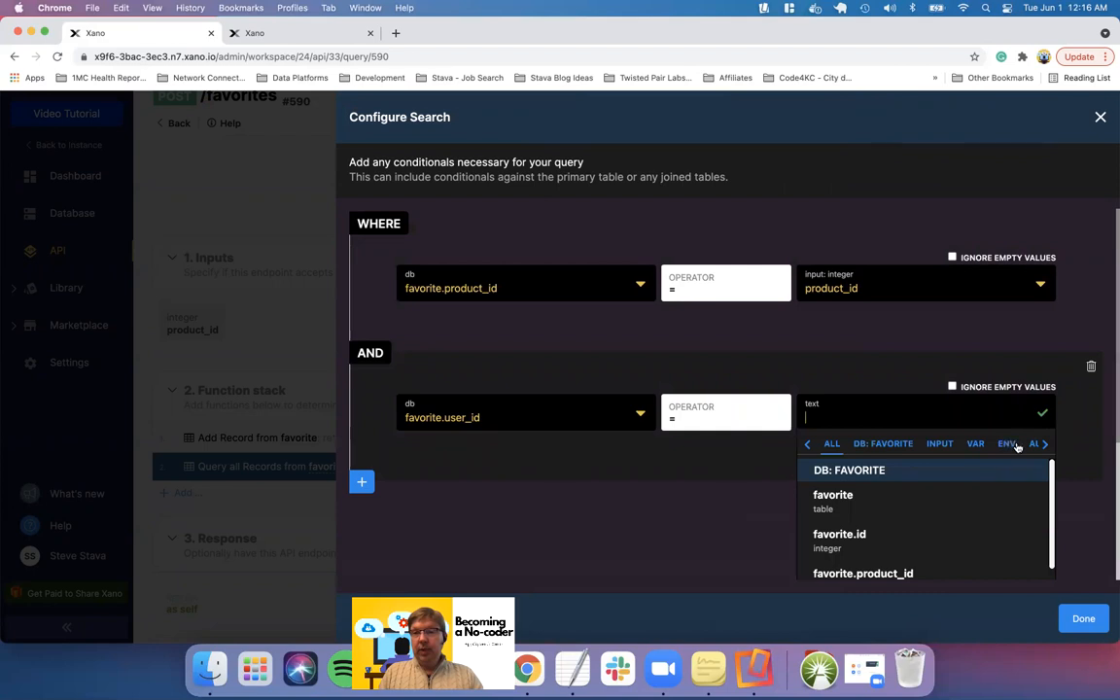
click(1033, 445)
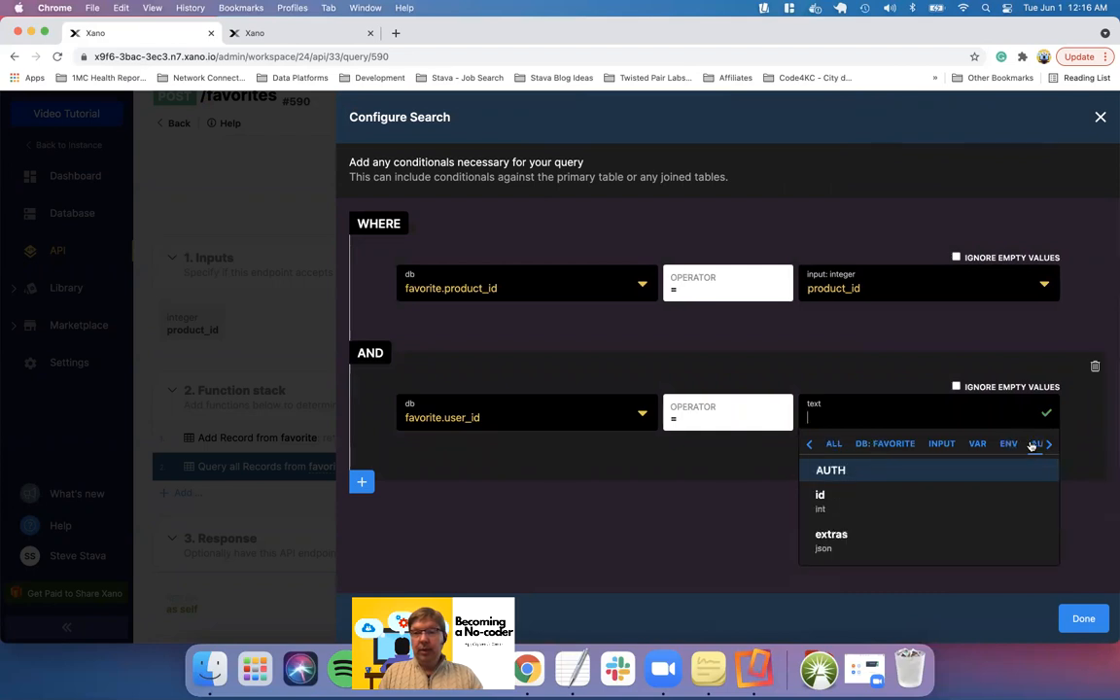
click(826, 497)
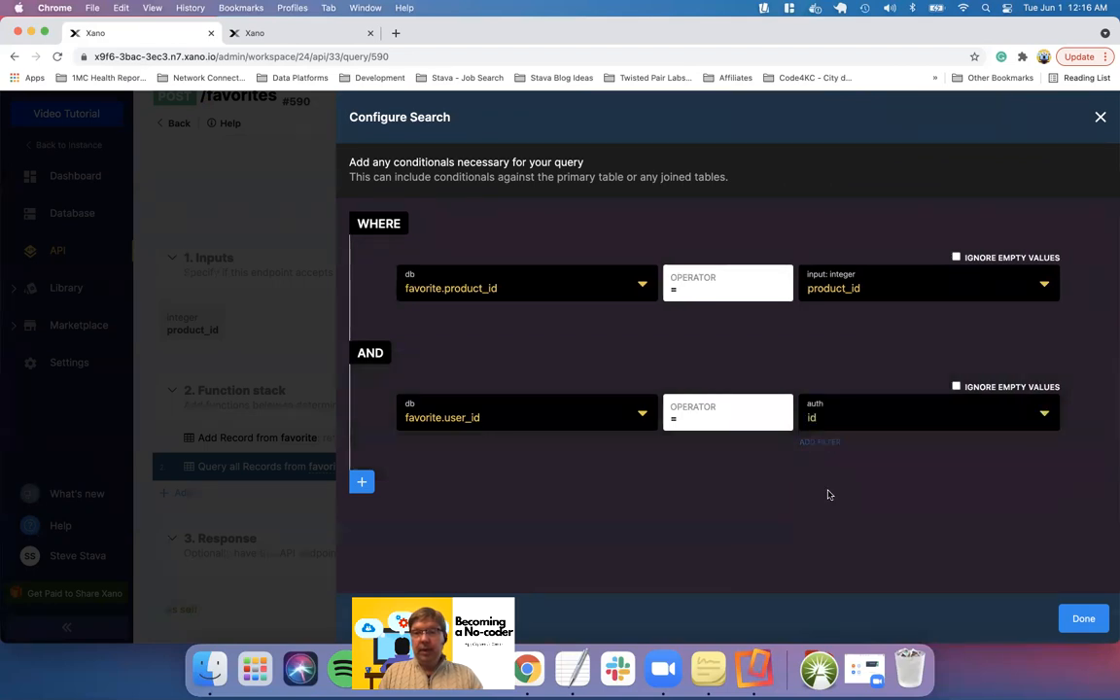
click(1089, 618)
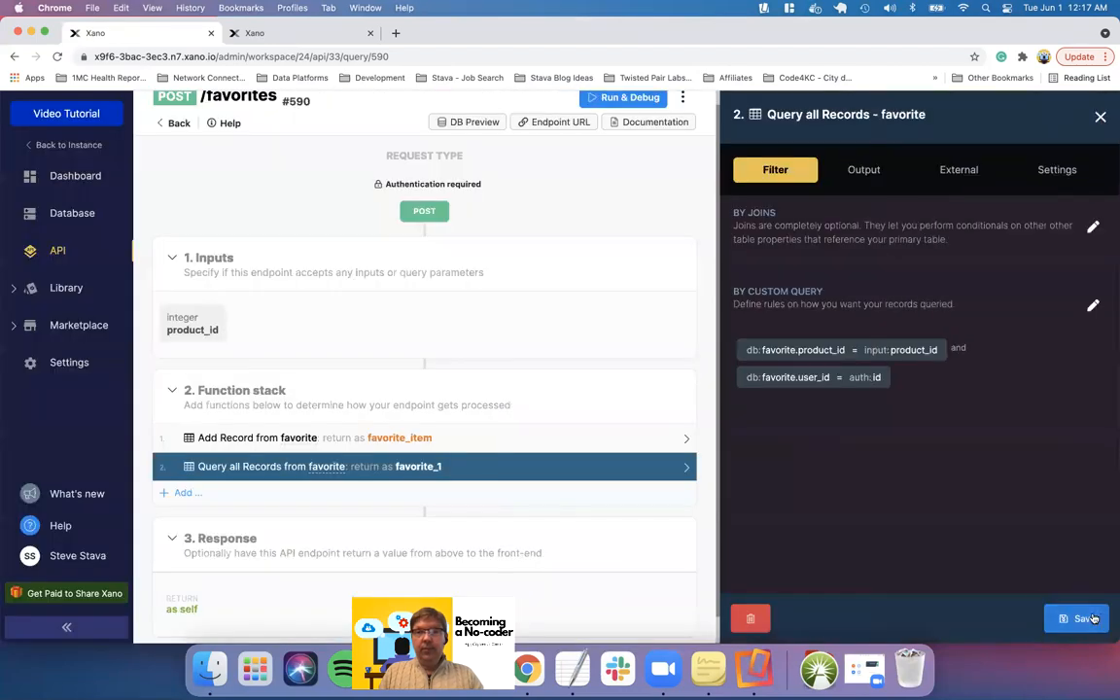
Set the return type of the favorite query's output to single
click(863, 170)
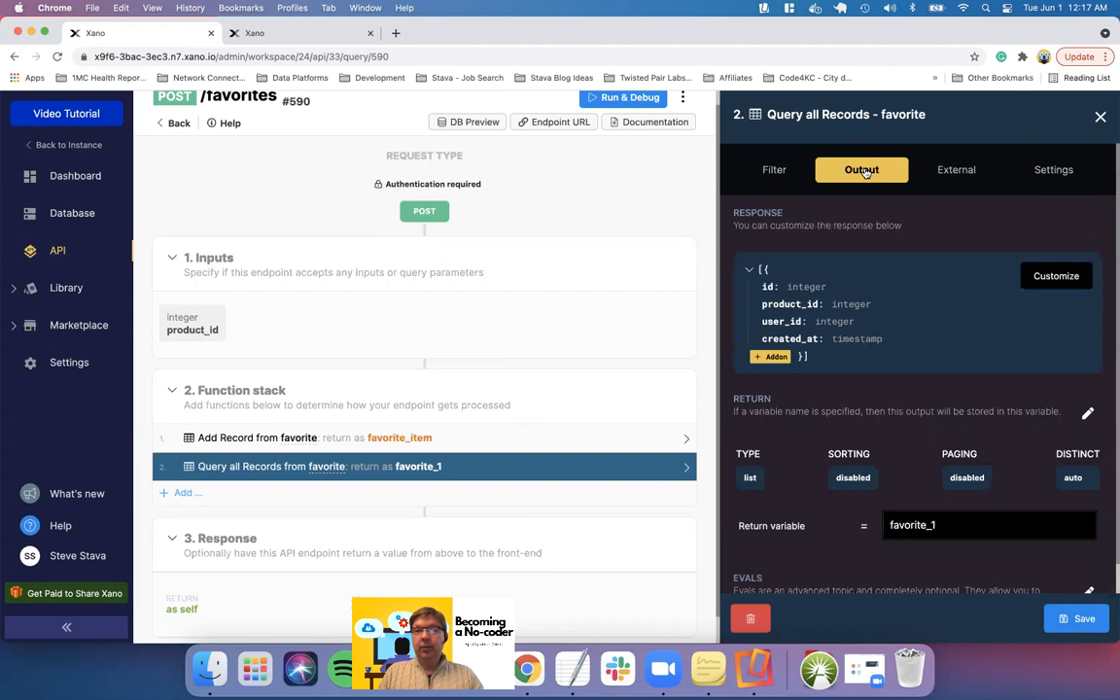
click(1088, 415)
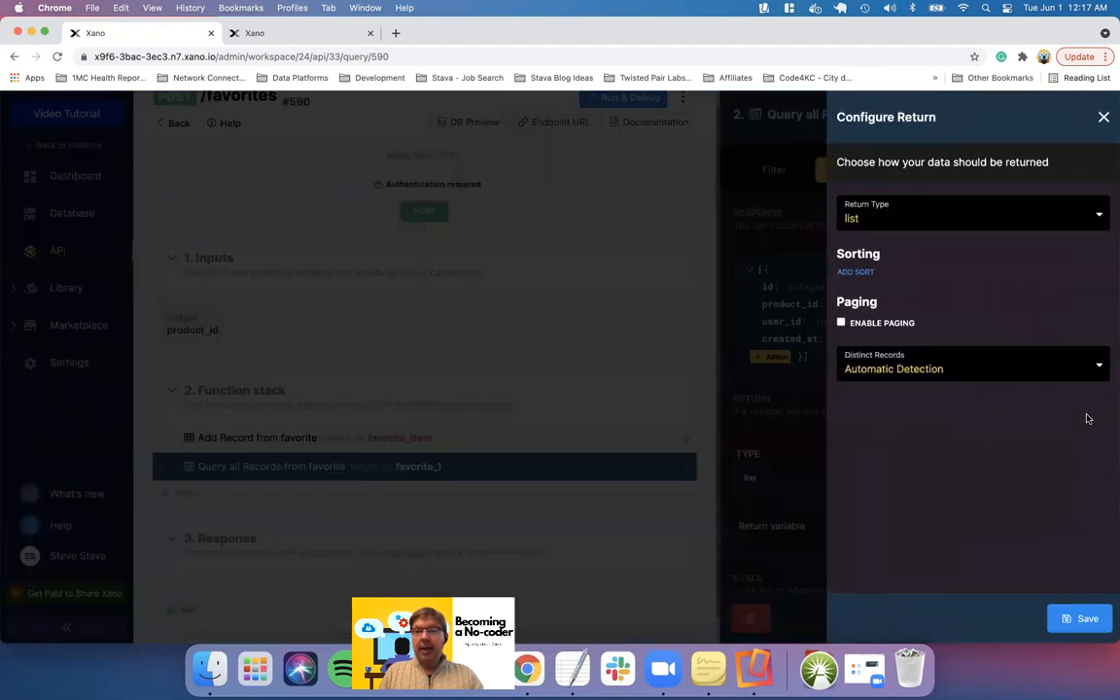
click(908, 216)
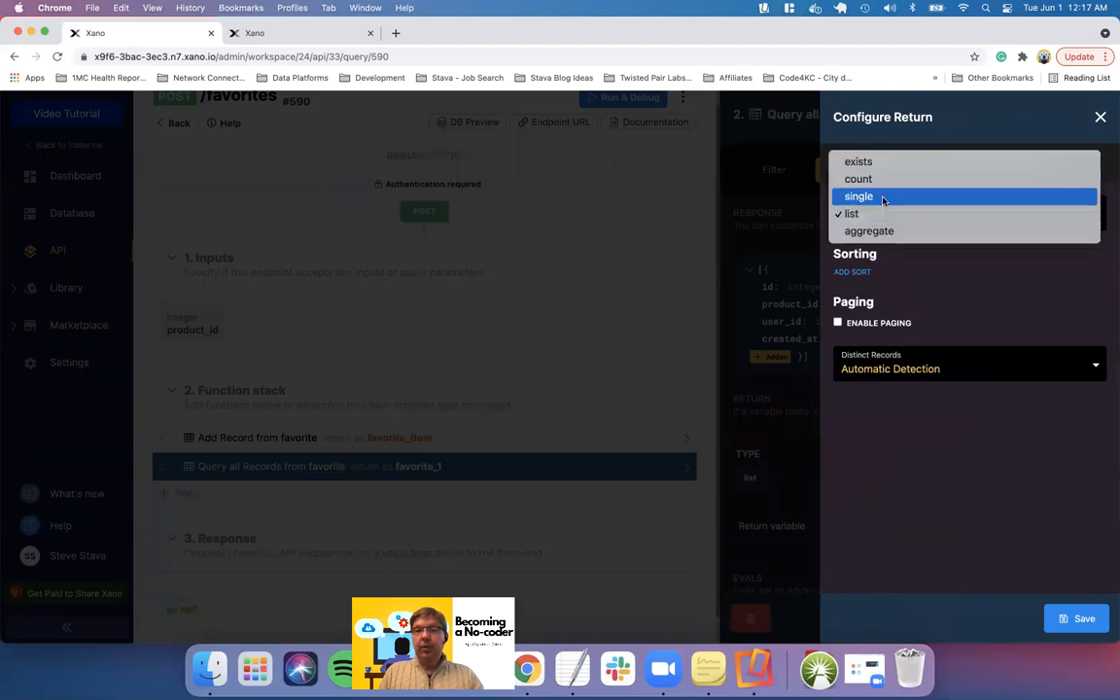
click(883, 197)
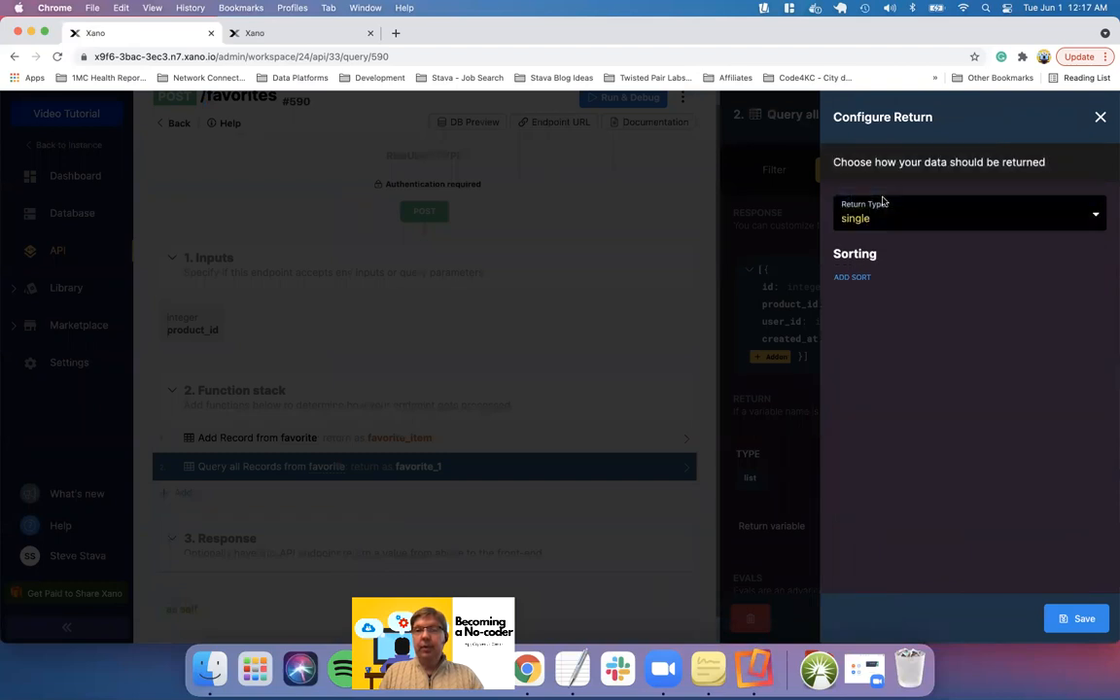
click(1055, 620)
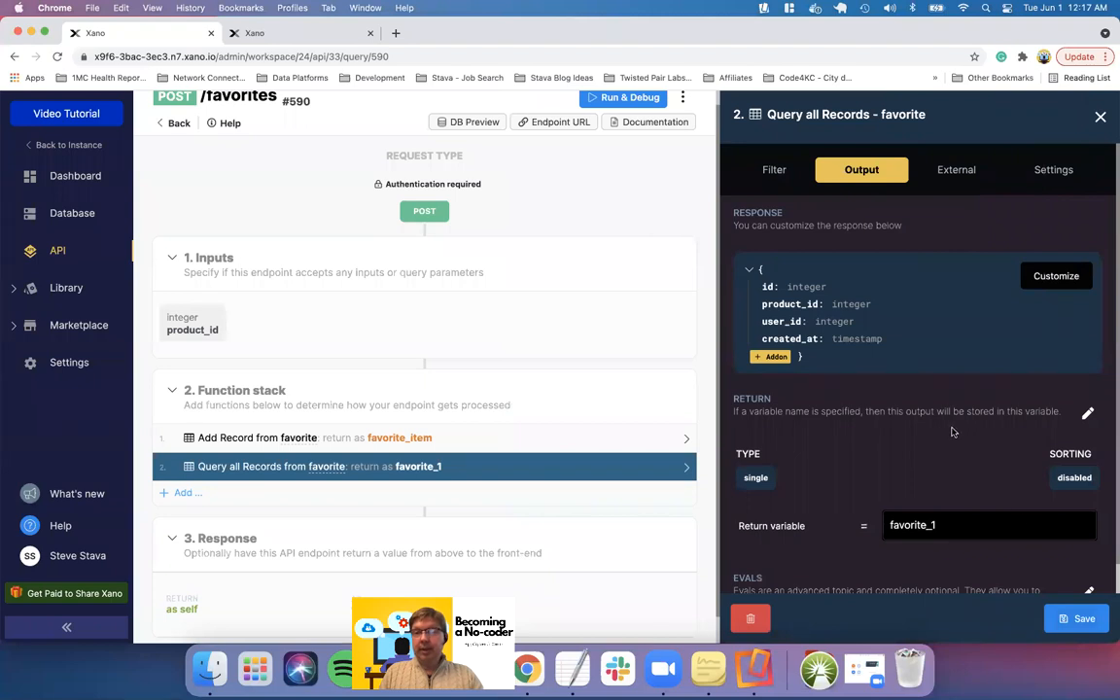
Rename the query's return variable to favorite_item and save the function
click(972, 522)
key(BackSpace)
text(item)
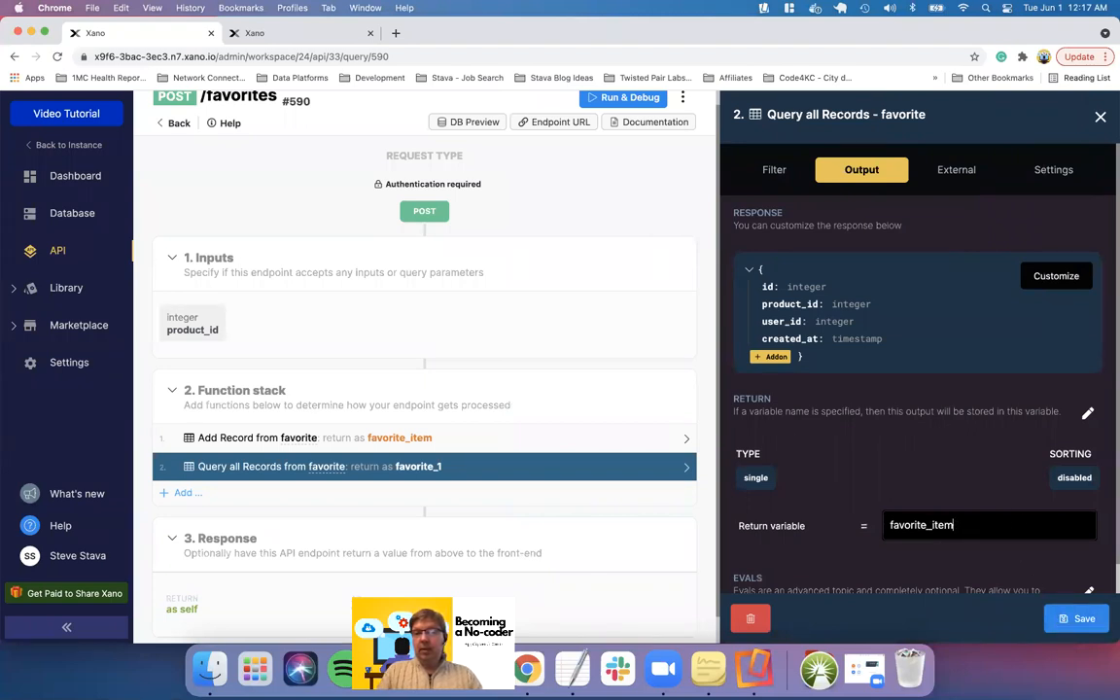
click(1081, 619)
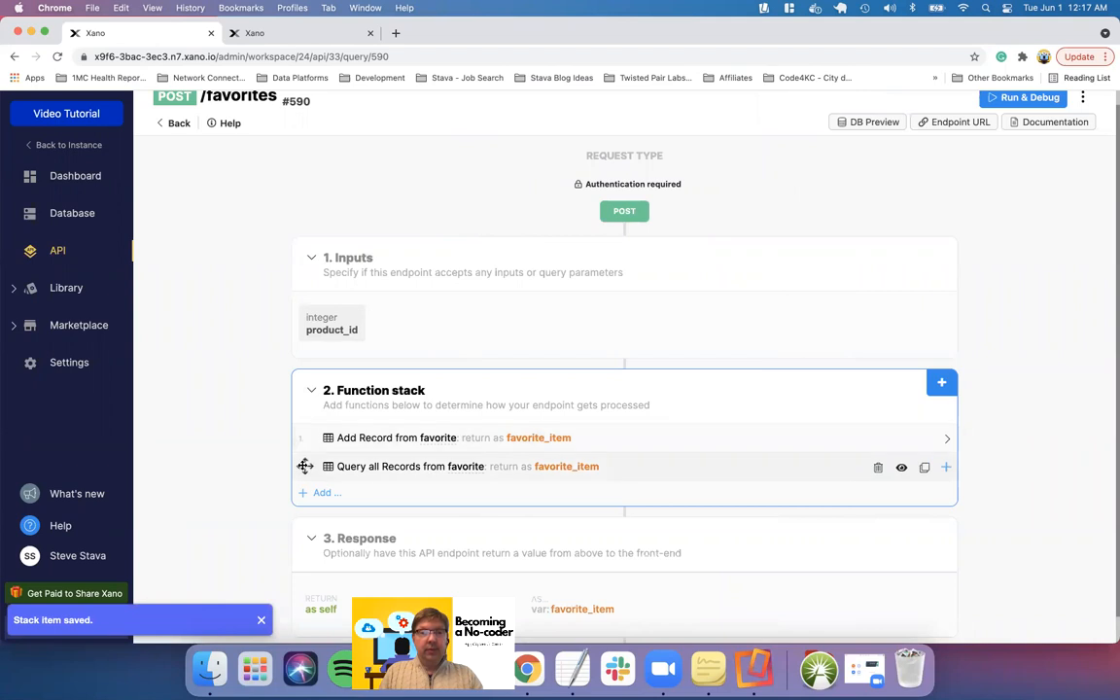
Move the Query all Records function above Add Record in the stack and insert a Conditional directly below it
drag(305, 466, 301, 430)
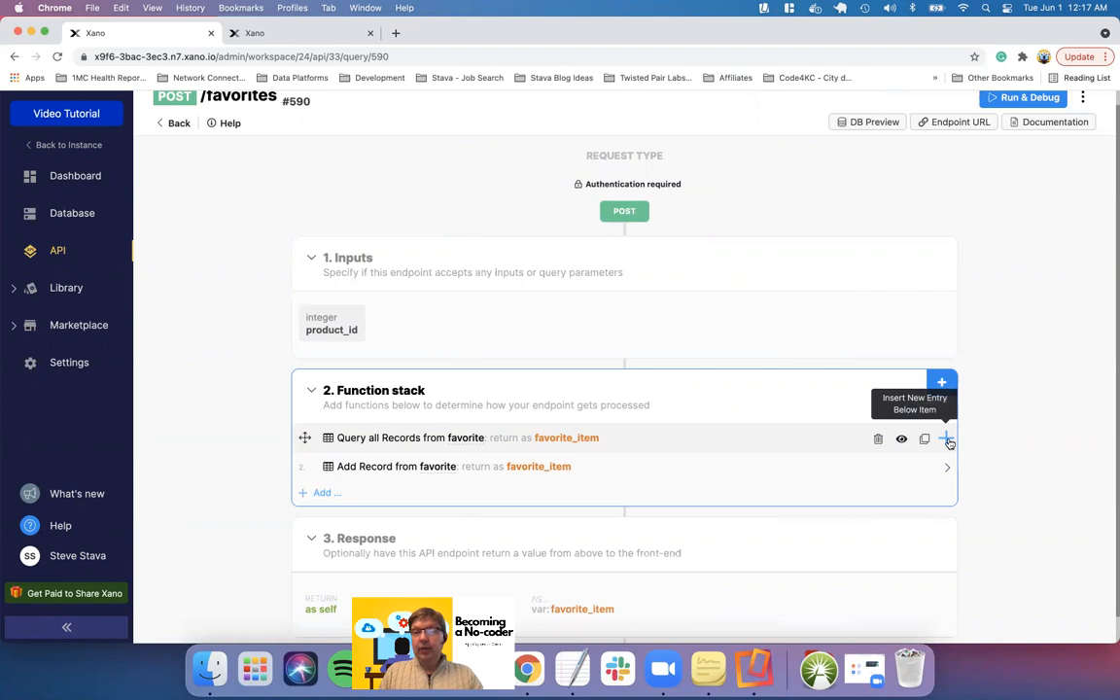
click(948, 439)
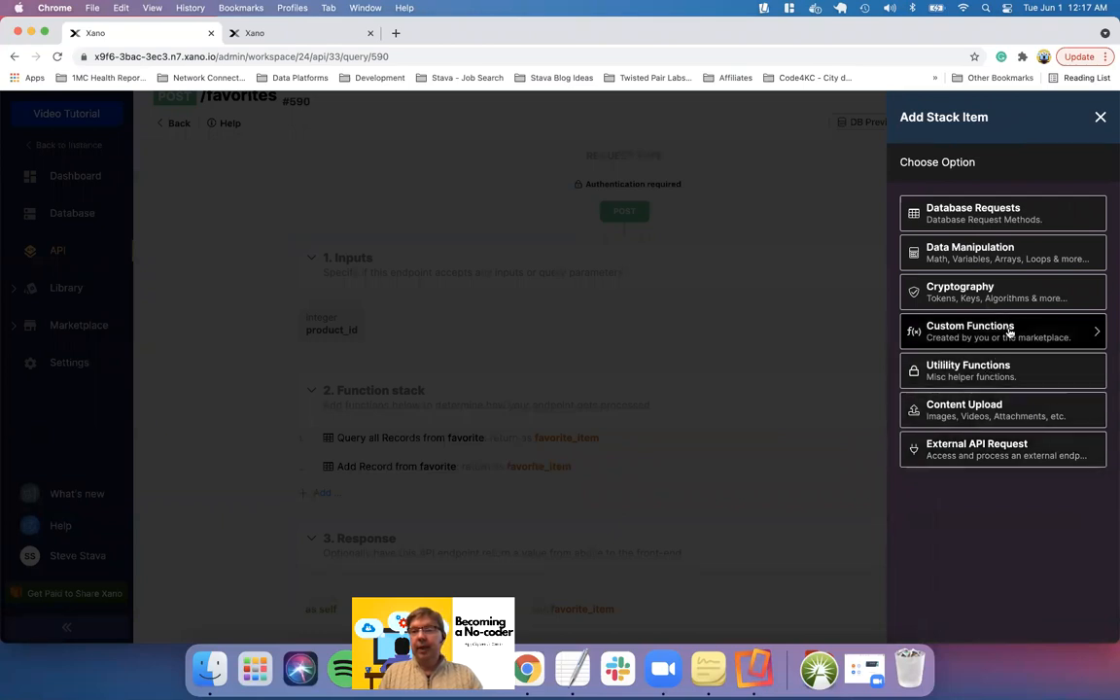
click(980, 255)
key(Escape)
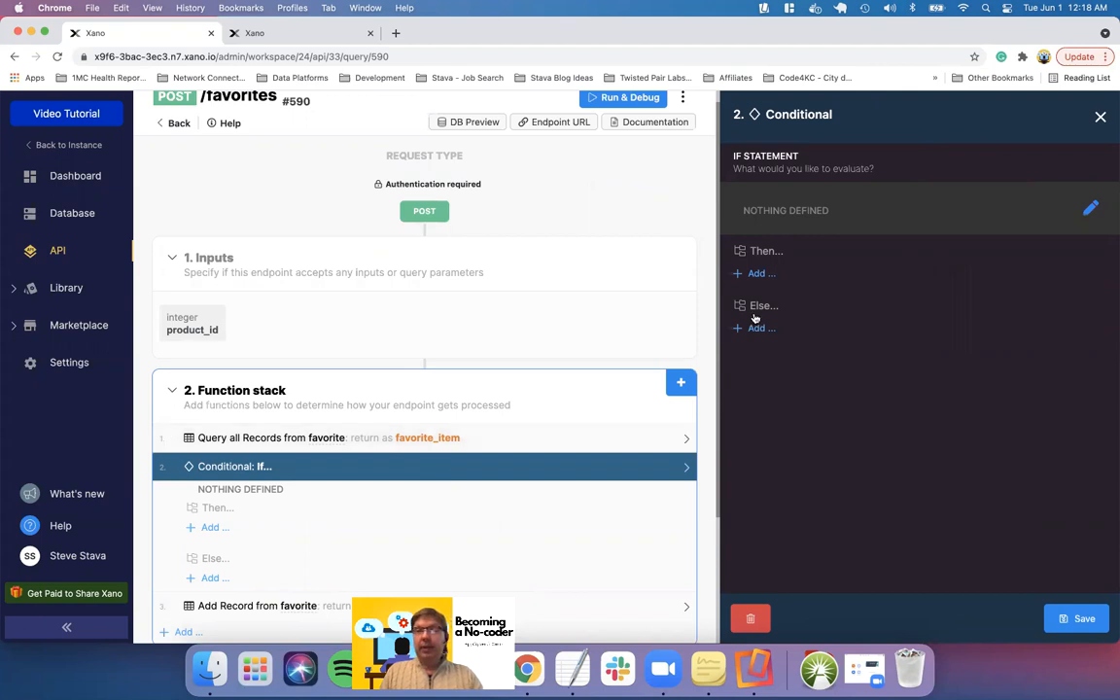
Set the left side of the Conditional's If expression to the favorite_item variable with an is_empty filter
click(1091, 211)
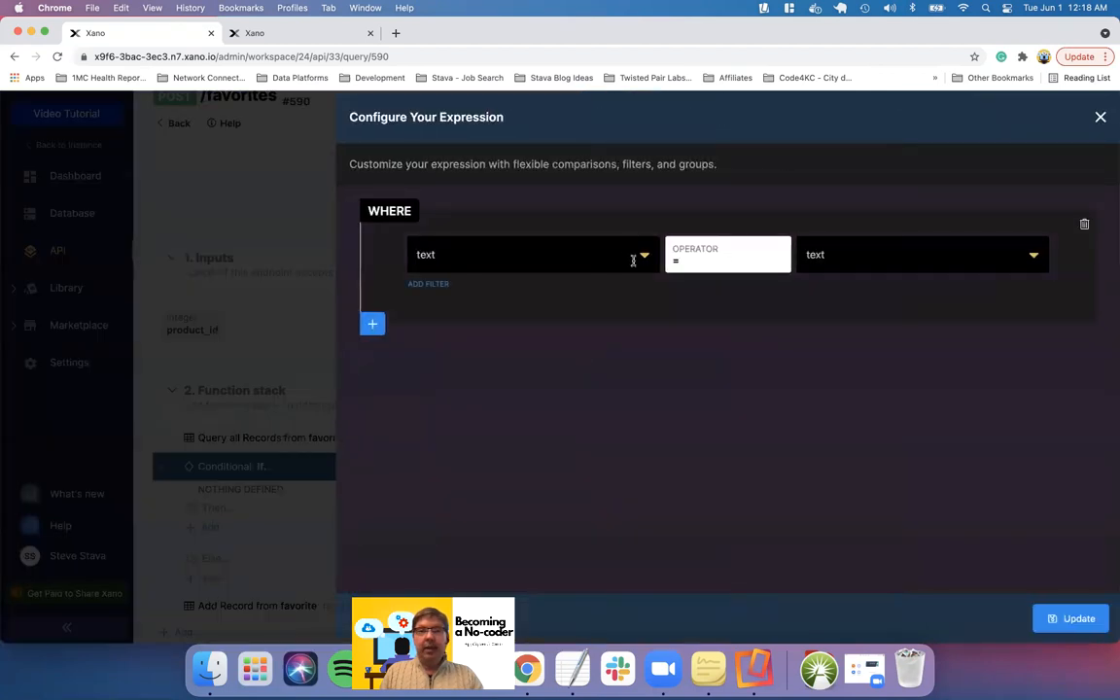
click(644, 256)
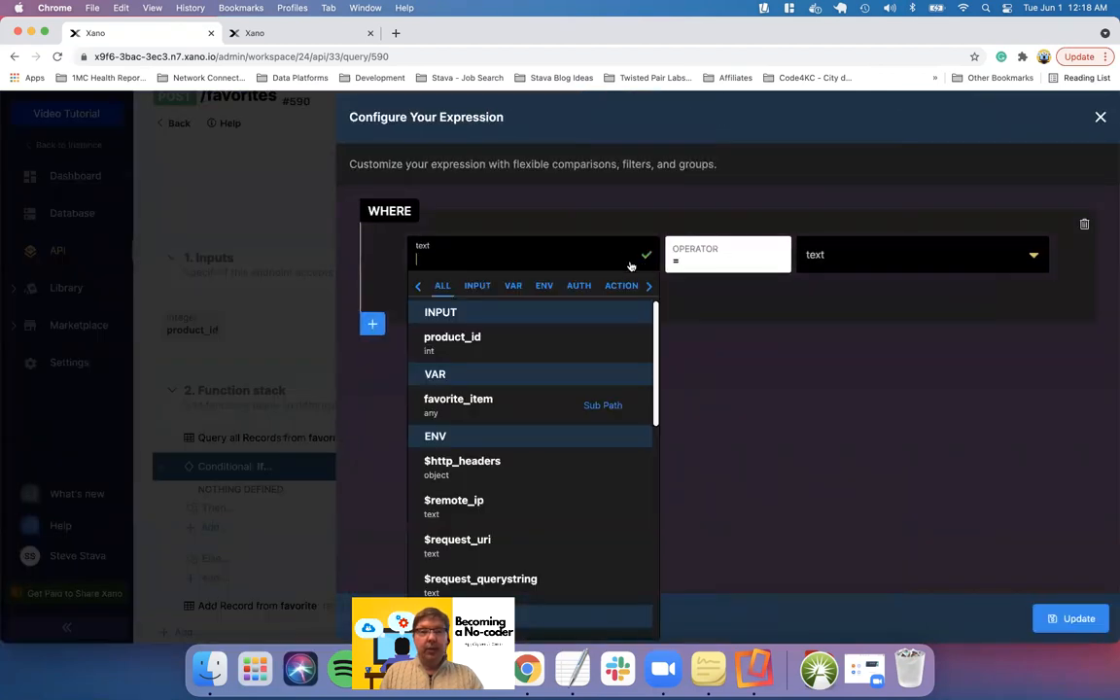
click(463, 403)
click(430, 284)
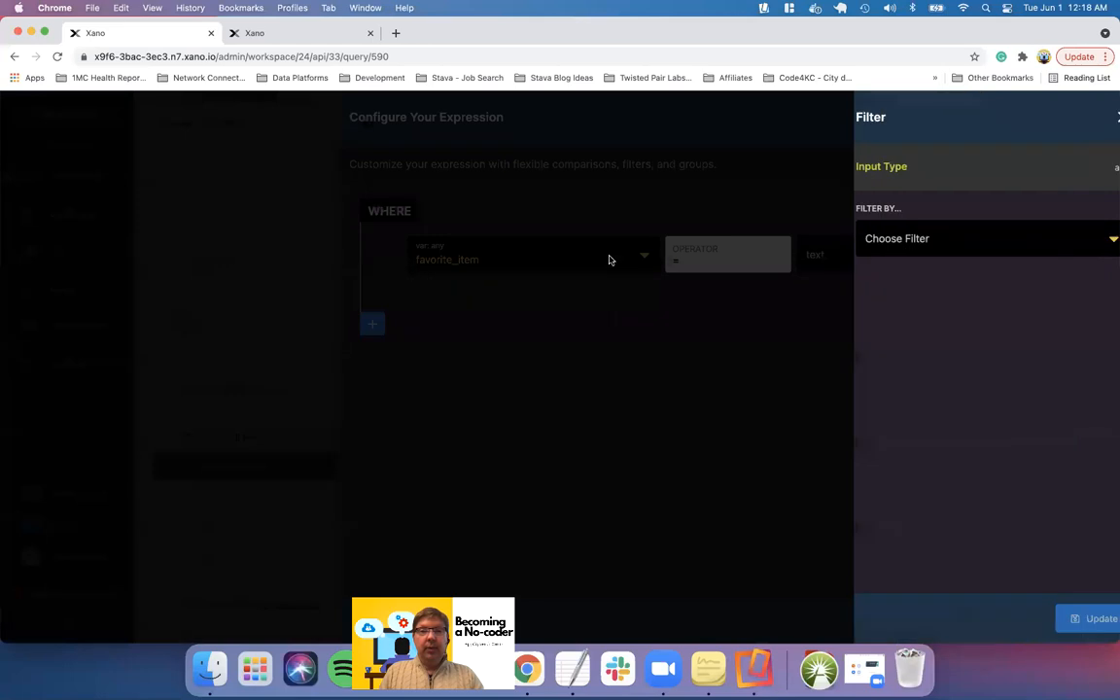
click(887, 238)
text(is_)
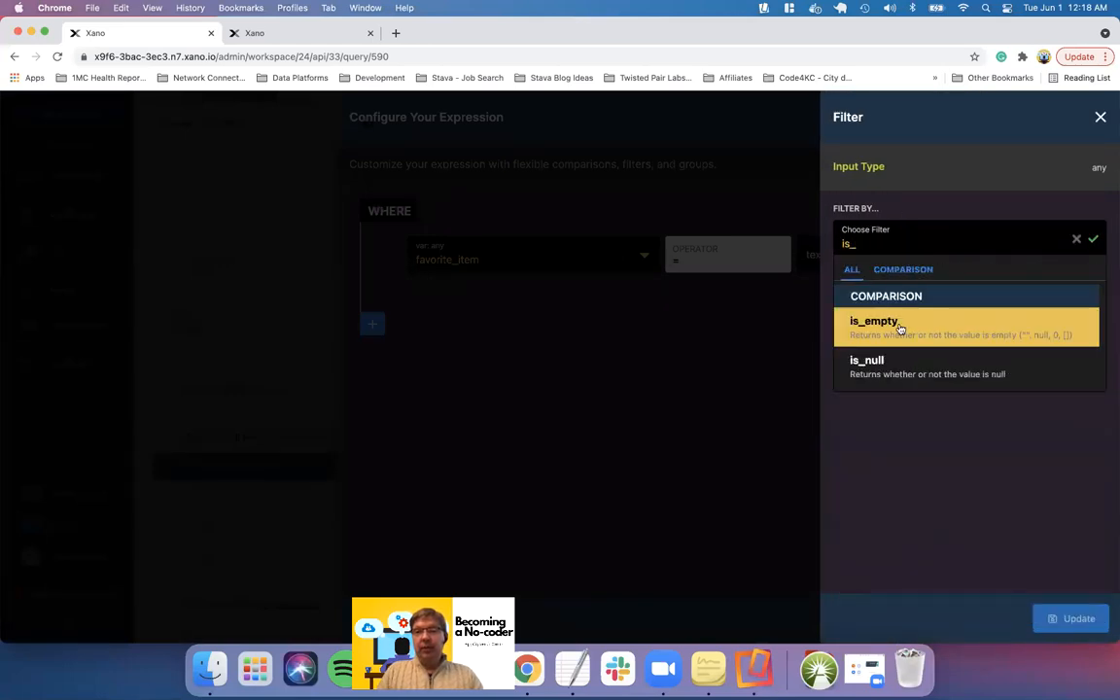
click(900, 330)
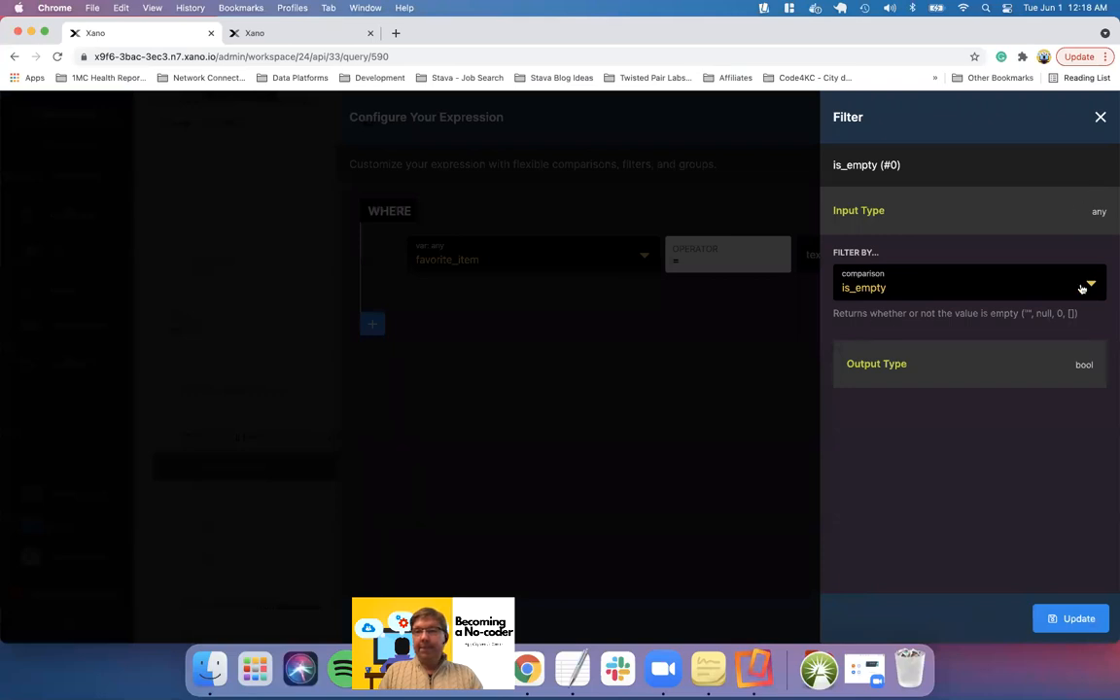
click(1074, 618)
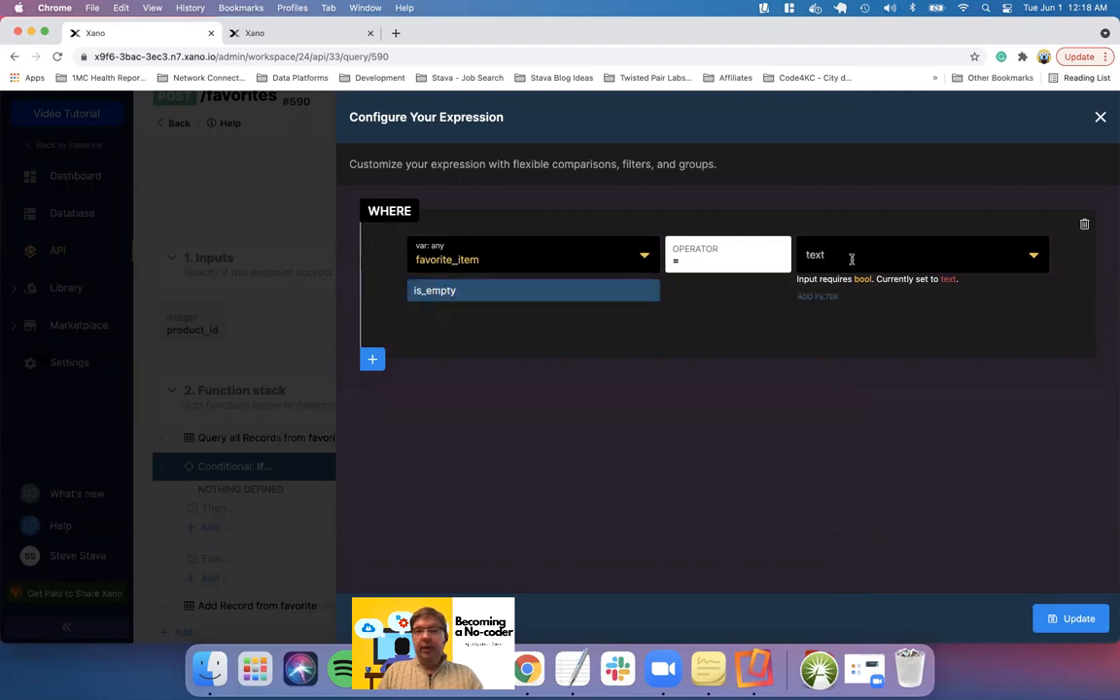
Compare the is_empty result with the boolean true and save the Conditional
click(852, 259)
text(tr)
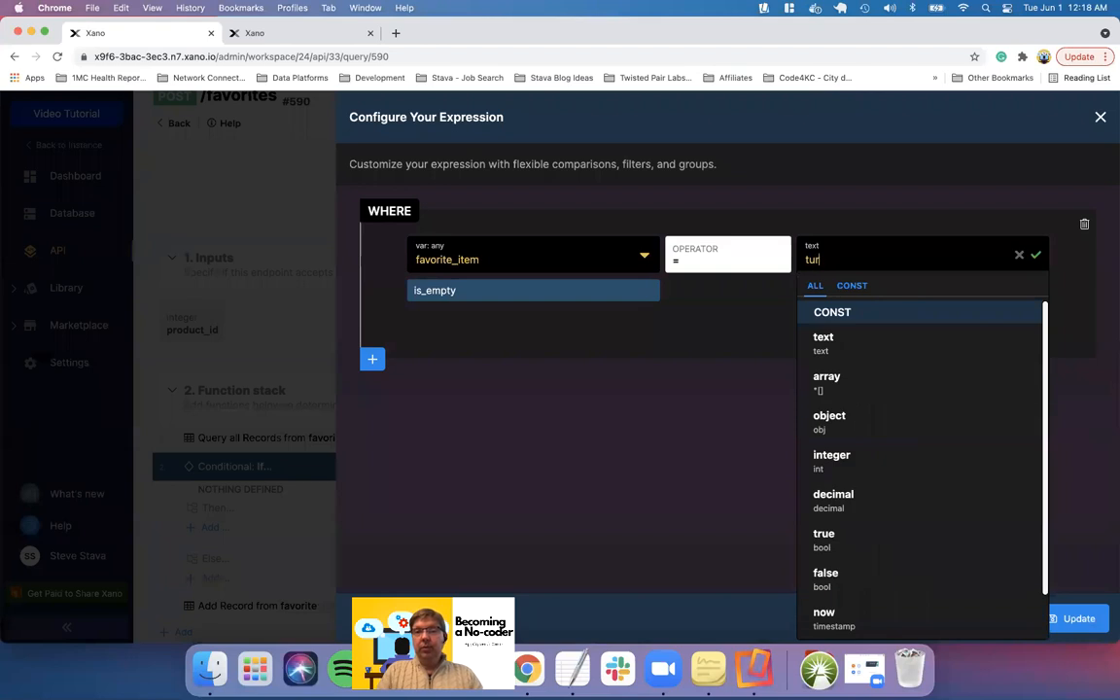
text(ue)
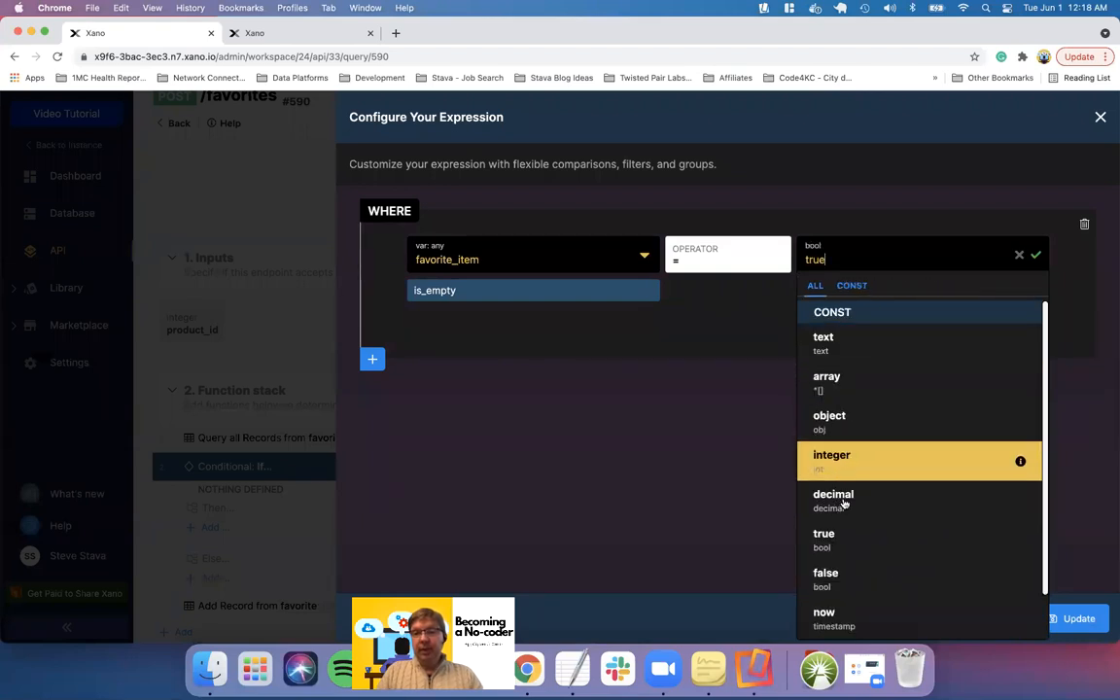
click(842, 537)
click(1052, 618)
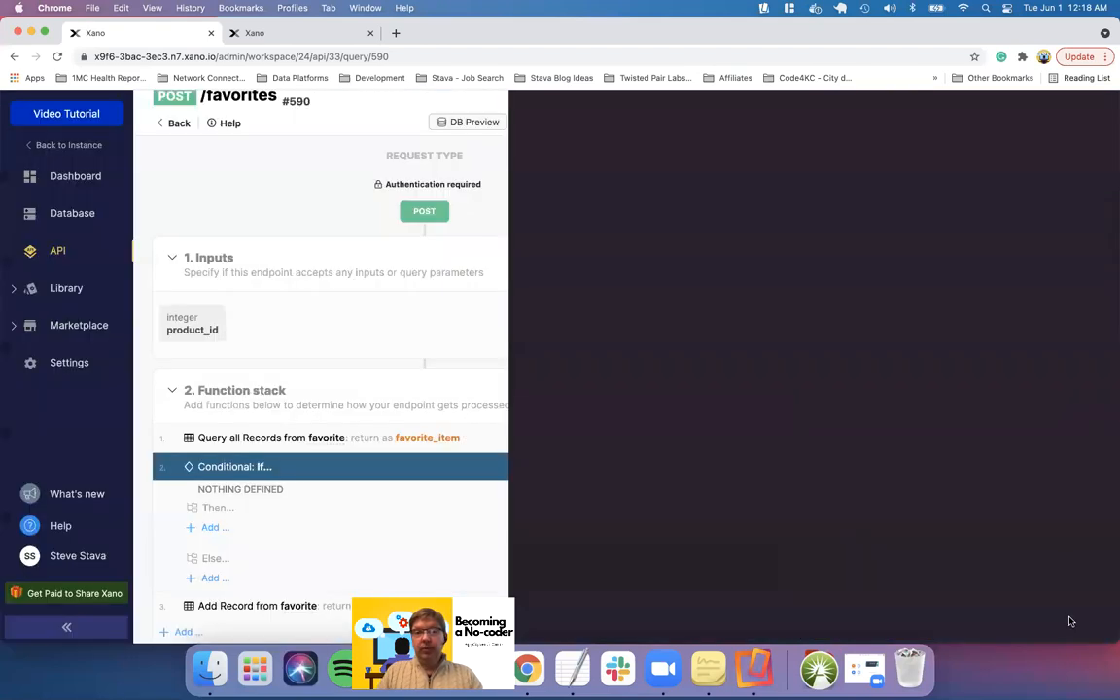
scroll(380, 464, down, 3)
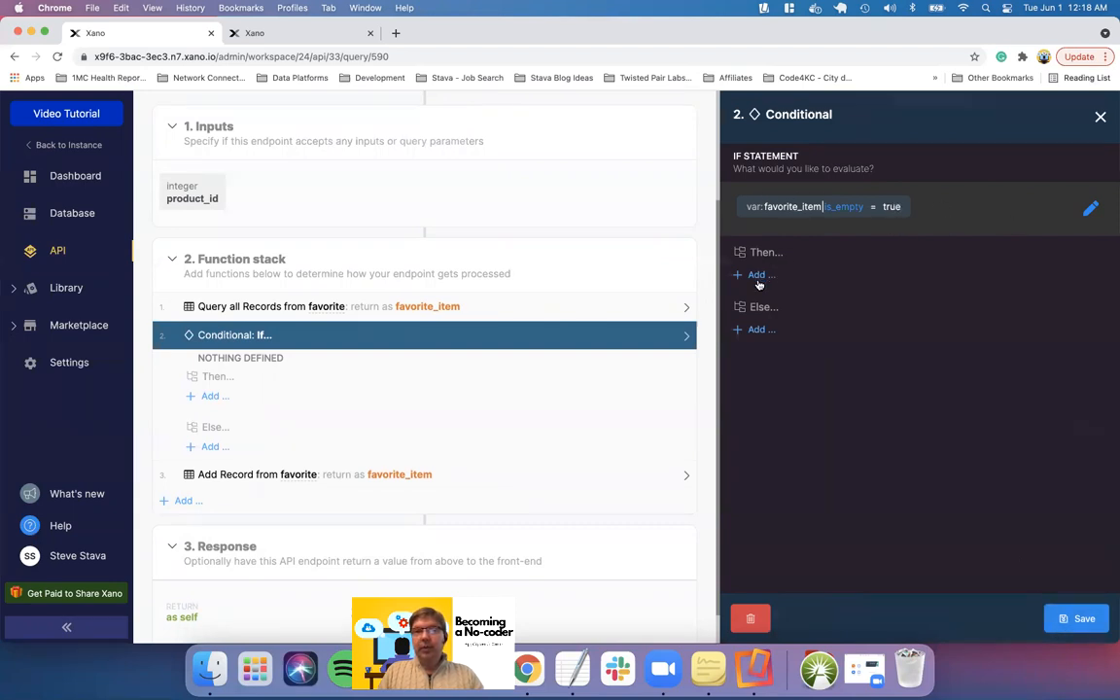
click(1077, 618)
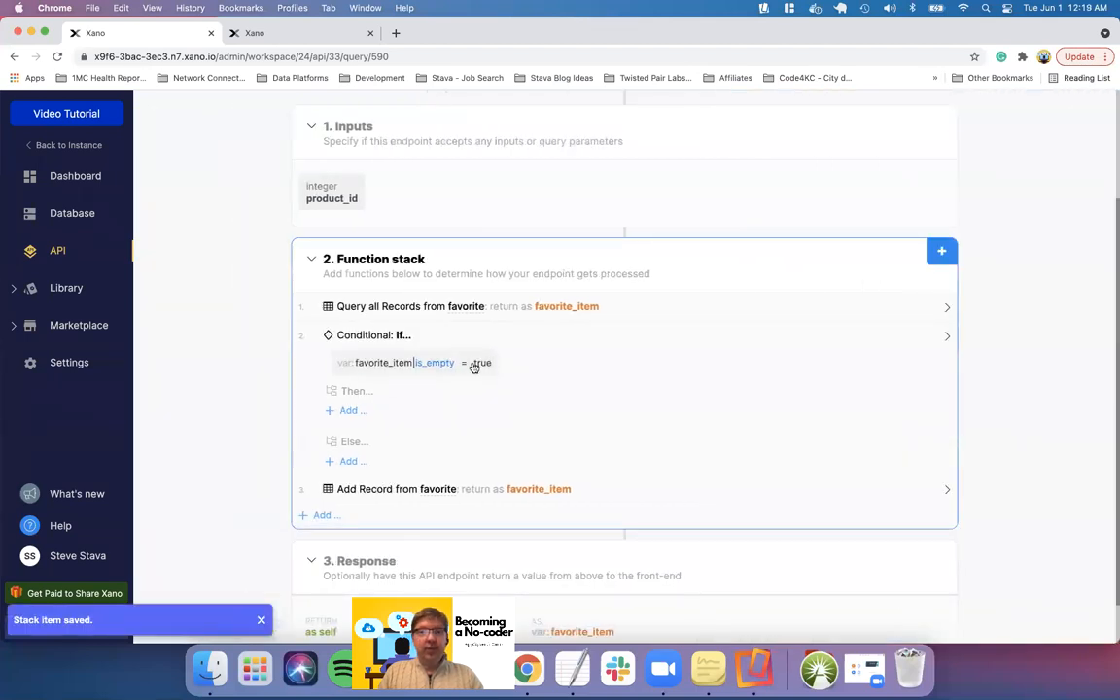
click(465, 366)
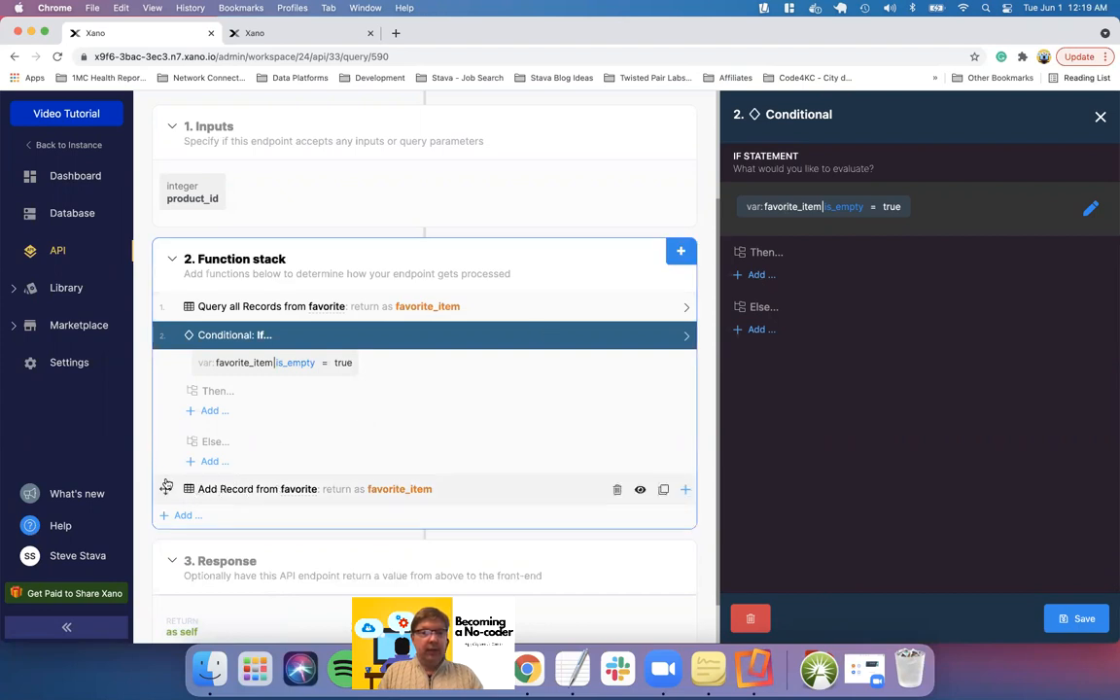
Move the Add Record function into the Conditional's Then branch and save the Conditional
drag(166, 489, 176, 371)
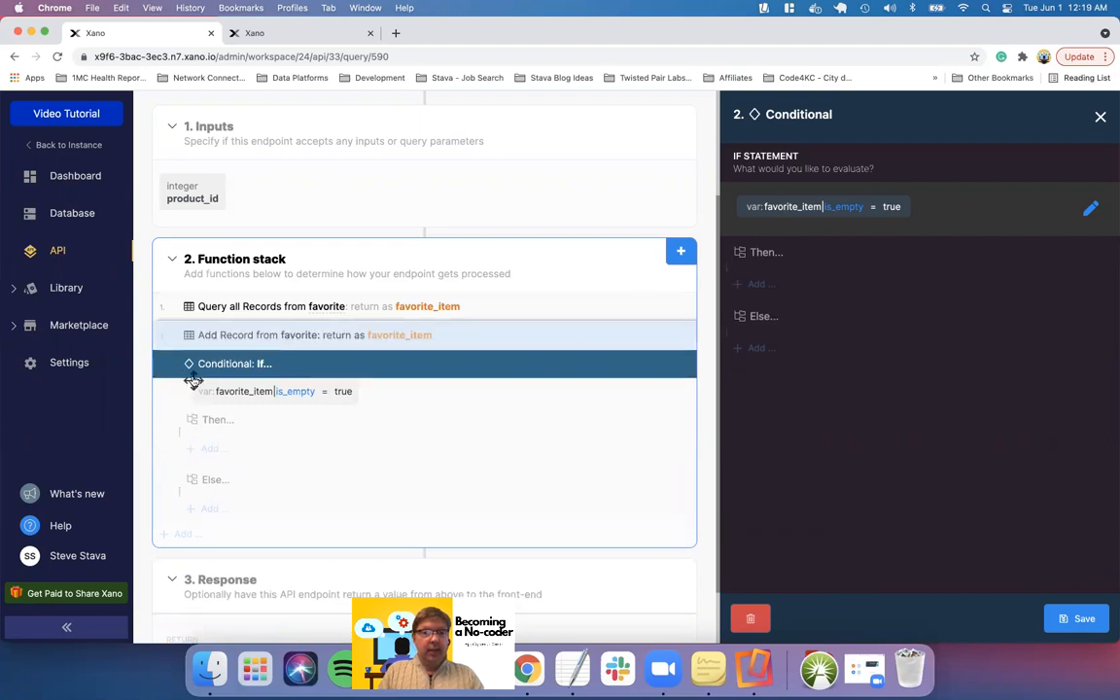
scroll(302, 469, up, 2)
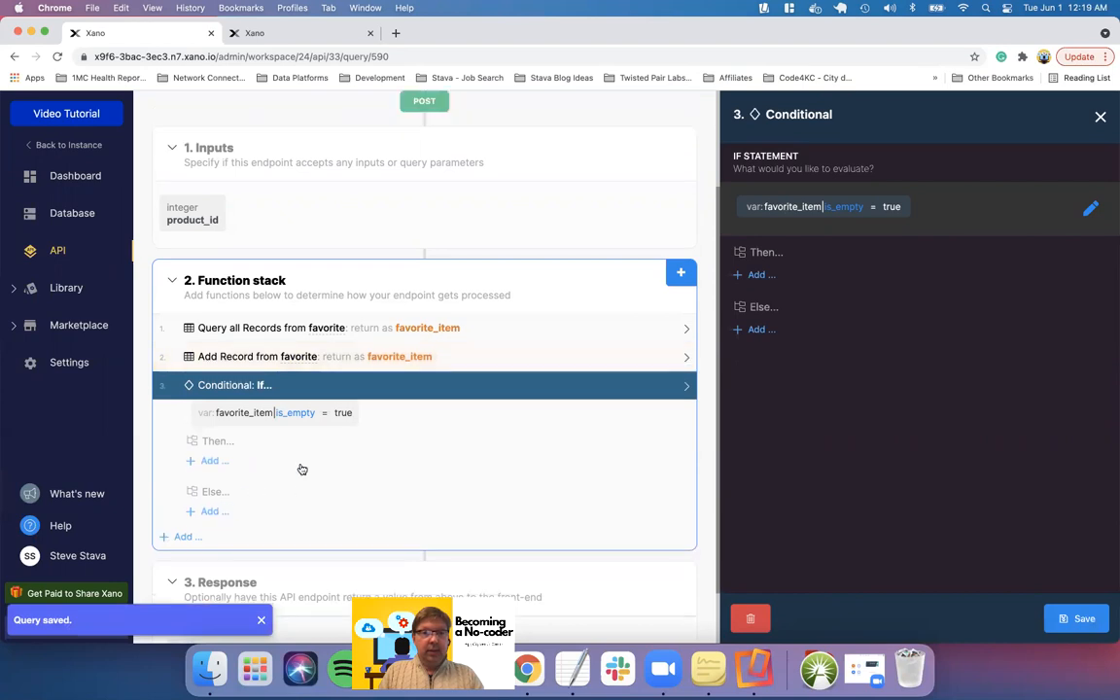
scroll(180, 447, down, 2)
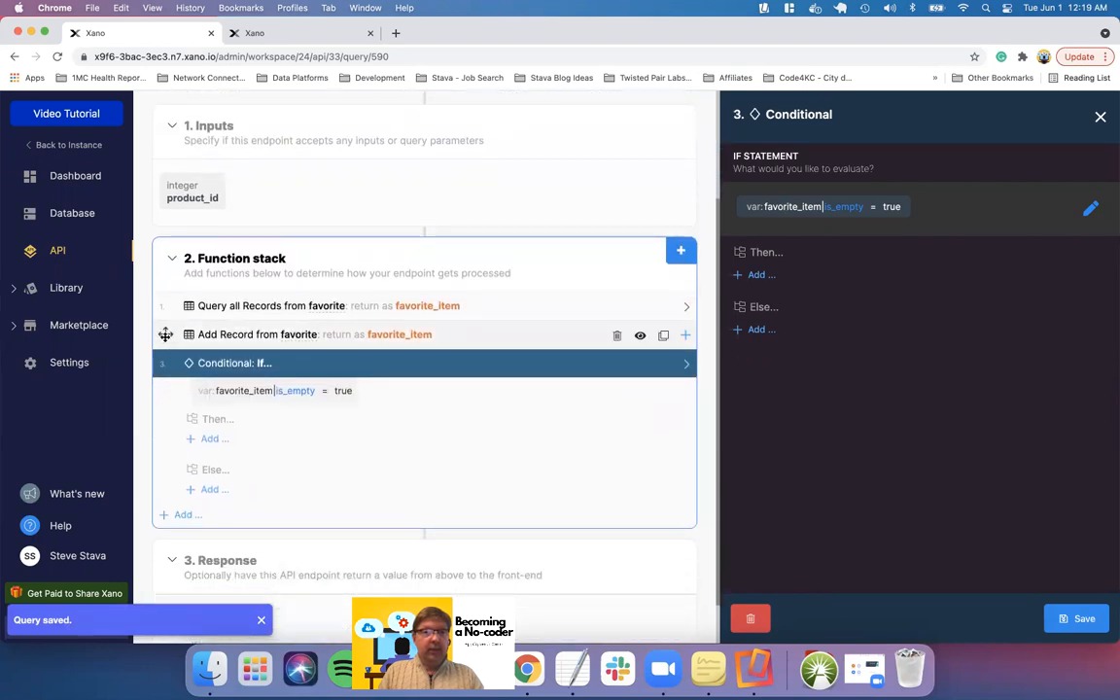
drag(166, 334, 220, 408)
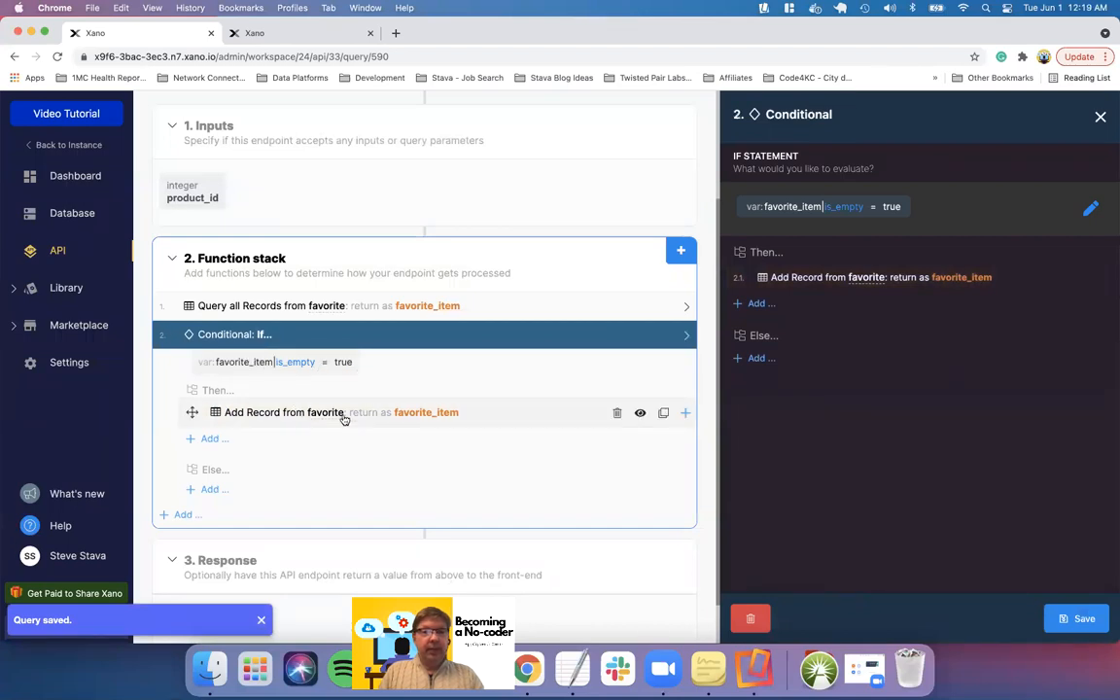
scroll(349, 430, down, 2)
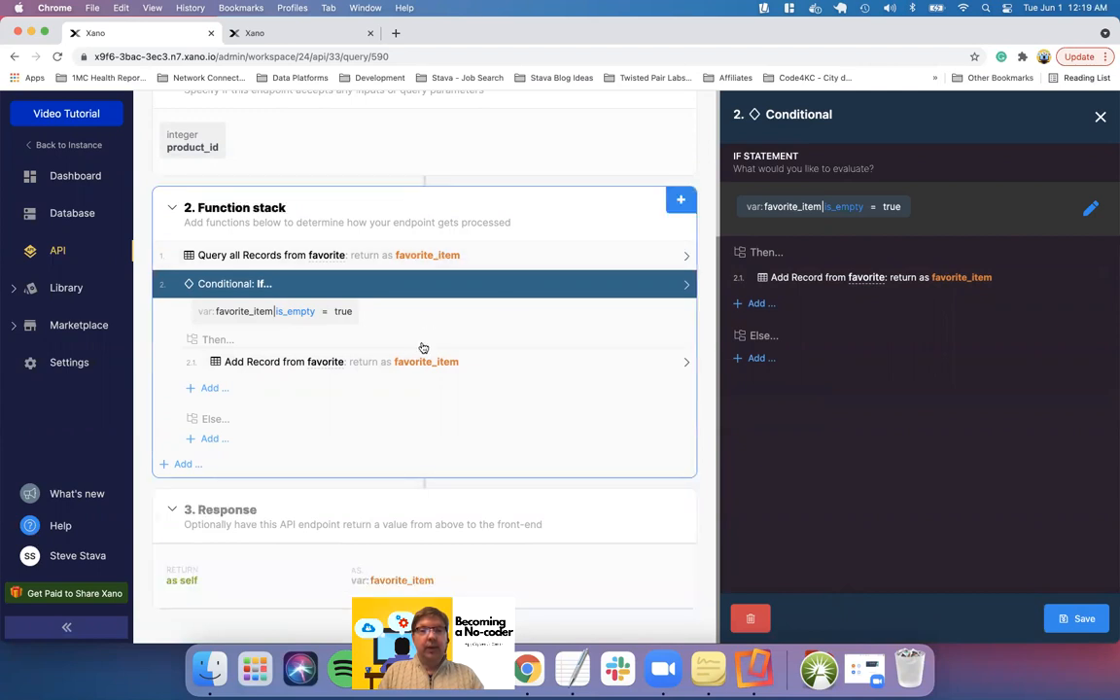
click(1089, 624)
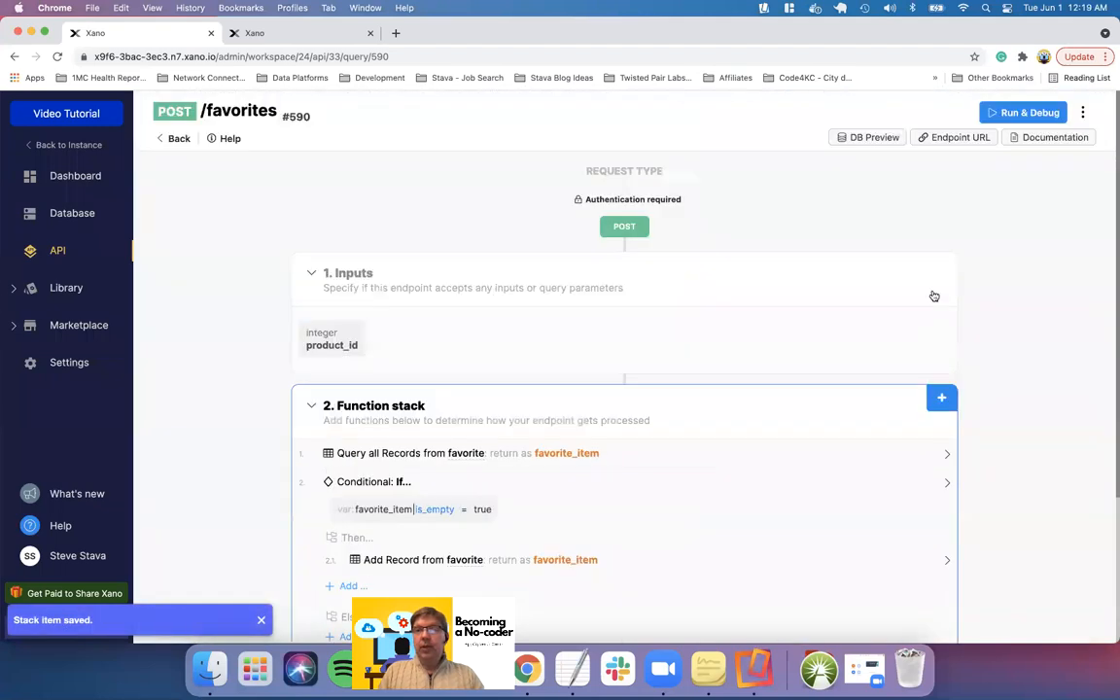
Run the POST /favorites endpoint with product_id 5 and refresh the favorite table to check for the new record
click(1021, 113)
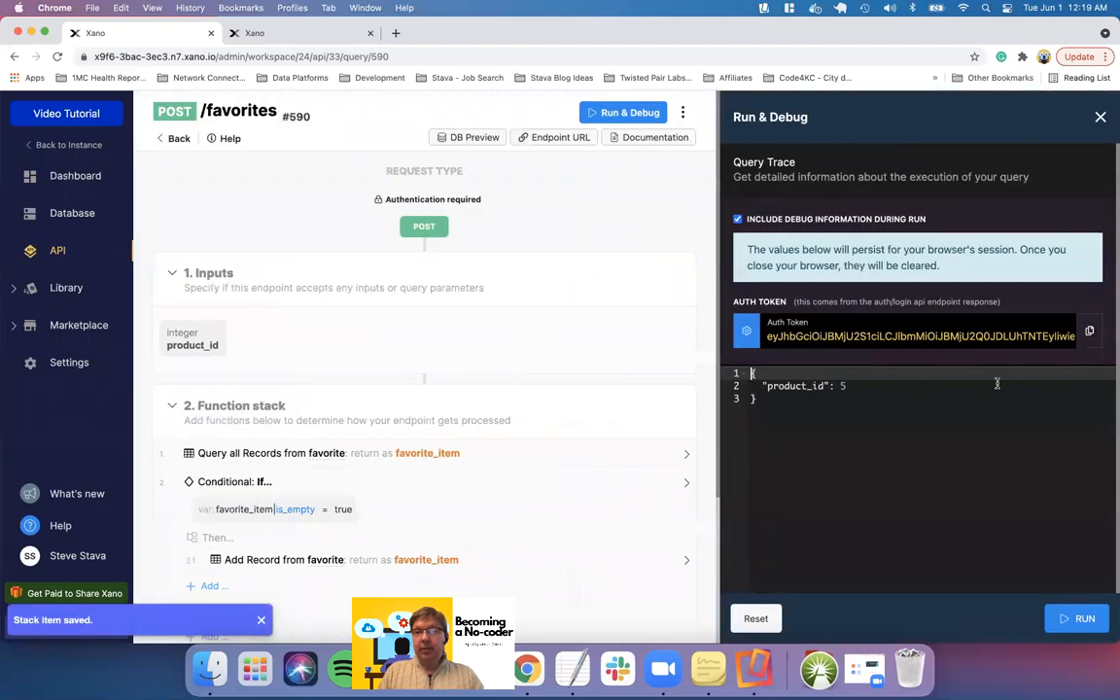
click(1076, 618)
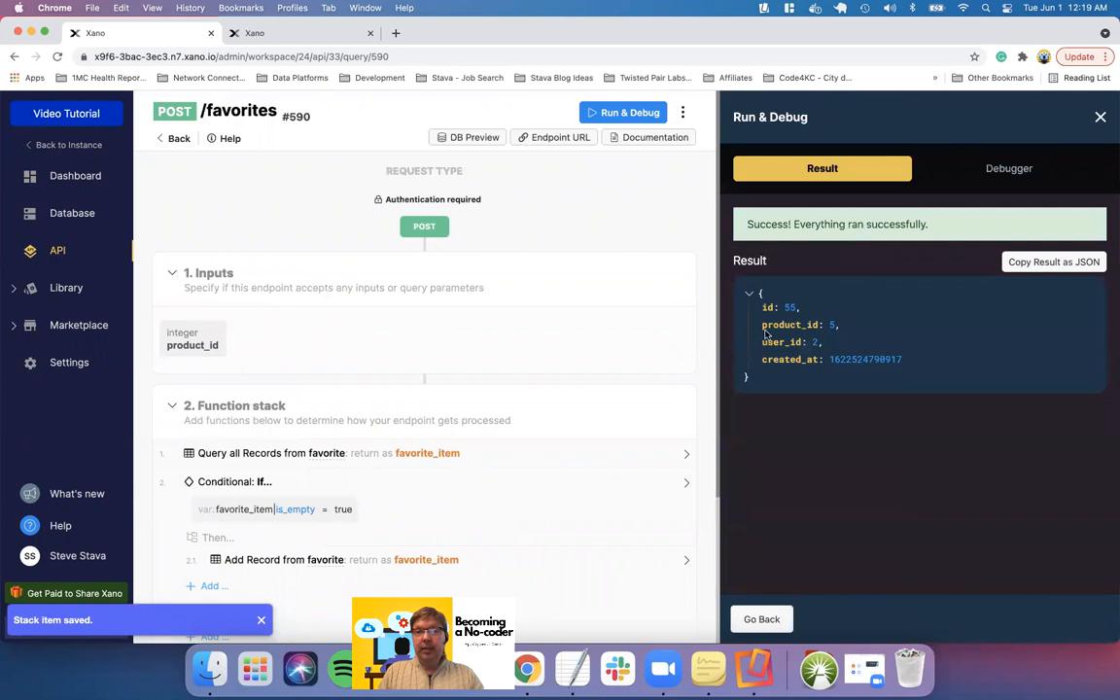
click(260, 33)
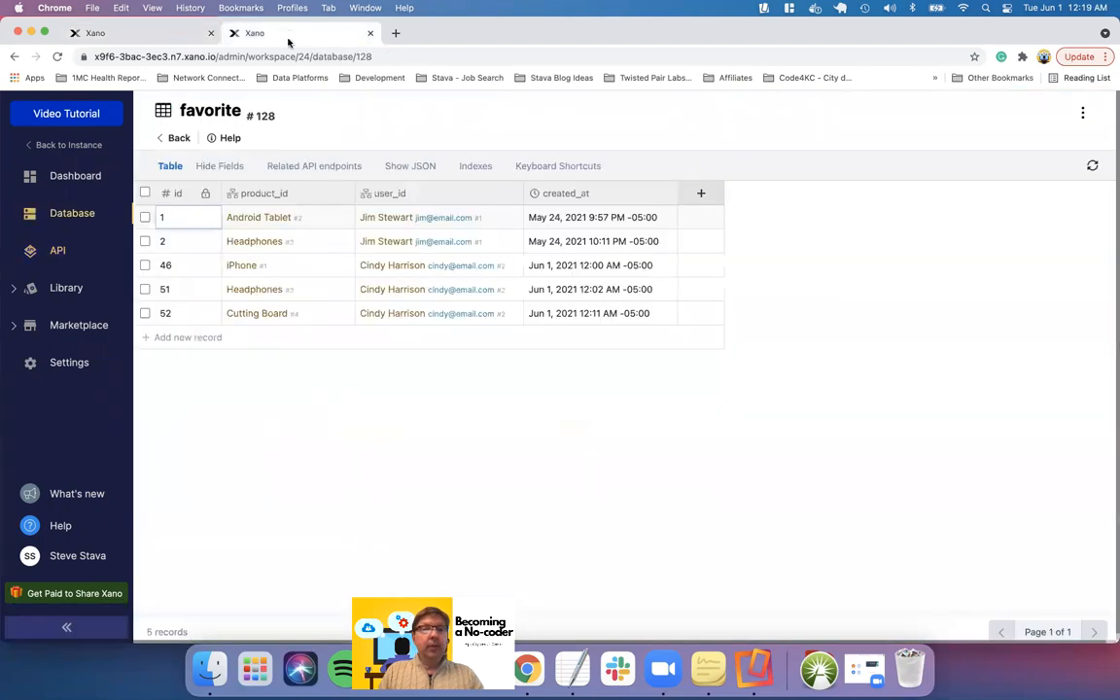
click(1092, 168)
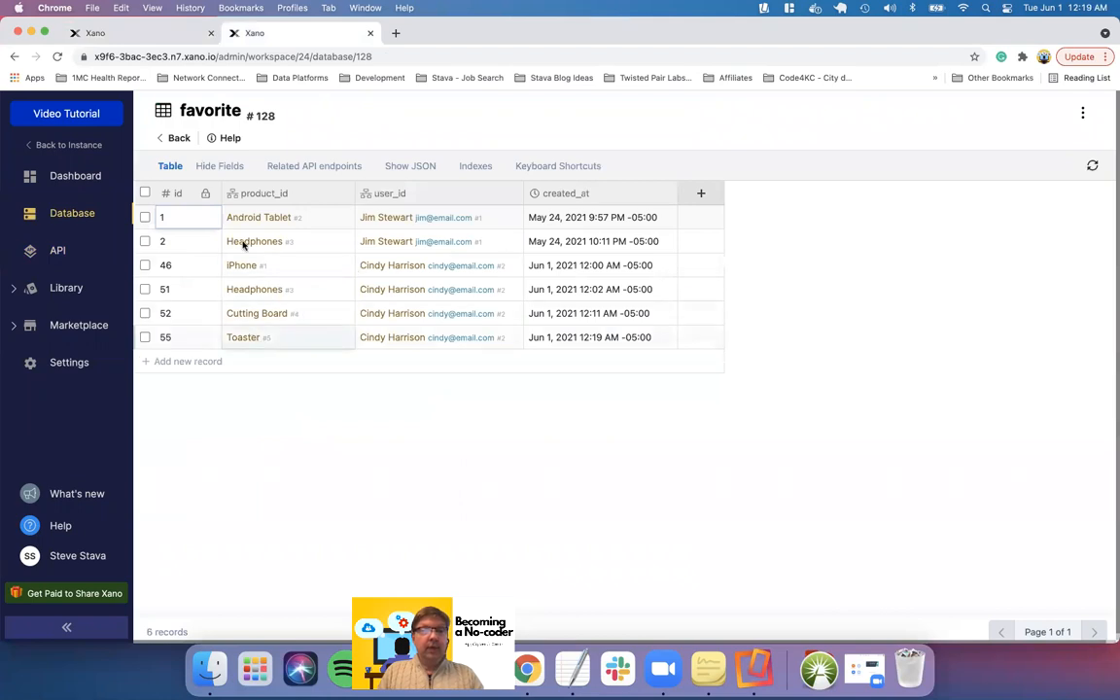
Run the endpoint again with the same product_id 5 and refresh the favorite table to check for duplicates
click(172, 35)
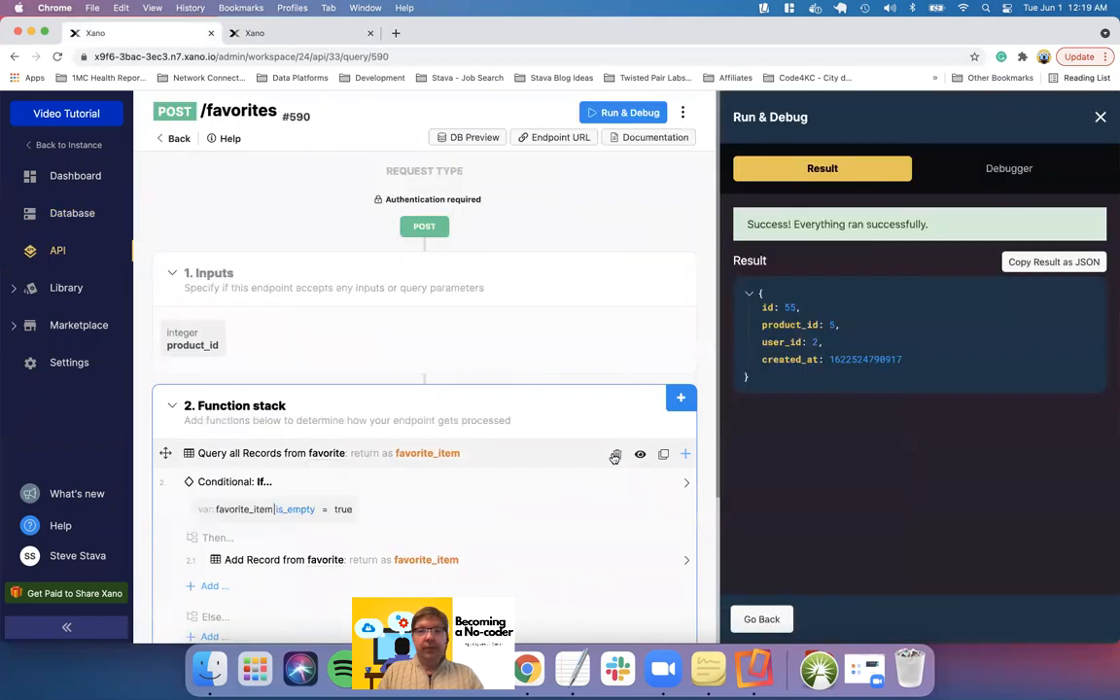
click(756, 621)
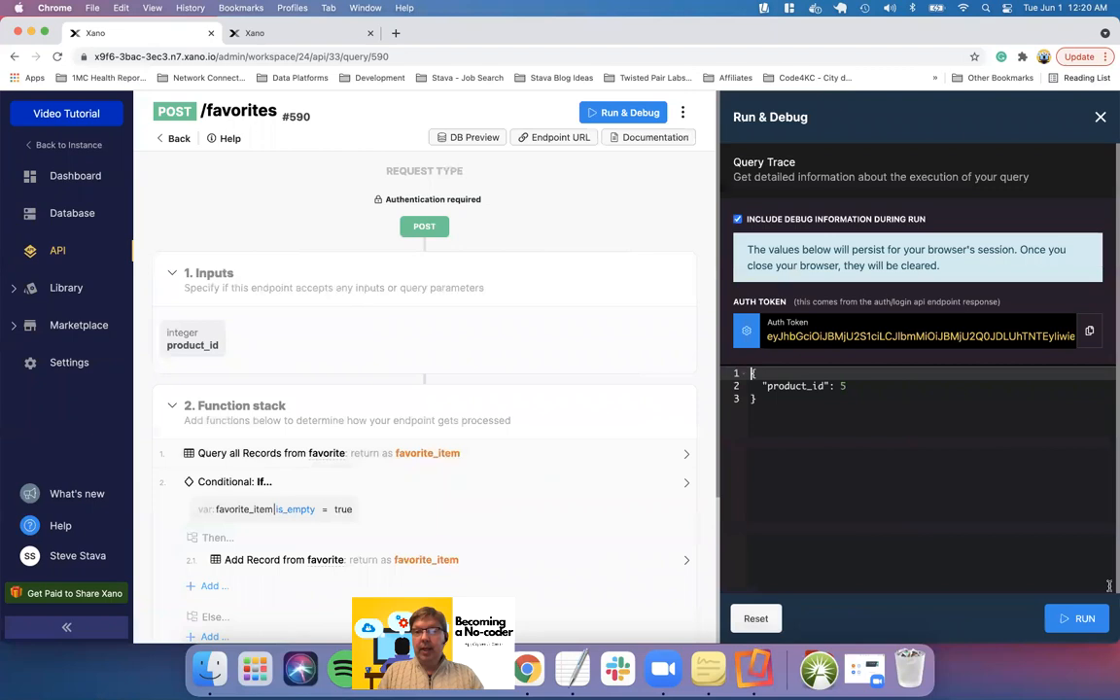
click(1079, 618)
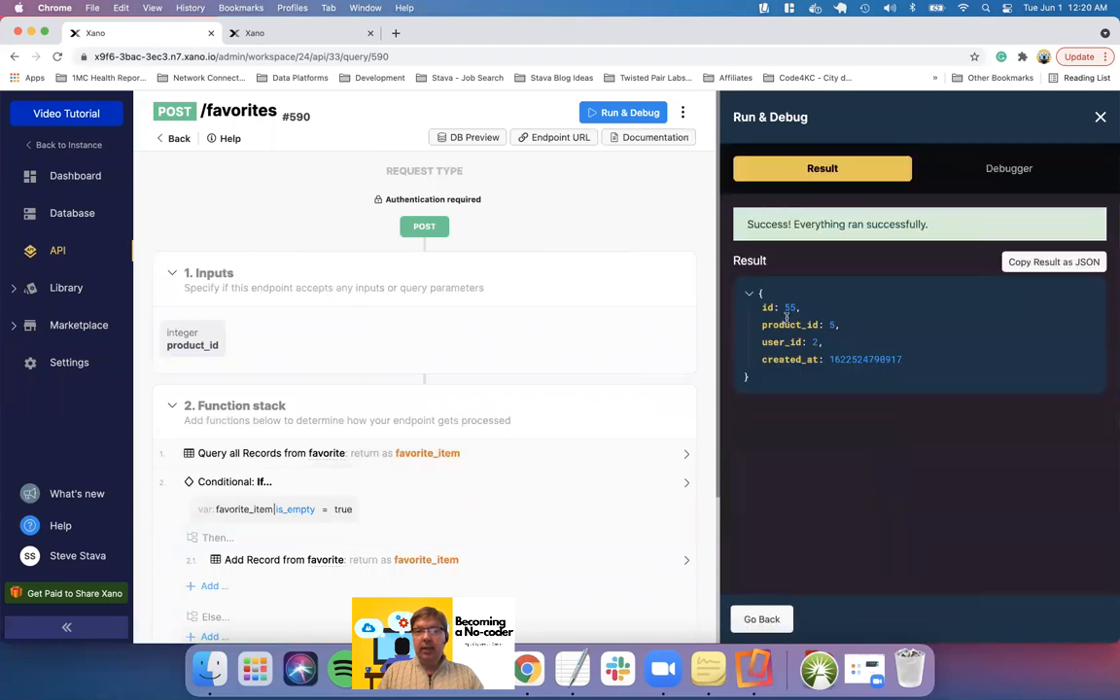
click(254, 33)
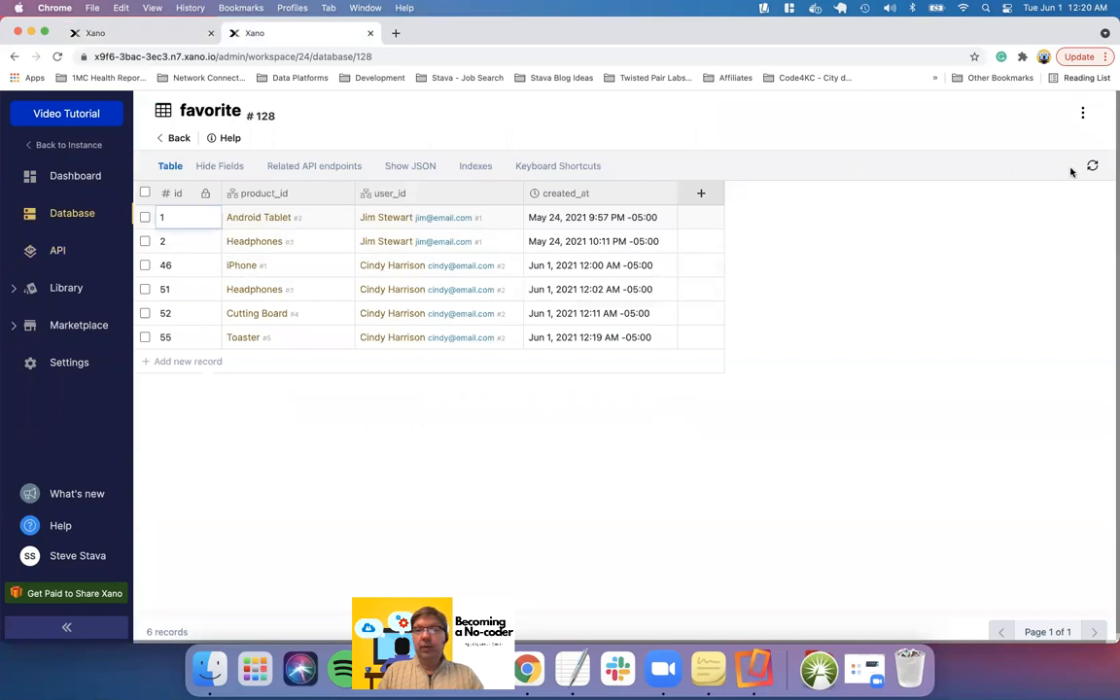
click(1091, 167)
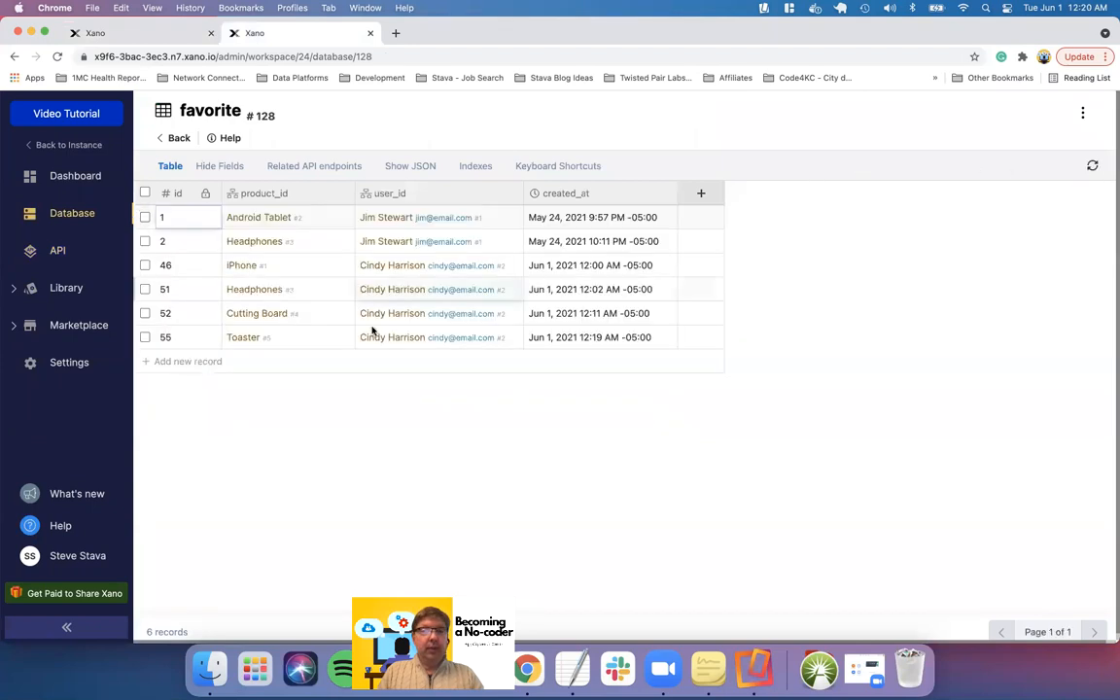
Open the DELETE /favorites endpoint and add a Query all Records function on the favorite table to its stack
click(154, 33)
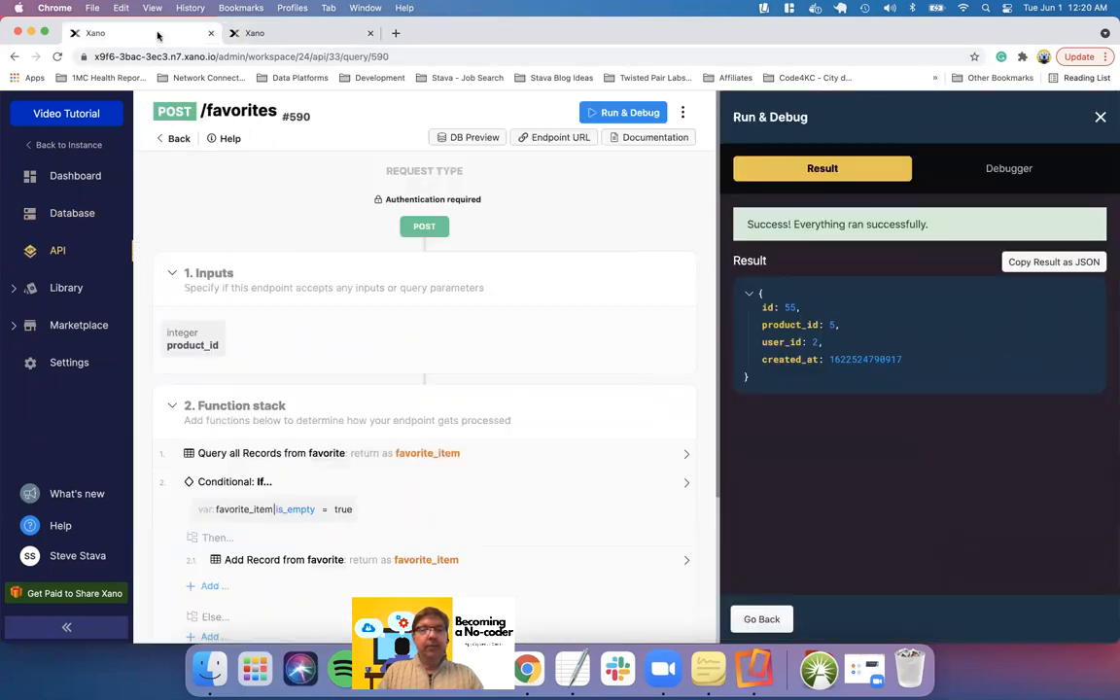
scroll(550, 335, down, 2)
scroll(550, 334, down, 2)
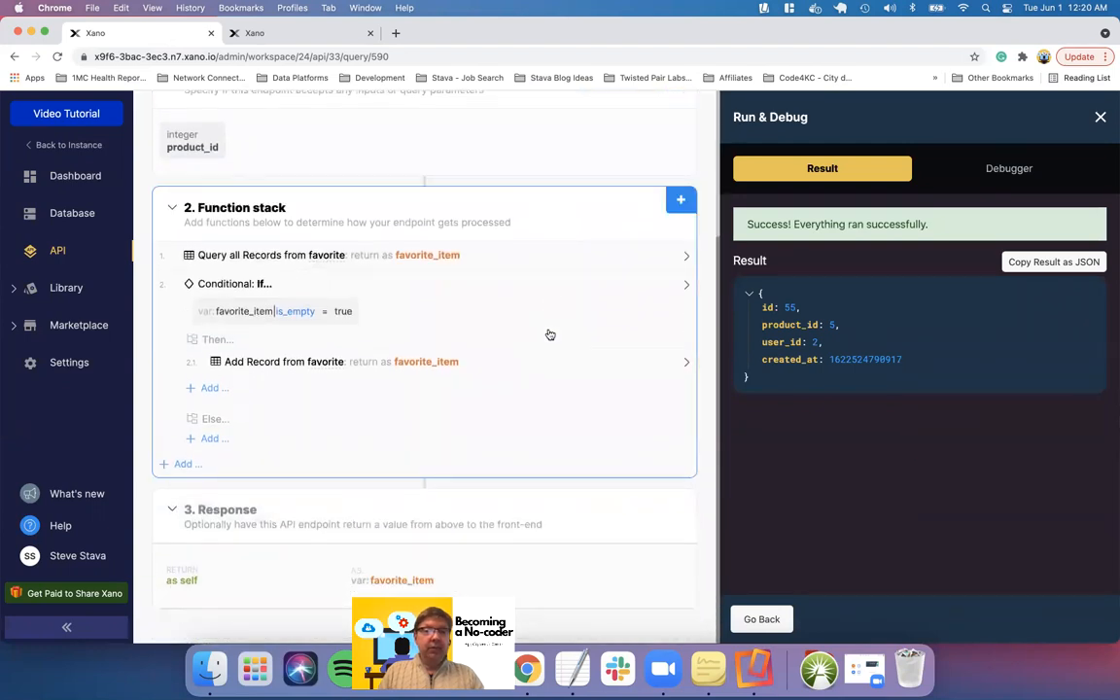
scroll(550, 334, up, 5)
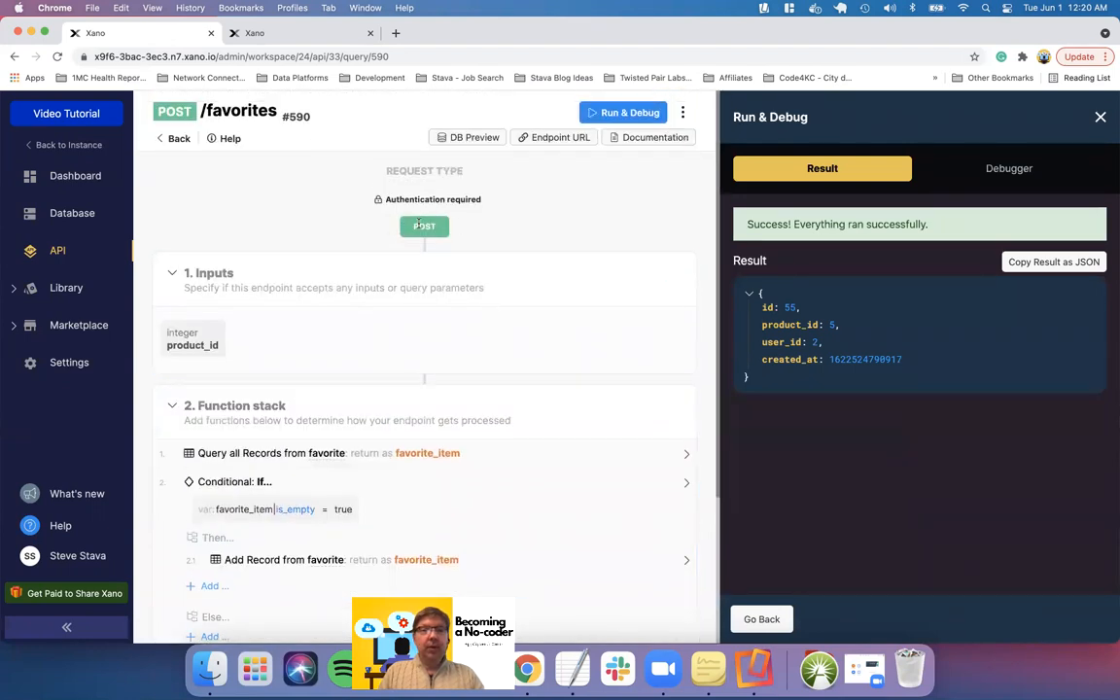
click(178, 139)
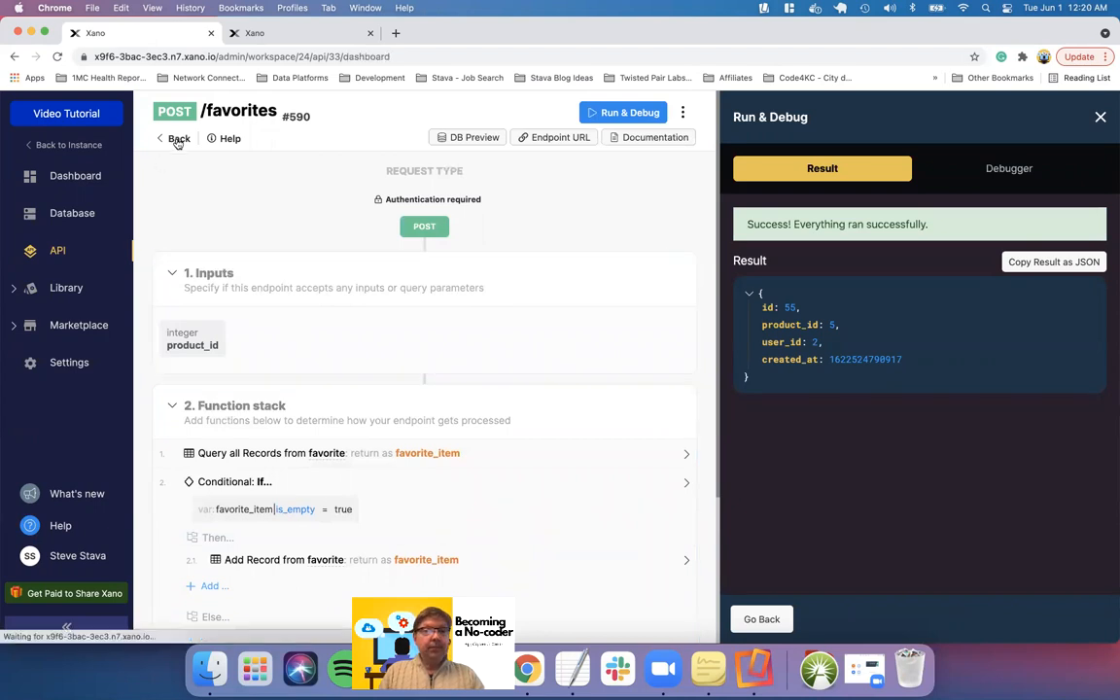
scroll(266, 351, down, 2)
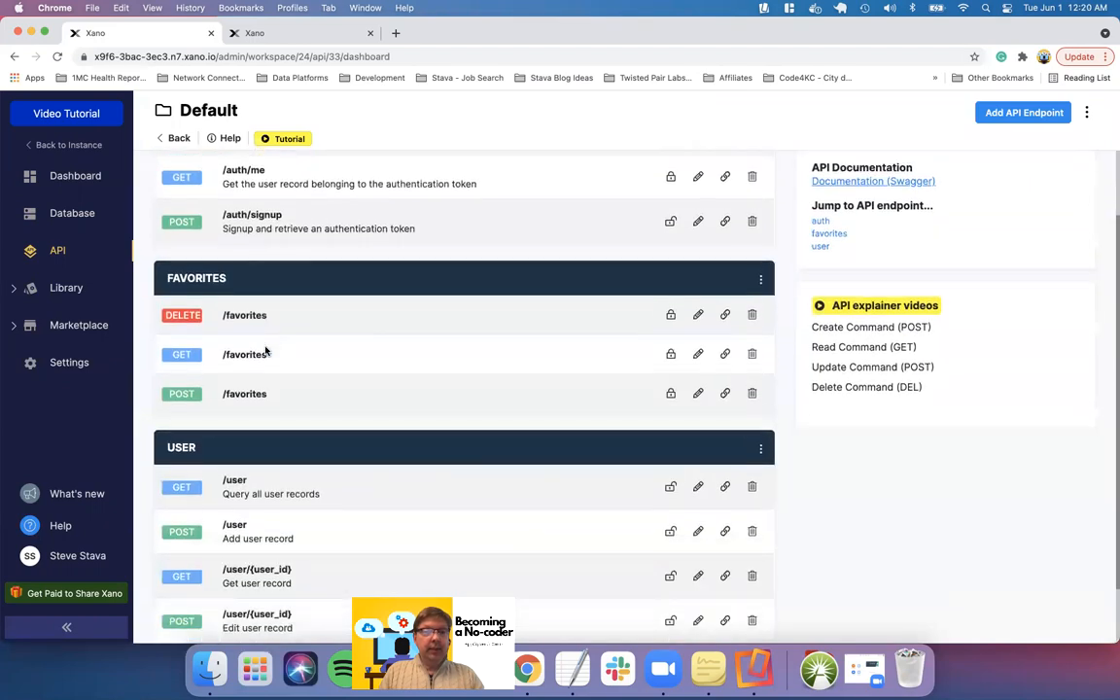
click(245, 316)
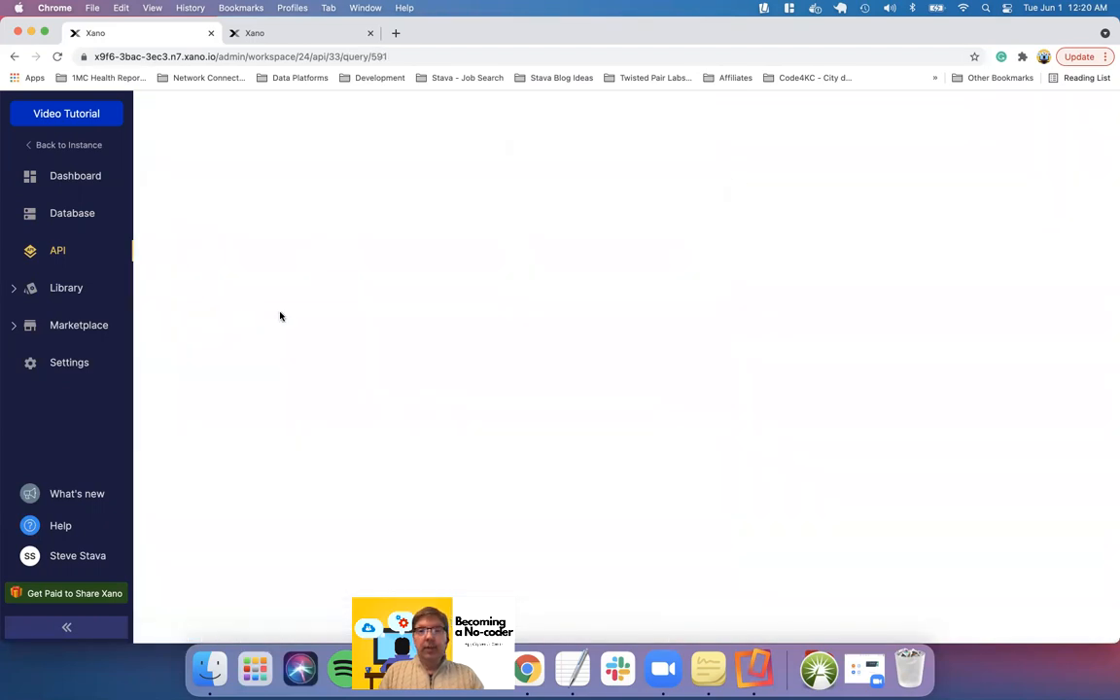
click(942, 369)
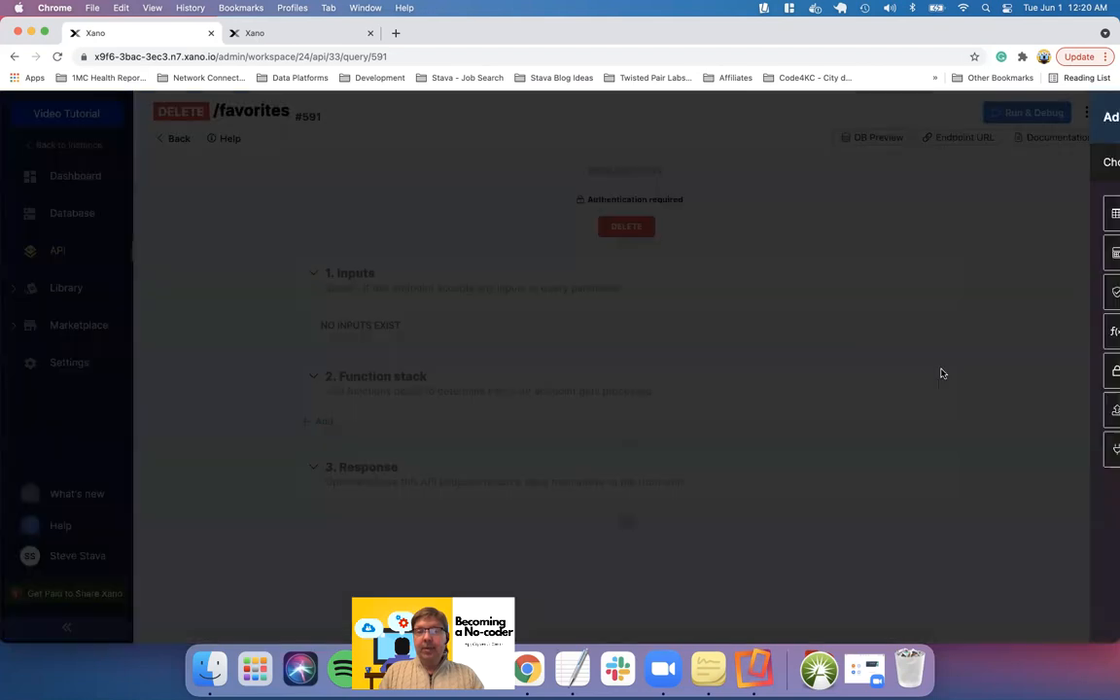
click(973, 214)
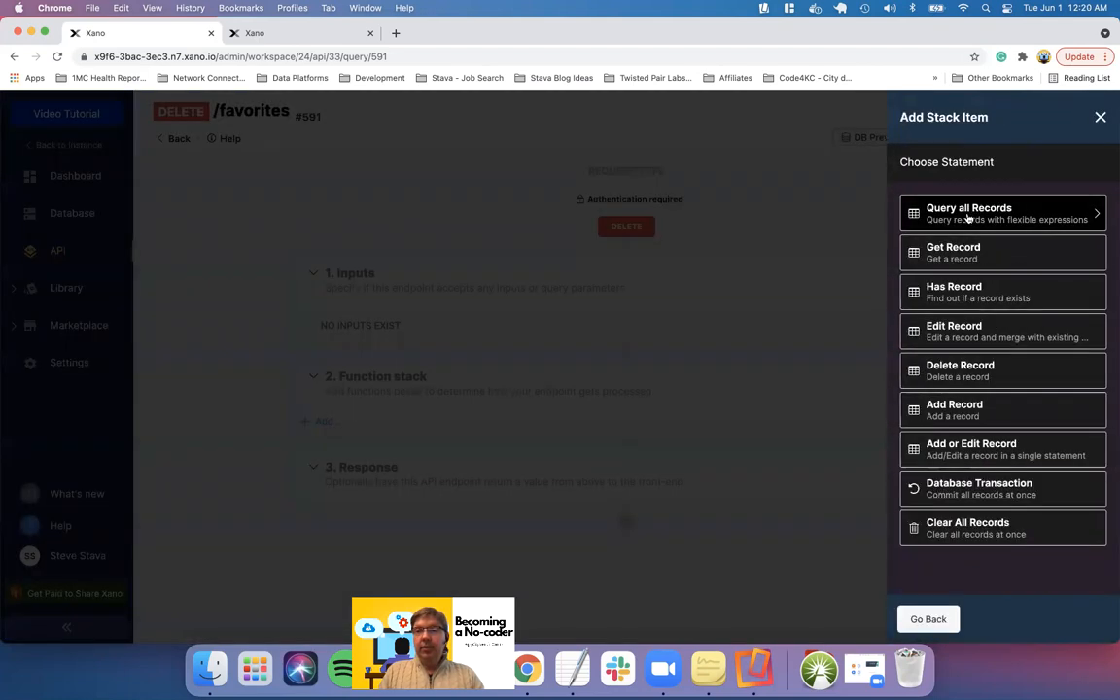
click(969, 214)
click(969, 214)
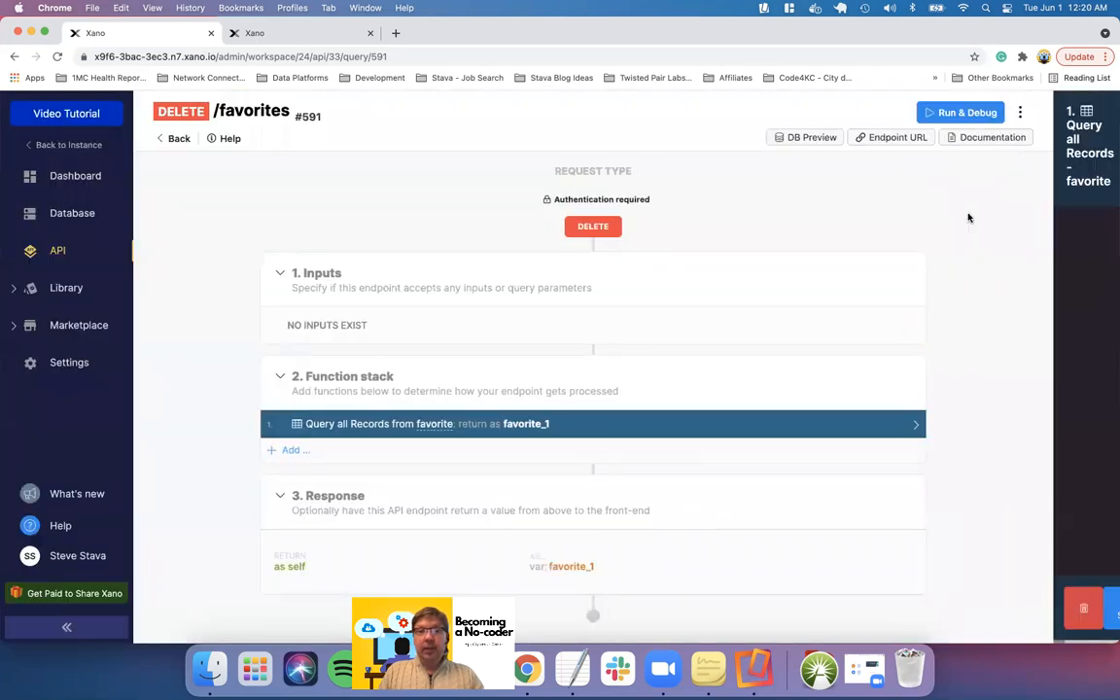
Add an integer input named product_id to the DELETE /favorites endpoint
click(1093, 306)
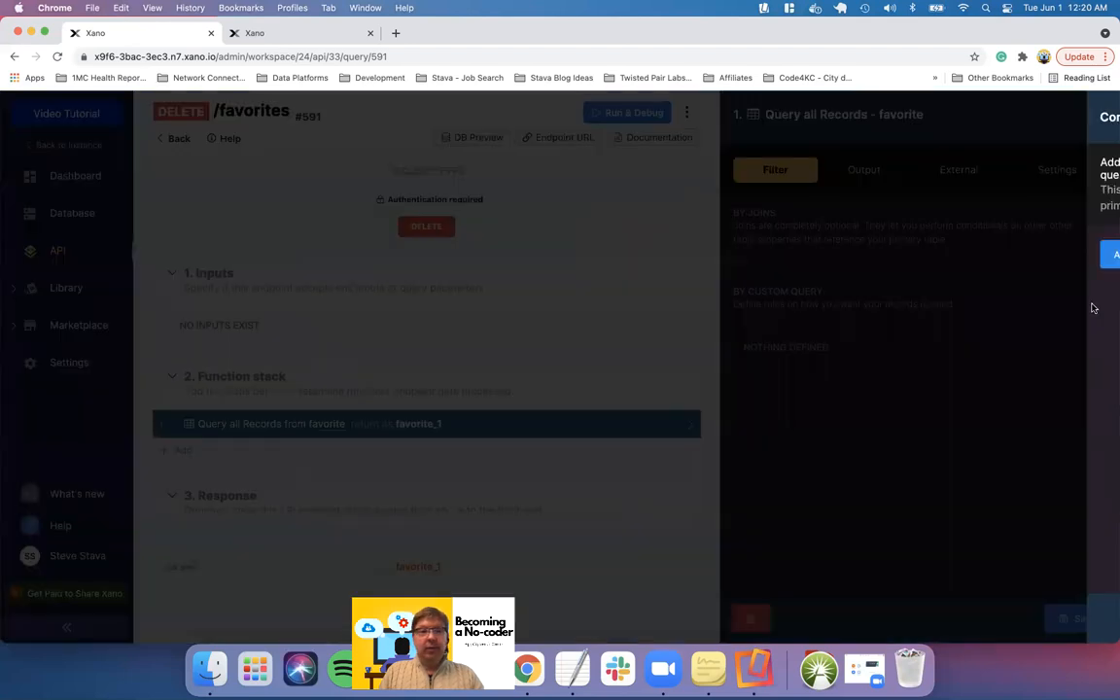
click(1100, 117)
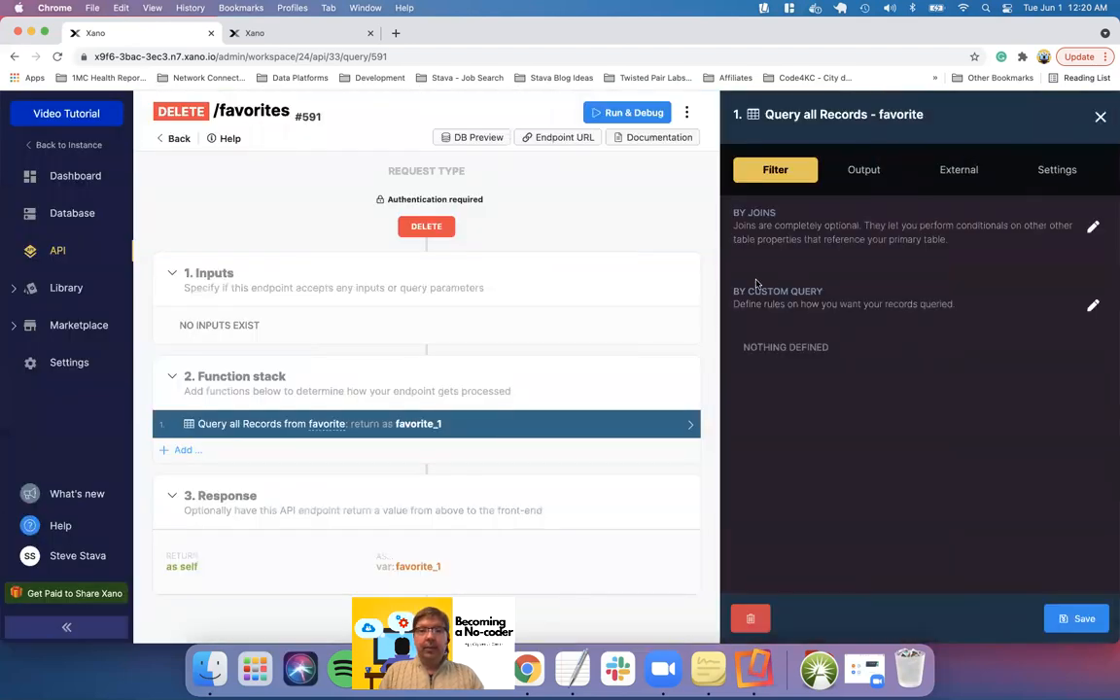
click(685, 267)
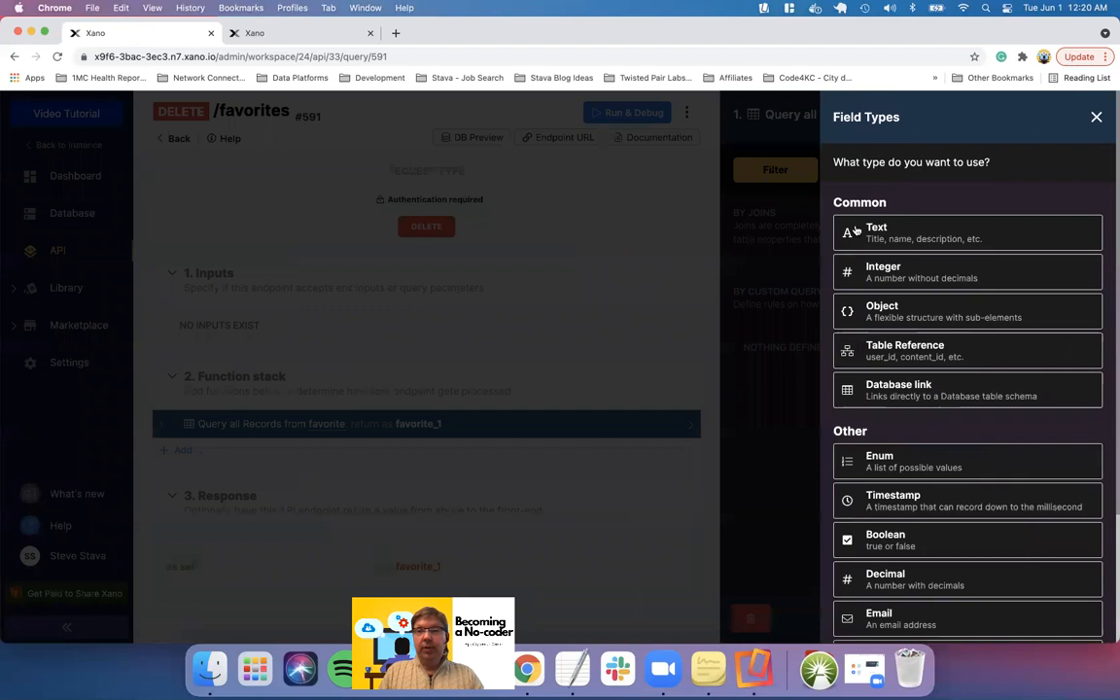
click(894, 275)
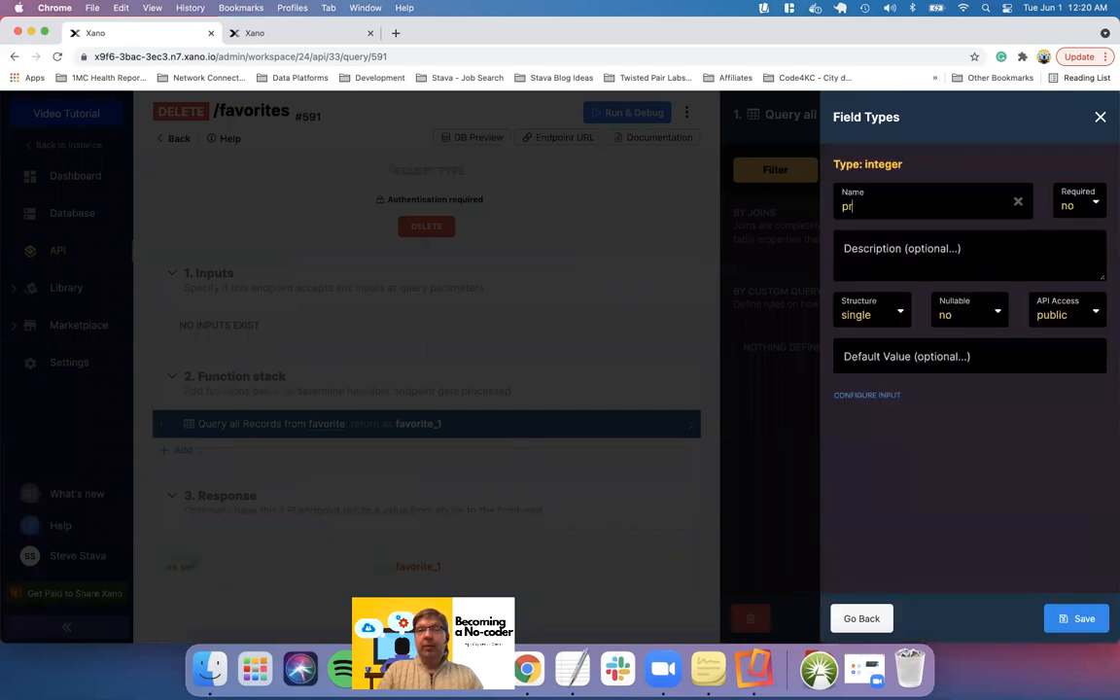
key(Return)
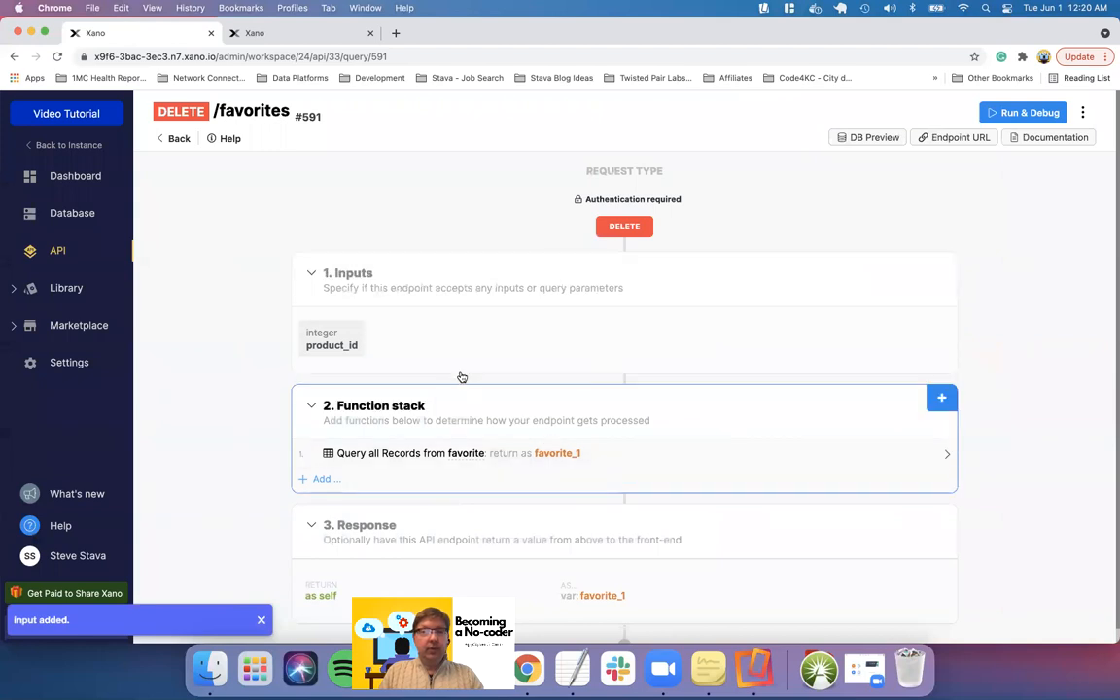
Rename the return variable of the DELETE endpoint's Query all Records function to favorite_item
click(424, 450)
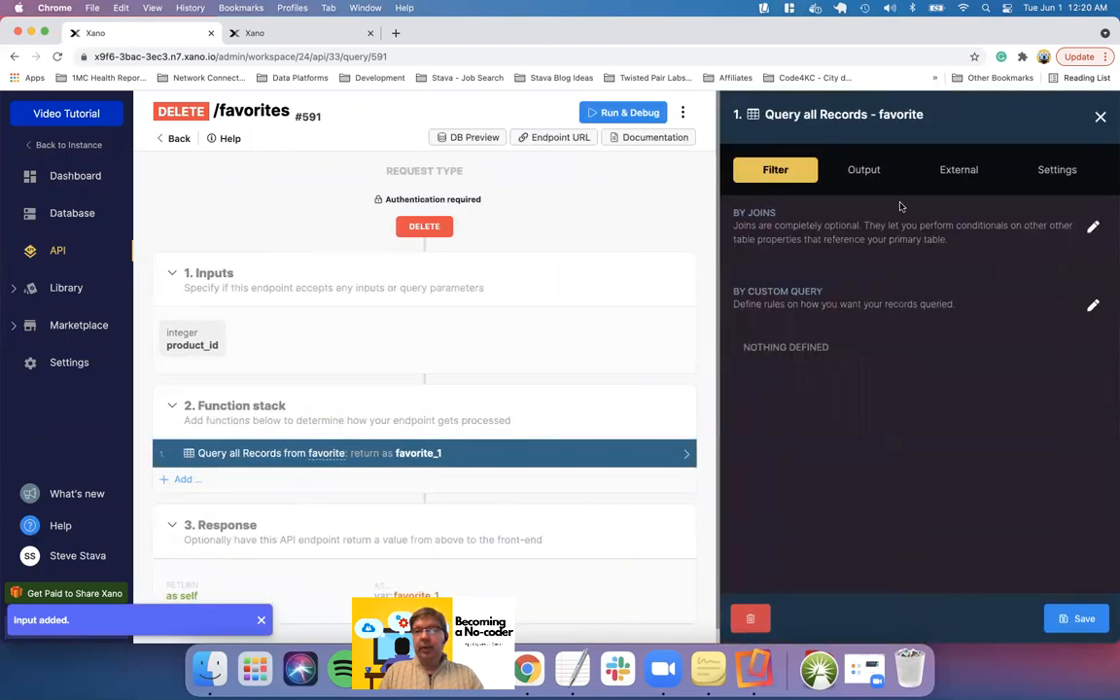
click(862, 170)
click(949, 526)
key(BackSpace)
text(item)
Add a custom query condition to the favorite query requiring favorite.product_id to equal the product_id input
click(776, 172)
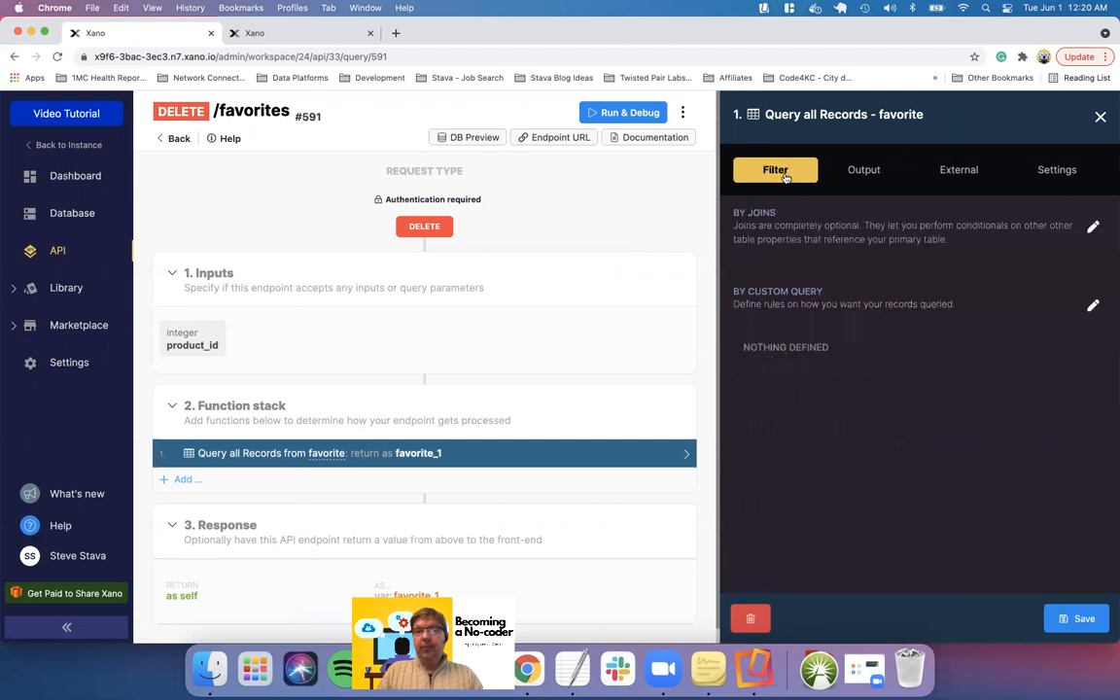
click(1093, 307)
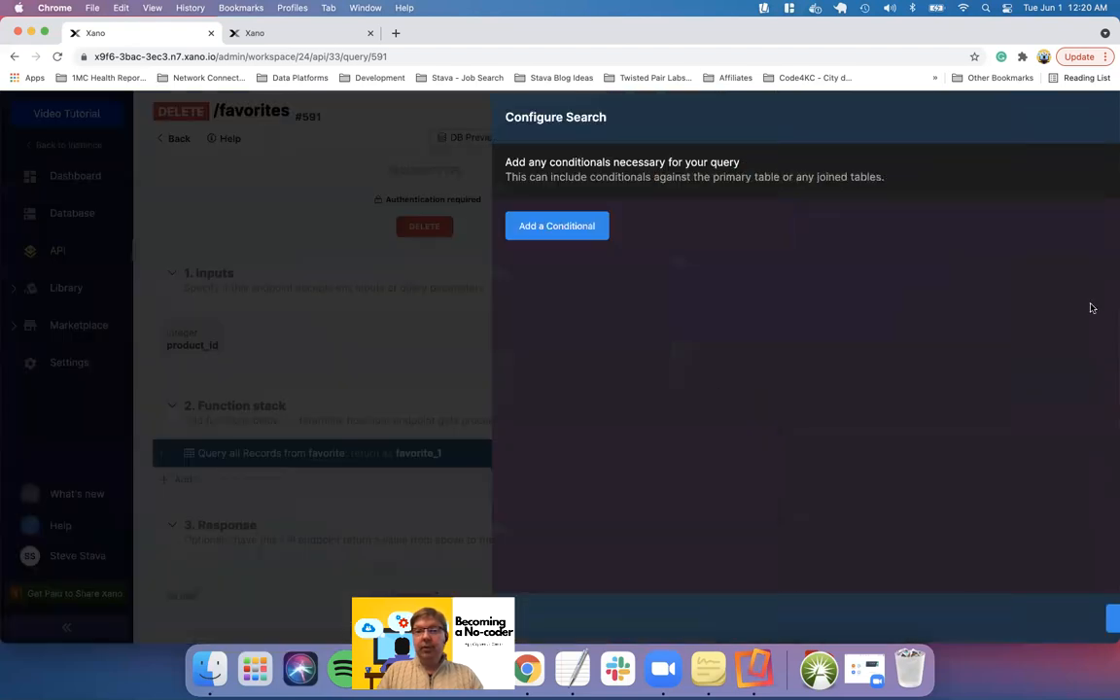
click(398, 229)
click(434, 280)
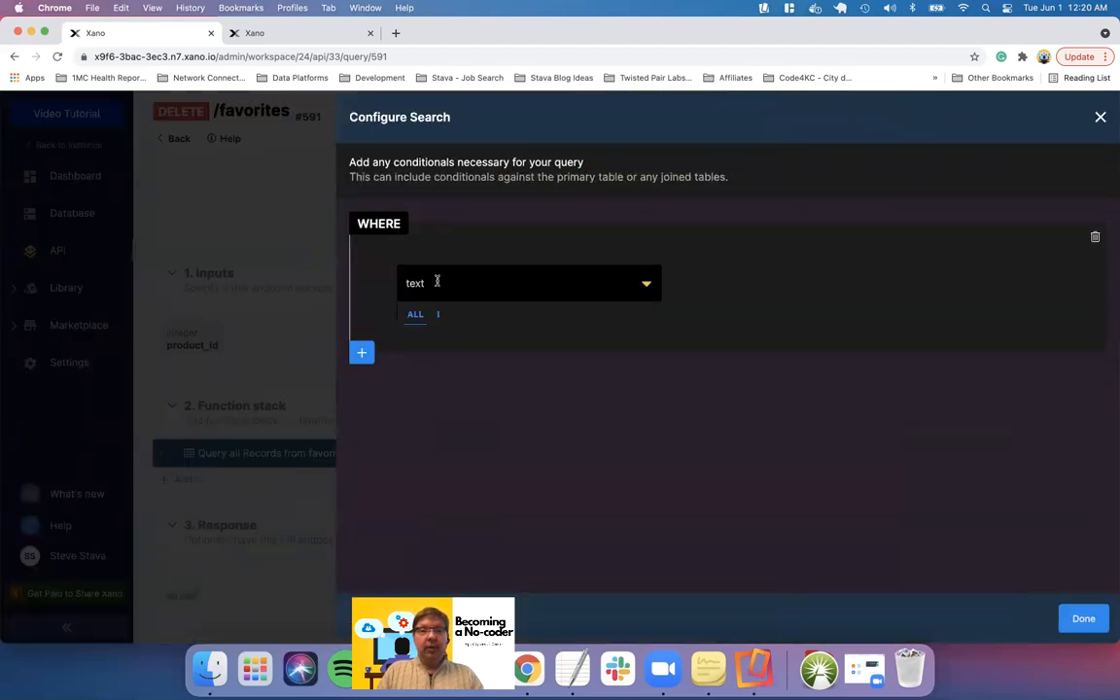
click(467, 445)
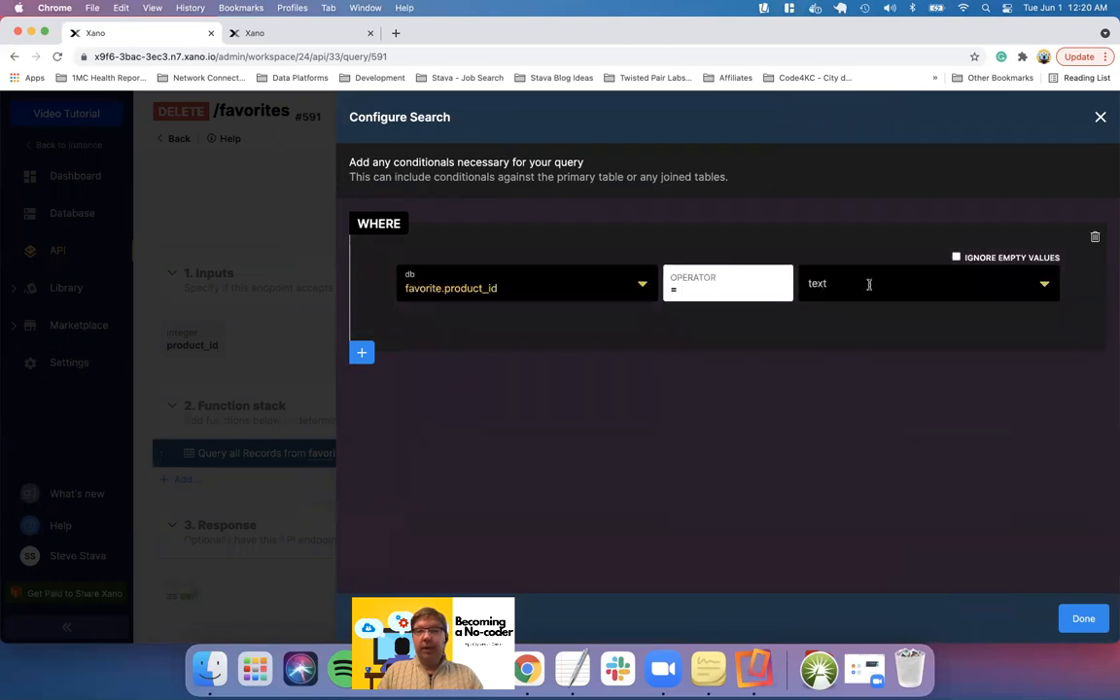
click(1045, 287)
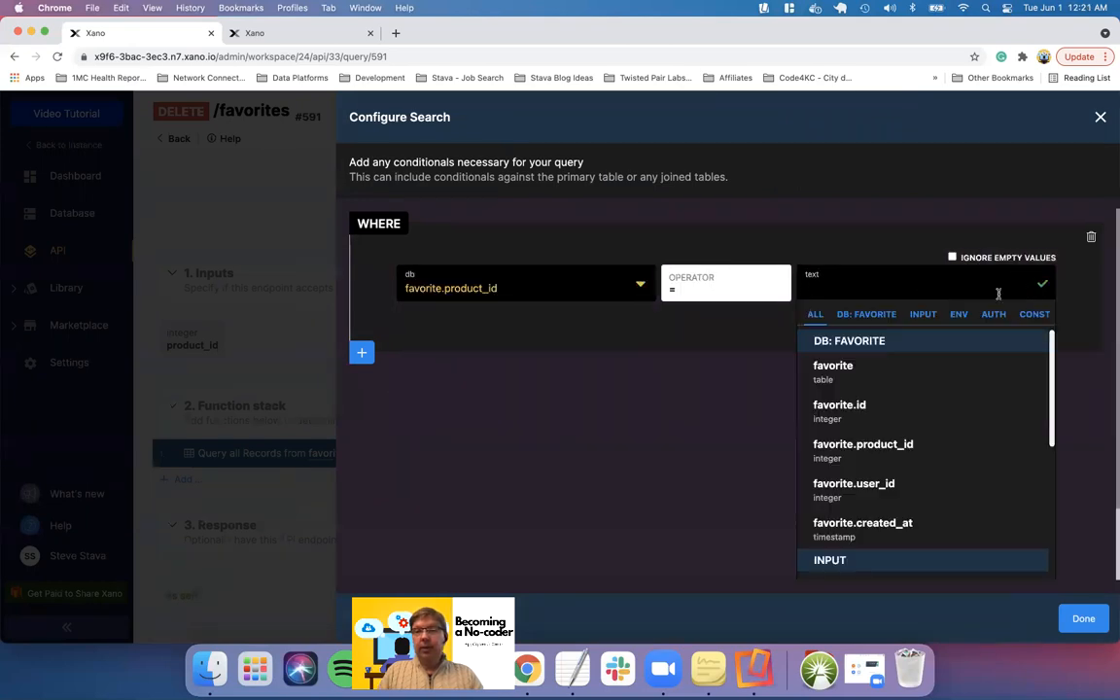
click(924, 315)
click(853, 366)
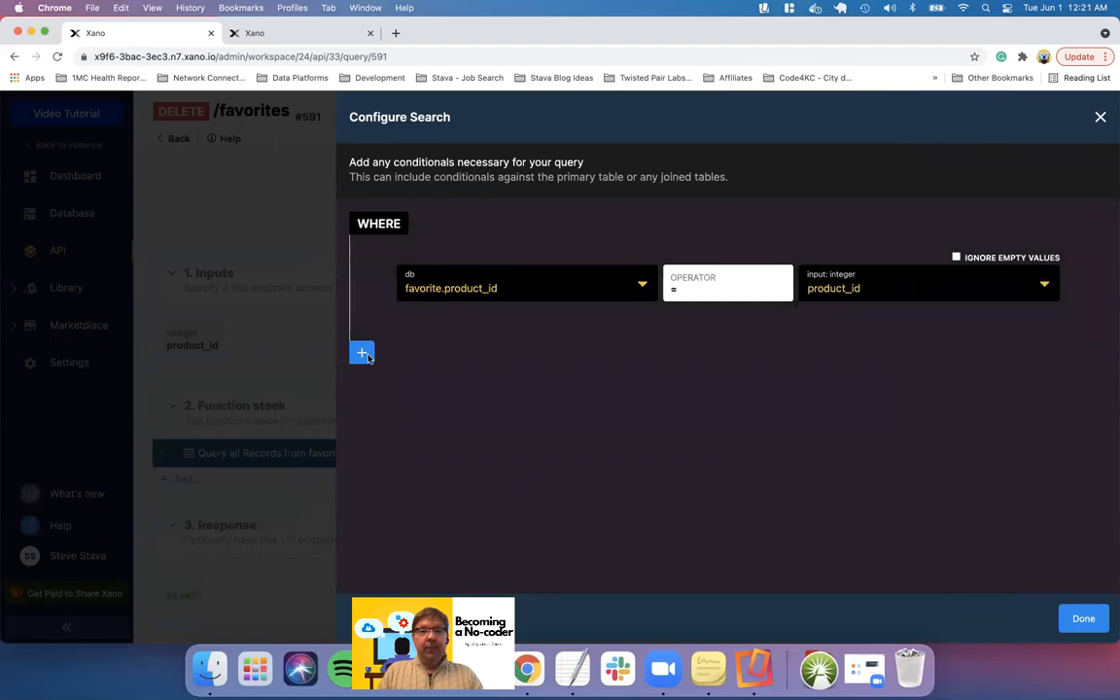
Add an AND condition requiring favorite.user_id to equal the auth id, and save the query function
click(361, 354)
click(385, 375)
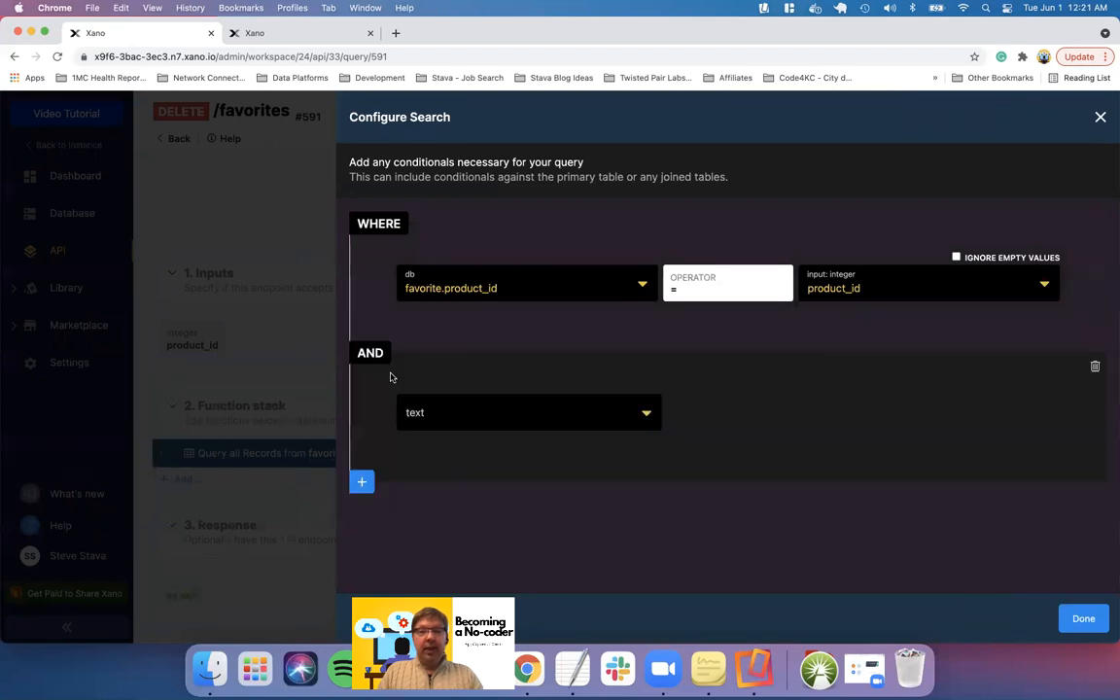
click(645, 416)
scroll(554, 508, down, 2)
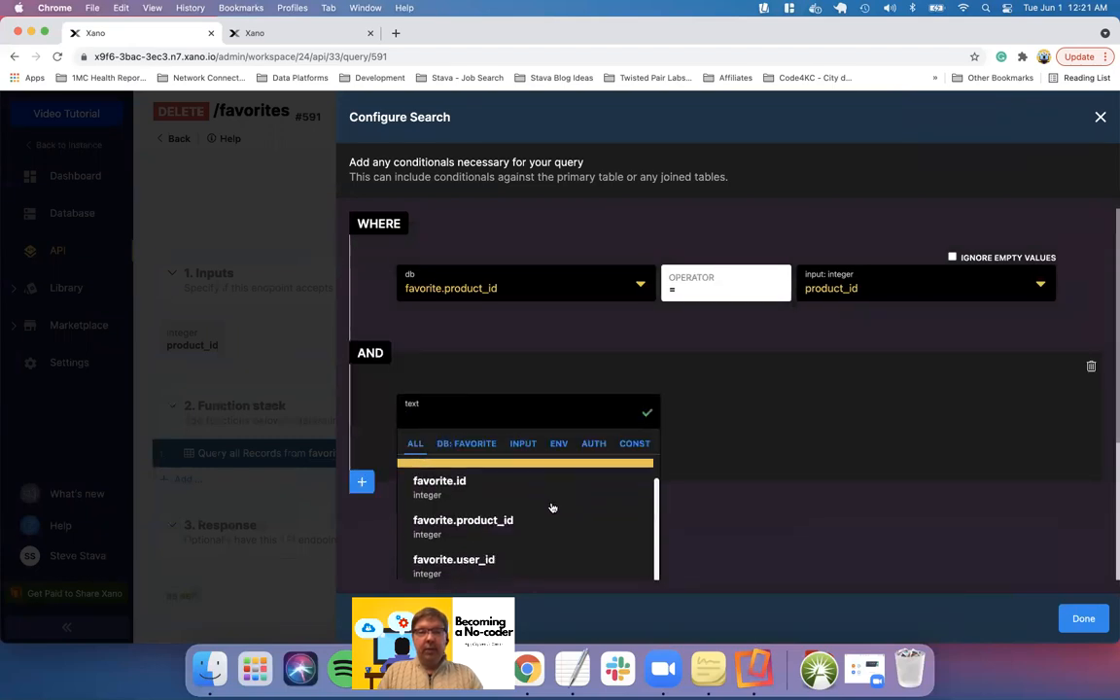
click(551, 564)
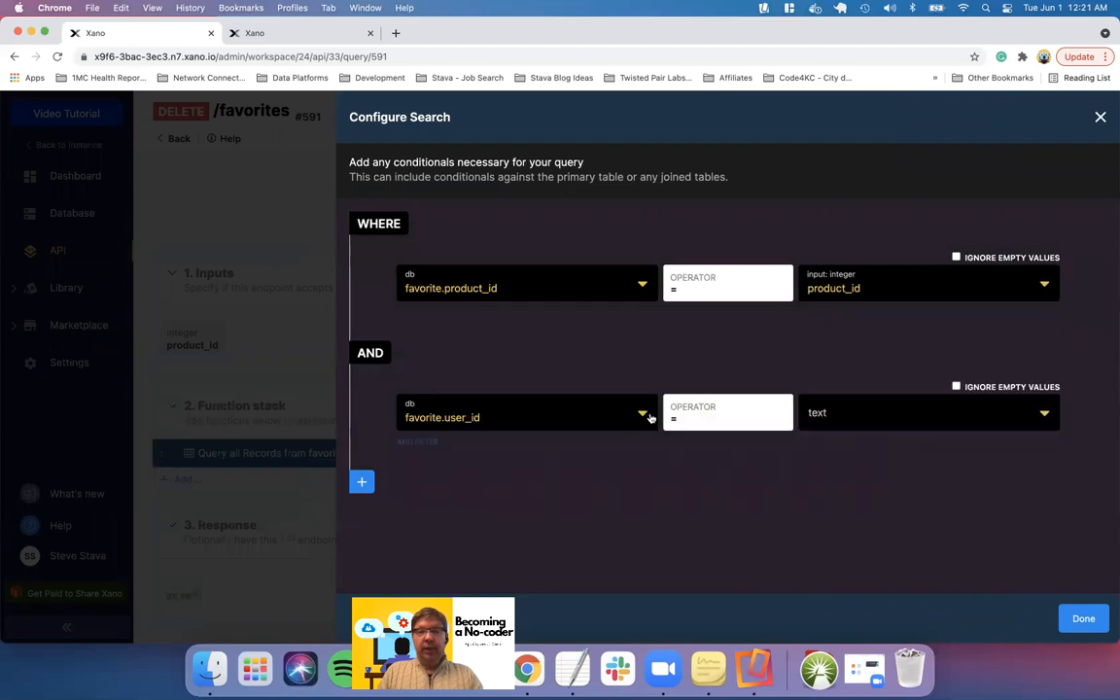
click(1043, 413)
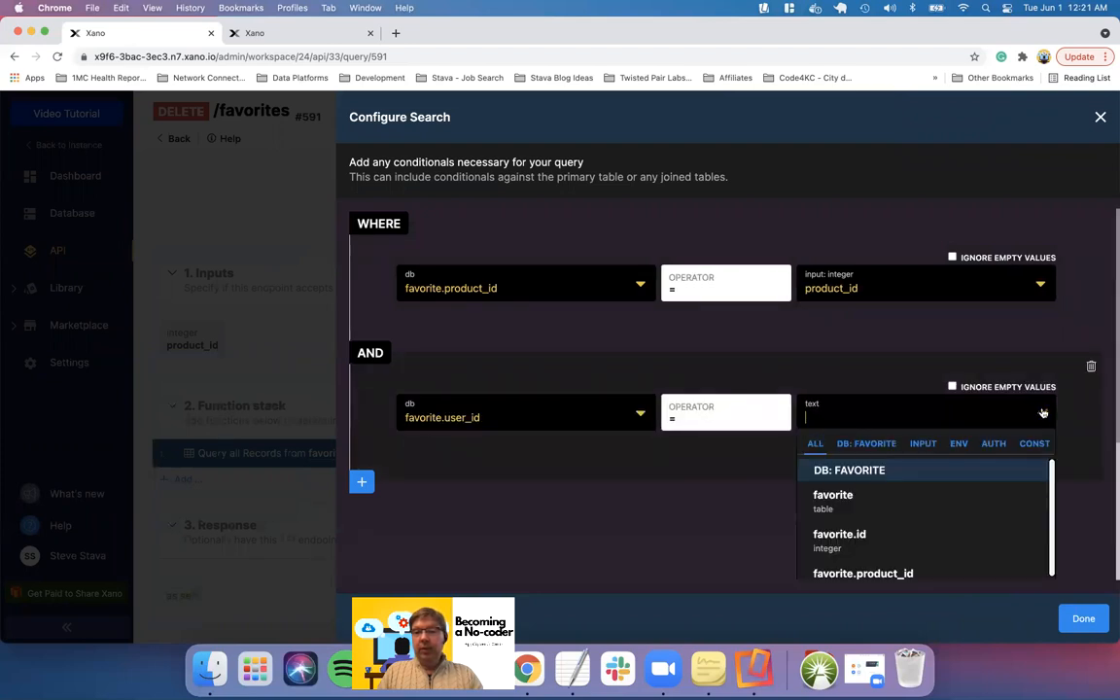
click(990, 443)
click(839, 492)
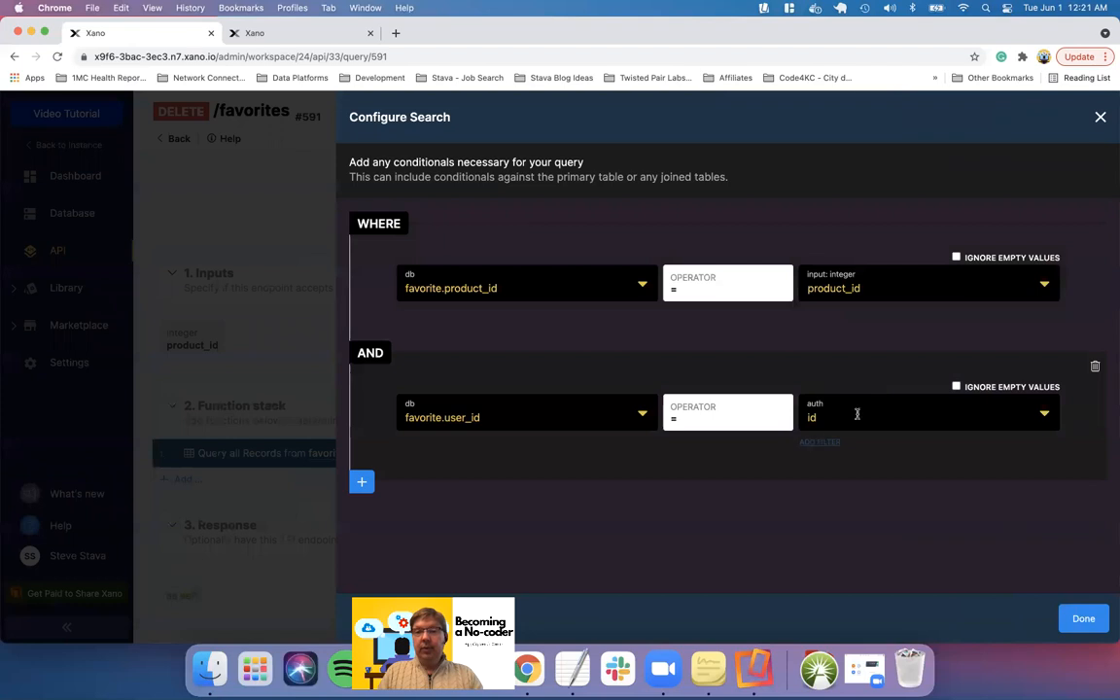
click(1083, 616)
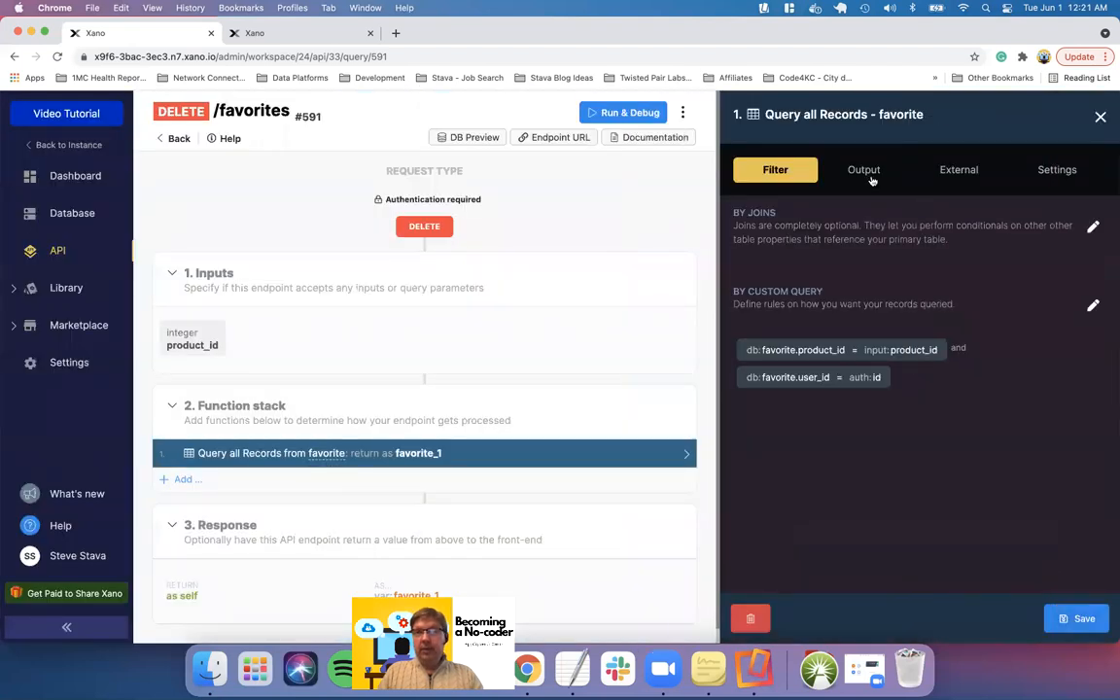
click(1077, 618)
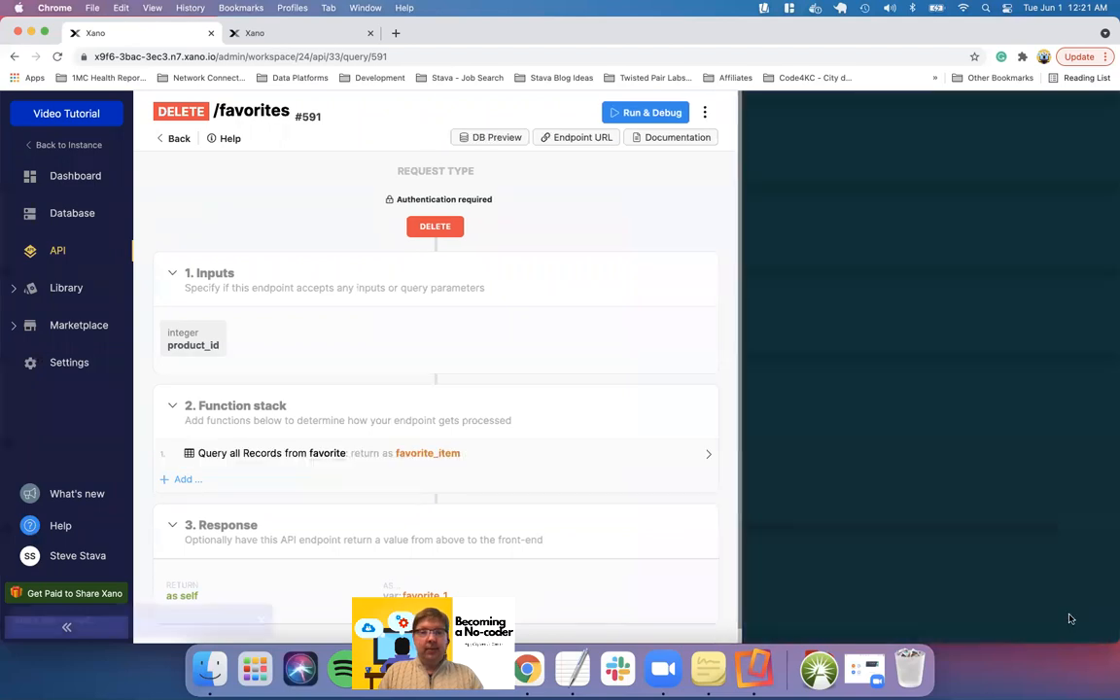
Add a Conditional statement to the function stack after the favorite query
scroll(608, 461, down, 1)
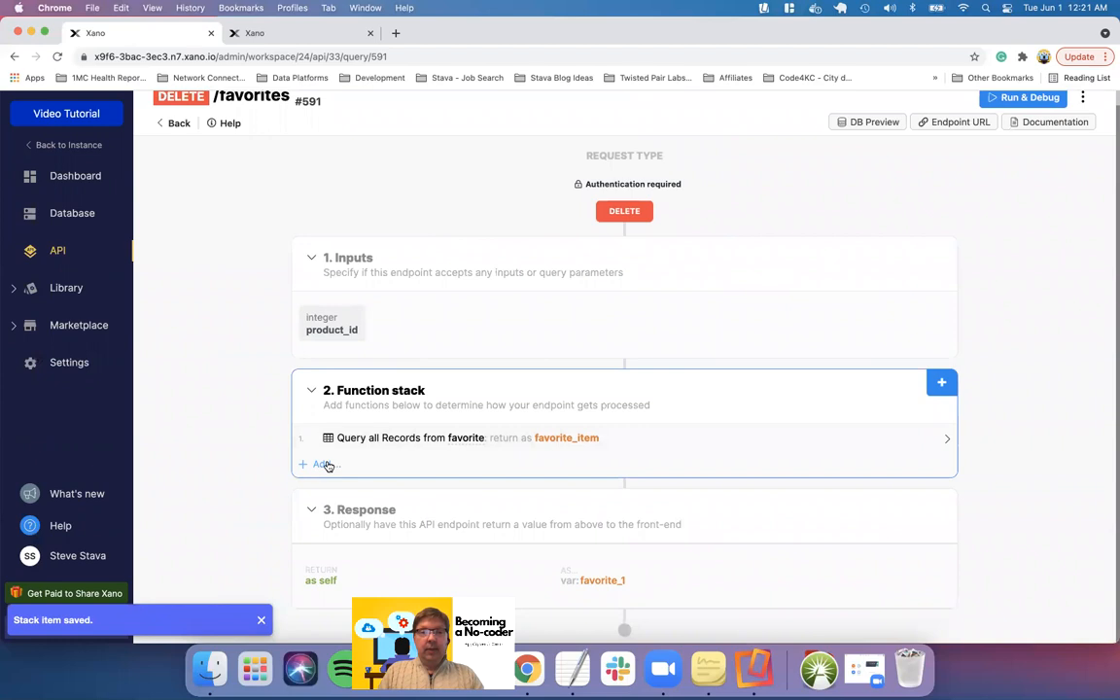
click(324, 465)
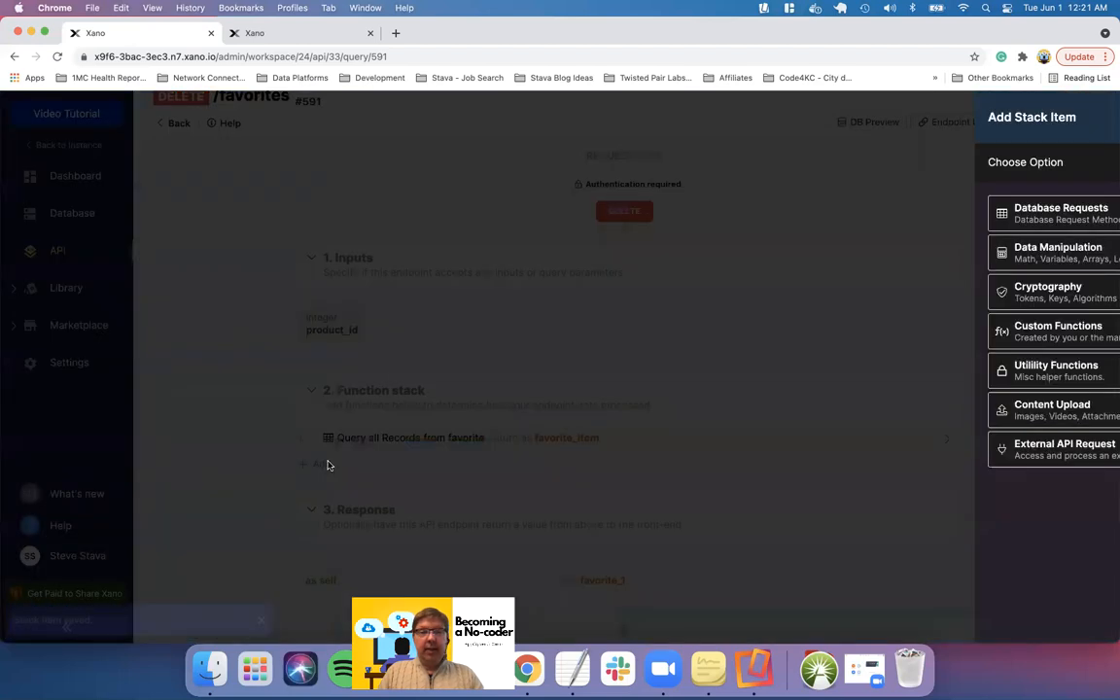
click(990, 258)
click(905, 293)
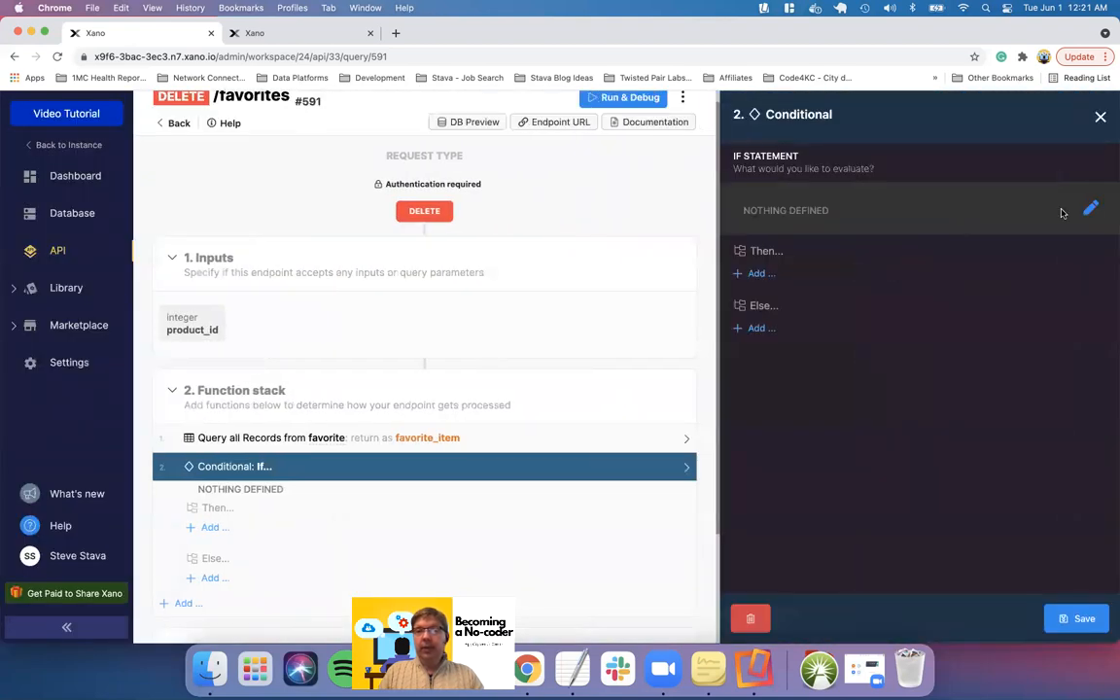
Set the first operand of the conditional's if expression to the favorite_item variable with the is_empty filter
click(1090, 207)
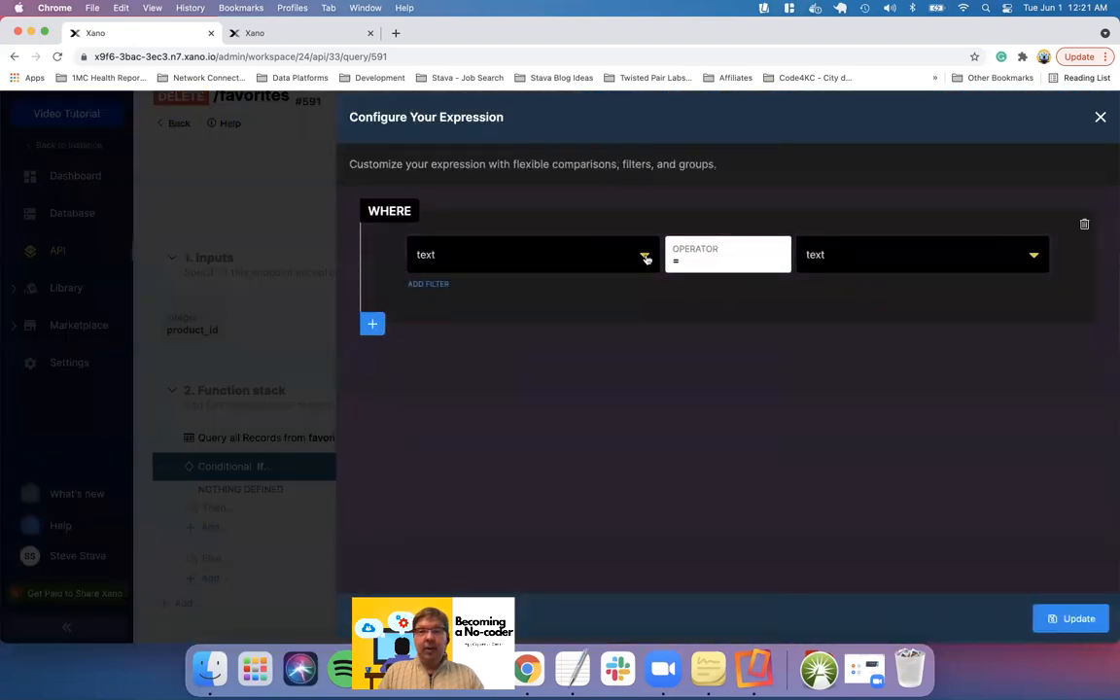
click(641, 259)
click(463, 408)
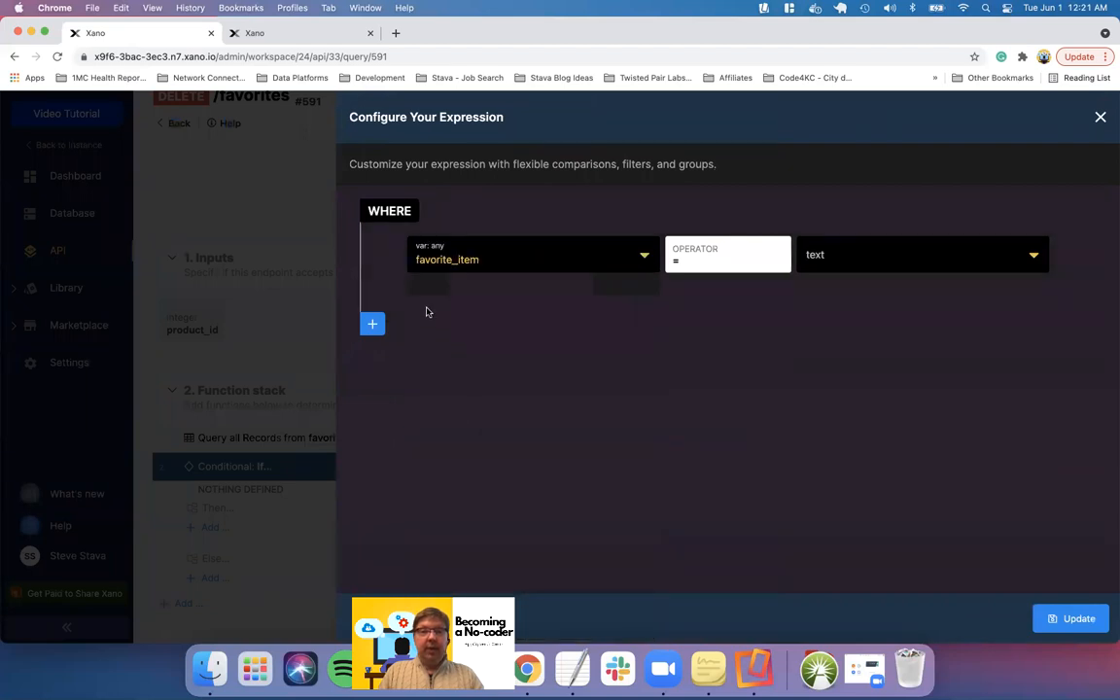
click(430, 287)
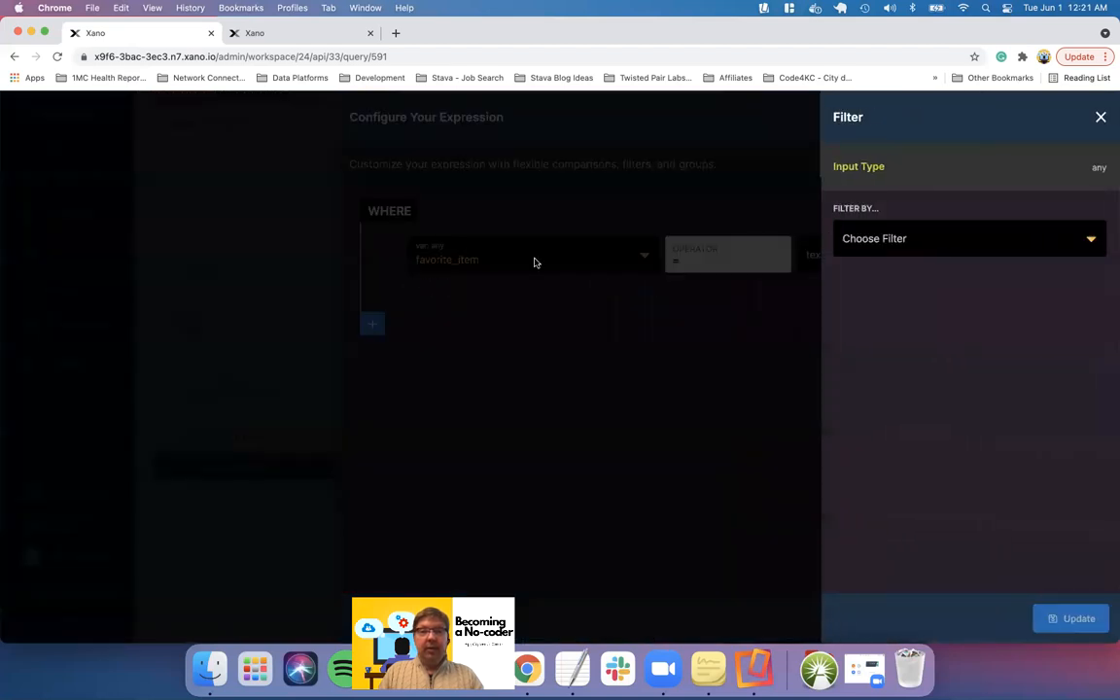
click(880, 240)
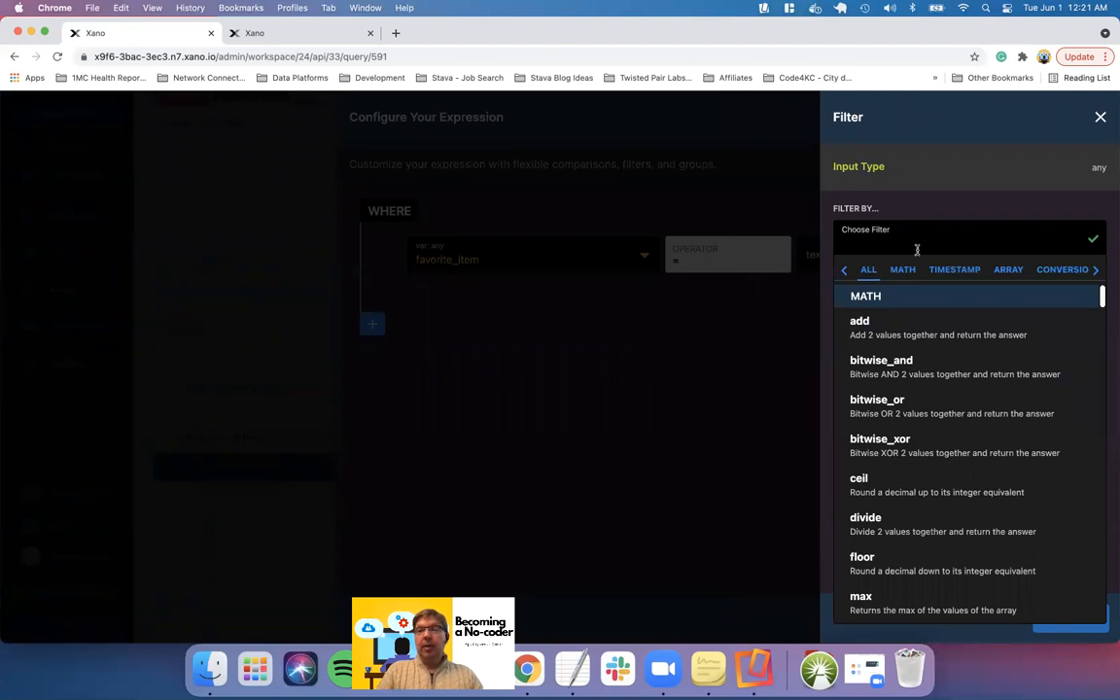
text(is)
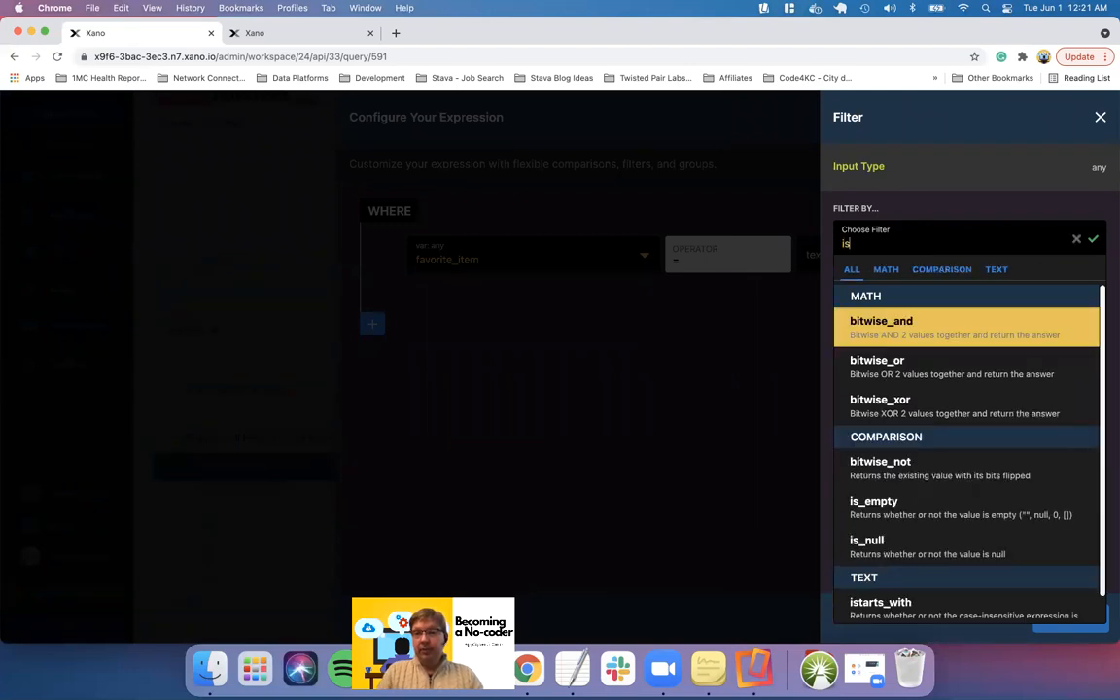
text(_)
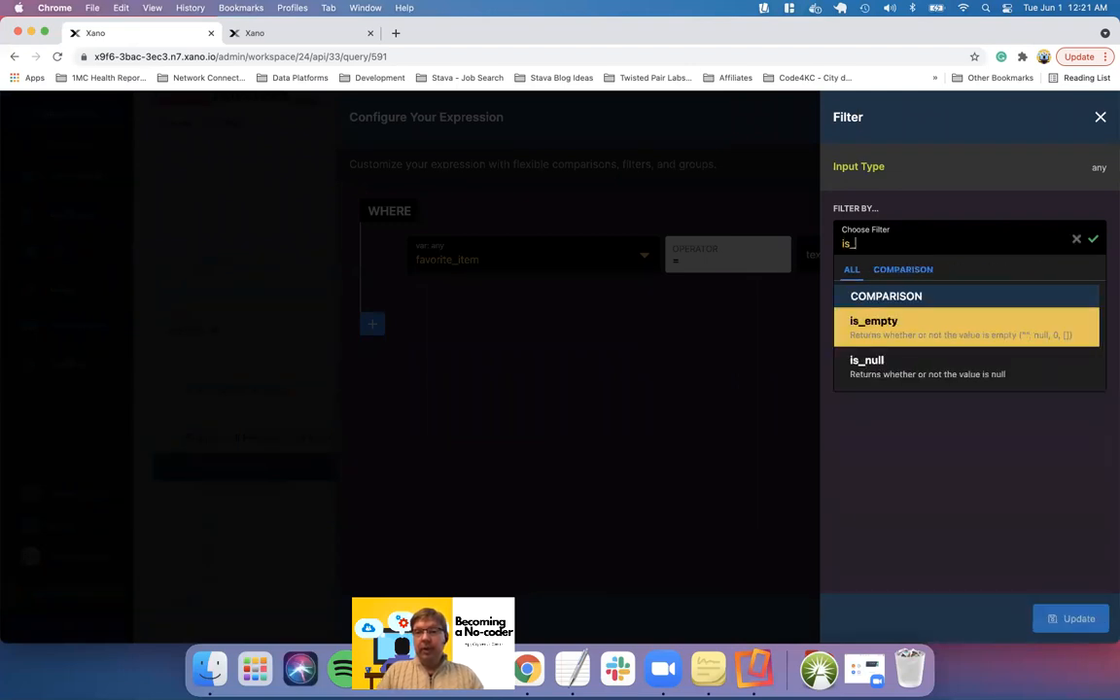
click(903, 328)
click(1070, 619)
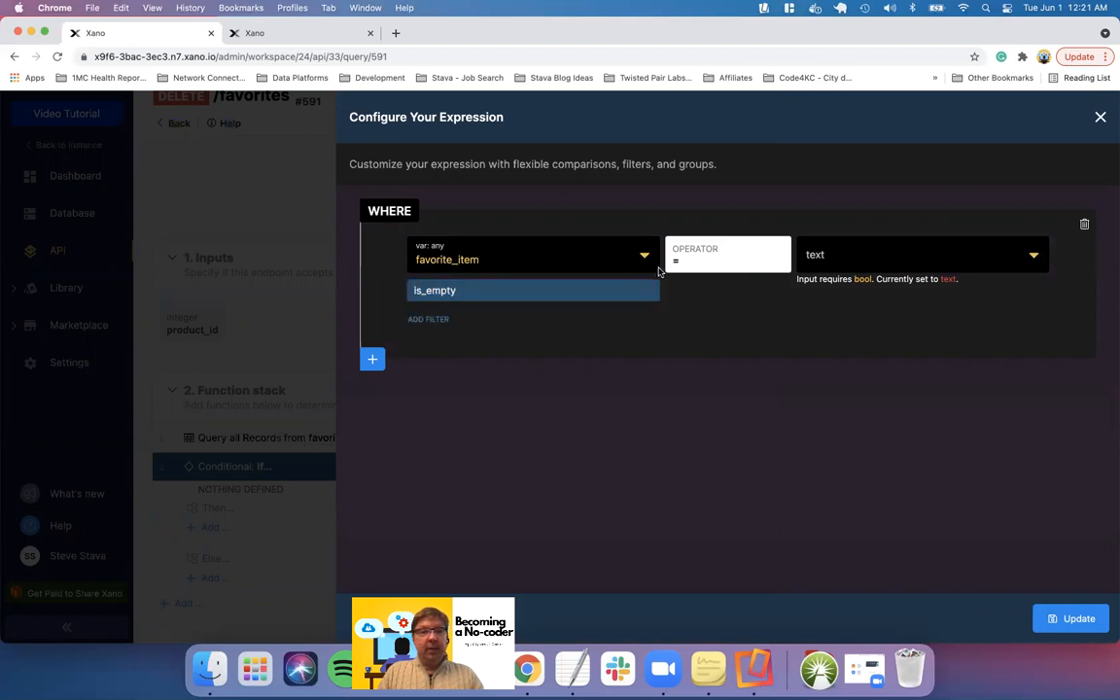
Compare the is_empty result with the boolean false, and save the conditional
click(855, 248)
text(f)
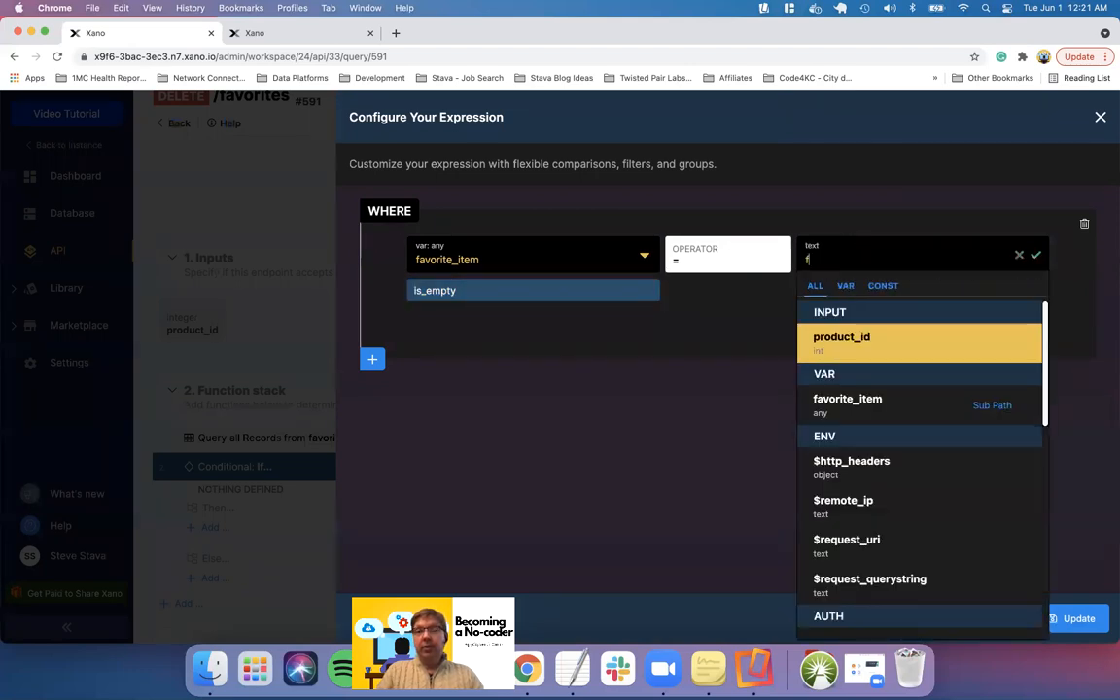
text(alse)
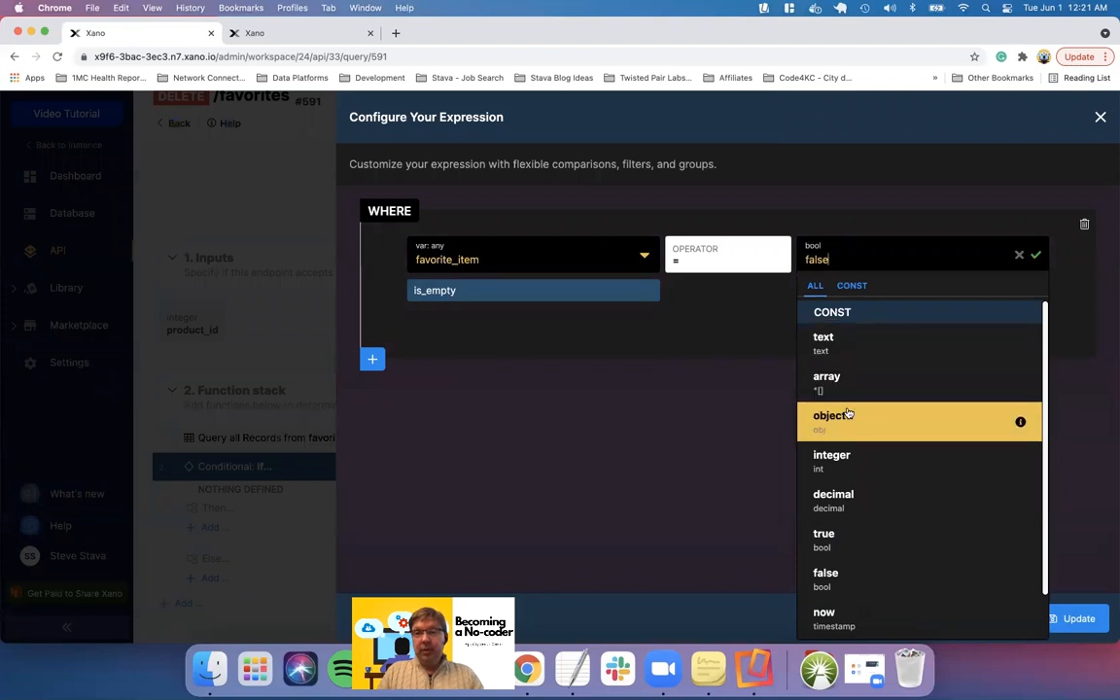
click(843, 568)
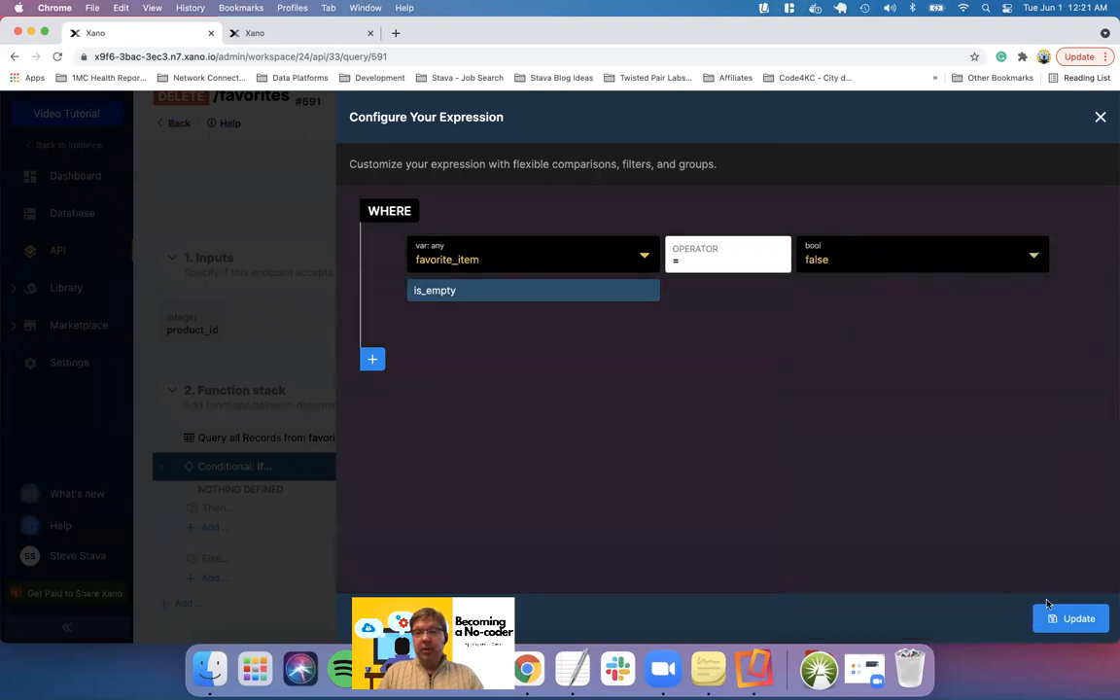
click(1071, 619)
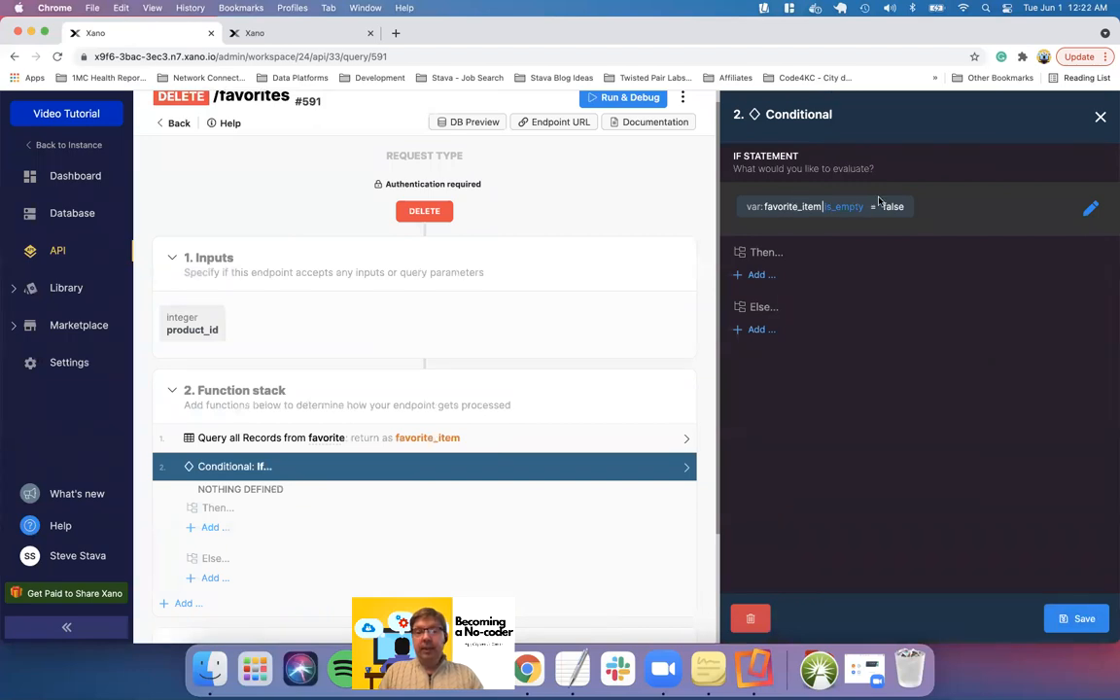
click(1072, 620)
Add a Delete Record function on the favorite table to the conditional's Then branch
click(418, 473)
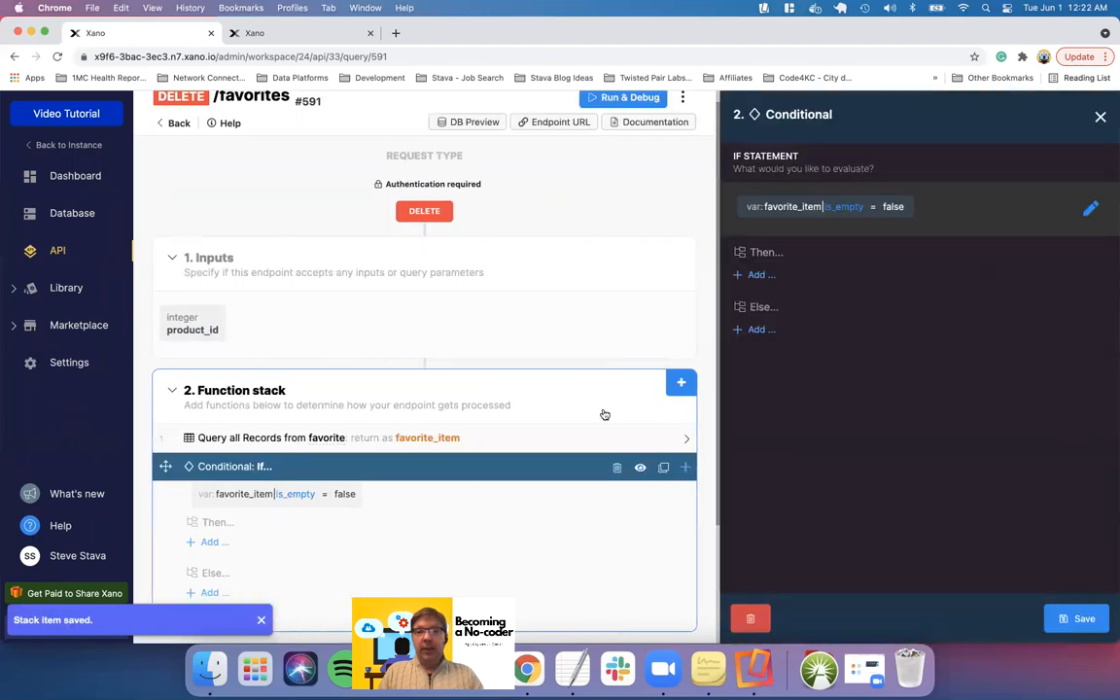
click(759, 275)
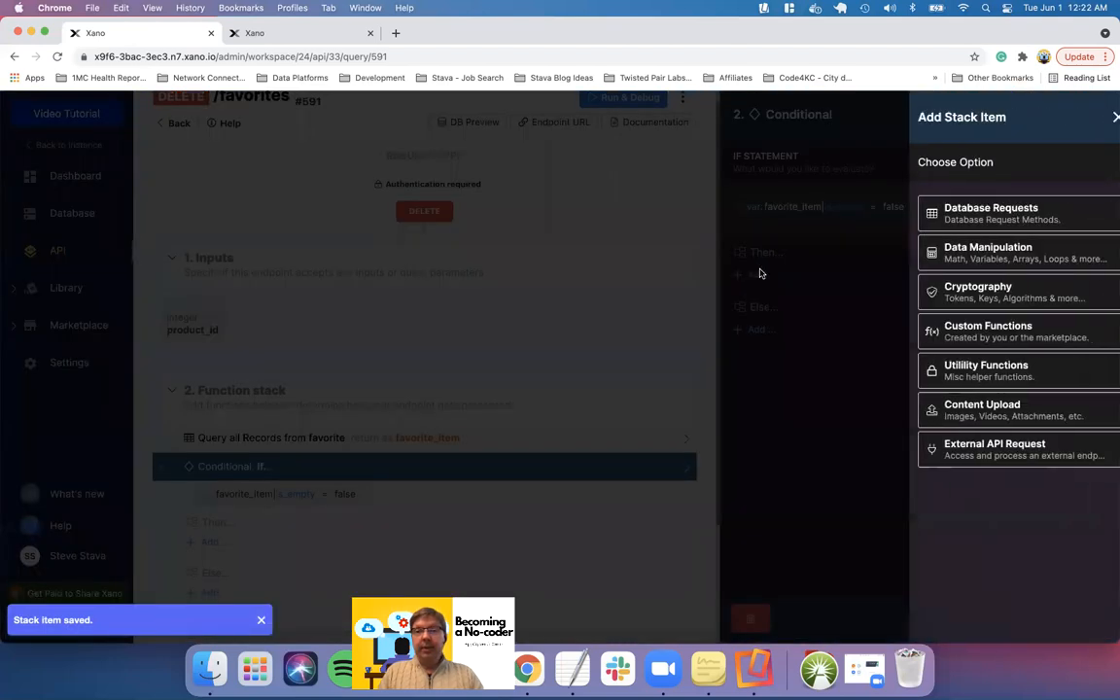
click(957, 213)
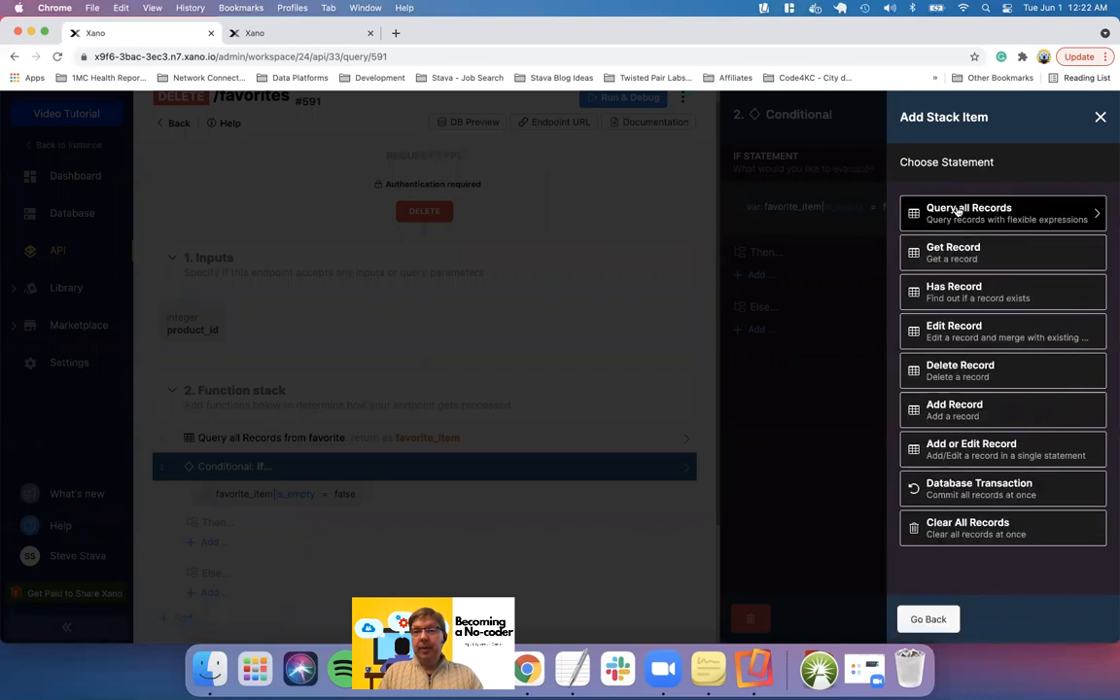
click(955, 377)
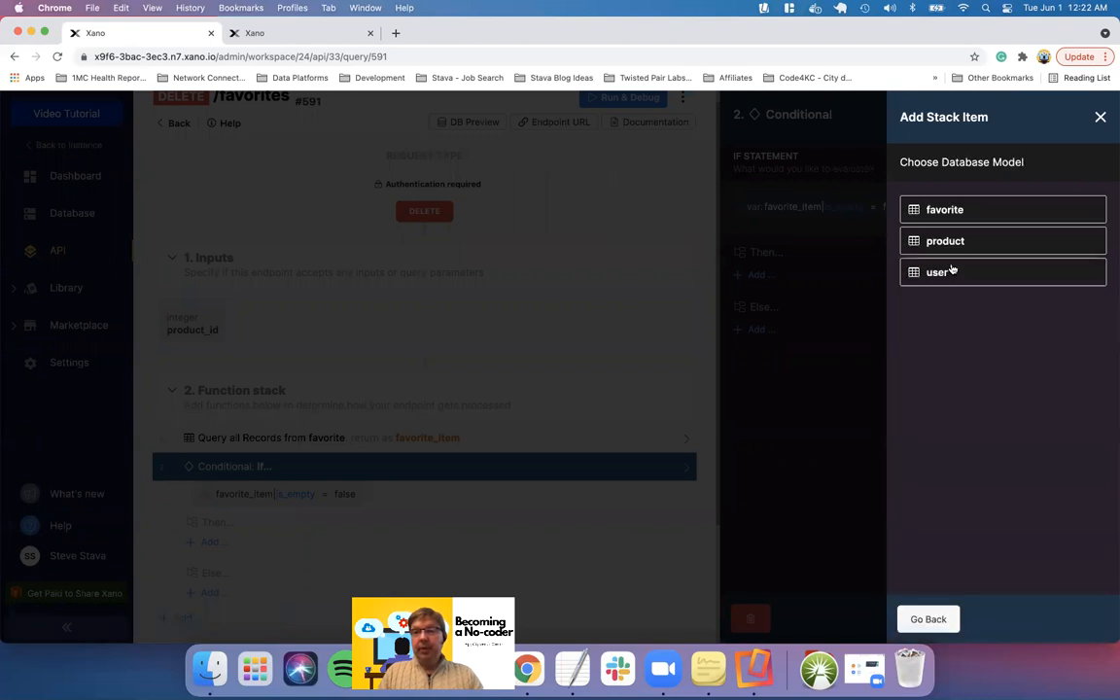
click(959, 209)
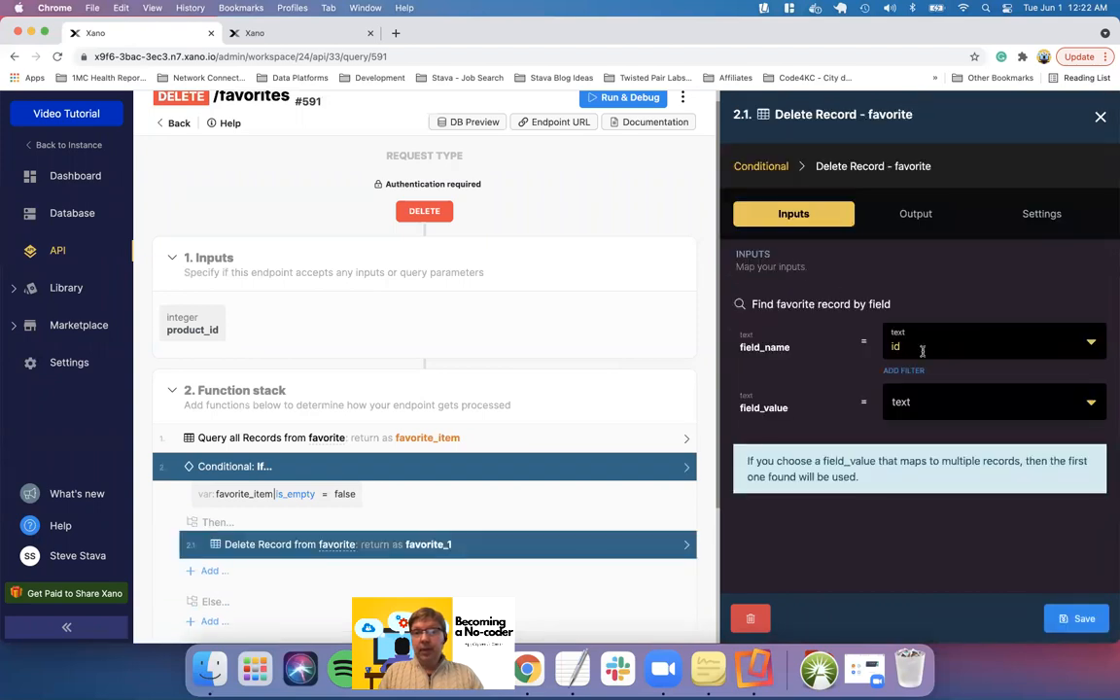
Set the Delete Record function's field_value to favorite_item.id and save the function
click(919, 401)
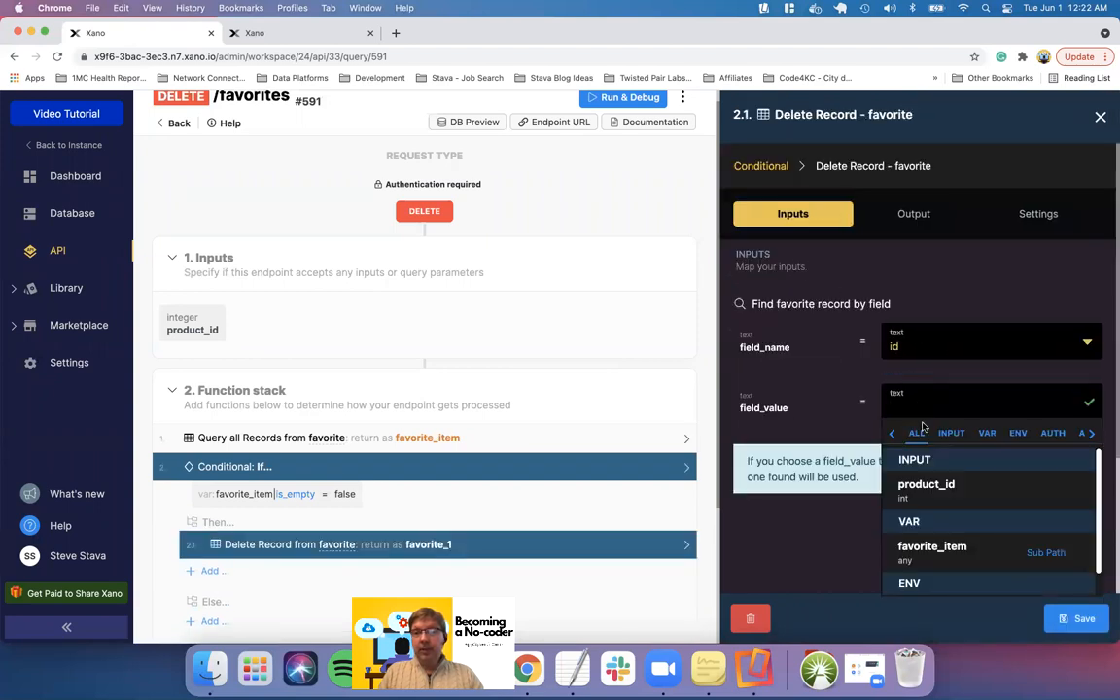
click(933, 547)
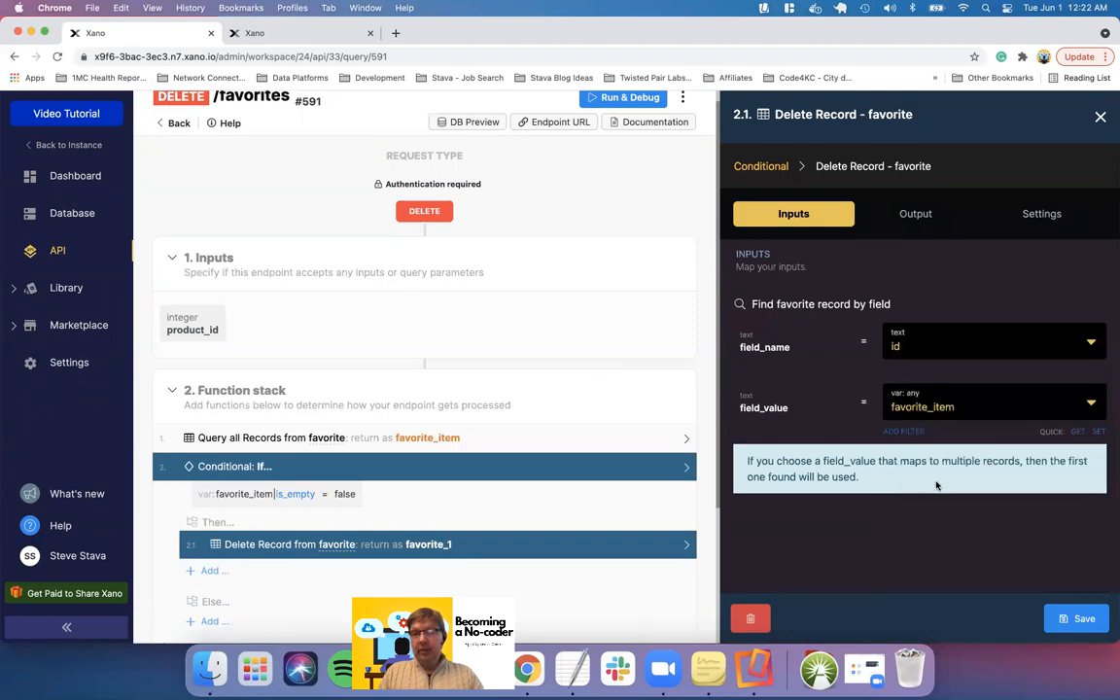
click(971, 410)
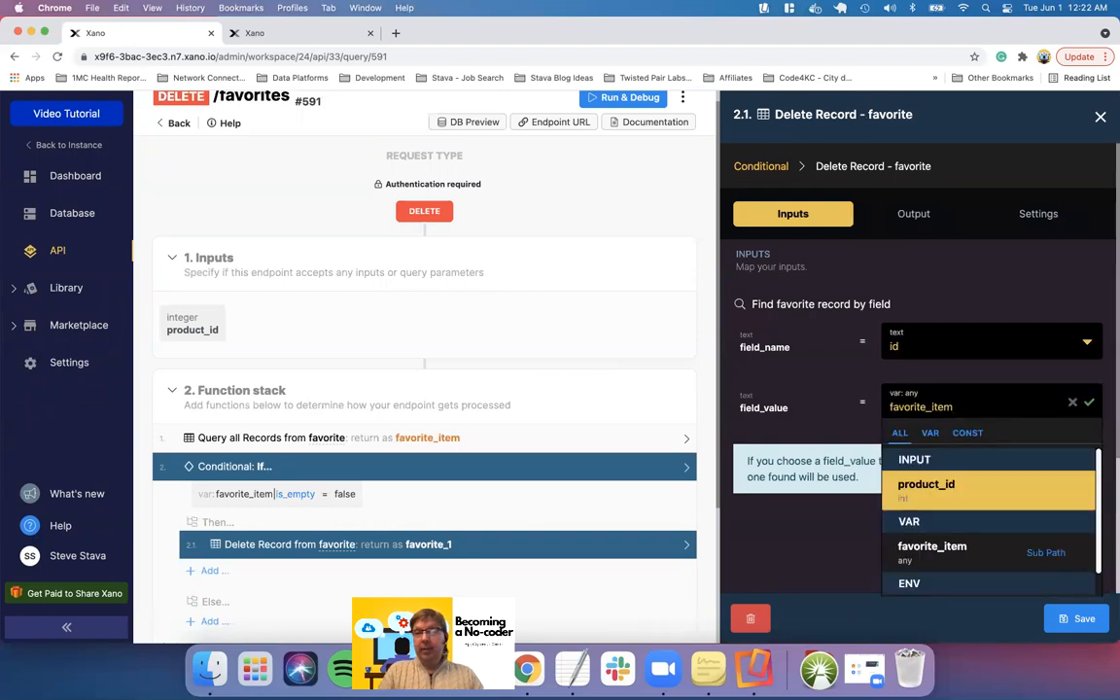
text(.id)
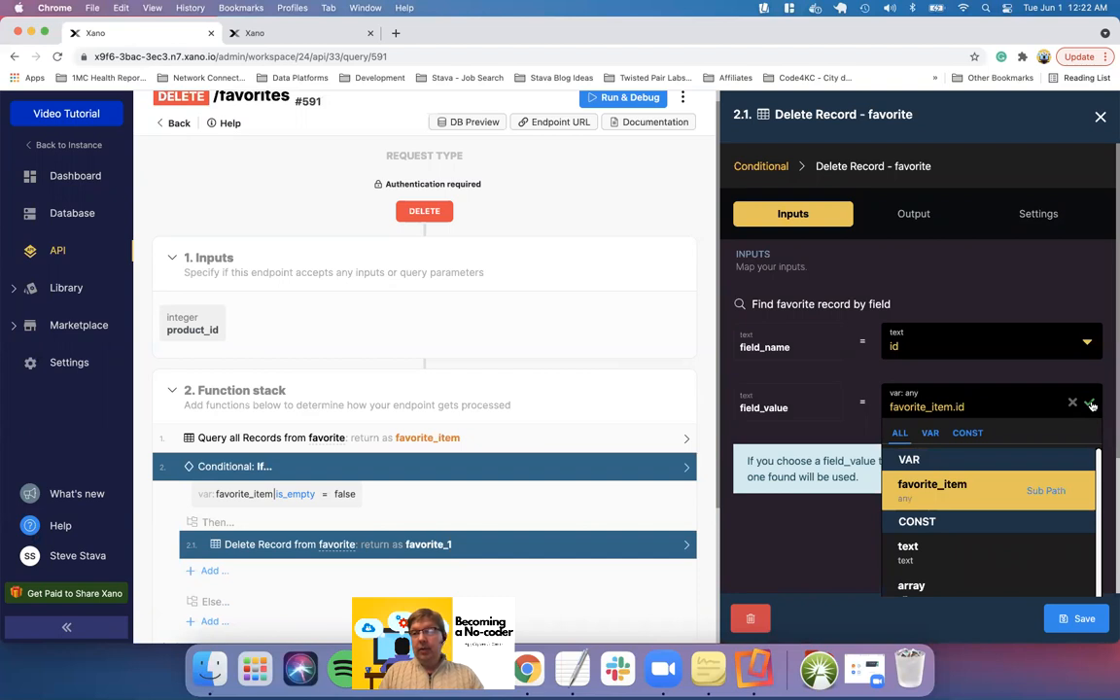
click(1090, 404)
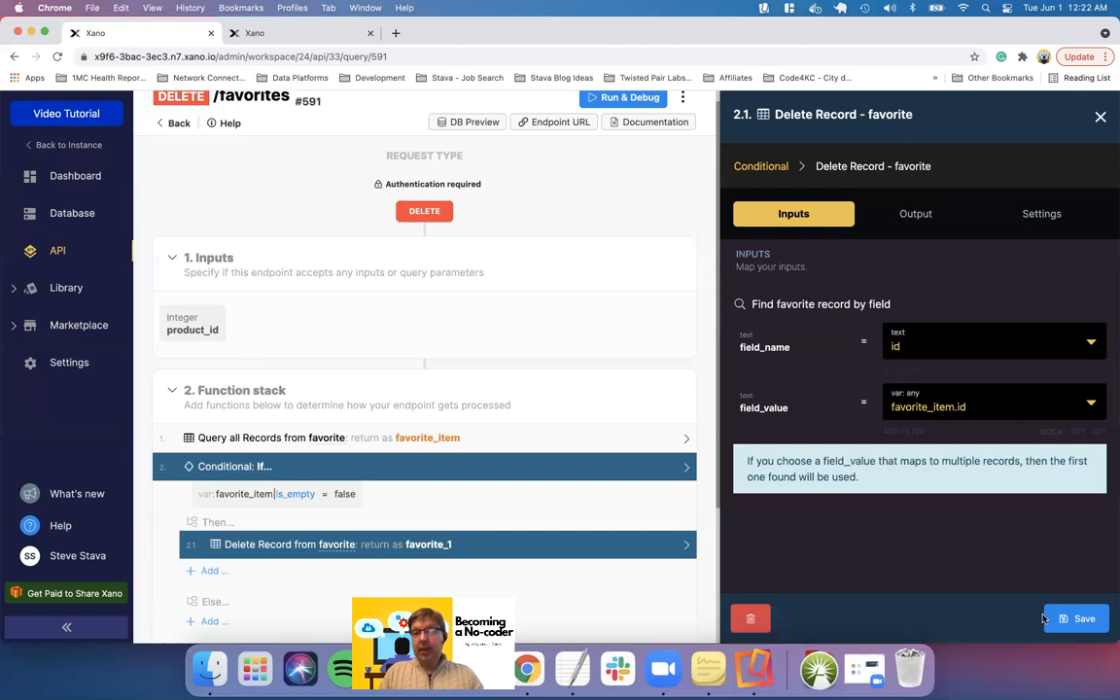
click(1078, 618)
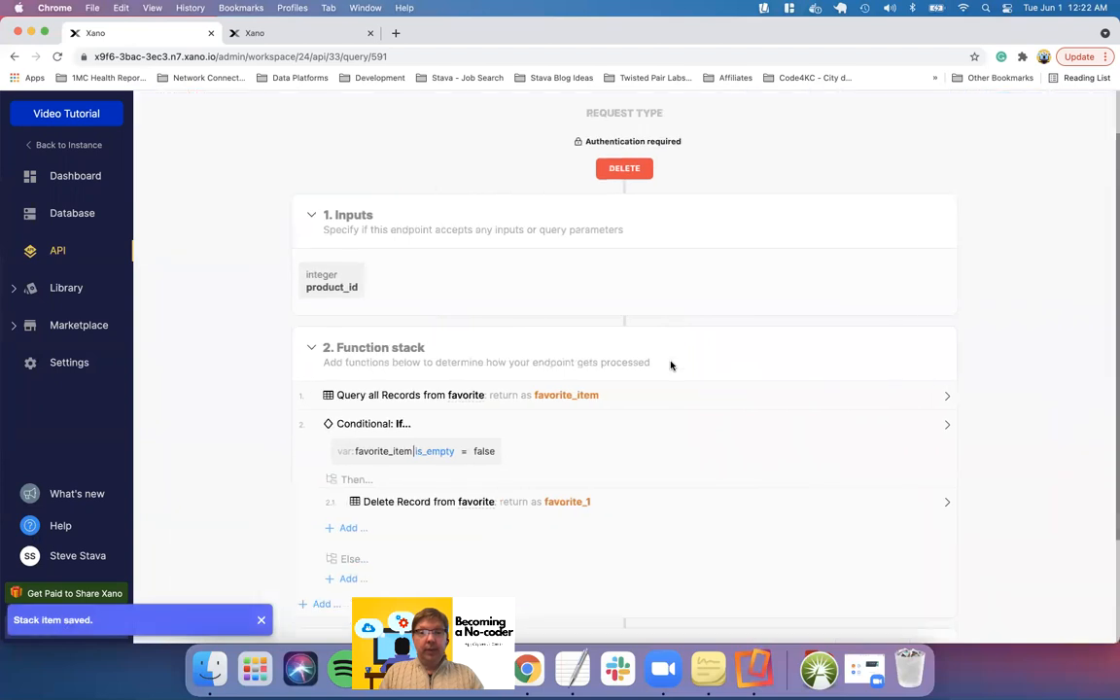
Rename the Delete Record function's return variable to favorite_item and save it
click(558, 422)
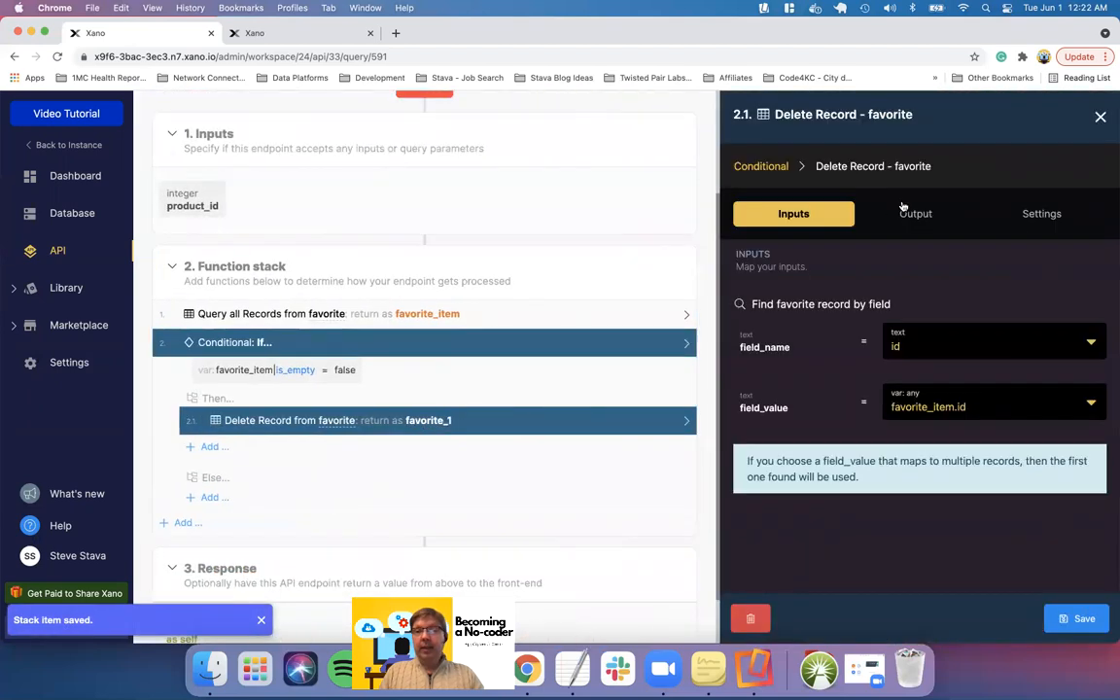
click(915, 214)
click(957, 436)
key(BackSpace)
text(item)
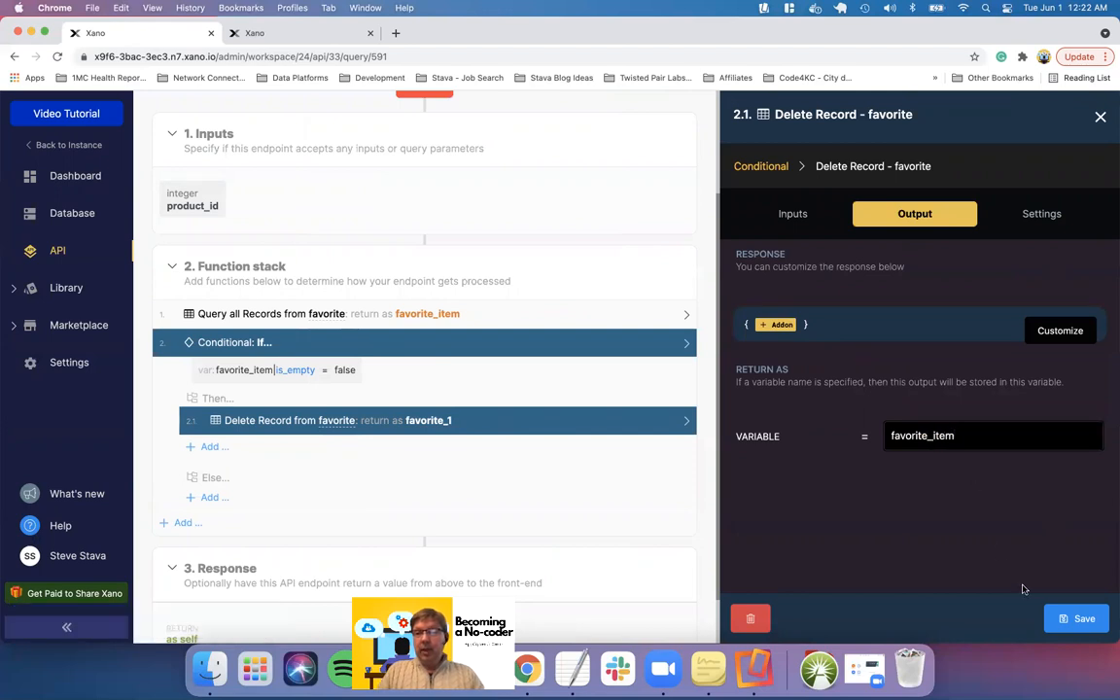
click(1085, 625)
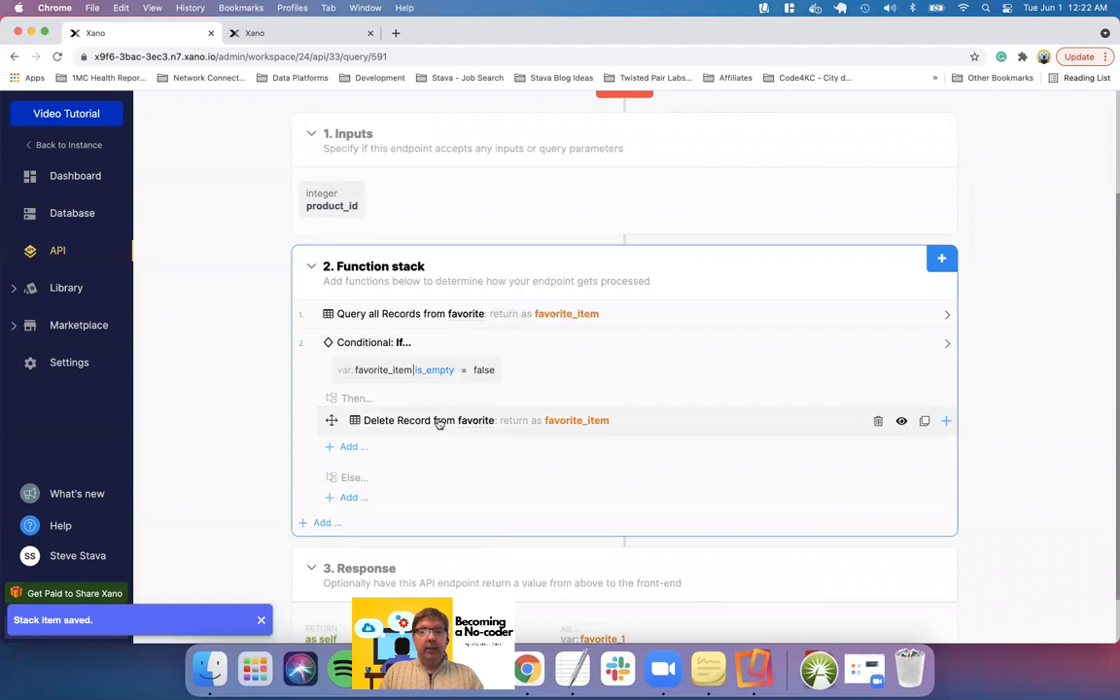
Set the endpoint's response to return the favorite_item variable and save the response
scroll(602, 473, down, 2)
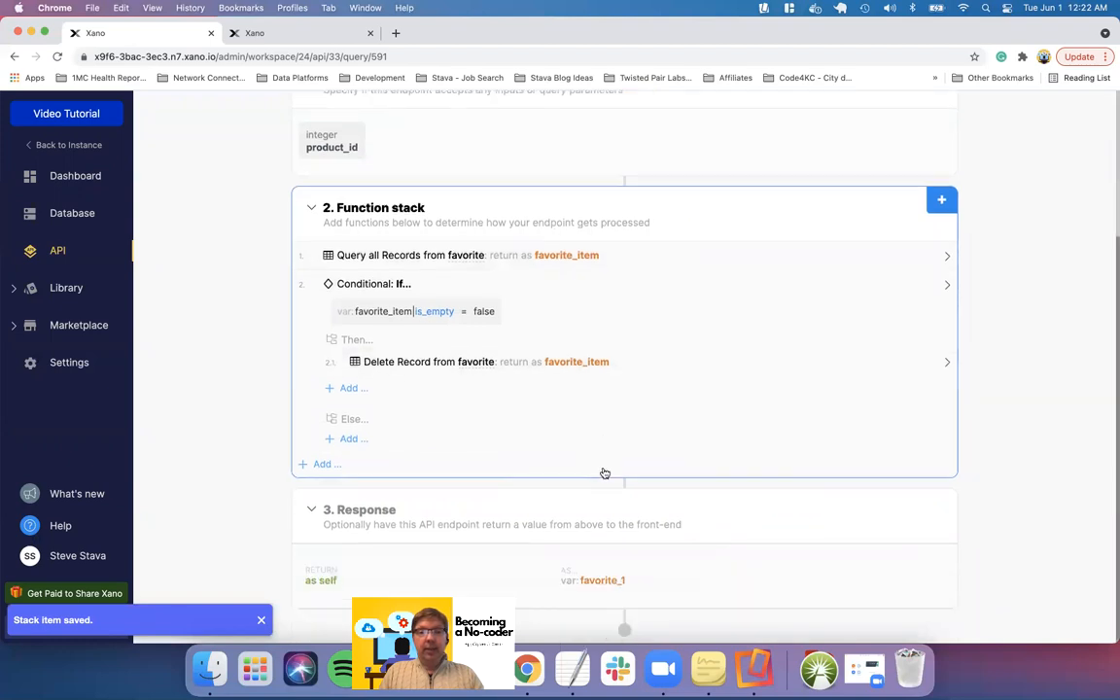
click(613, 581)
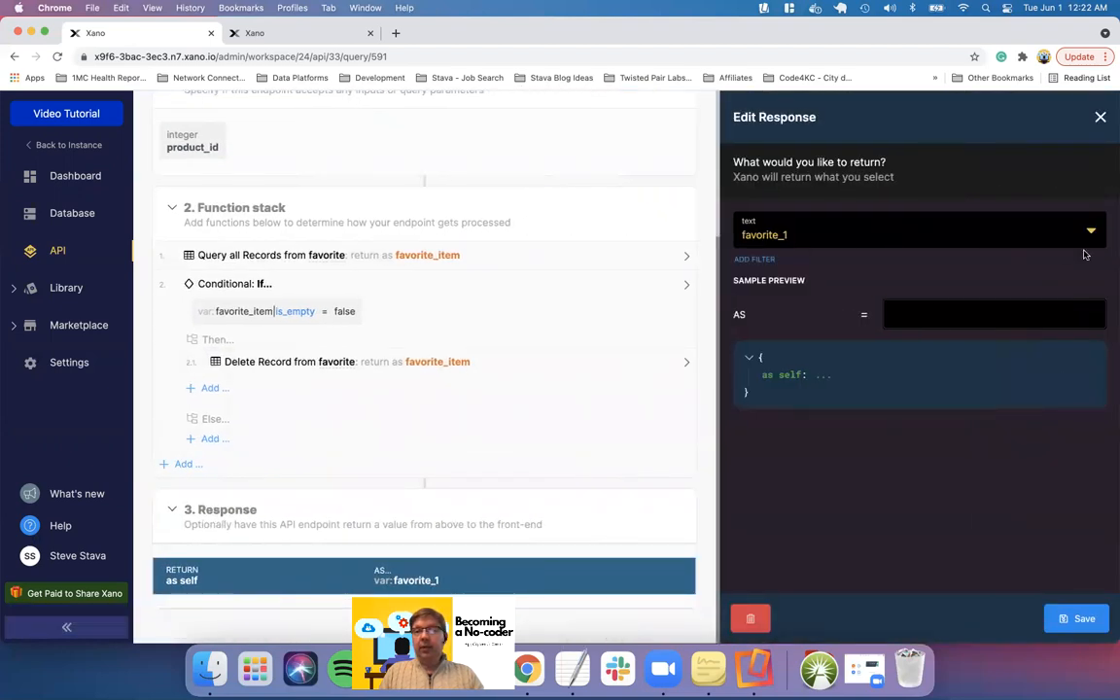
click(1091, 231)
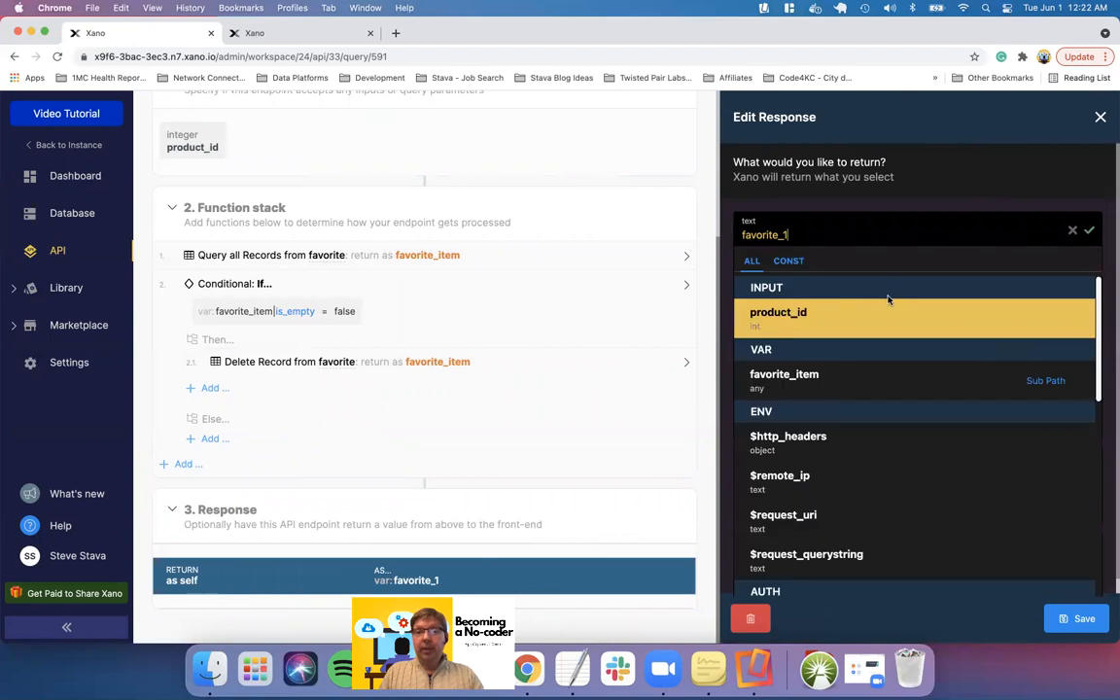
click(813, 375)
click(1077, 619)
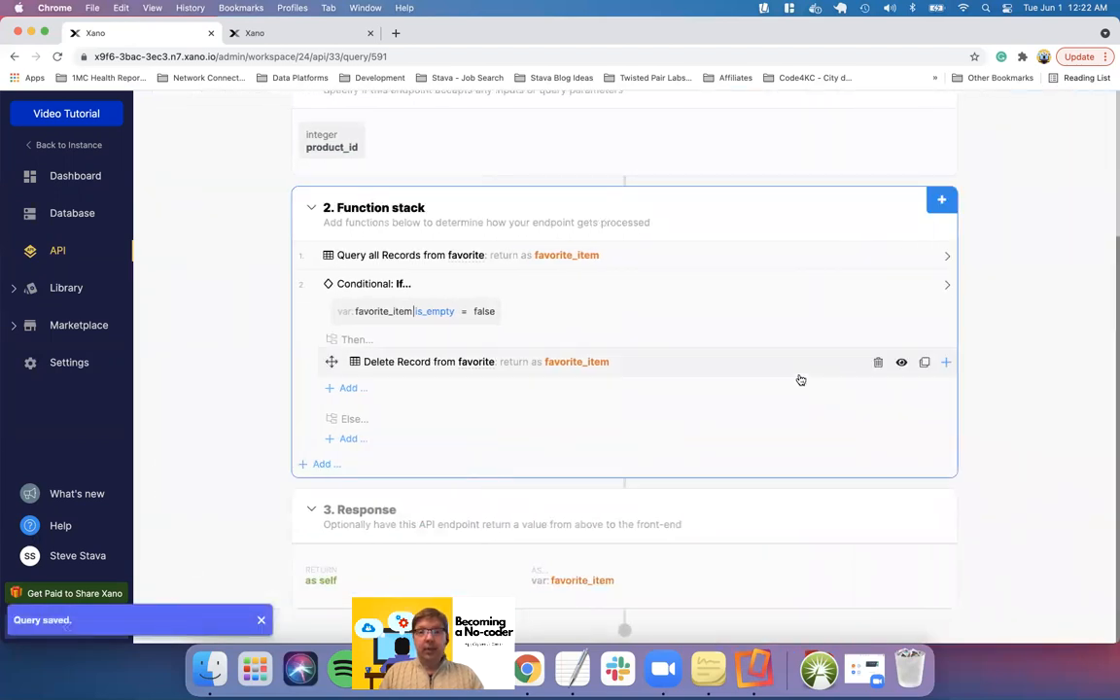
Refresh the favorite table in the other browser tab, check its records, and return to the DELETE endpoint
scroll(798, 379, up, 3)
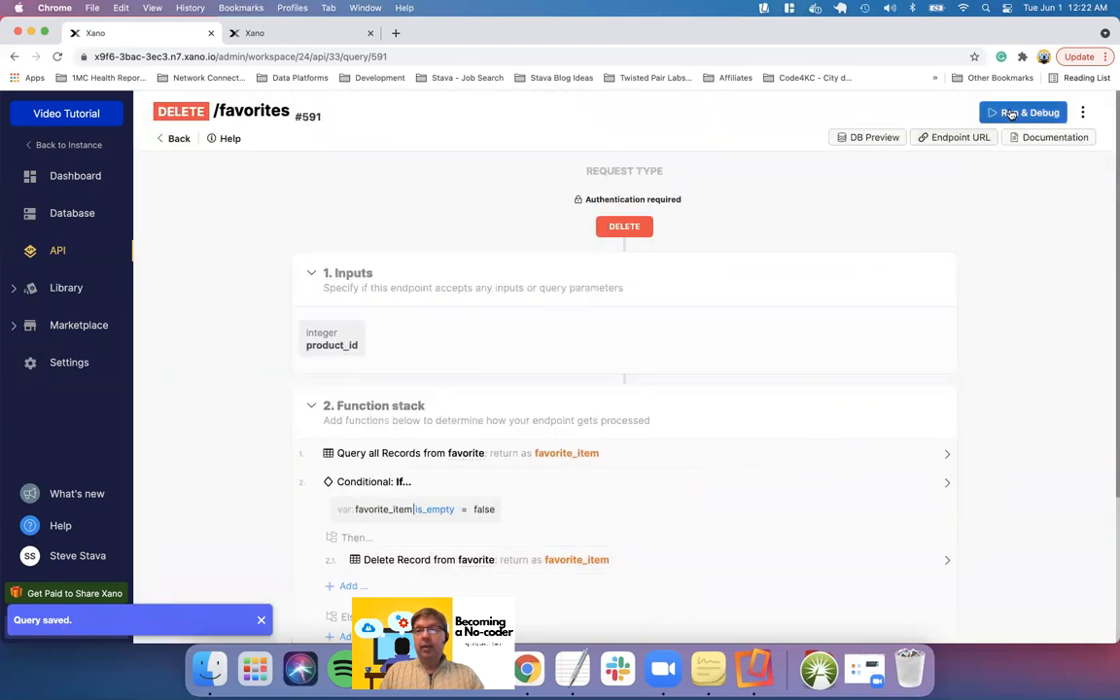
click(272, 33)
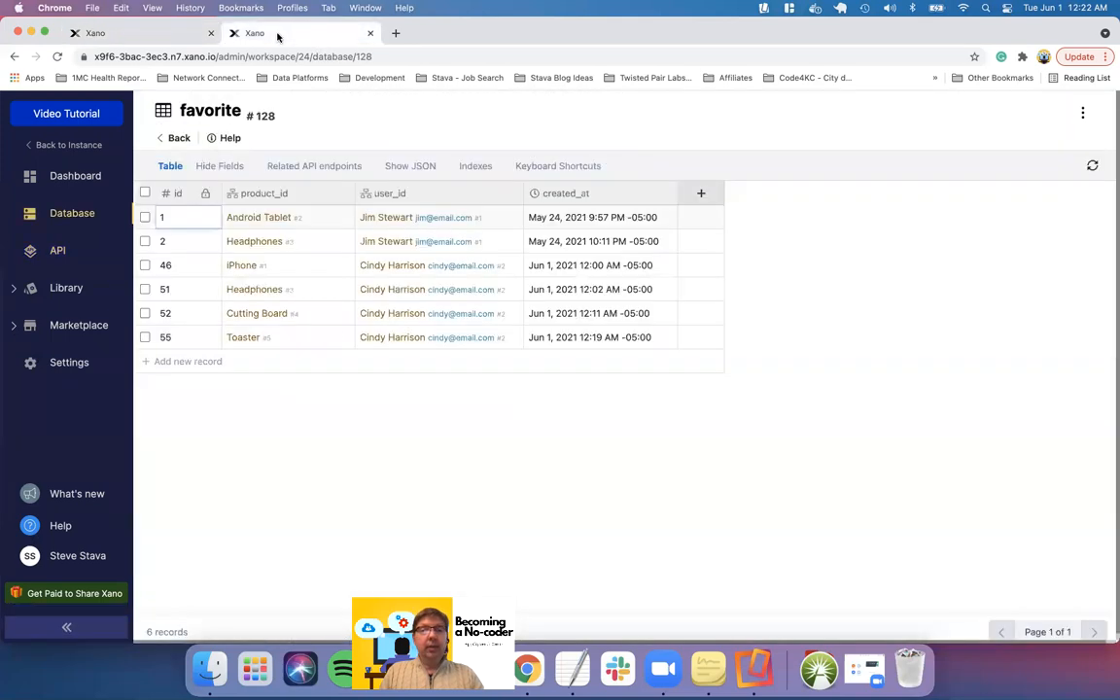
click(1092, 167)
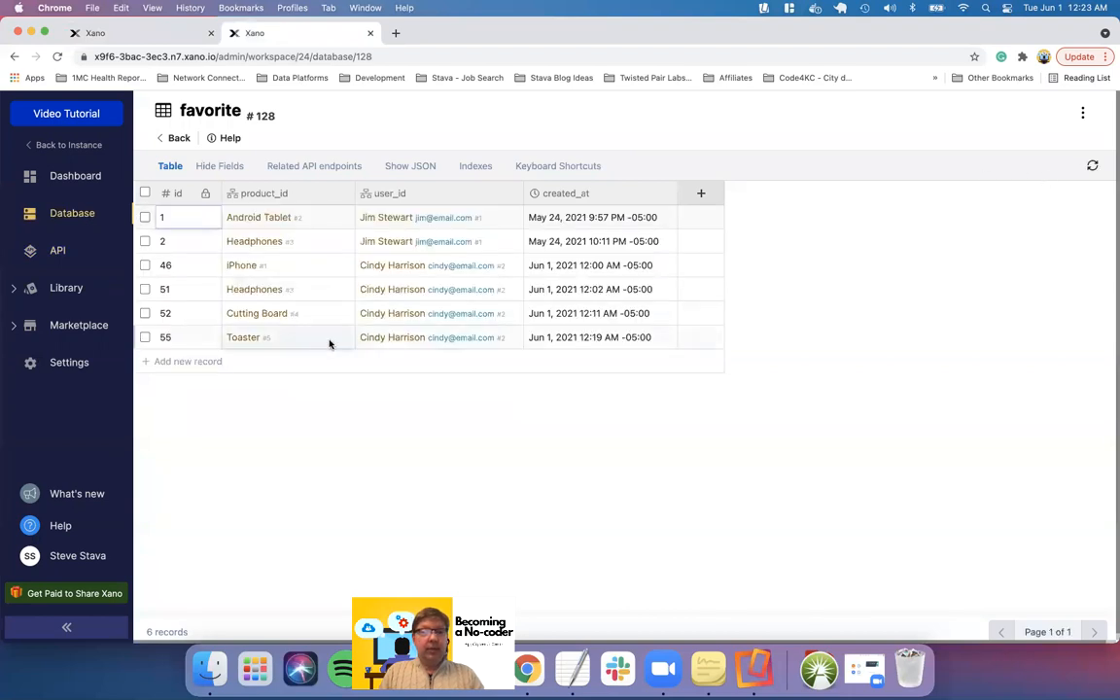
click(156, 33)
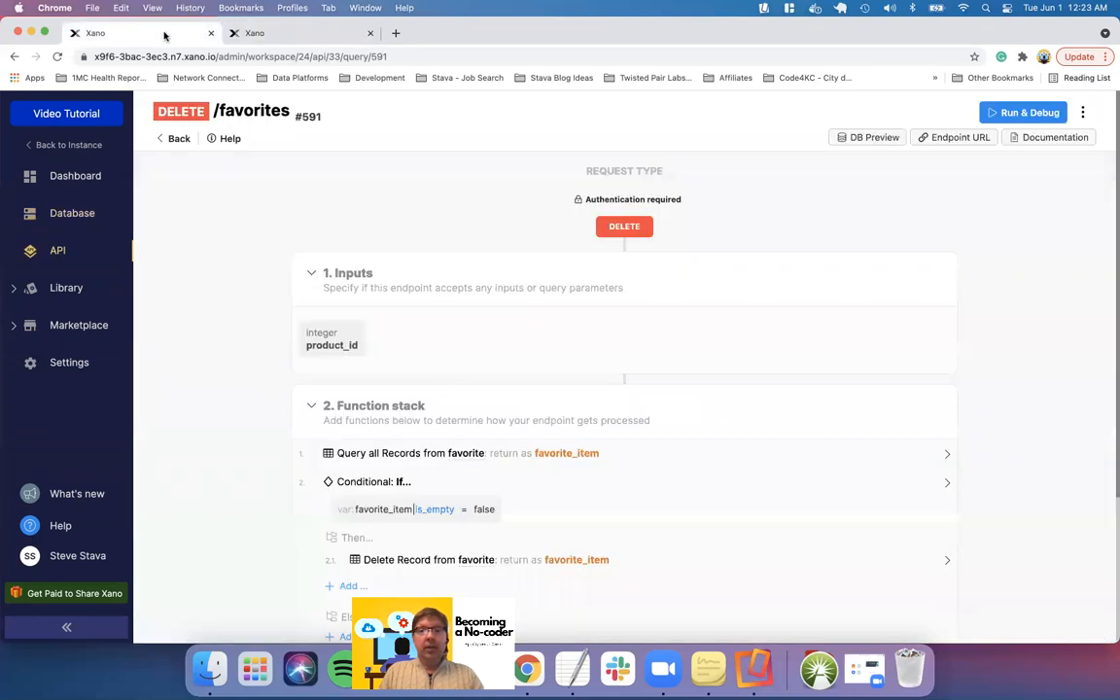
Run the DELETE /favorites endpoint in Run & Debug with product_id set to 5
click(1016, 113)
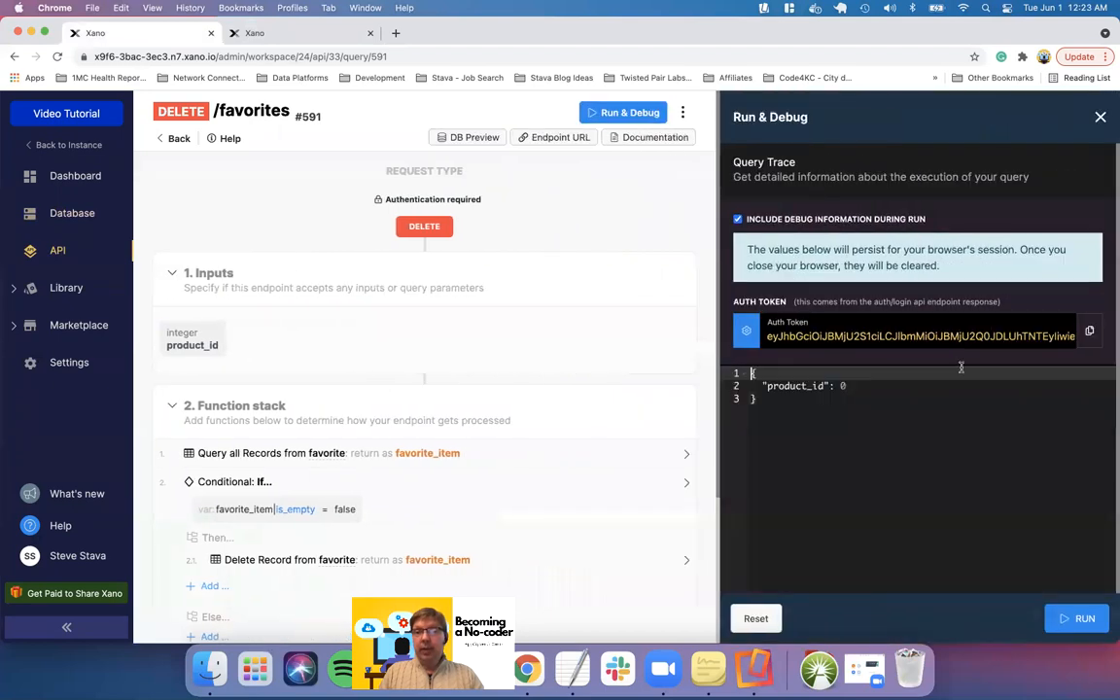
click(881, 388)
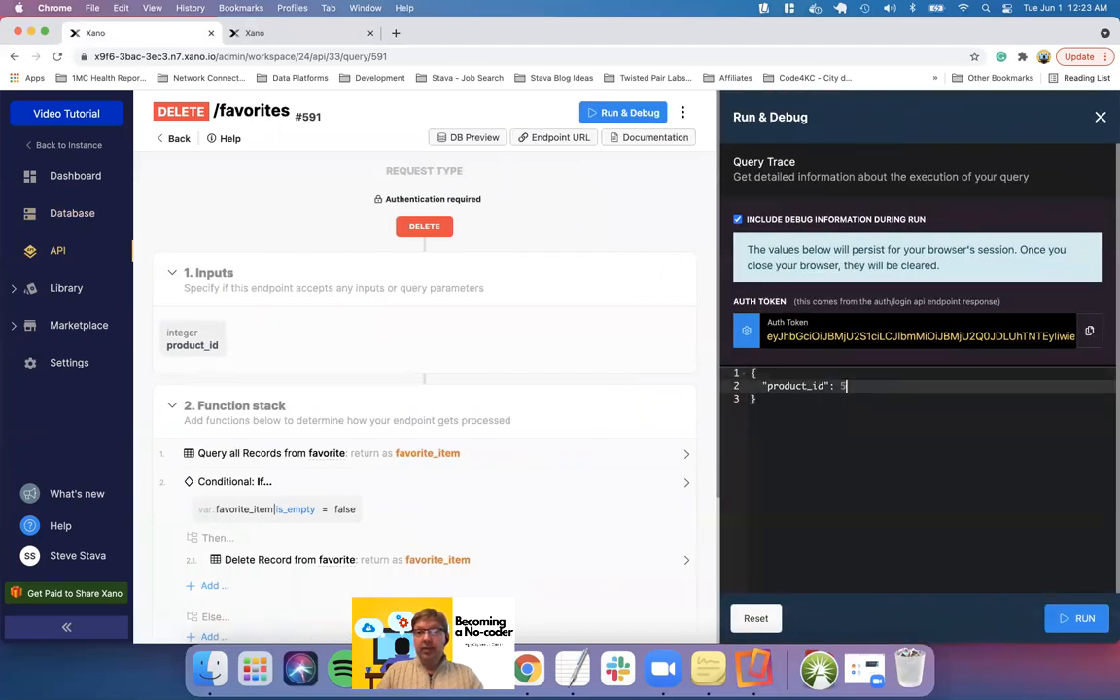
click(1074, 619)
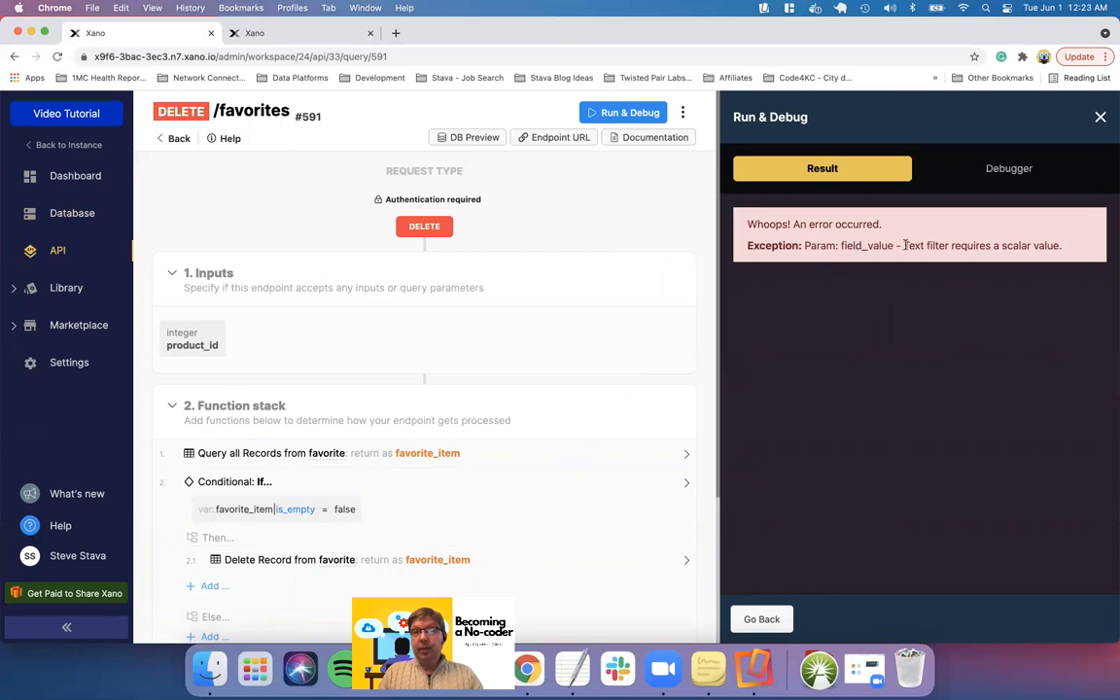
Examine the debugger trace for the Delete Record and Conditional functions, including the value held by the favorite_item variable
click(1017, 170)
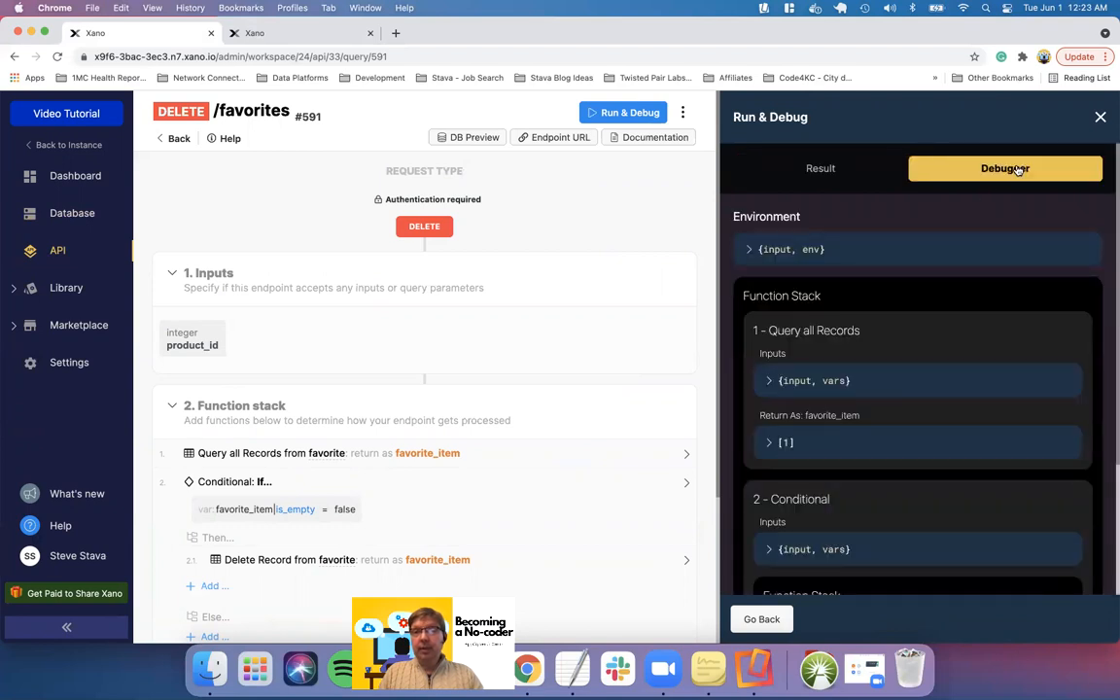
scroll(1015, 400, down, 3)
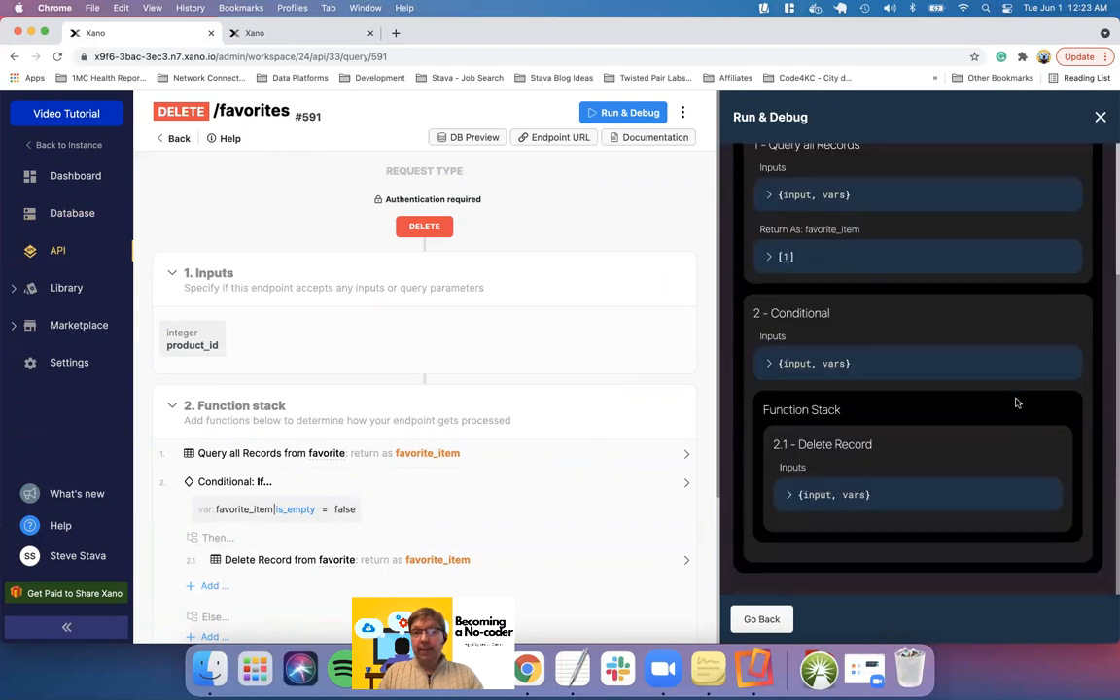
click(799, 497)
scroll(792, 498, down, 1)
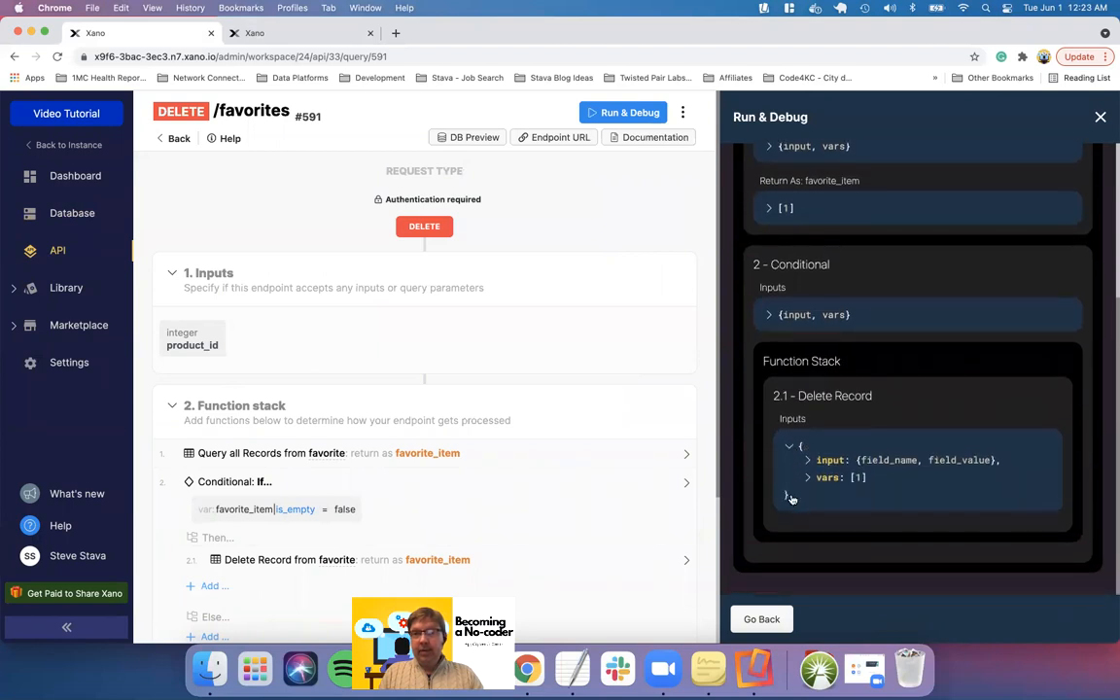
click(807, 481)
scroll(807, 480, down, 1)
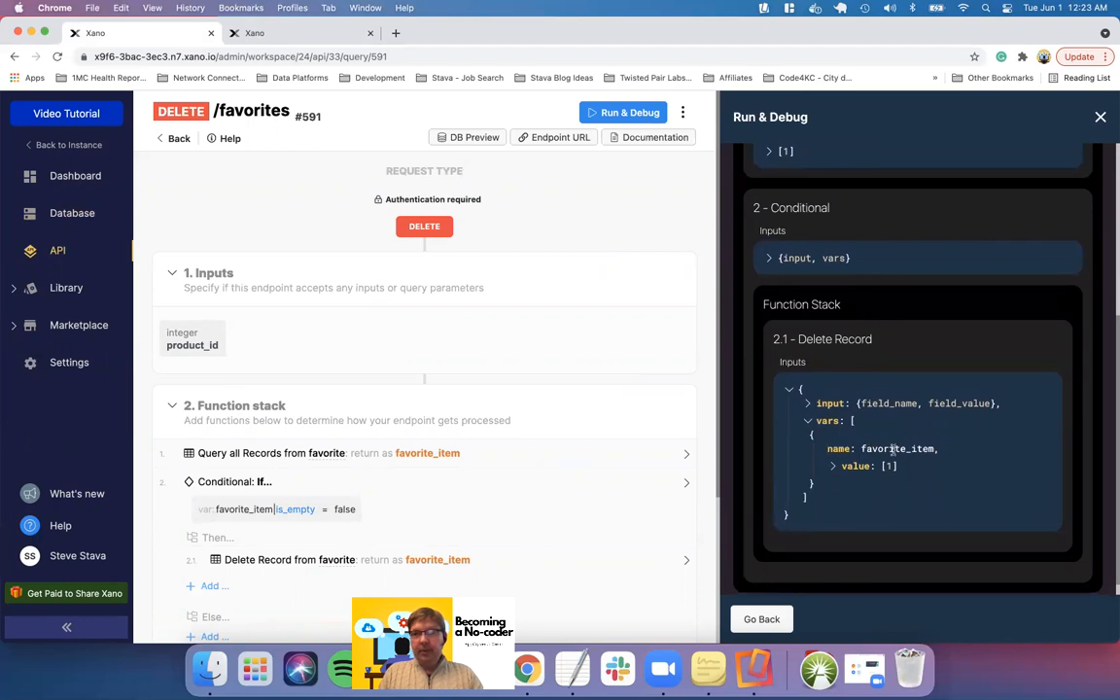
scroll(833, 393, up, 2)
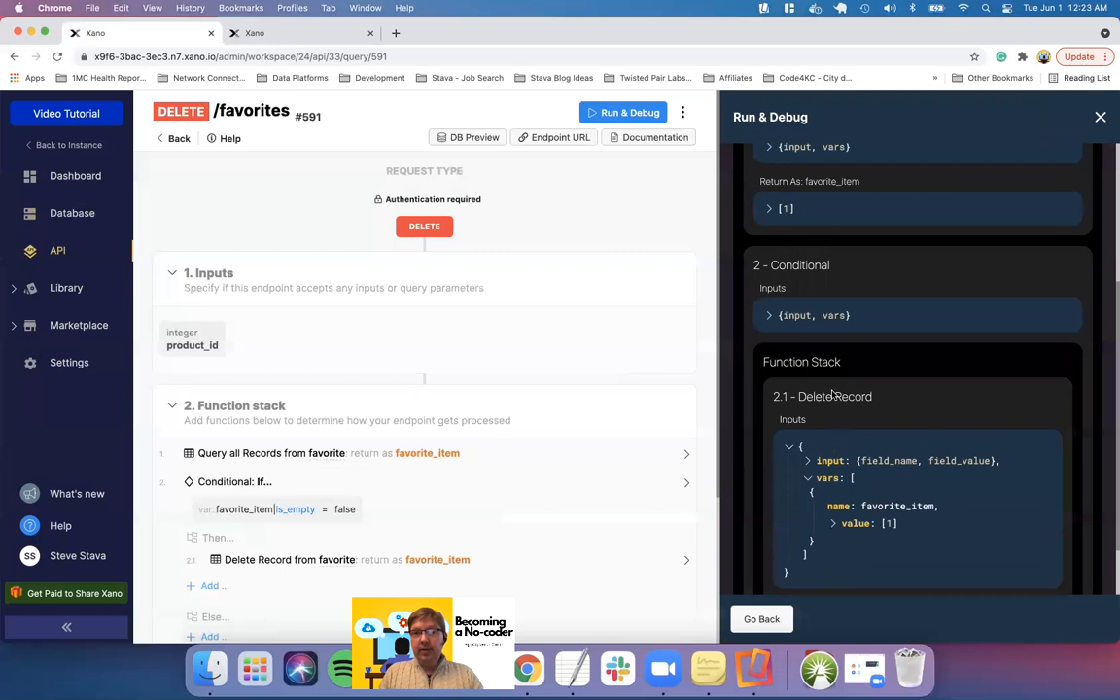
click(768, 329)
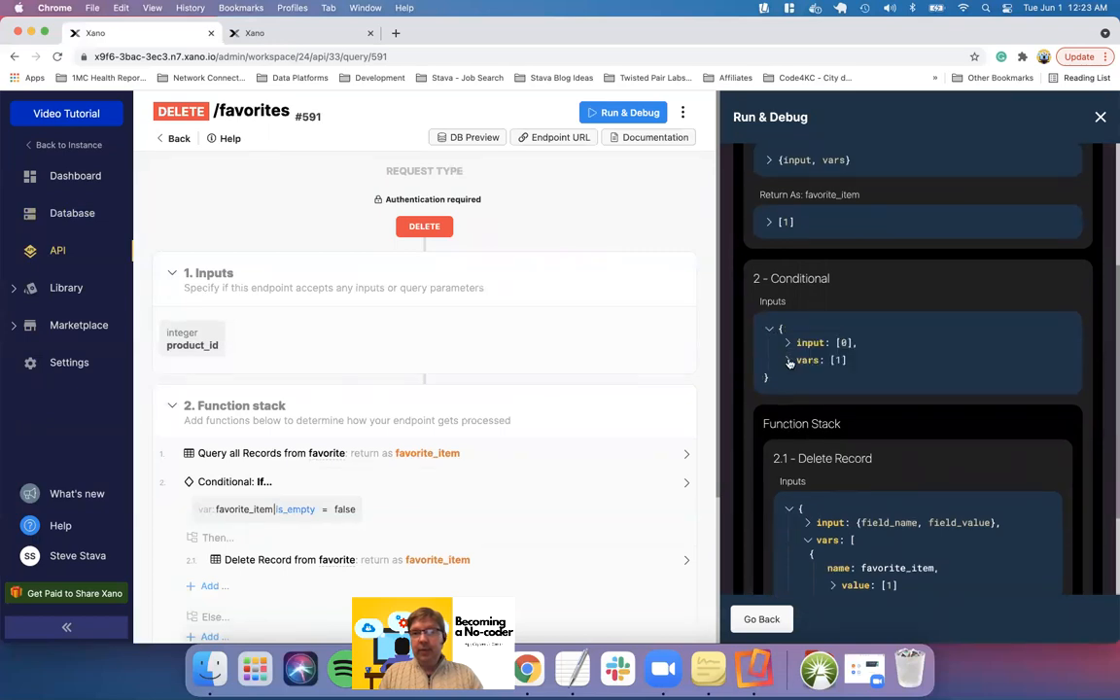
click(789, 361)
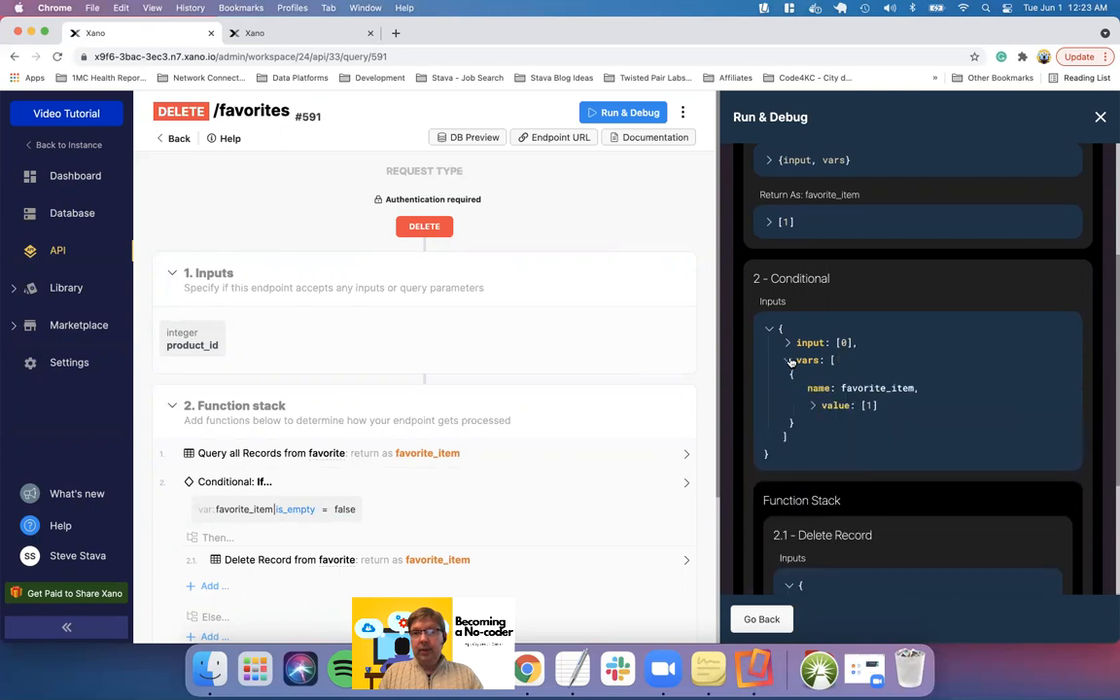
click(814, 406)
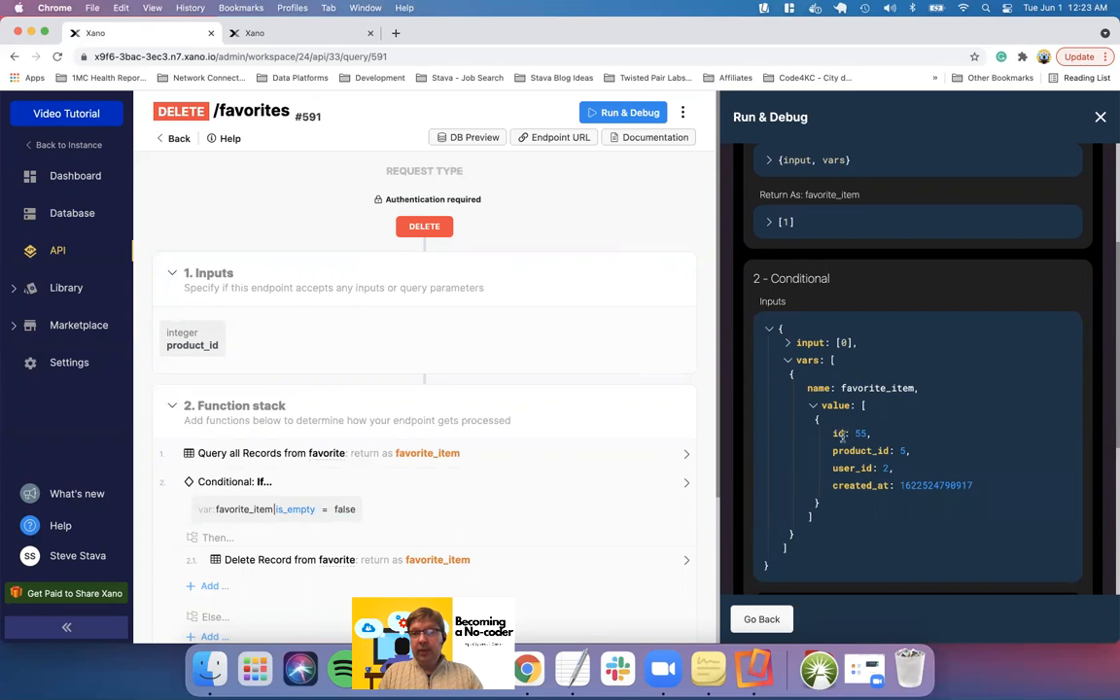
scroll(856, 443, down, 5)
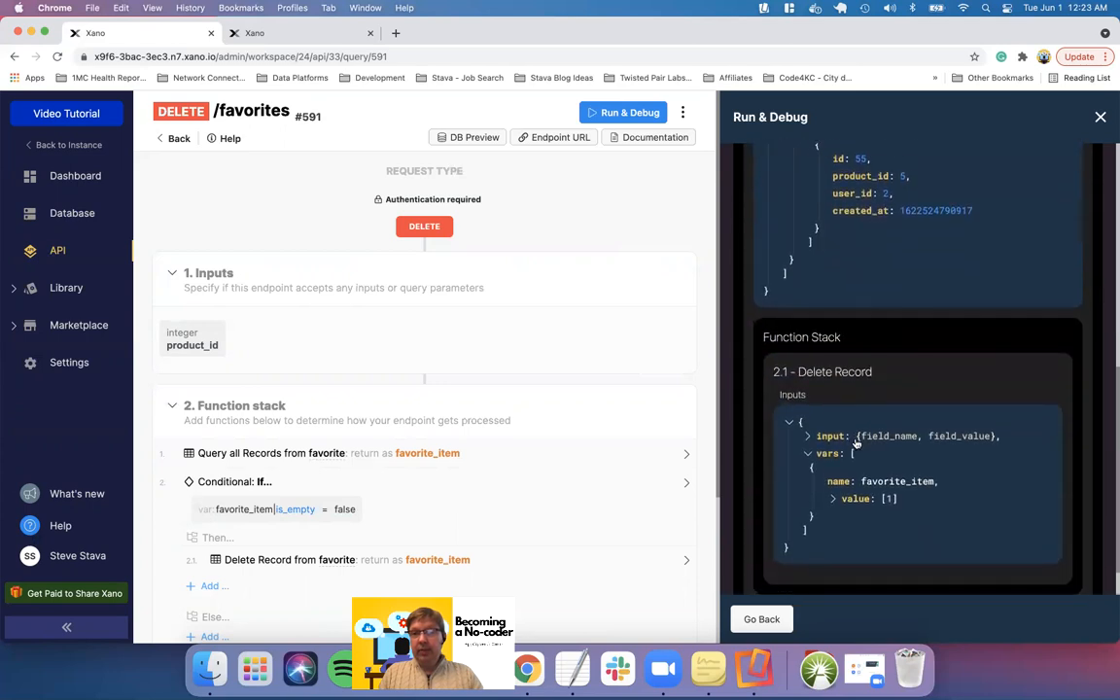
scroll(857, 442, up, 2)
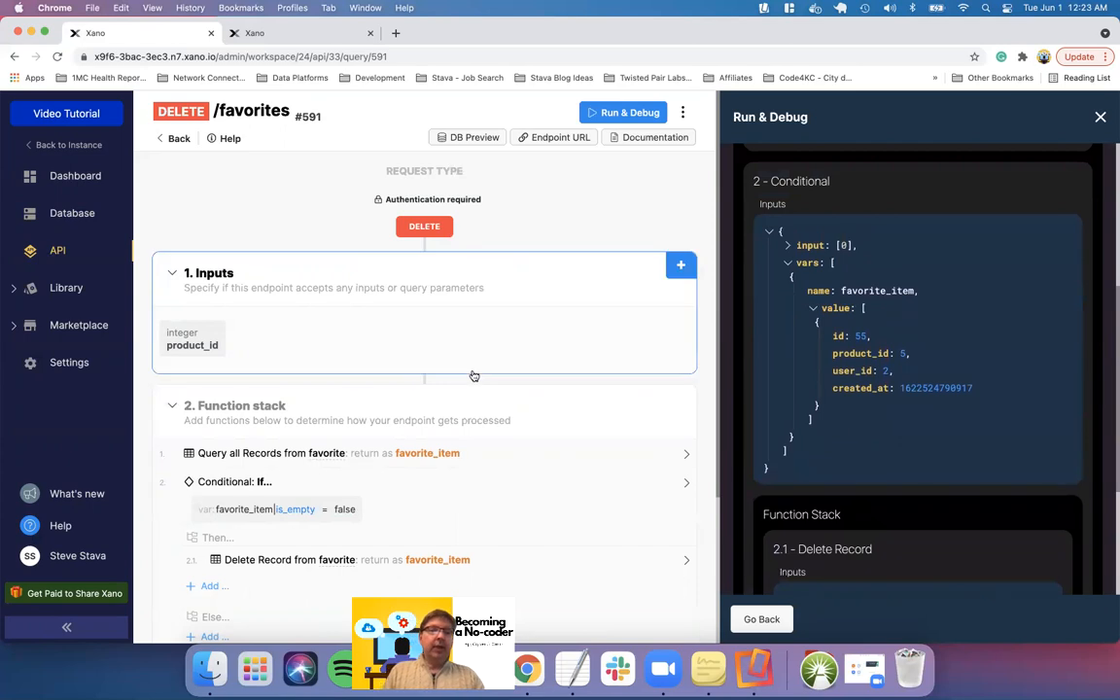
Change the favorite query's return type to single, and save both the return configuration and the query
click(443, 453)
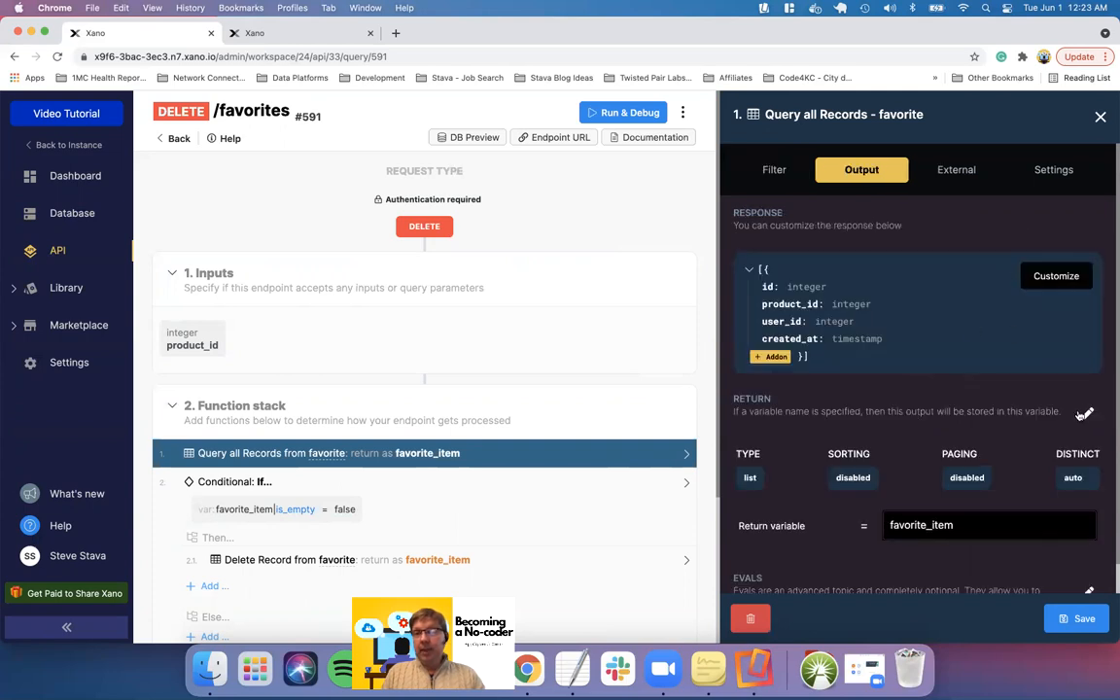
click(1086, 413)
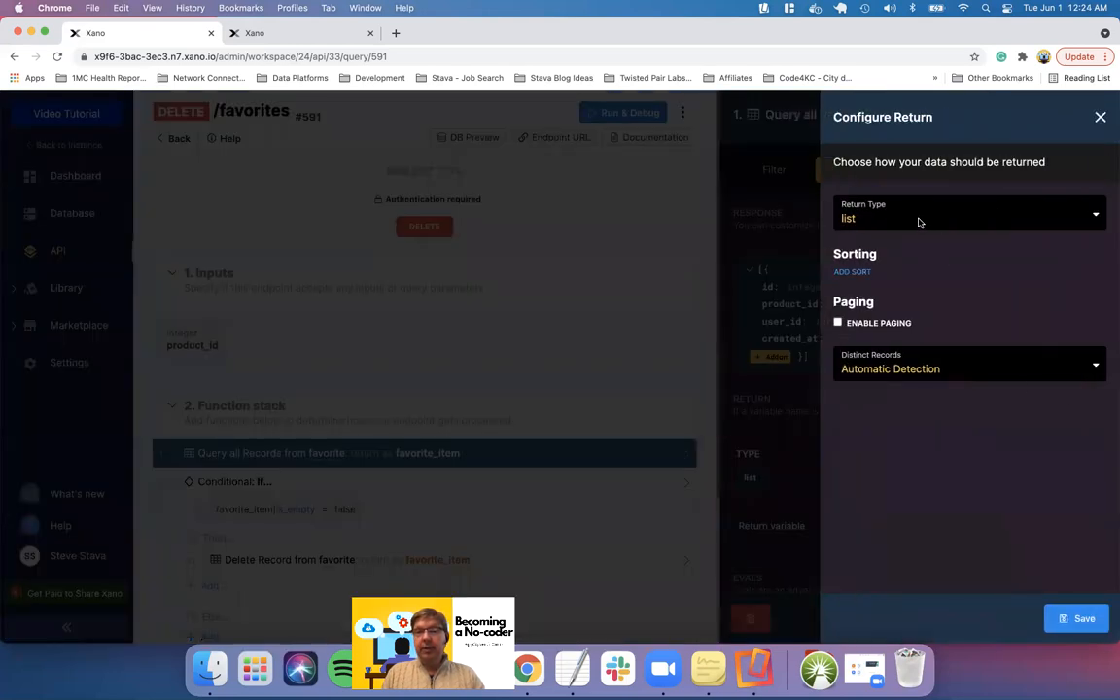
click(919, 223)
click(887, 193)
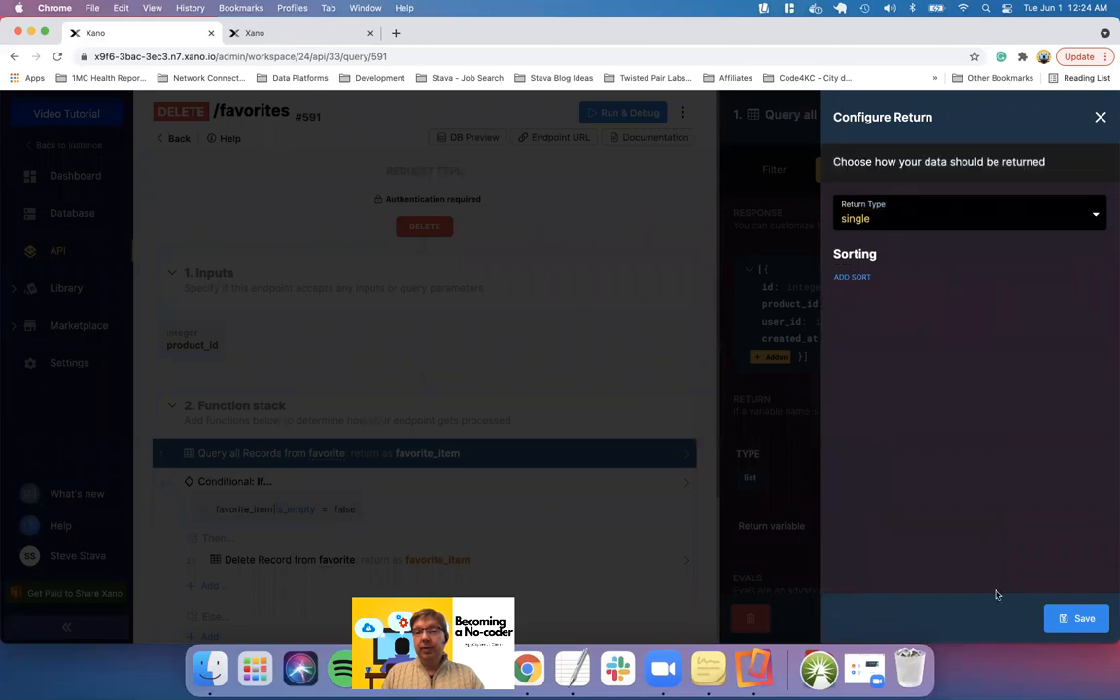
click(1080, 618)
click(1082, 619)
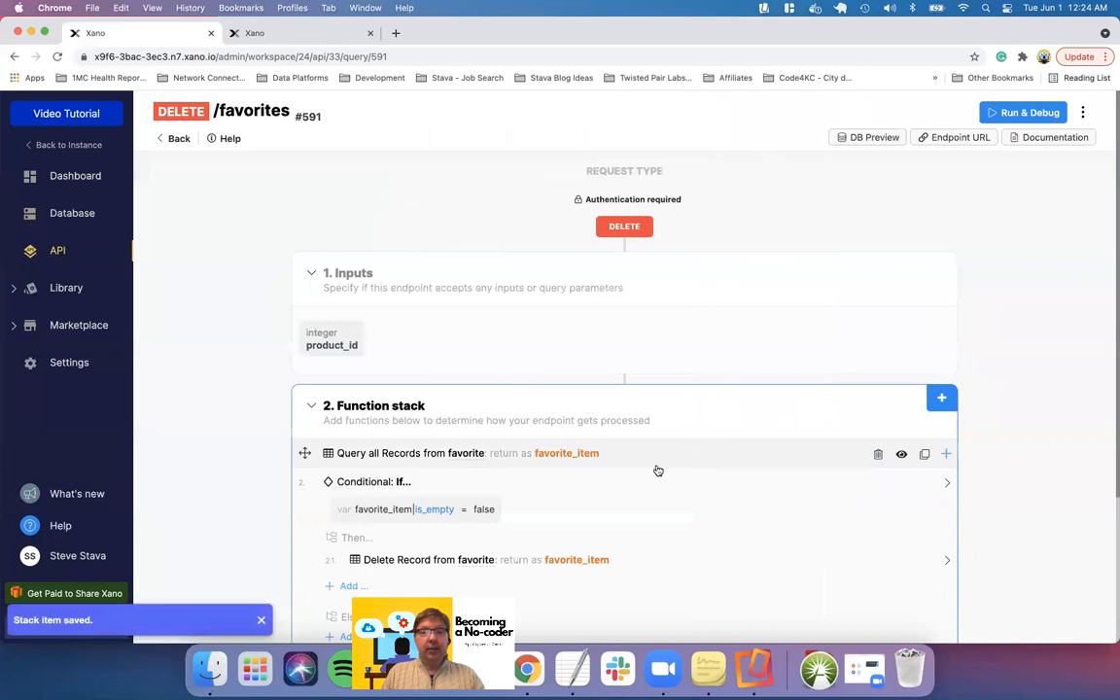
scroll(658, 471, down, 4)
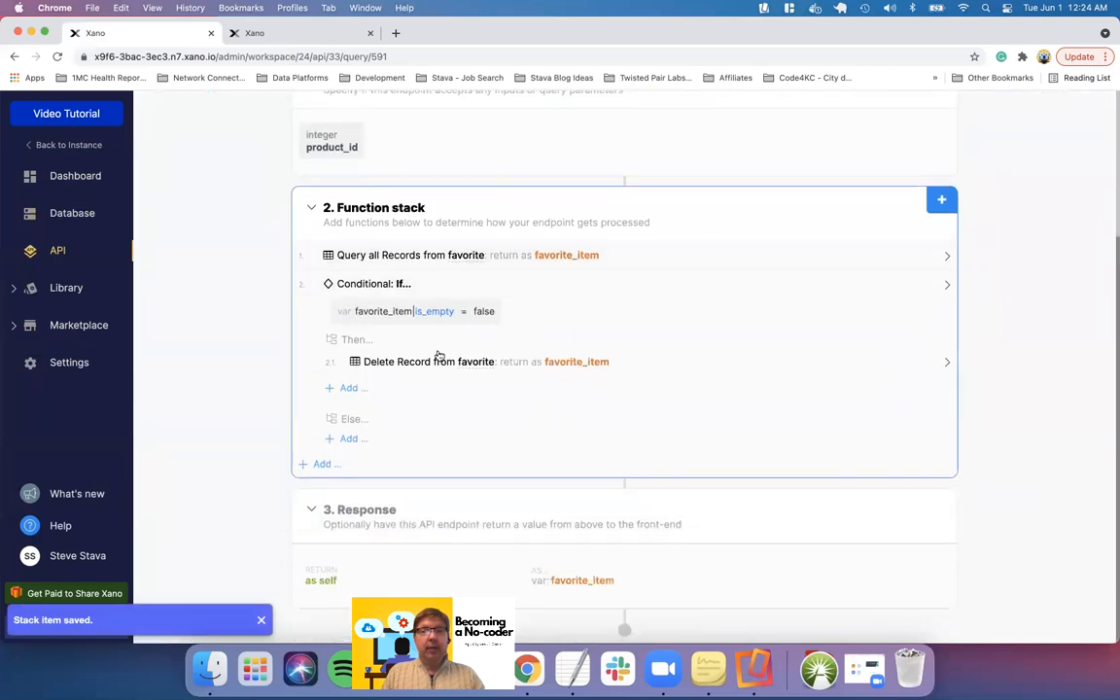
Save the Delete Record function with favorite_item.id as its field_value, and run the DELETE /favorites endpoint with product_id 5
click(439, 362)
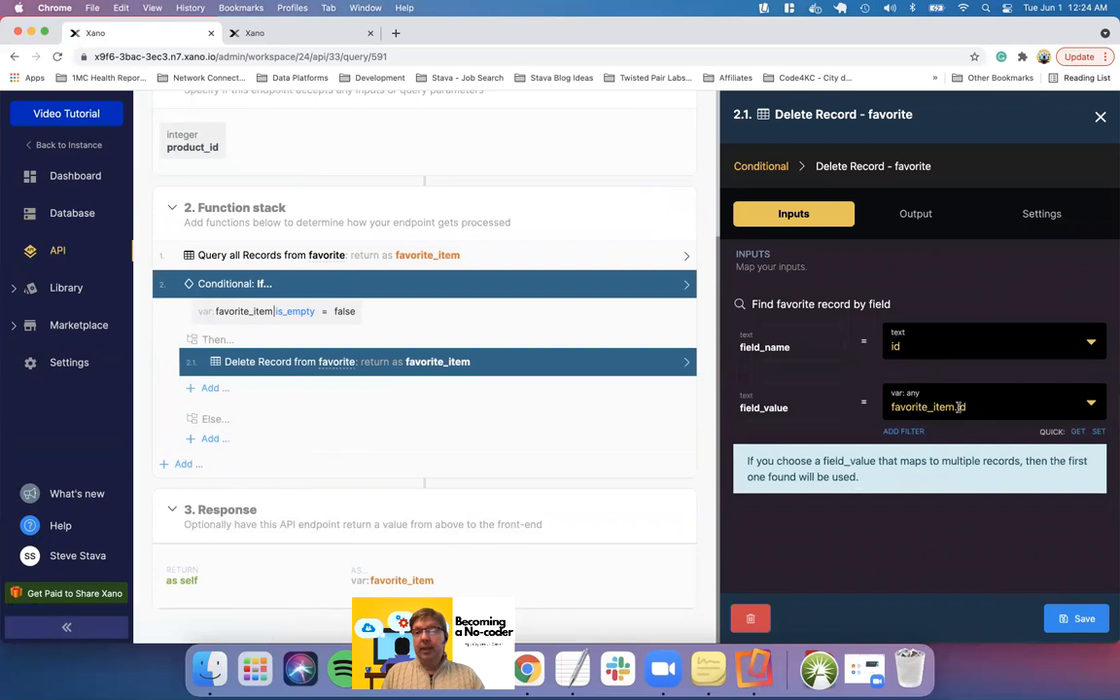
click(1076, 619)
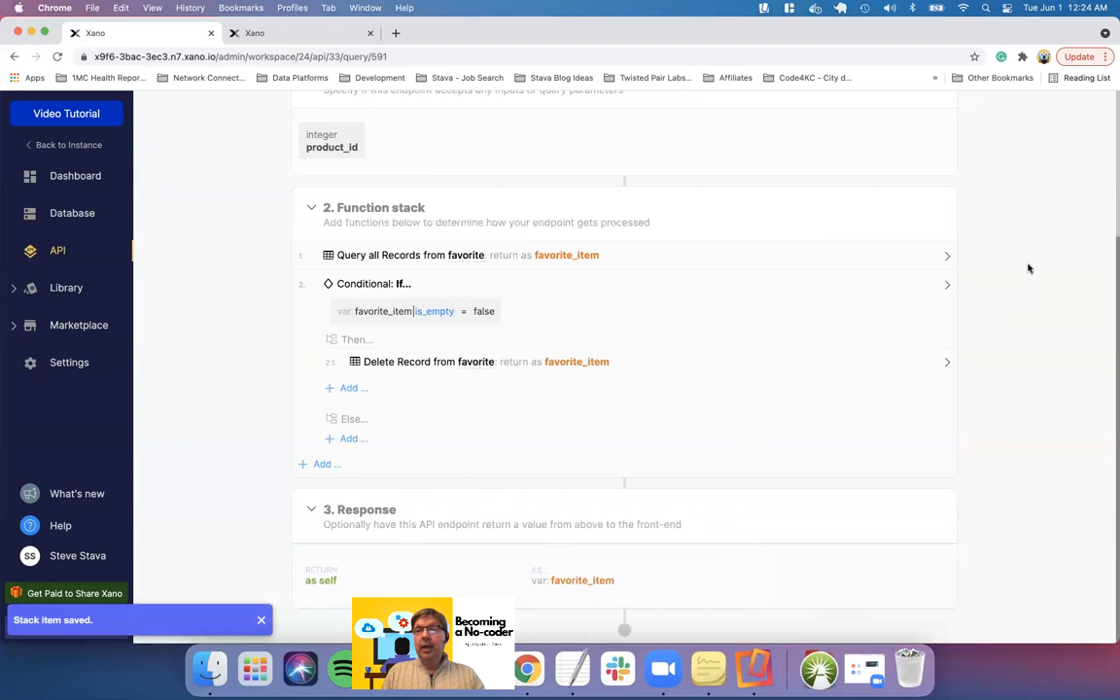
scroll(1029, 268, up, 5)
click(1018, 110)
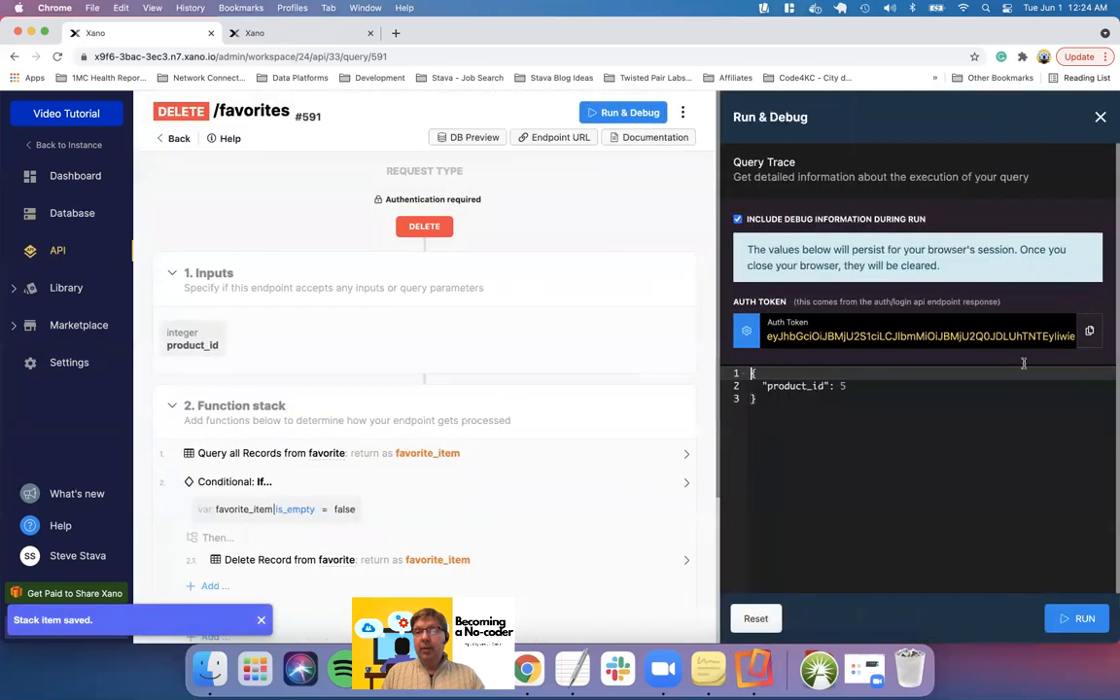
click(1070, 620)
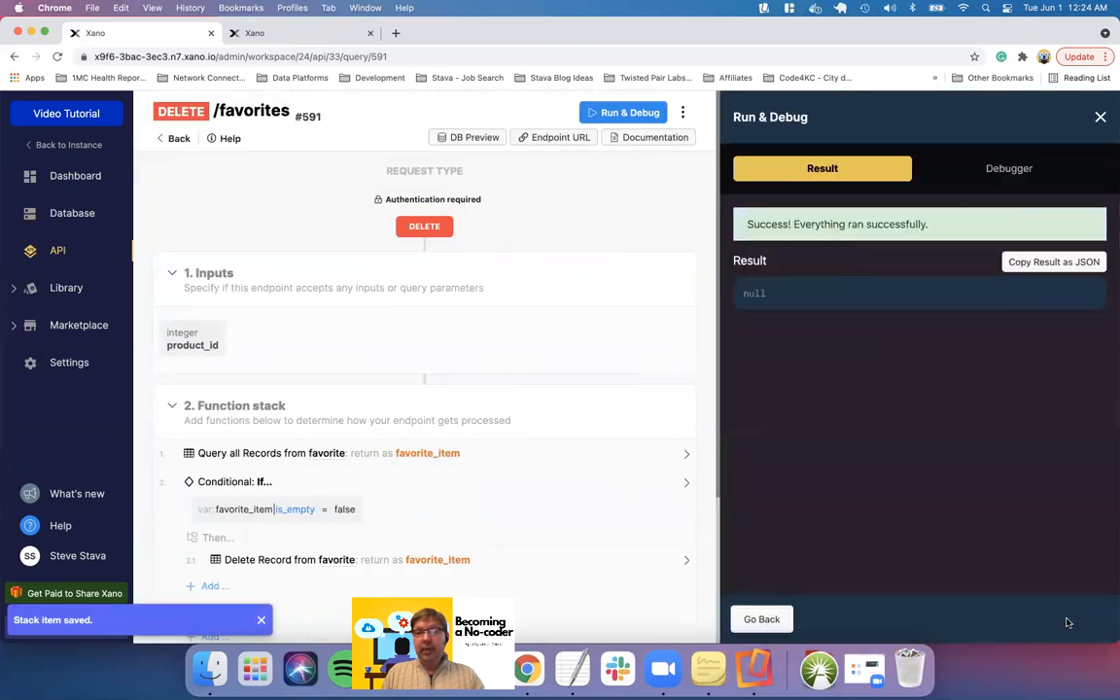
Refresh the favorite table to check whether the Toaster record was deleted, and return to the DELETE endpoint
click(253, 33)
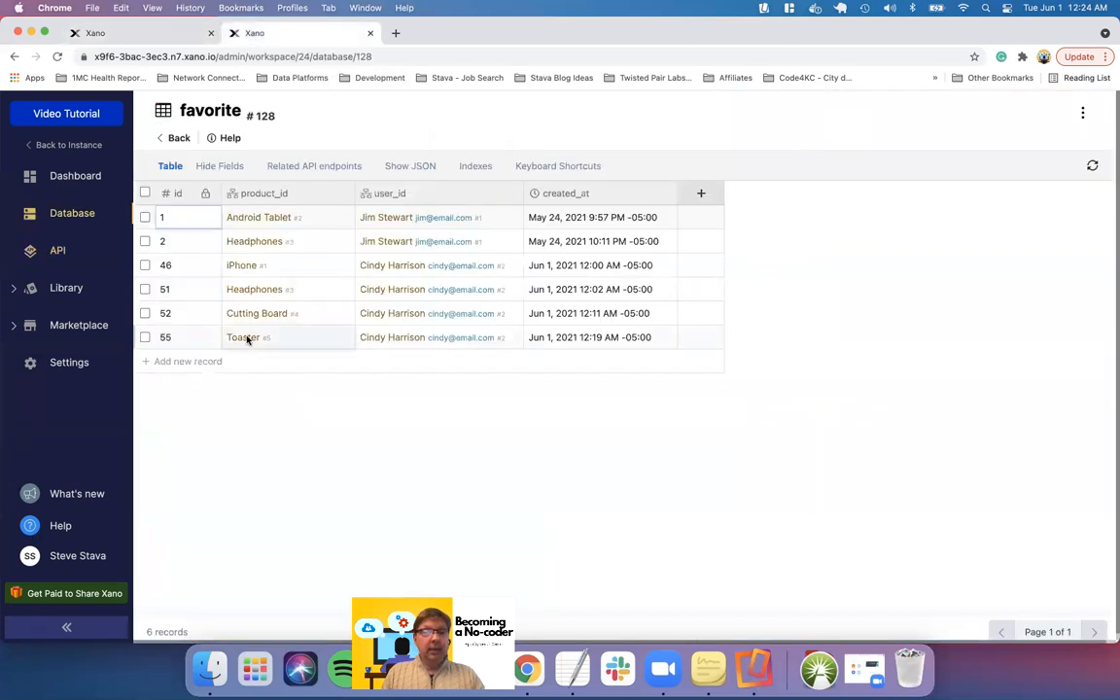
click(1092, 166)
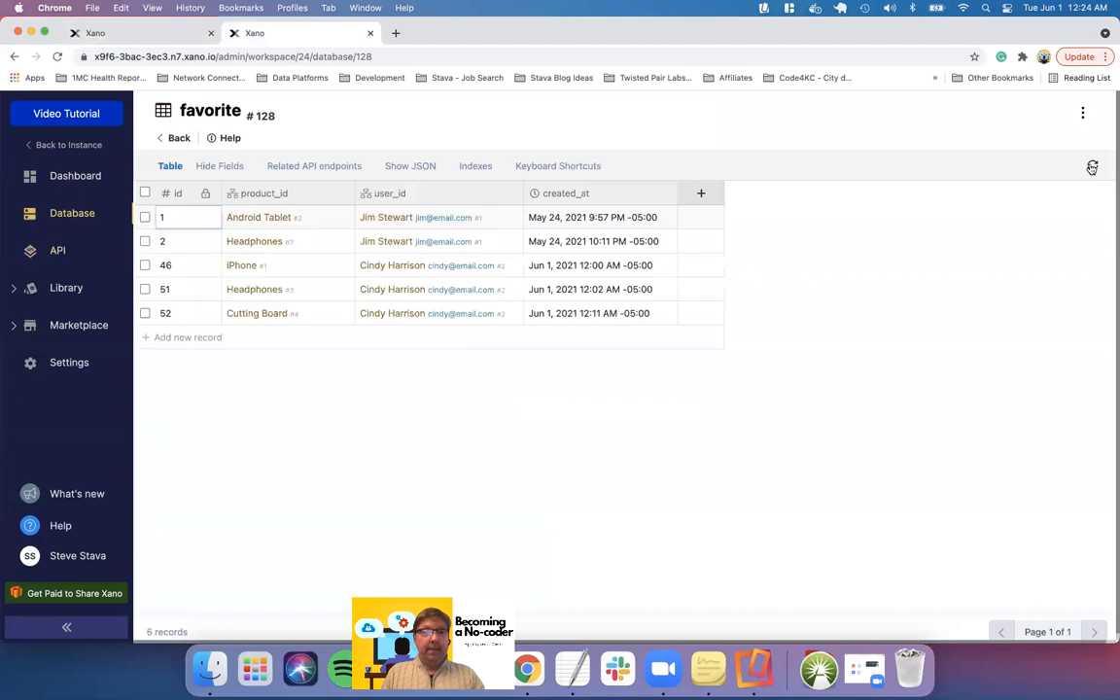
click(155, 35)
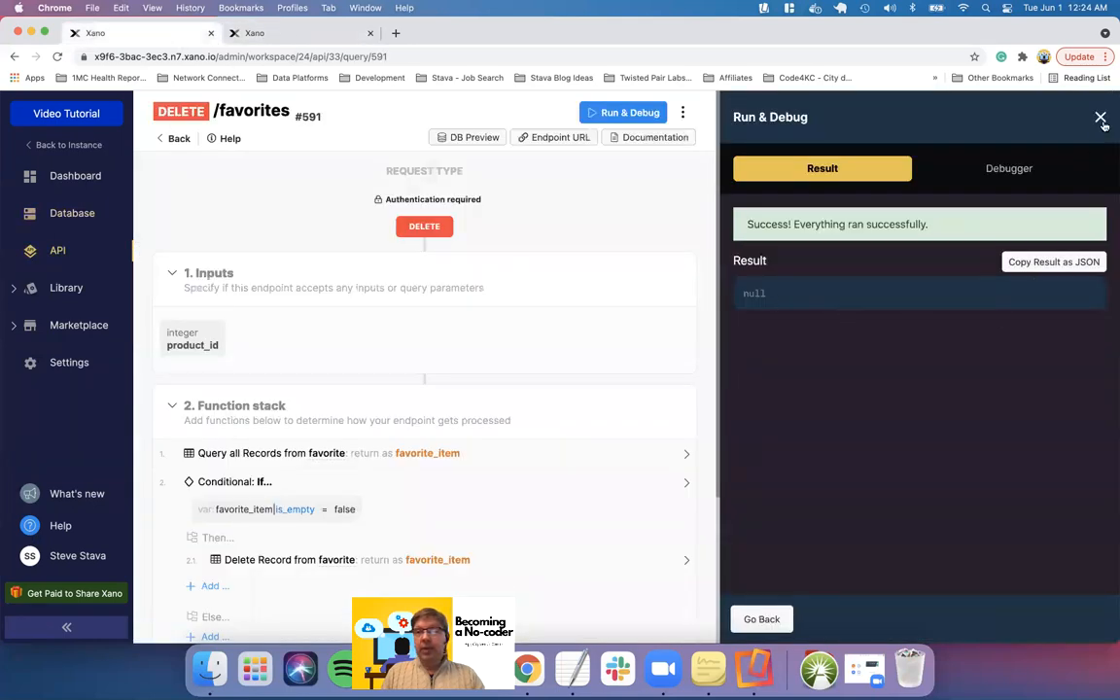
Rerun the DELETE /favorites endpoint with product_id 5 and check the refreshed favorite table
click(762, 619)
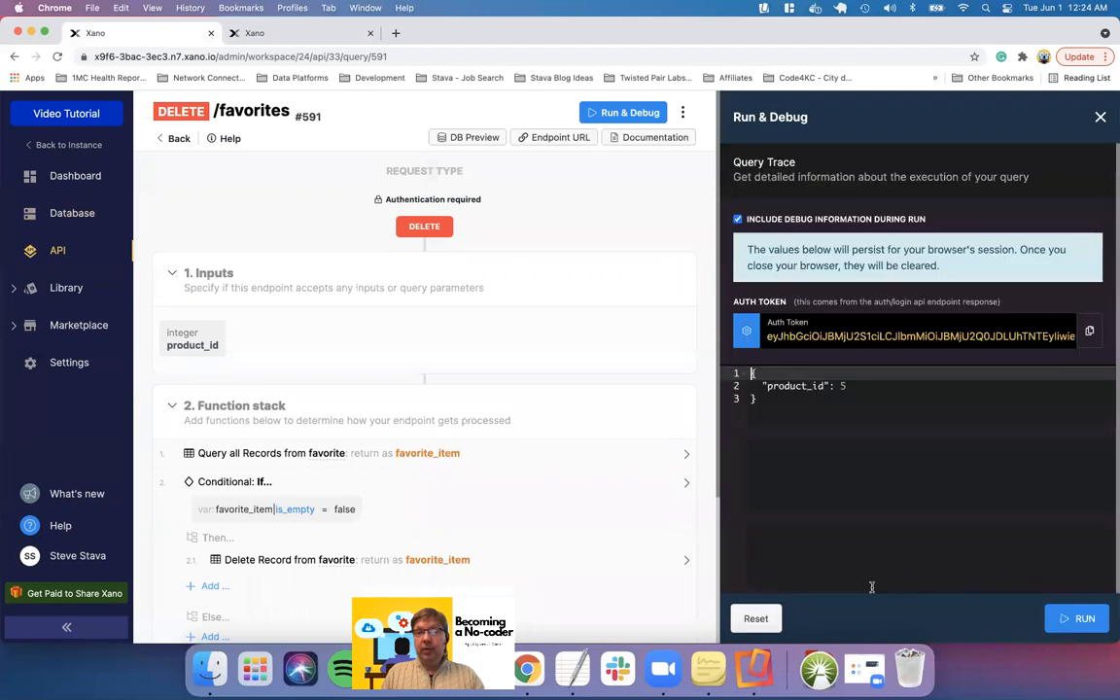
click(1076, 619)
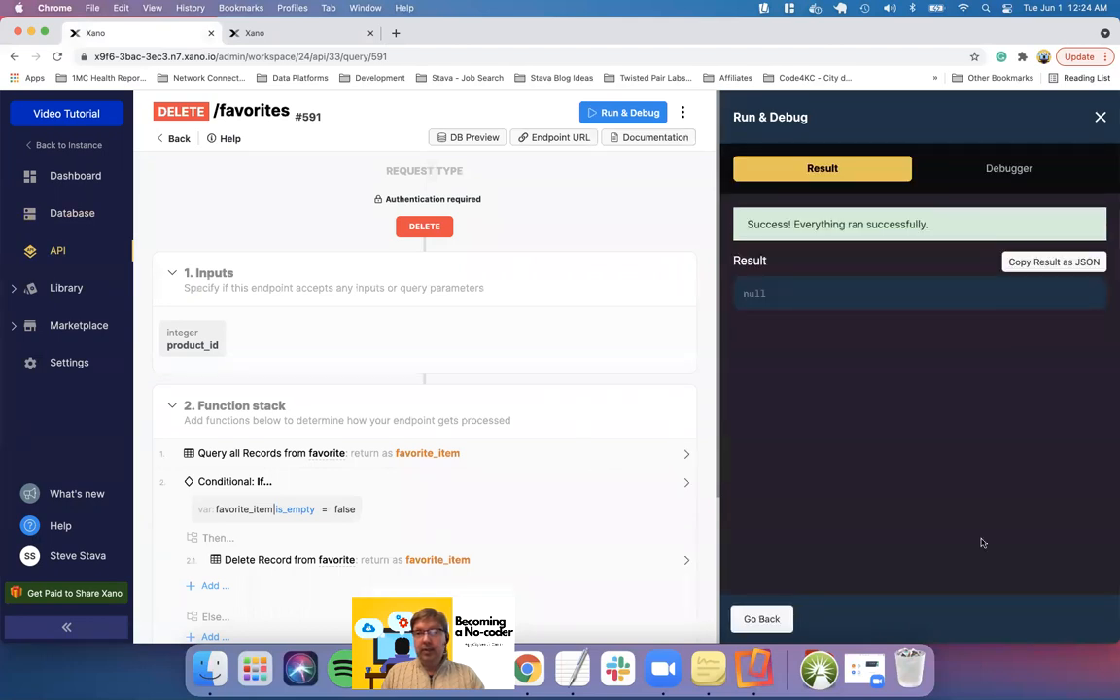
scroll(595, 461, down, 5)
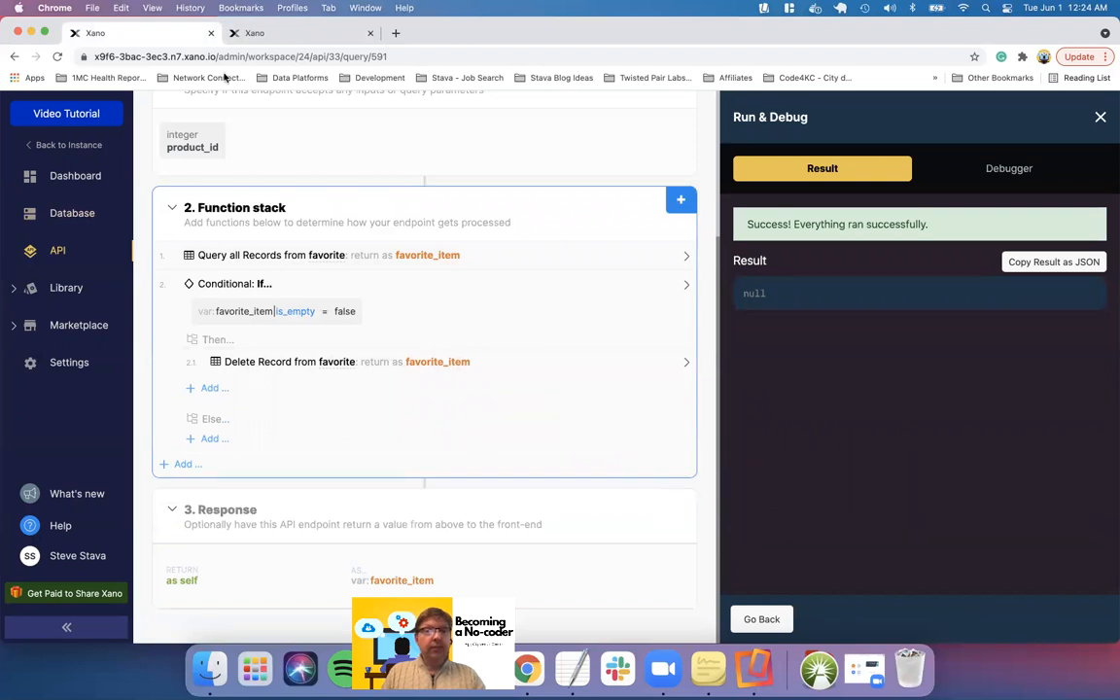
click(257, 35)
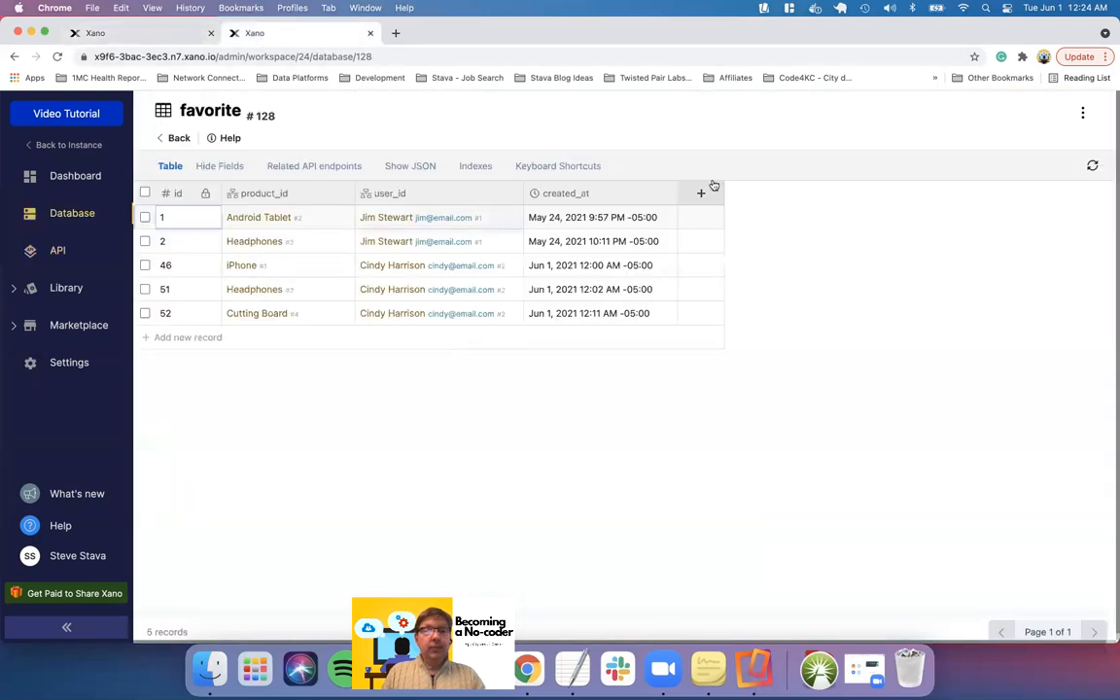
click(1092, 166)
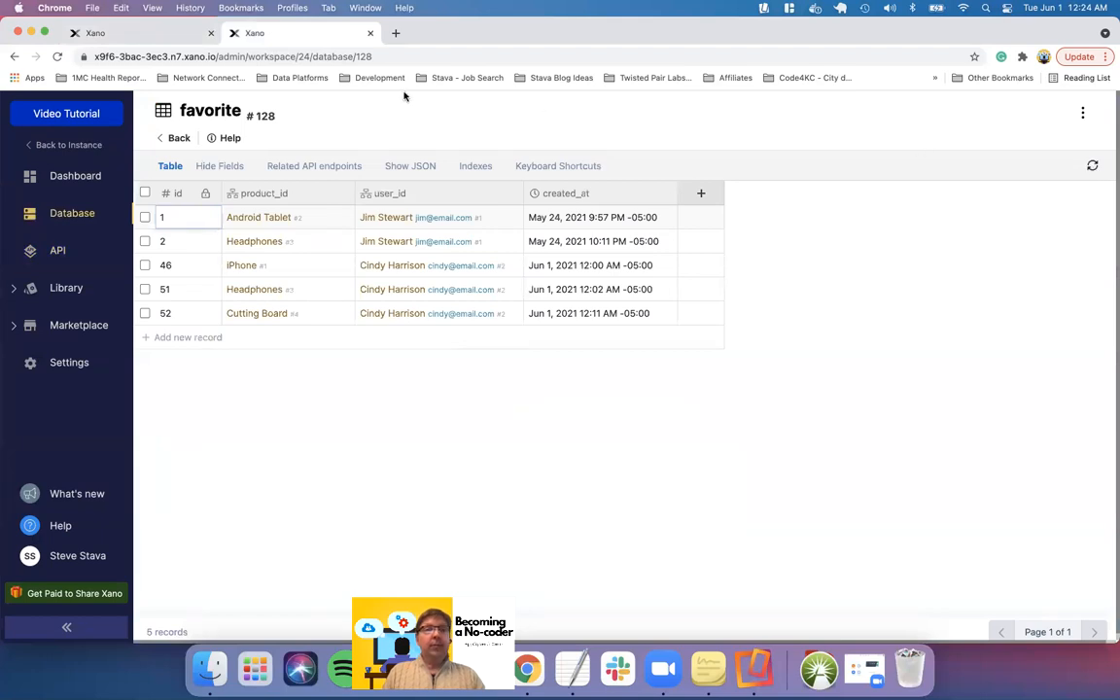
click(146, 35)
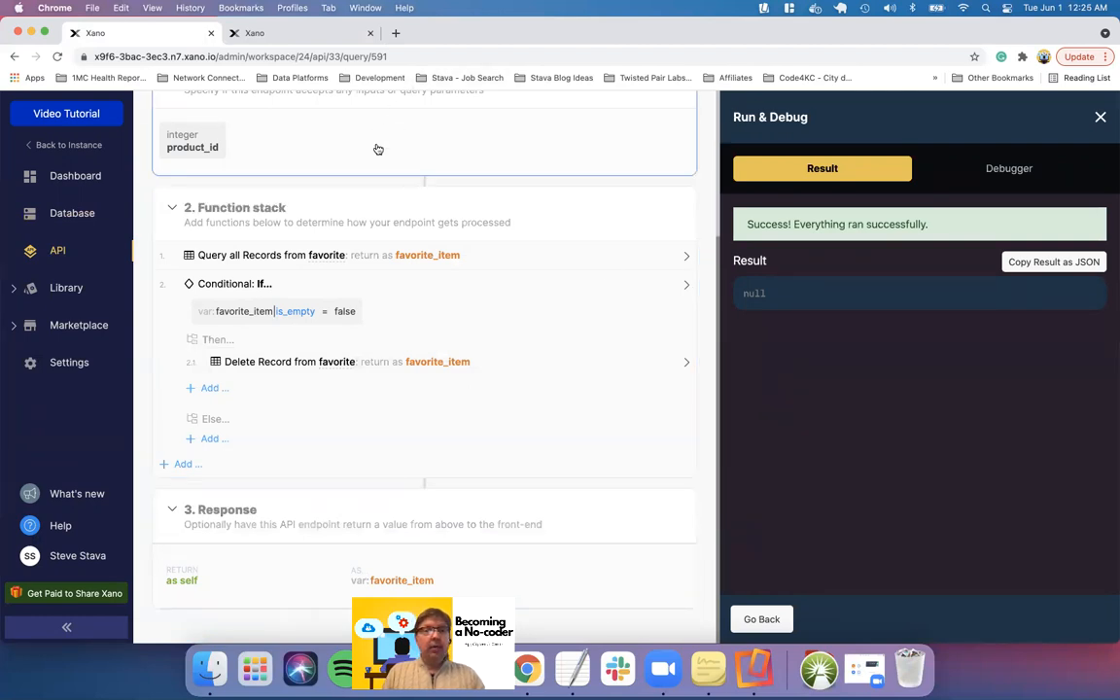
Return from the DELETE /favorites endpoint to the Default API group's endpoint list
scroll(346, 218, up, 3)
scroll(321, 199, up, 1)
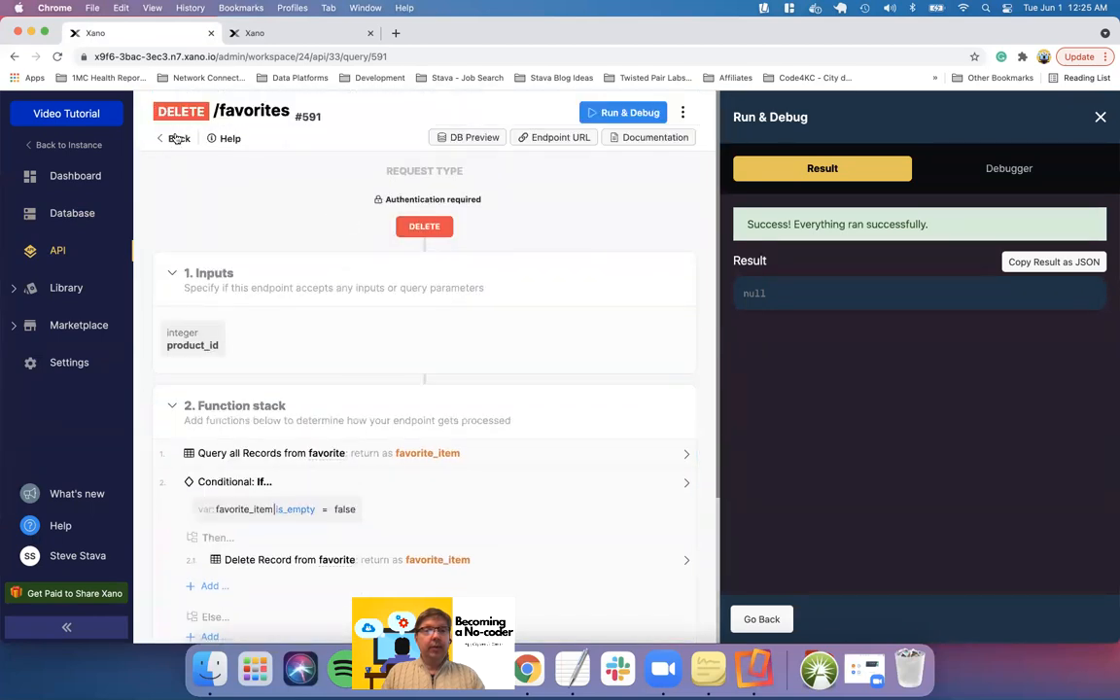
click(177, 138)
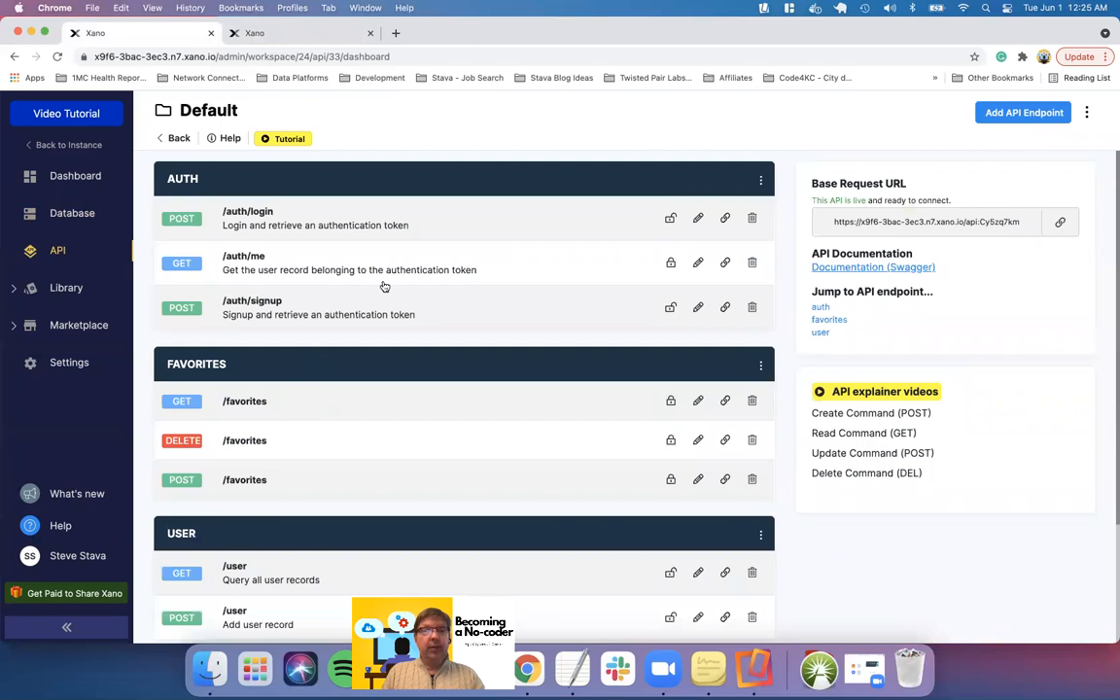
Switch to the Video Tutorial App in AppGyver and add a REST API direct integration data resource
key(ctrl+Right)
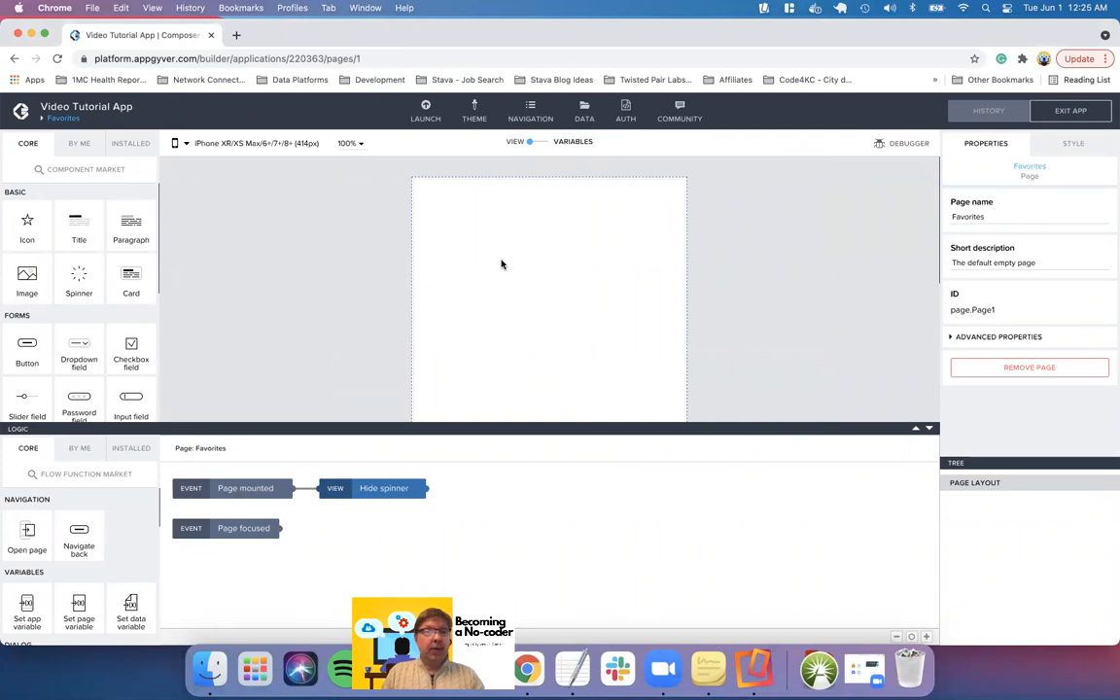
click(585, 112)
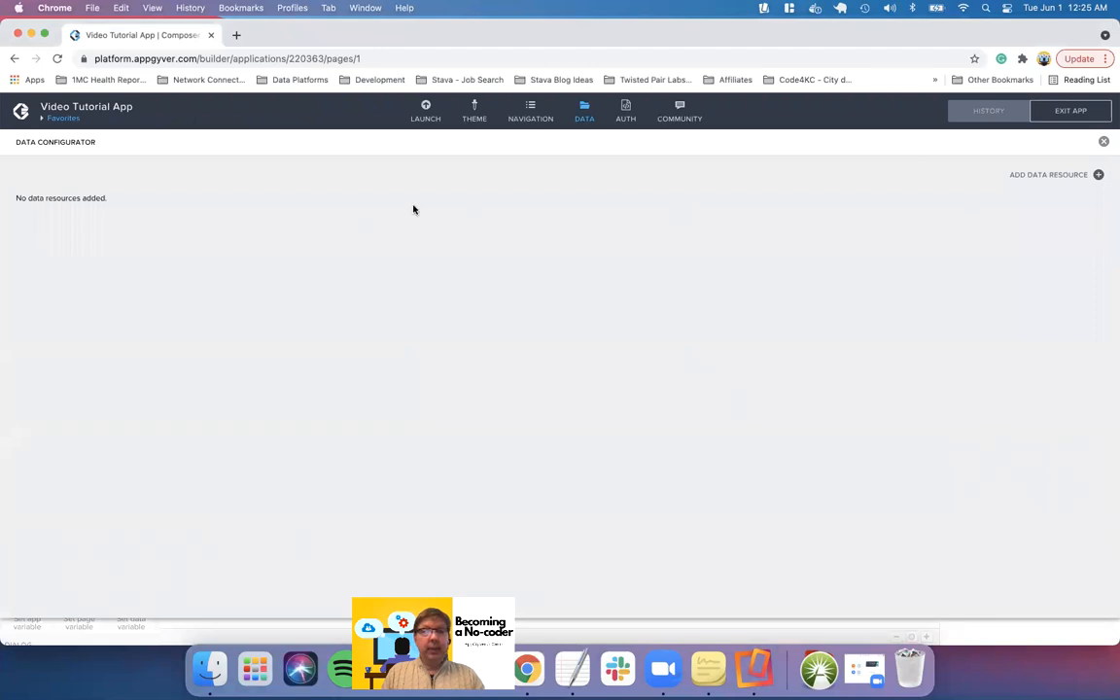
click(1099, 174)
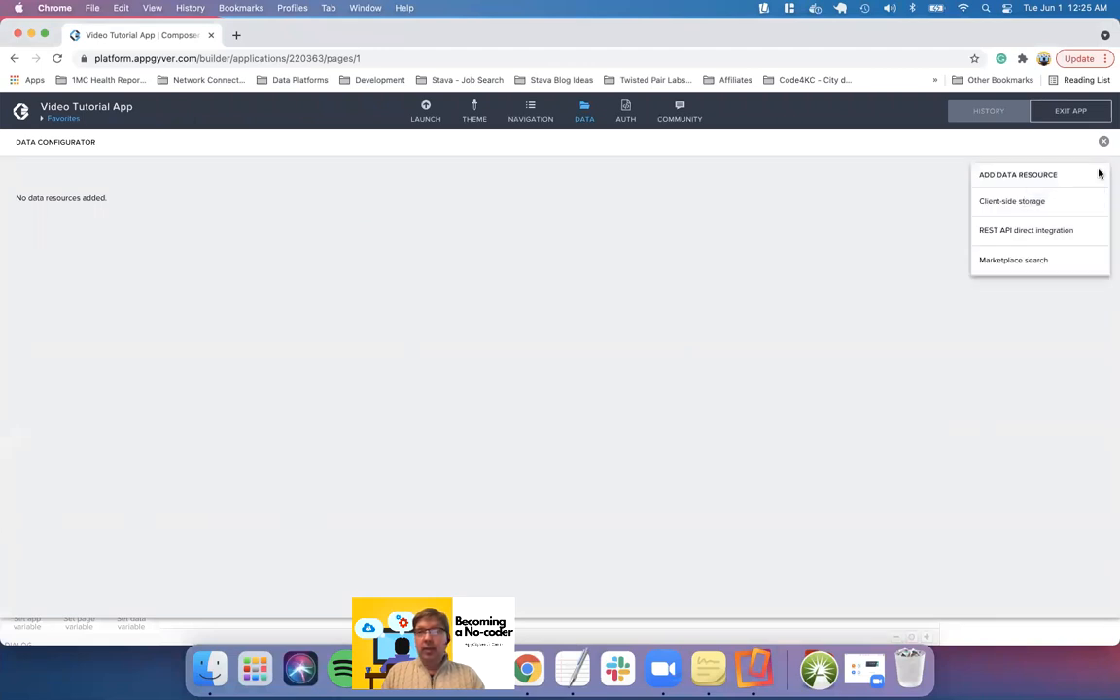
click(902, 231)
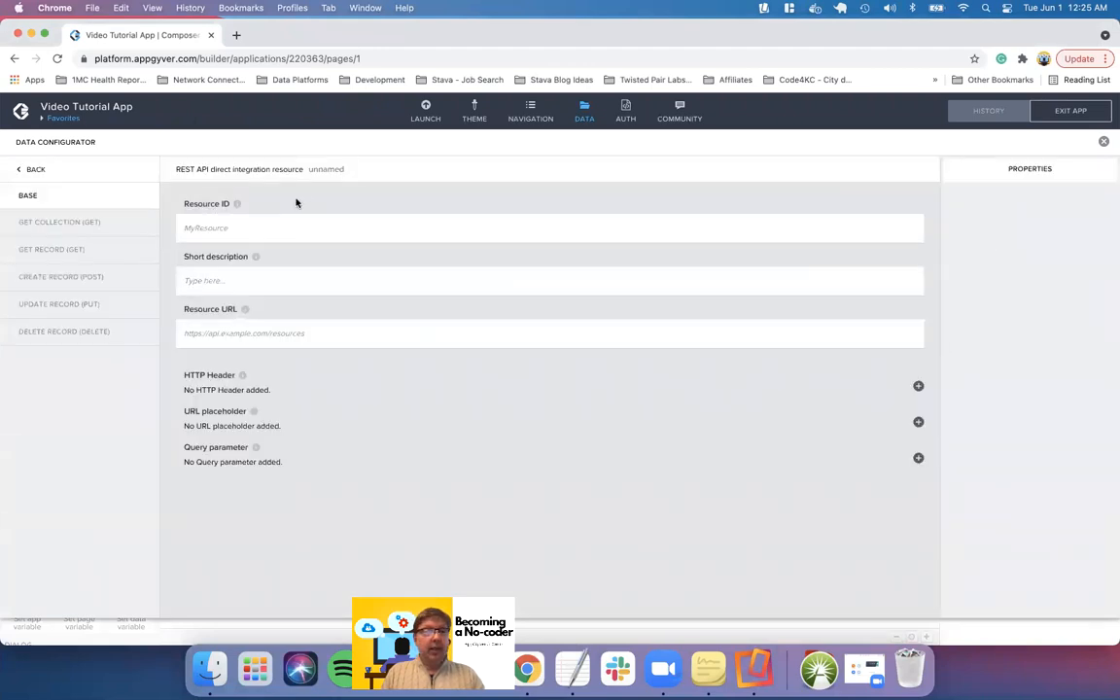
Set the resource ID to "Favorites" and the short description to "These apis manage product favorites"
click(229, 231)
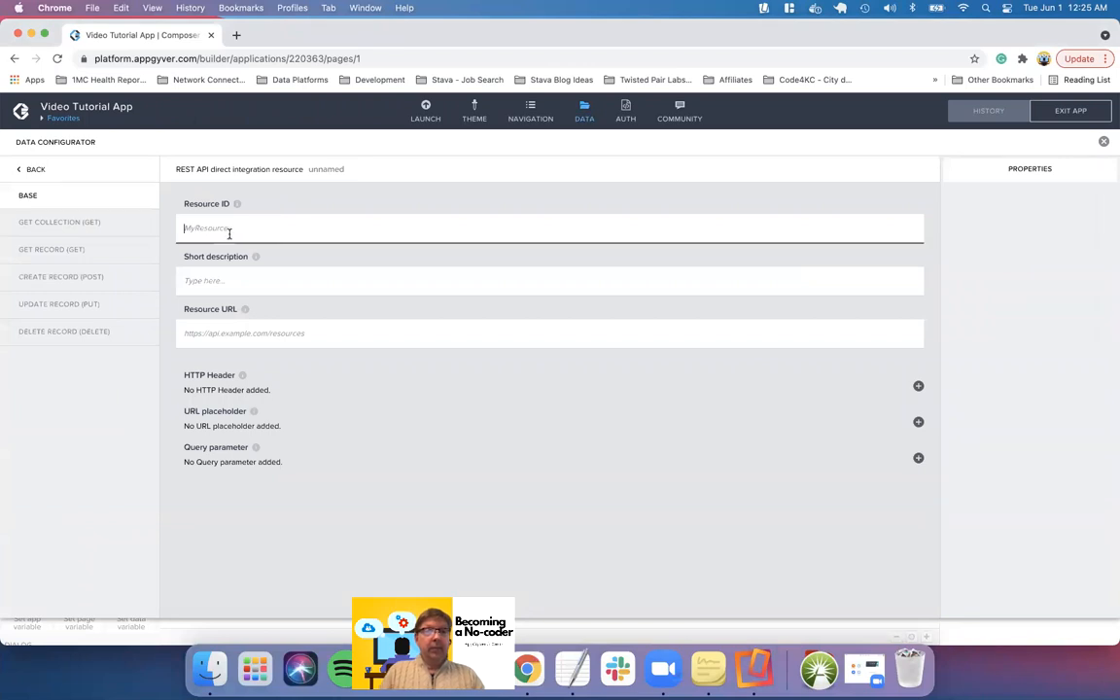
text(Favorites)
click(190, 280)
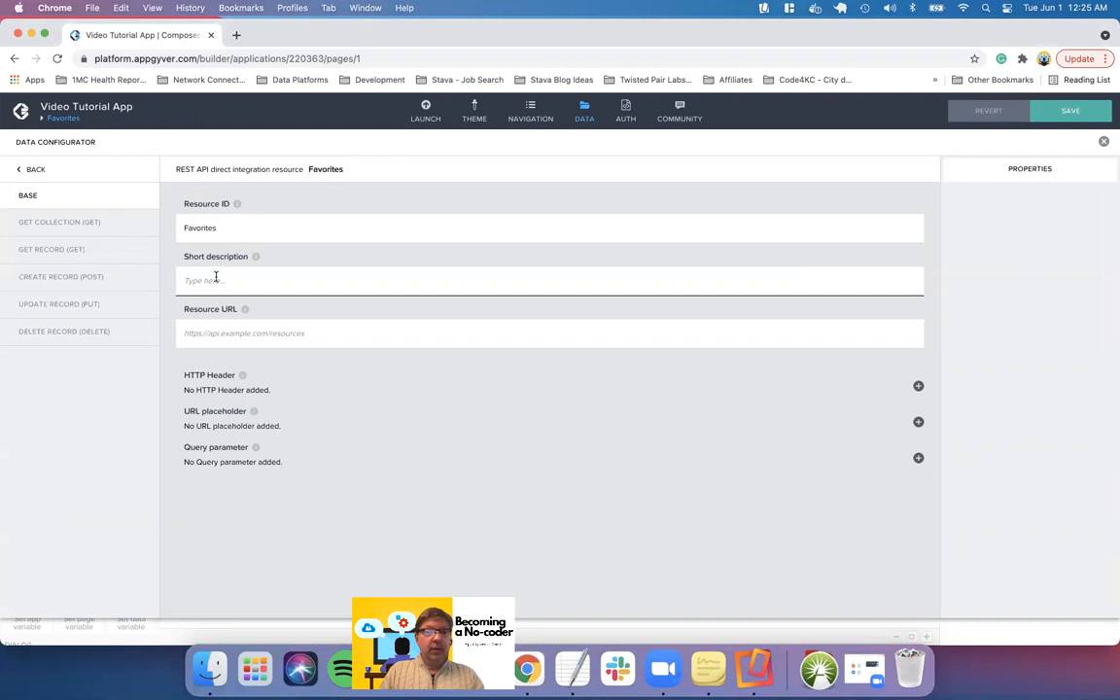
text(These apis manage)
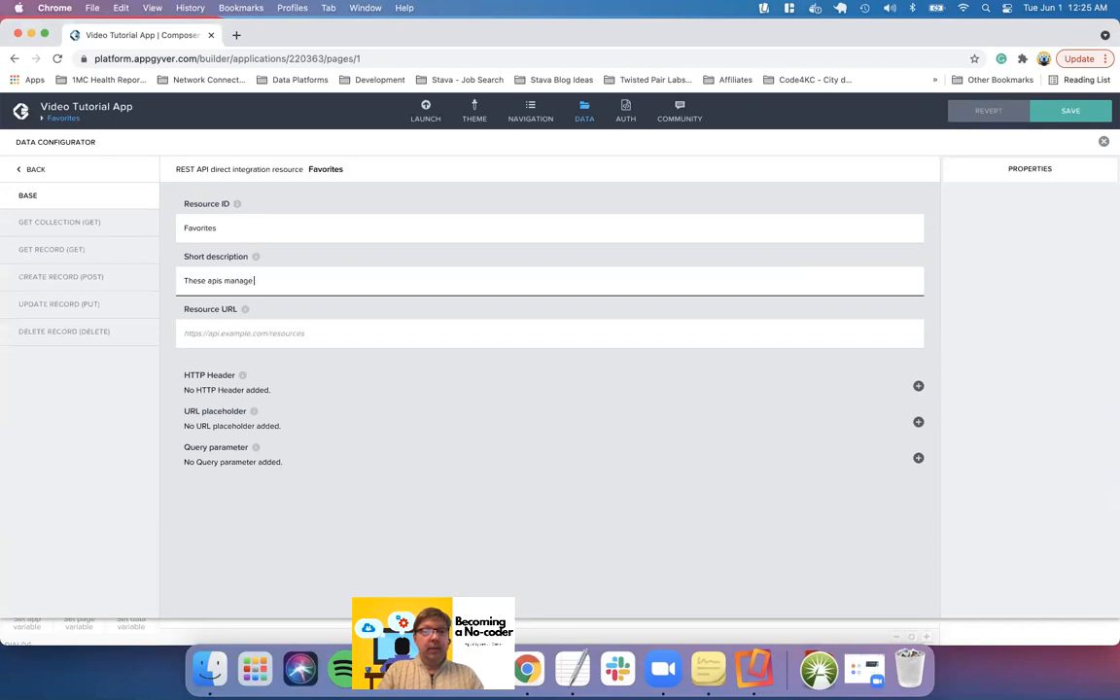
text(product favorites)
Copy the endpoint URL of GET /favorites from Xano into the Resource URL of the Favorites resource in AppGyver
click(206, 334)
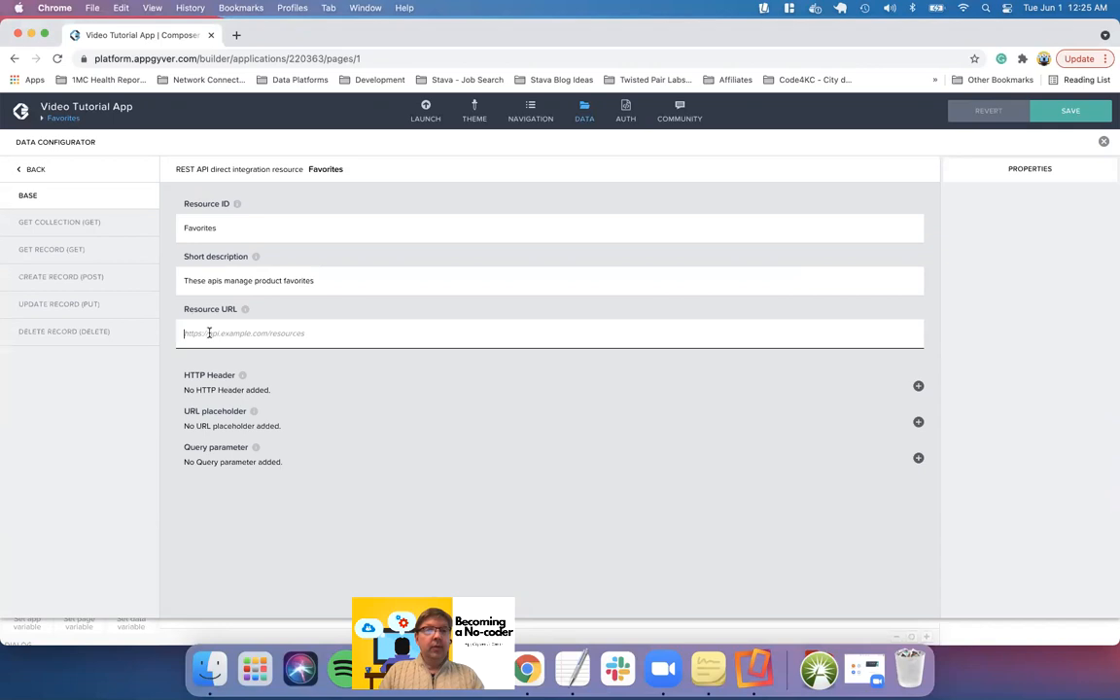
key(ctrl+Left)
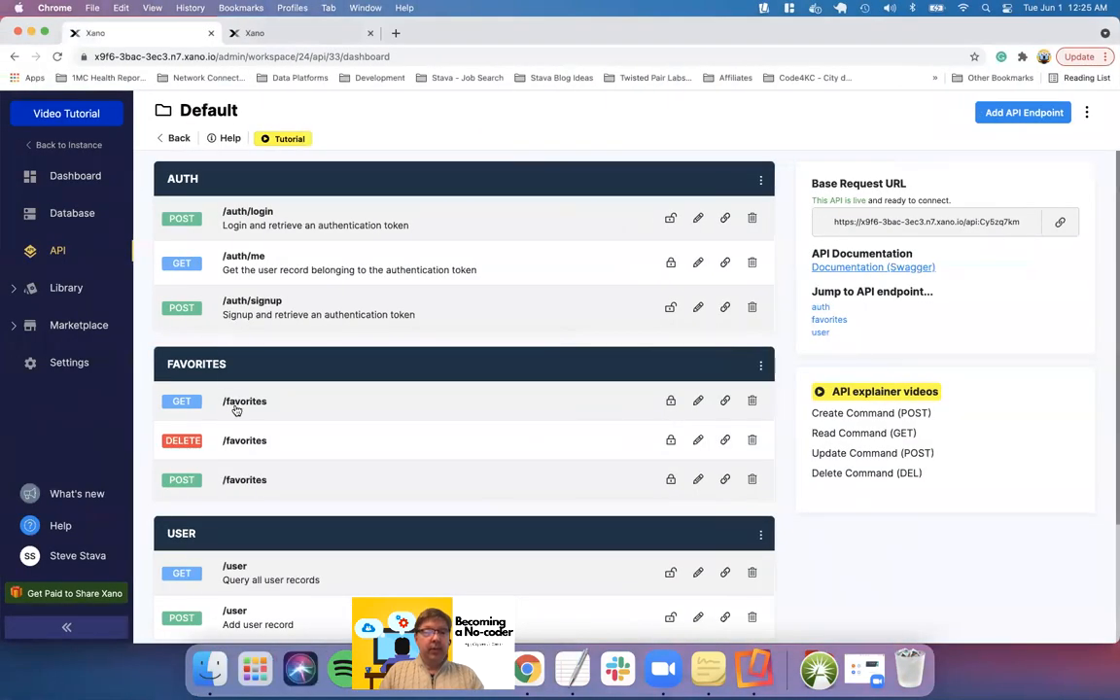
click(234, 401)
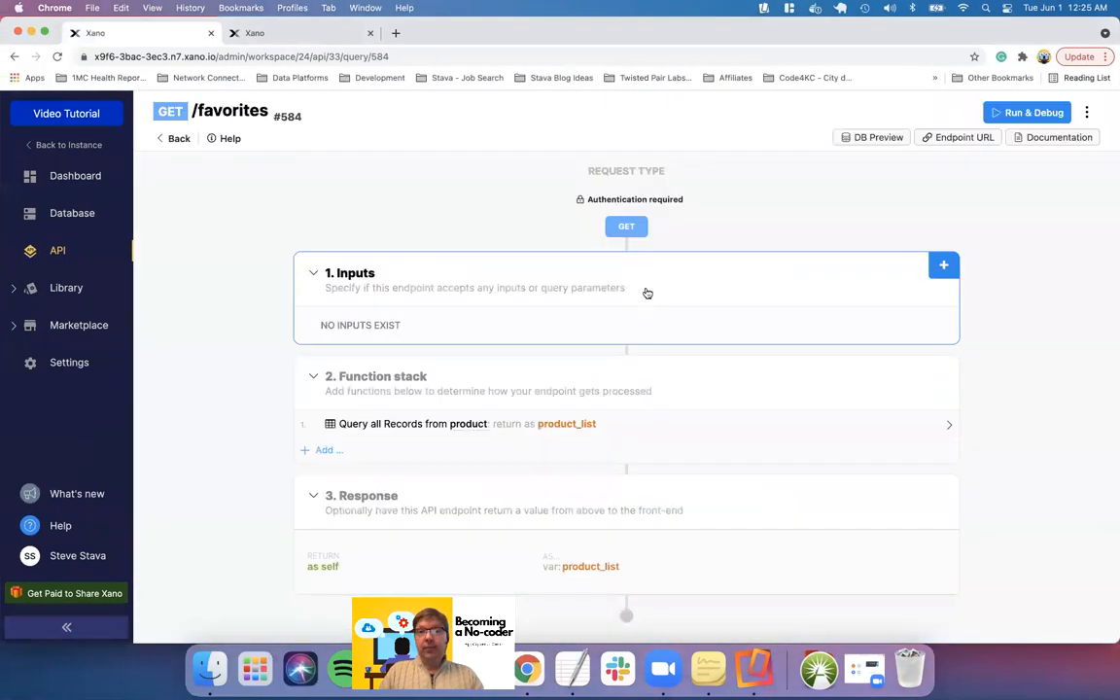
click(958, 137)
key(ctrl+Right)
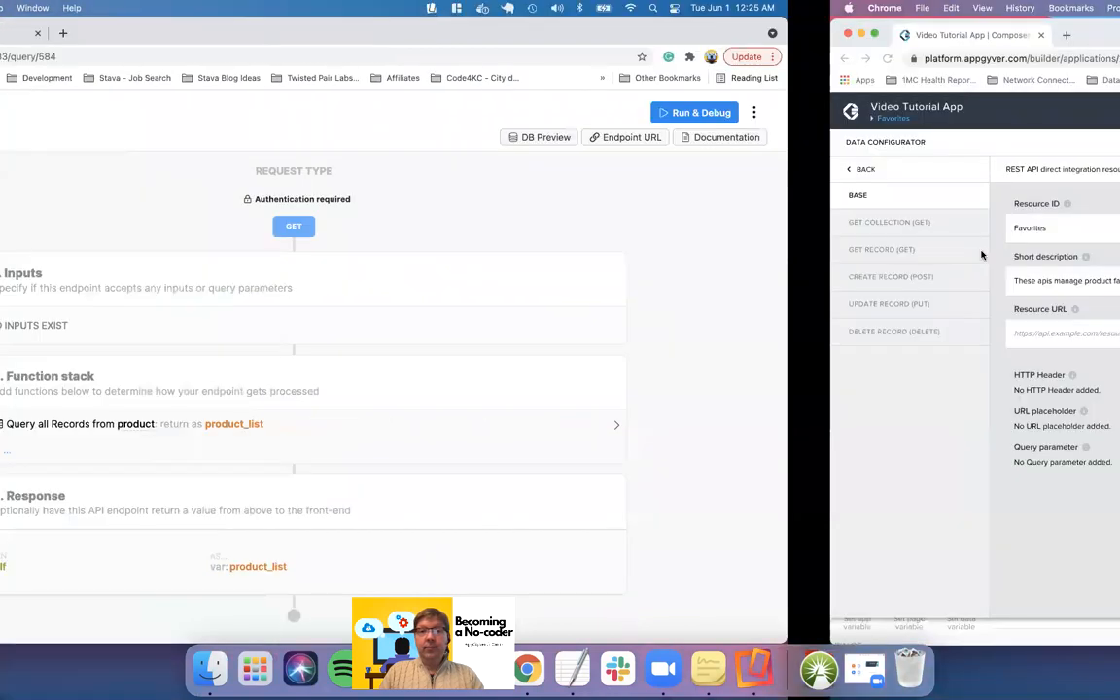
key(super+v)
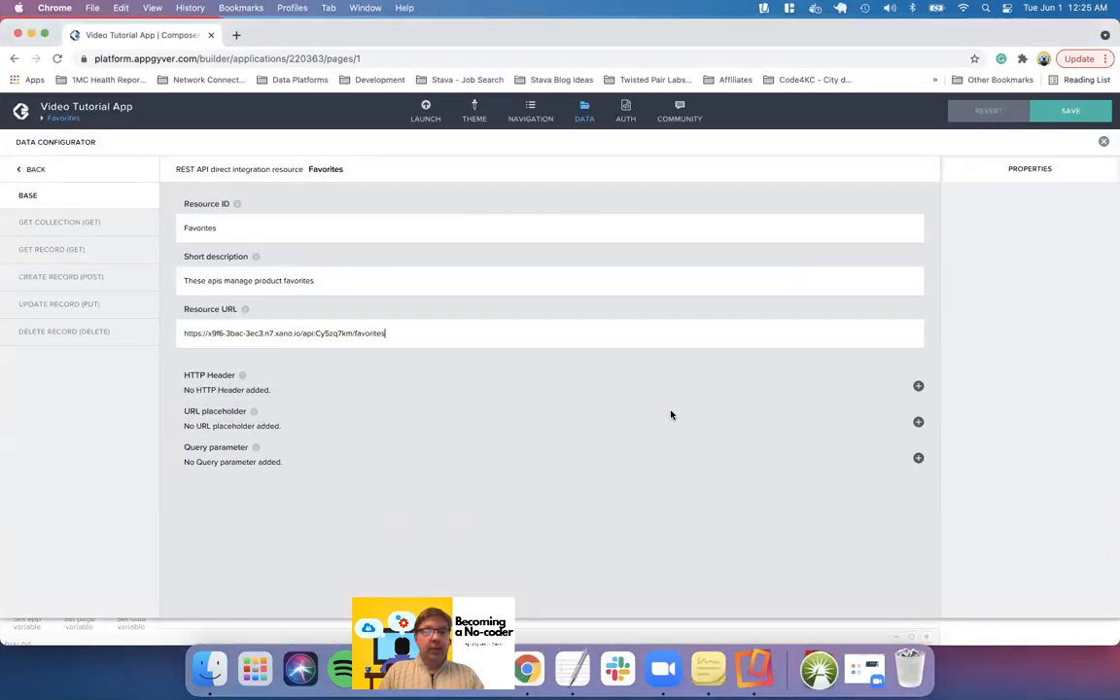
Add a non-static HTTP header with label and key "Authorization" to the Favorites resource, and save the app
click(915, 387)
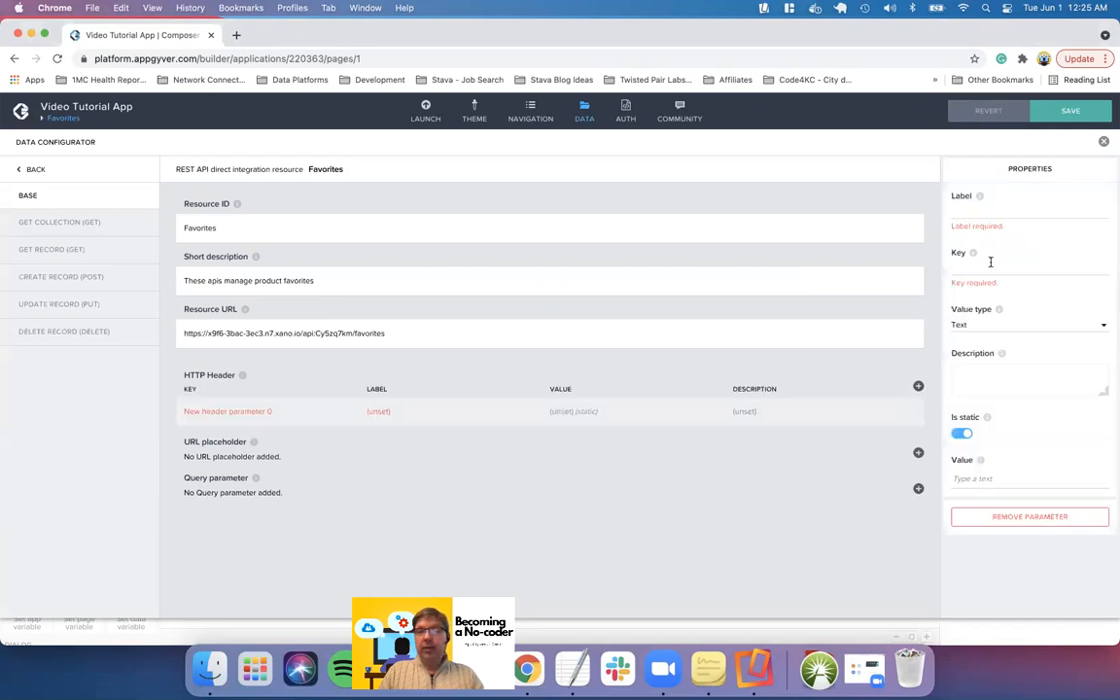
click(986, 211)
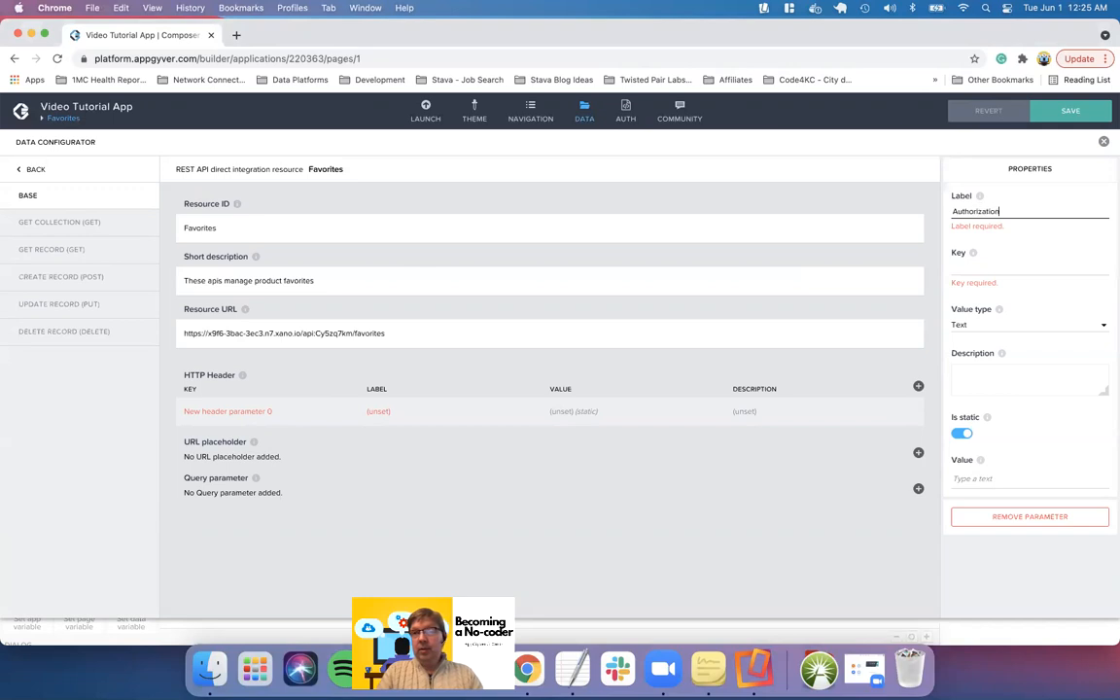
key(Tab)
text(Authorization)
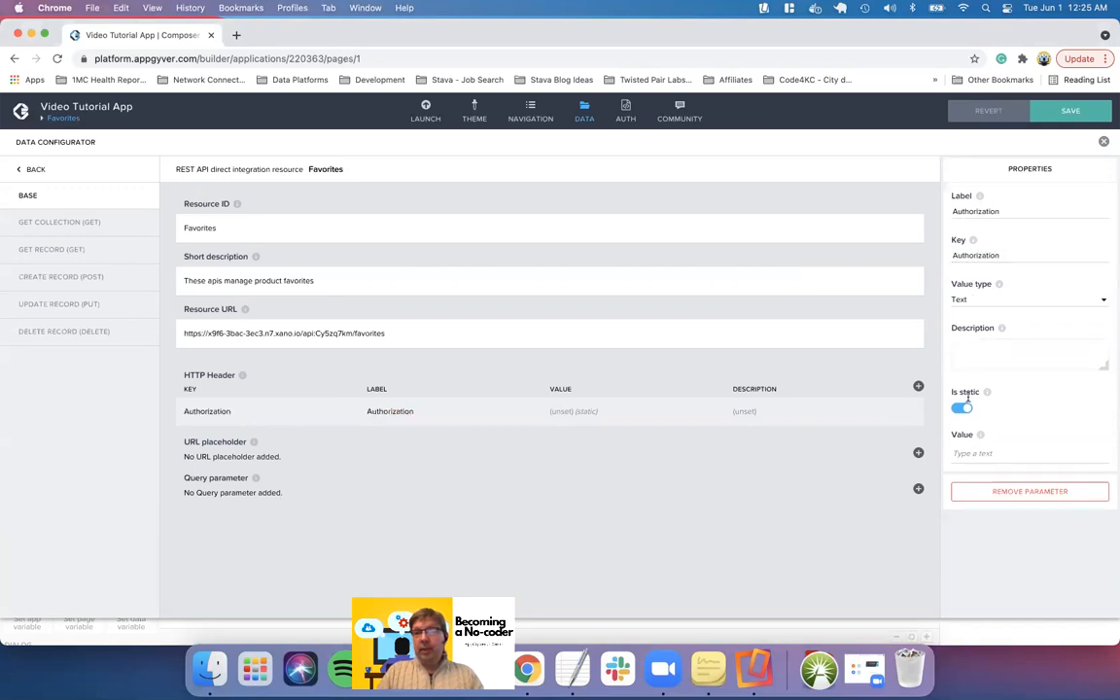
click(961, 408)
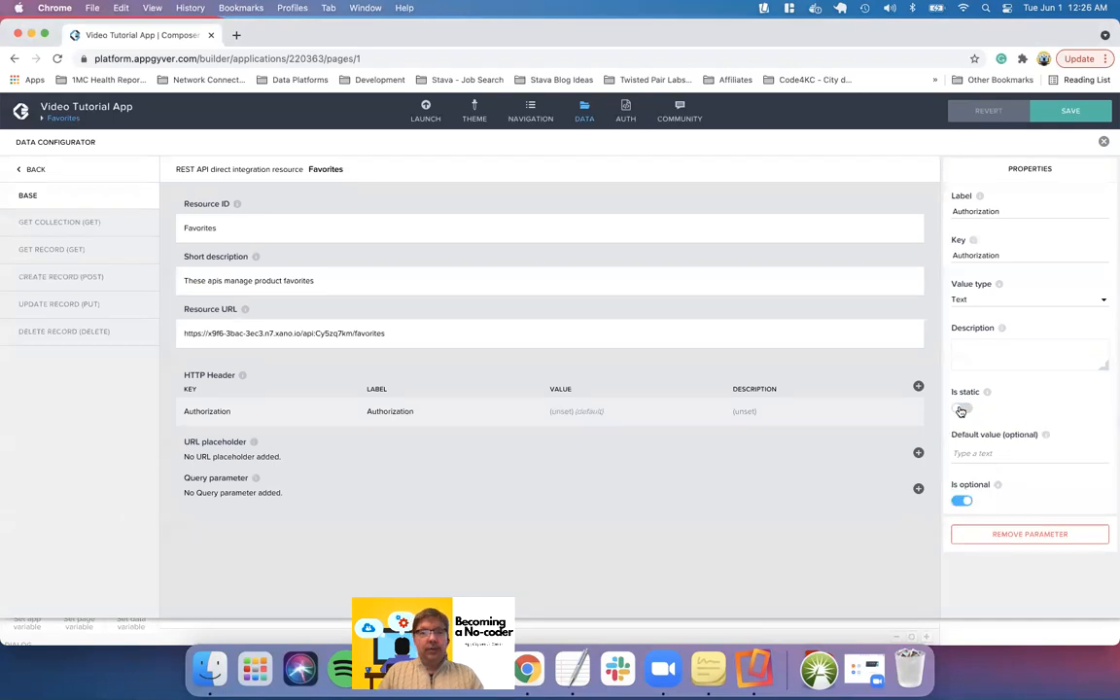
click(1070, 113)
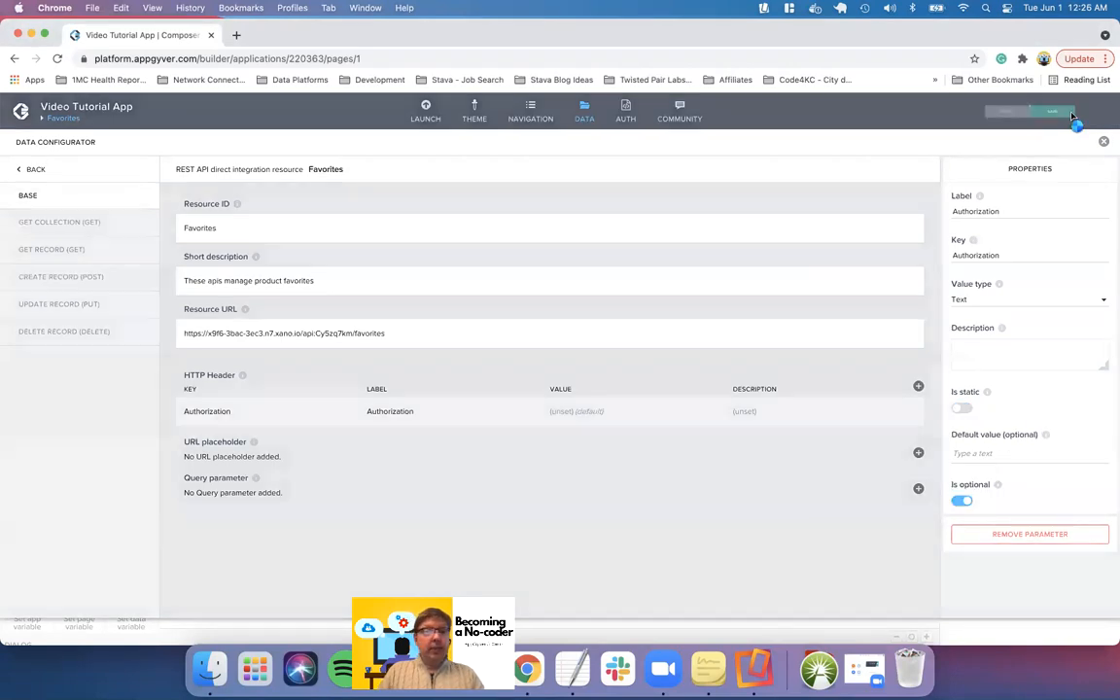
Open the test for Get collection (GET) in the Favorites resource, and copy the auth token from Run & Debug of GET /favorites in Xano
click(75, 223)
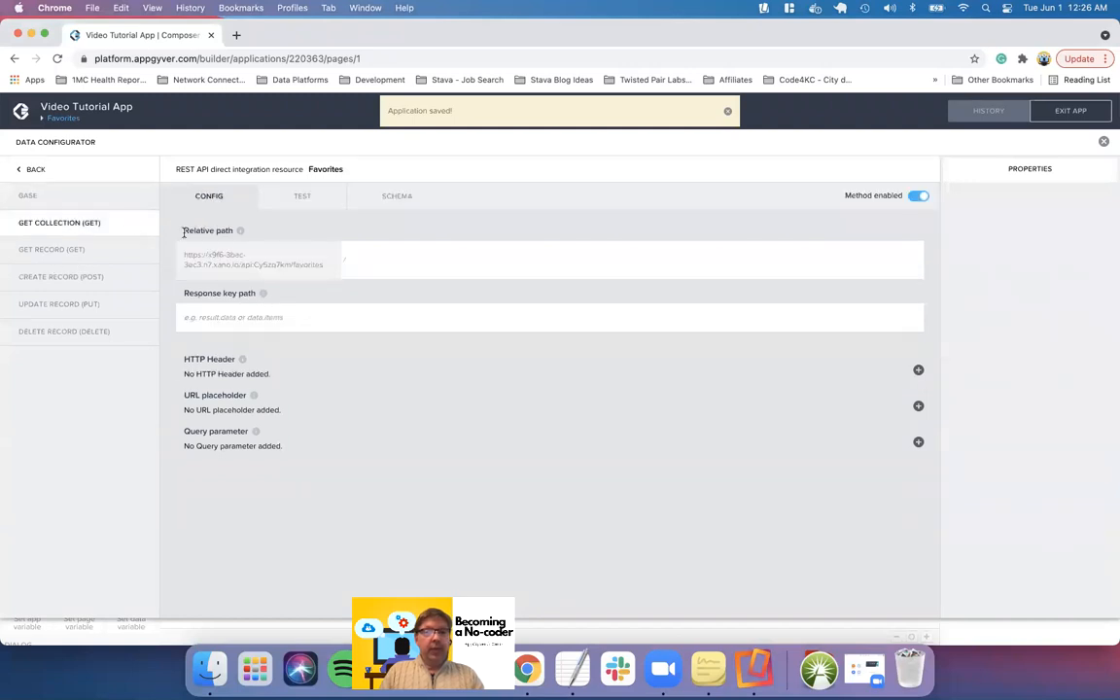
click(303, 199)
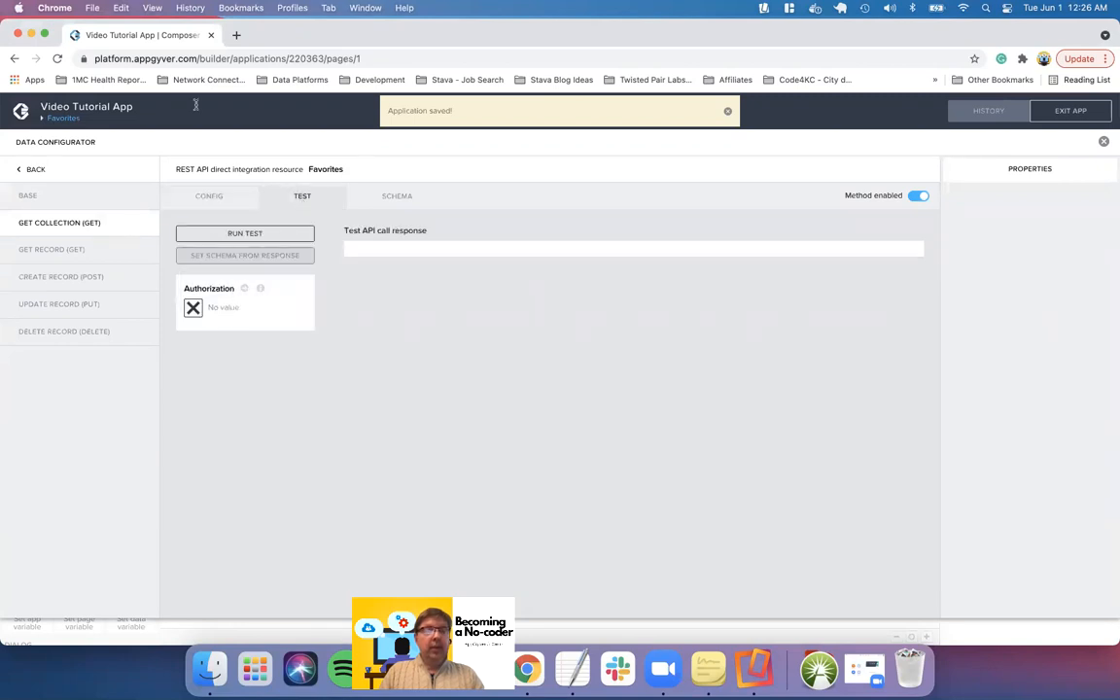
key(ctrl+Left)
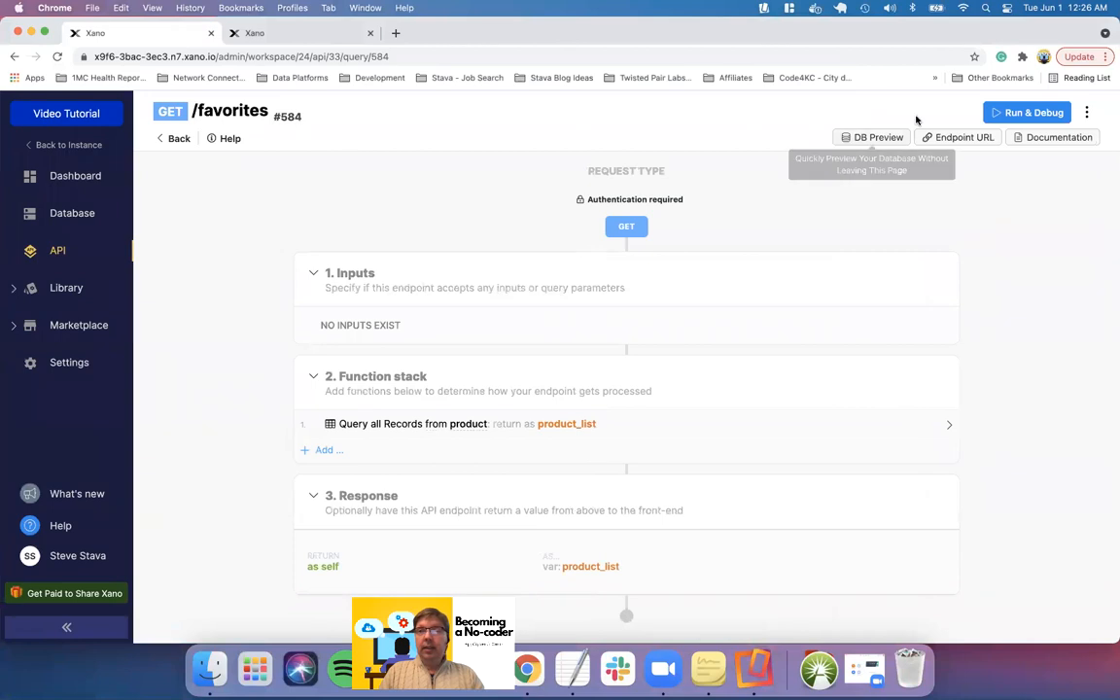
click(1029, 113)
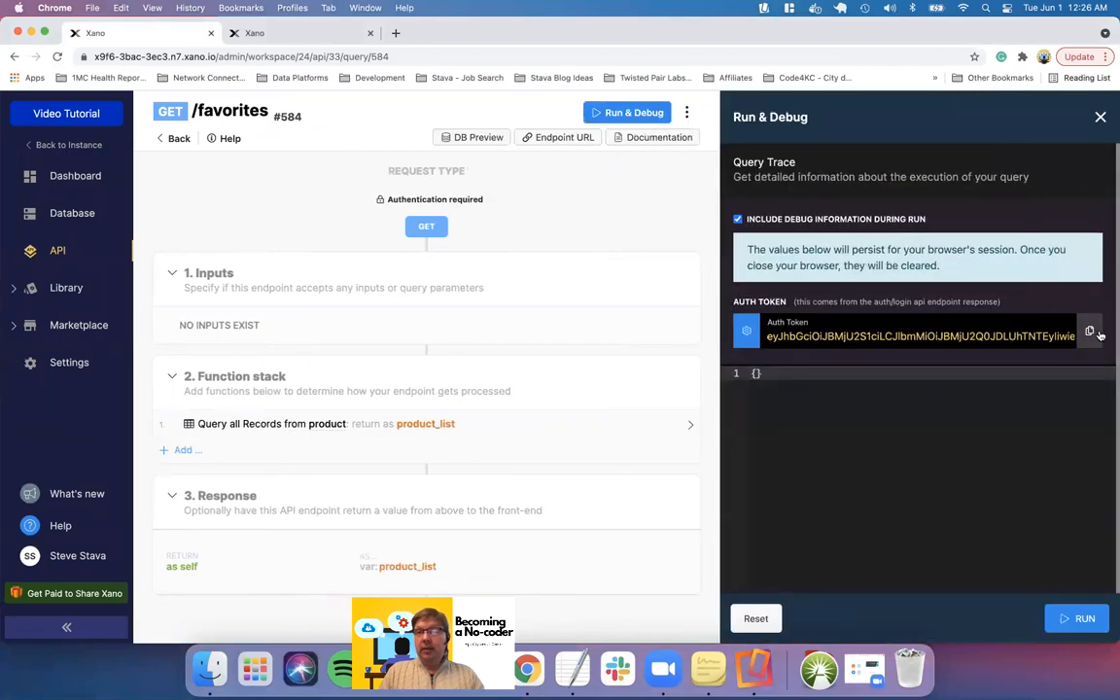
click(1090, 333)
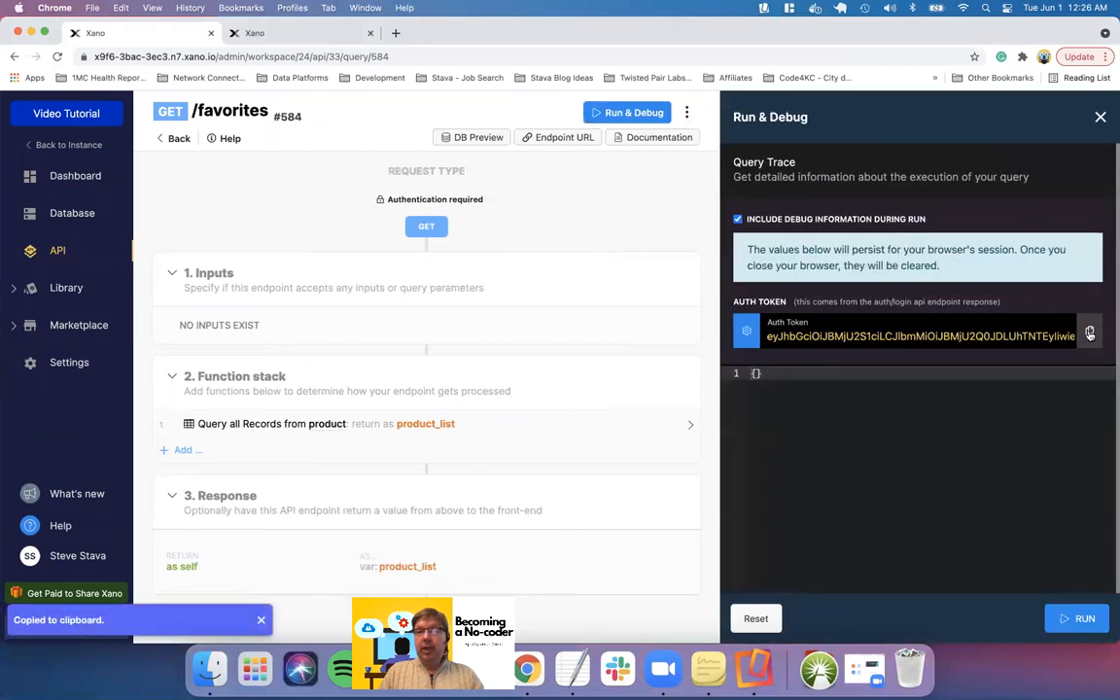
Back in AppGyver, set the test's Authorization to a static text of "Bearer " followed by the copied auth token
key(ctrl+Right)
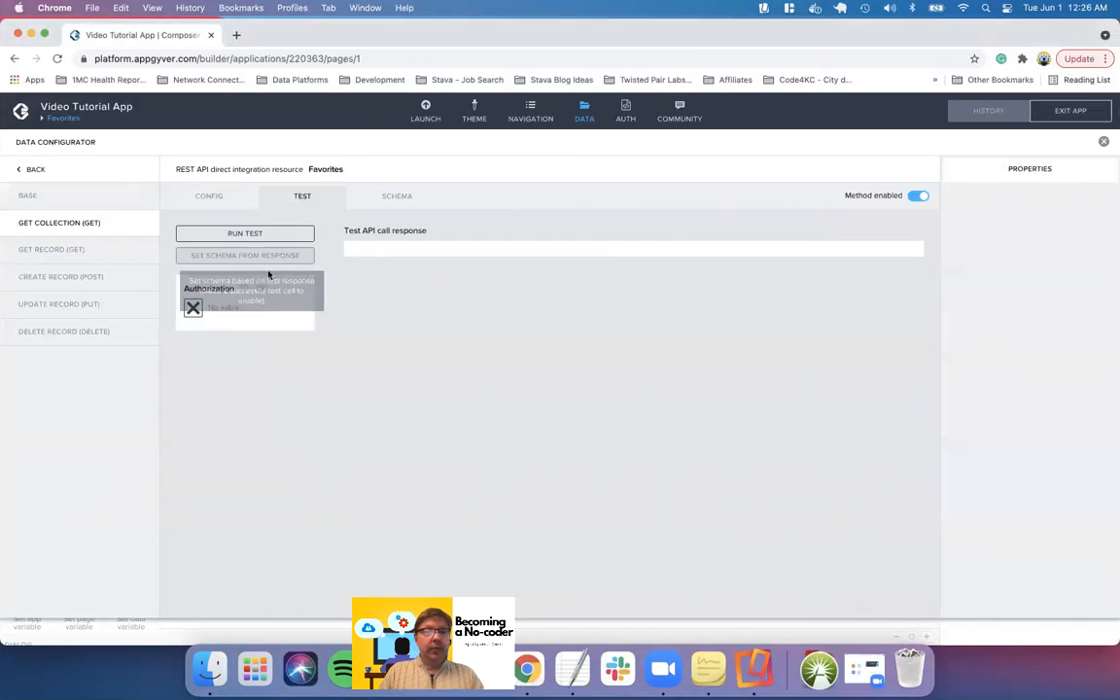
click(192, 305)
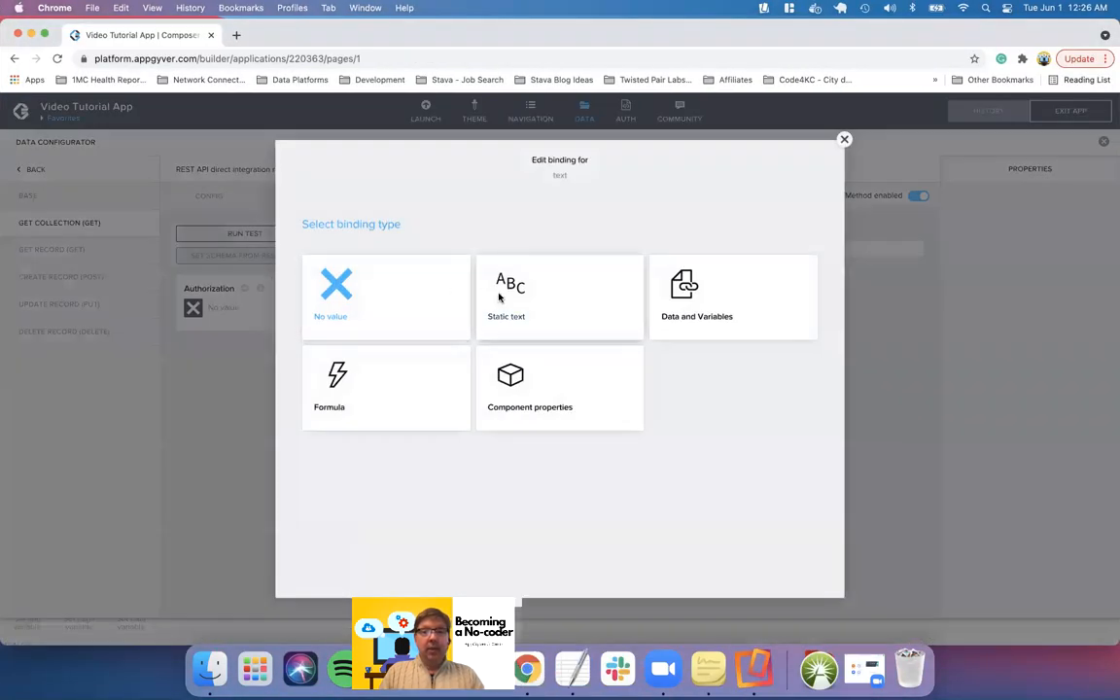
click(500, 297)
text(B)
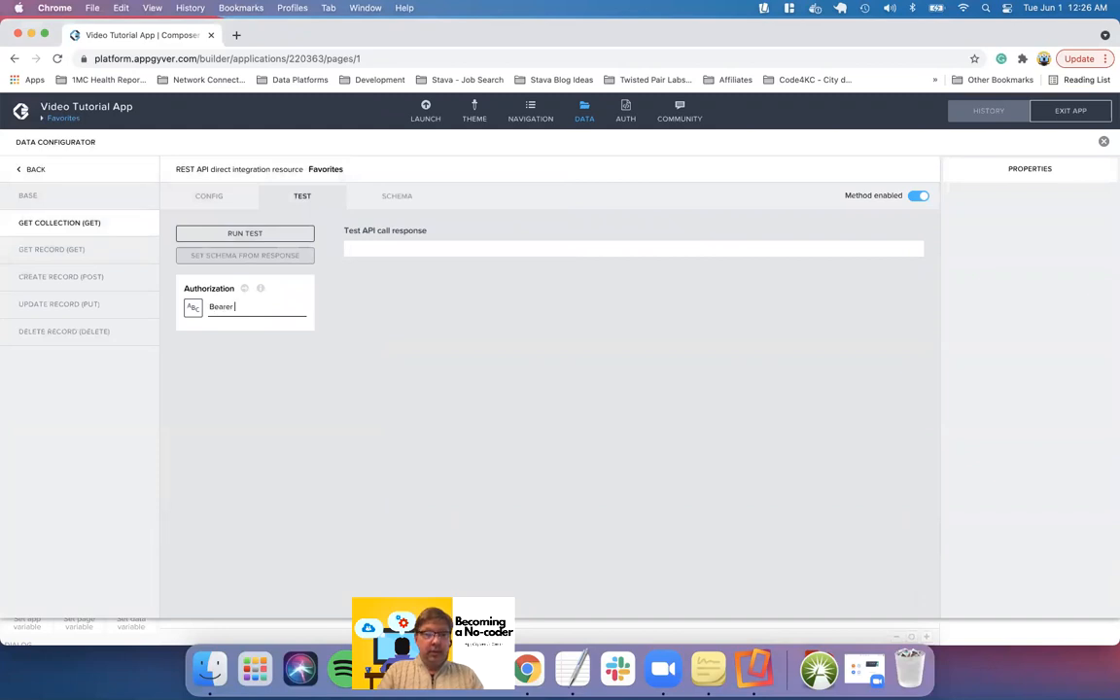
text(earer)
key(super+v)
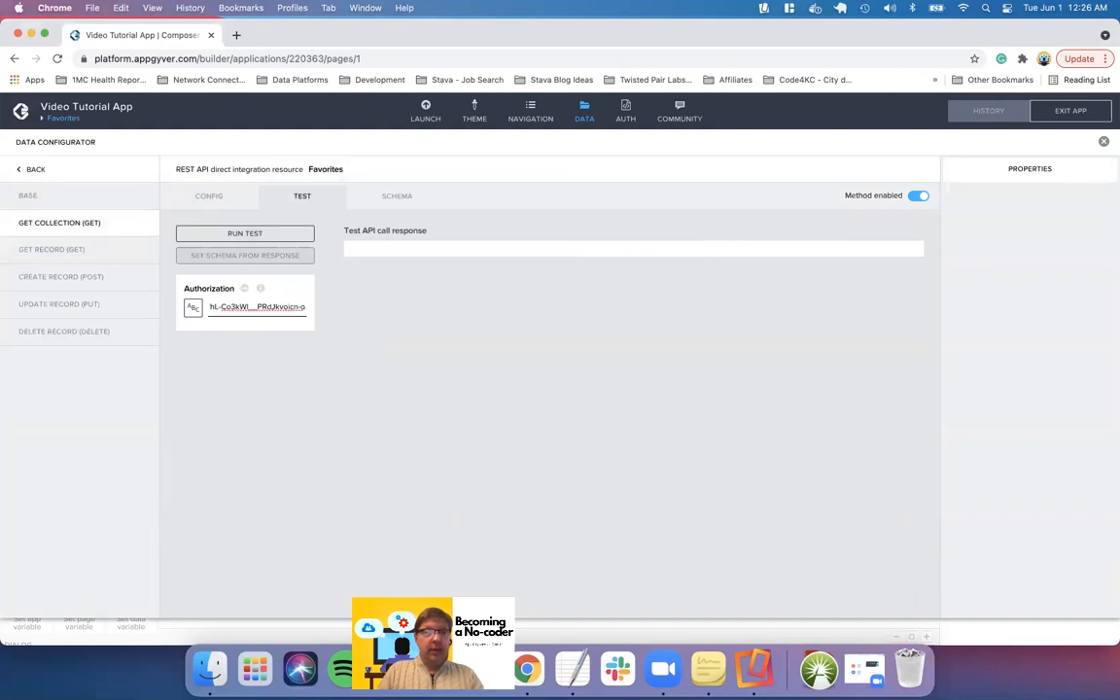
Run the Get collection test, set the schema from its response, and save the app
click(269, 230)
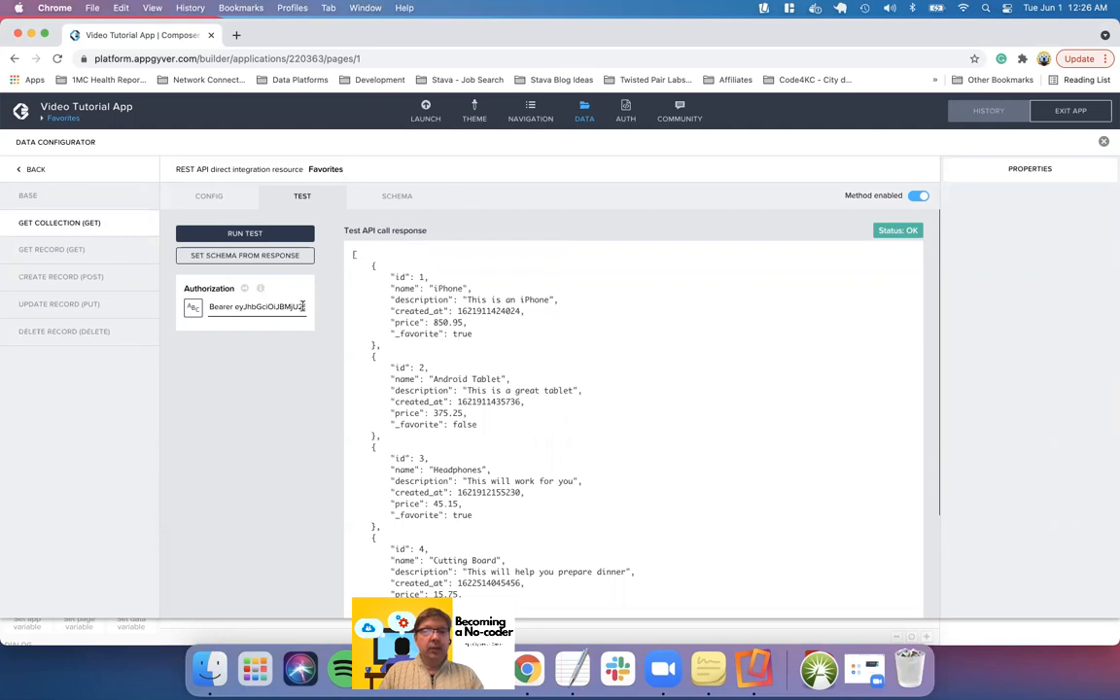
scroll(469, 376, down, 4)
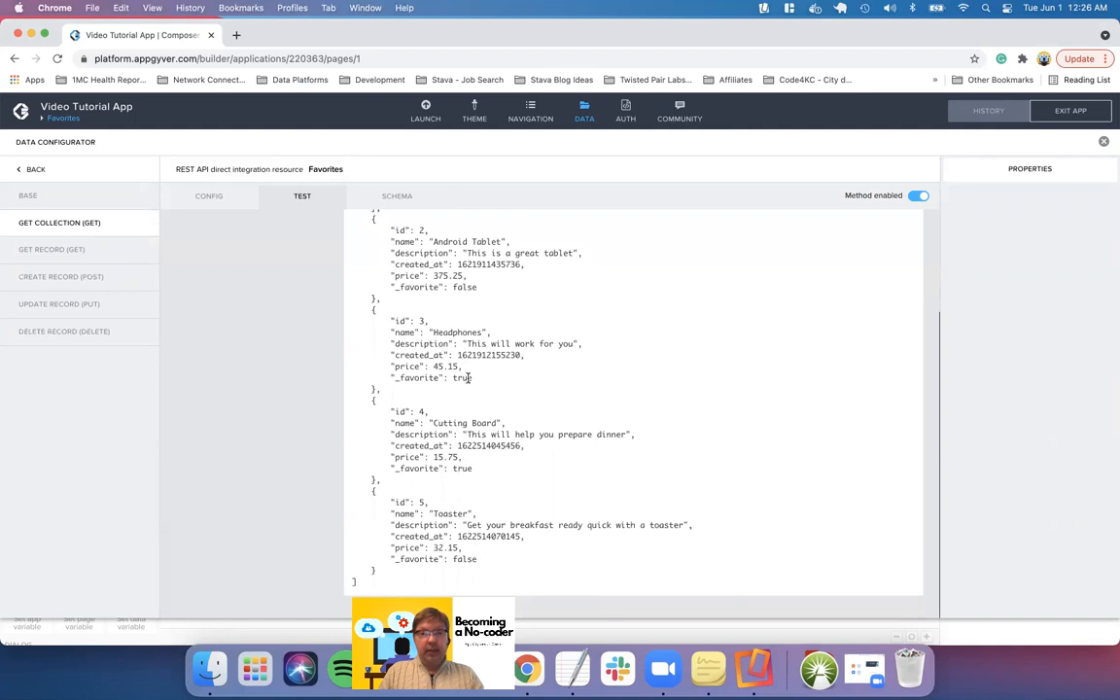
scroll(468, 378, up, 4)
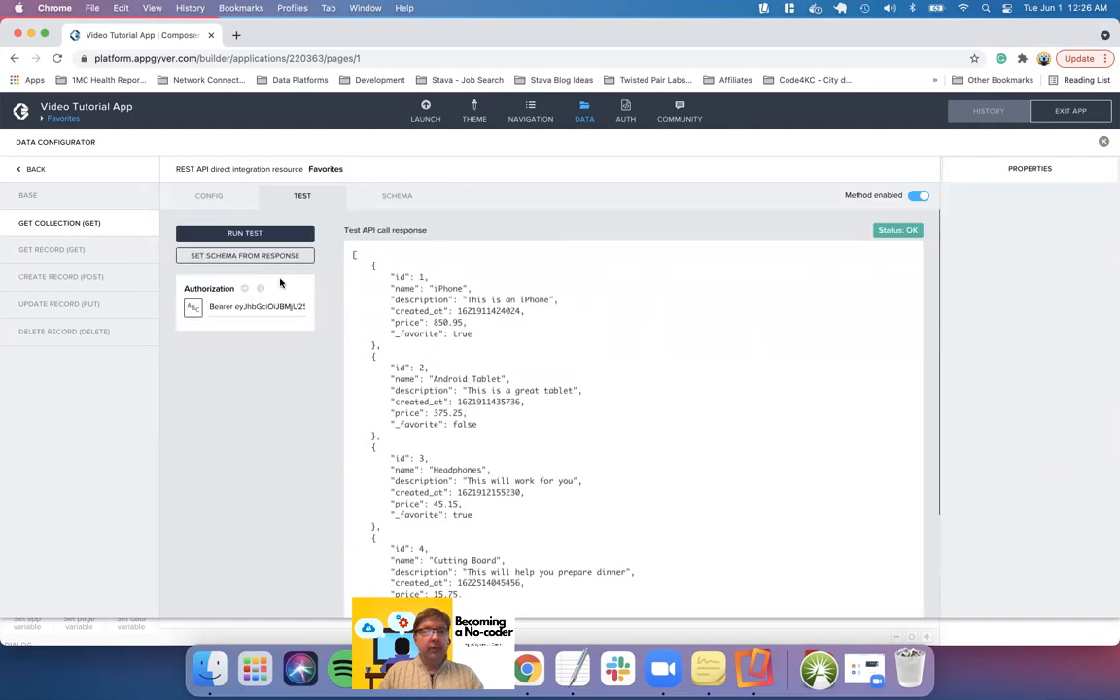
click(233, 256)
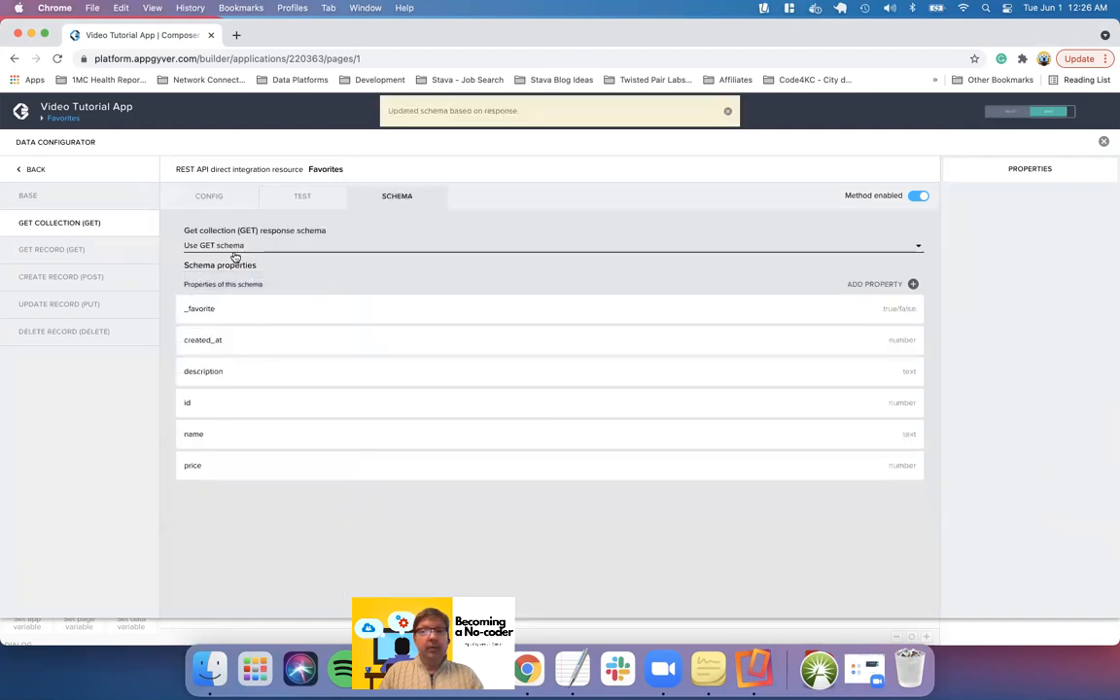
click(1069, 110)
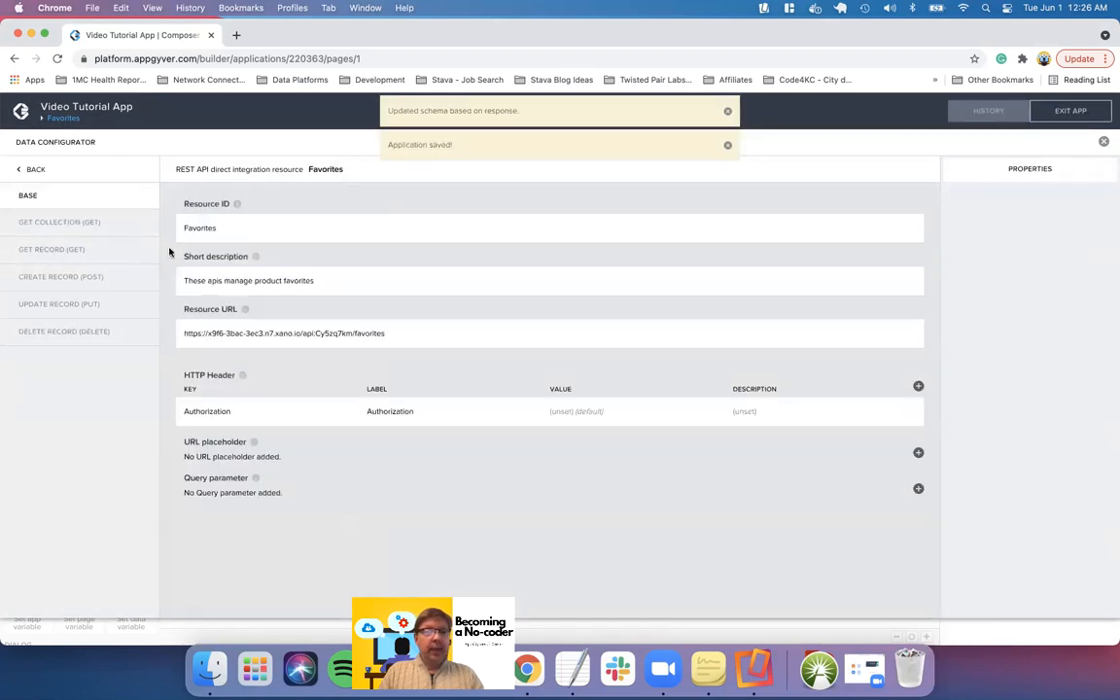
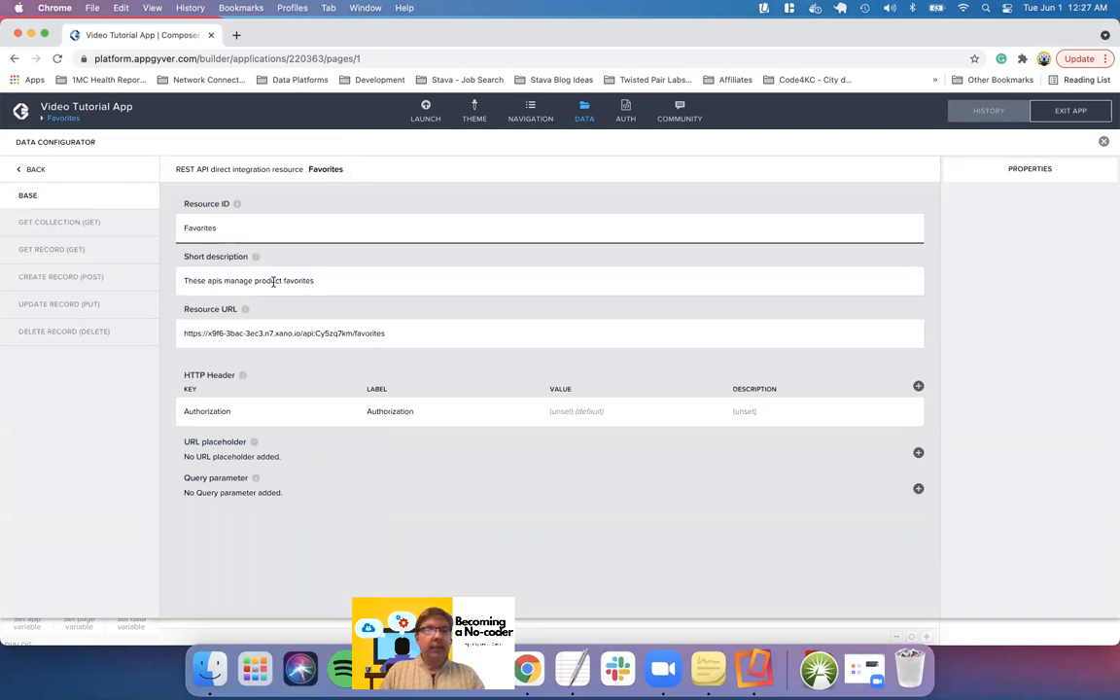
Enable the Create record (POST) method of the Favorites resource
triple_click(346, 335)
click(346, 334)
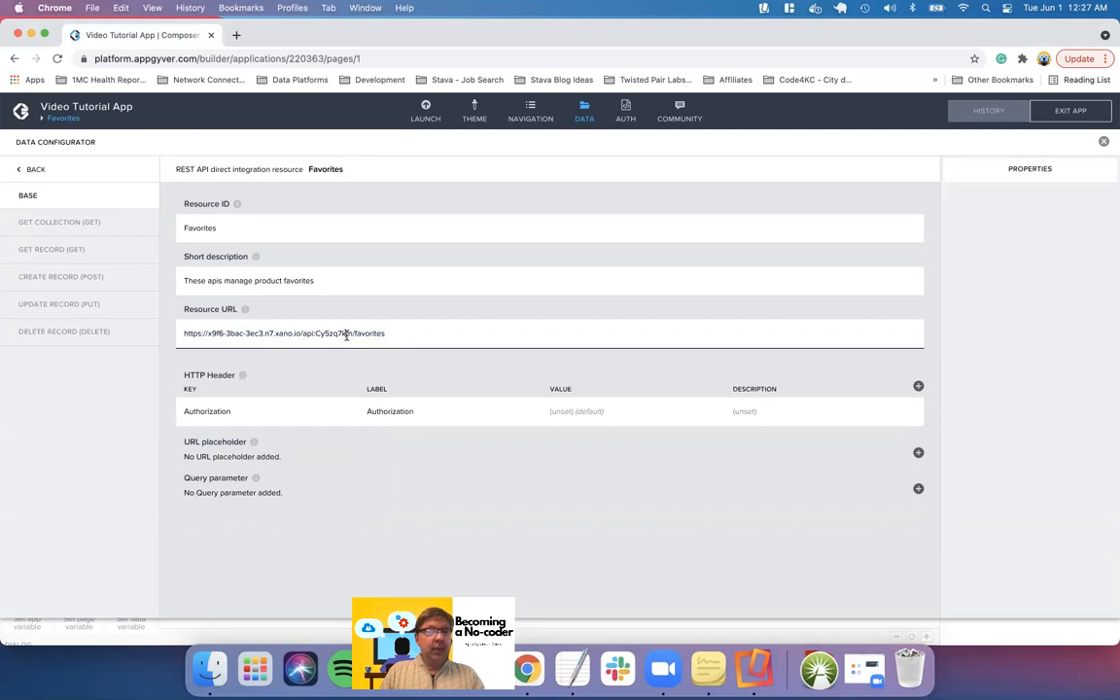
click(66, 277)
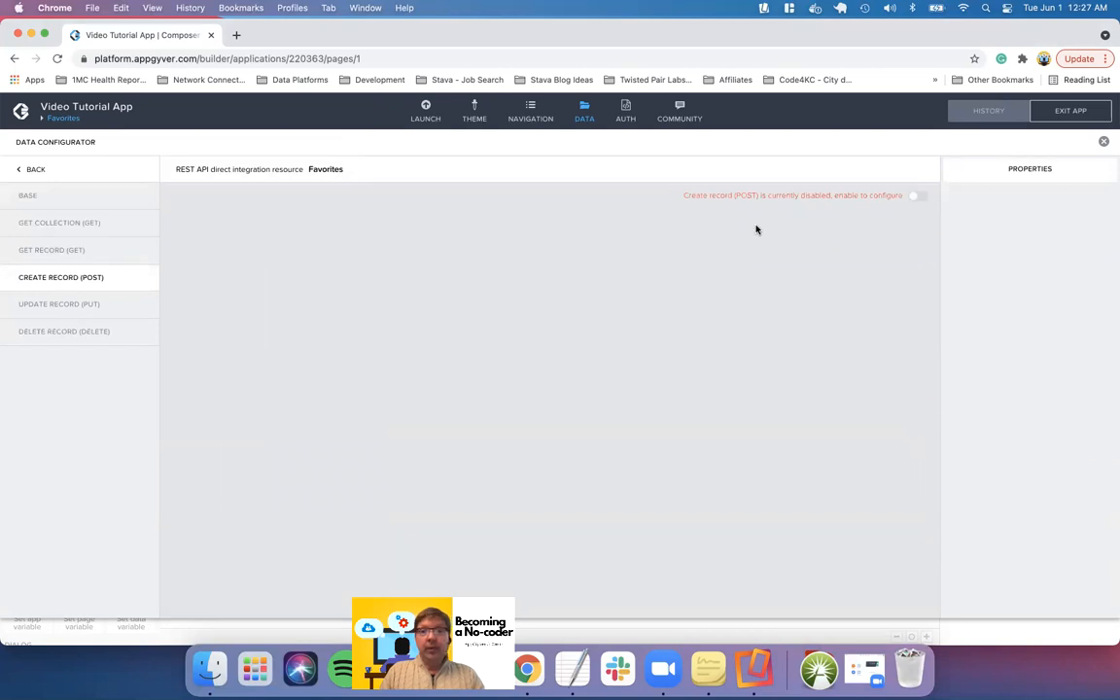
click(918, 197)
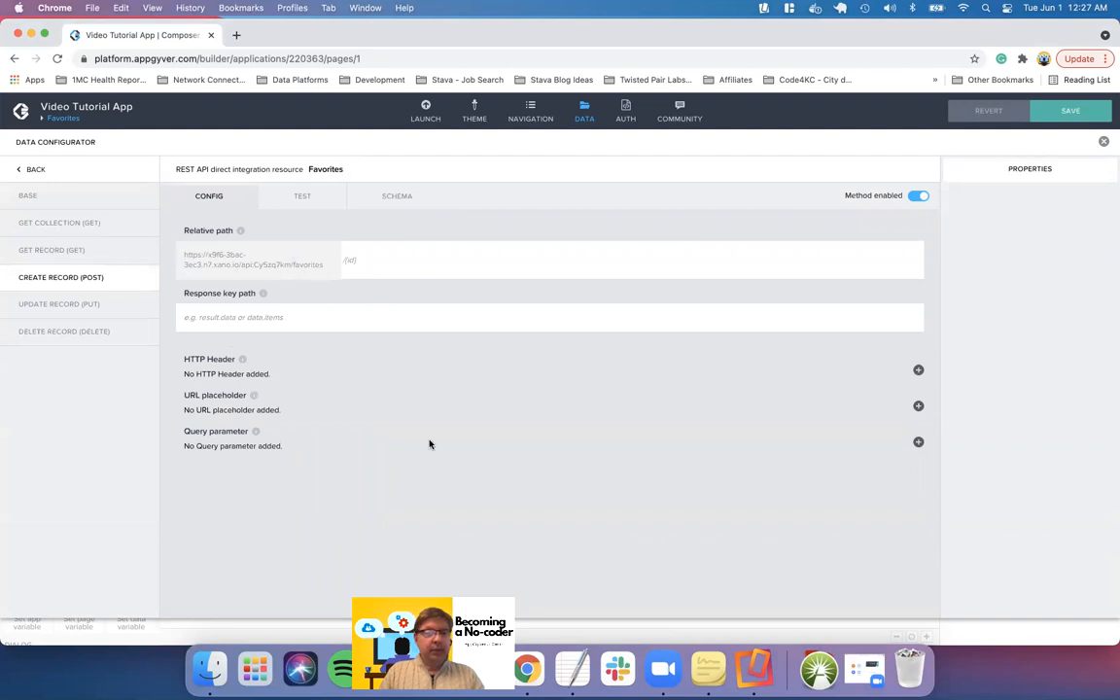
Add a non-static number query parameter labelled "Product ID" with key "product_id" to Create record (POST), save the app, and reopen that method
click(917, 444)
text(Product ID)
key(Tab)
text(product_id)
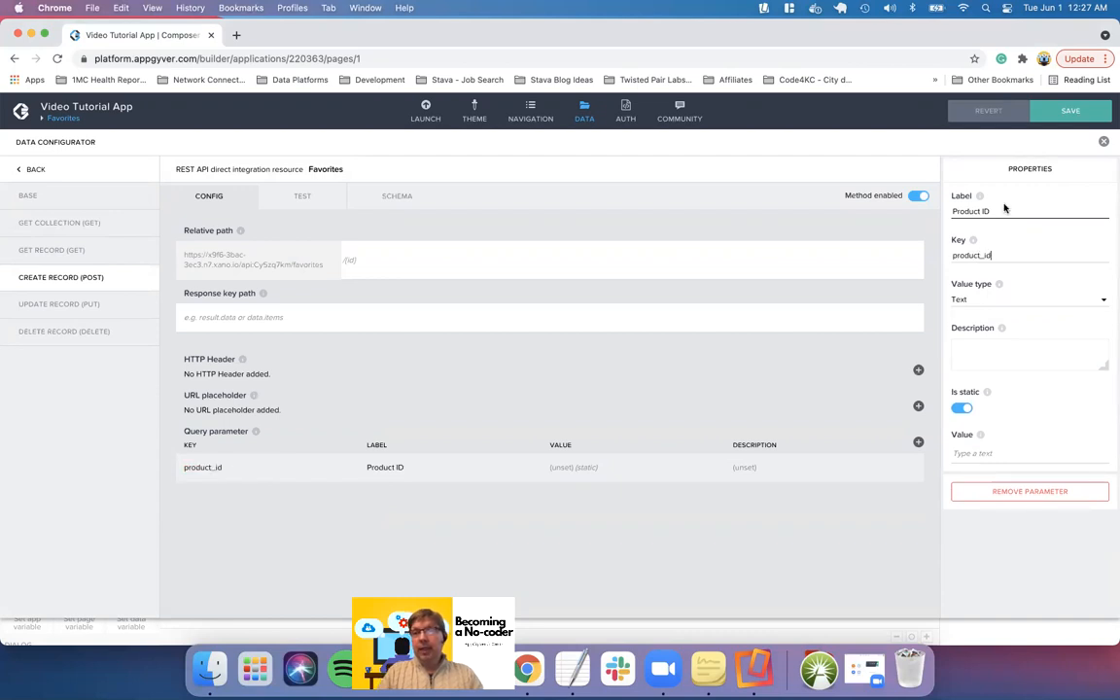
click(993, 302)
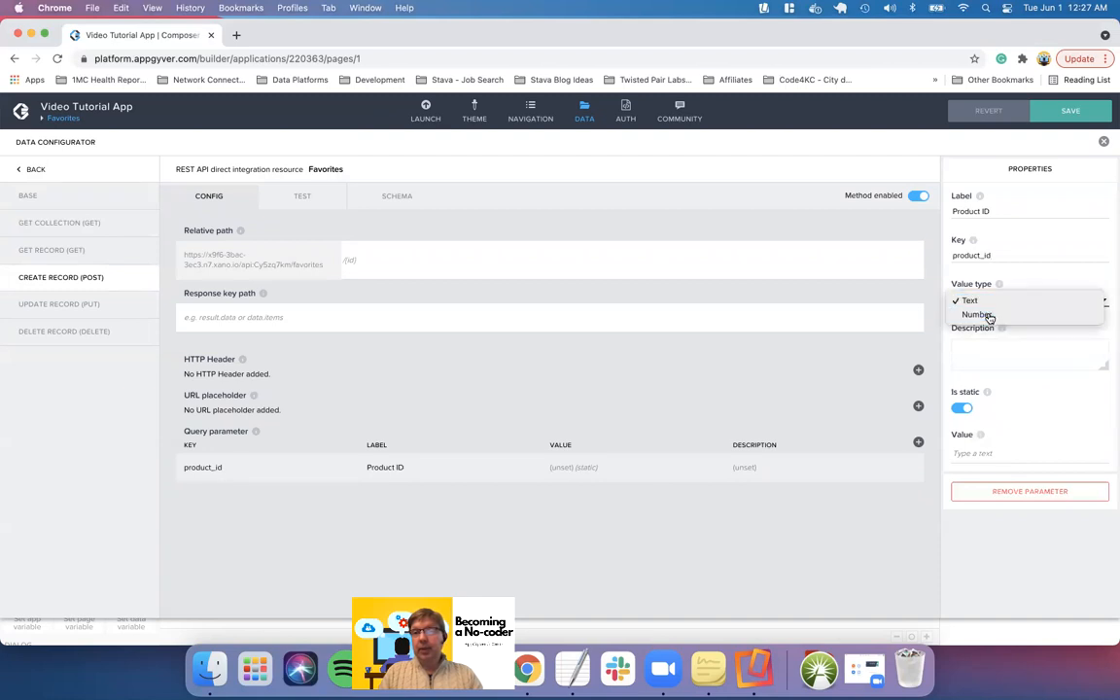
click(977, 316)
click(963, 410)
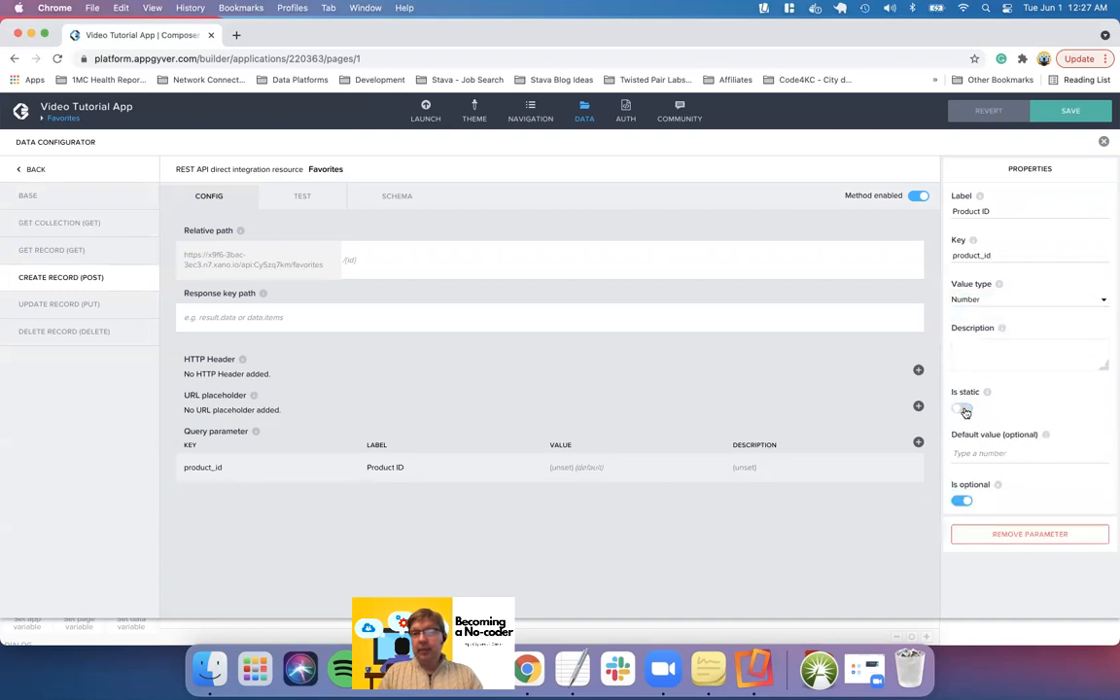
click(1065, 109)
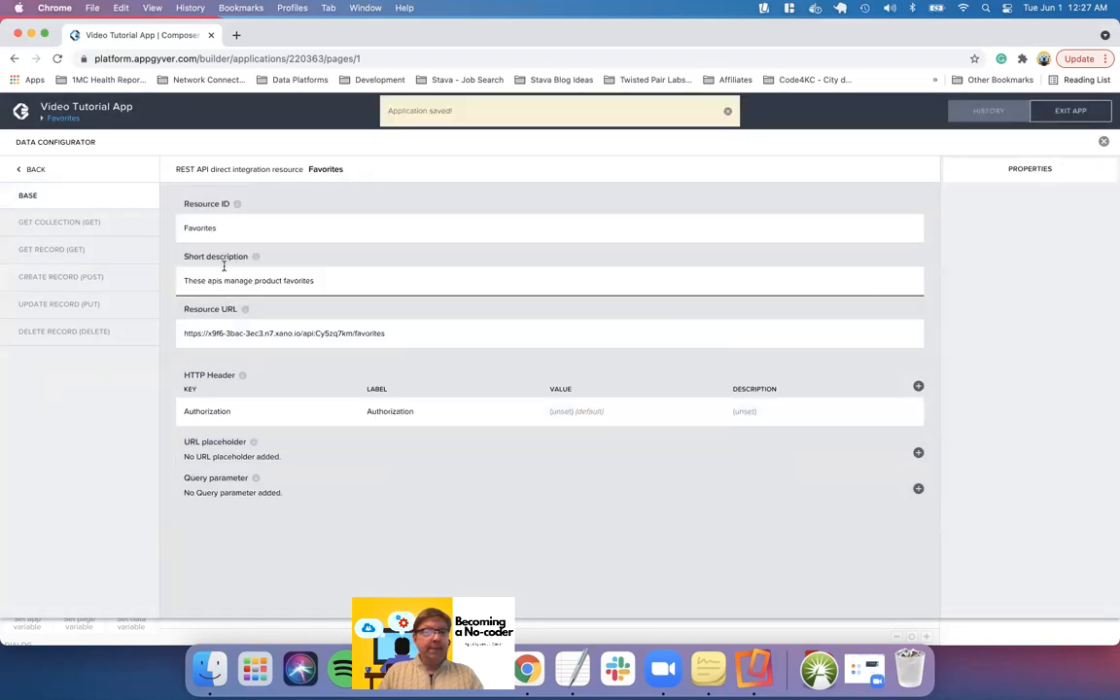
click(58, 278)
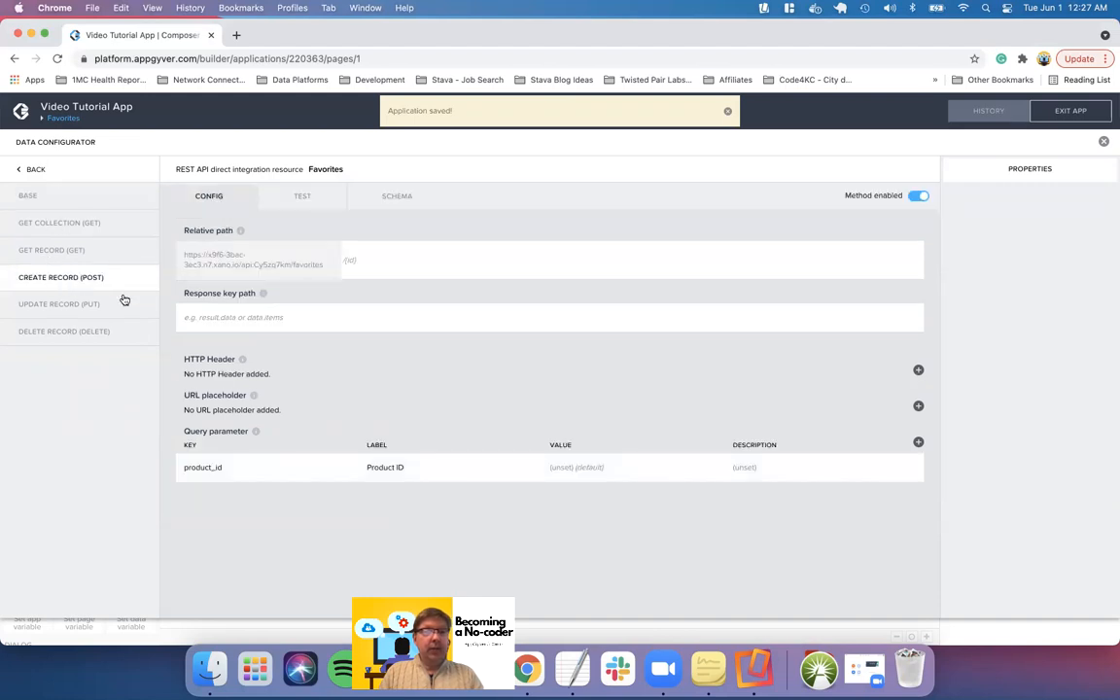
click(302, 198)
click(194, 308)
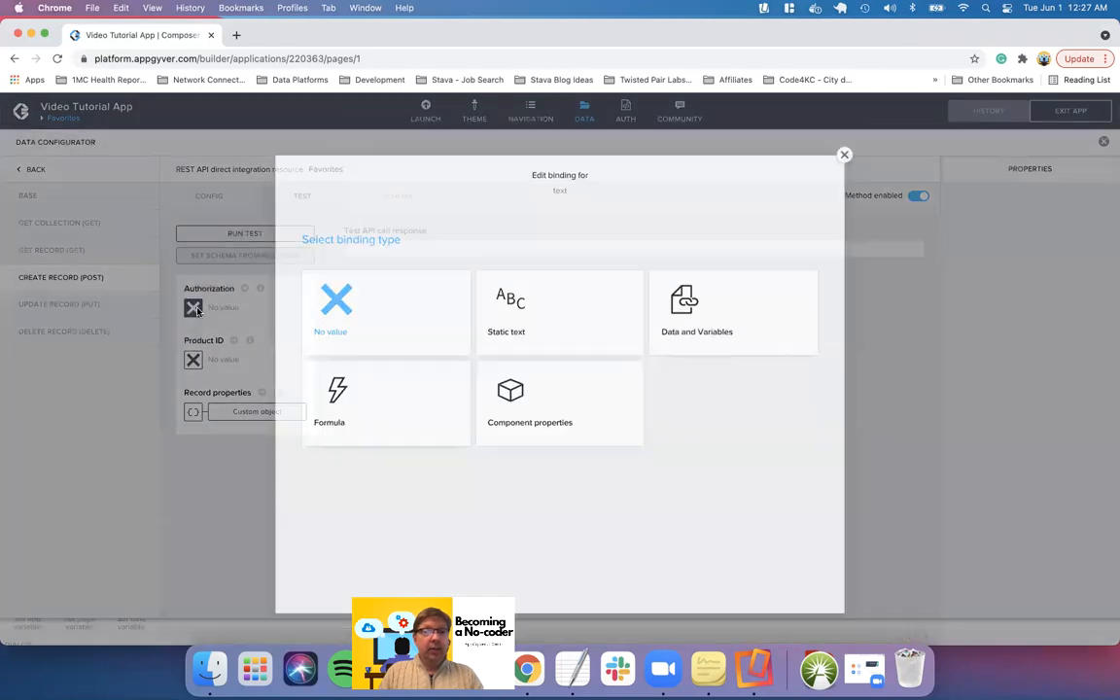
click(844, 140)
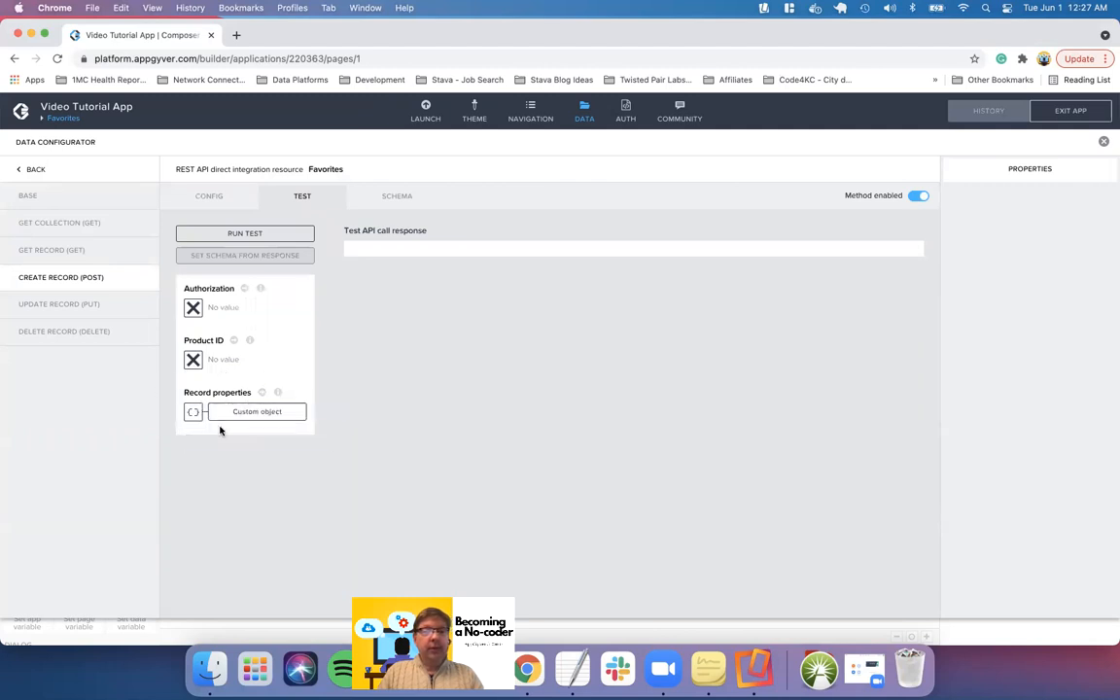
Set the Create record (POST) request schema to "No request body"
click(397, 197)
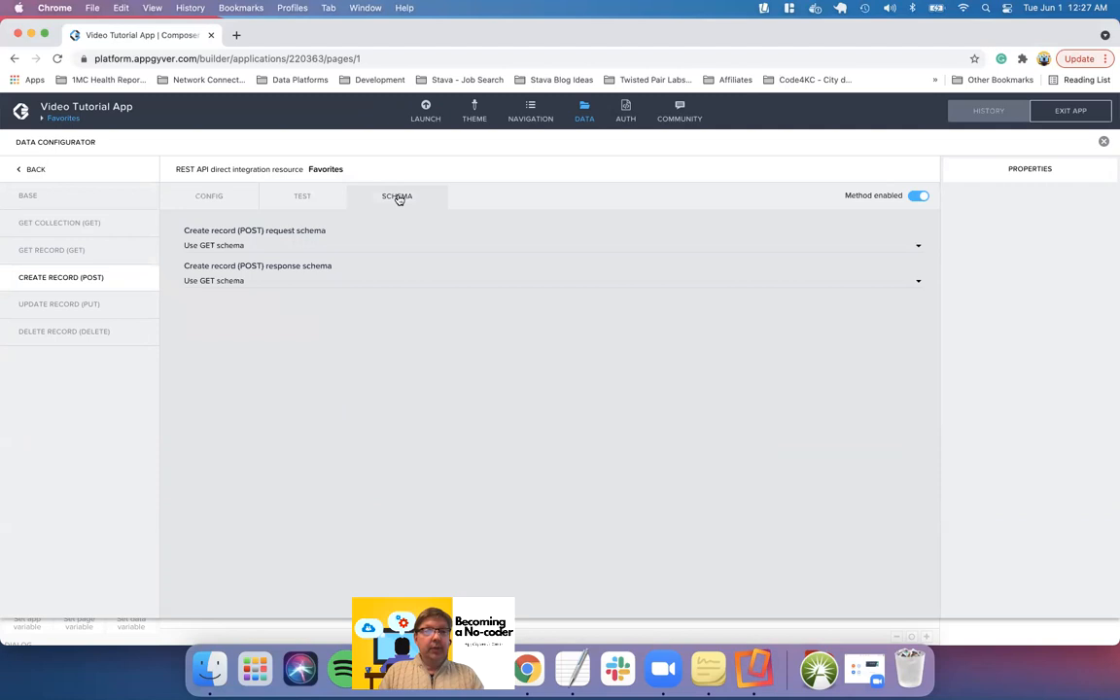
click(219, 246)
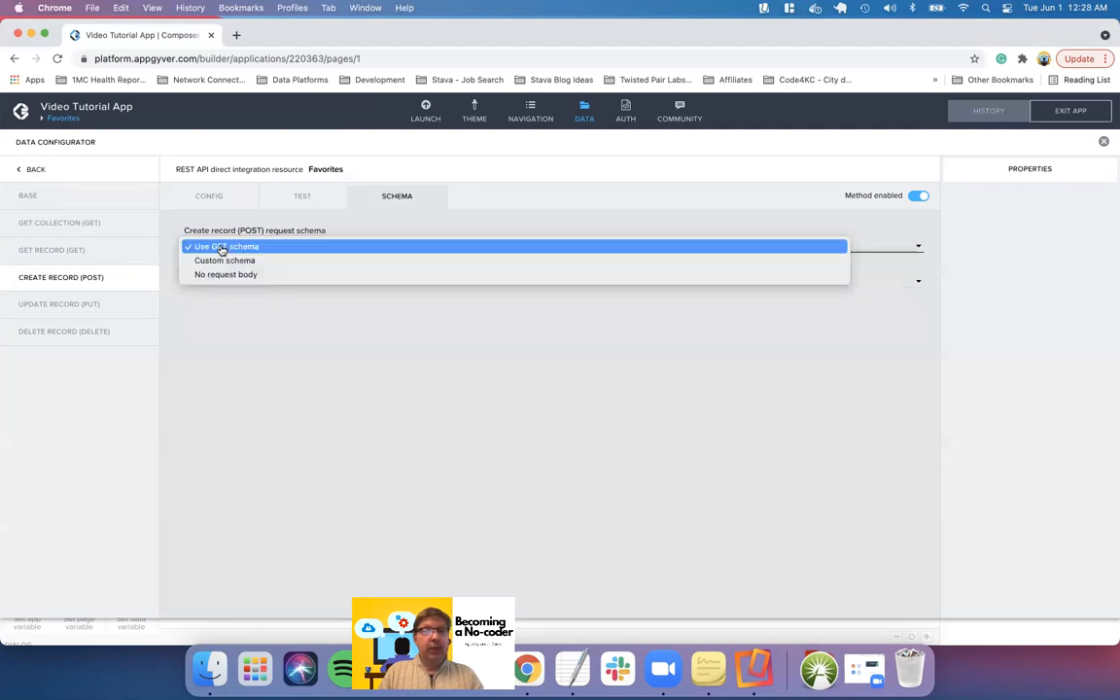
click(277, 275)
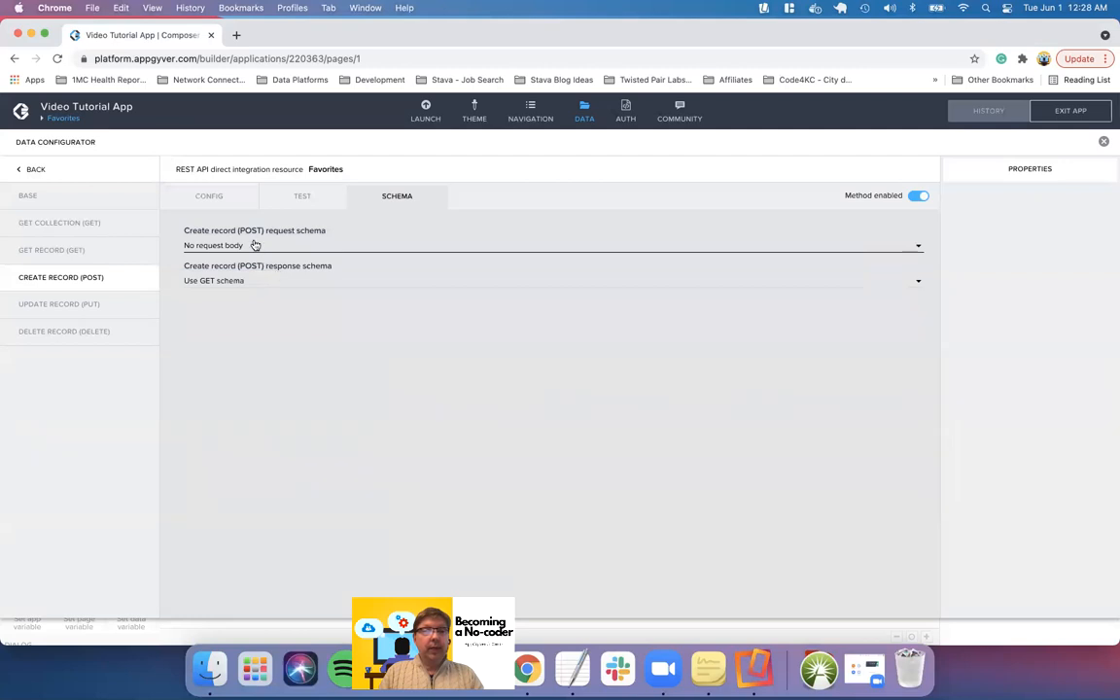
In the Create record (POST) test, bind Authorization to static text and enter "Bearer" followed by the auth token
click(207, 195)
click(290, 201)
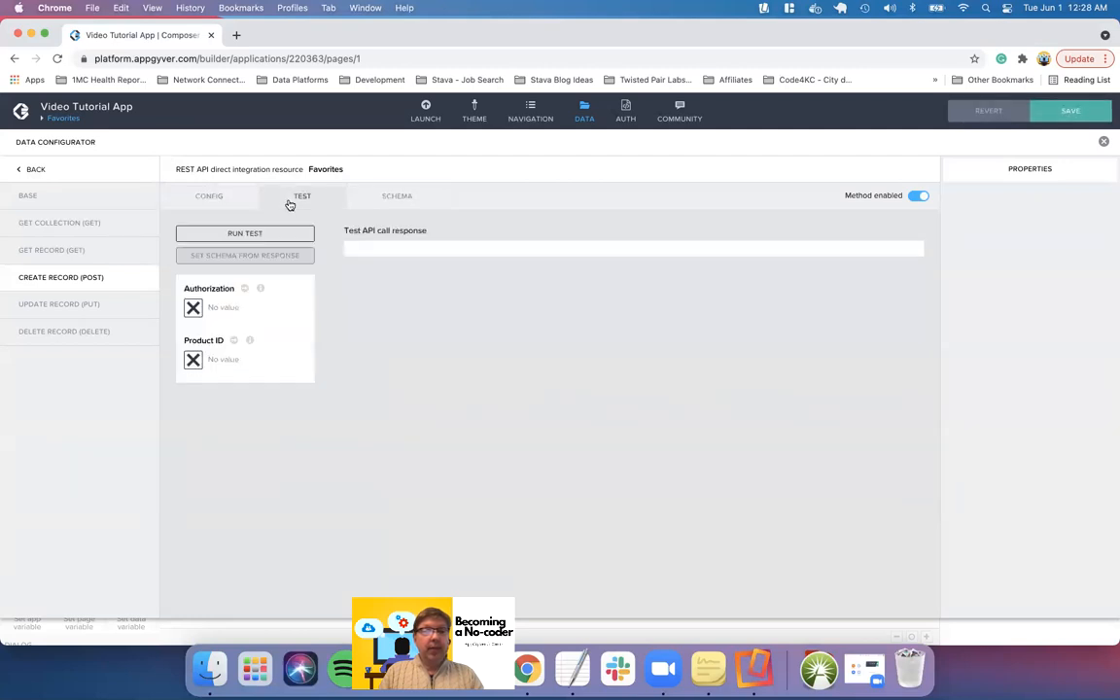
click(194, 308)
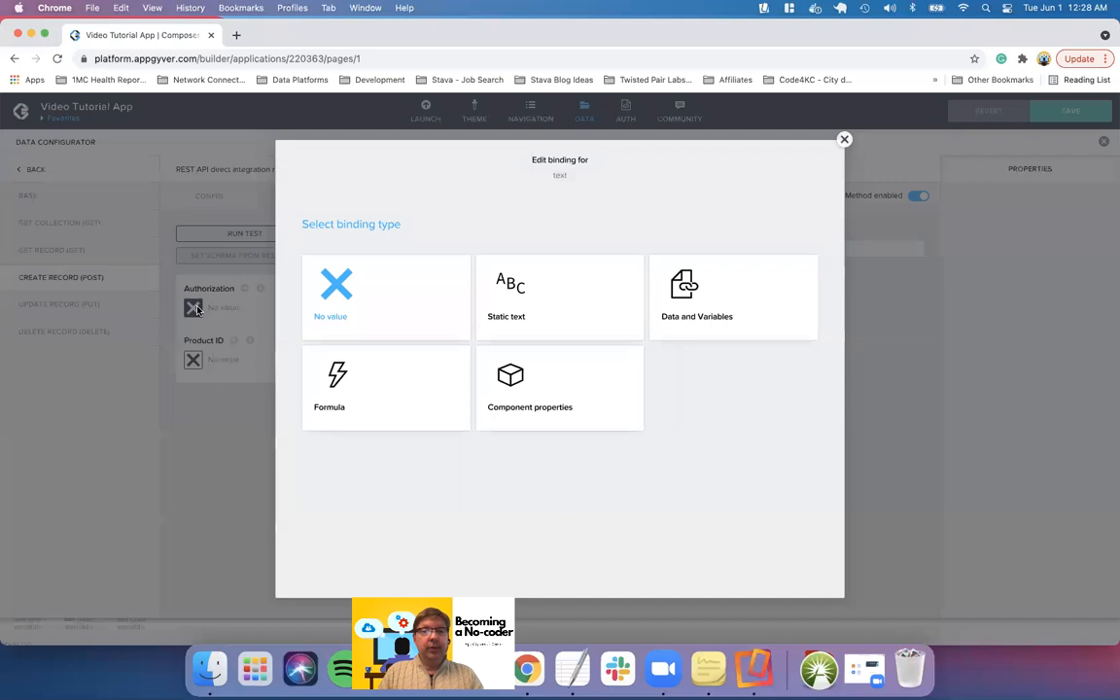
click(572, 308)
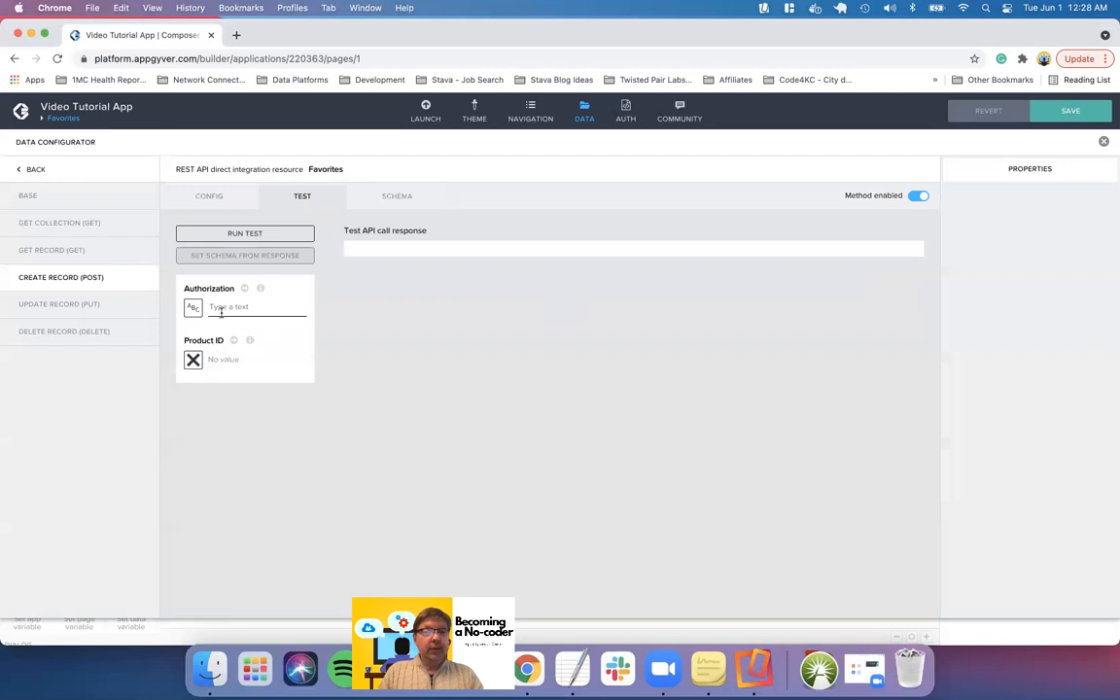
text(Bea)
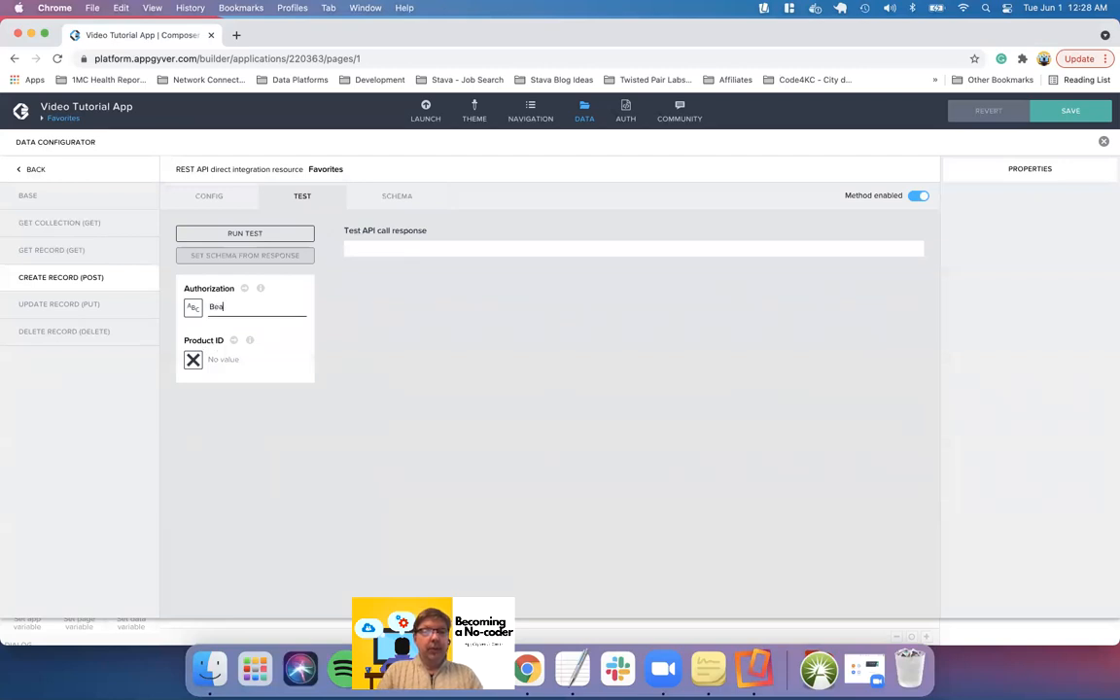
text(rer.)
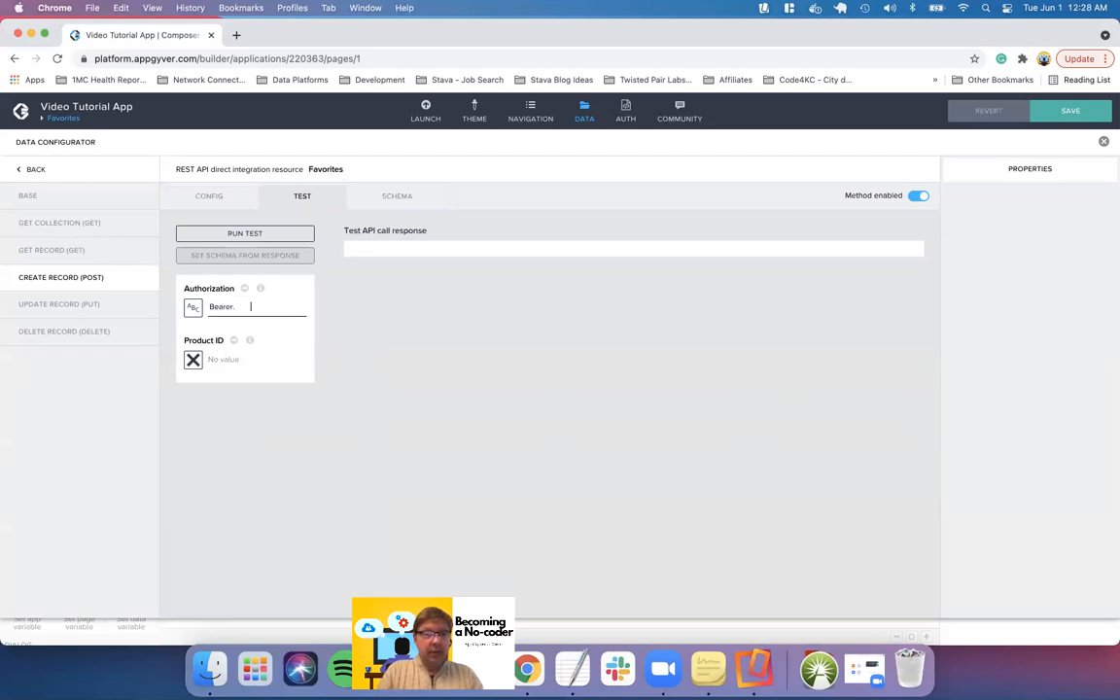
key(BackSpace)
key(BackSpace)
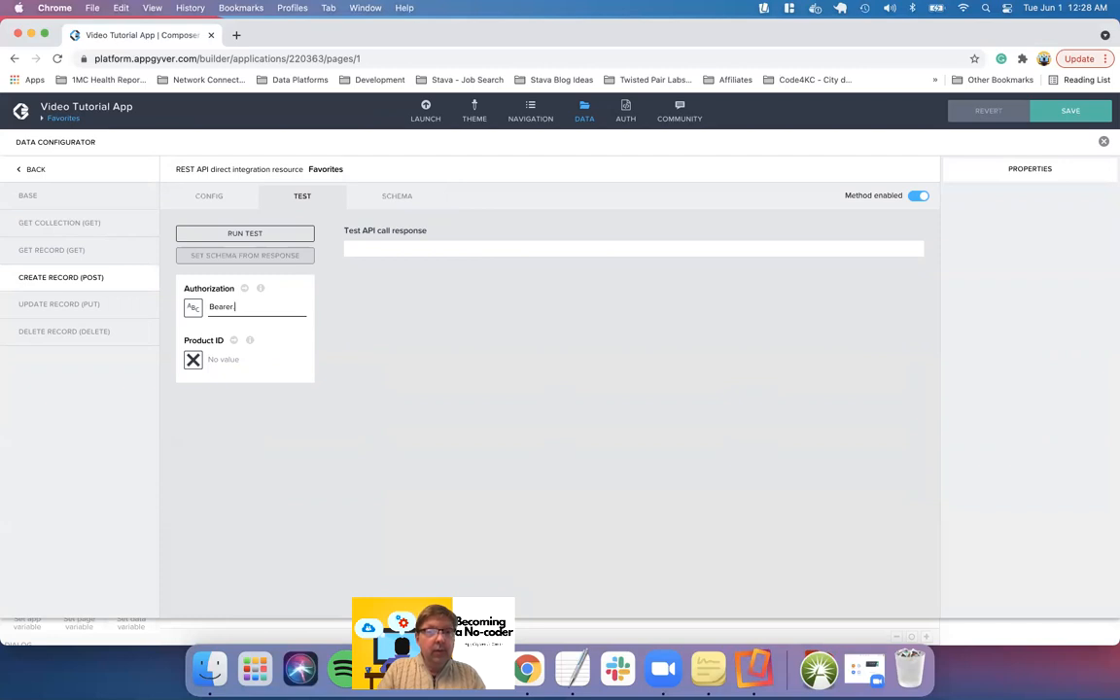
key(super+v)
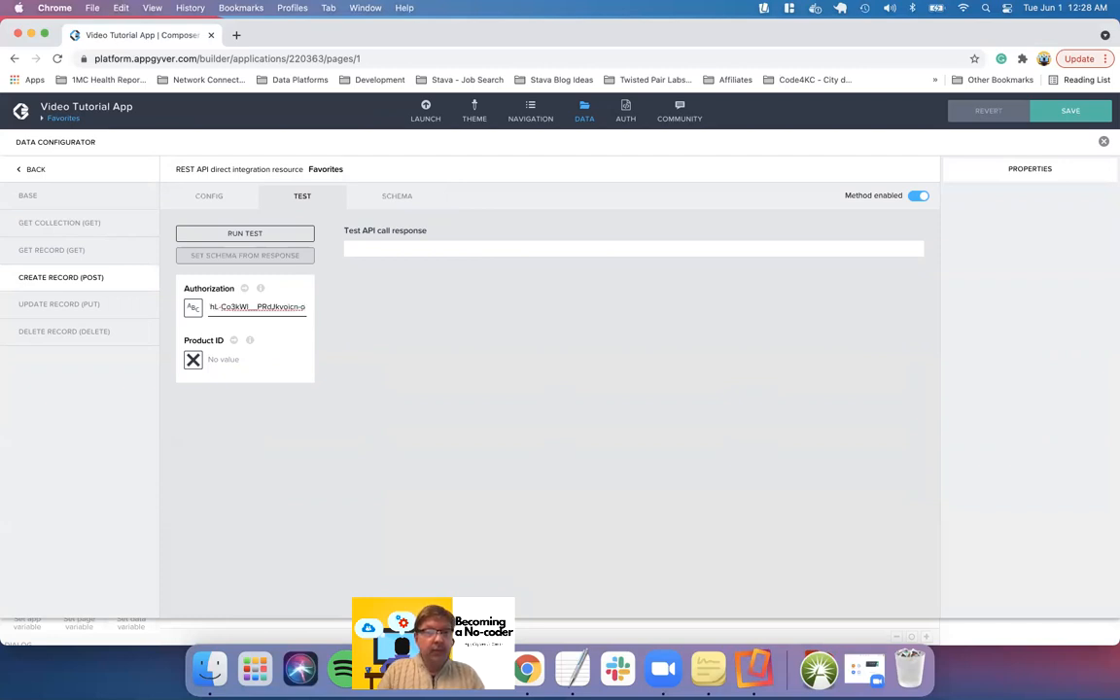
click(232, 371)
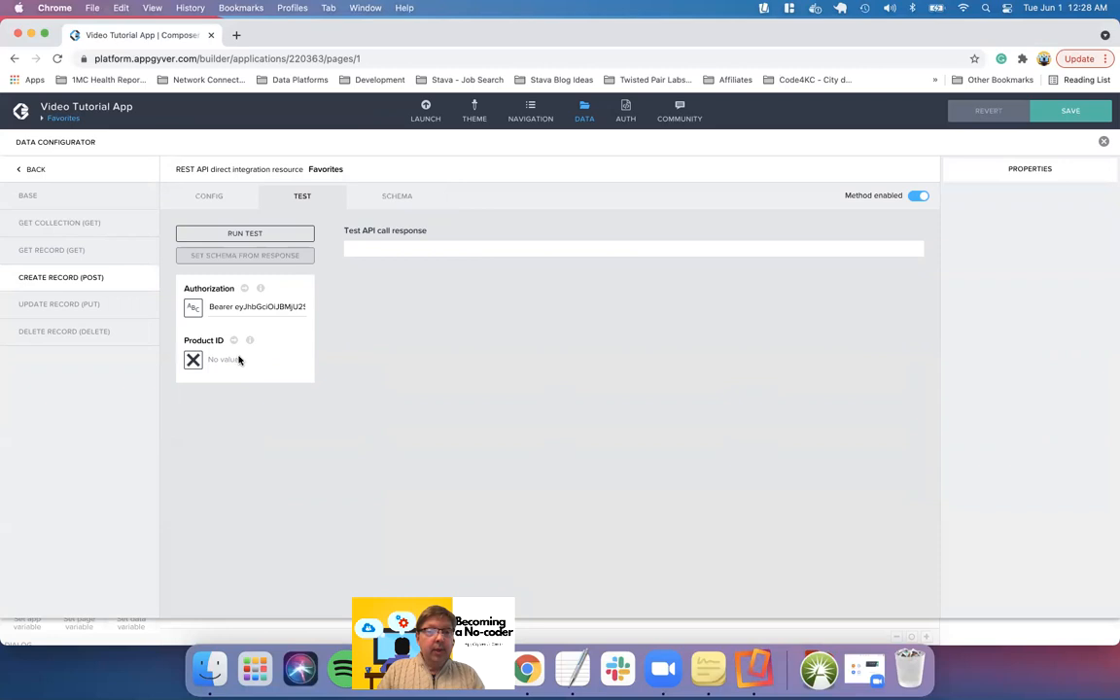
Set the POST test's Product ID to the static number 5, and refresh the favorite table in Xano
click(194, 362)
click(445, 220)
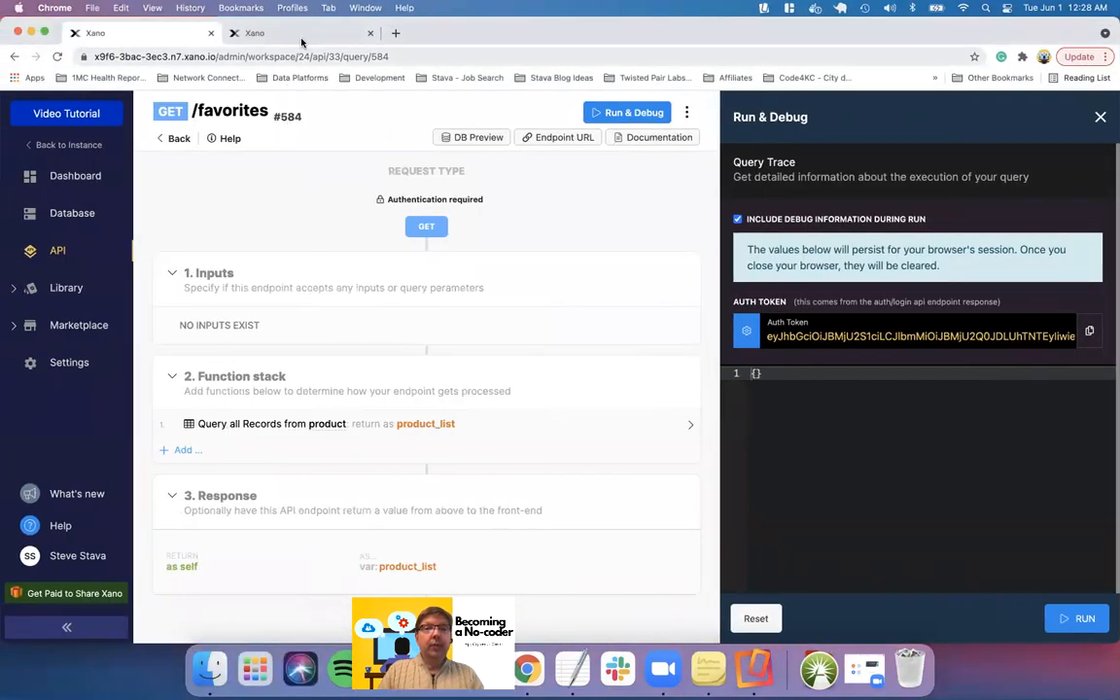
click(303, 34)
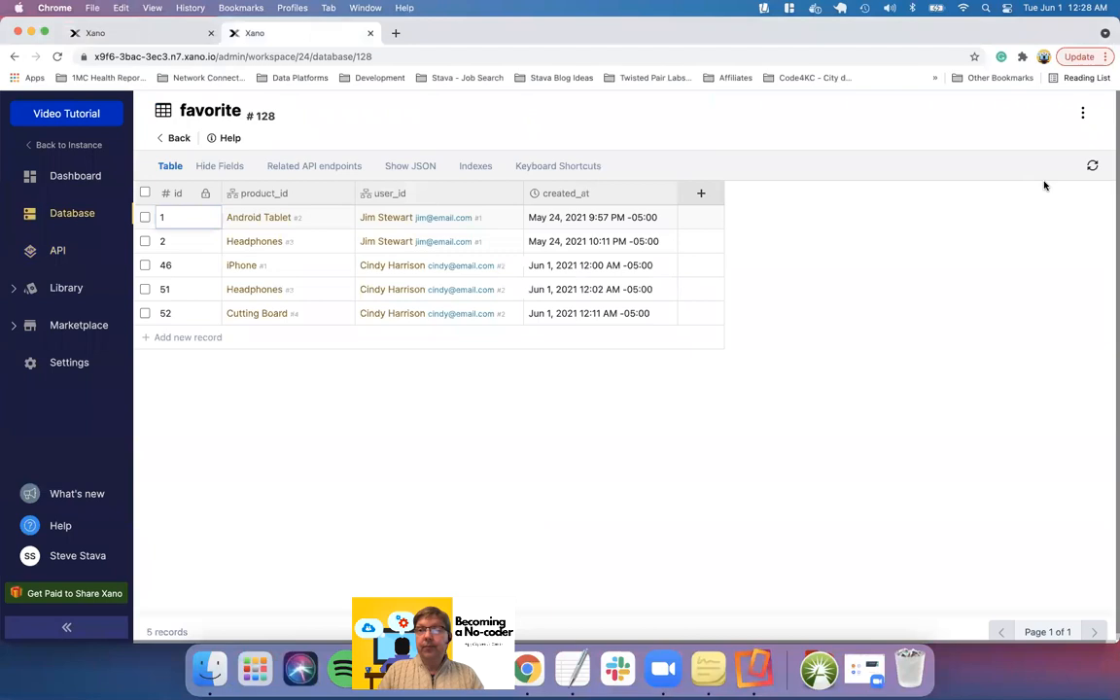
click(1092, 167)
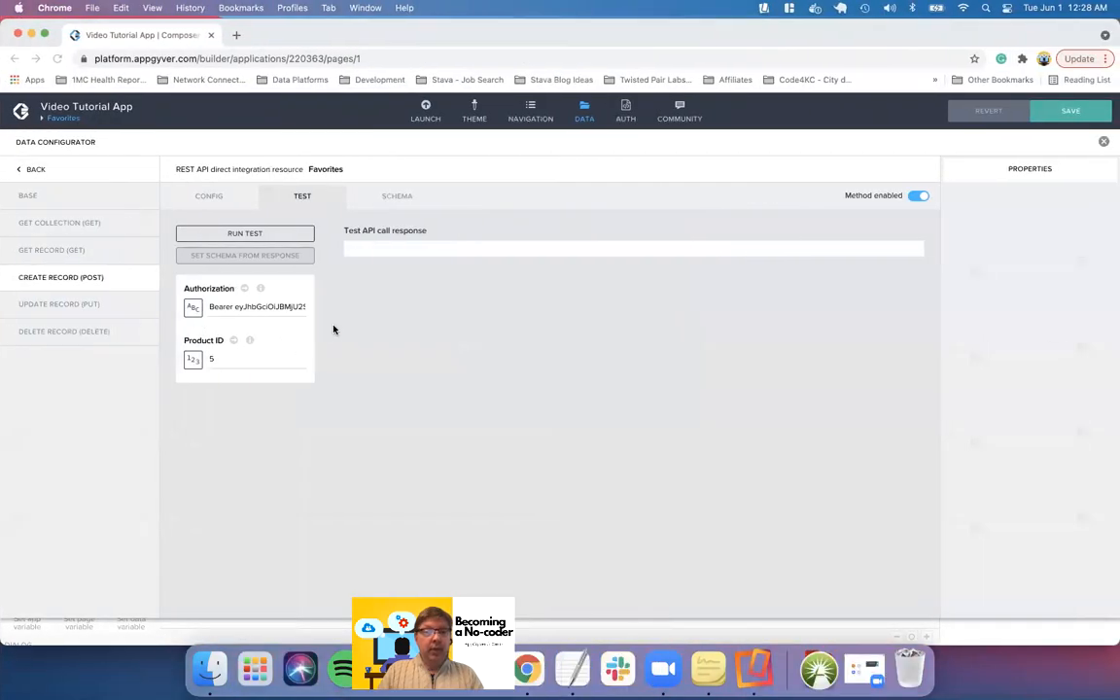
In AppGyver, run the POST test and save the application with the response schema set from its result
click(301, 235)
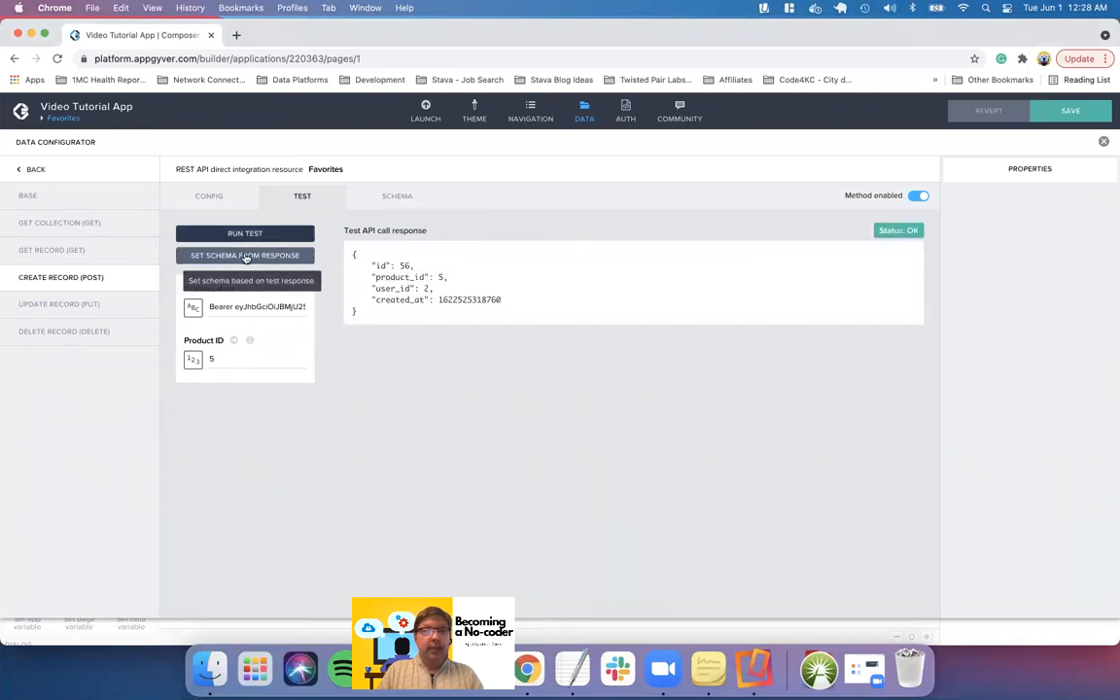
click(246, 256)
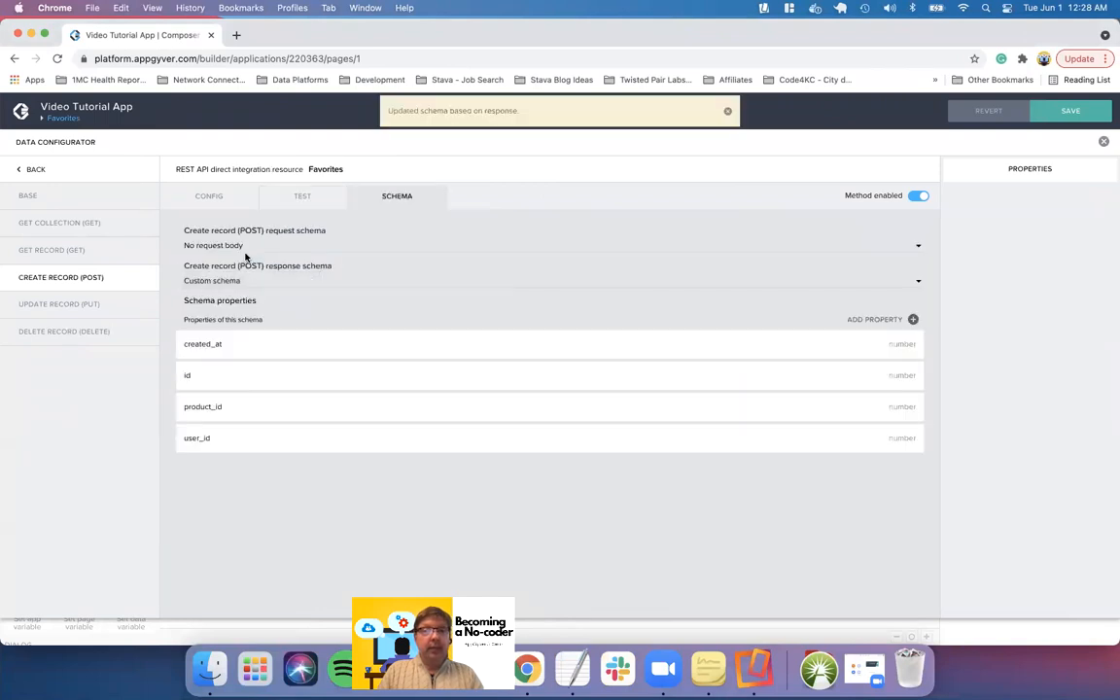
click(1050, 112)
Switch to Xano and refresh the favorite table to check the record created by the POST test, then return to AppGyver
key(ctrl+Left)
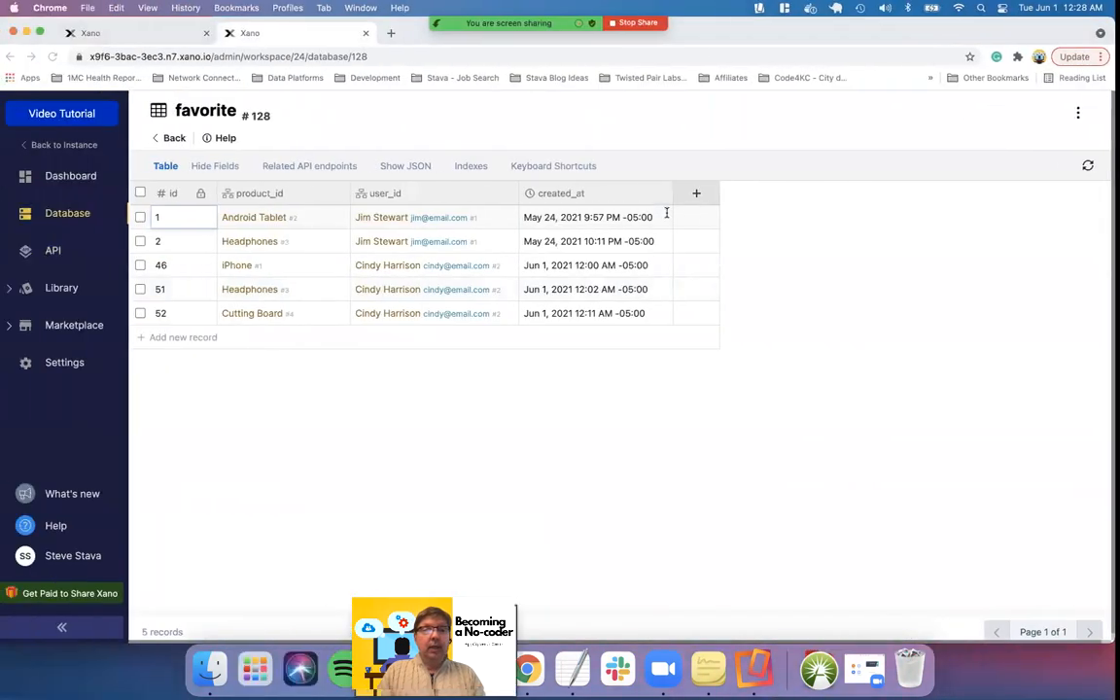
click(1092, 166)
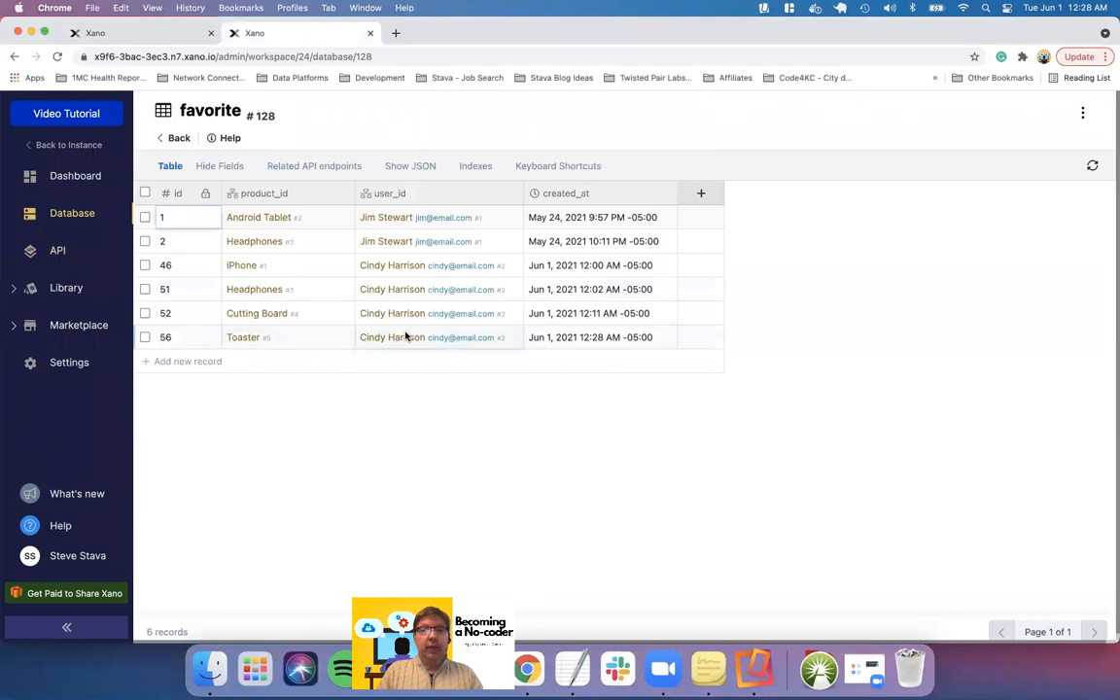
key(ctrl+Right)
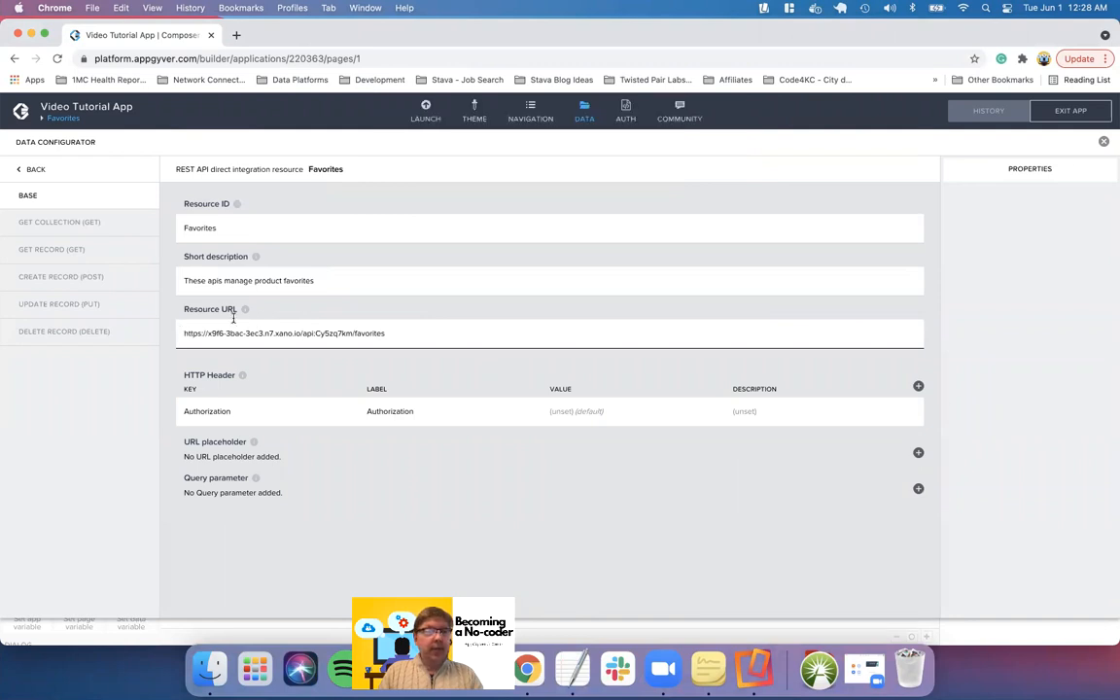
Enable the Delete record (DELETE) method and add a query parameter with label "Product ID" and key "product_id"
click(51, 334)
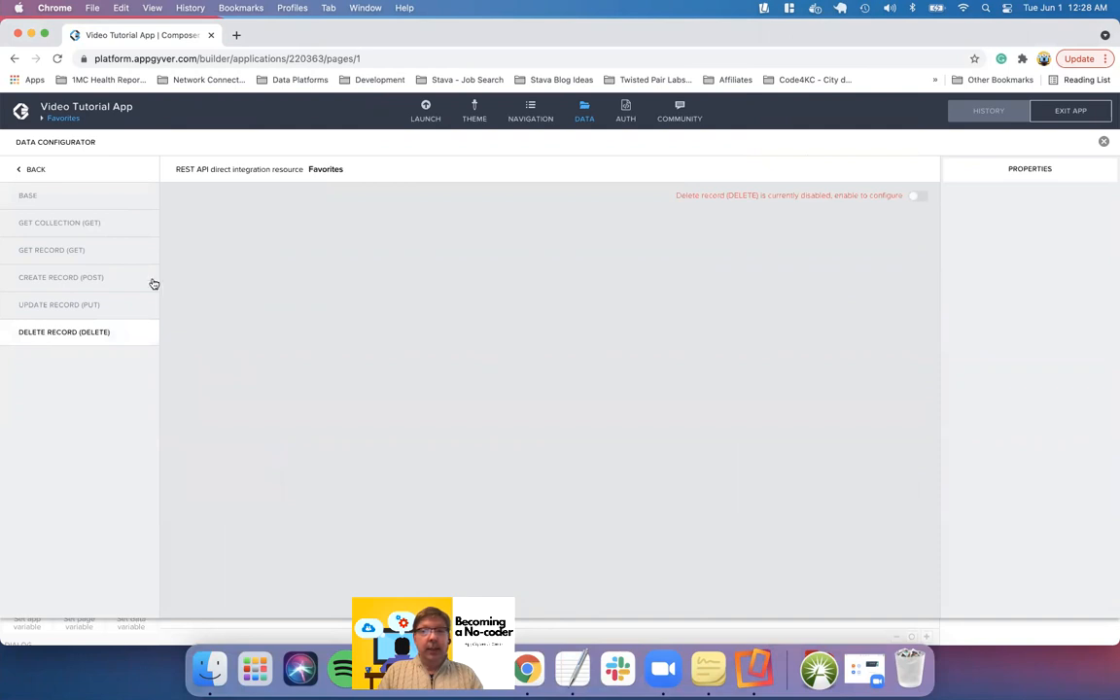
click(920, 196)
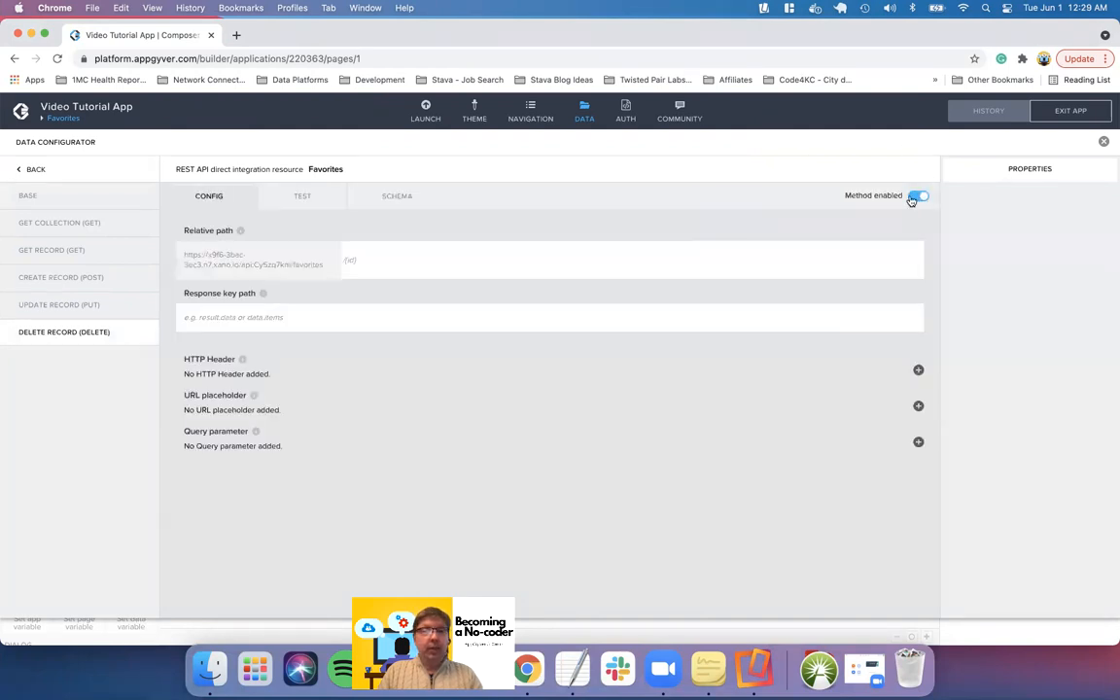
click(920, 444)
click(997, 210)
text(P)
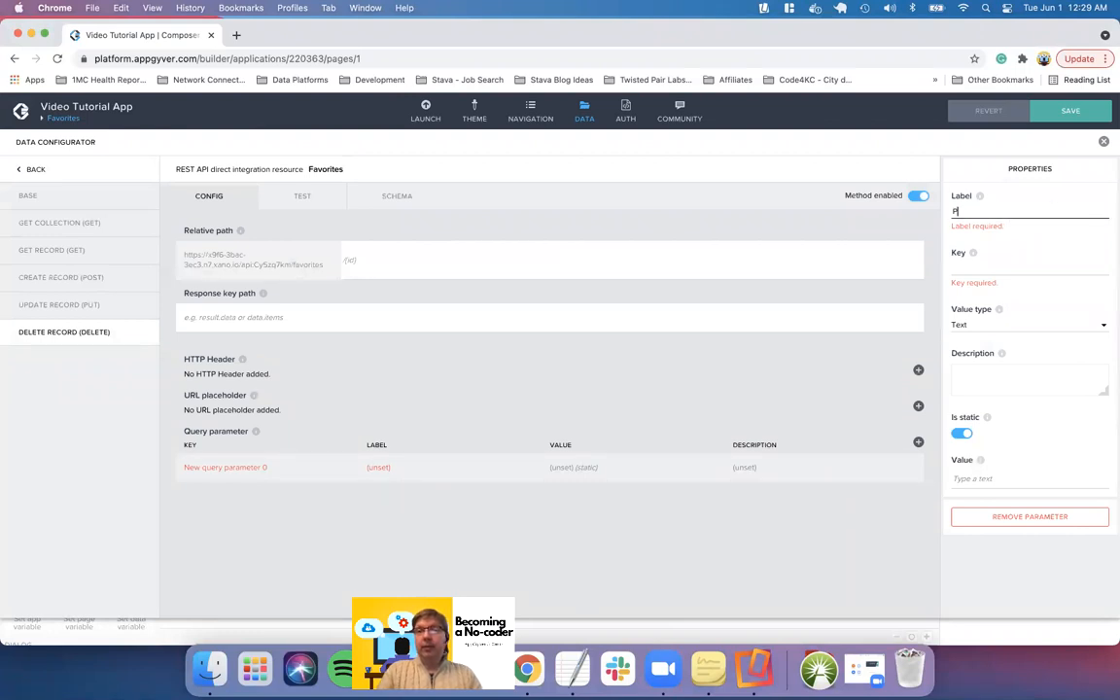
text(roduct ID)
key(Tab)
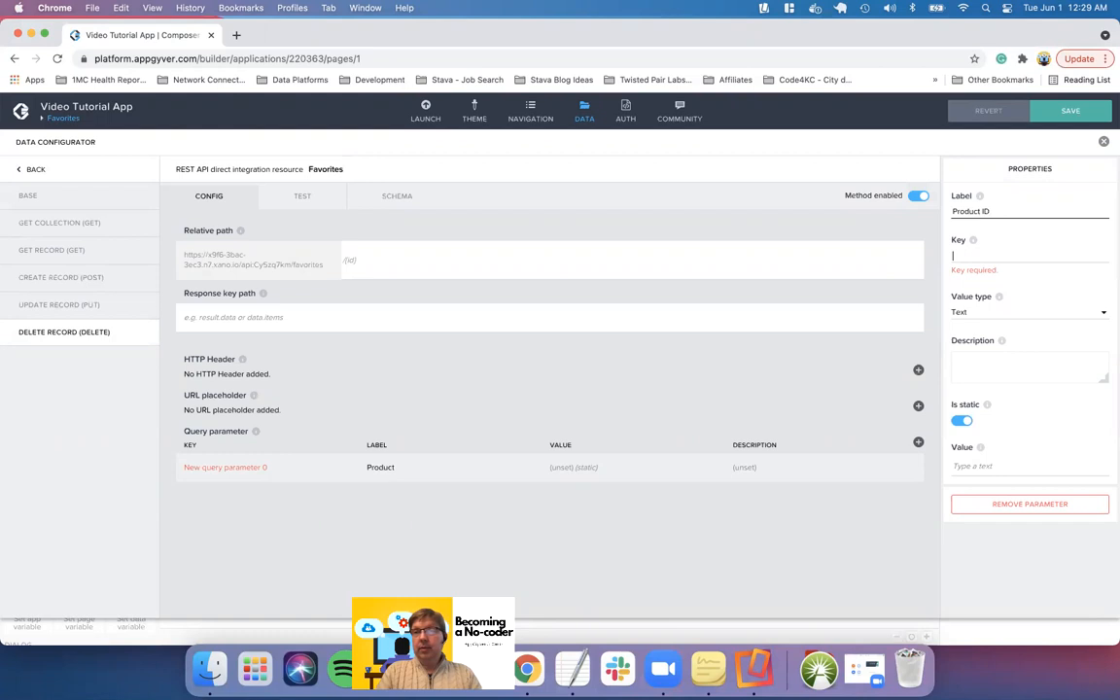
text(product_id)
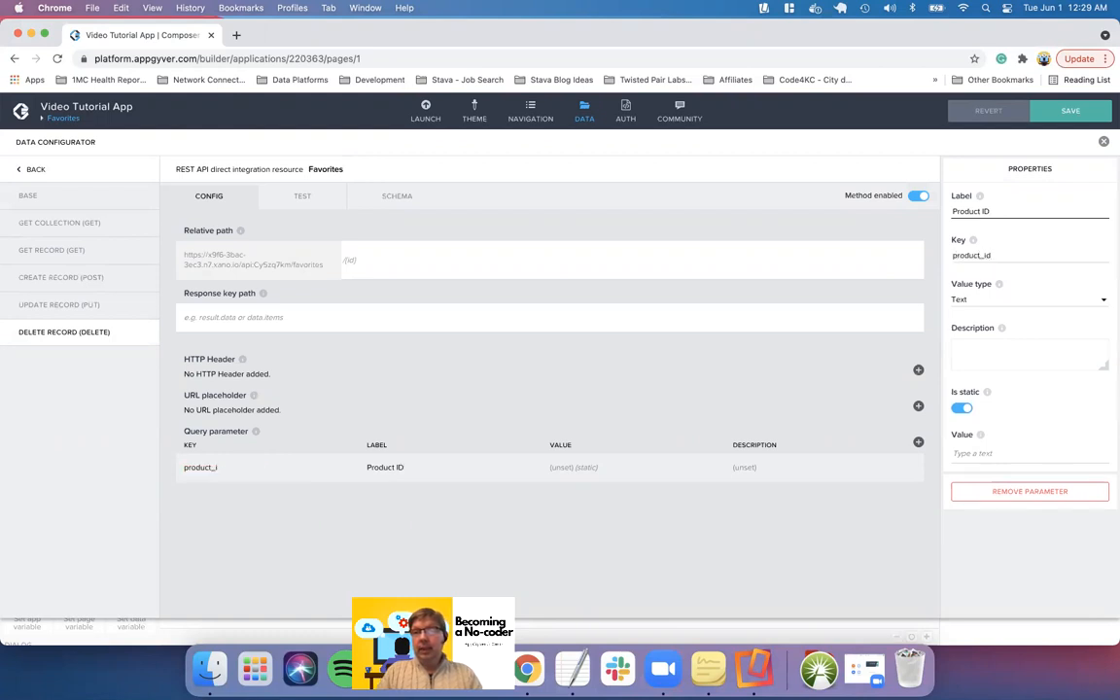
Set the product_id parameter's value type to Number, make it non-static, and save the application
click(984, 302)
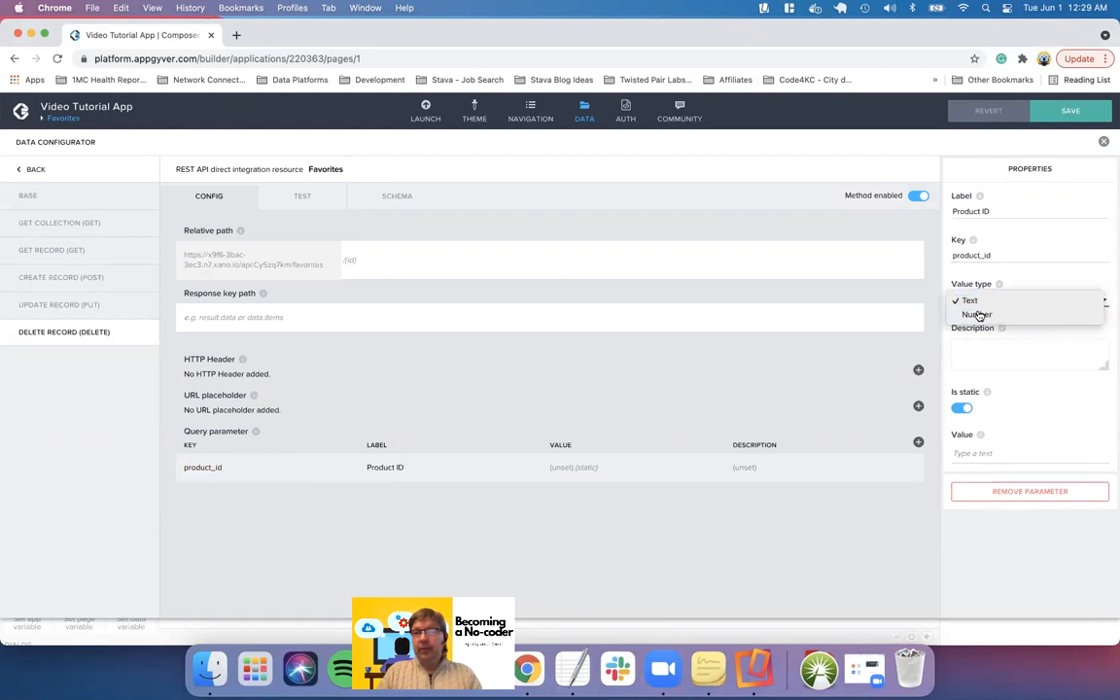
click(975, 315)
click(960, 409)
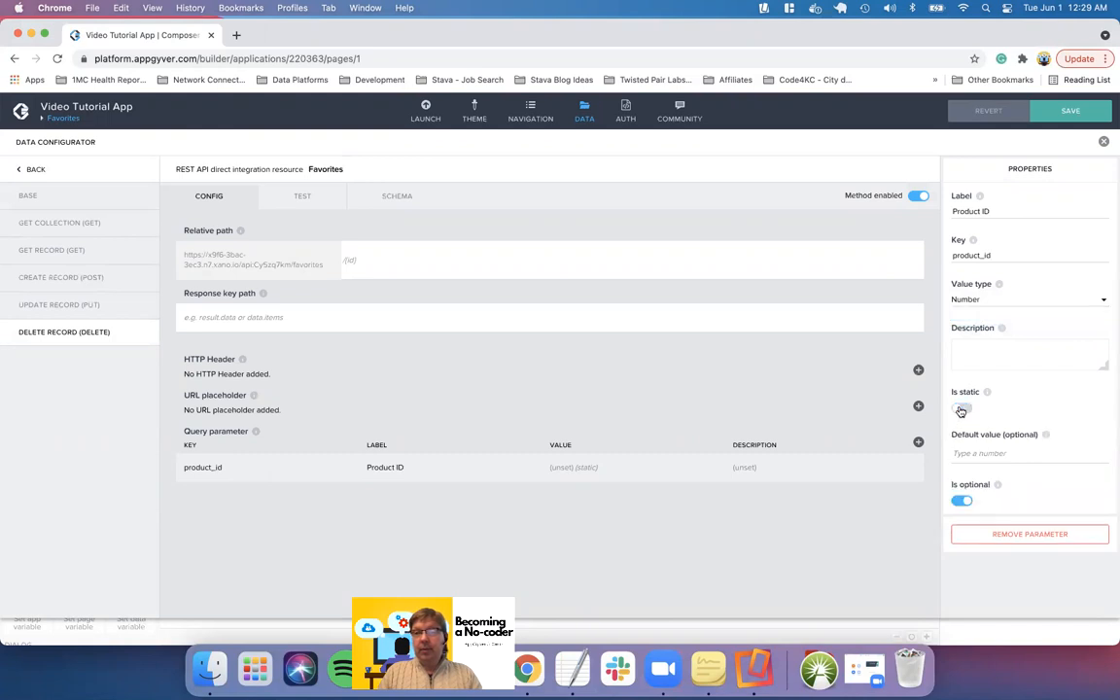
click(1071, 111)
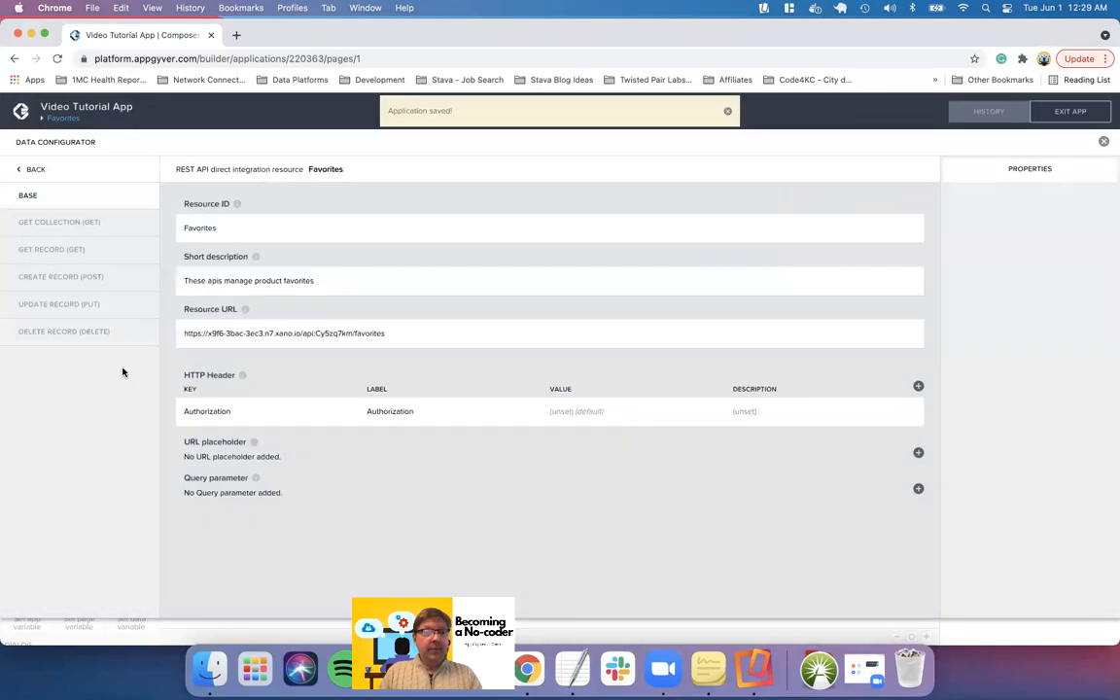
Reopen the Delete record method, and copy the auth token from the /favorites endpoint's Run & Debug in Xano
click(92, 331)
key(ctrl+Left)
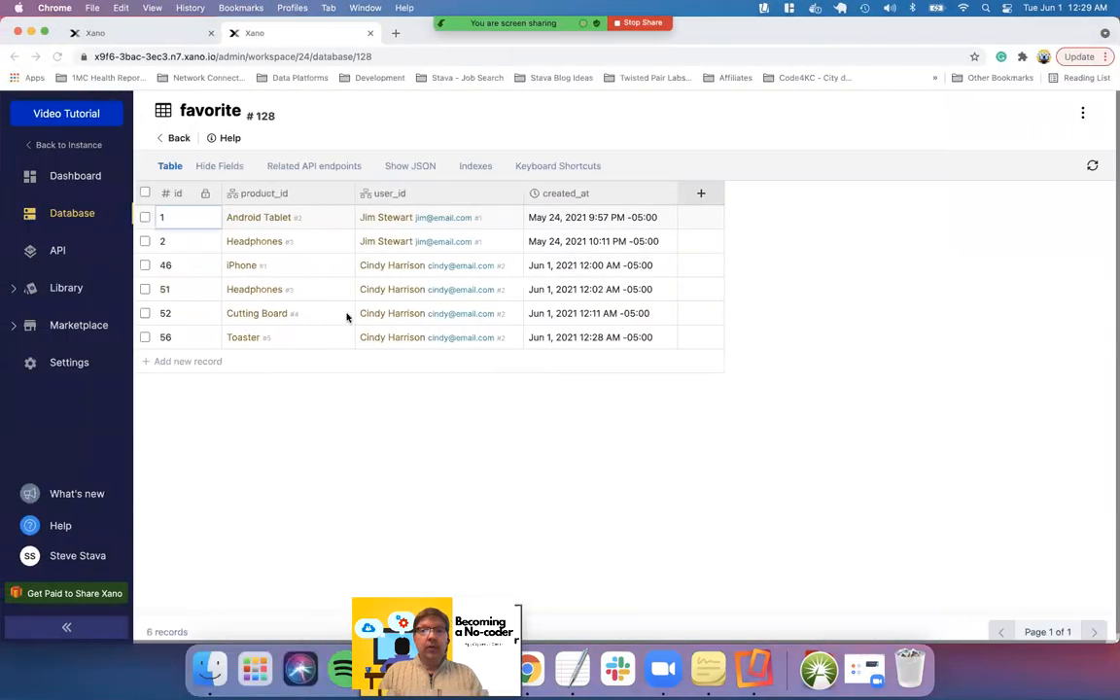
click(148, 37)
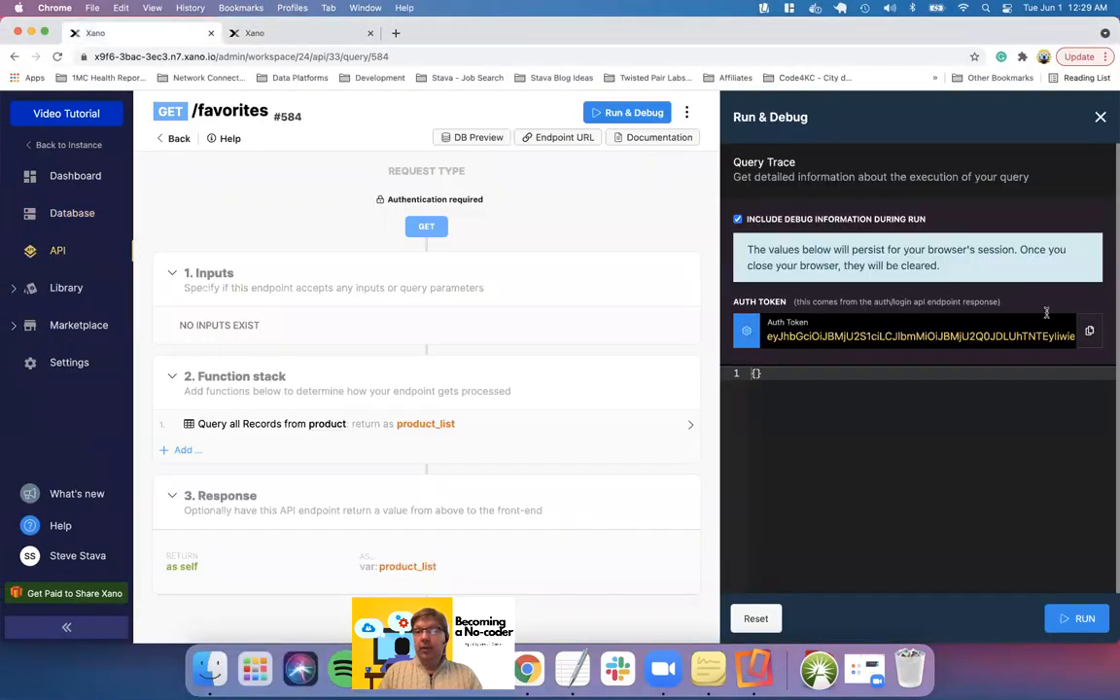
click(1090, 332)
key(ctrl+Right)
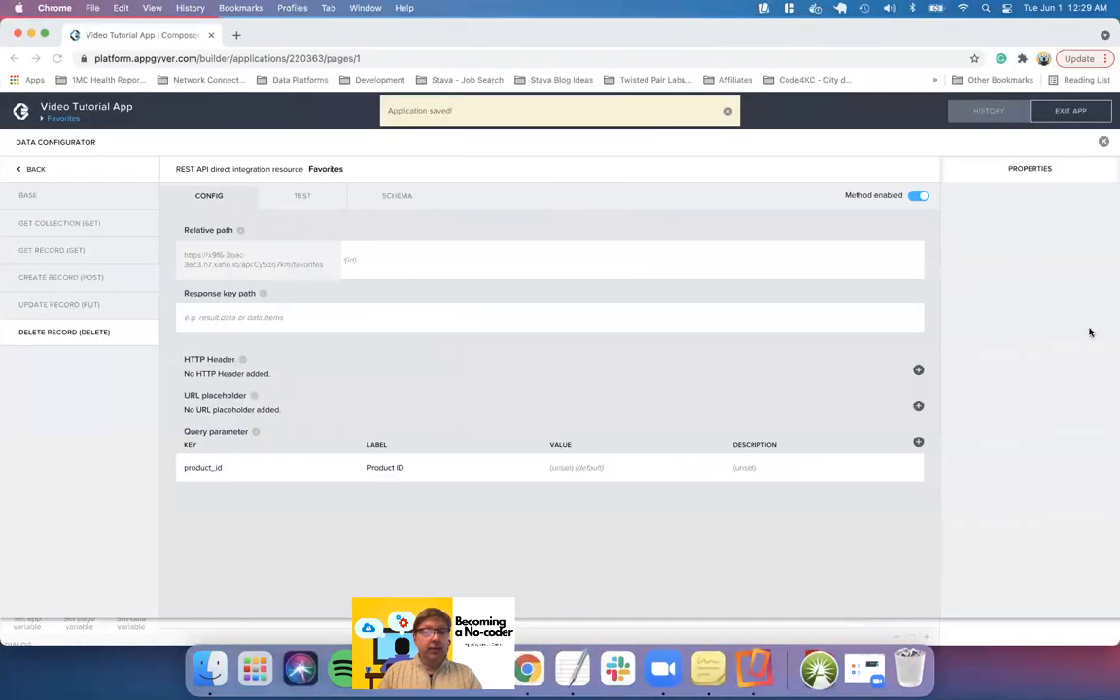
In the Delete record test, bind Authorization to static text and enter "Bearer" followed by the copied auth token
click(292, 195)
click(190, 308)
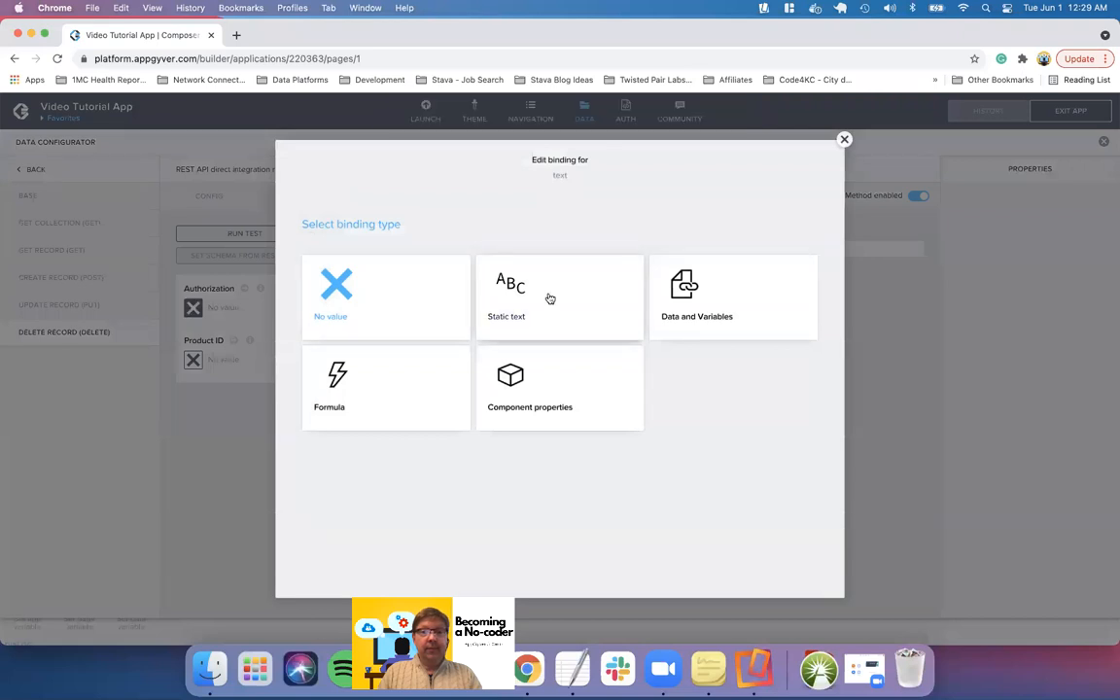
click(547, 297)
click(215, 307)
text(Bearer)
key(super+v)
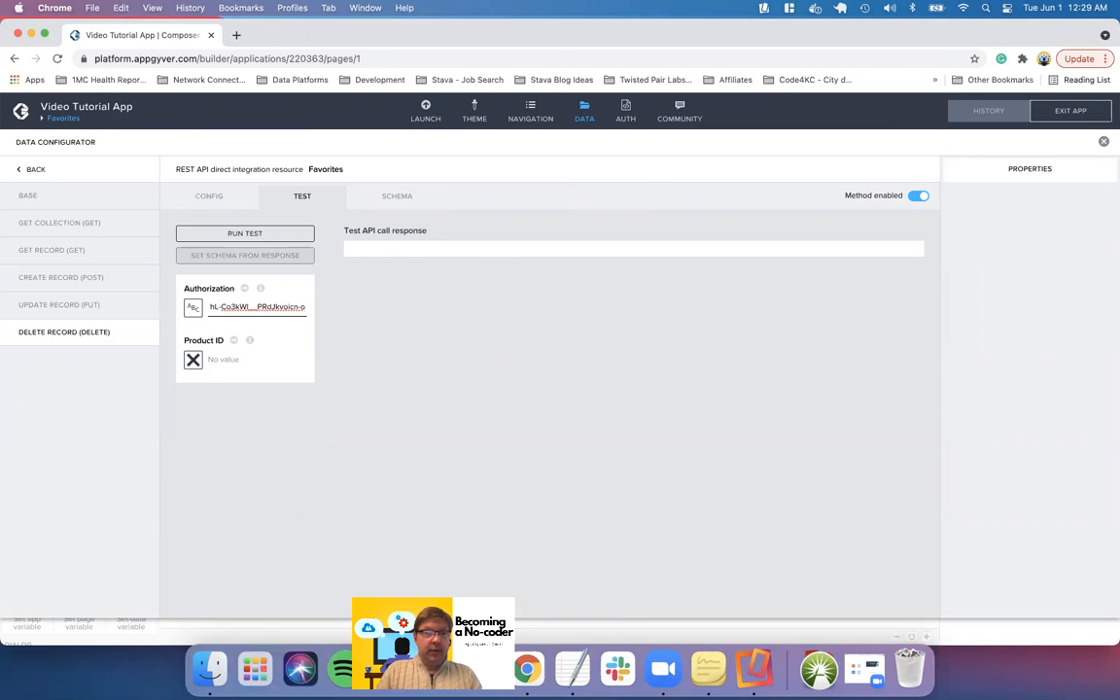
Set the DELETE test's Product ID to the static number 5, and refresh Xano's favorite table for comparison
click(194, 361)
click(491, 316)
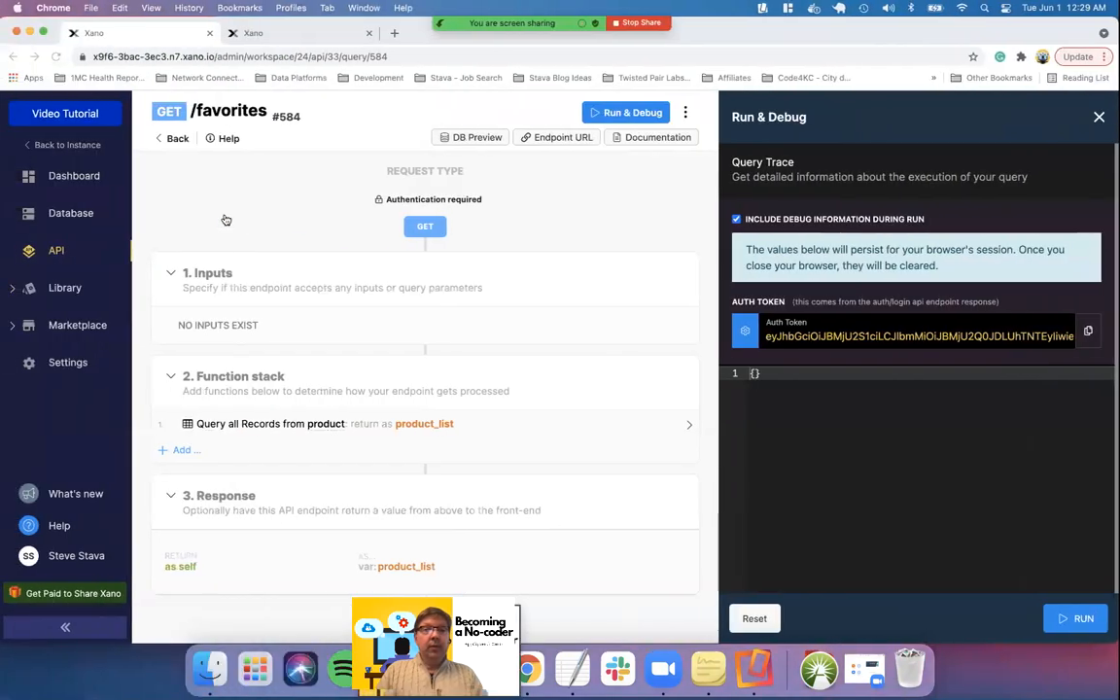
click(277, 33)
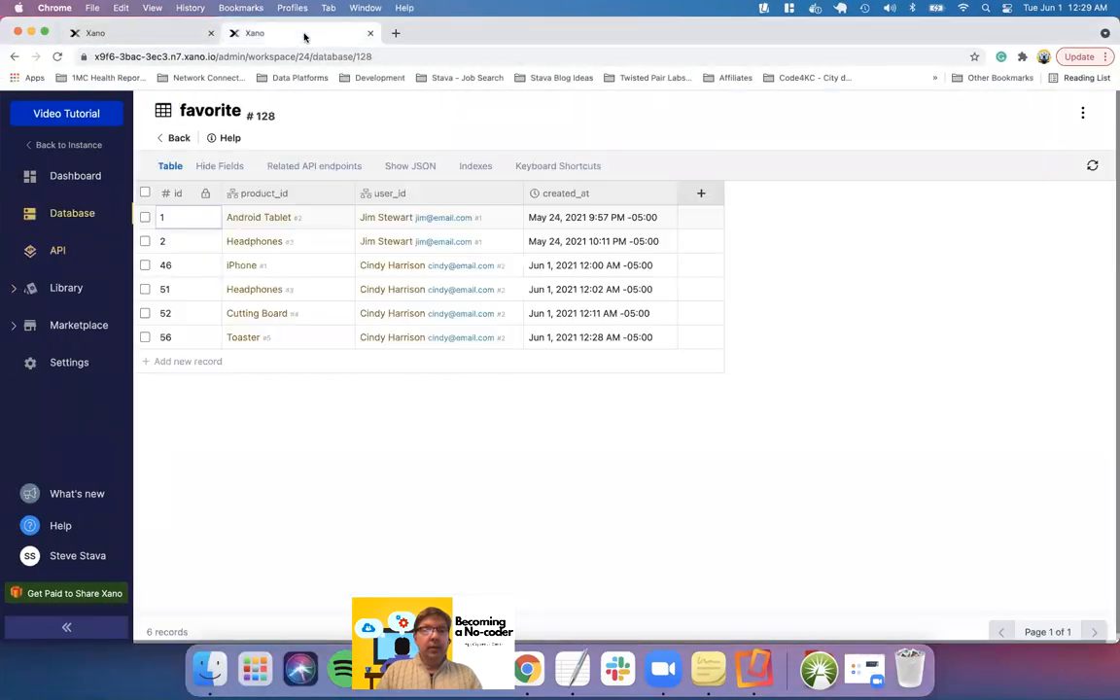
click(1091, 166)
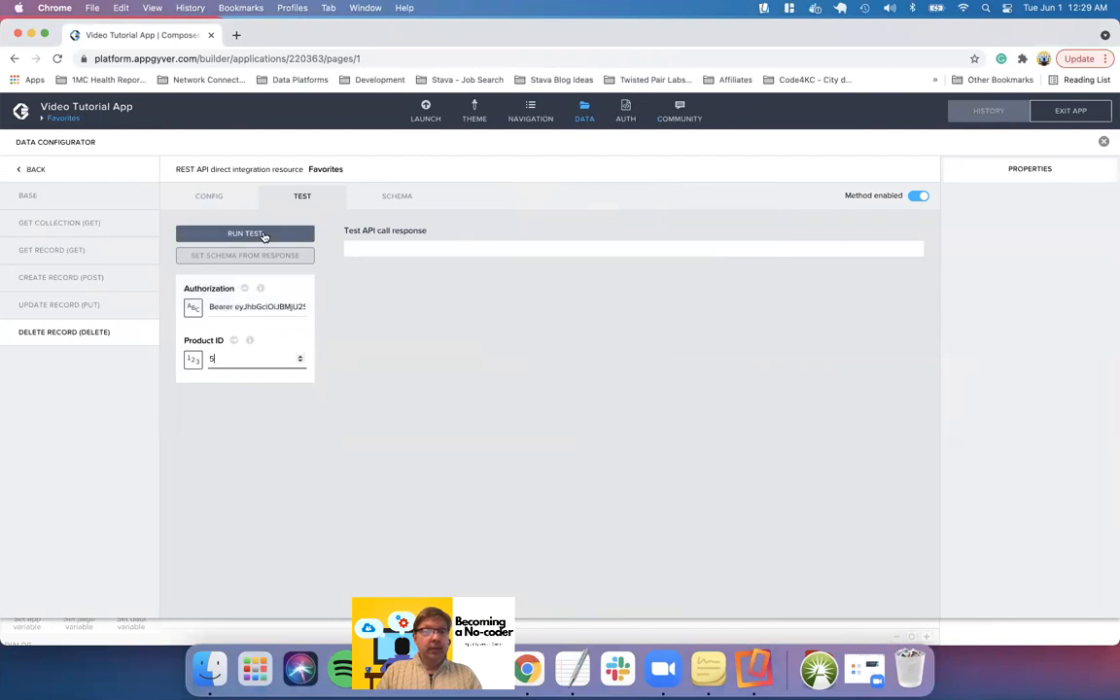
Run the Delete record test in AppGyver, and refresh the favorite table in Xano to check its effect
click(262, 235)
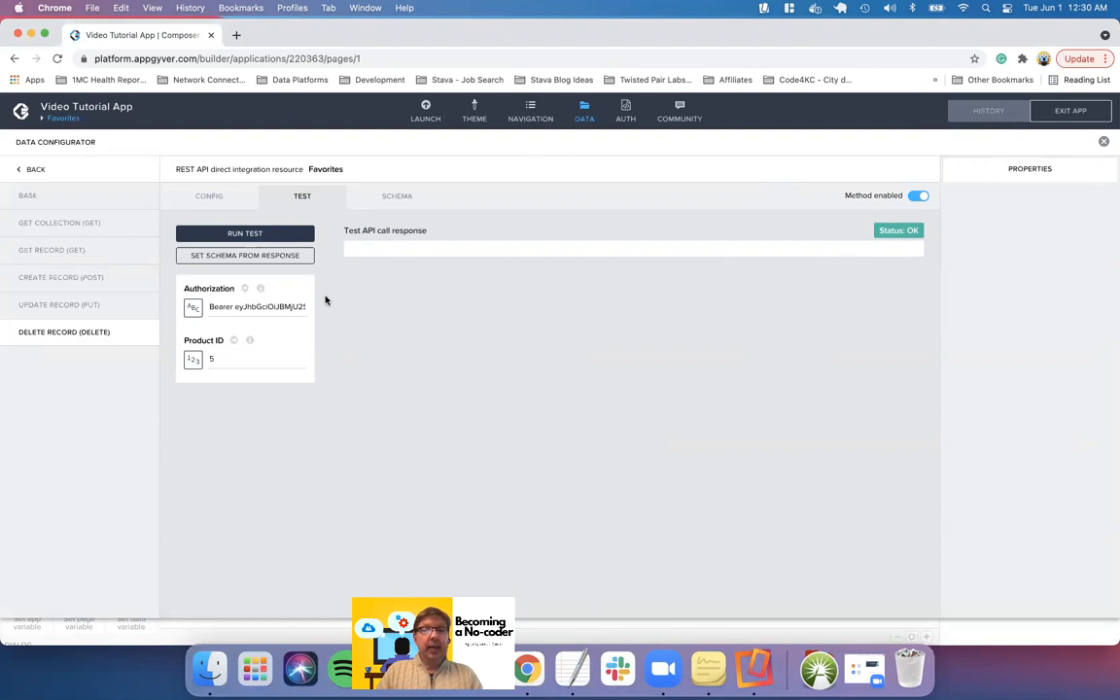
key(ctrl+Left)
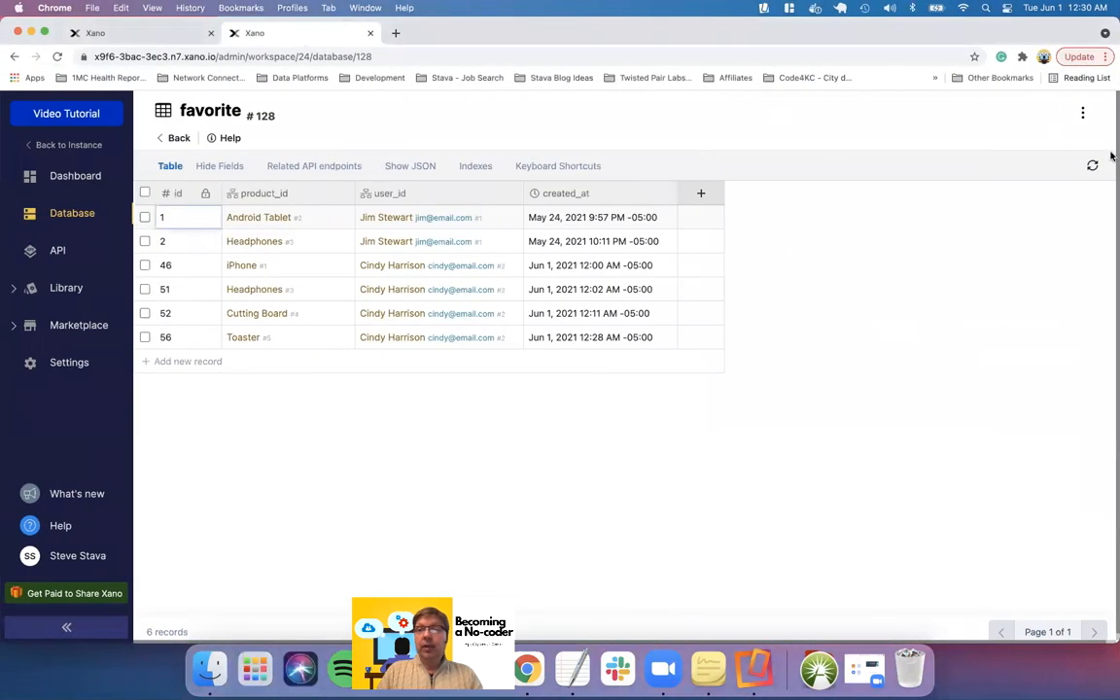
click(1093, 166)
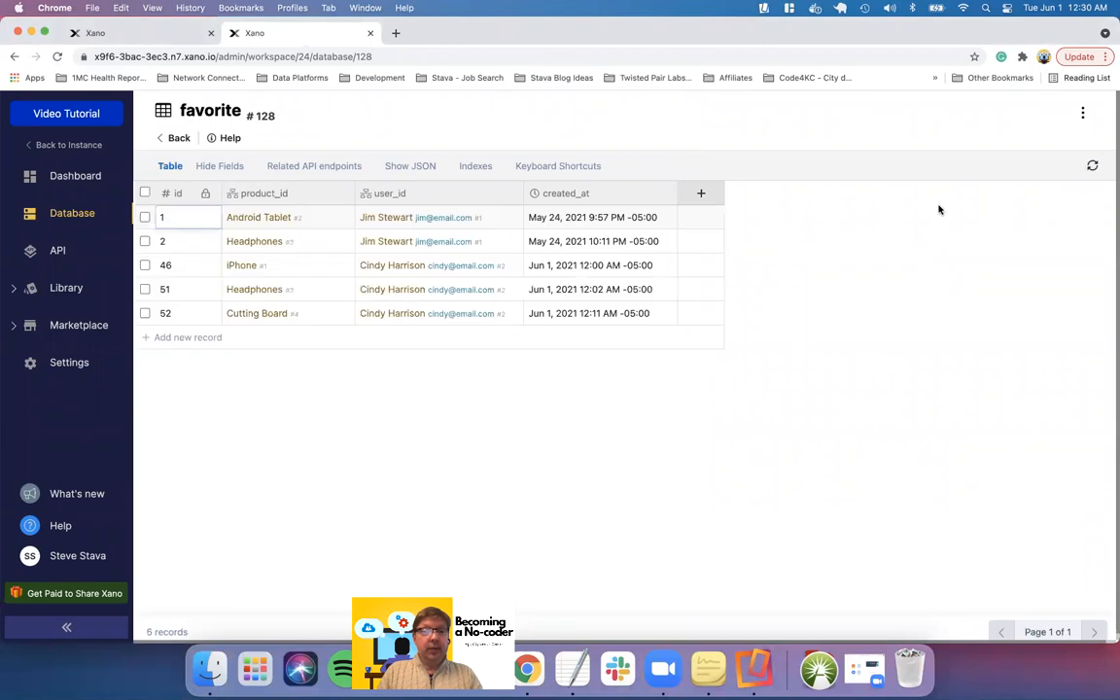
Rerun the Delete record test in AppGyver to set its schema from the response, and save the app
key(ctrl+Right)
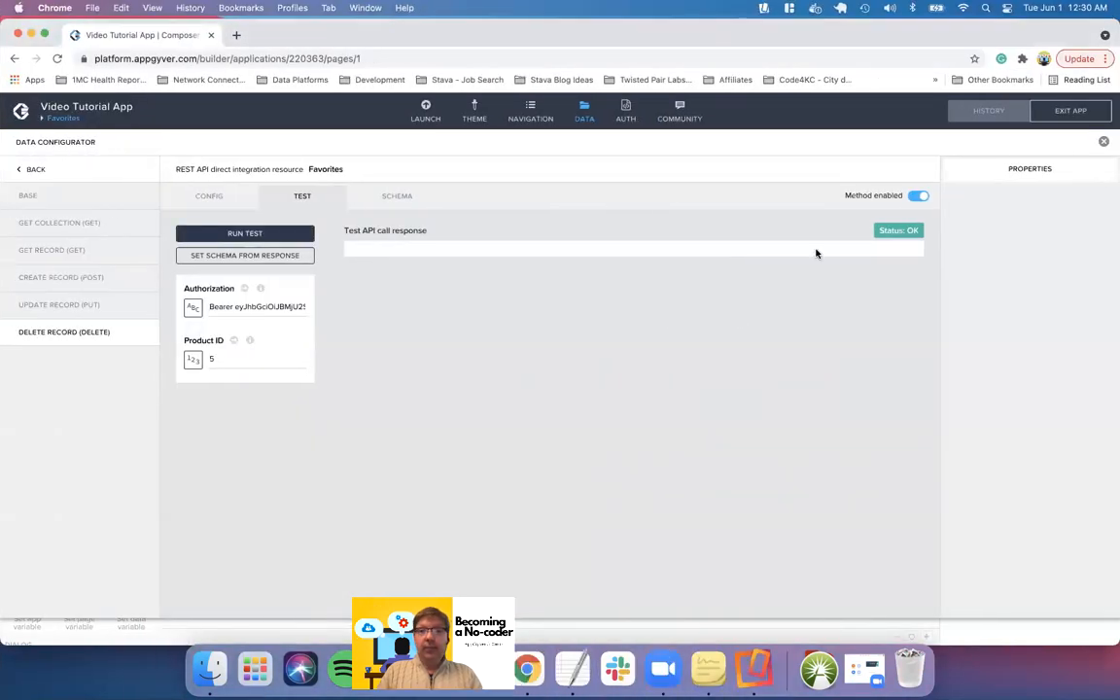
click(268, 237)
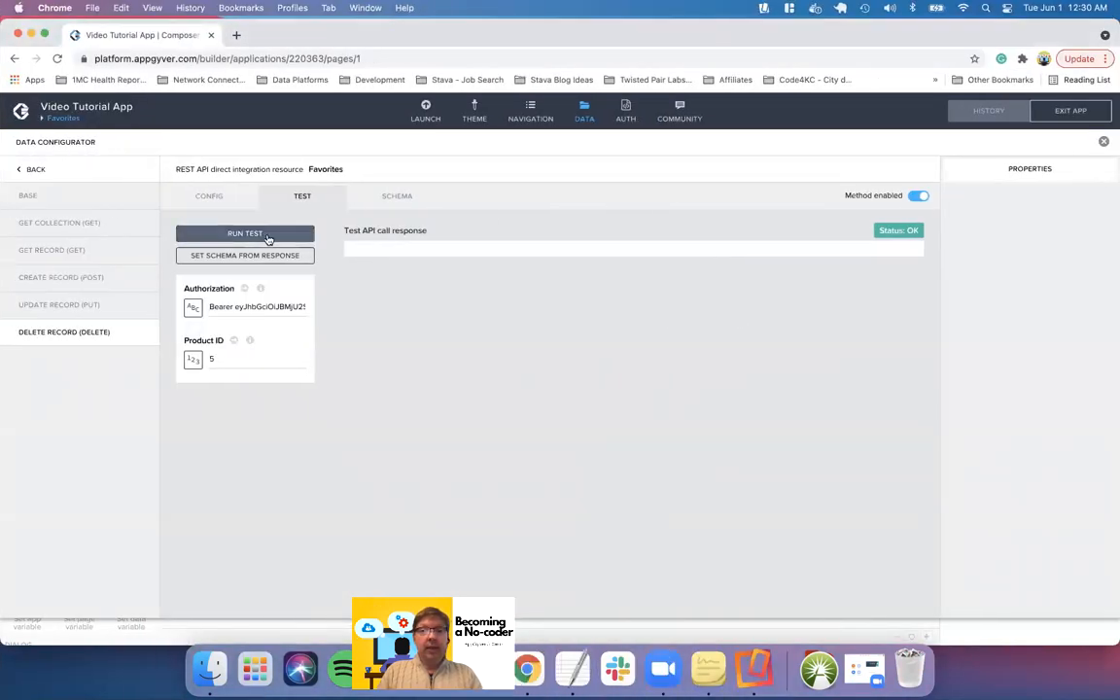
click(235, 257)
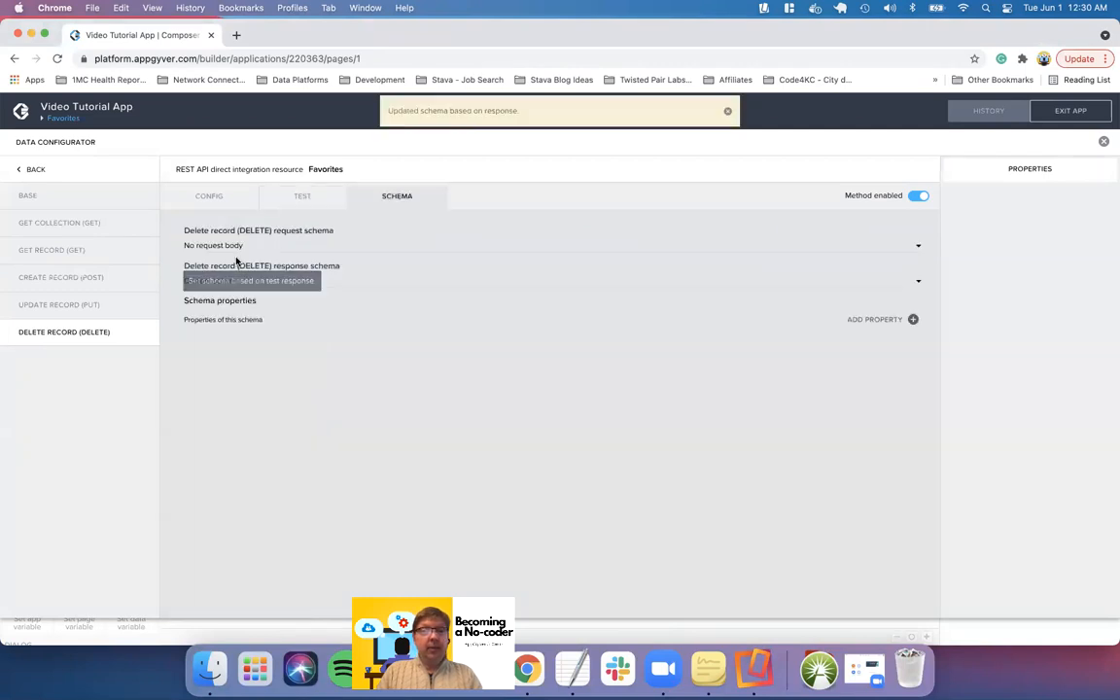
click(1070, 110)
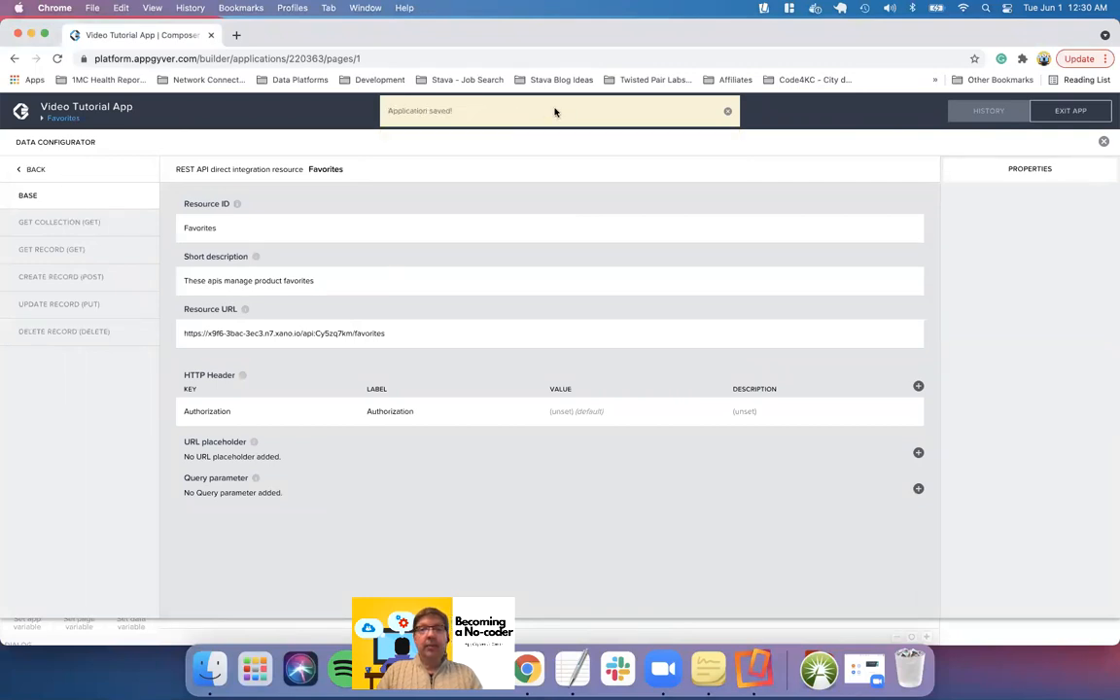
click(561, 114)
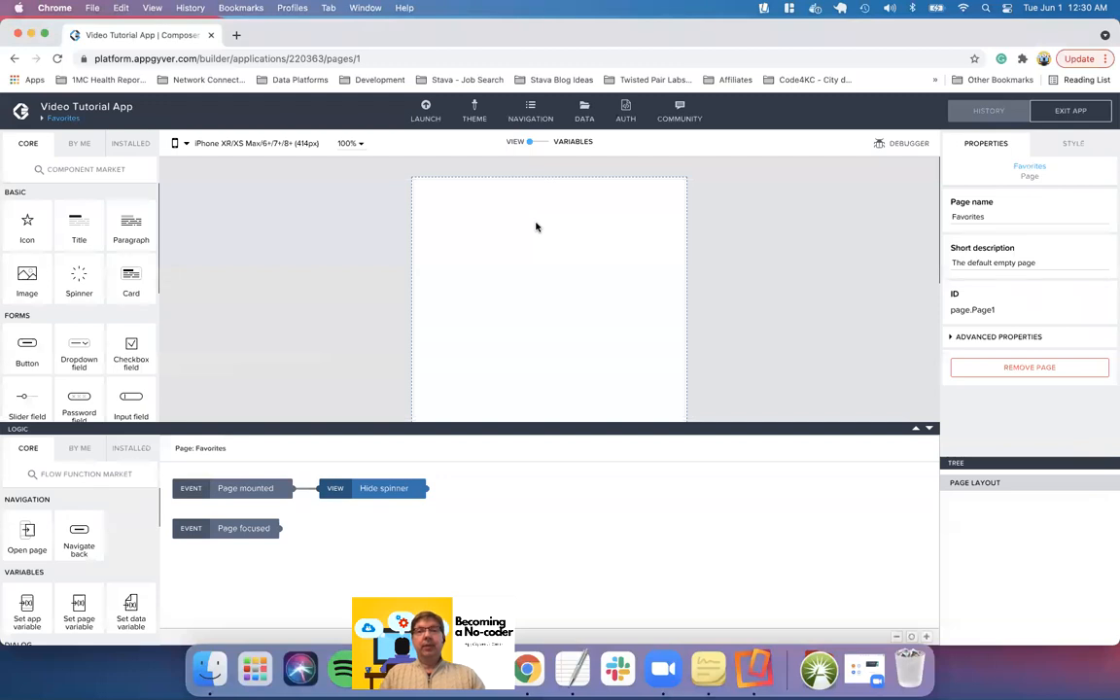
Add a scroll view to the Favorites page with the display name product_scroll, and save the app
scroll(100, 309, down, 3)
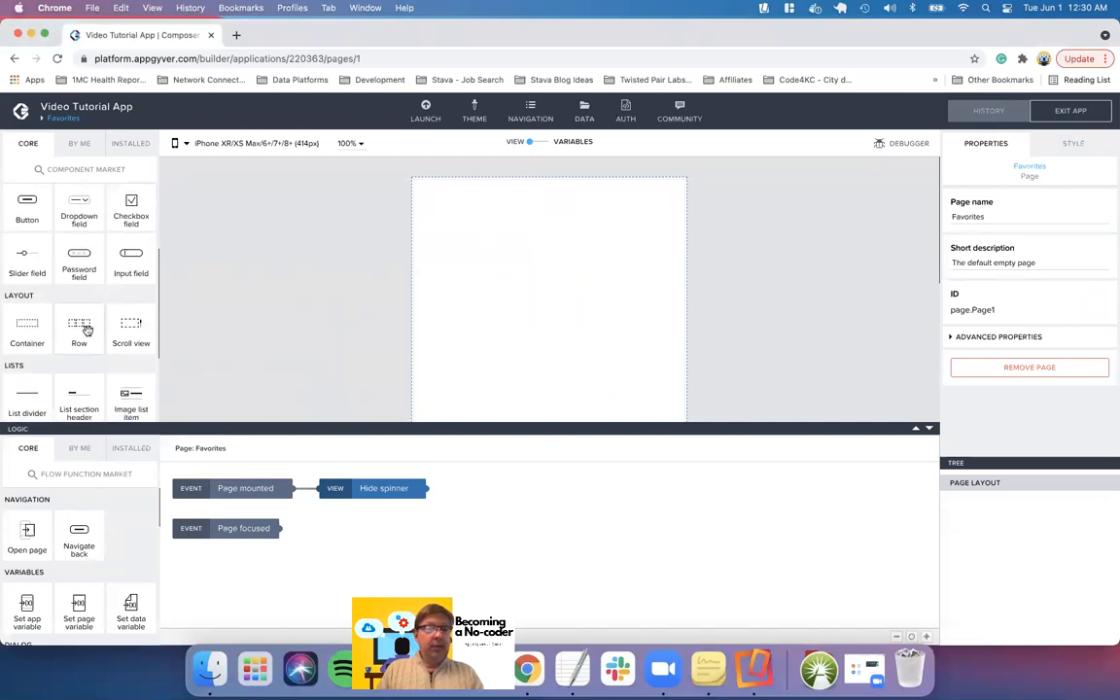
drag(137, 324, 522, 213)
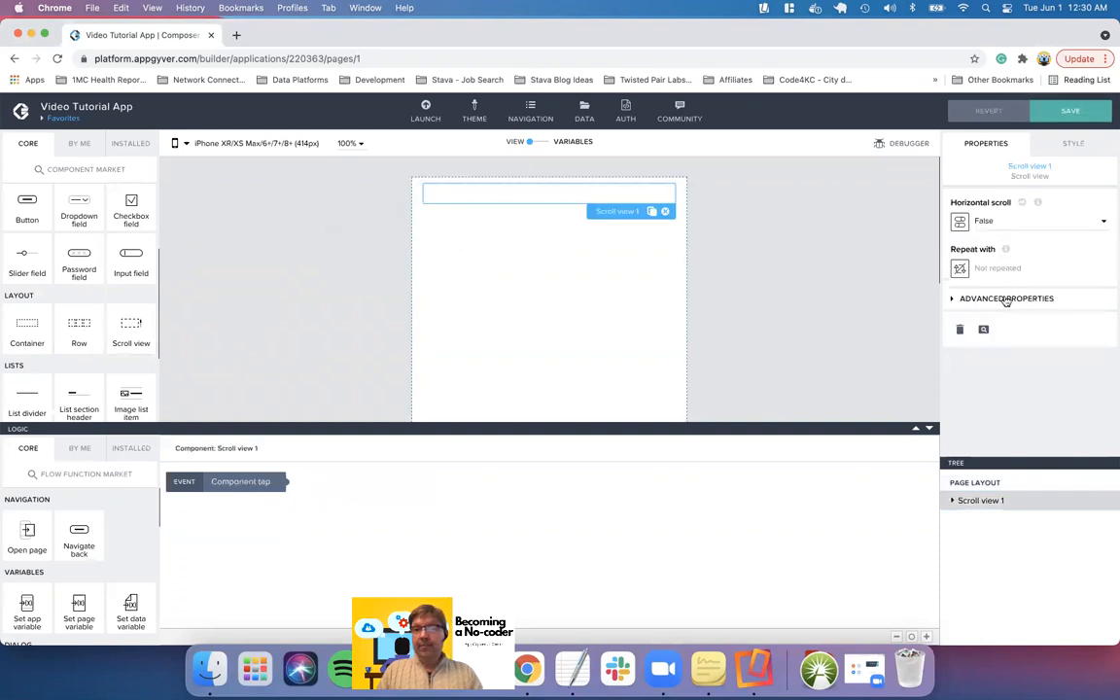
click(967, 299)
triple_click(992, 388)
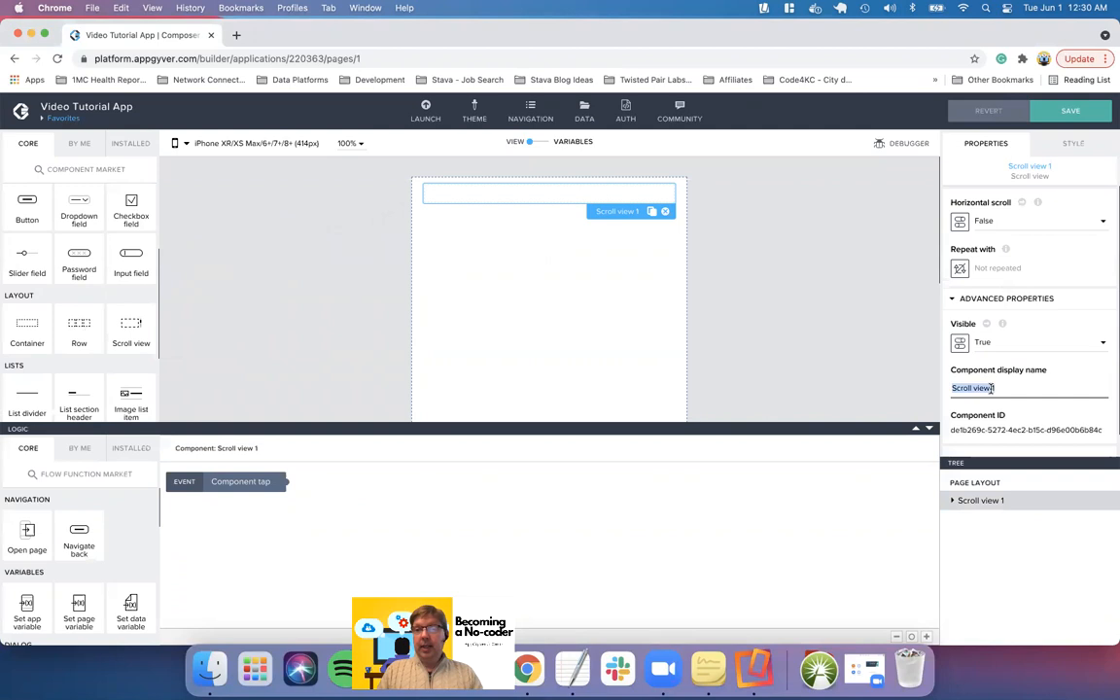
text(produ)
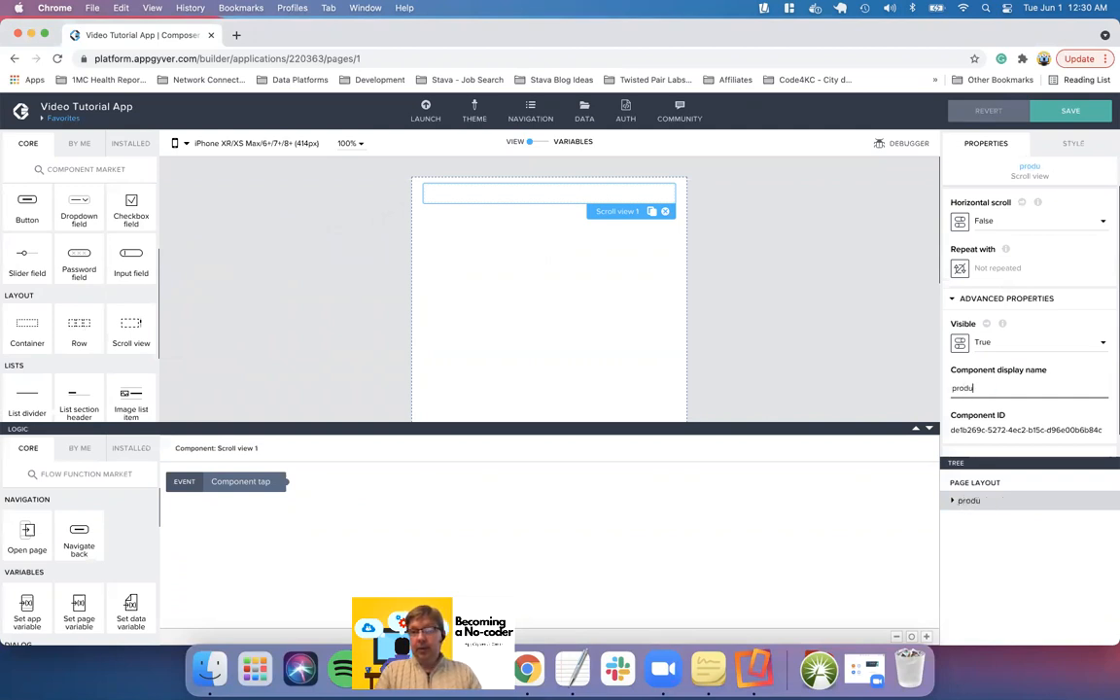
text(ct_scroll)
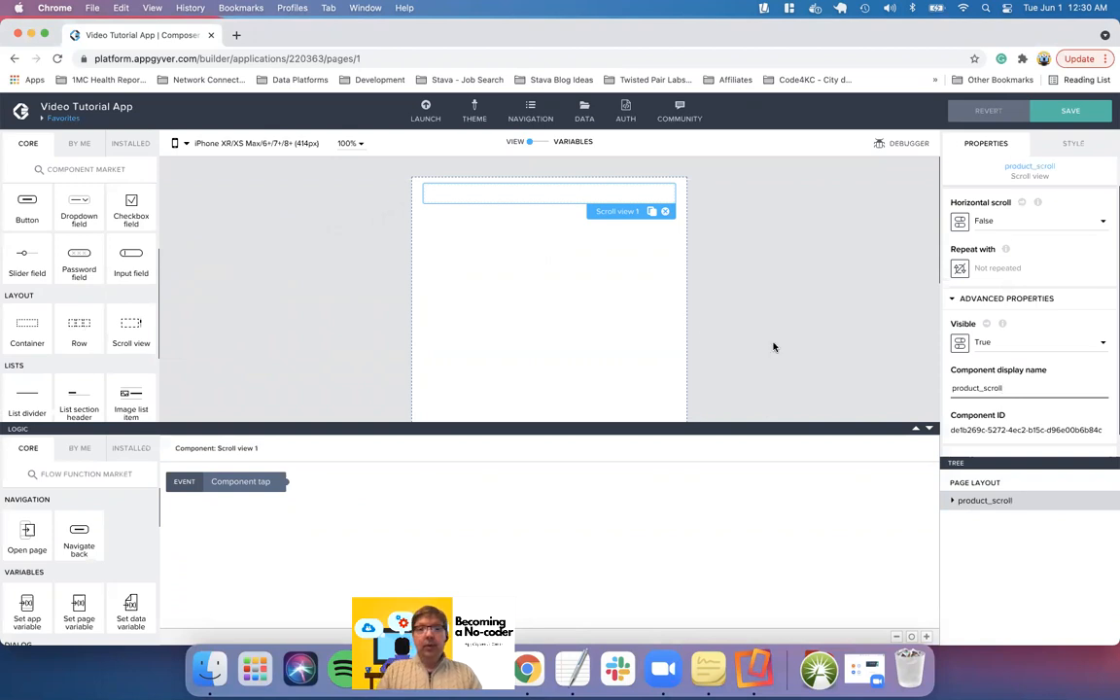
click(1061, 113)
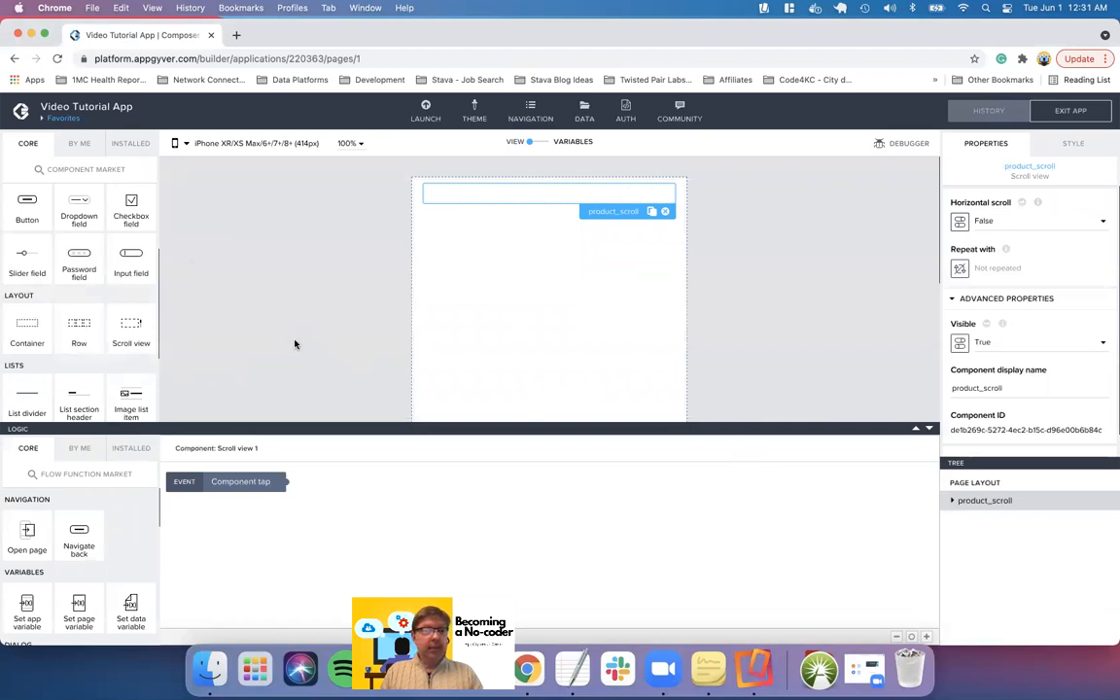
Place a container inside product_scroll and set its display name to product_container
drag(32, 324, 501, 193)
click(502, 197)
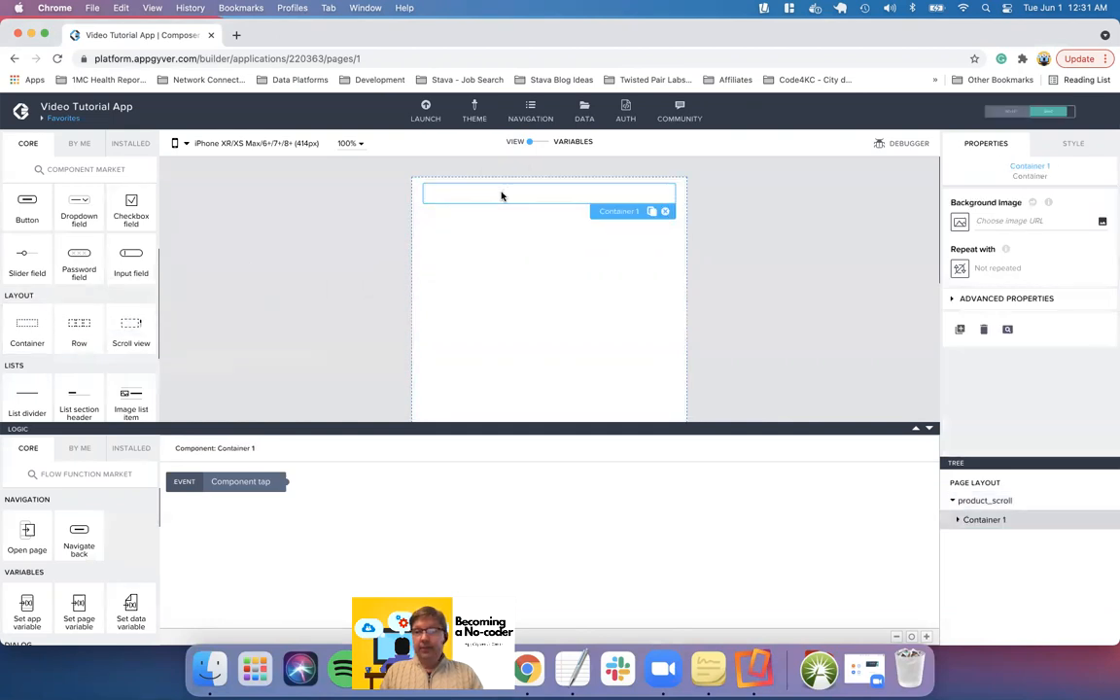
click(1017, 303)
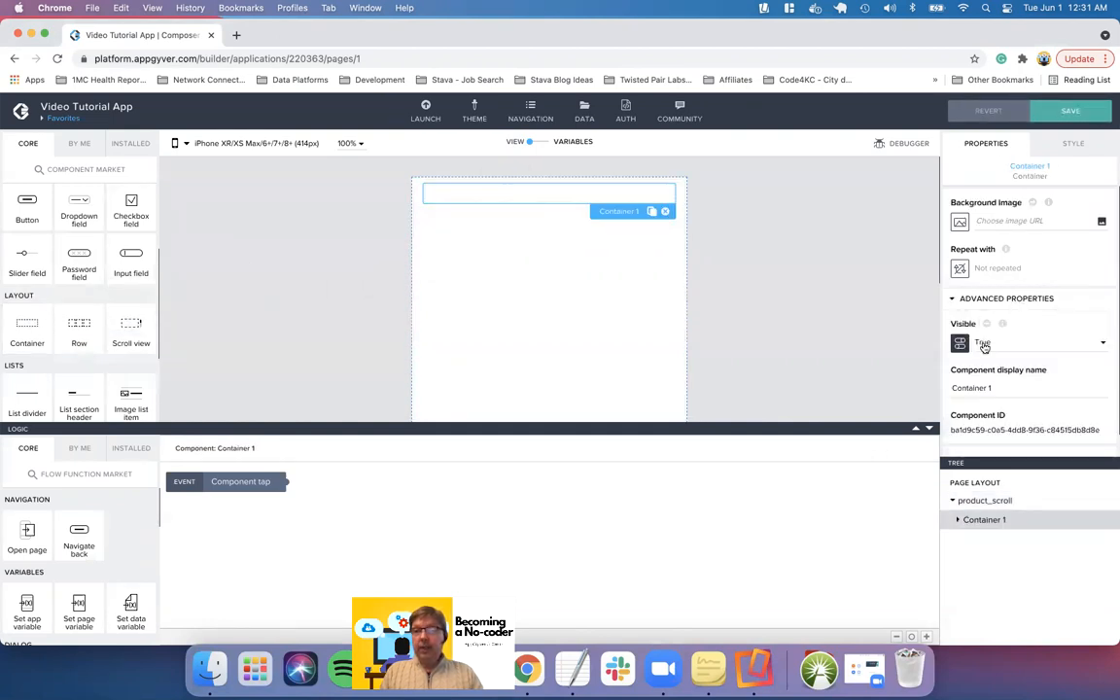
triple_click(993, 387)
text(pro)
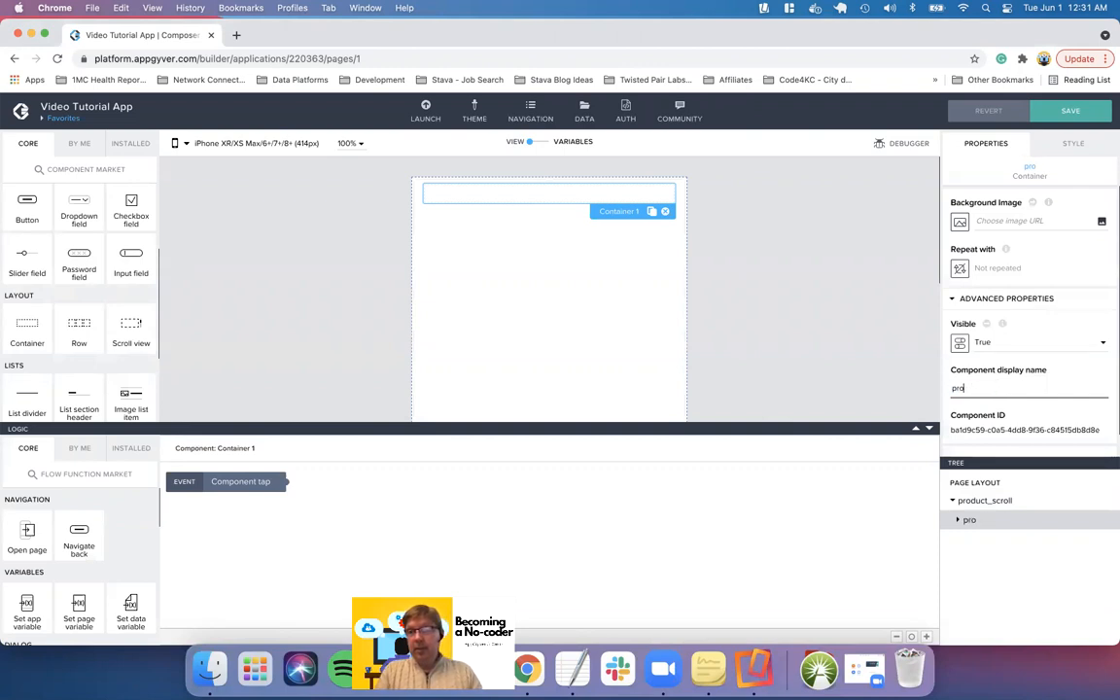
text(duct_)
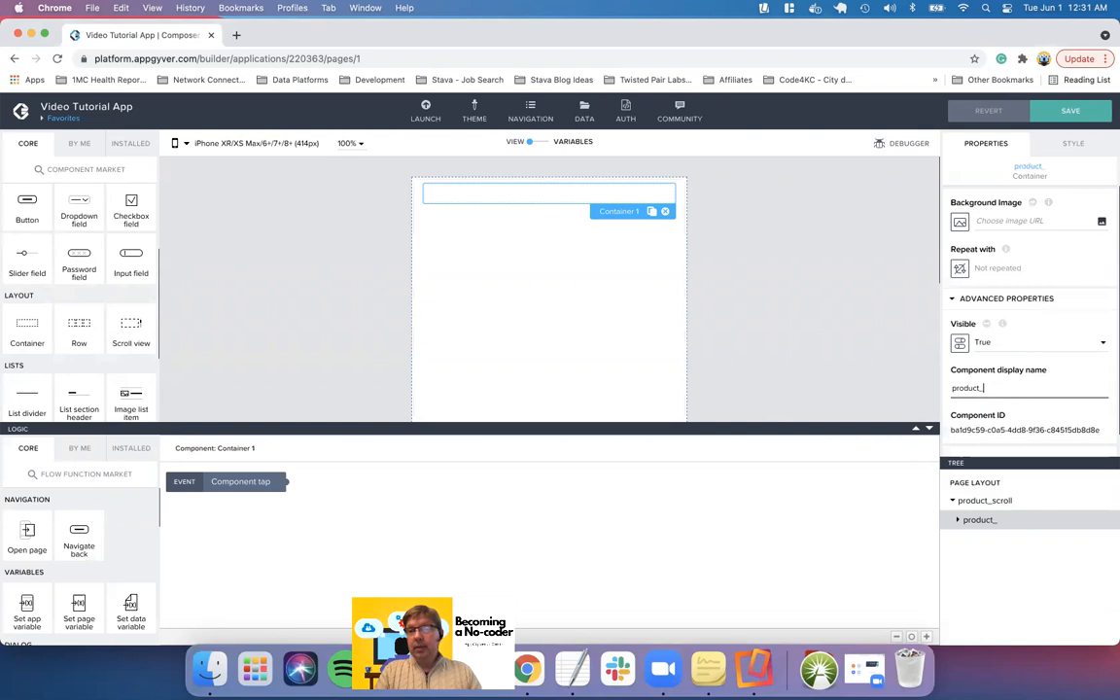
text(container)
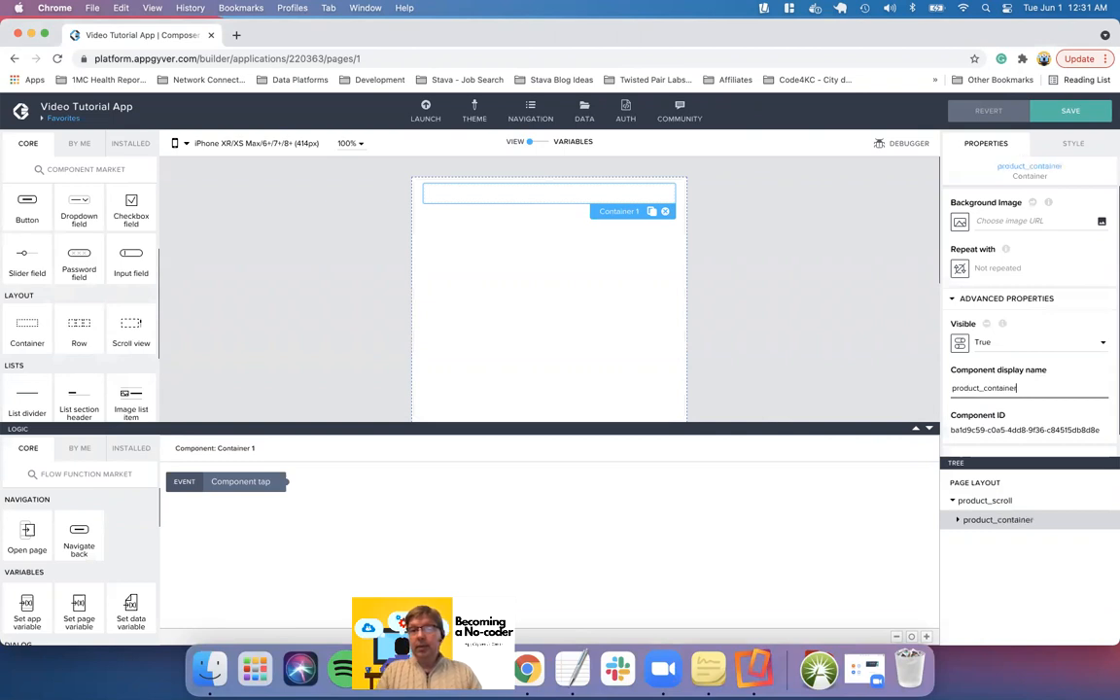
click(637, 301)
Place a row inside product_container and increase it to three cells
drag(84, 330, 547, 197)
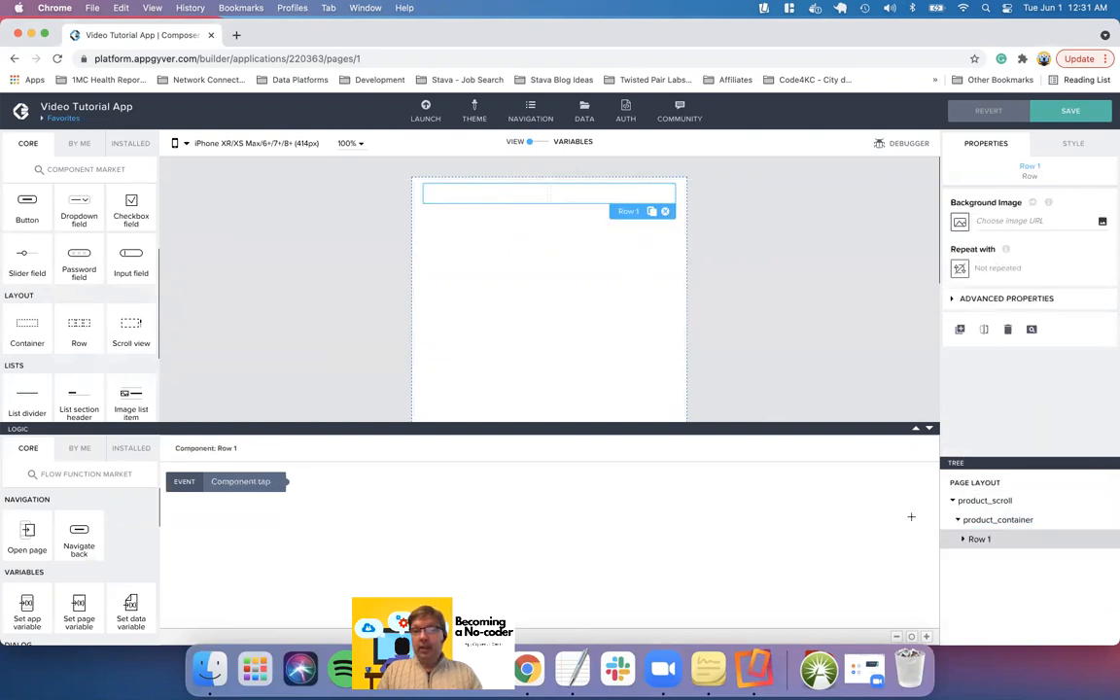
click(964, 540)
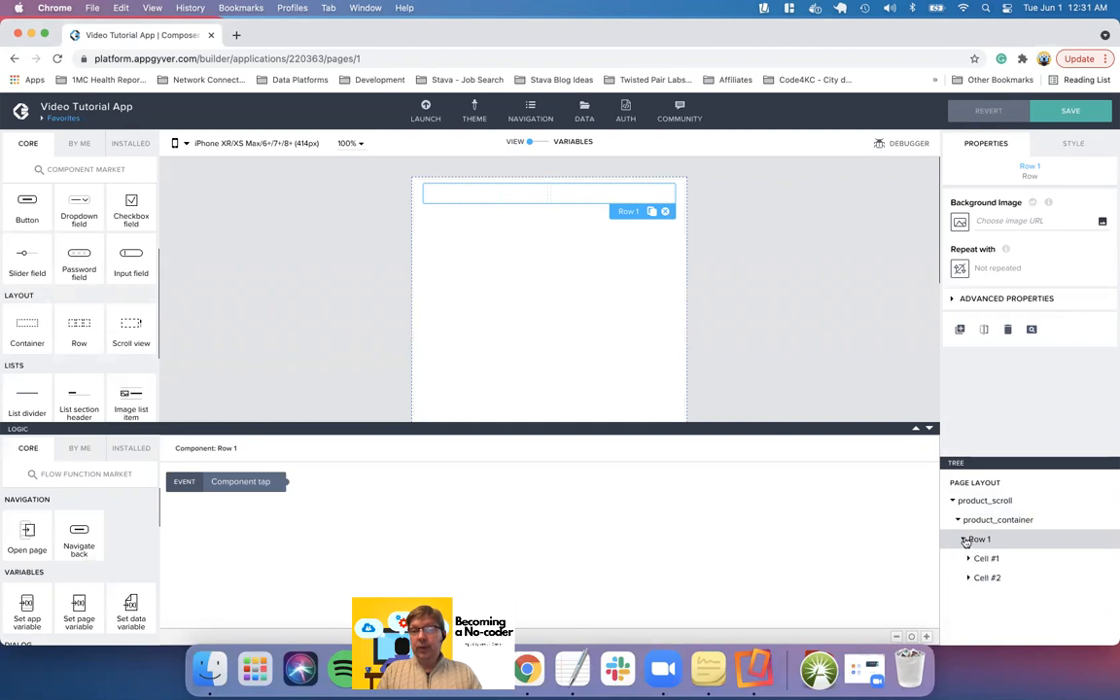
click(1069, 144)
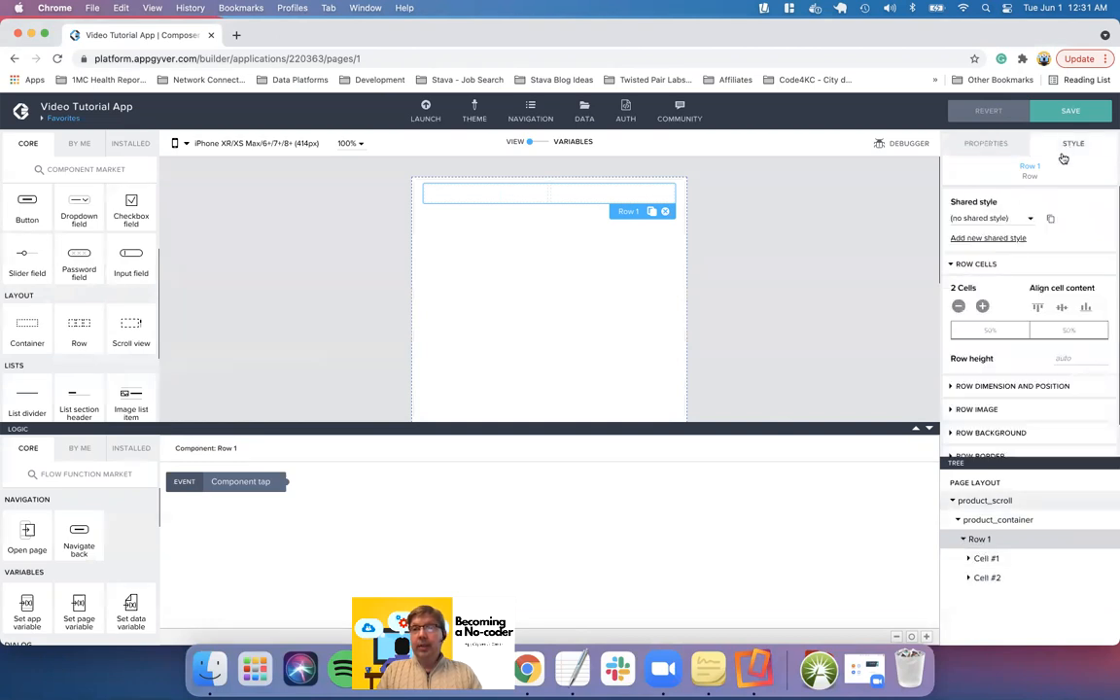
click(983, 308)
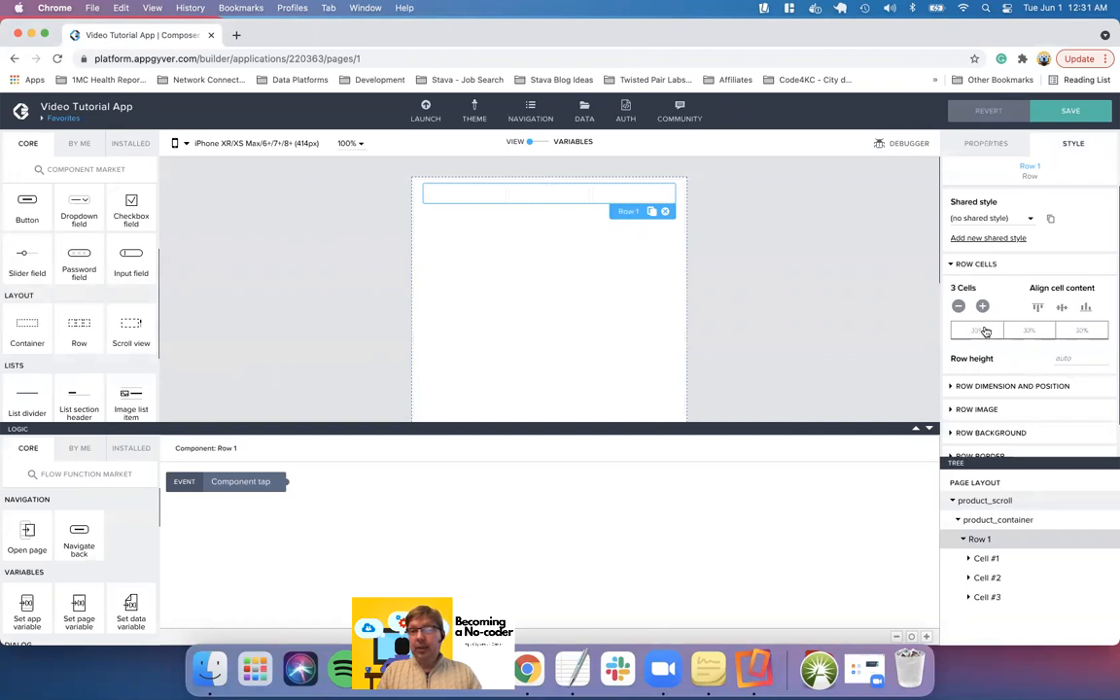
Set the row's cell width ratios to 3, 2 and 1, giving 50%, 33% and 17%, and check each cell
click(985, 331)
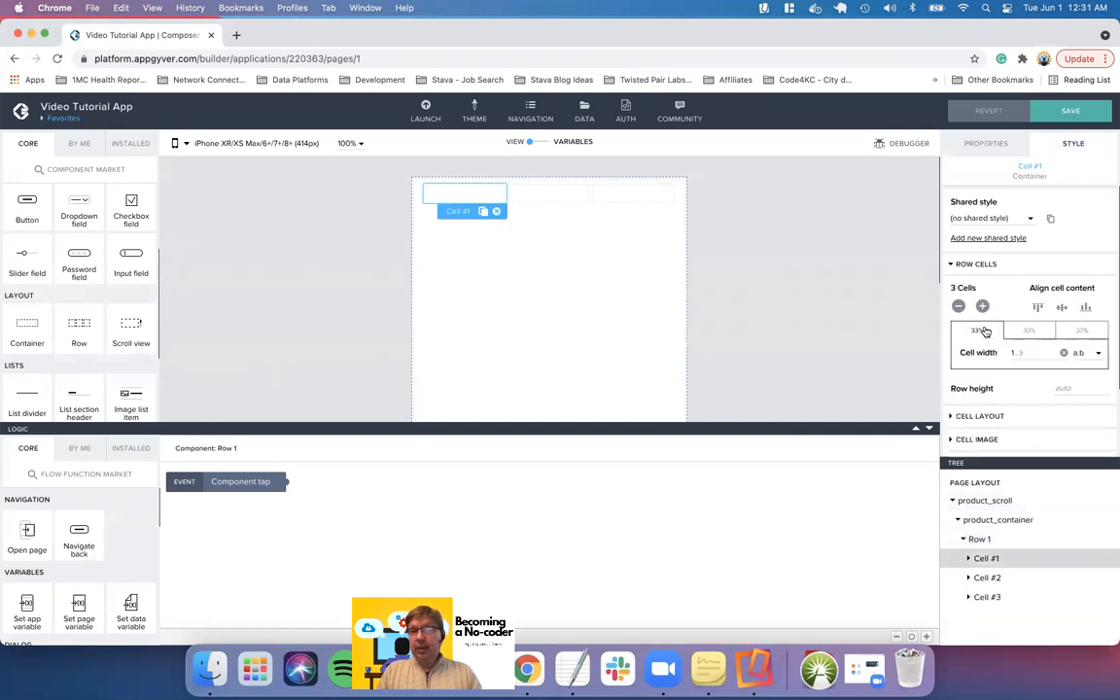
click(1049, 352)
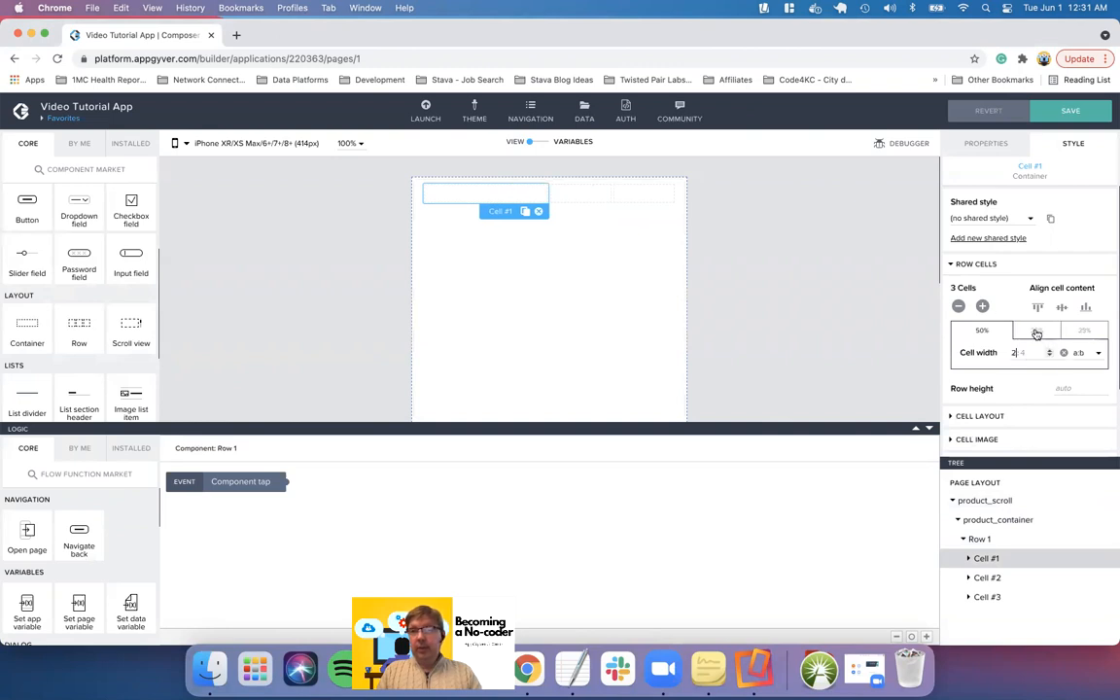
click(1037, 331)
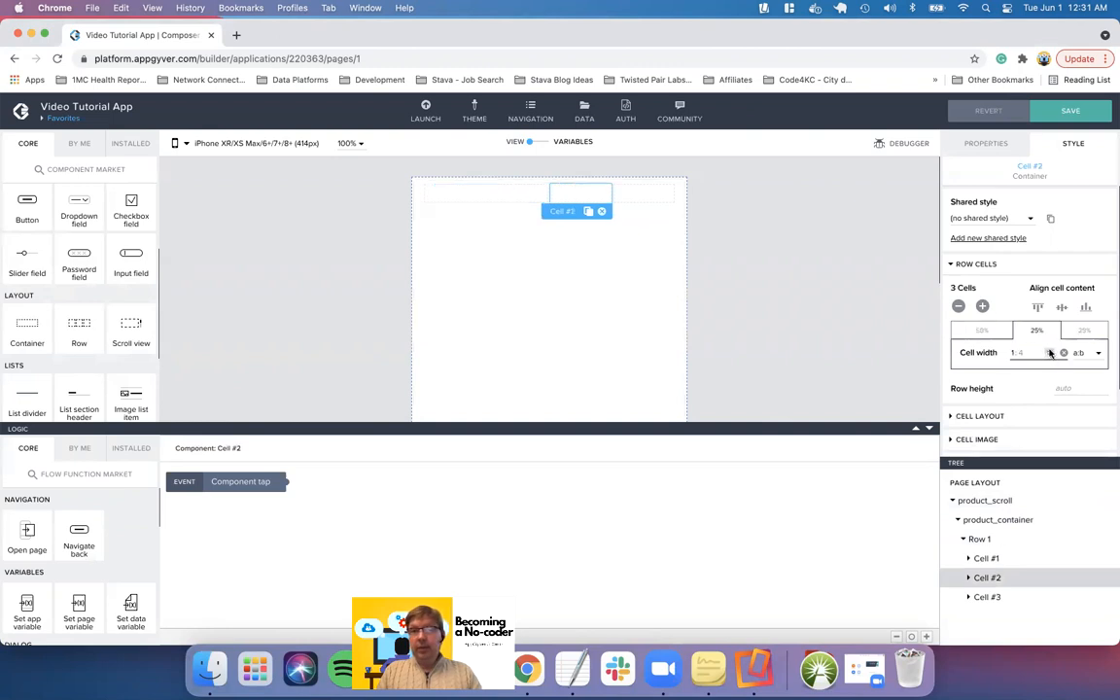
click(1049, 352)
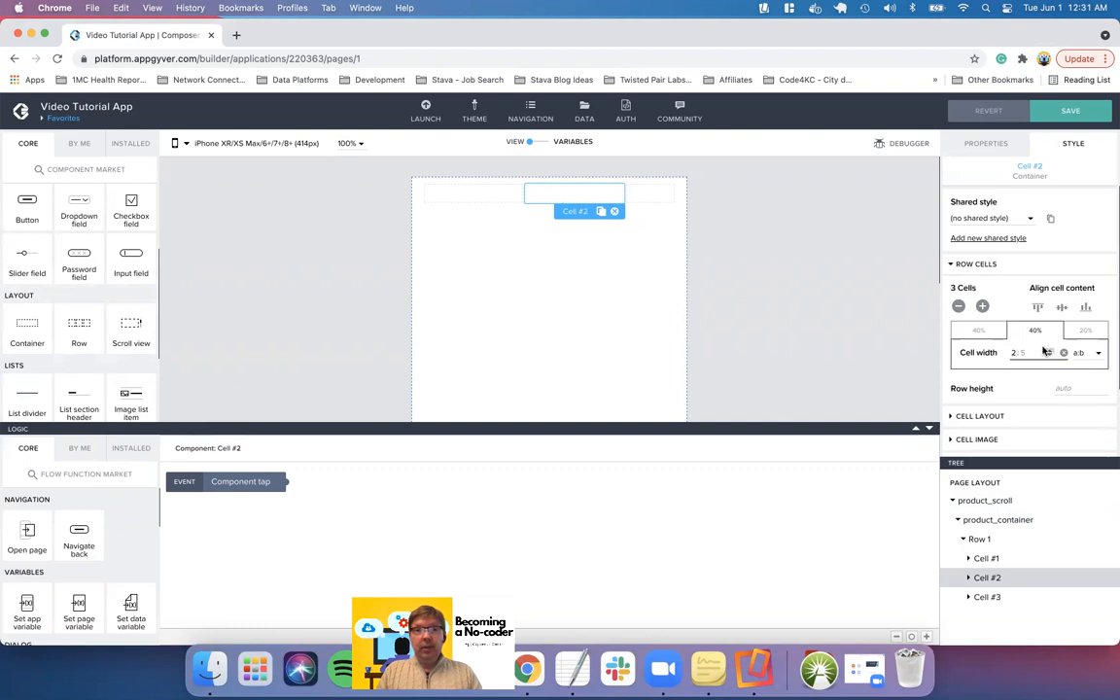
click(493, 195)
click(1049, 352)
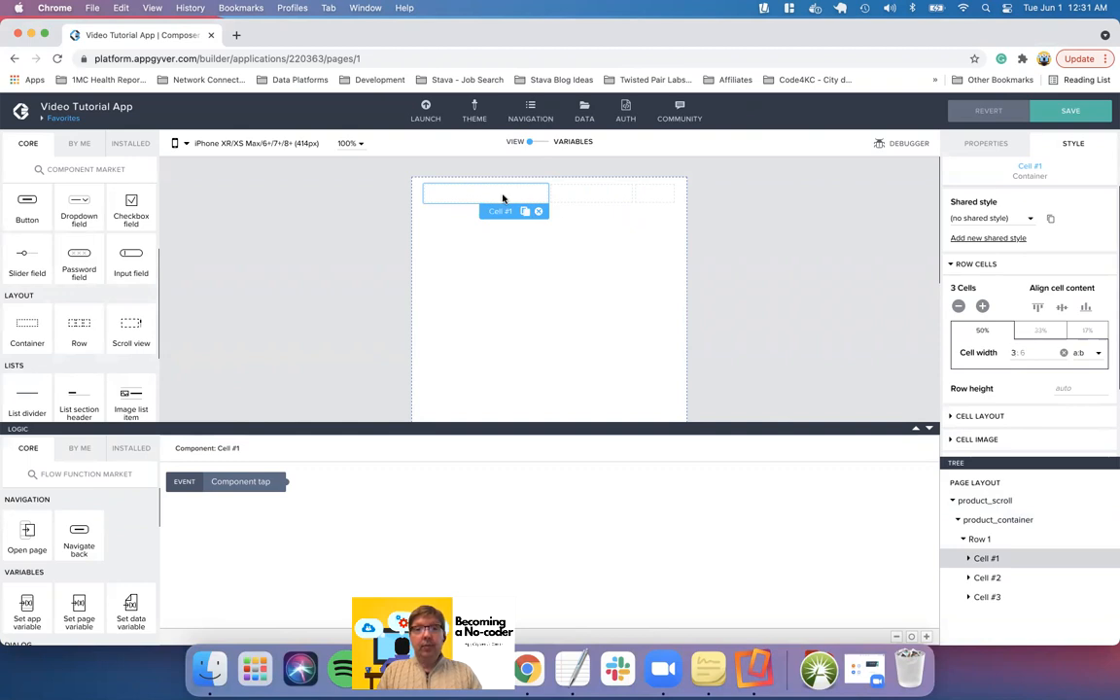
click(583, 194)
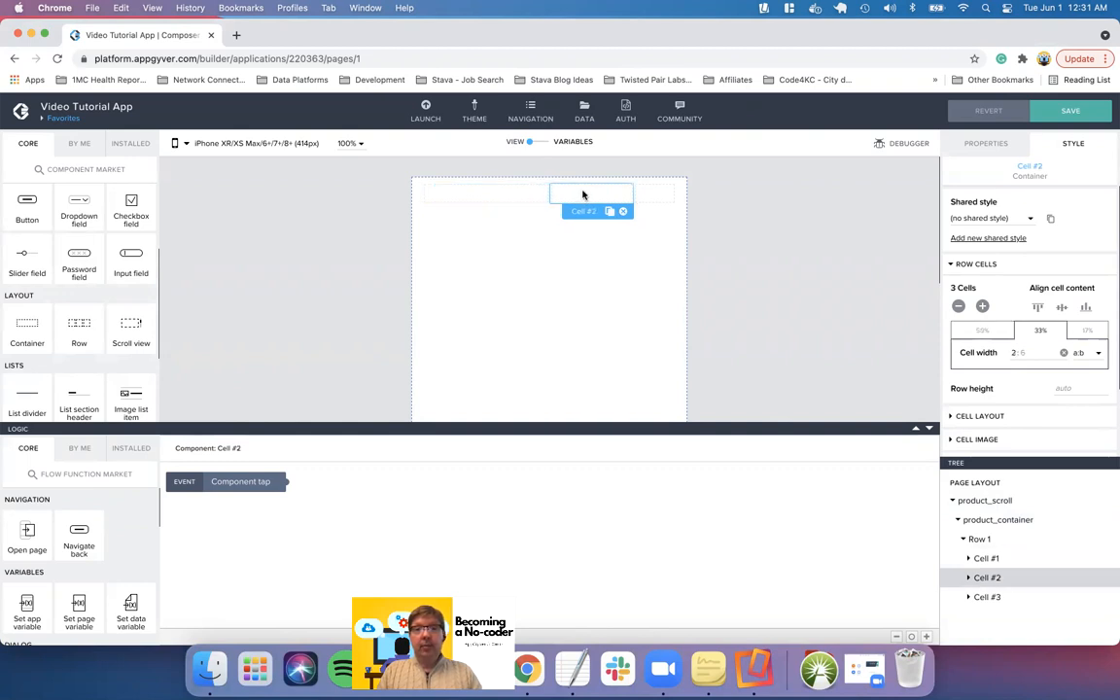
click(651, 194)
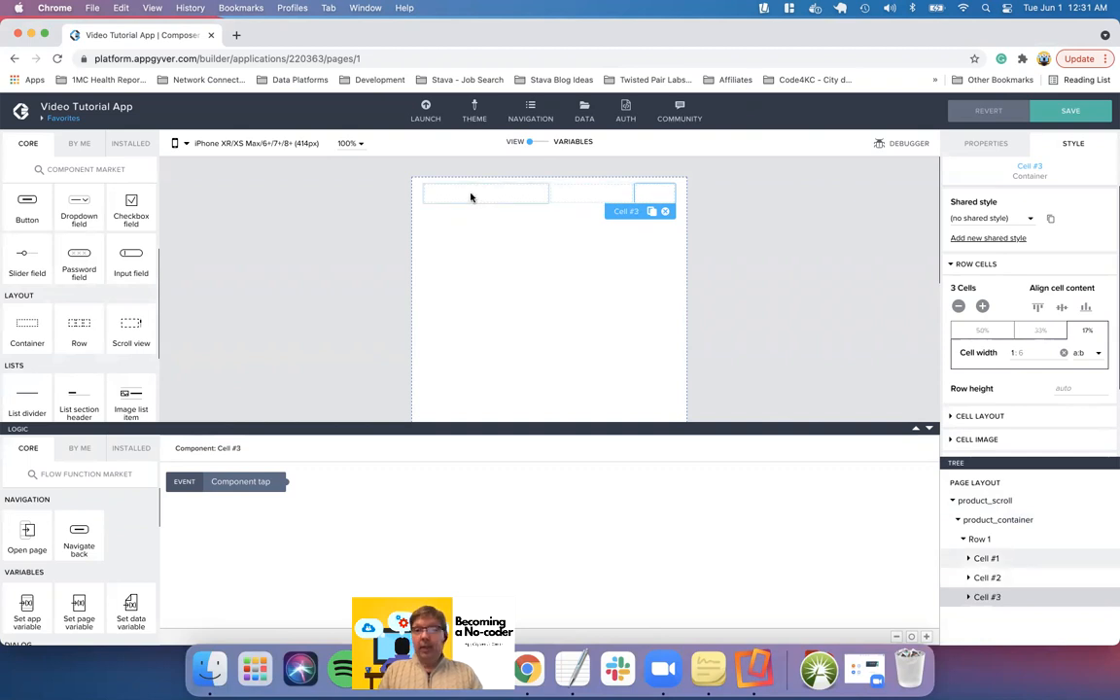
Set the display name of the row inside product_container to product_row
click(978, 541)
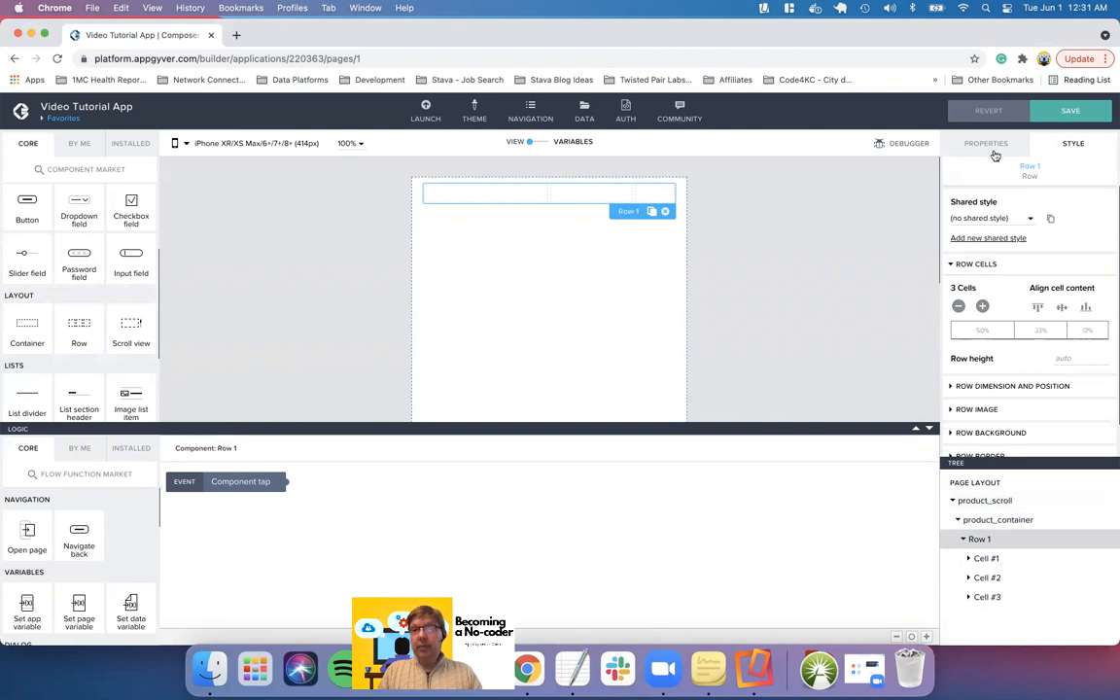
click(986, 144)
click(987, 298)
click(971, 389)
triple_click(977, 386)
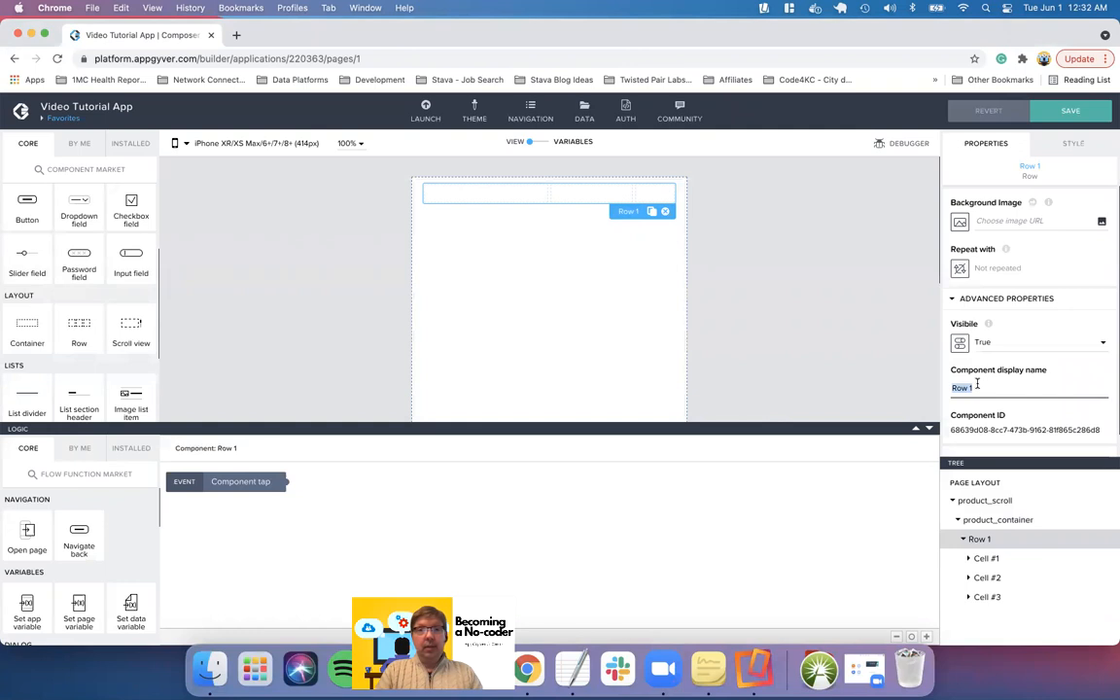
text(product_row)
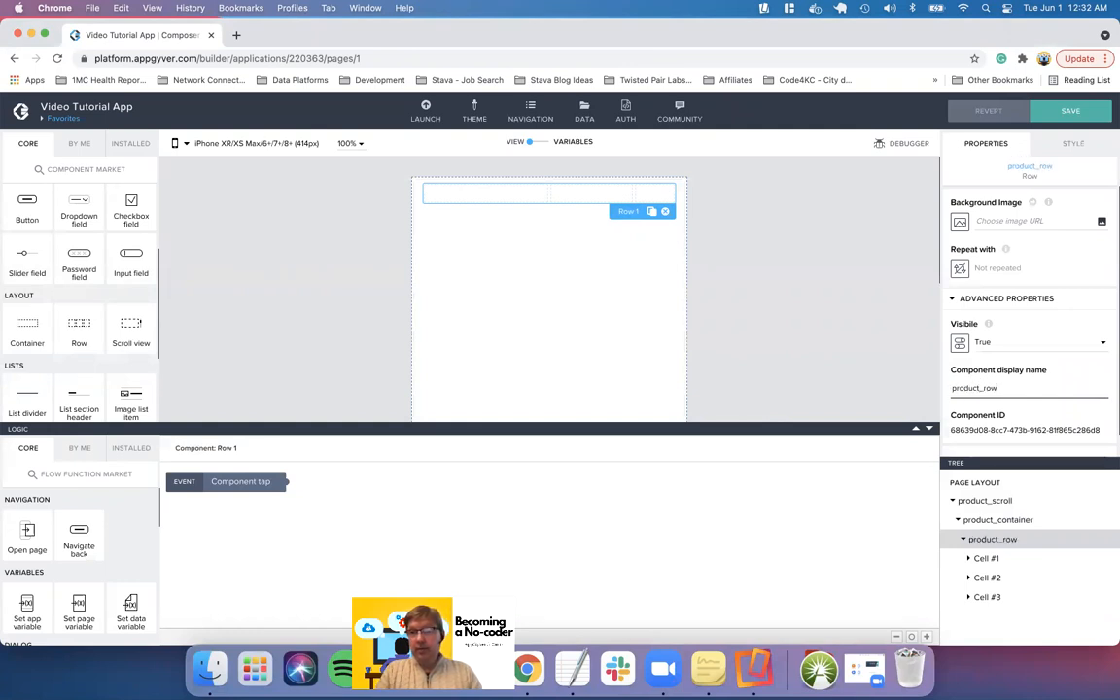
Rename the first cell of product_row to name_cell
click(977, 558)
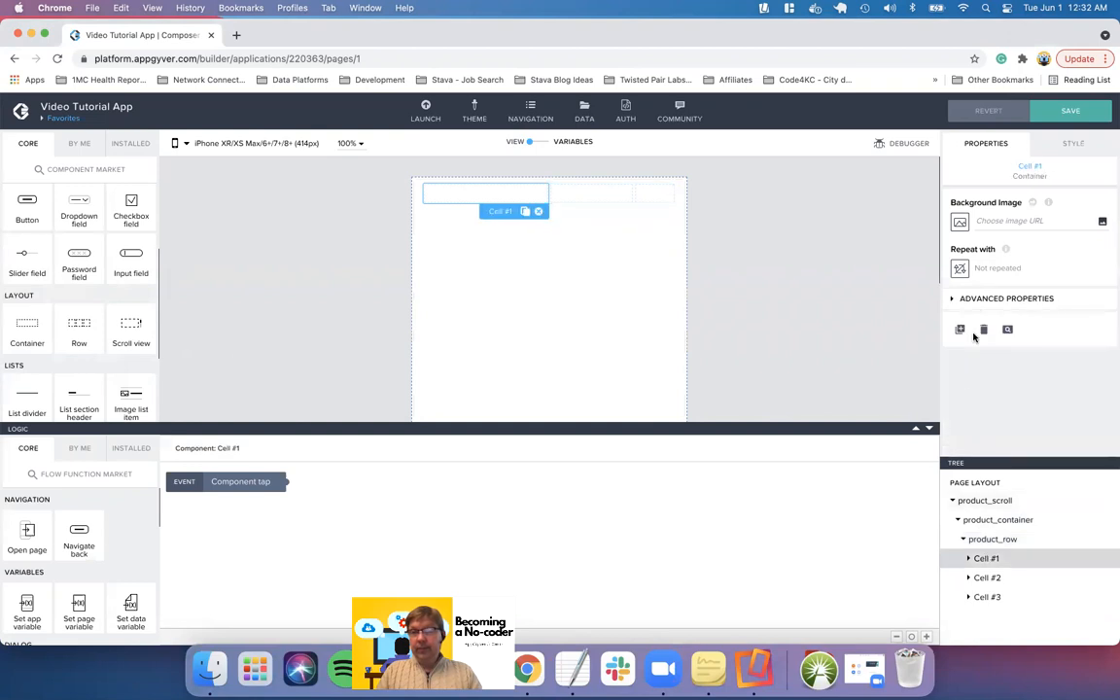
click(973, 299)
click(975, 387)
triple_click(975, 387)
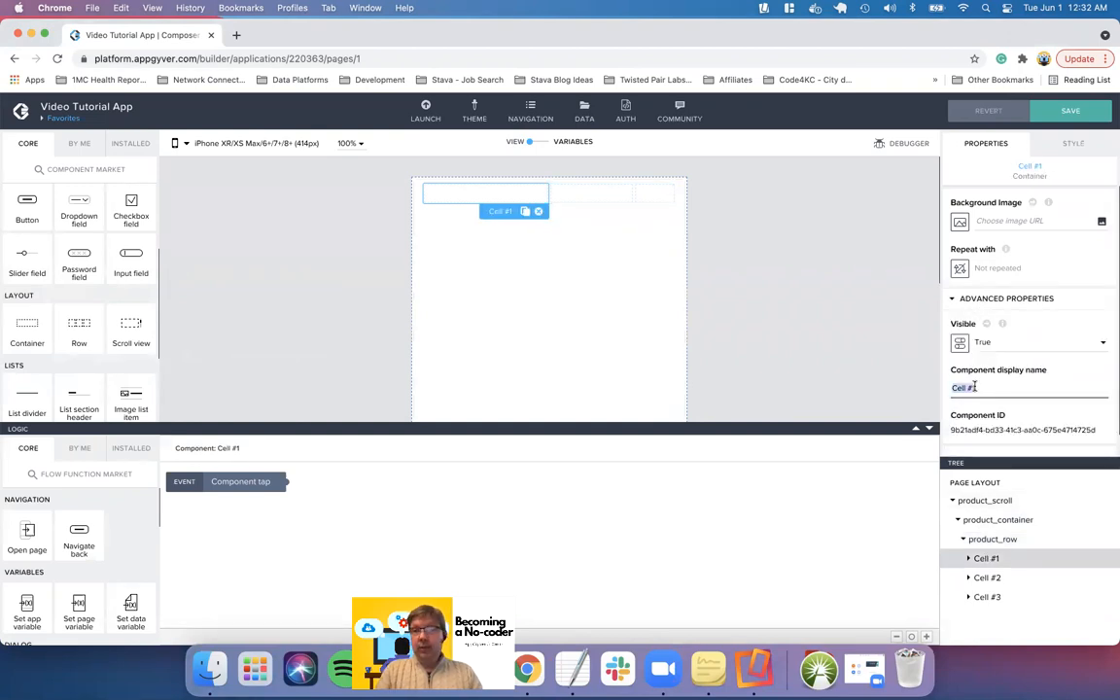
text(name_cell)
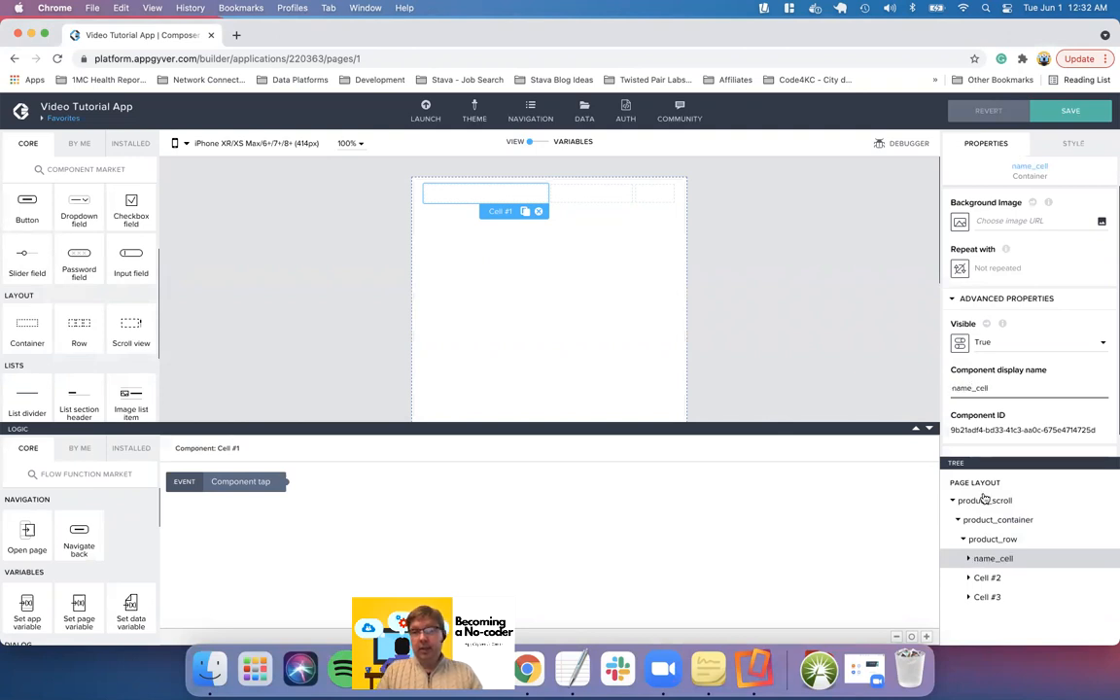
Rename the second cell of product_row to price_cell
click(985, 577)
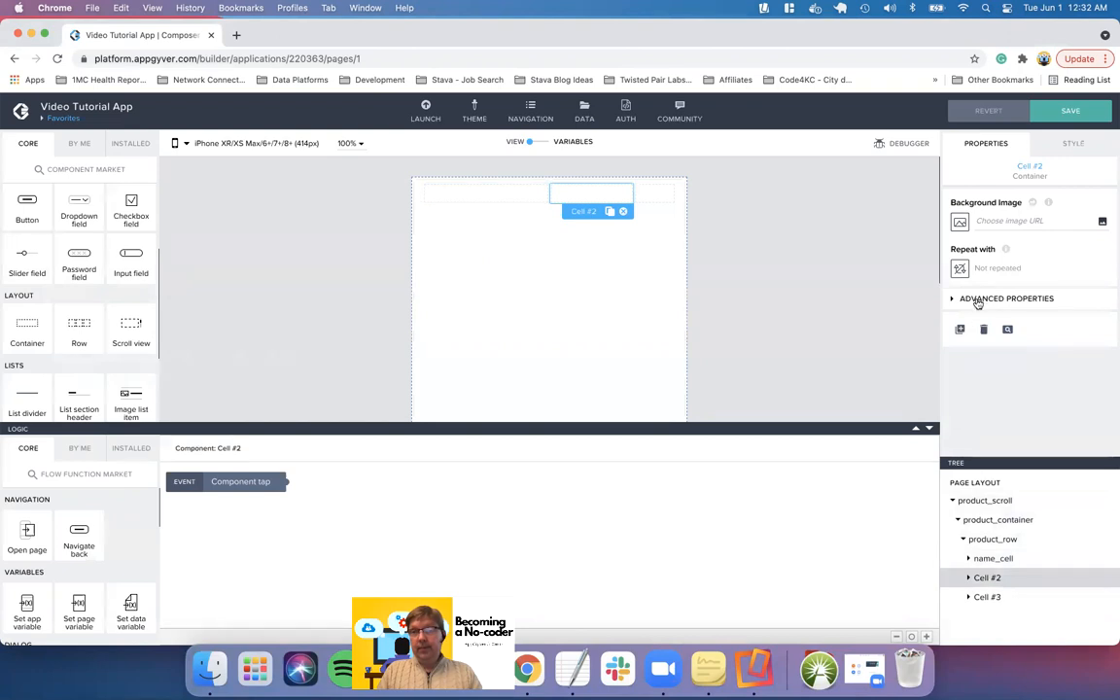
click(977, 300)
triple_click(982, 387)
text(price_cell)
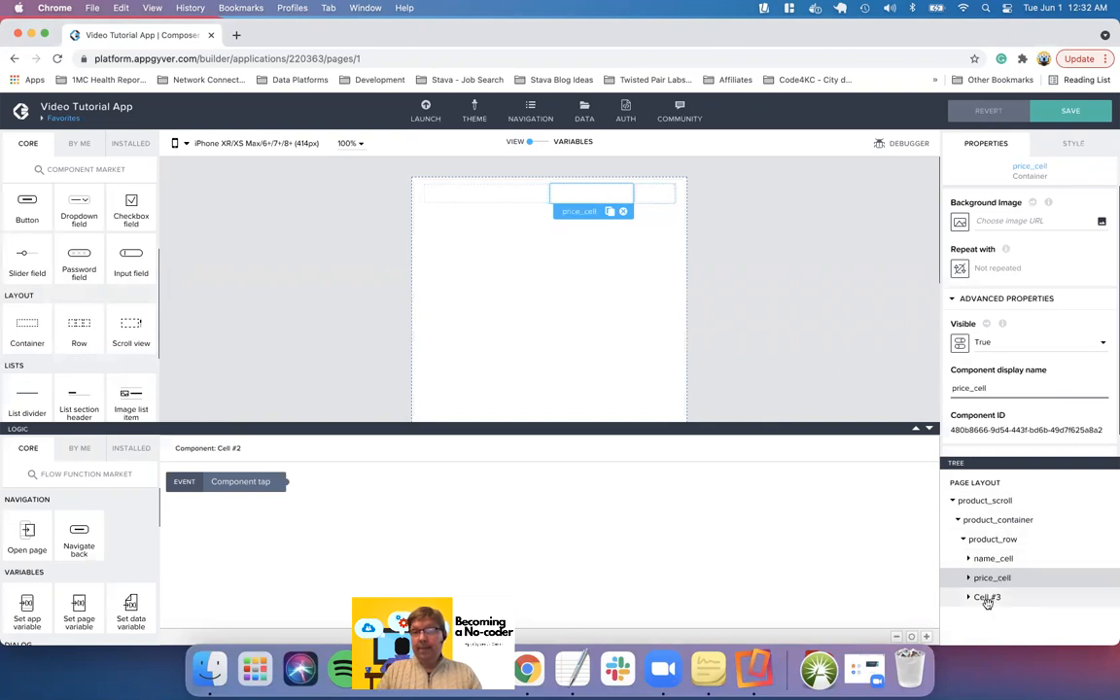
Rename the third cell of product_row to favorites_cell and save the application
click(987, 597)
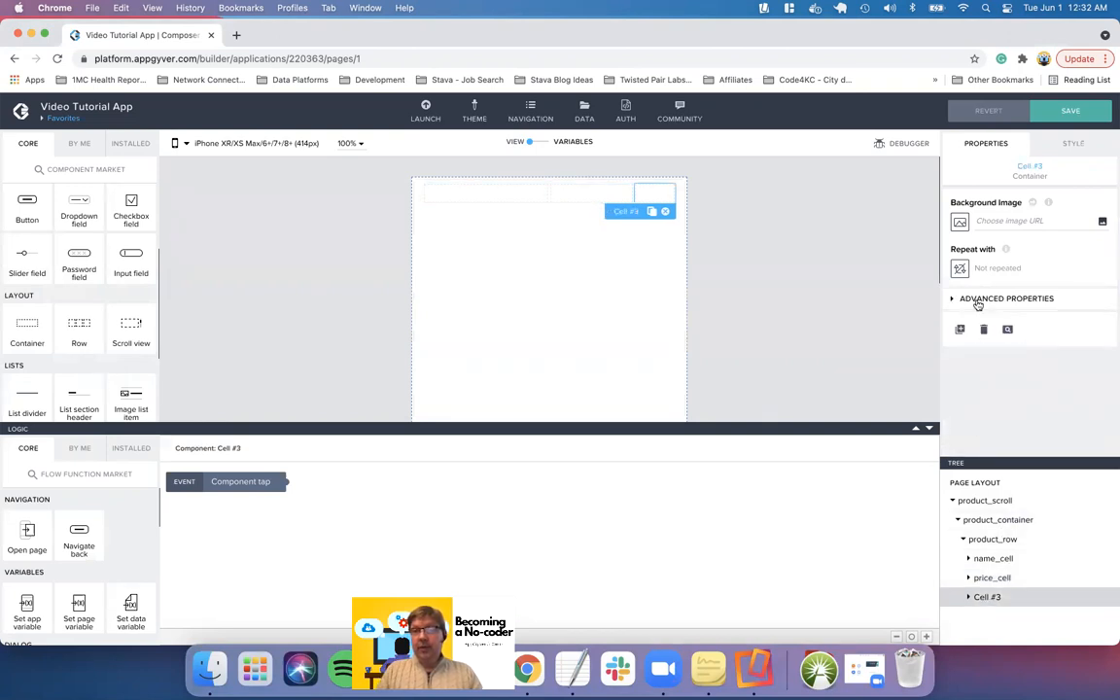
click(961, 298)
click(973, 385)
triple_click(974, 385)
text(favorites_cell)
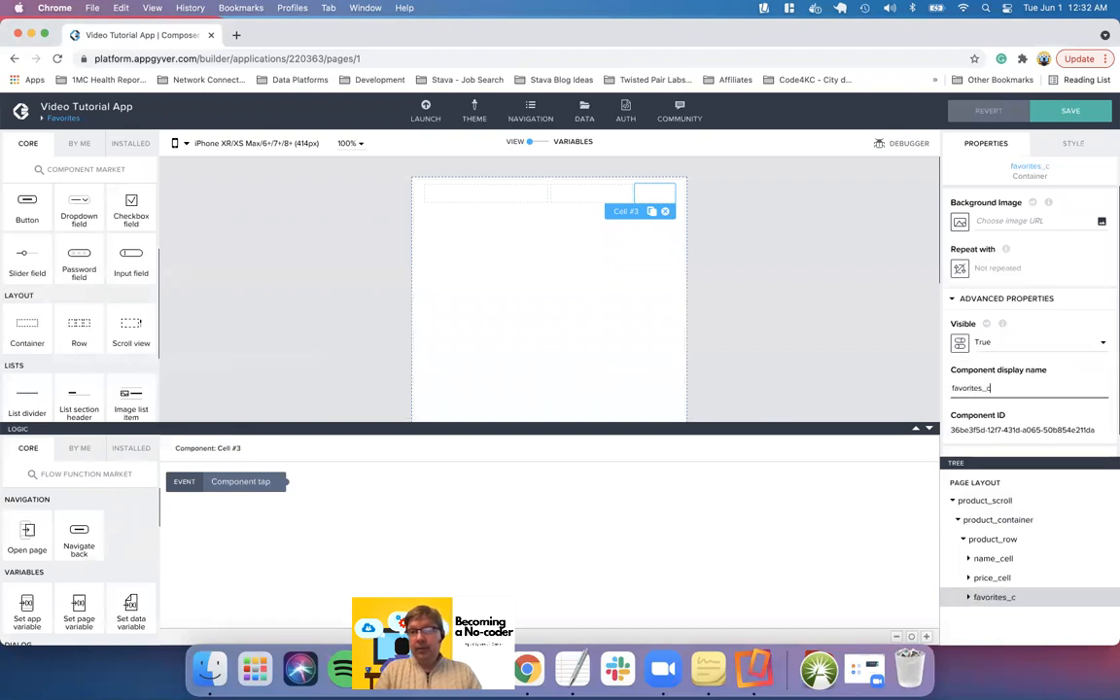
click(1069, 110)
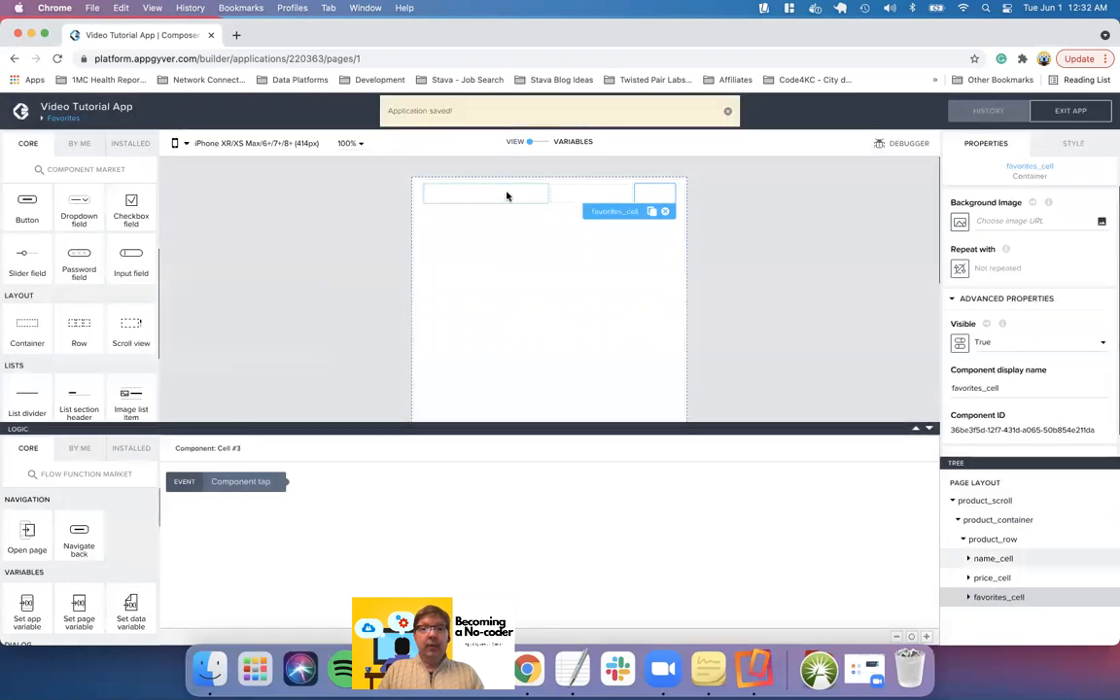
Add a paragraph component to name_cell and another to price_cell
click(491, 194)
scroll(107, 248, up, 3)
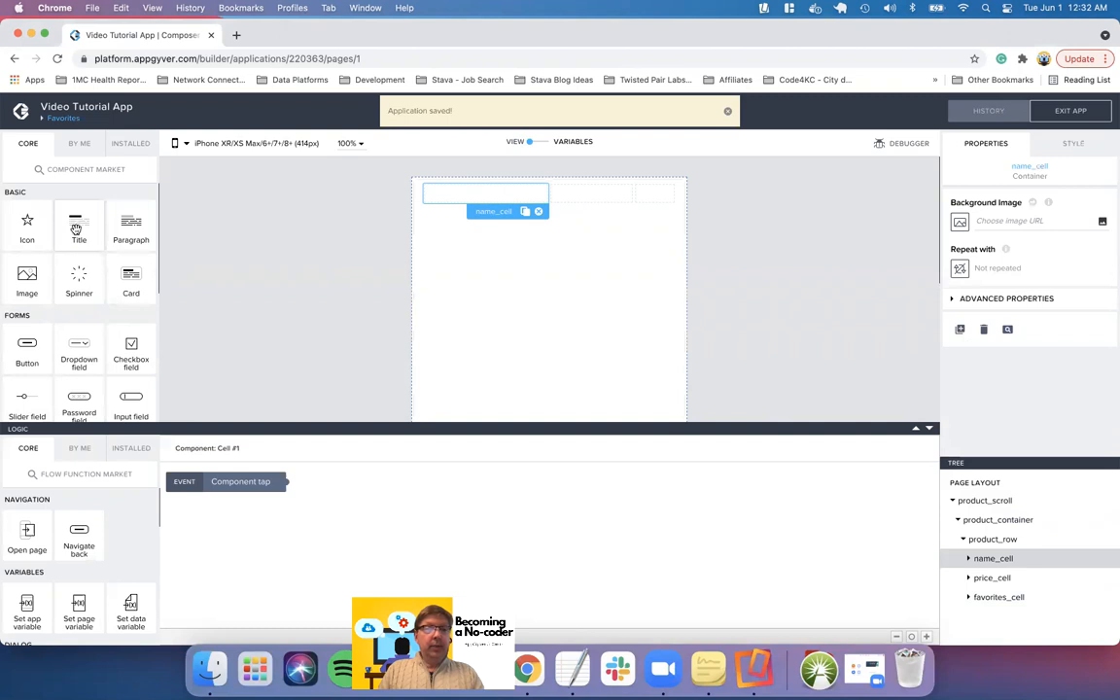
drag(117, 208, 465, 193)
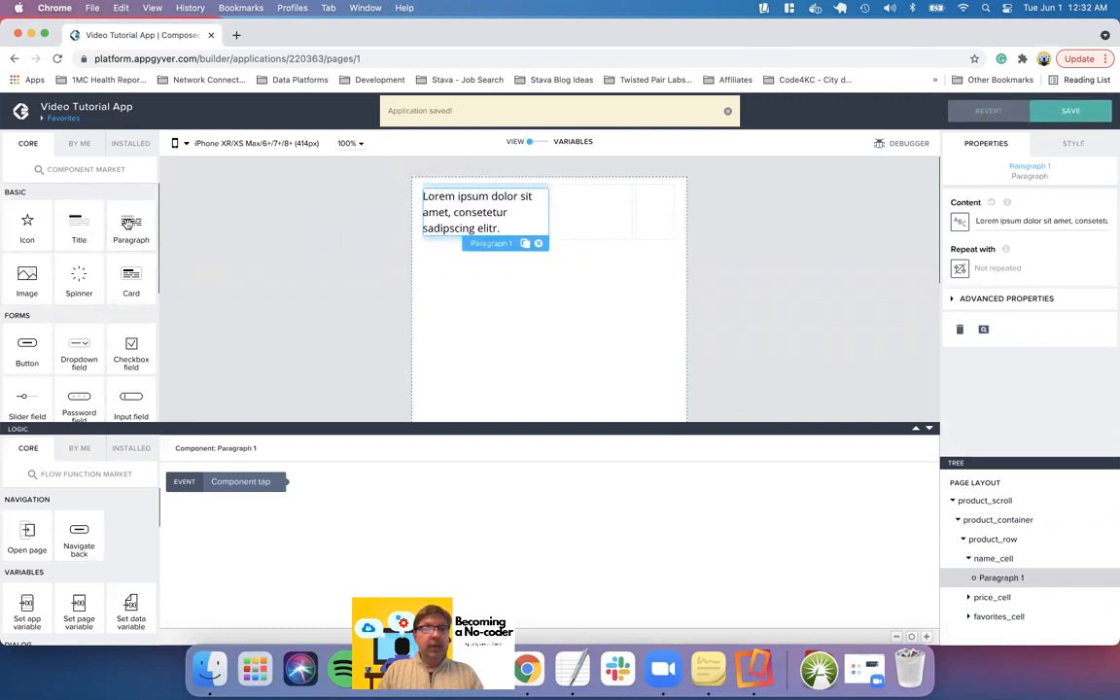
drag(131, 222, 610, 213)
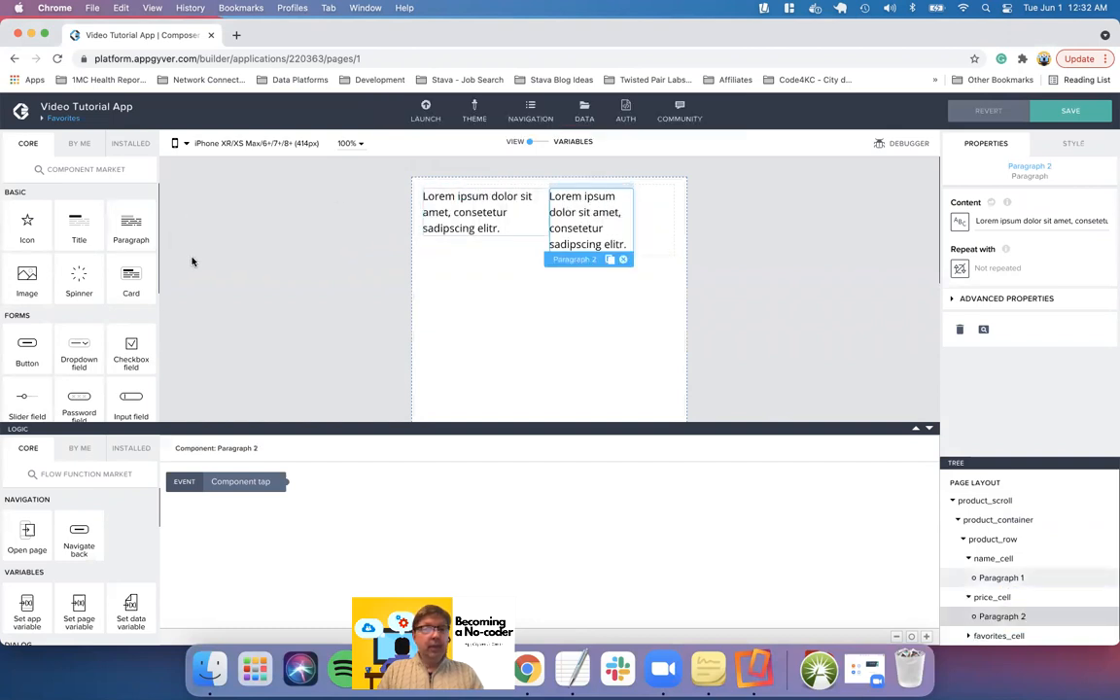
Set the paragraph content to "Product Name" in name_cell and "$123.22" in price_cell
click(435, 192)
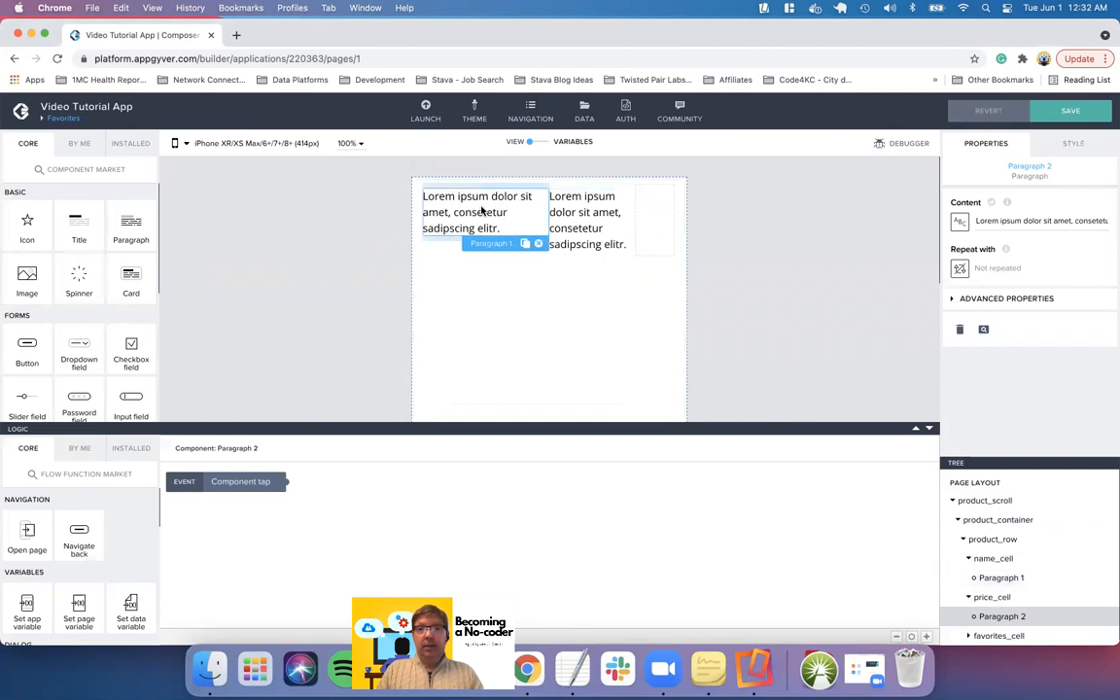
triple_click(1017, 220)
text(Product Name)
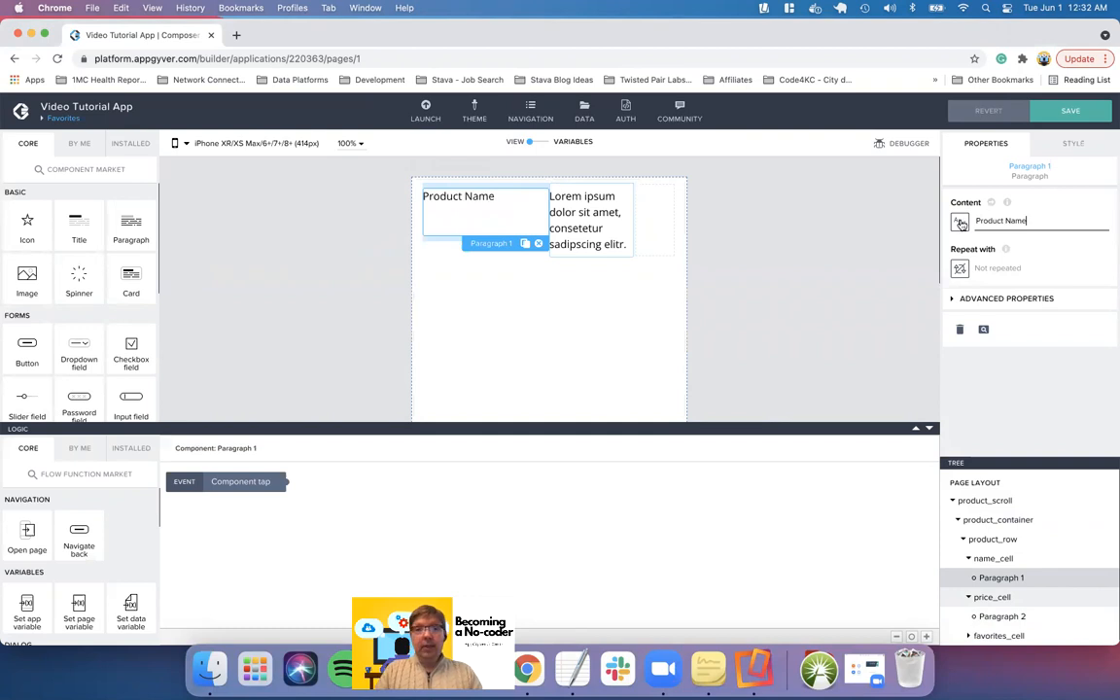
click(589, 207)
triple_click(1002, 220)
text($123.22)
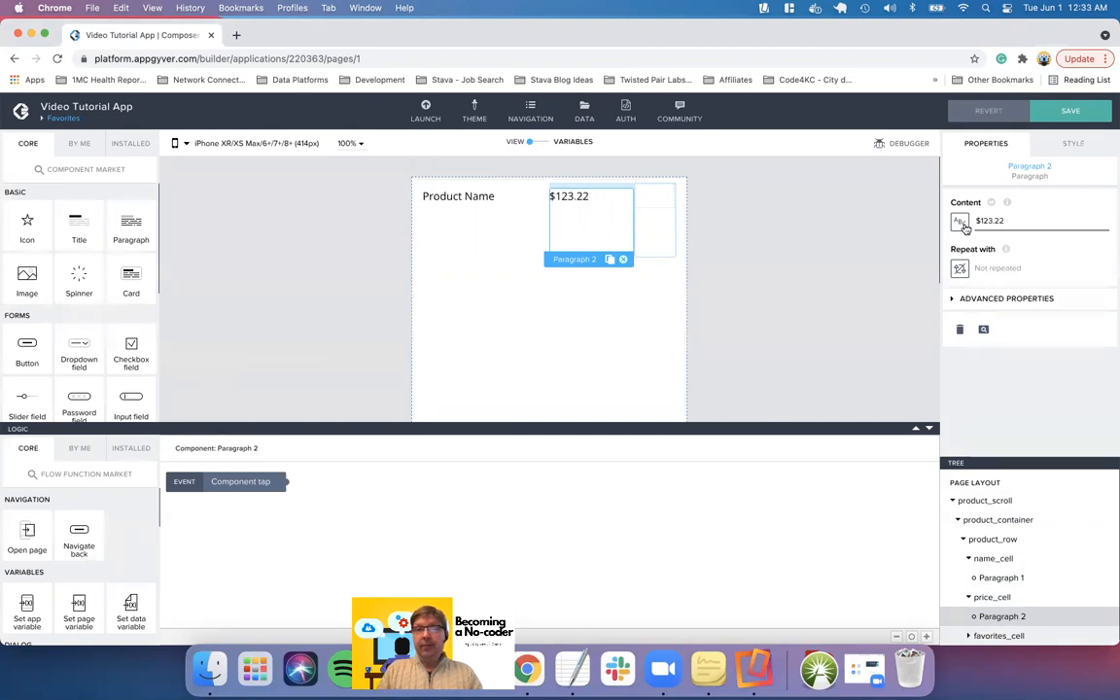
Place an icon component in favorites_cell and duplicate it within the cell
click(656, 205)
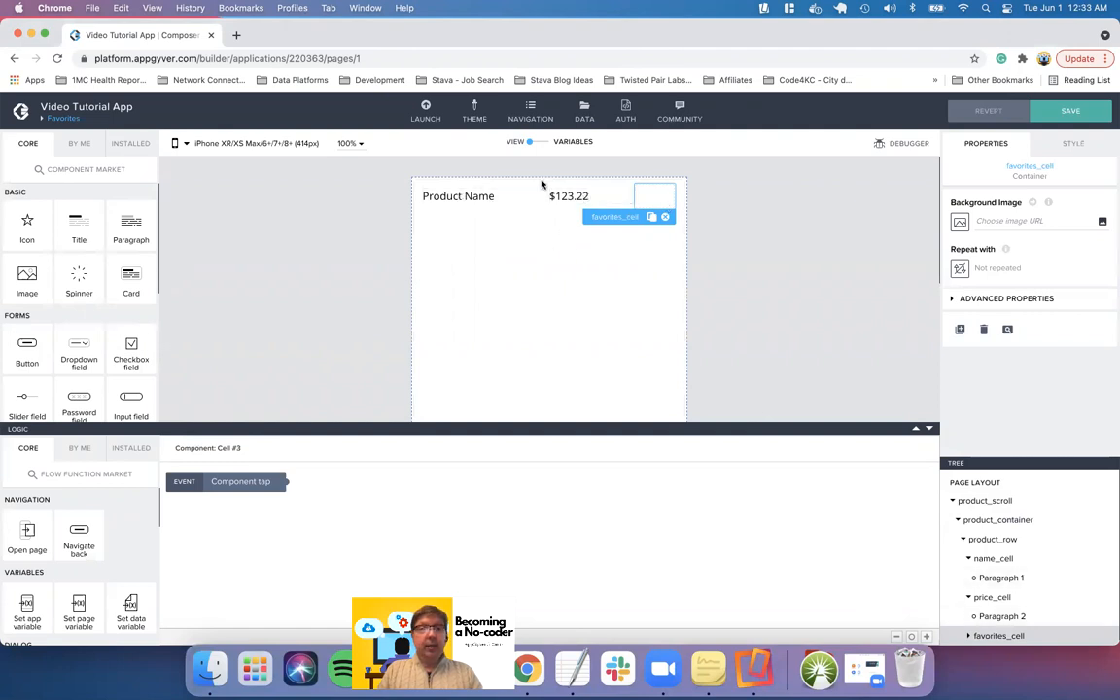
drag(29, 223, 646, 197)
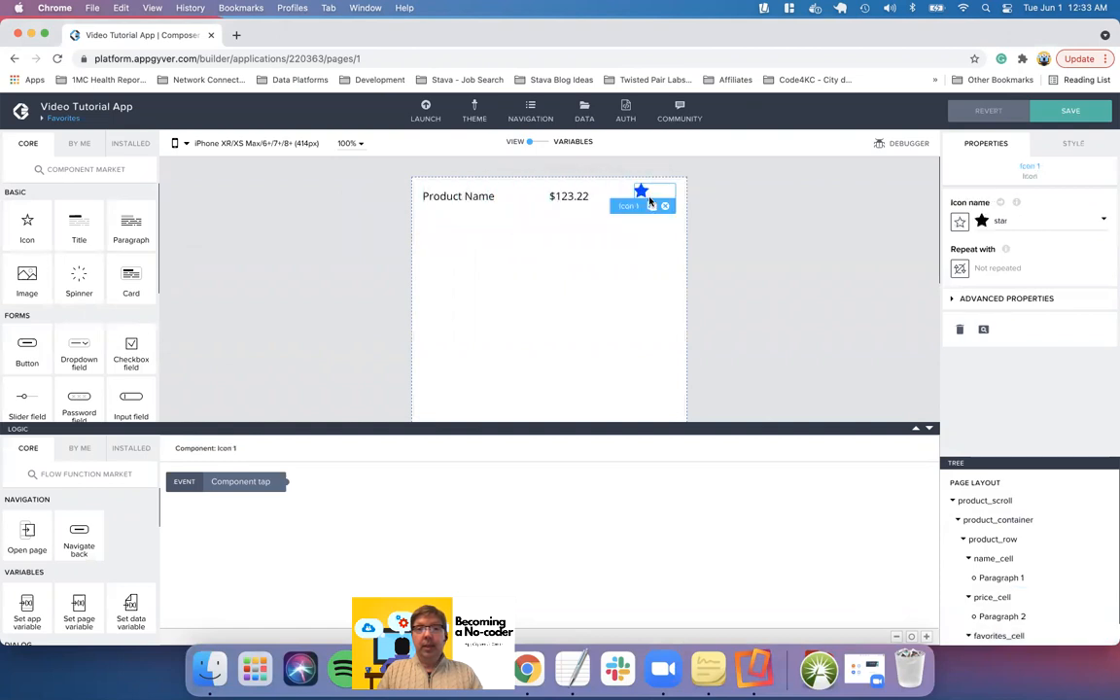
click(651, 208)
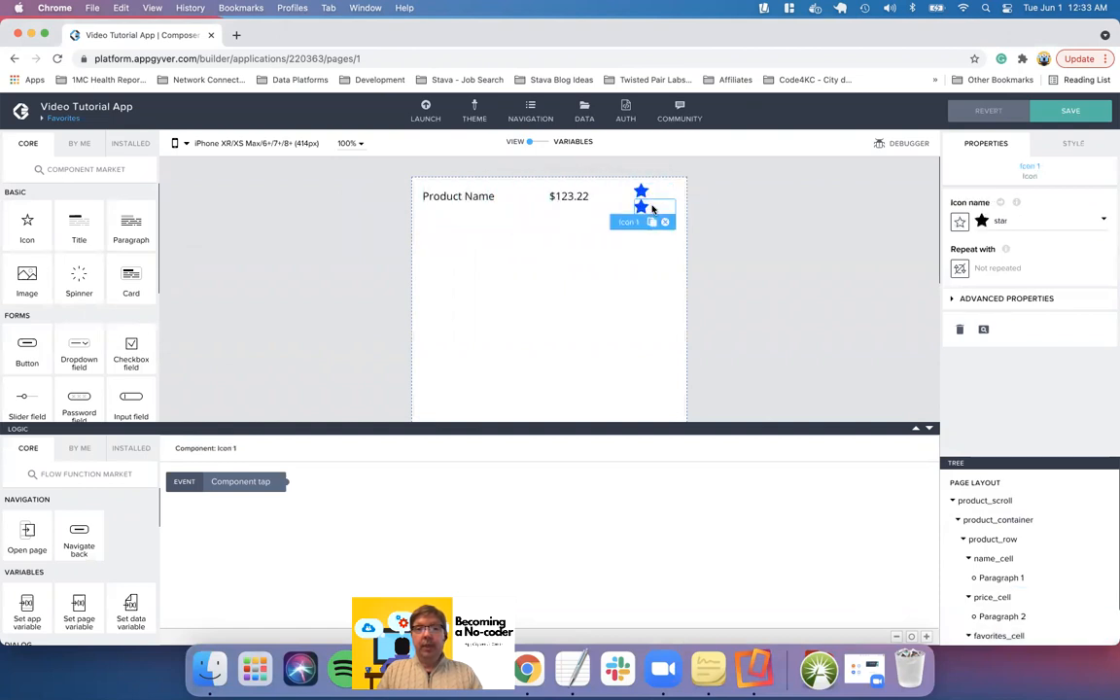
Change the upper icon in favorites_cell to the filled heart icon
click(954, 221)
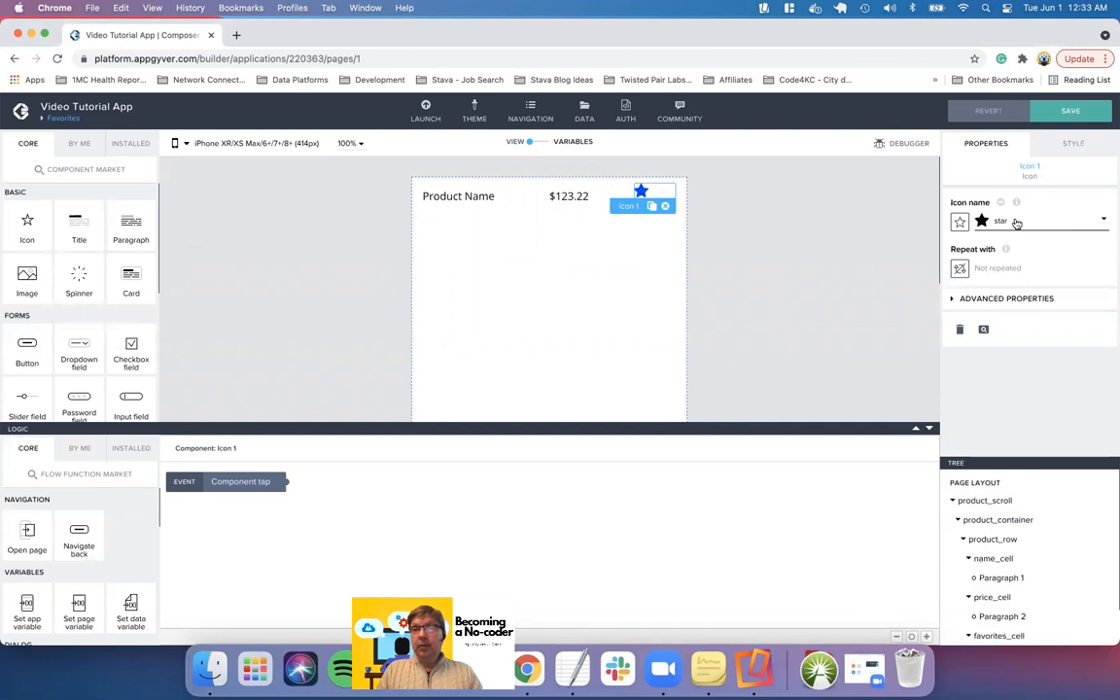
click(411, 257)
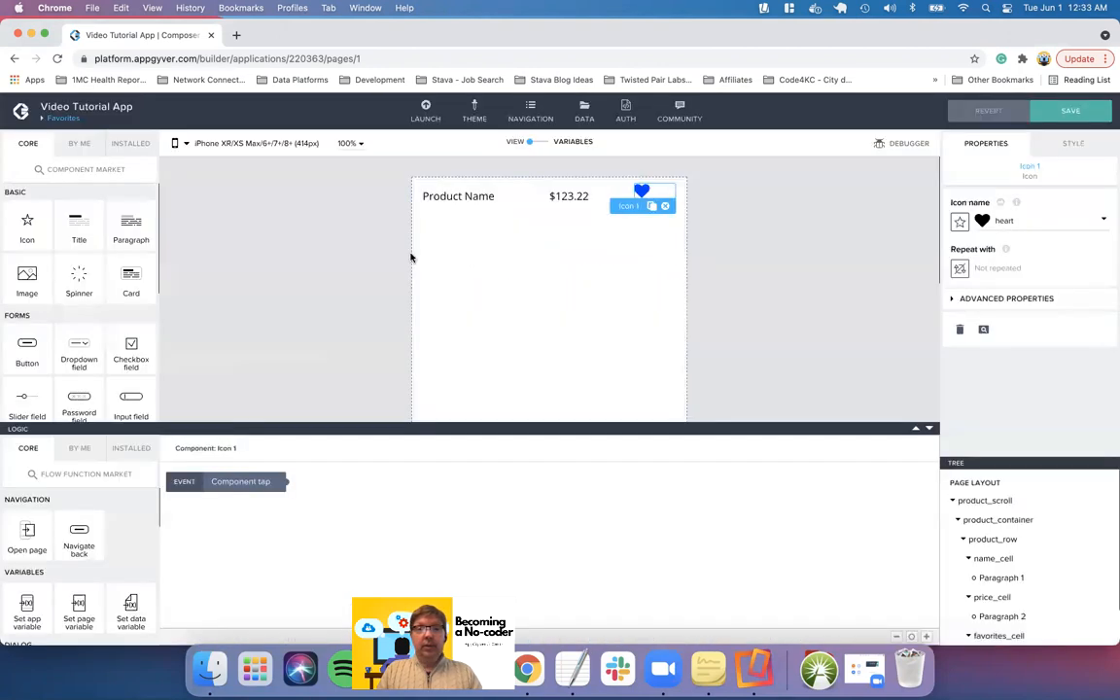
click(750, 252)
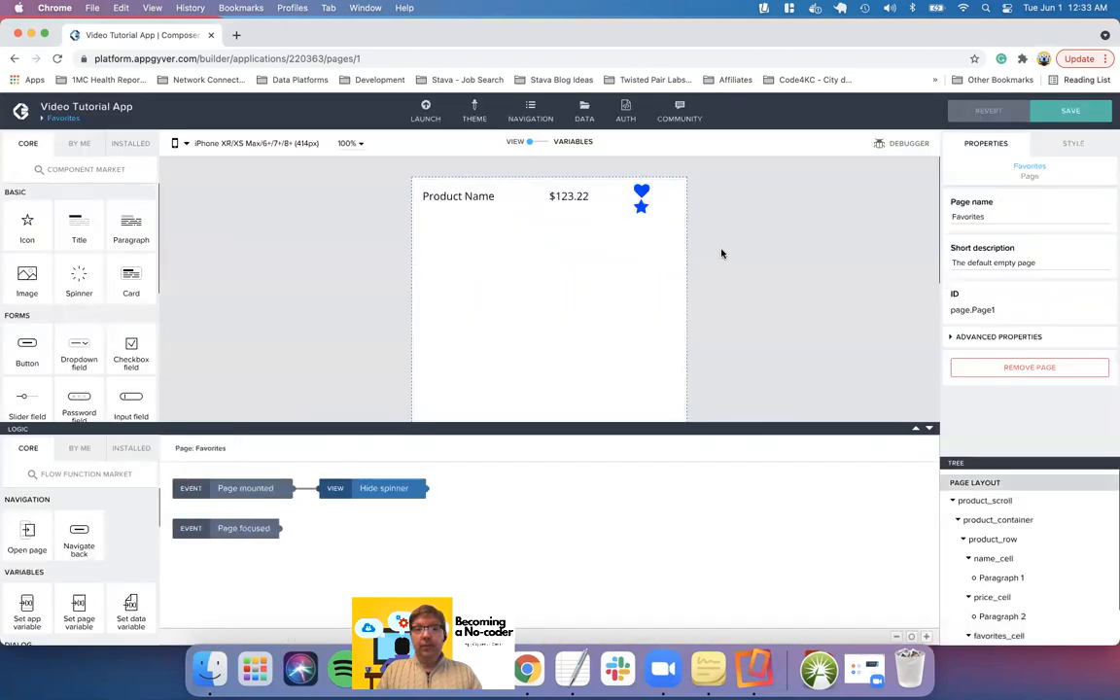
Change the lower icon in favorites_cell to the outlined heart-o icon and save the application
click(643, 205)
click(1004, 223)
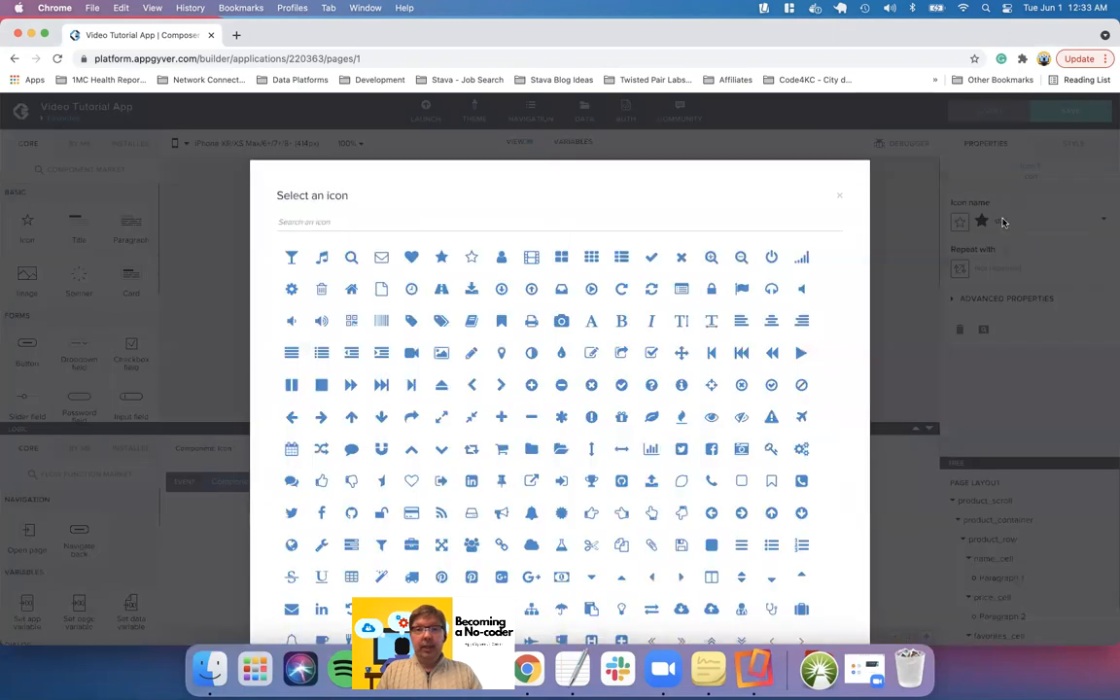
click(447, 222)
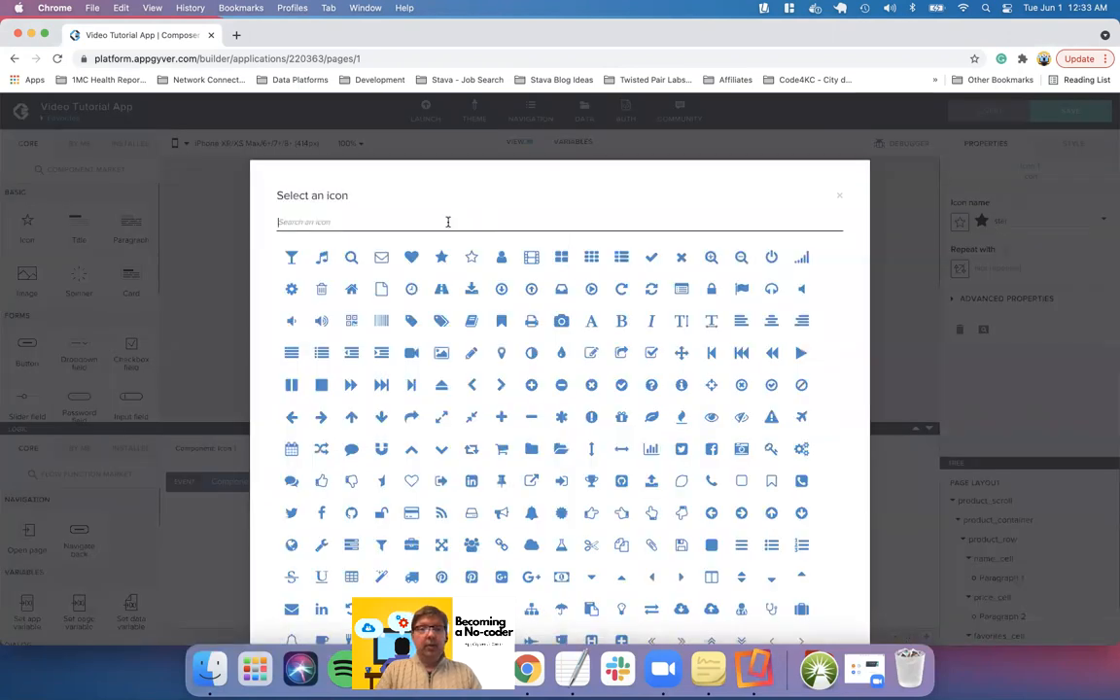
text(heart)
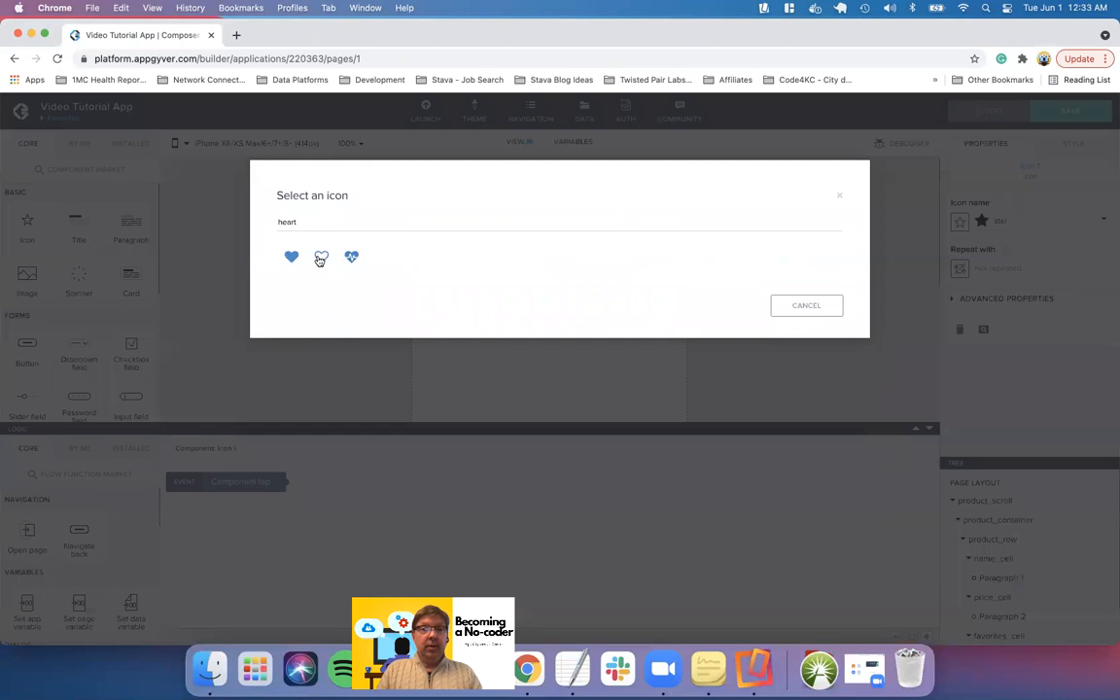
click(321, 257)
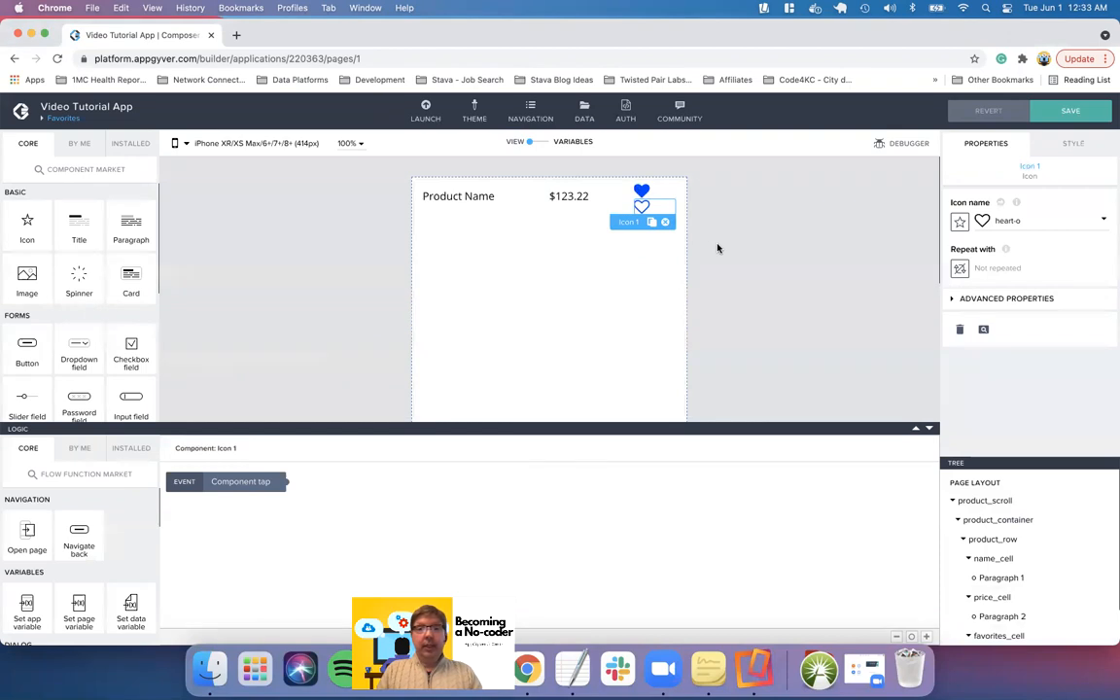
click(580, 275)
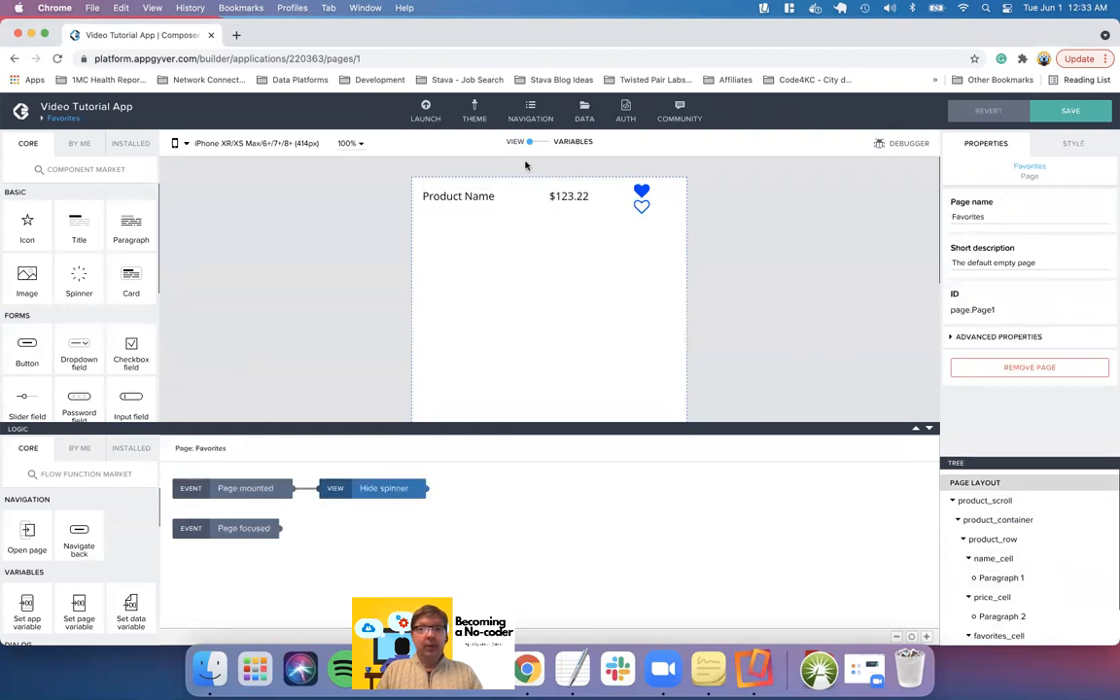
click(967, 111)
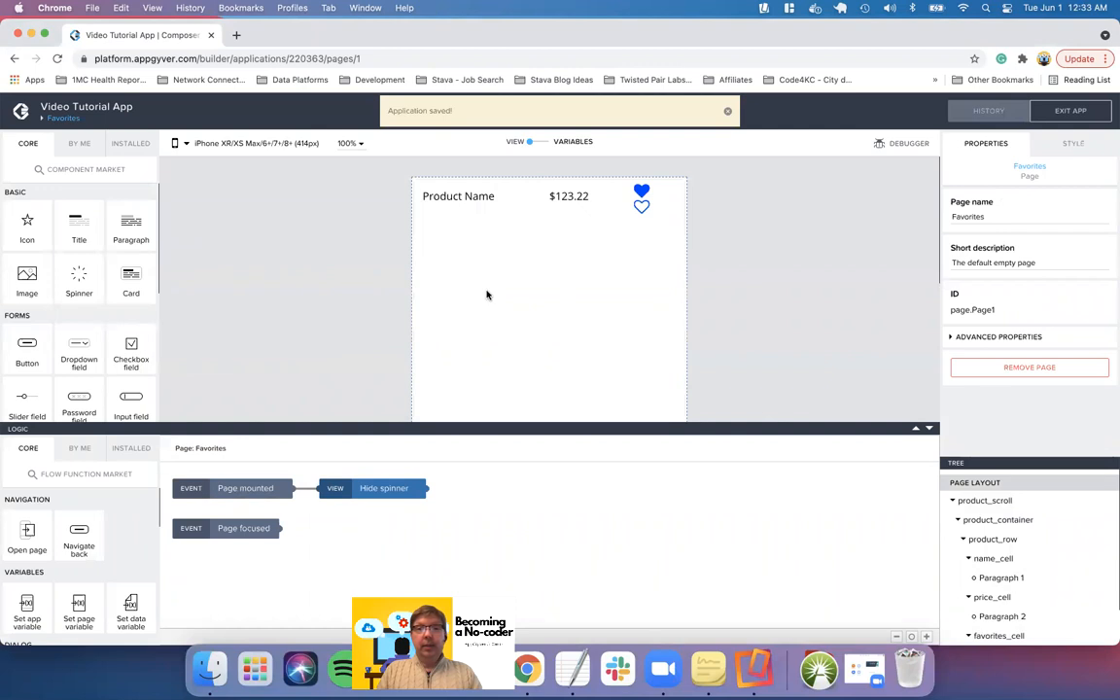
Add a data variable to the page from the Favorites data resource
click(543, 143)
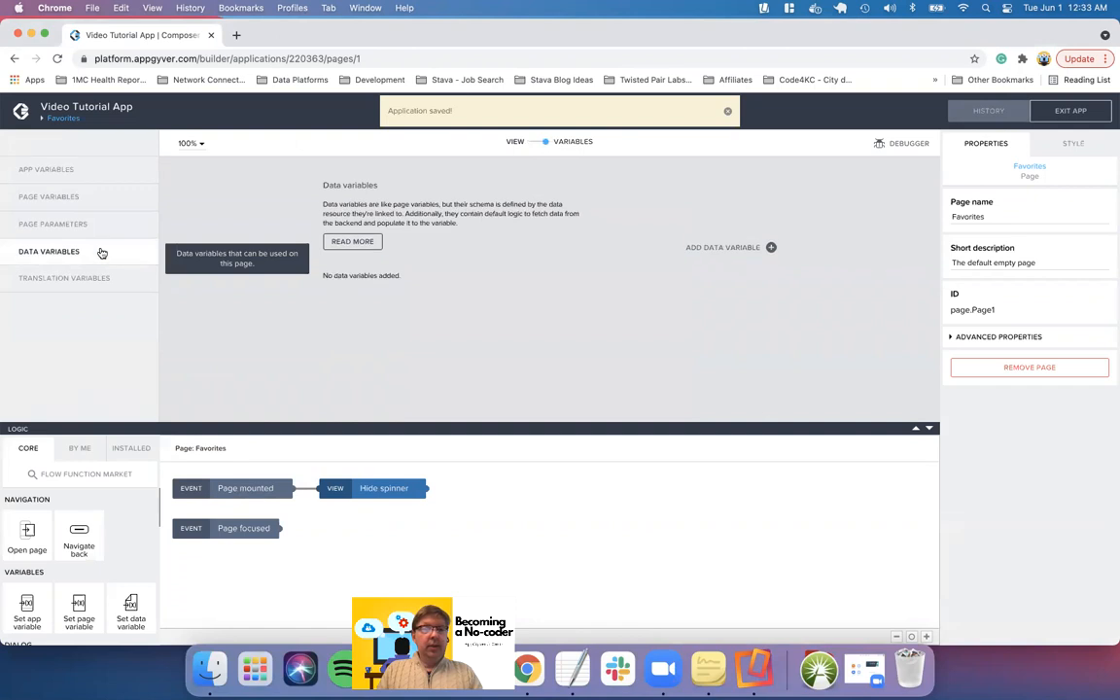
click(770, 248)
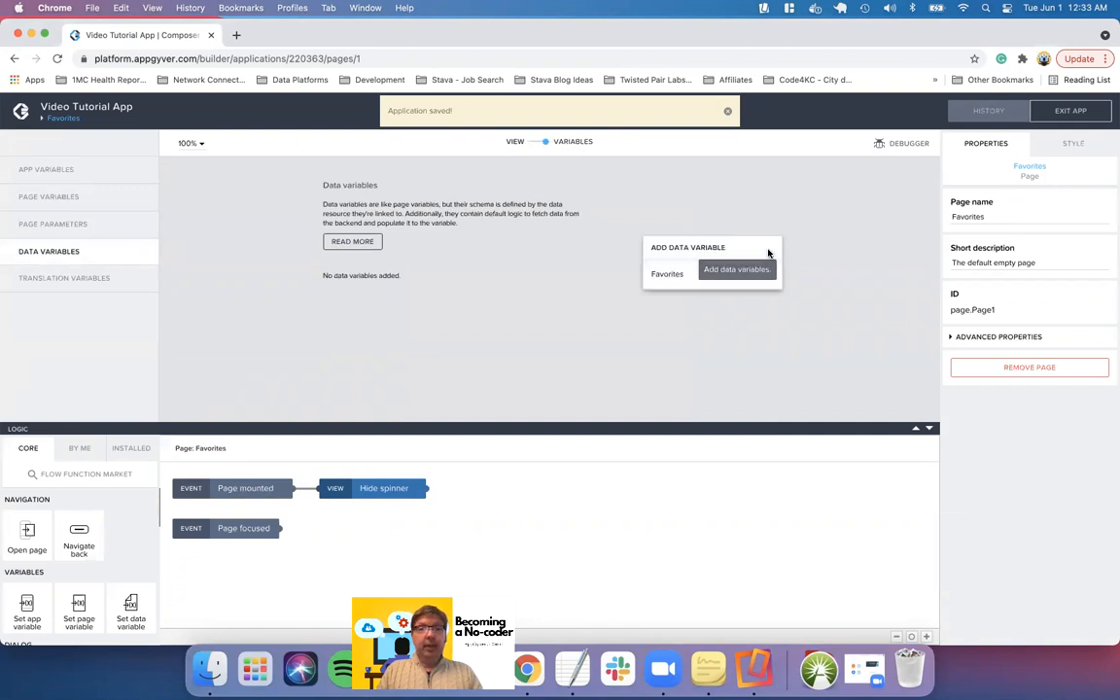
click(667, 276)
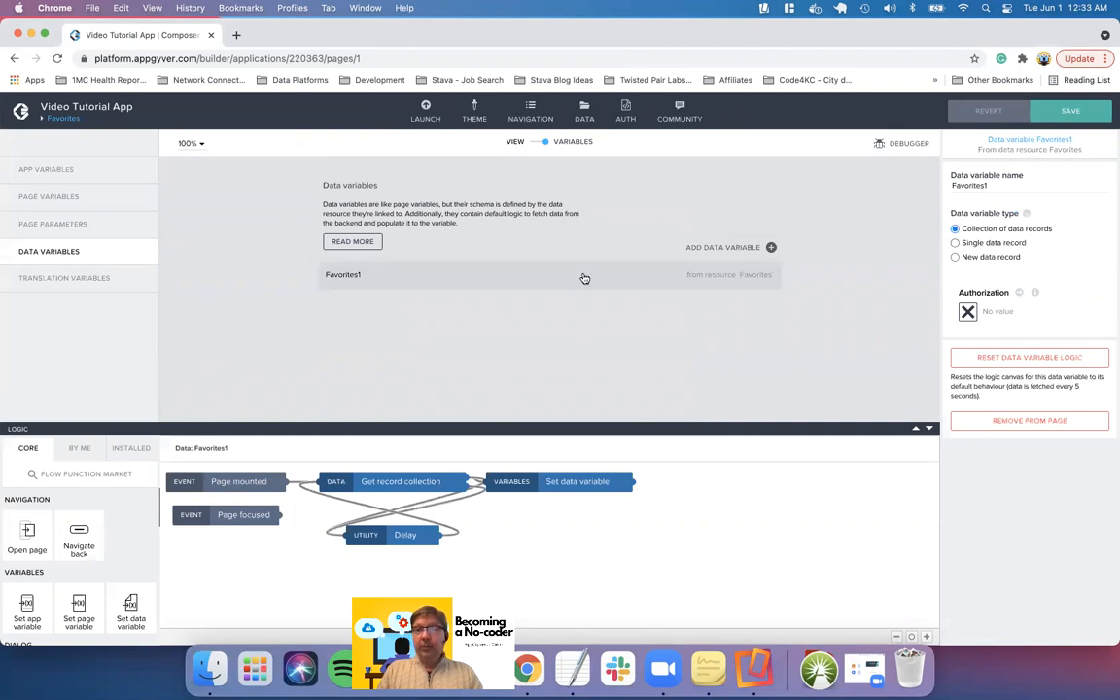
Delete the Delay node from the Favorites data variable's logic and save the application
click(399, 534)
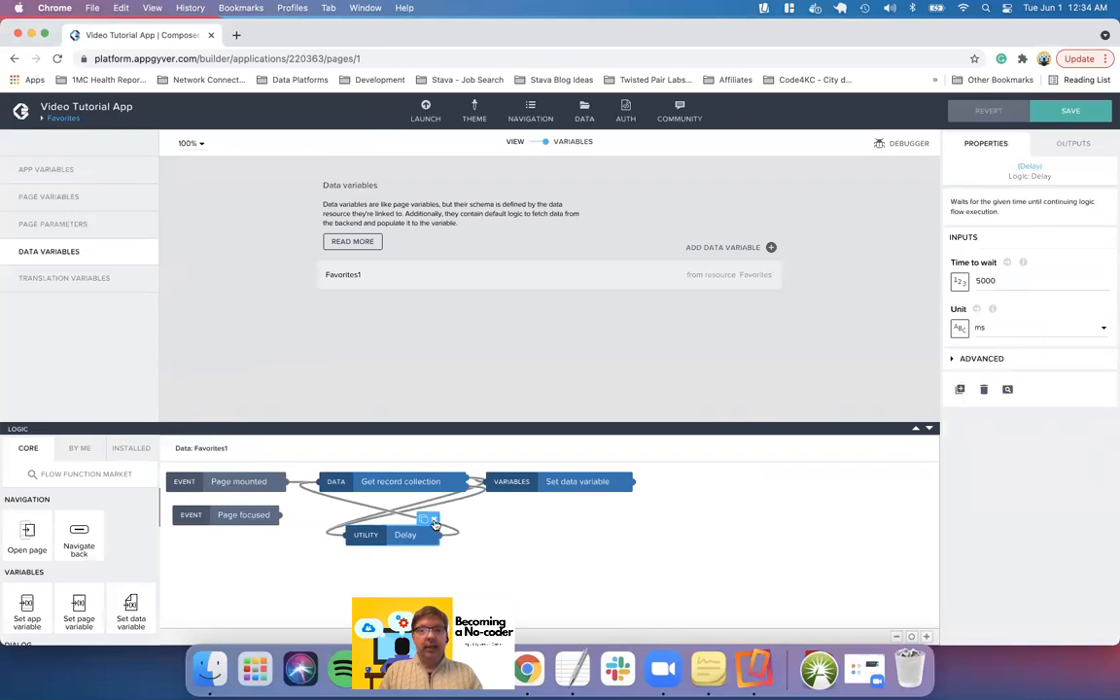
click(435, 522)
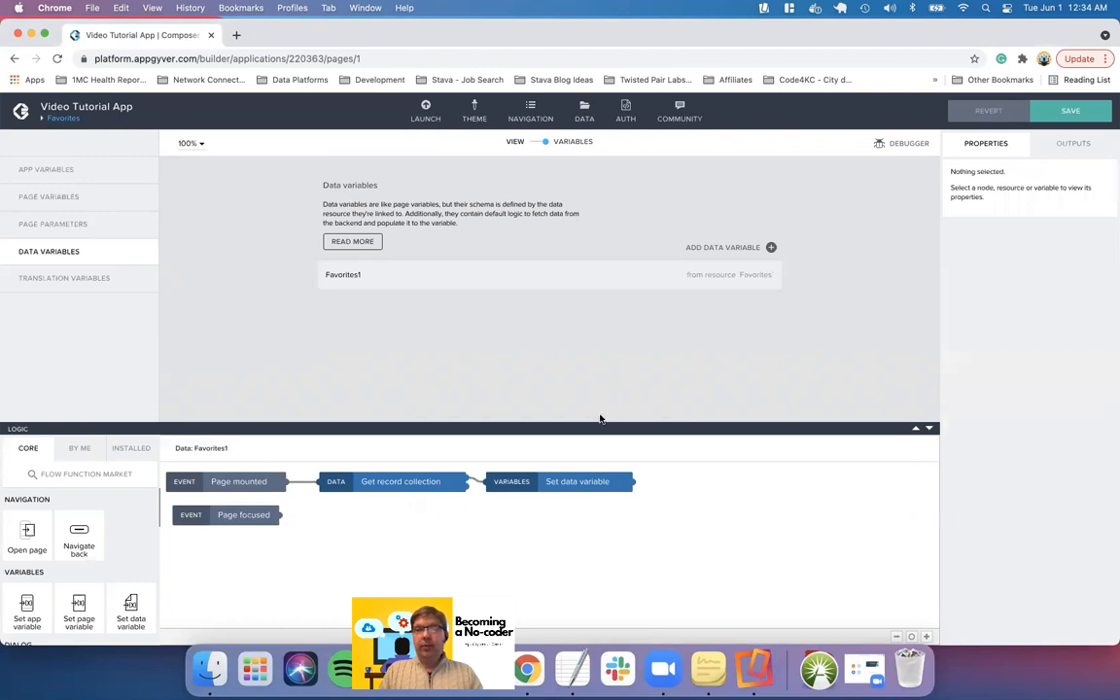
click(1066, 114)
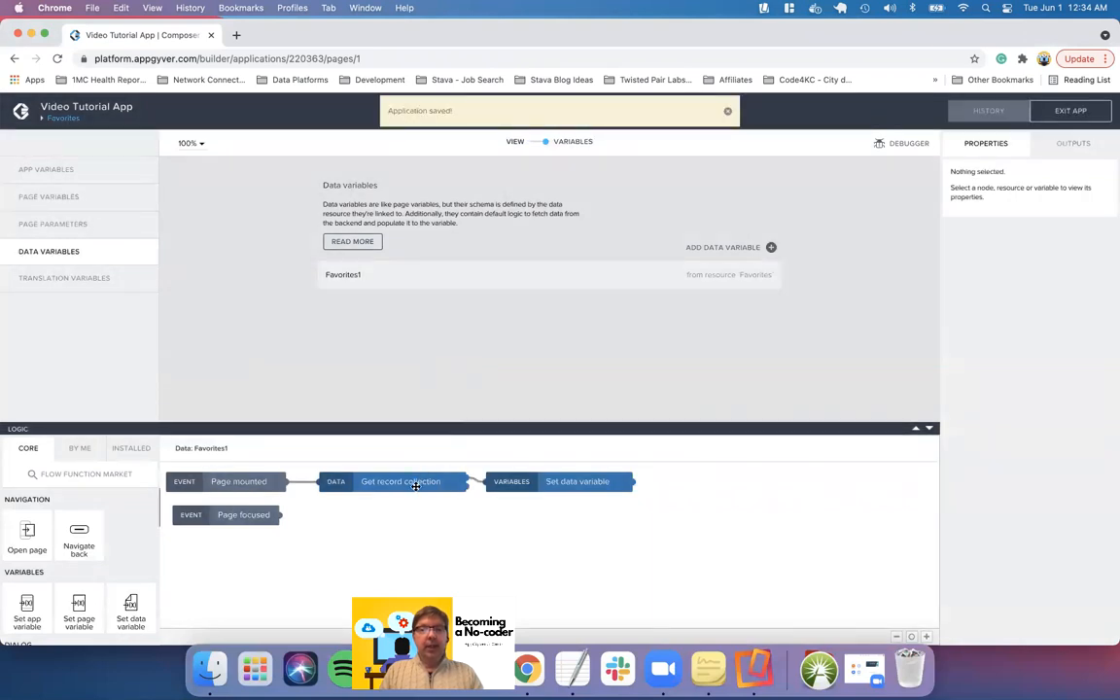
Rename the data variable to Favorites and save the application
click(475, 277)
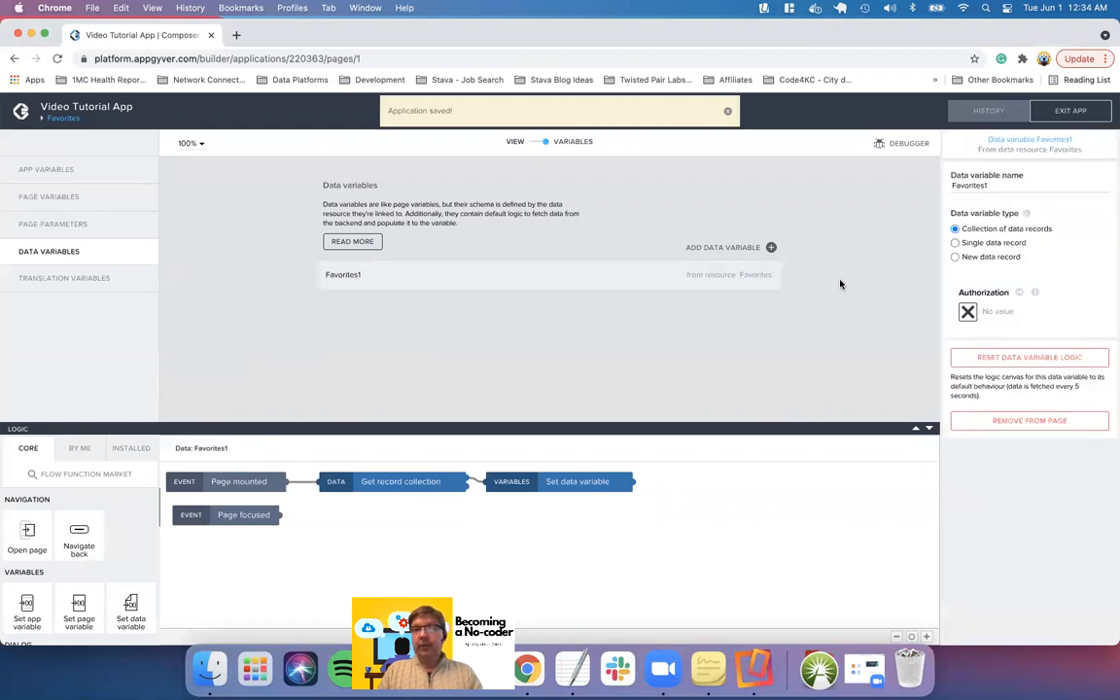
click(1011, 185)
key(BackSpace)
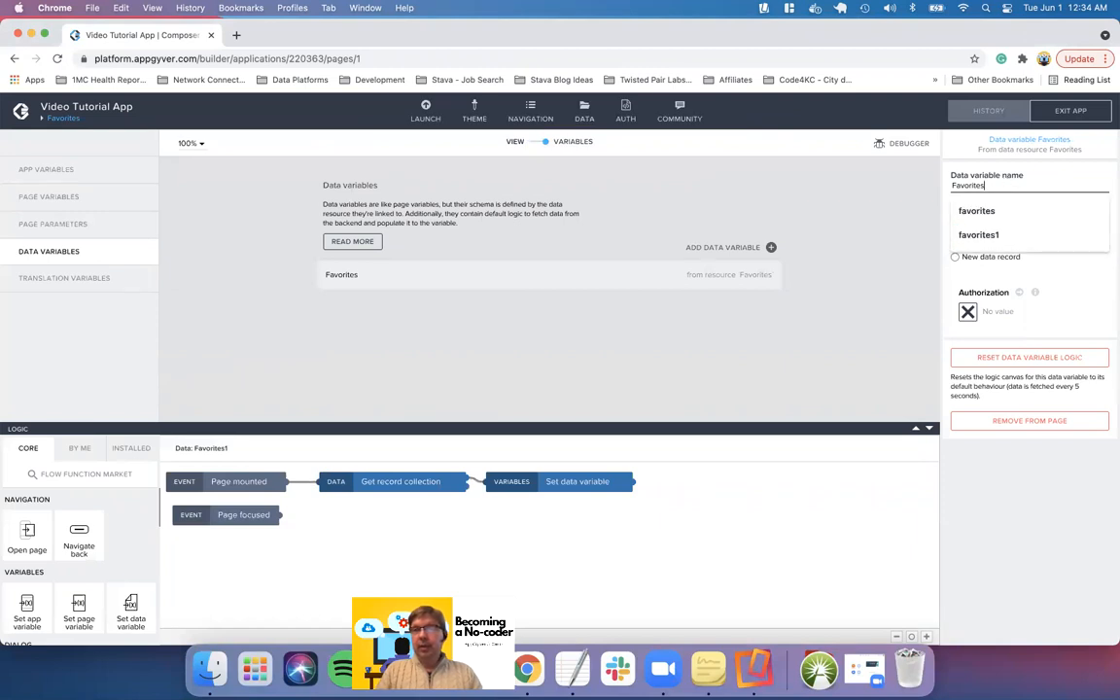
click(1068, 111)
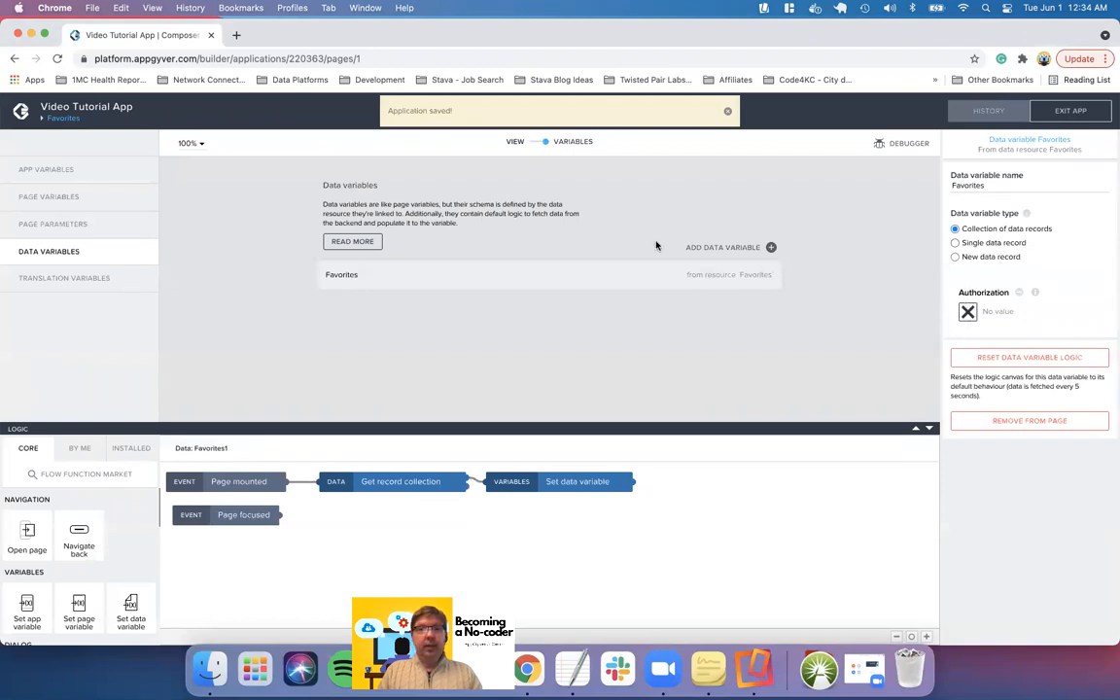
Add a text app variable named authToken
click(67, 173)
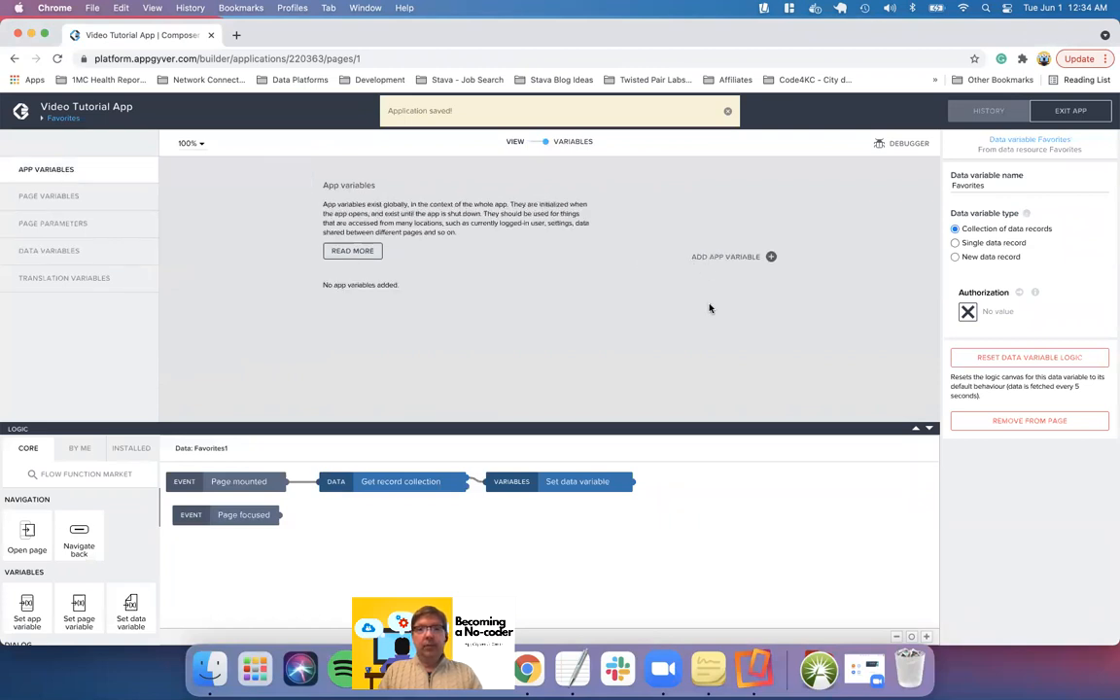
click(771, 258)
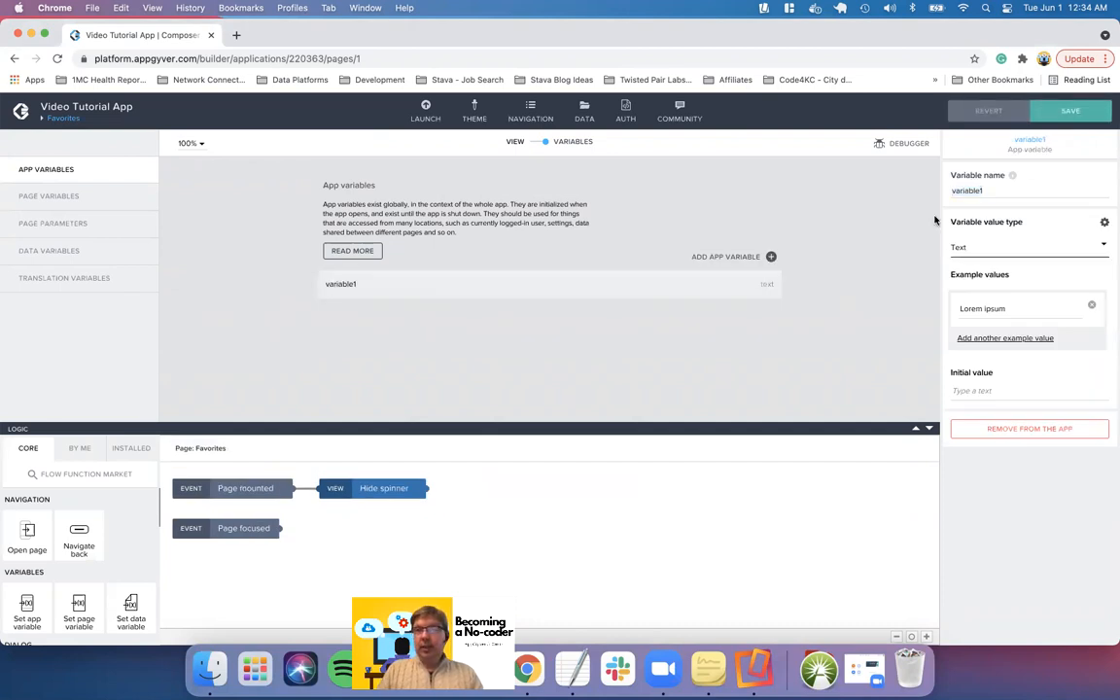
double_click(992, 188)
text(aut)
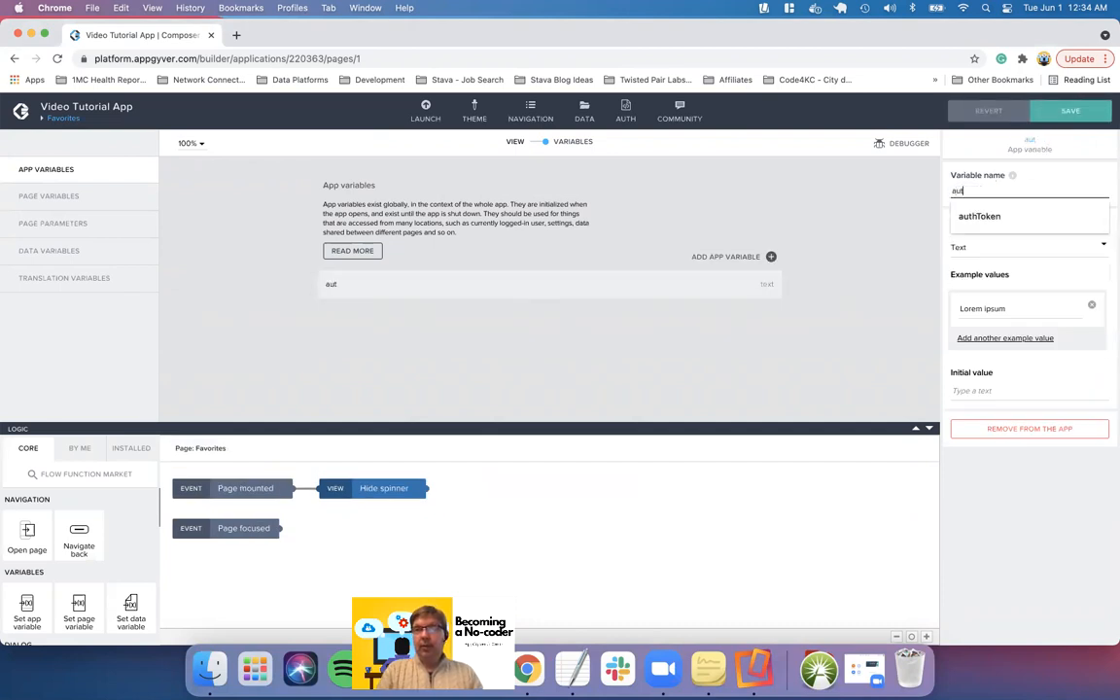
text(hT)
click(1012, 217)
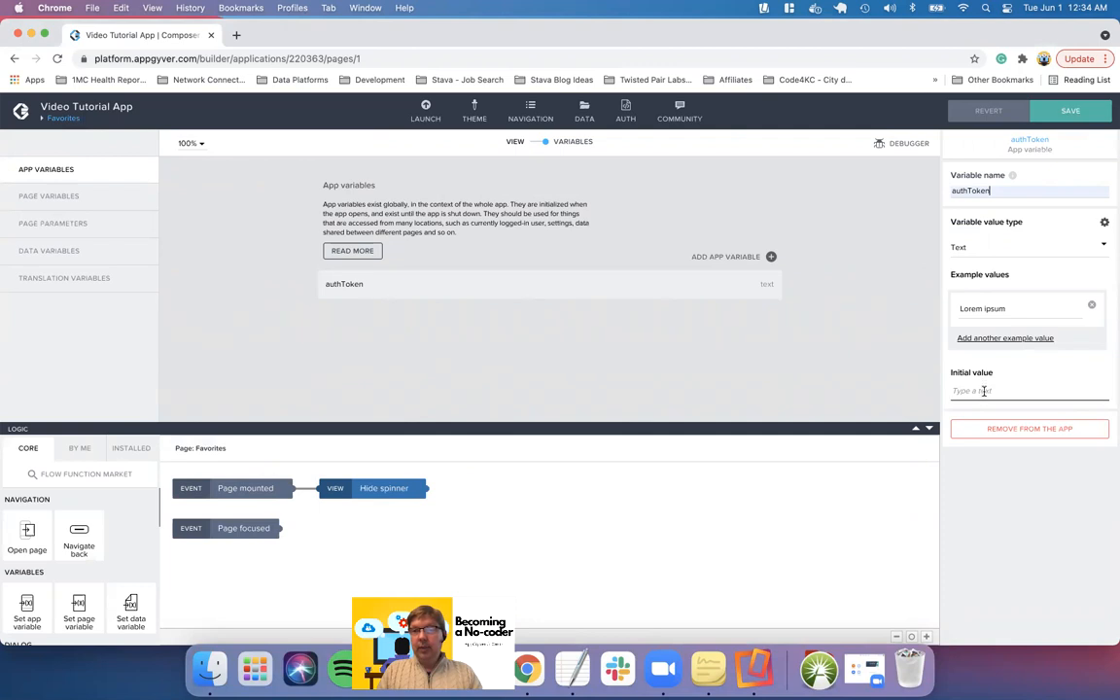
Set authToken's initial value to "Bearer" followed by the auth token copied from Xano, and save the application
text(Bearer)
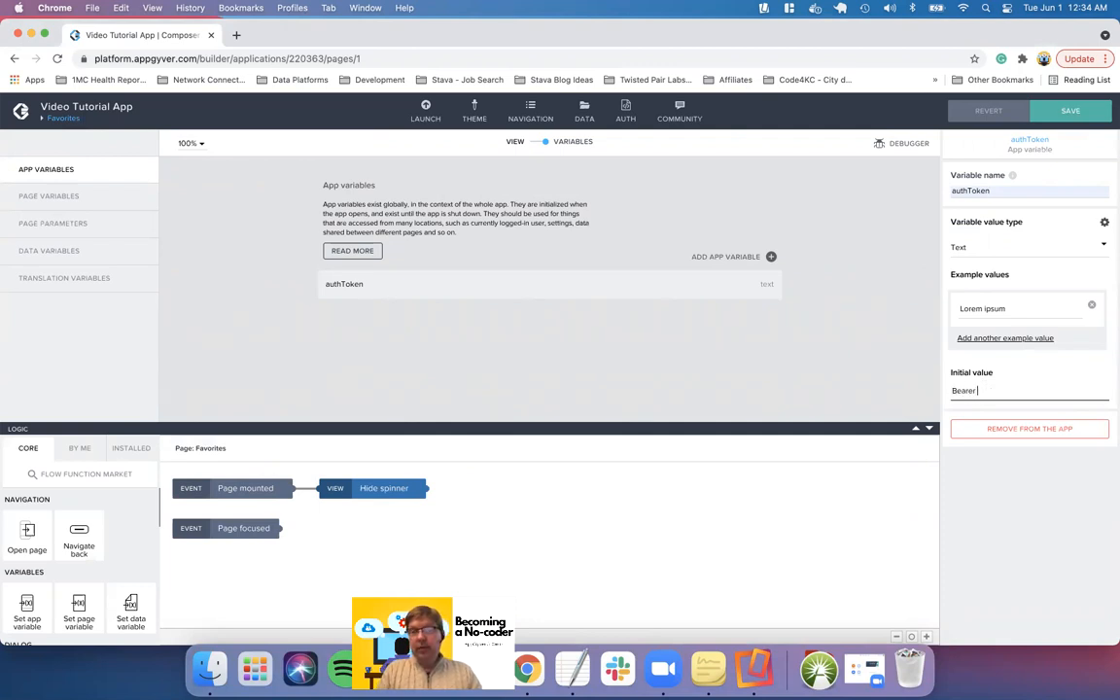
key(ctrl+Left)
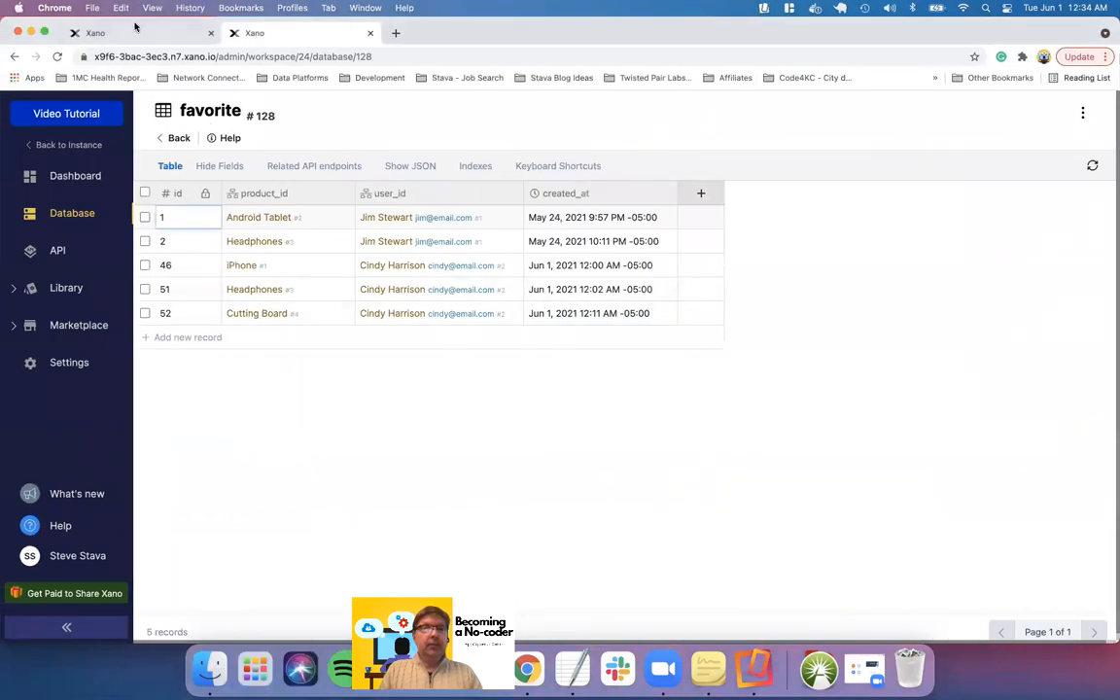
click(142, 35)
click(1089, 331)
key(ctrl+Right)
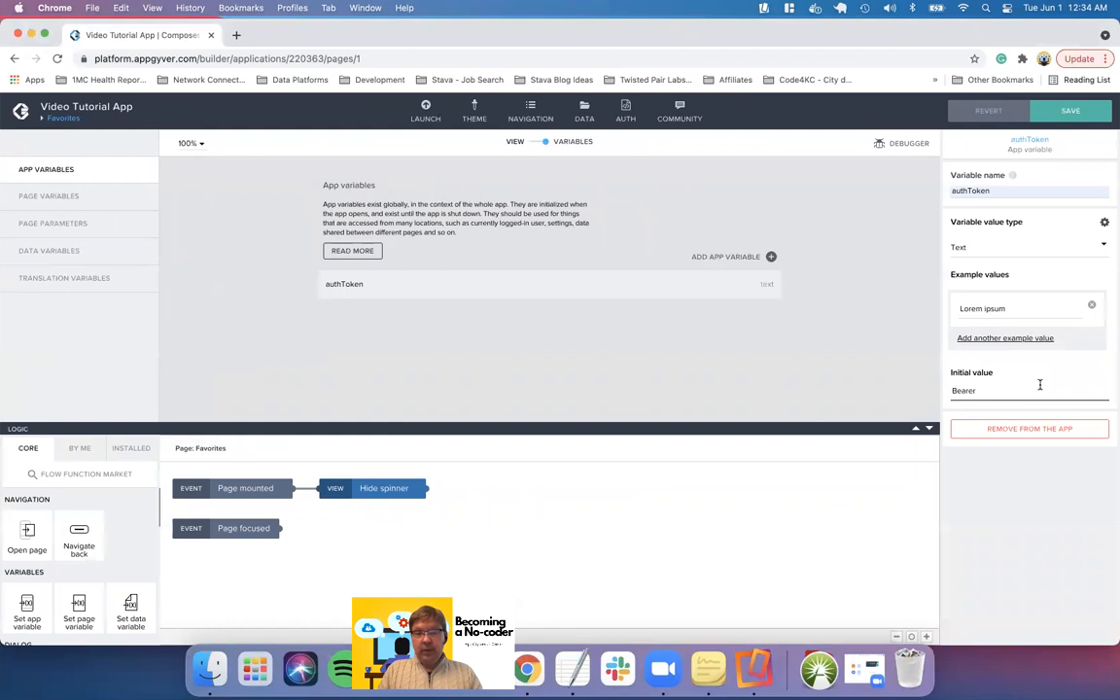
key(super+v)
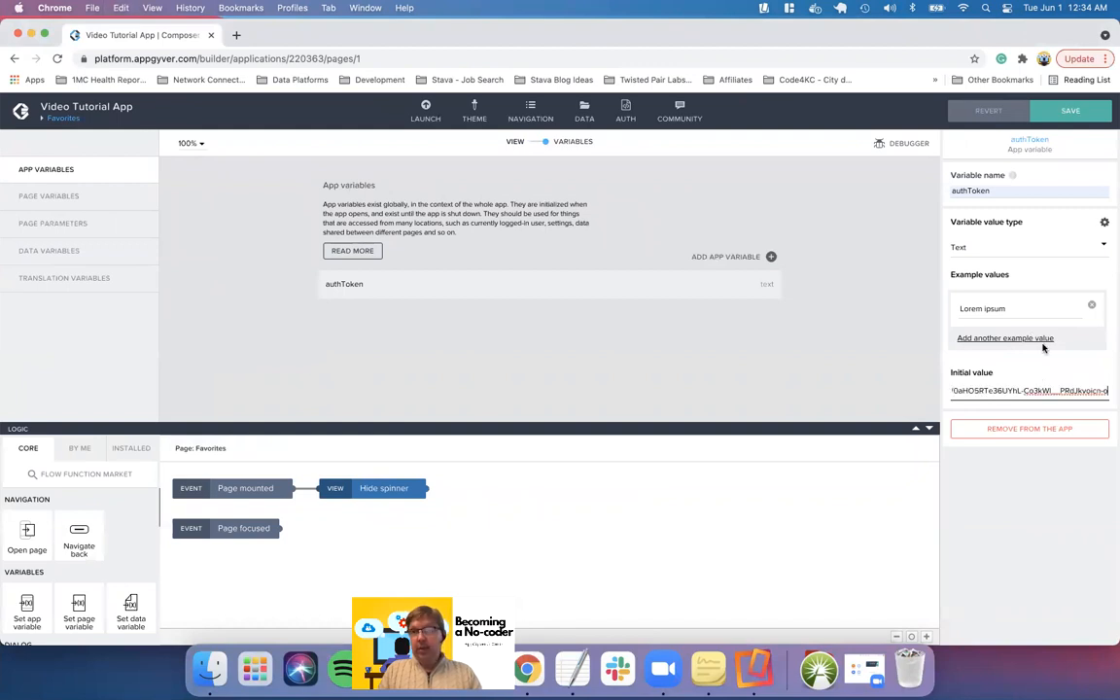
click(1072, 112)
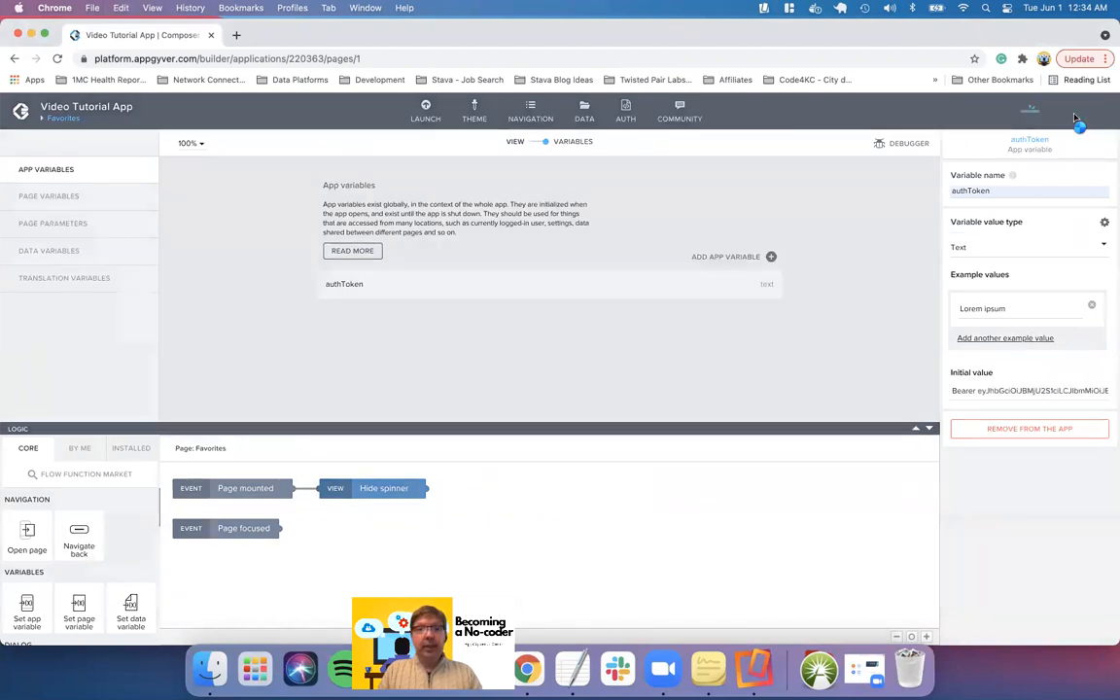
Bind the Favorites data variable's Authorization to the authToken app variable and save the application
click(68, 254)
click(355, 276)
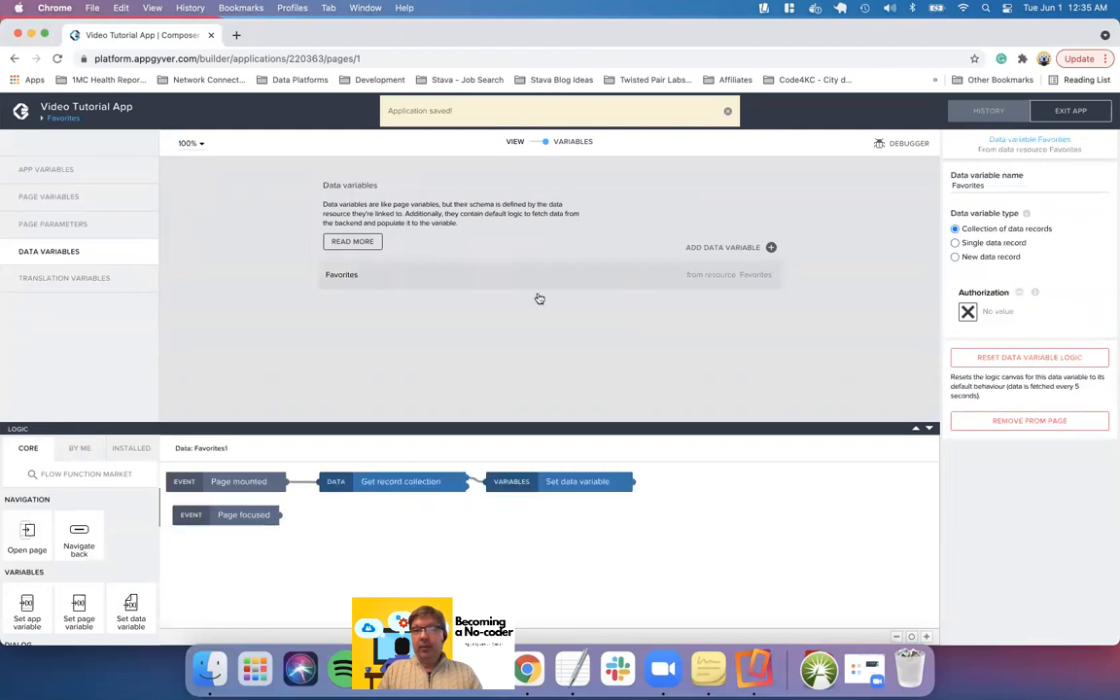
click(966, 311)
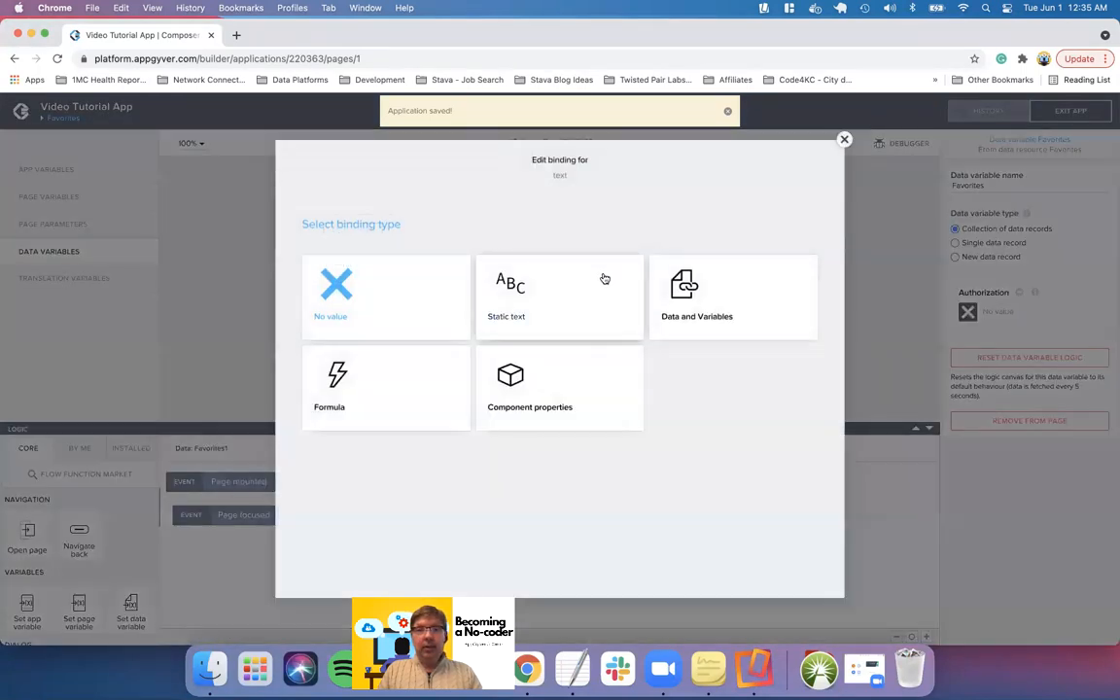
click(683, 304)
click(377, 337)
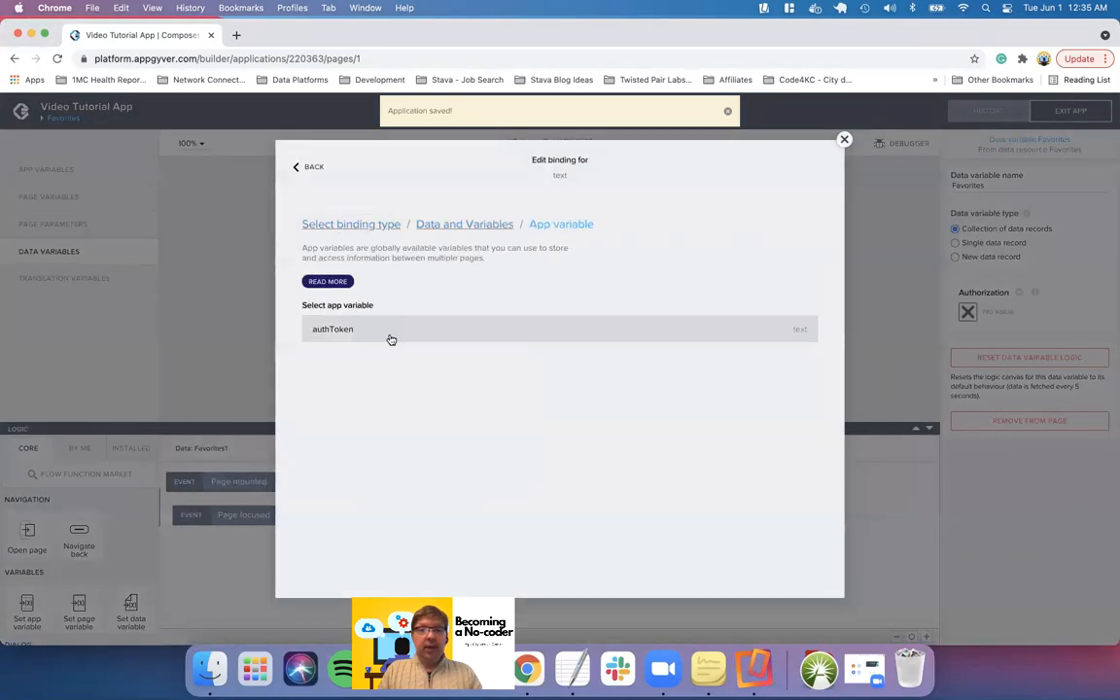
click(409, 331)
click(789, 380)
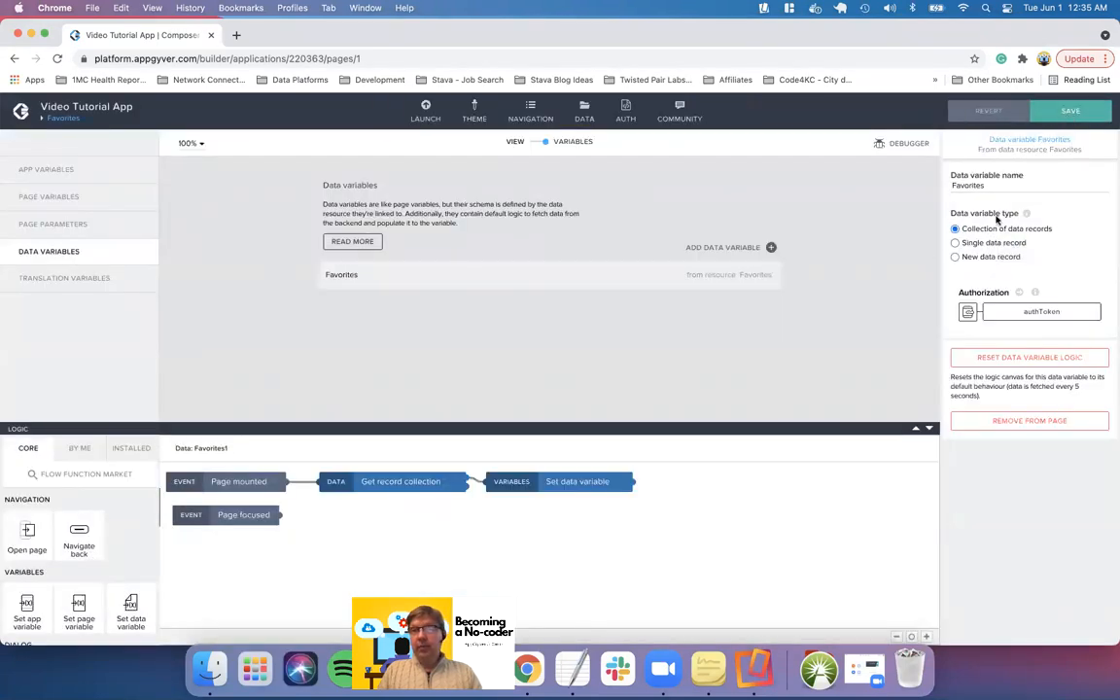
click(1069, 111)
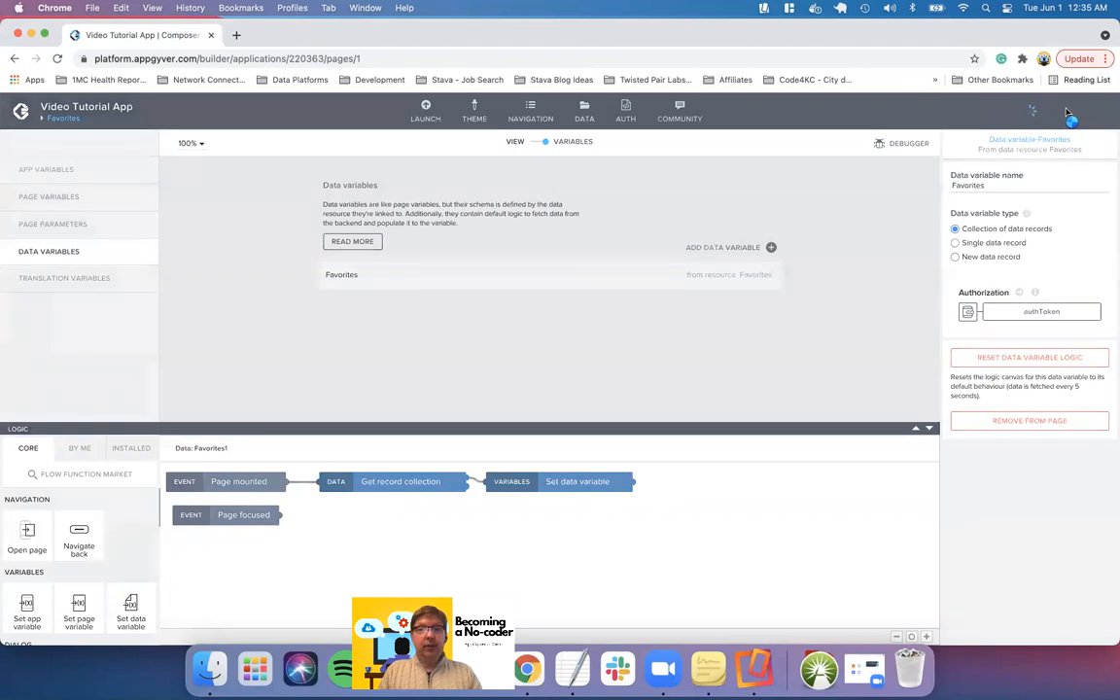
Repeat product_container on the page with the Favorites data variable
click(538, 143)
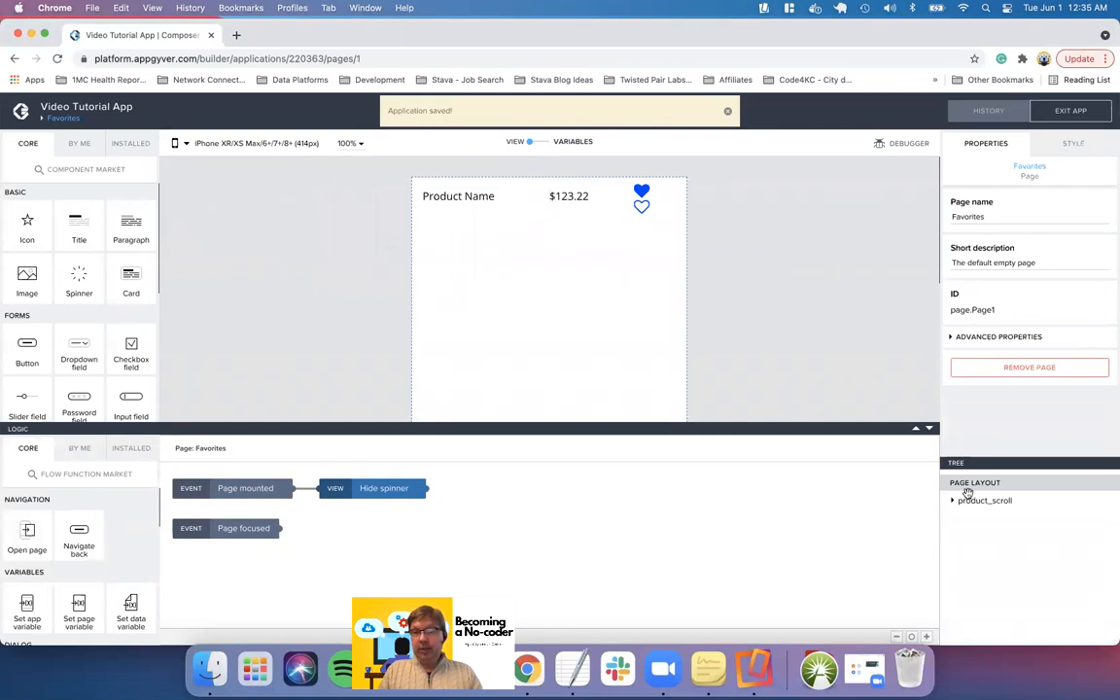
click(955, 503)
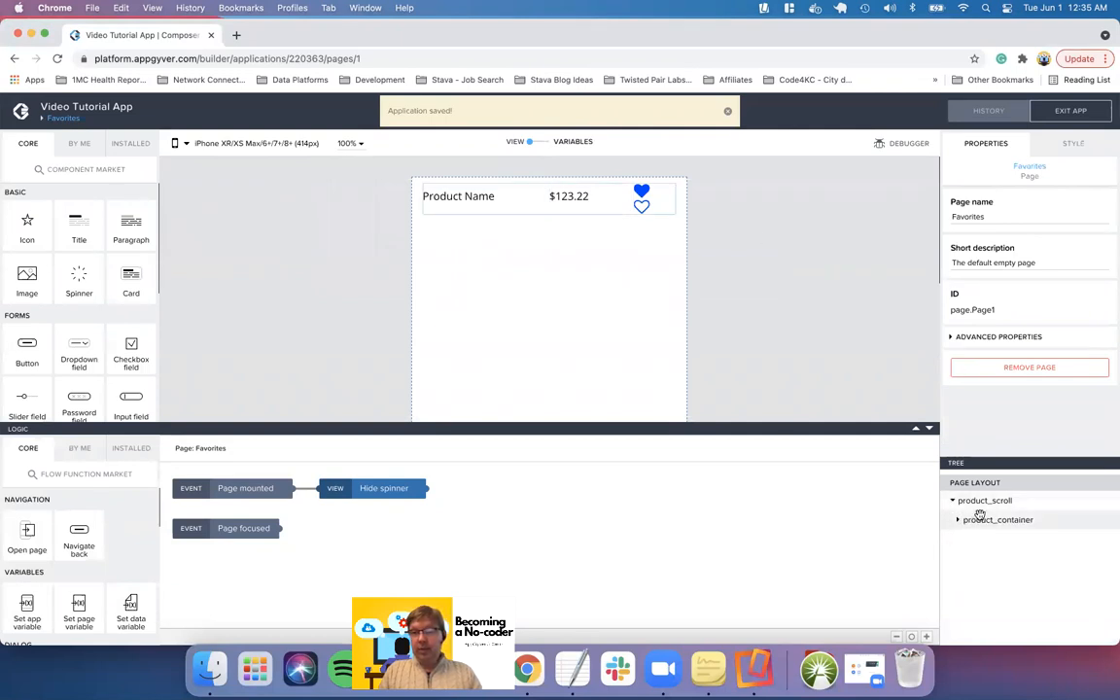
click(980, 517)
click(960, 268)
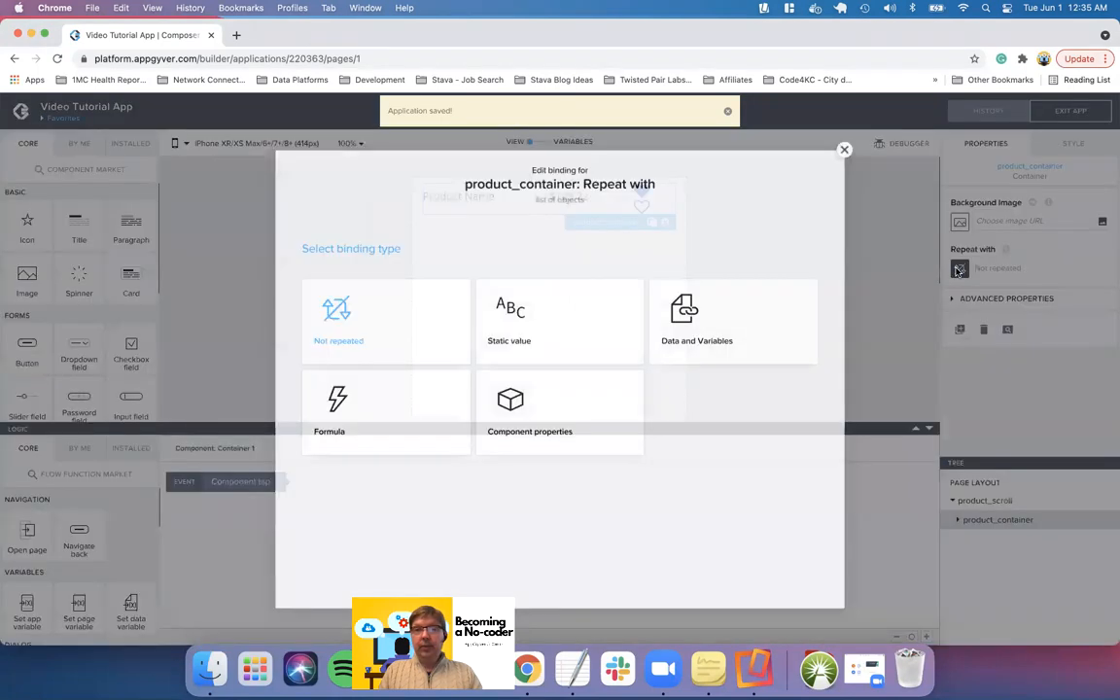
click(735, 309)
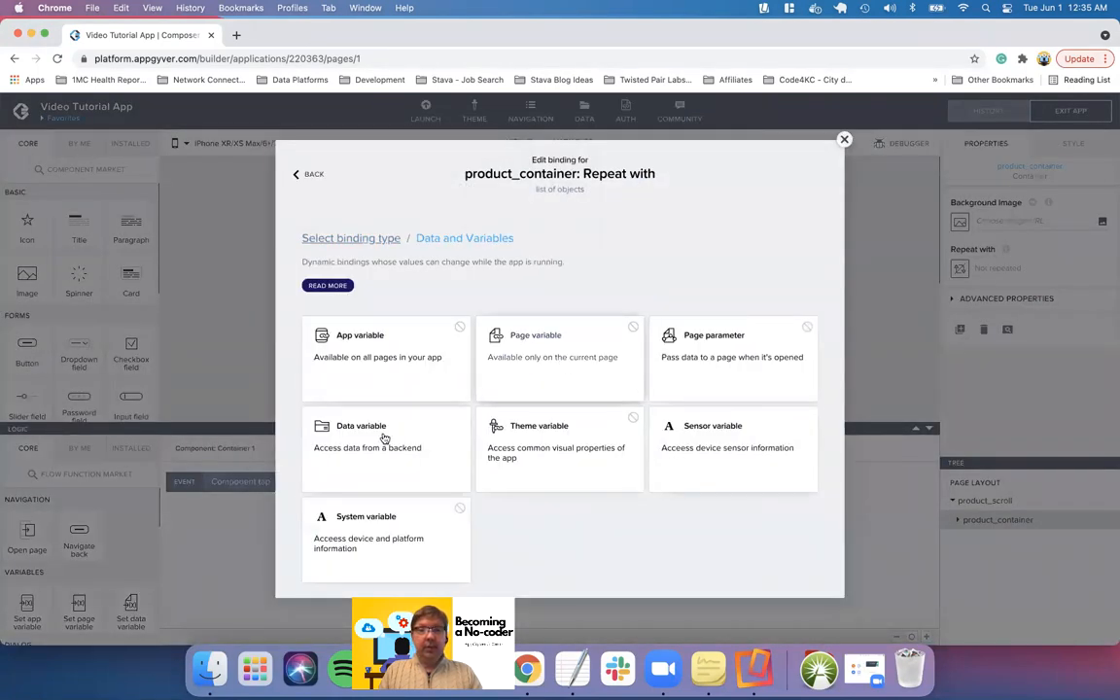
click(382, 430)
click(412, 353)
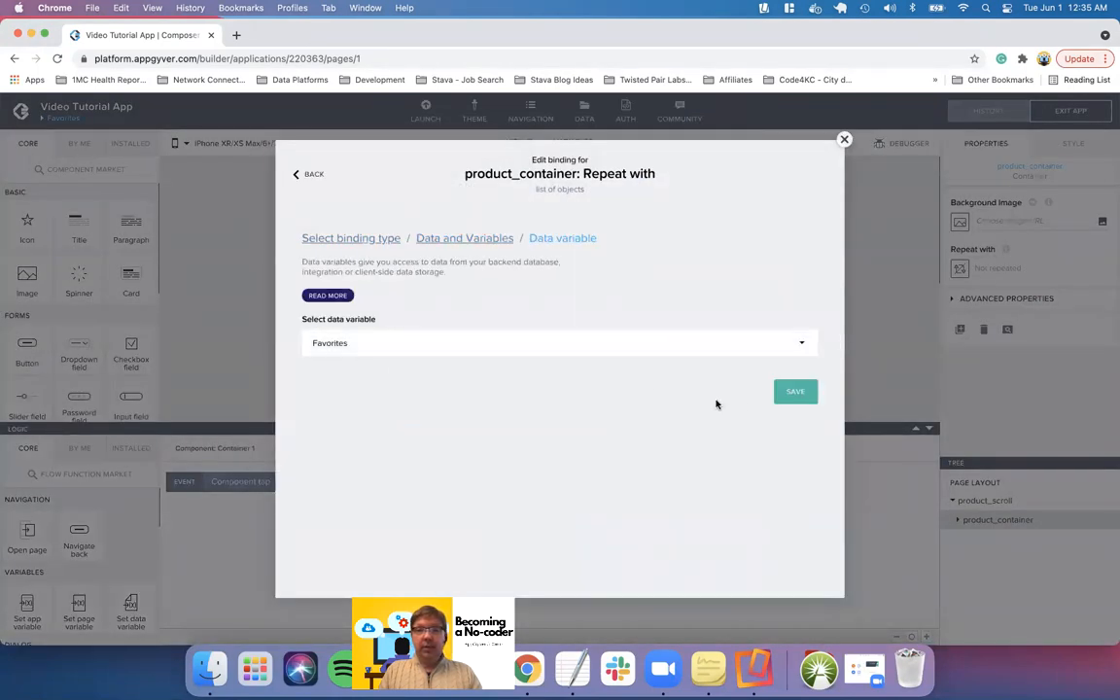
click(791, 396)
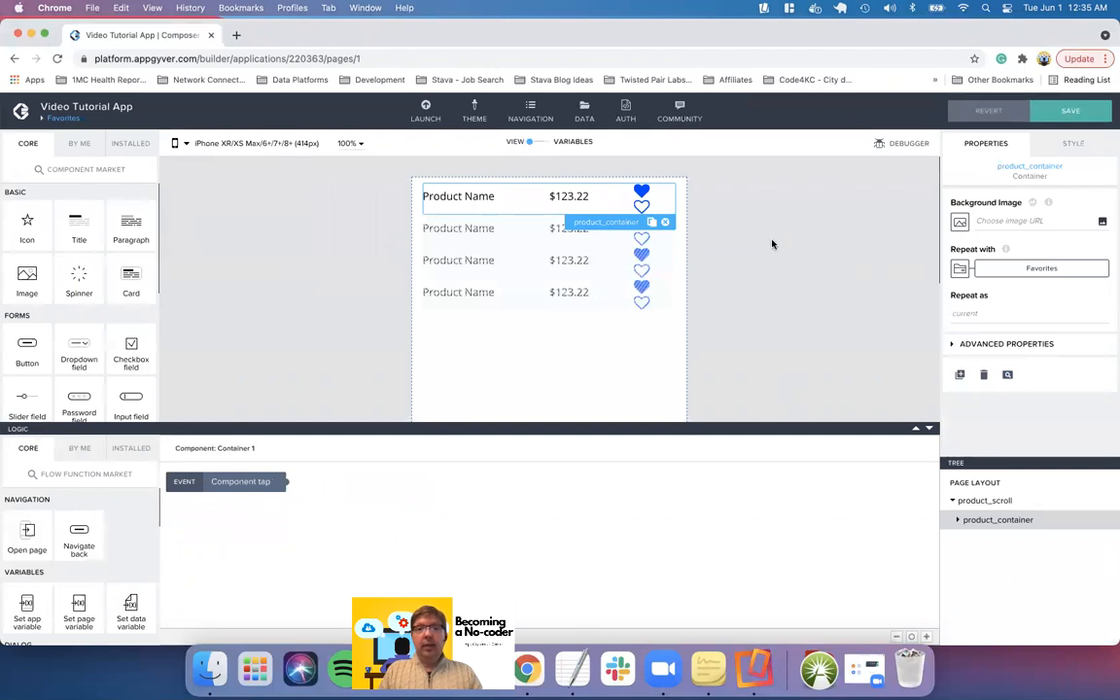
Align the items of favorites_cell horizontally to the middle in its cell layout and save the application
click(957, 520)
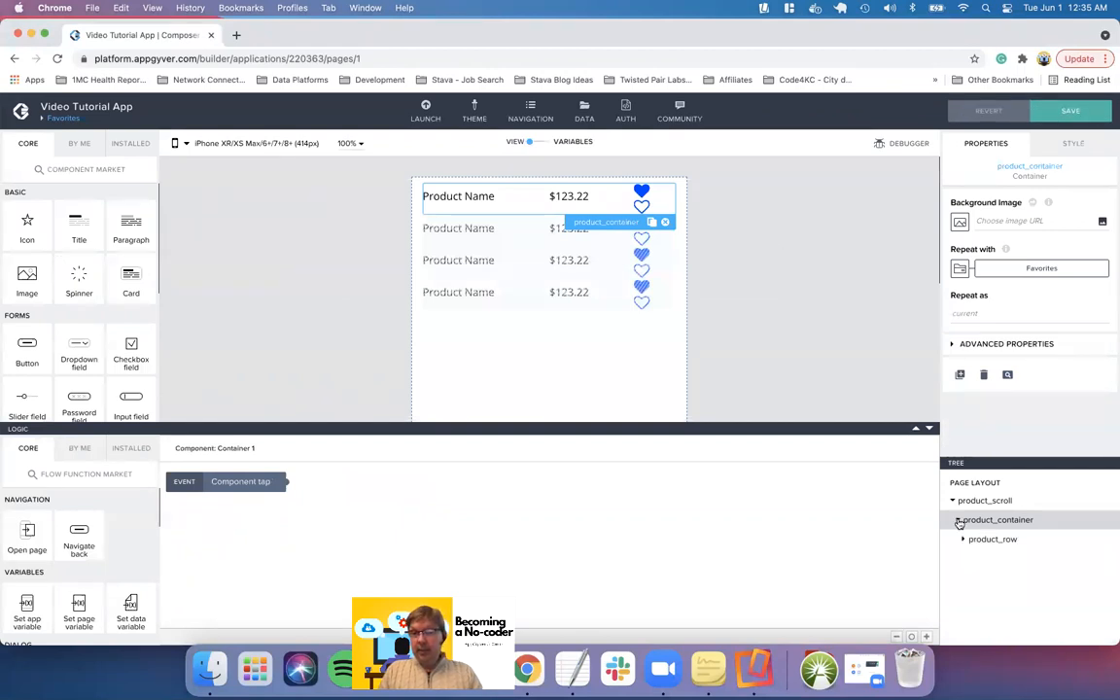
click(964, 540)
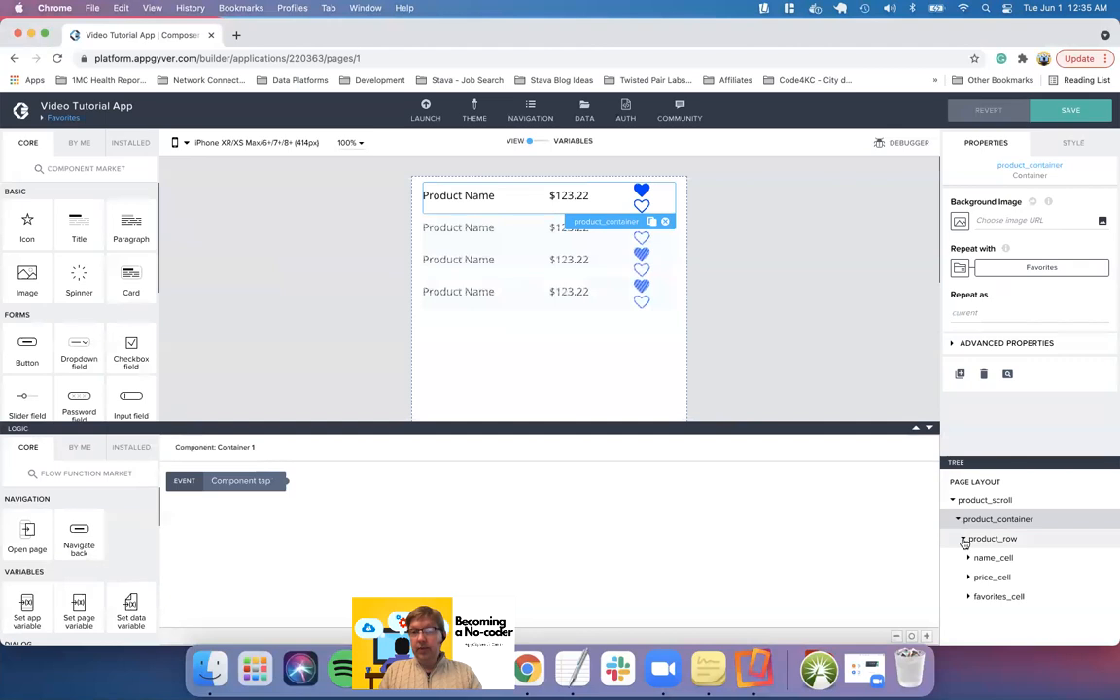
click(970, 599)
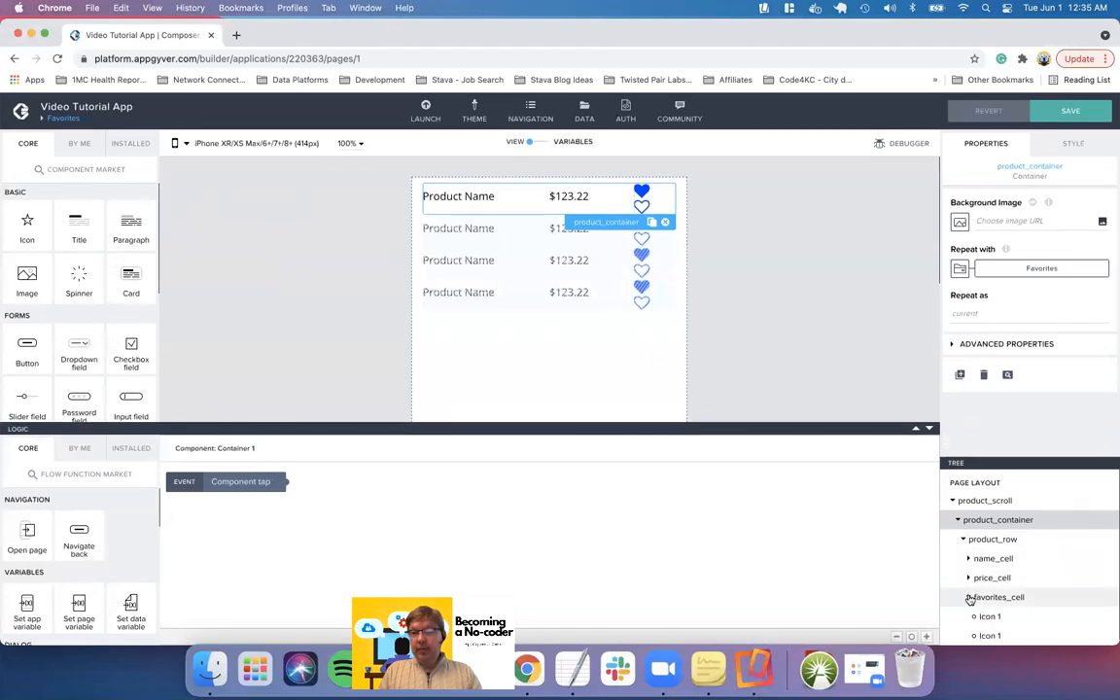
click(994, 593)
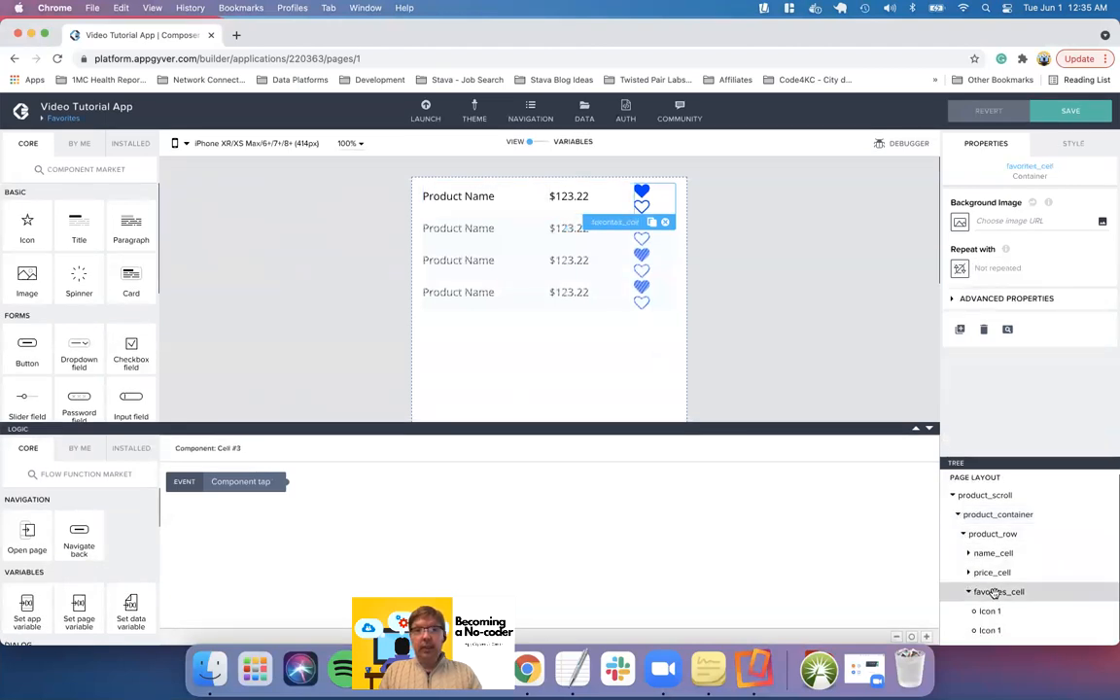
click(1067, 146)
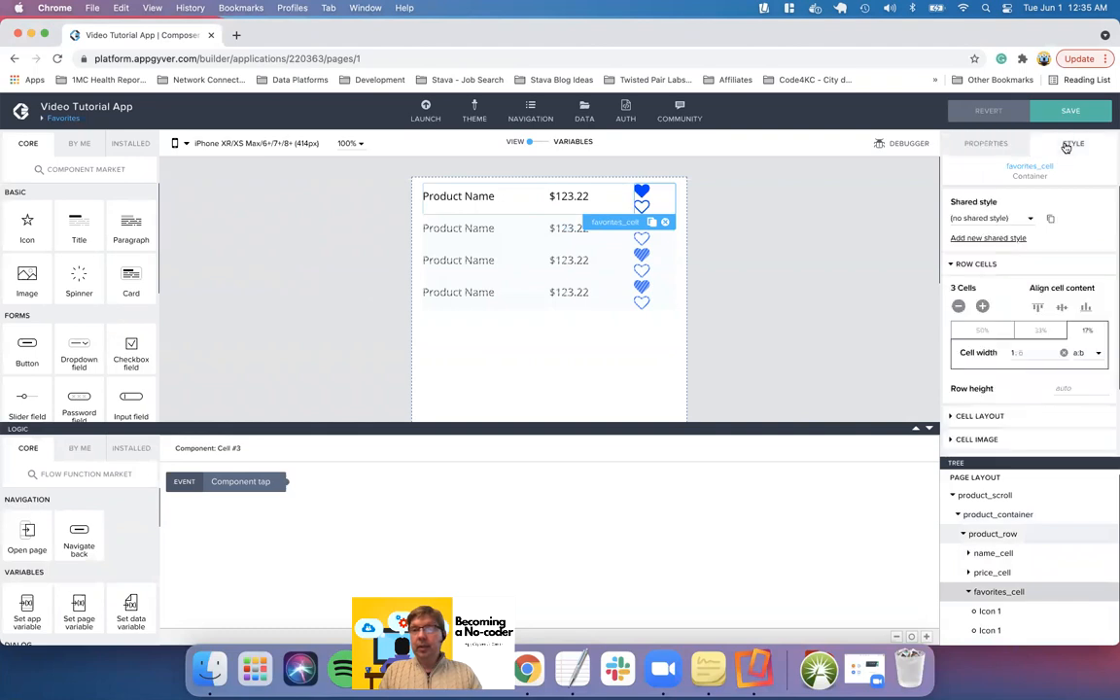
scroll(999, 374, down, 2)
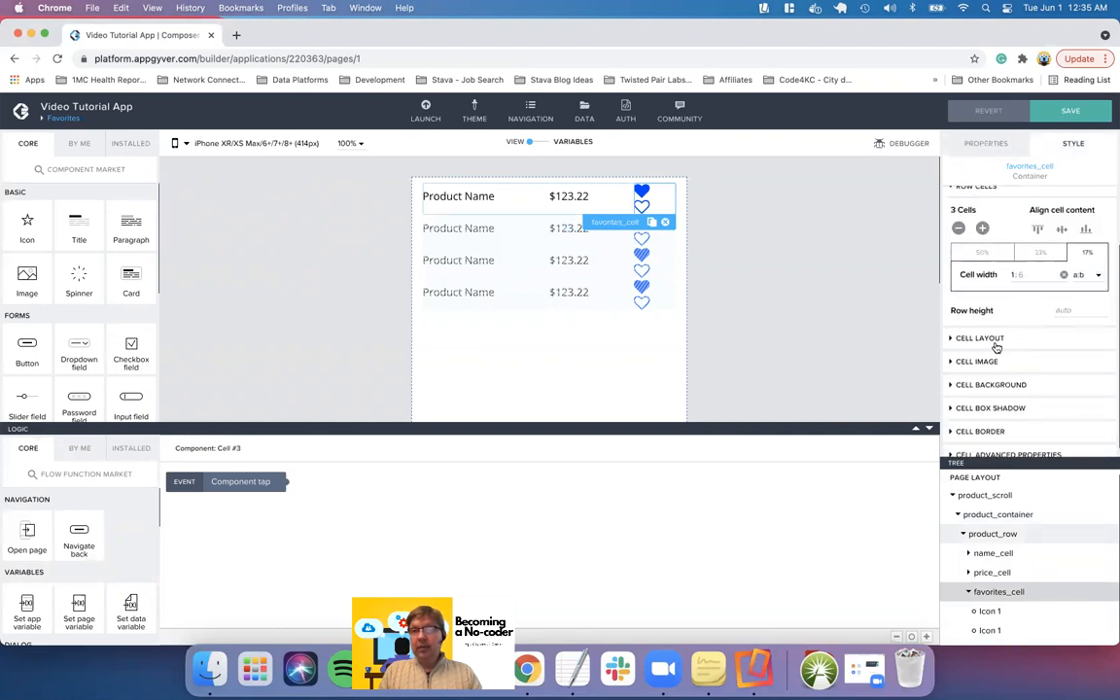
click(992, 341)
scroll(992, 342, down, 2)
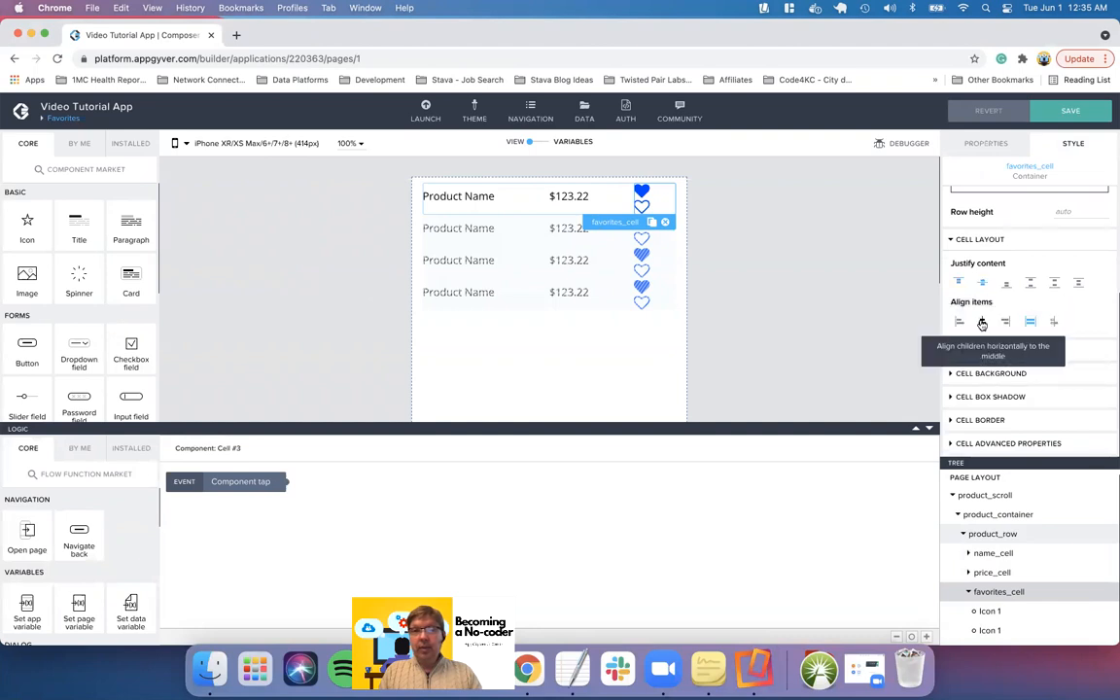
click(982, 324)
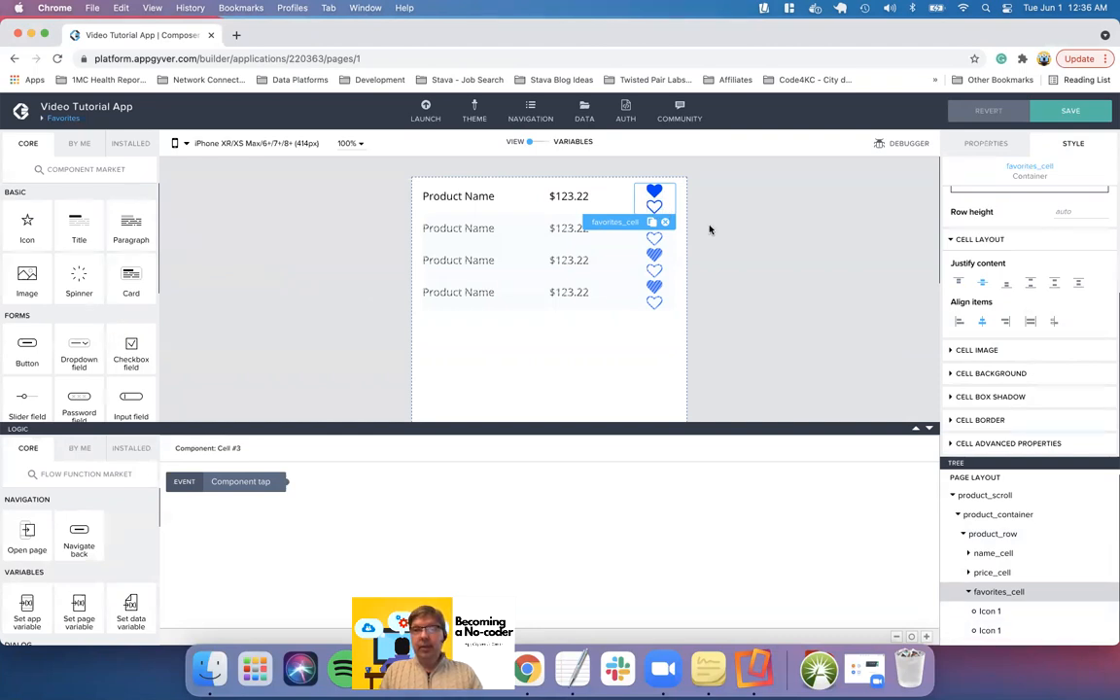
click(1066, 117)
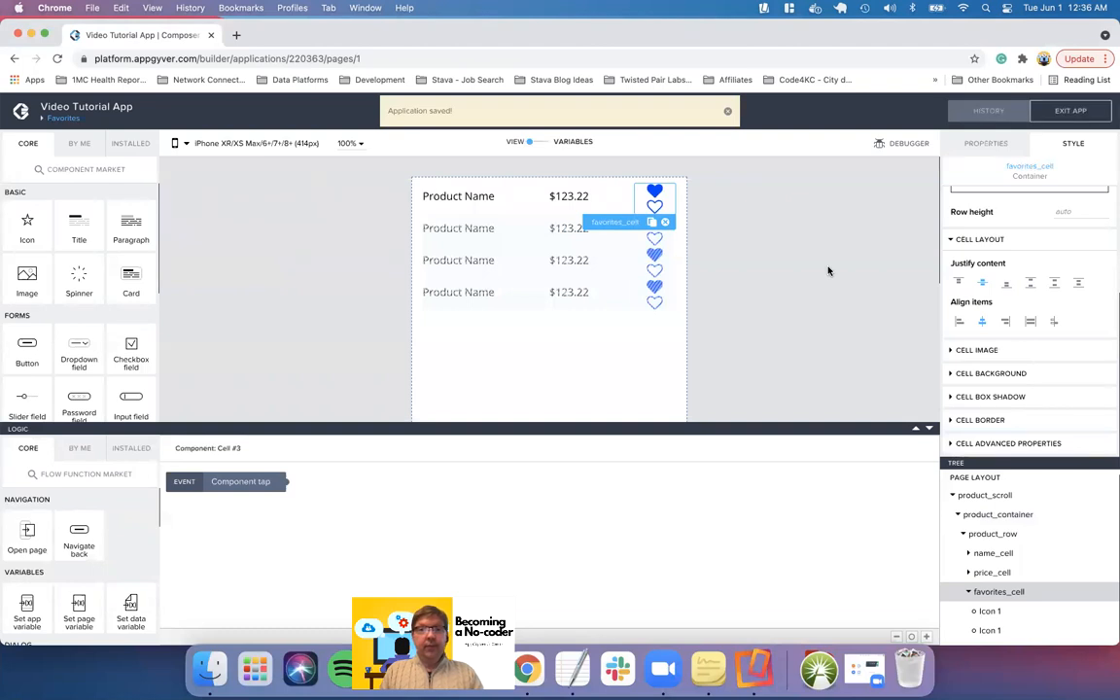
Bind the Product Name paragraph's content to the name property of the current repeated data item
click(482, 197)
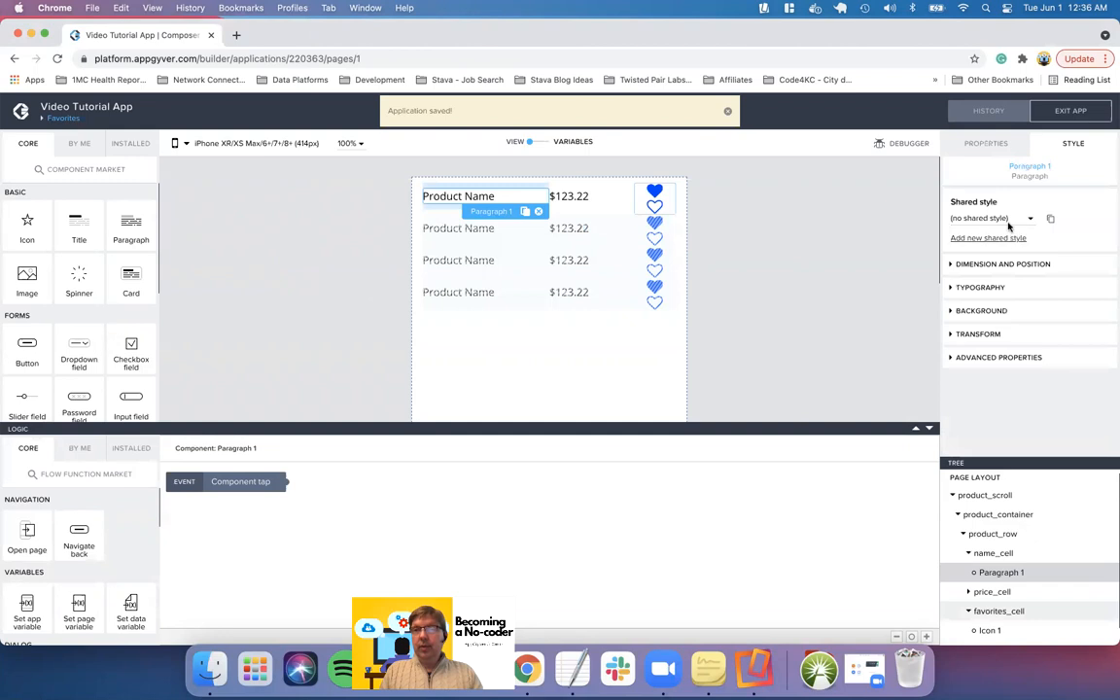
click(984, 144)
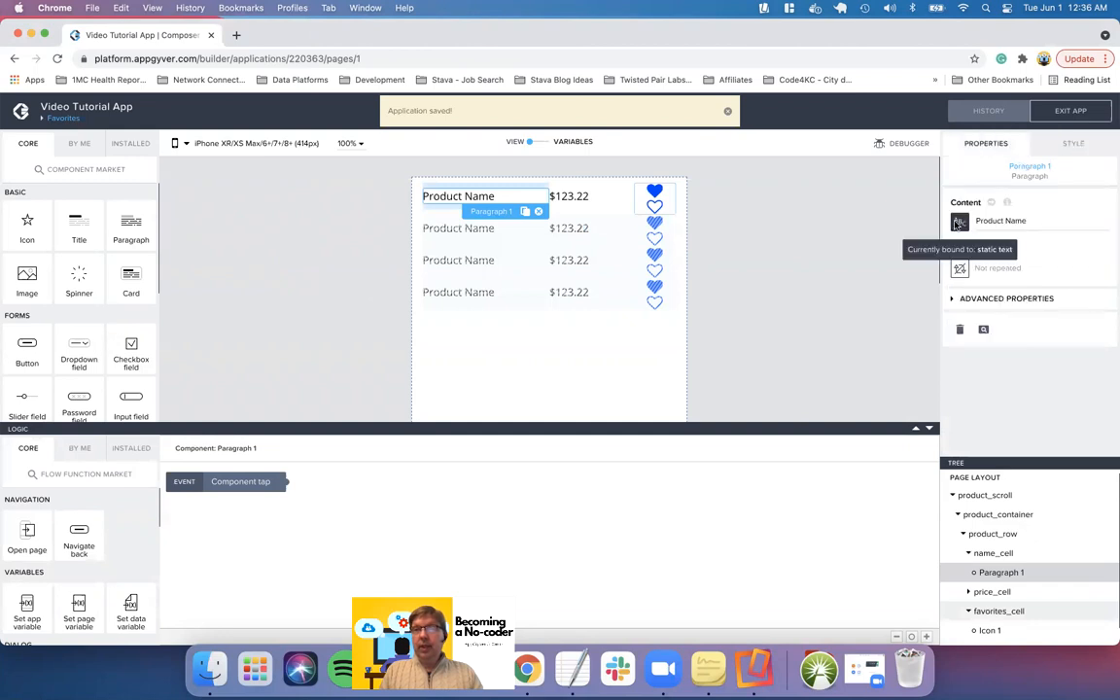
click(958, 222)
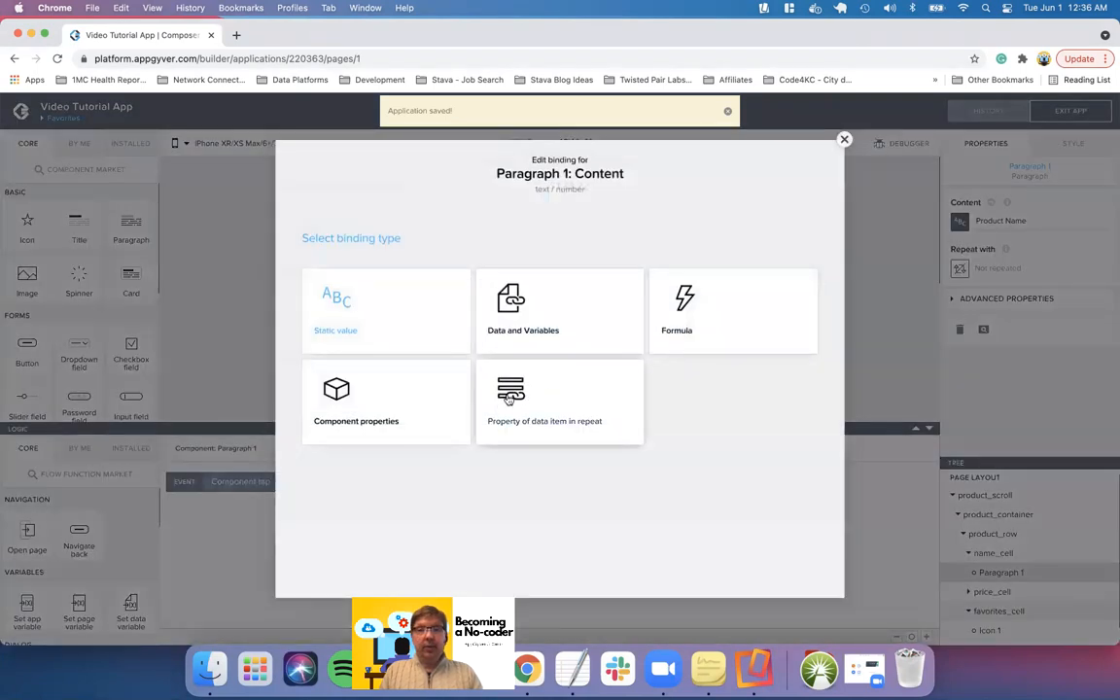
click(535, 414)
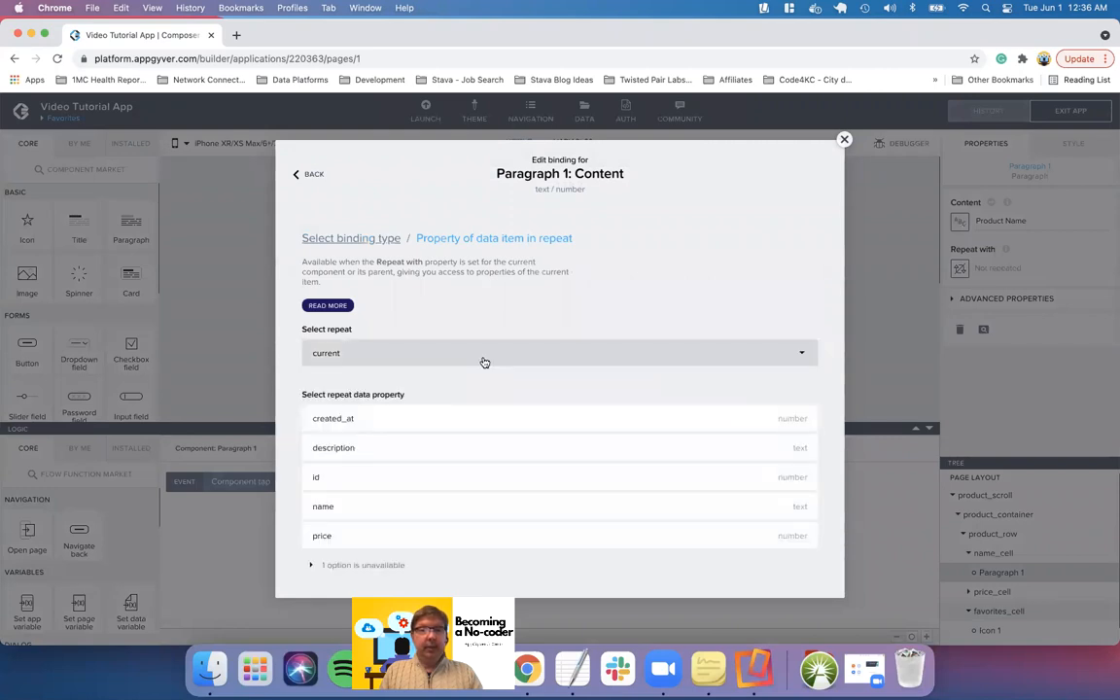
click(355, 507)
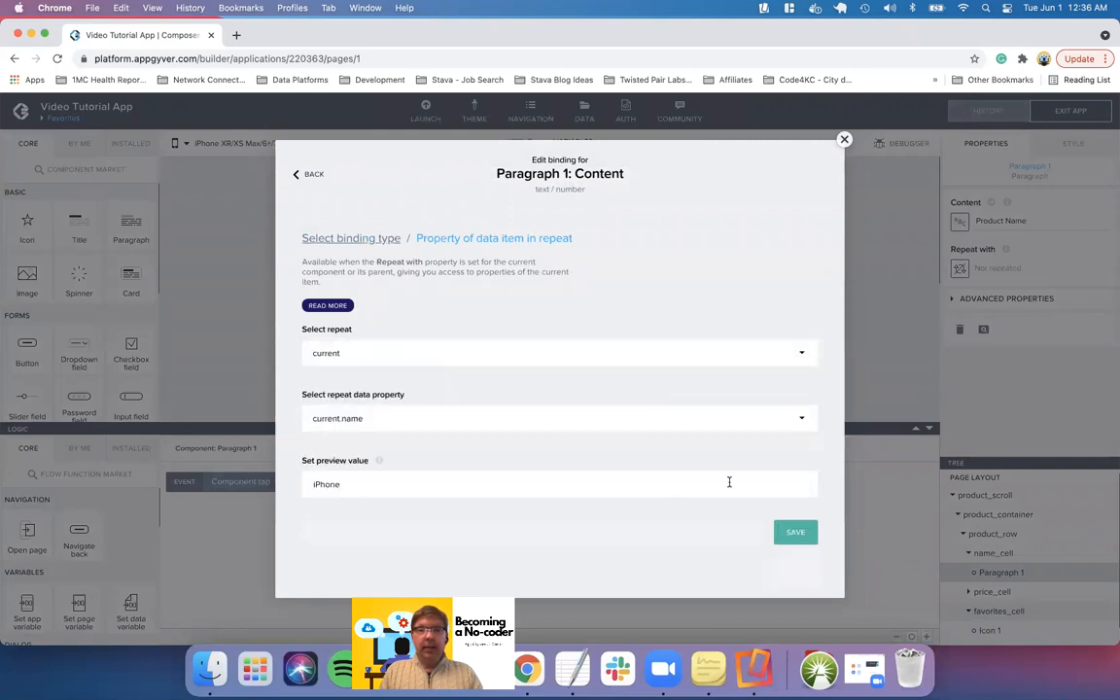
click(795, 532)
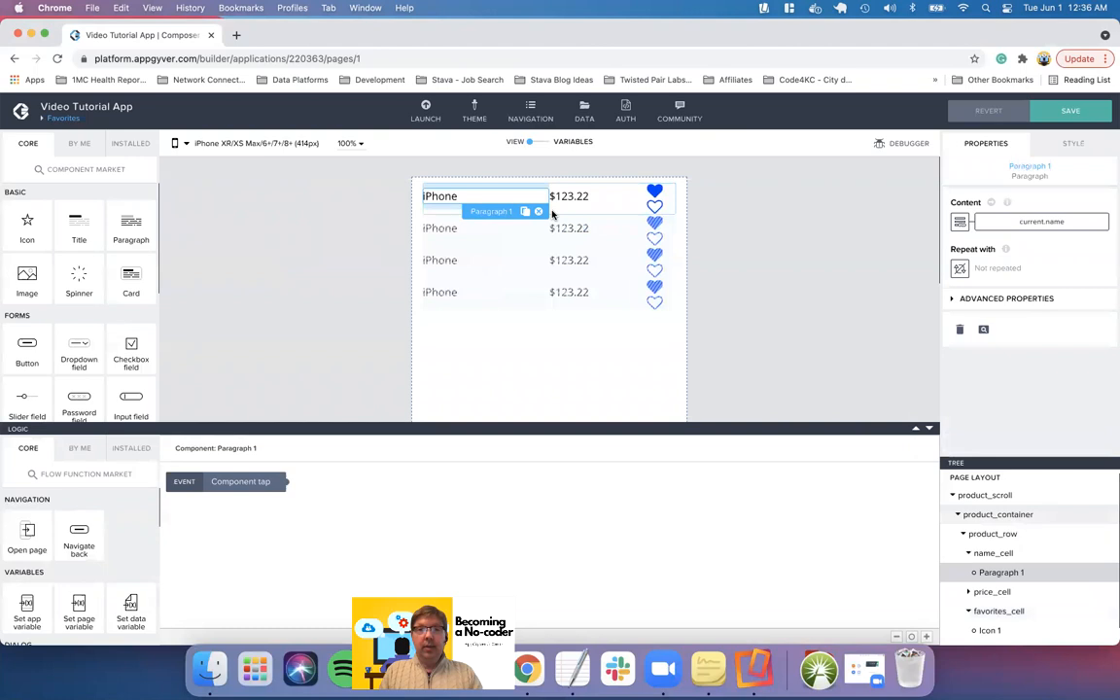
Bind the price paragraph's content to the formula "$" + current.price
click(572, 196)
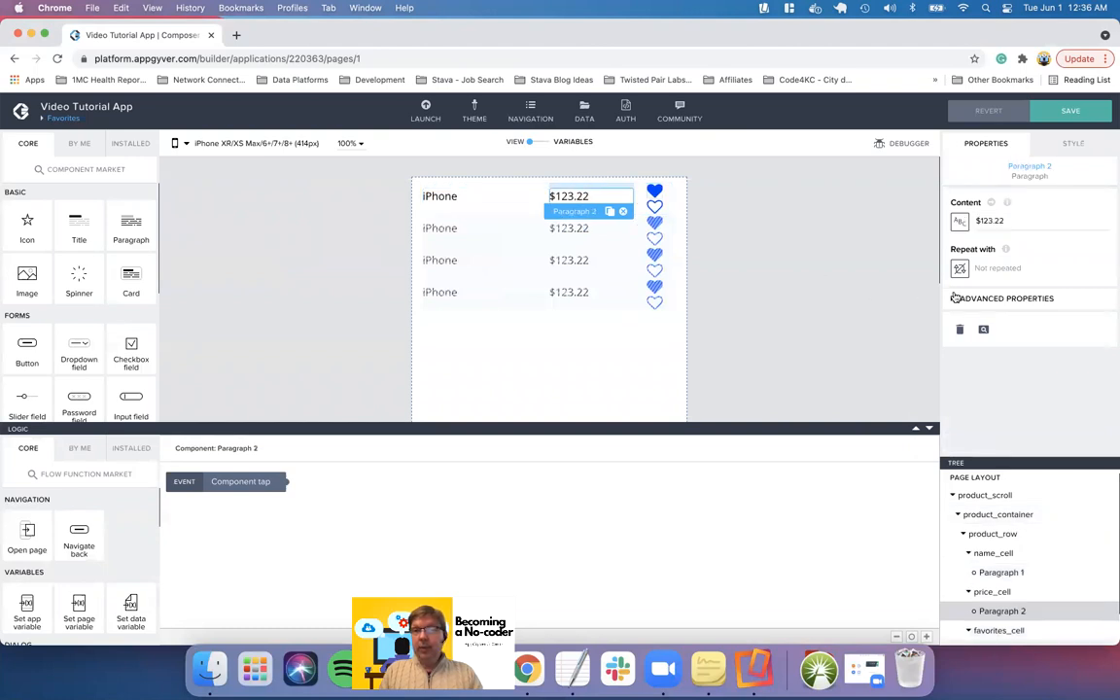
click(956, 222)
click(750, 311)
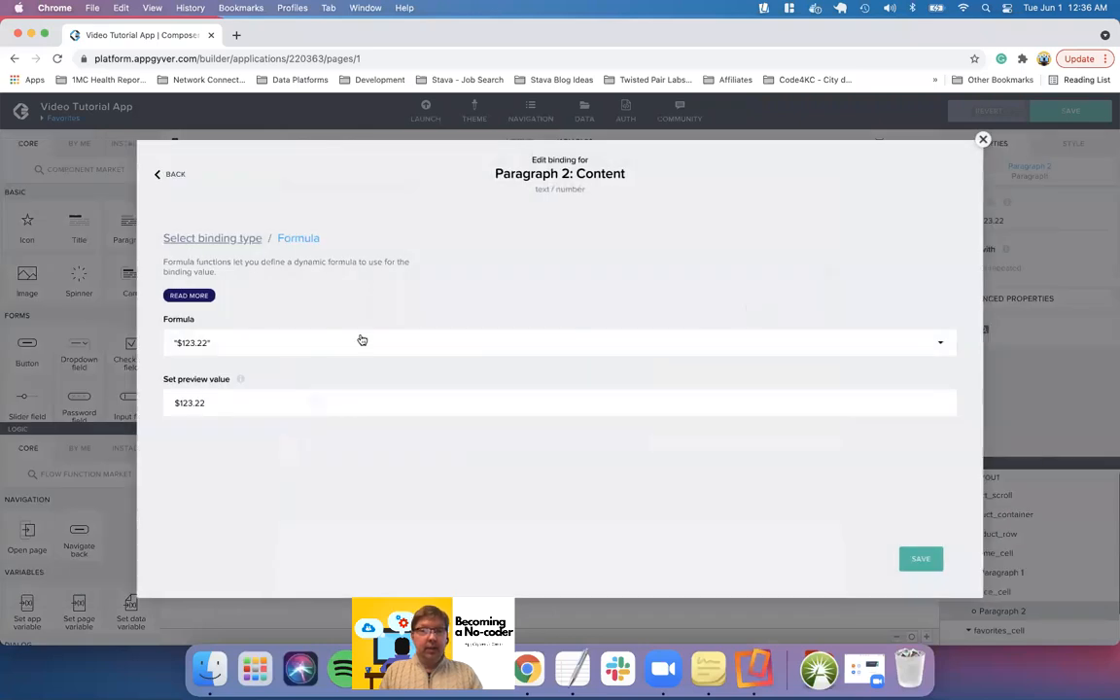
click(250, 342)
key(super+a)
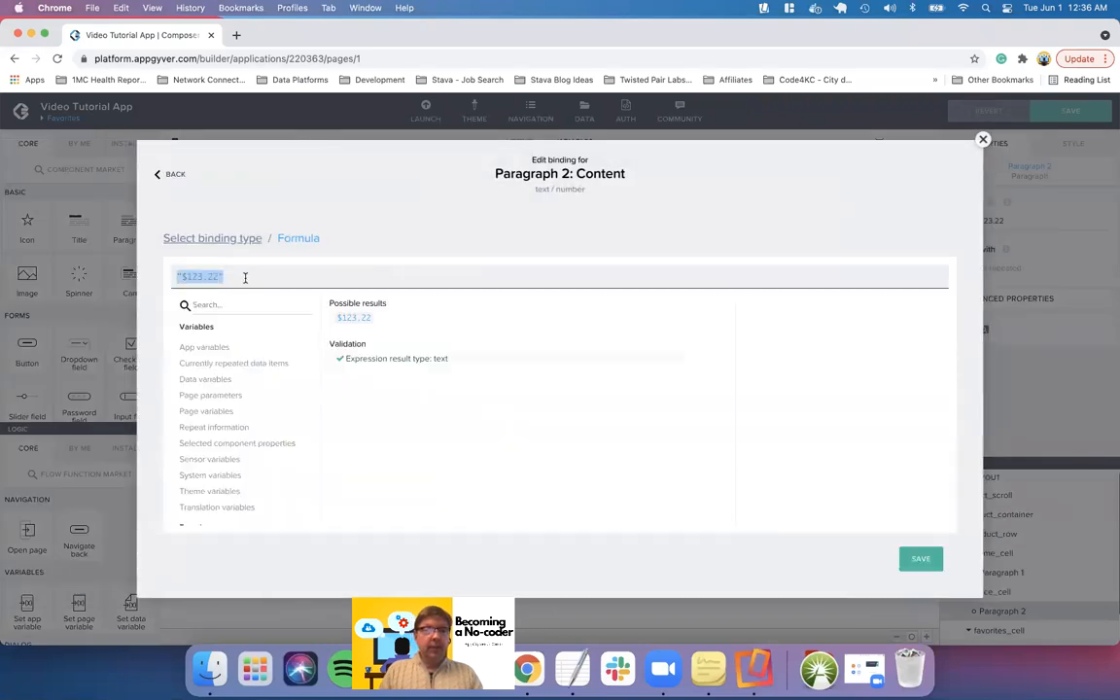
key(BackSpace)
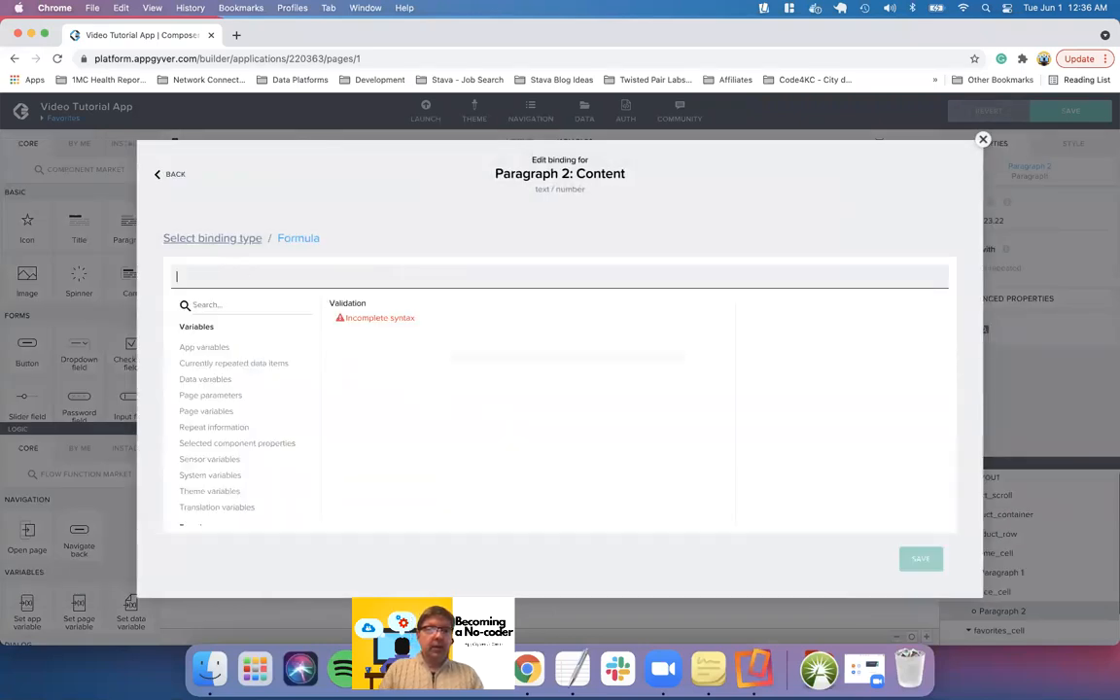
click(226, 363)
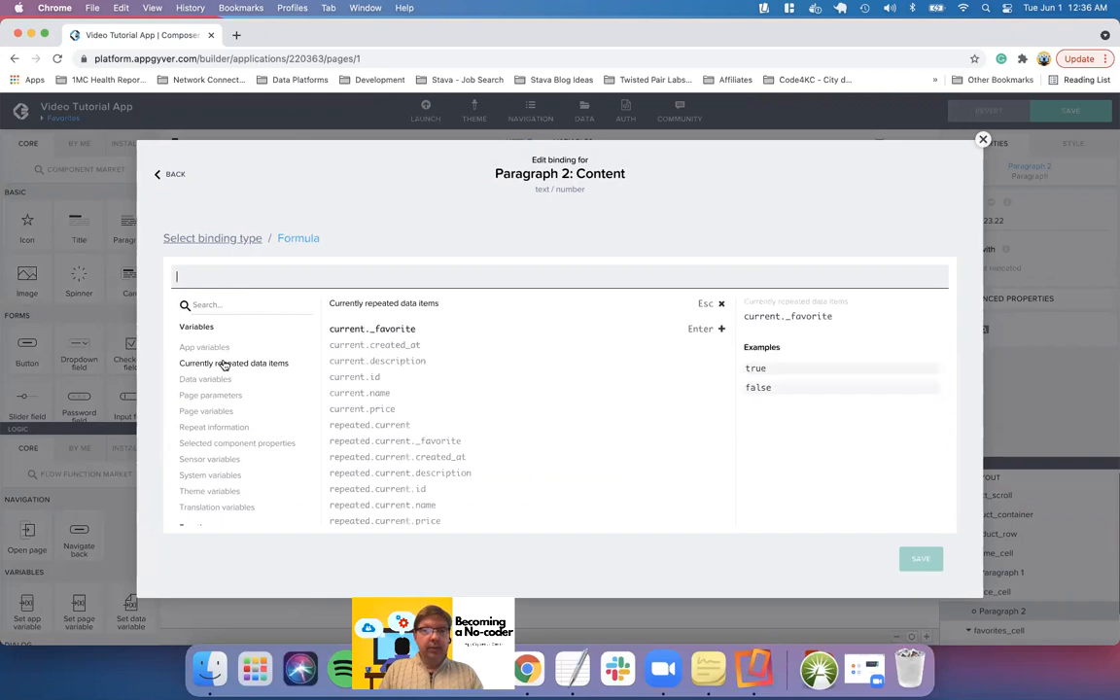
click(365, 408)
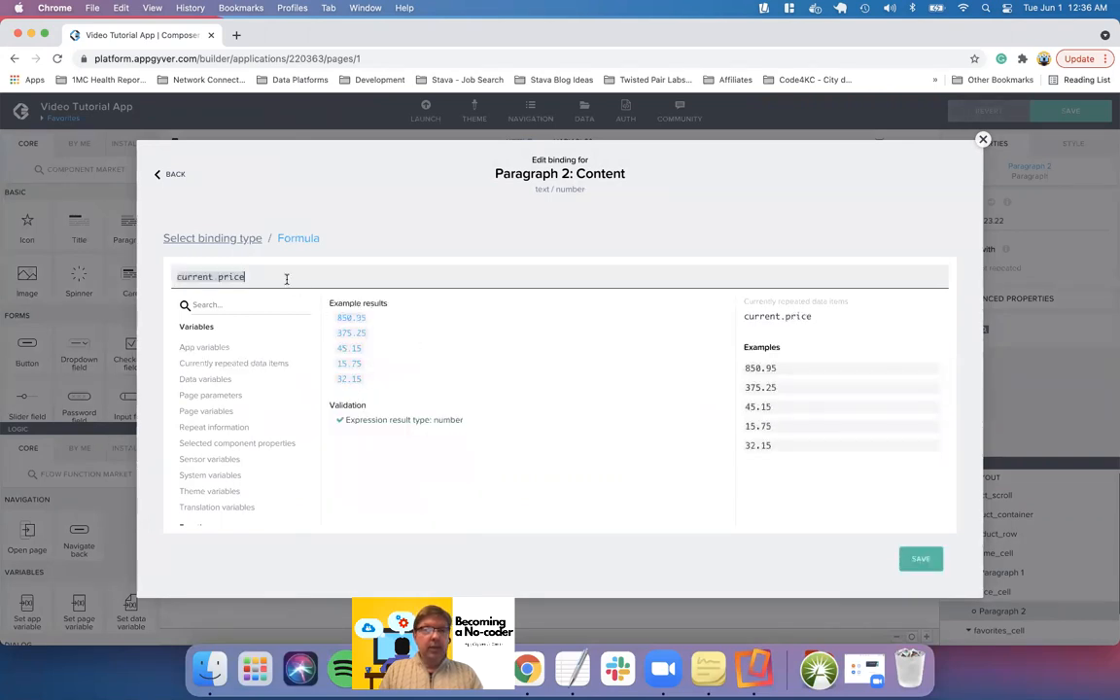
text("$")
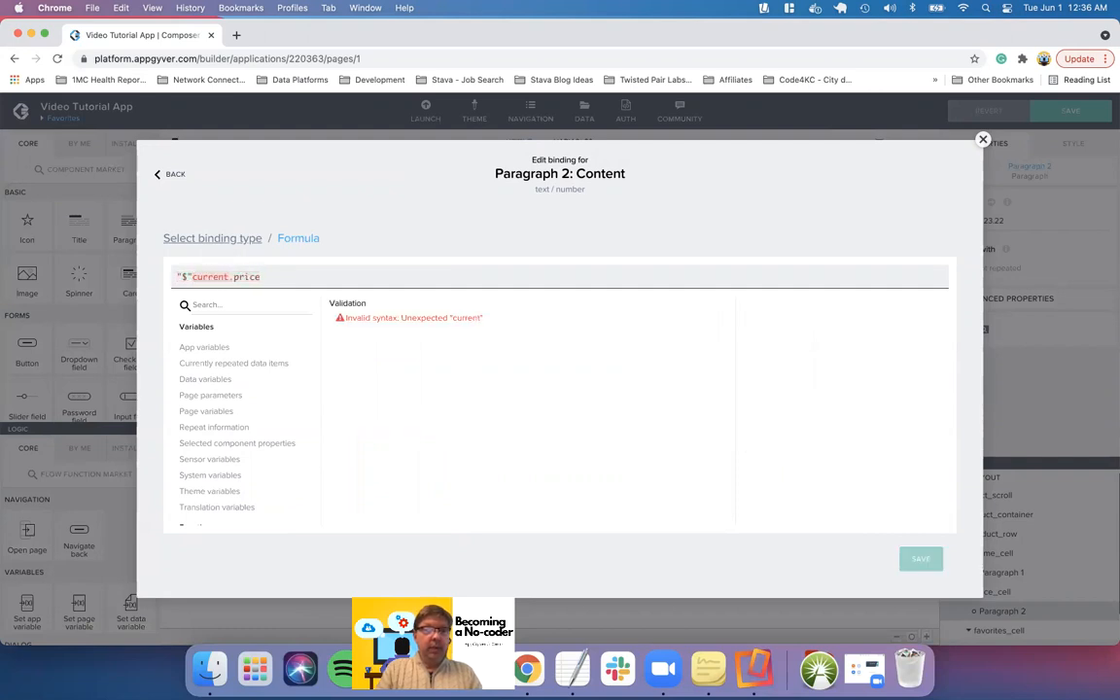
text( +)
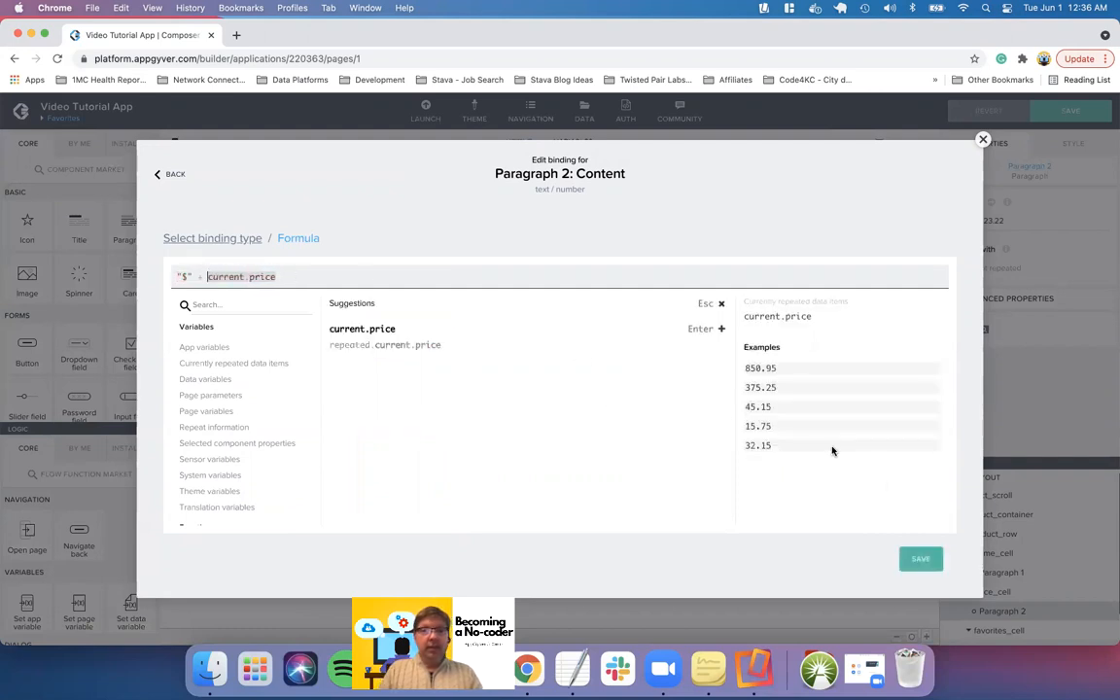
click(916, 561)
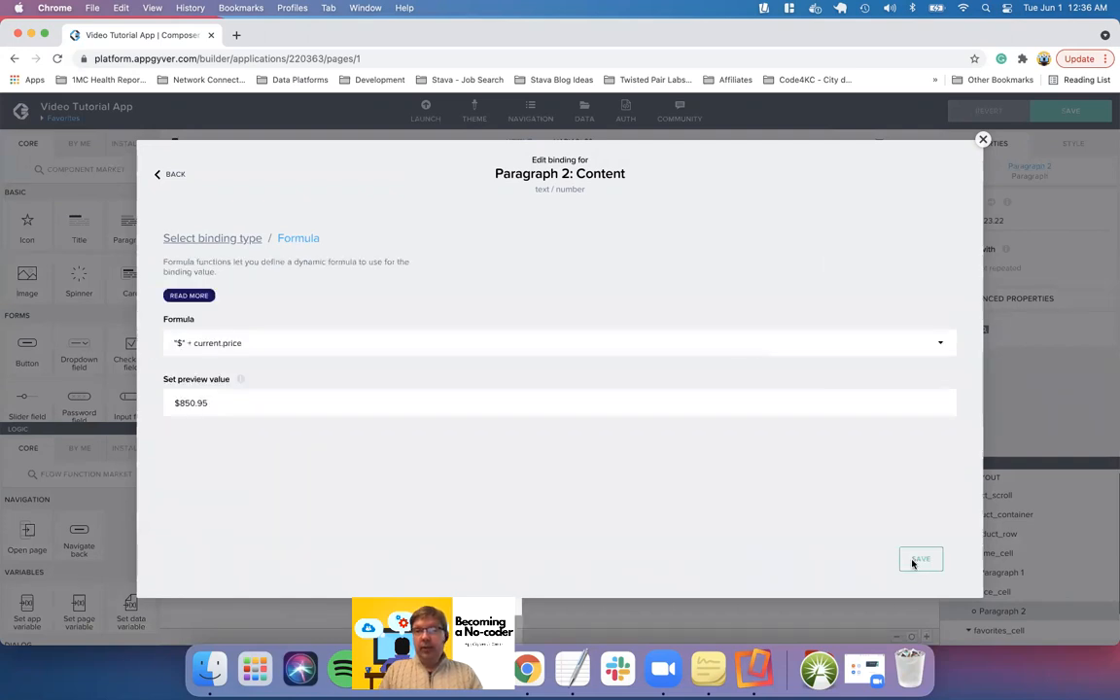
click(914, 562)
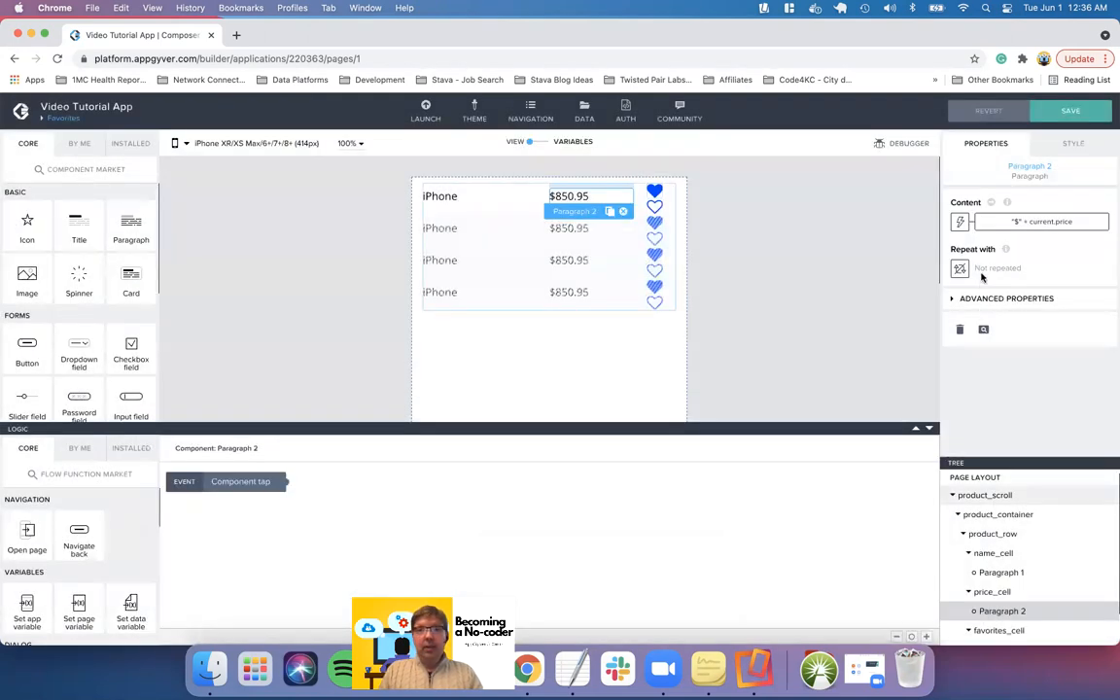
Bind the filled heart icon's visibility to the _favorite property of the current repeated data item
click(655, 192)
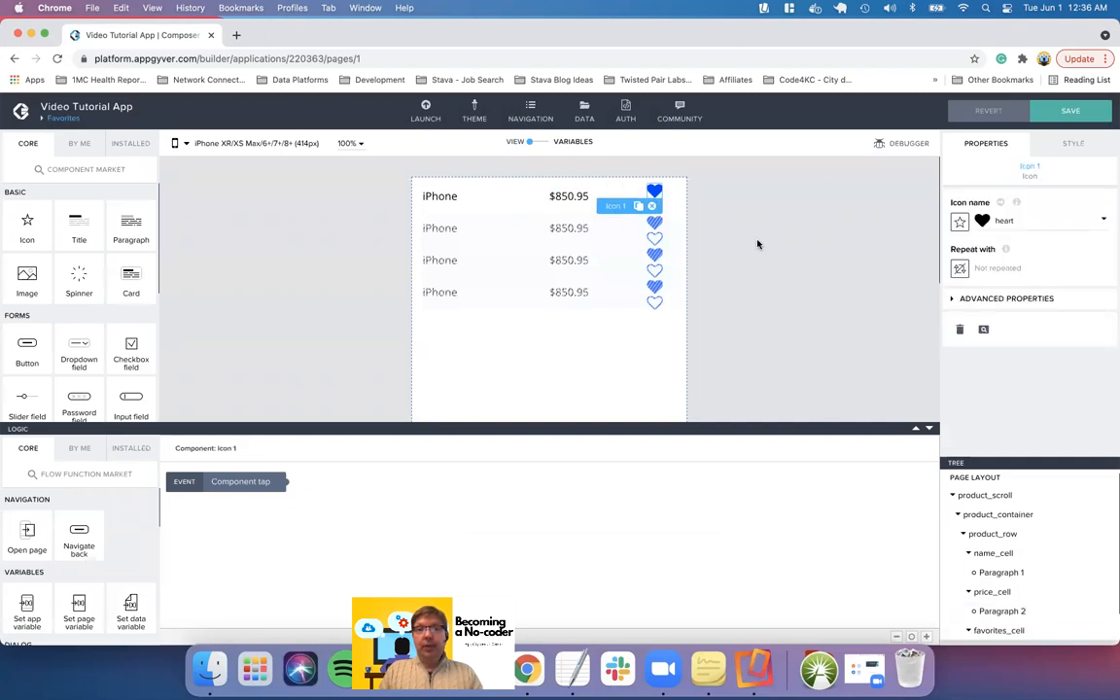
click(952, 300)
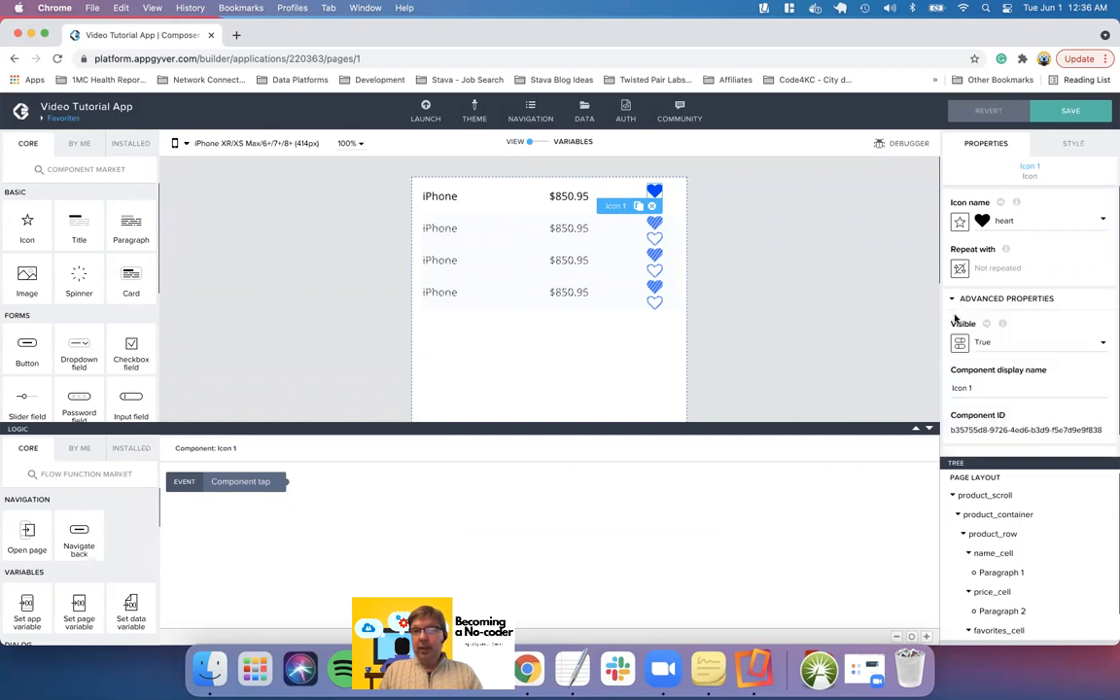
click(958, 345)
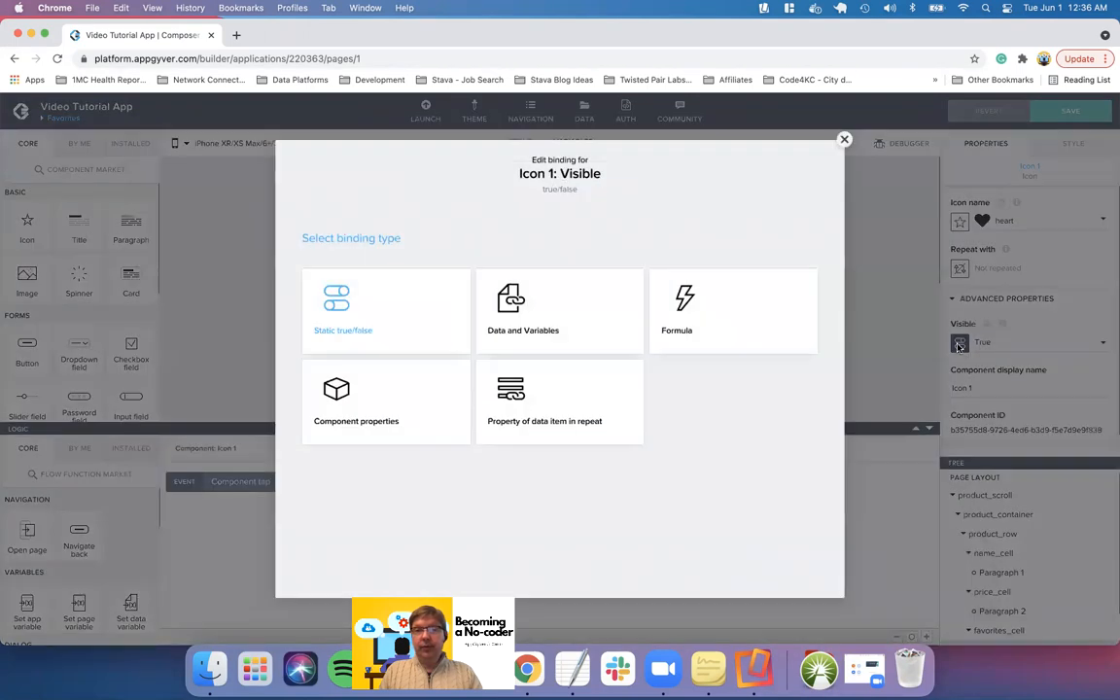
click(541, 403)
click(486, 354)
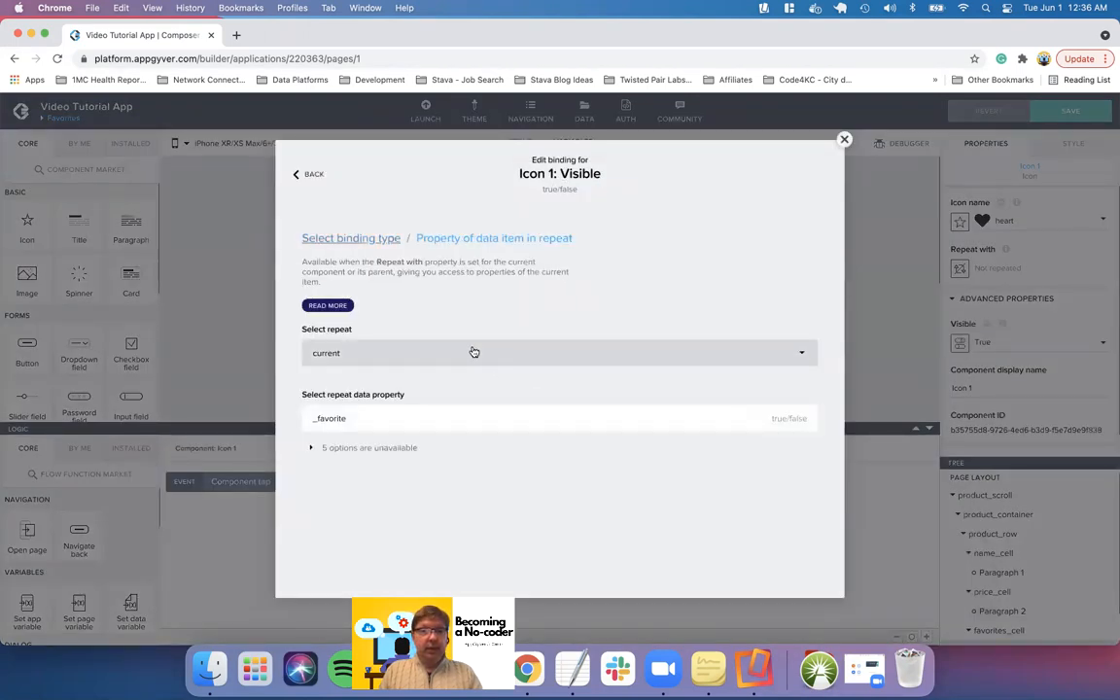
click(347, 425)
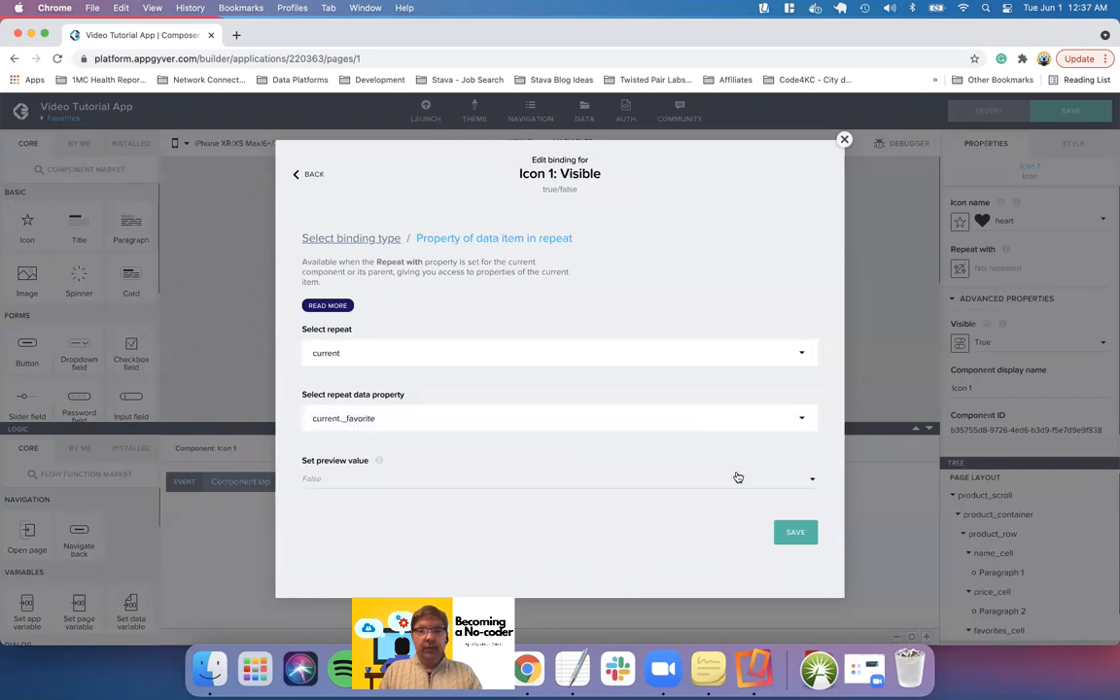
click(793, 532)
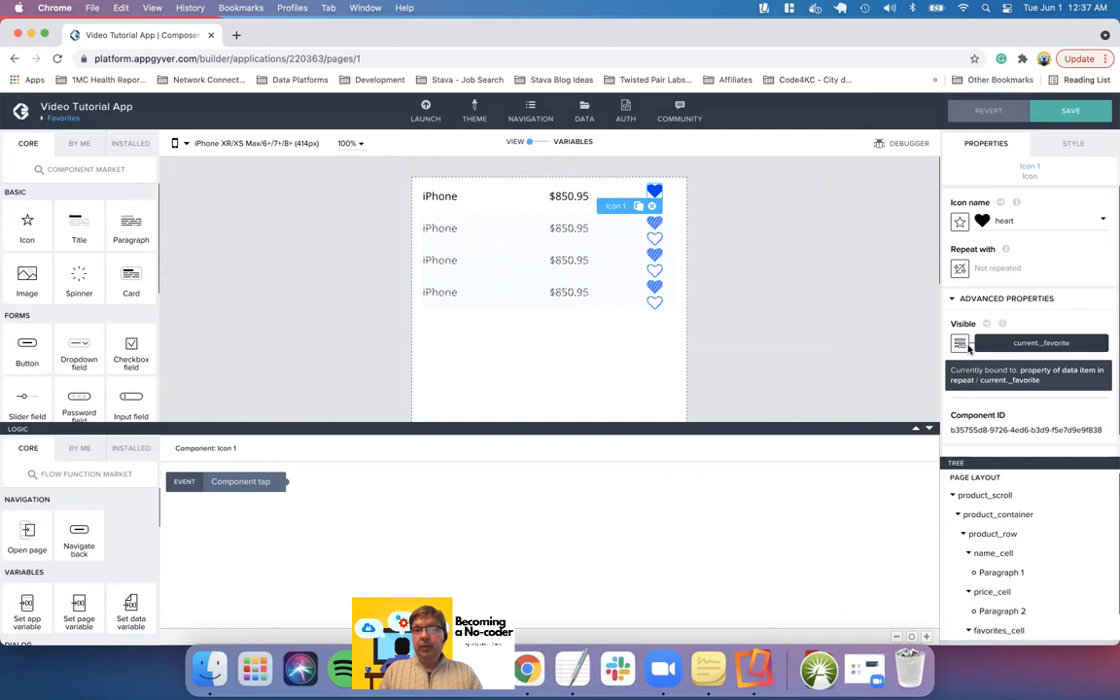
click(712, 232)
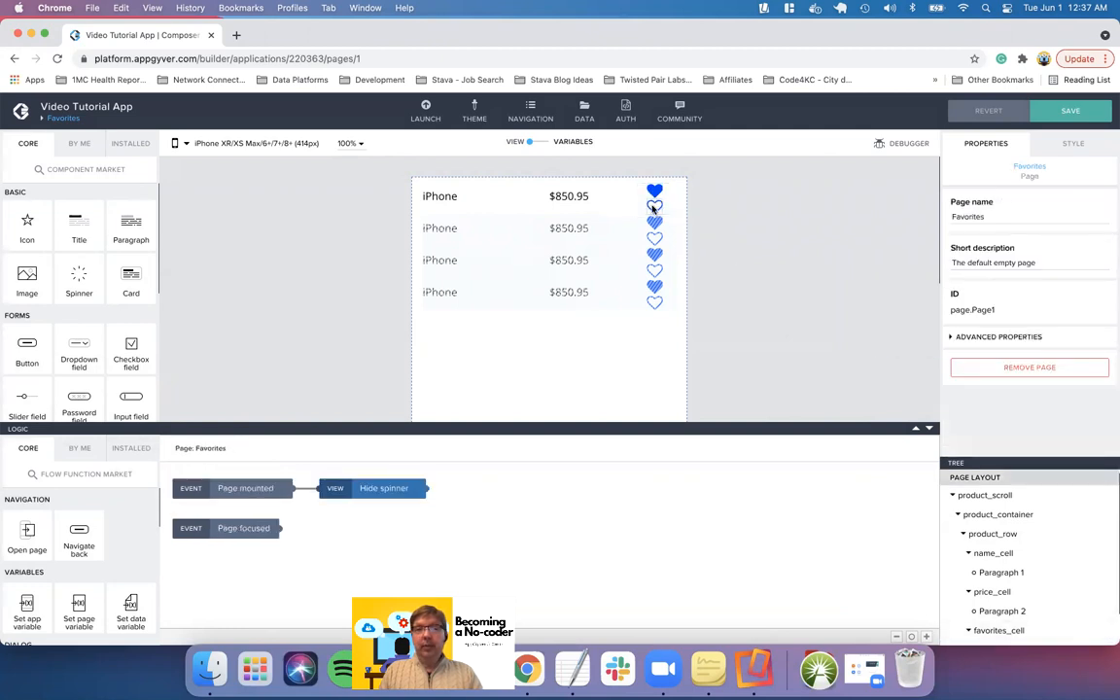
Bind the outlined heart icon's visibility to the formula NOT(current._favorite) and save the application
click(653, 206)
click(984, 302)
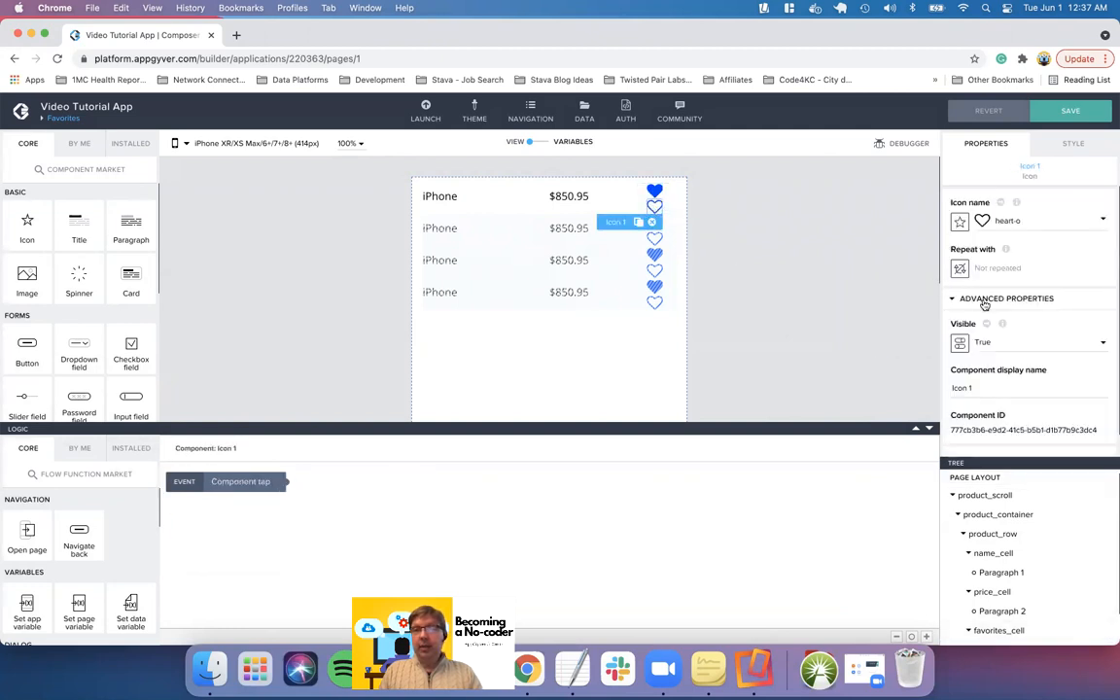
click(961, 344)
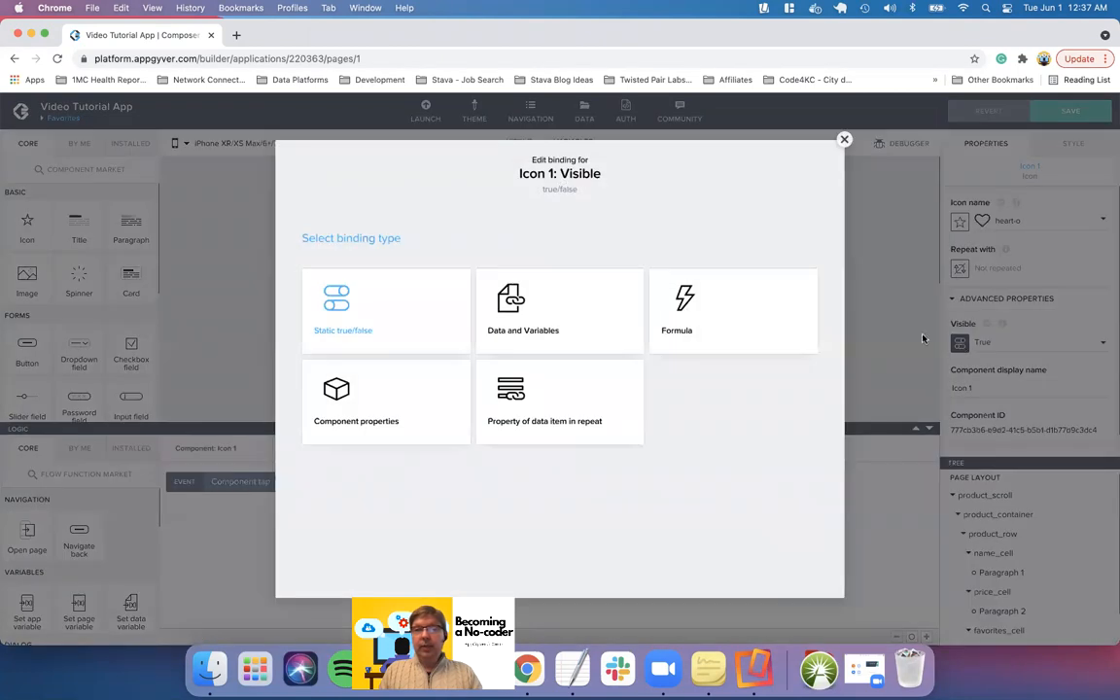
click(682, 308)
click(376, 343)
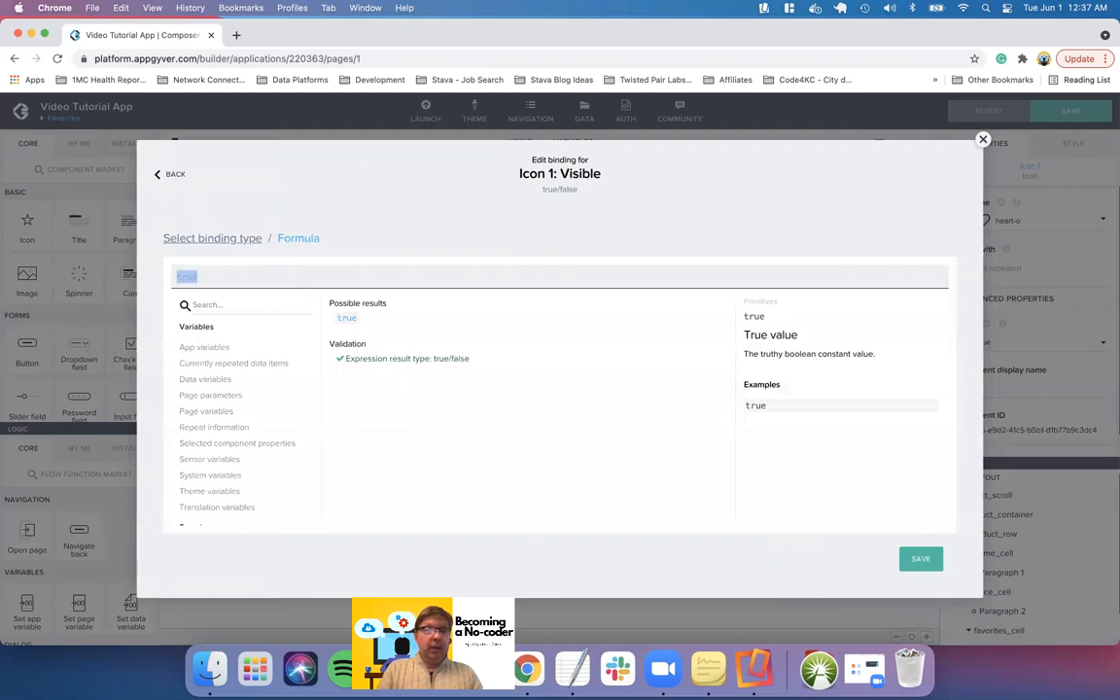
text(N)
key(BackSpace)
text(OT)
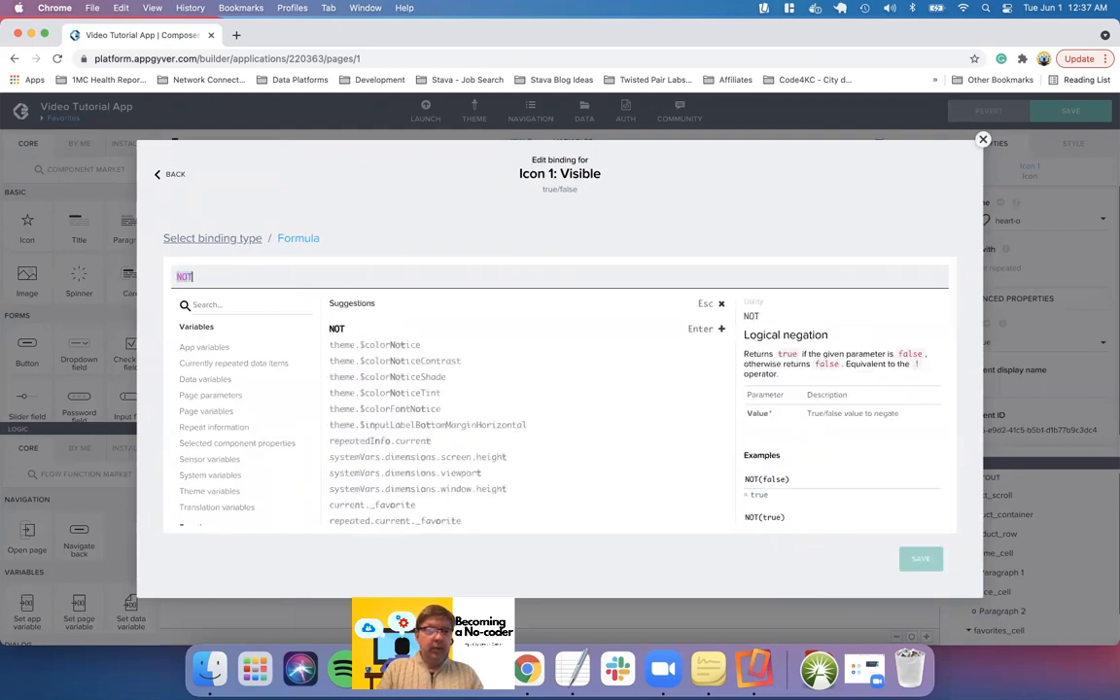
key(Return)
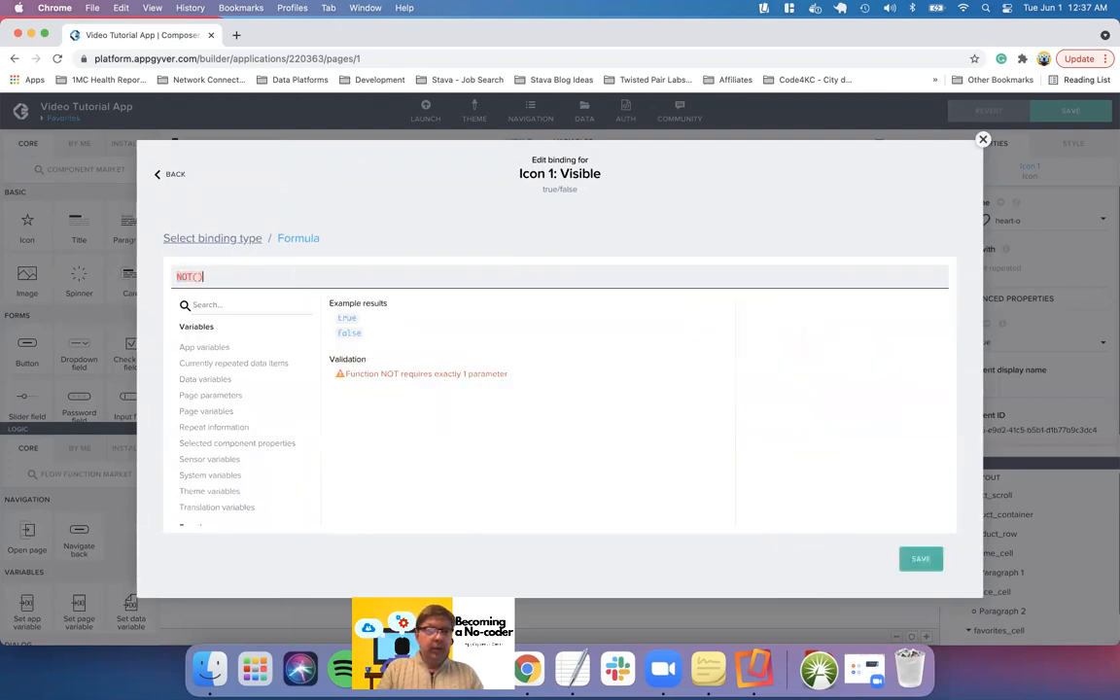
click(212, 366)
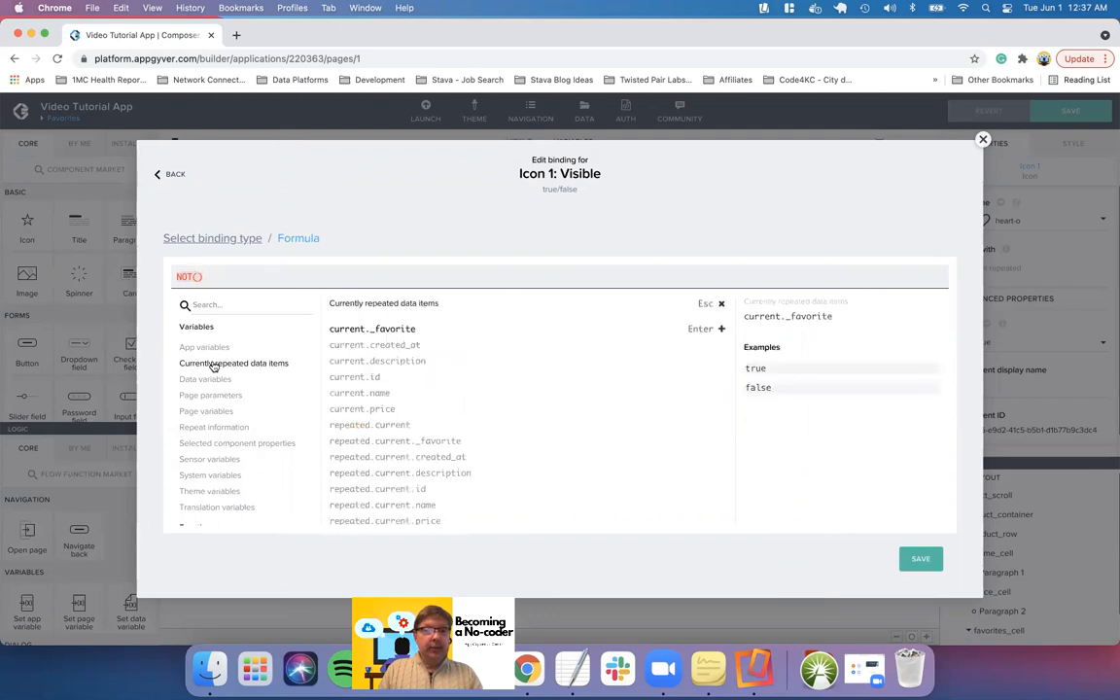
click(387, 331)
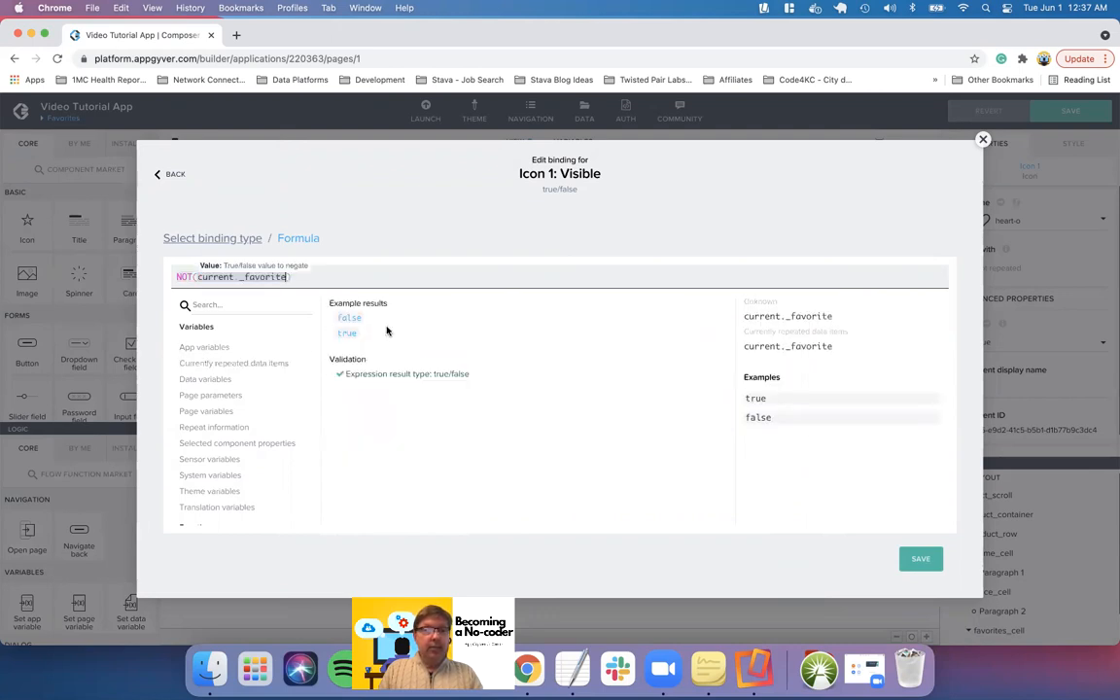
click(911, 556)
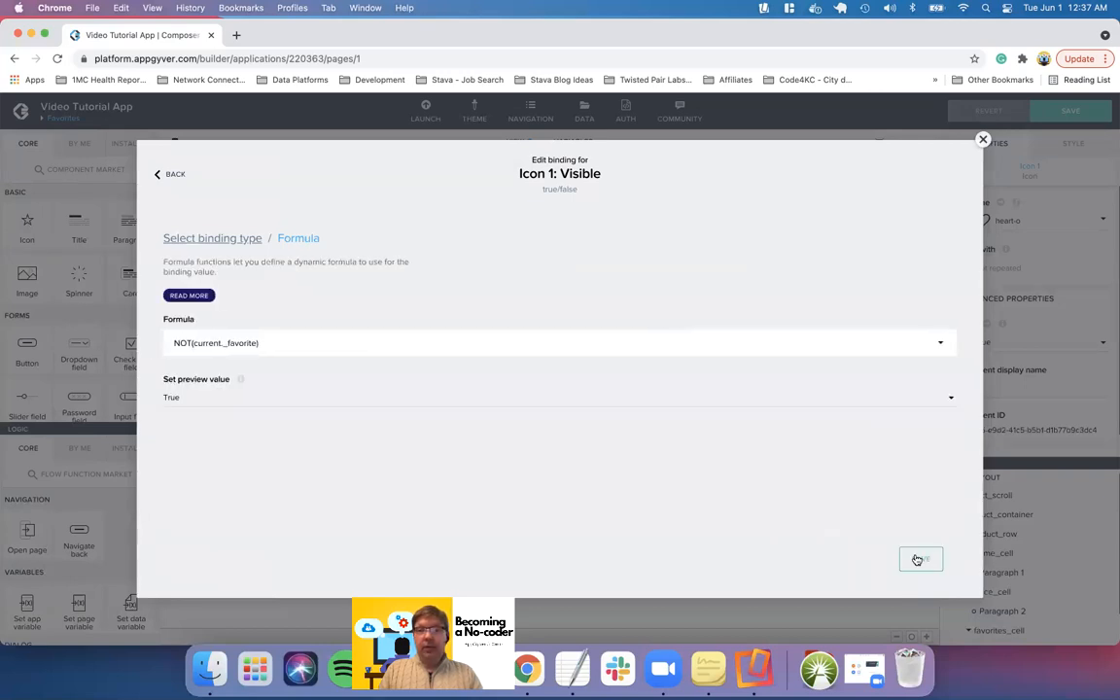
click(914, 558)
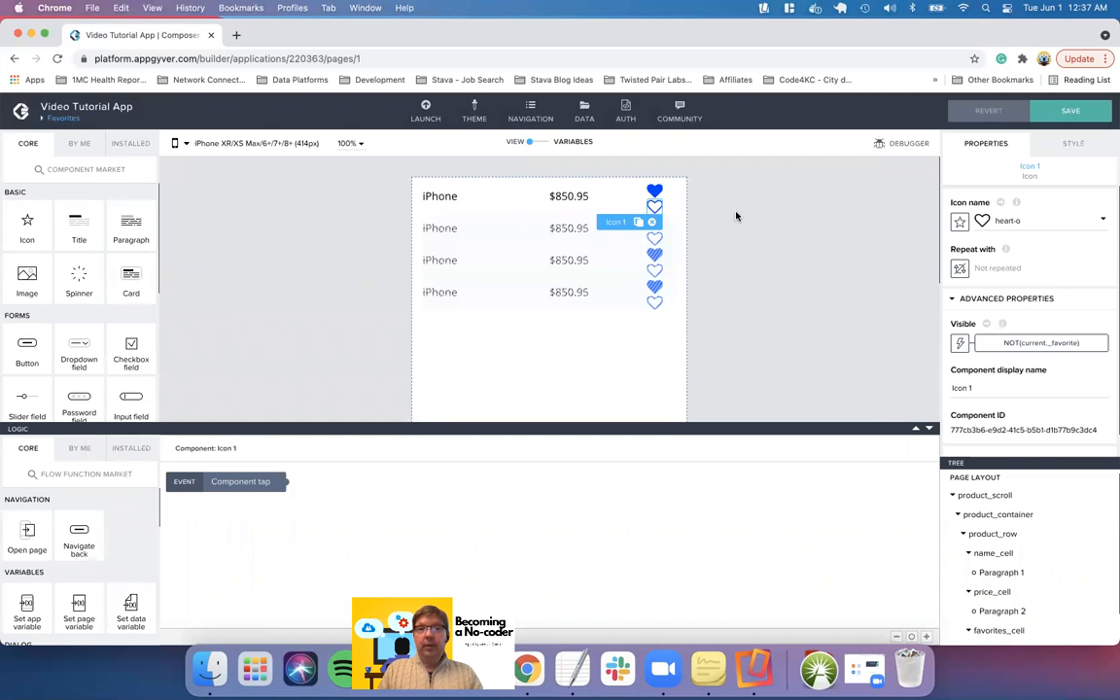
click(1065, 110)
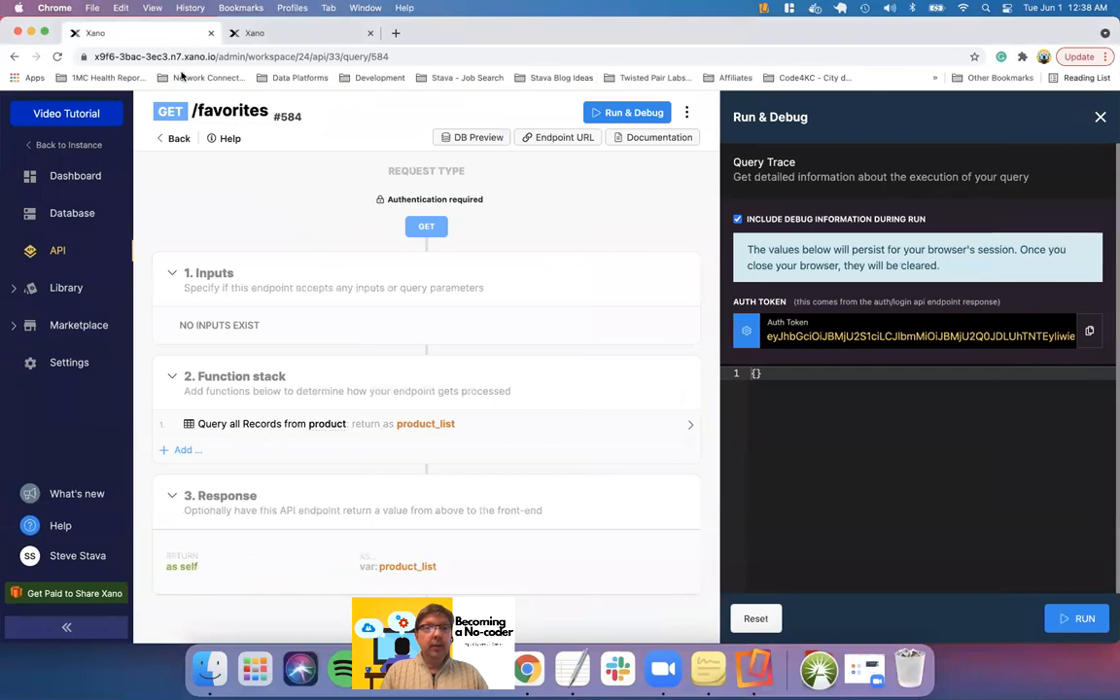
click(263, 32)
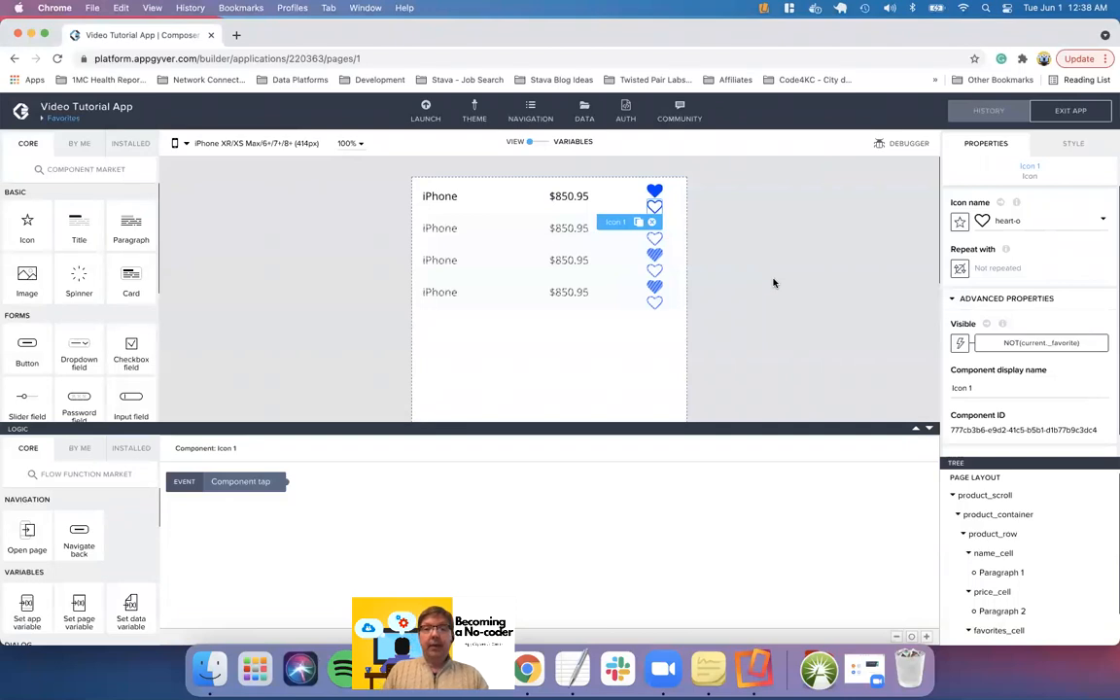
click(728, 233)
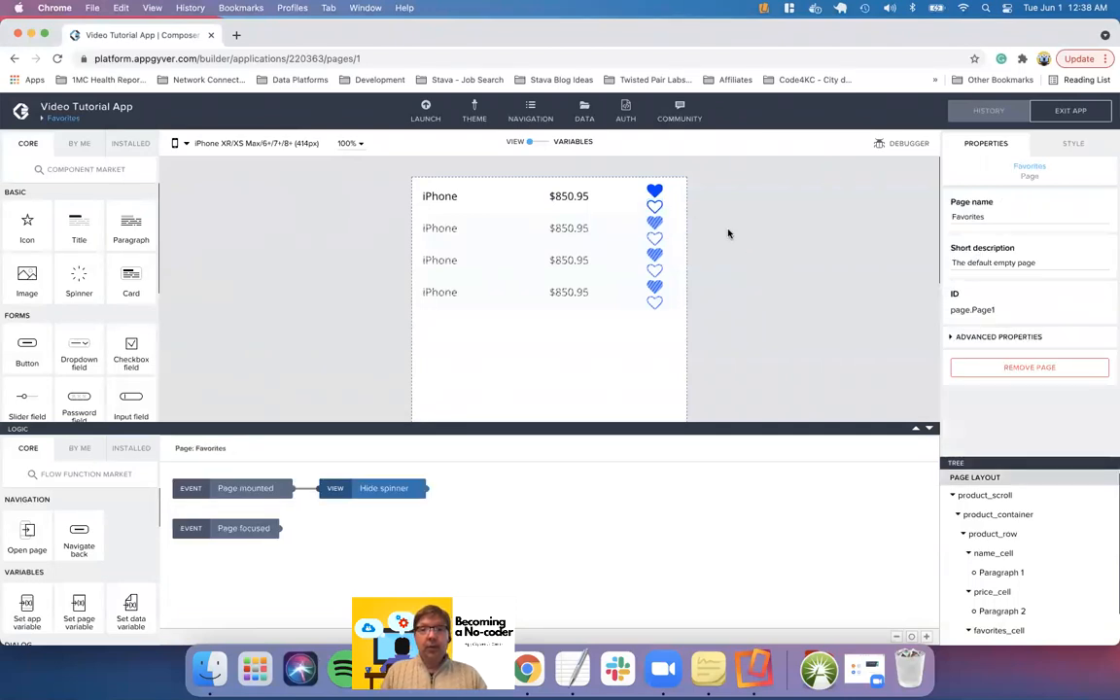
Add a Delete record function to the filled heart icon's logic, connect it to the Component tap event, and select it
click(655, 191)
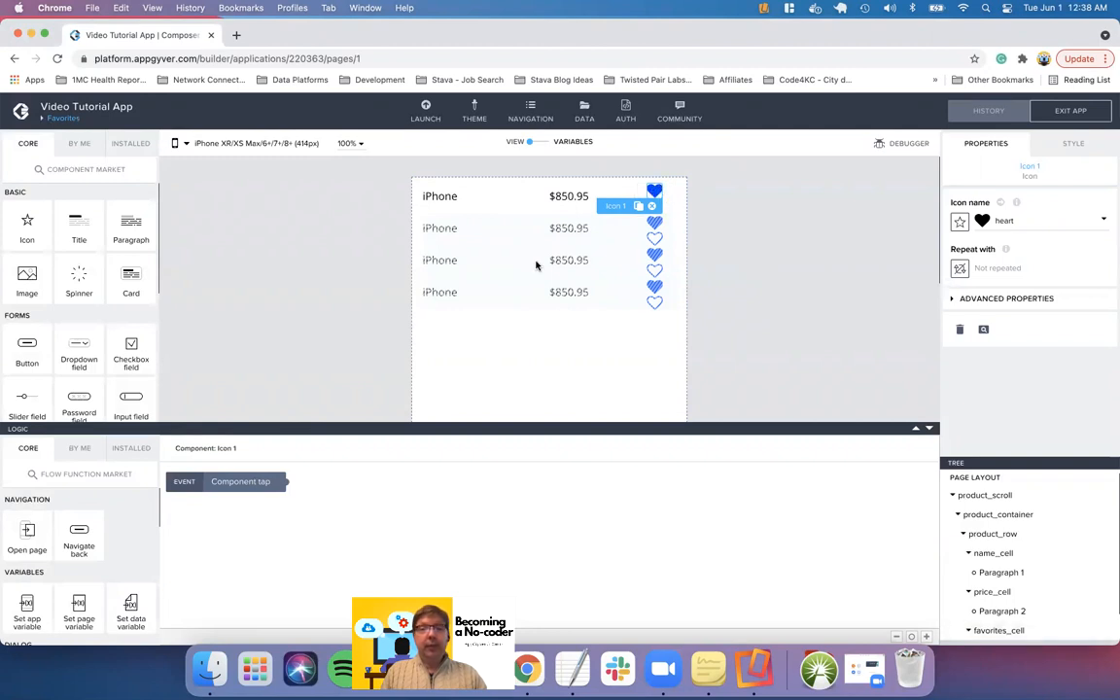
scroll(105, 588, down, 3)
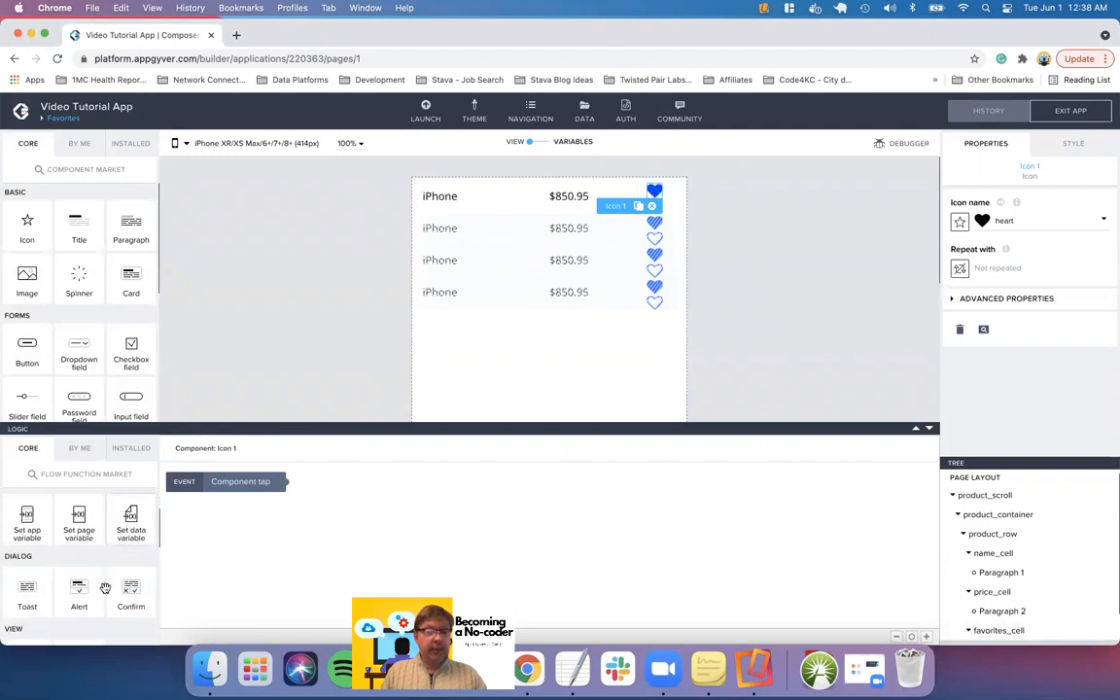
scroll(105, 588, down, 5)
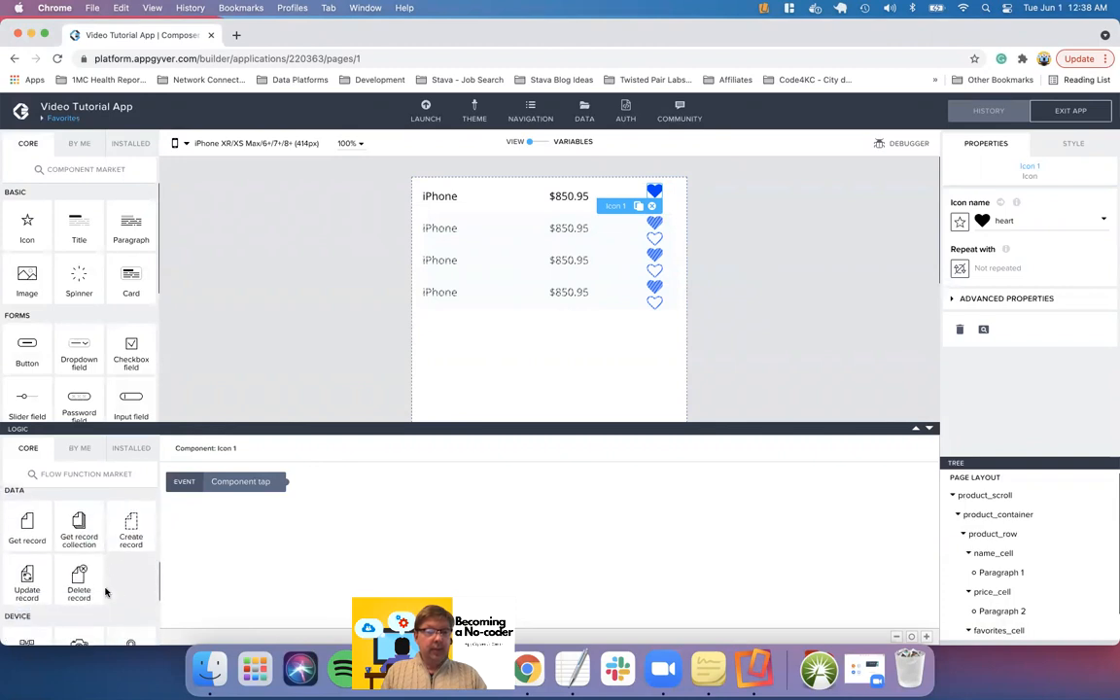
drag(80, 579, 397, 484)
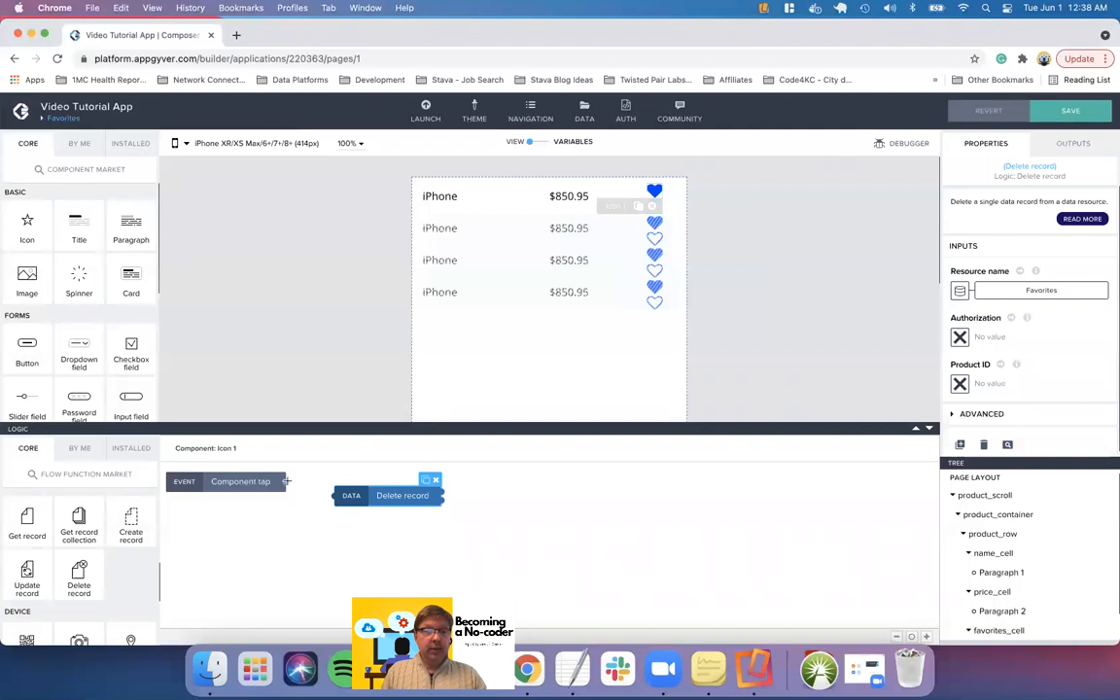
drag(287, 482, 359, 501)
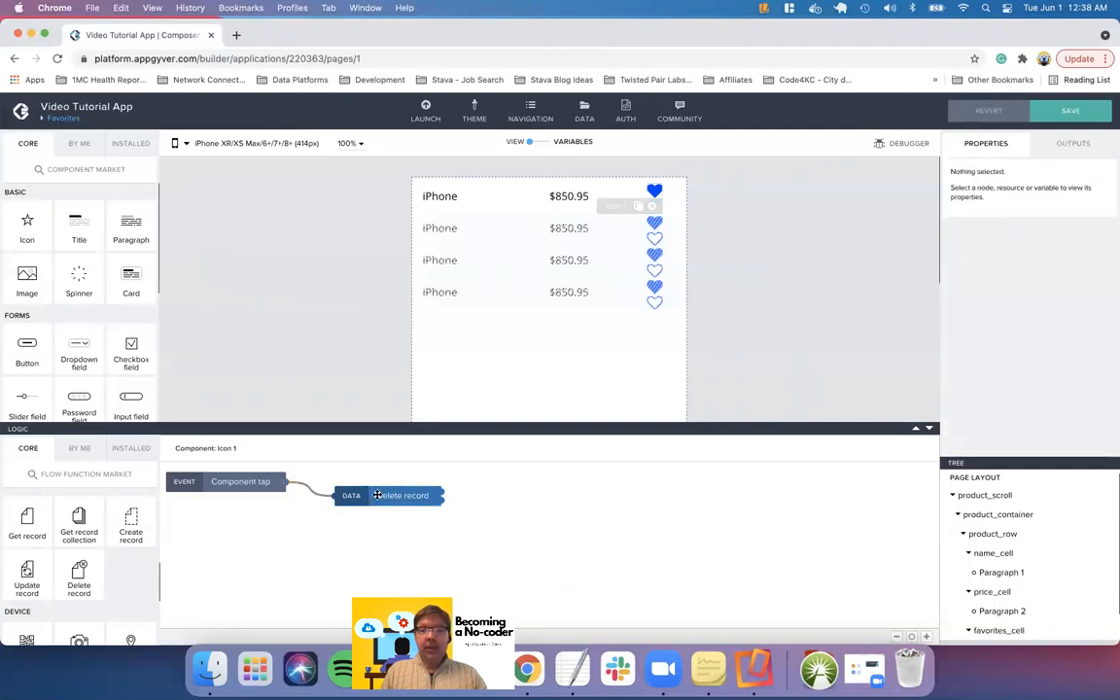
click(362, 498)
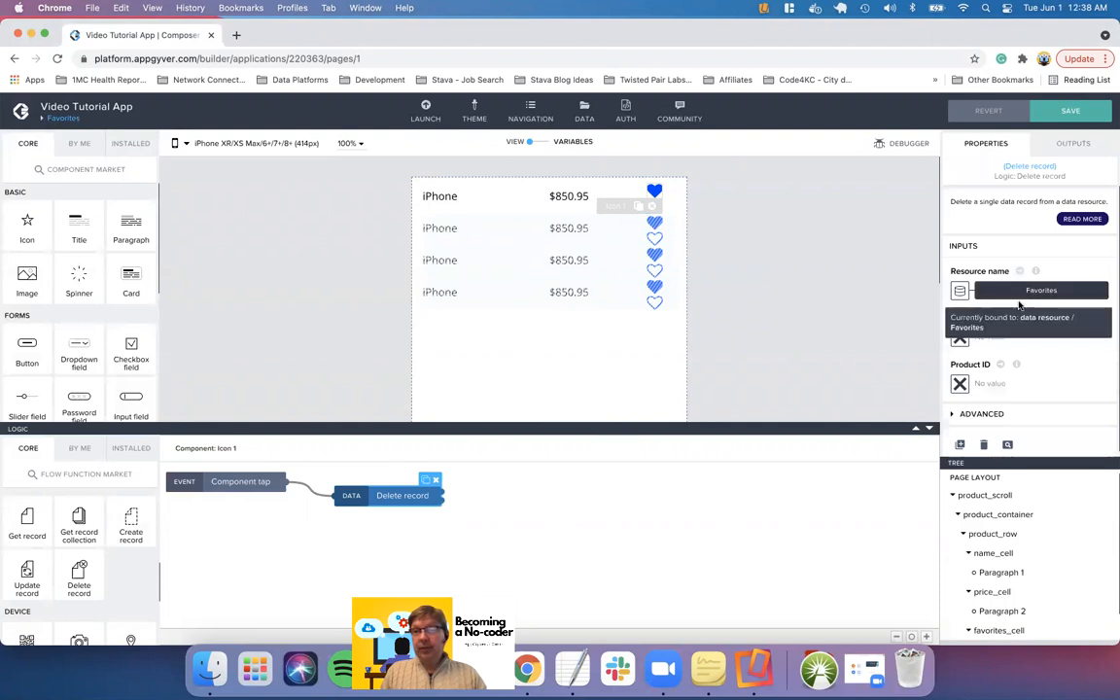
Bind the Delete record function's Authorization input to the authToken app variable
click(960, 337)
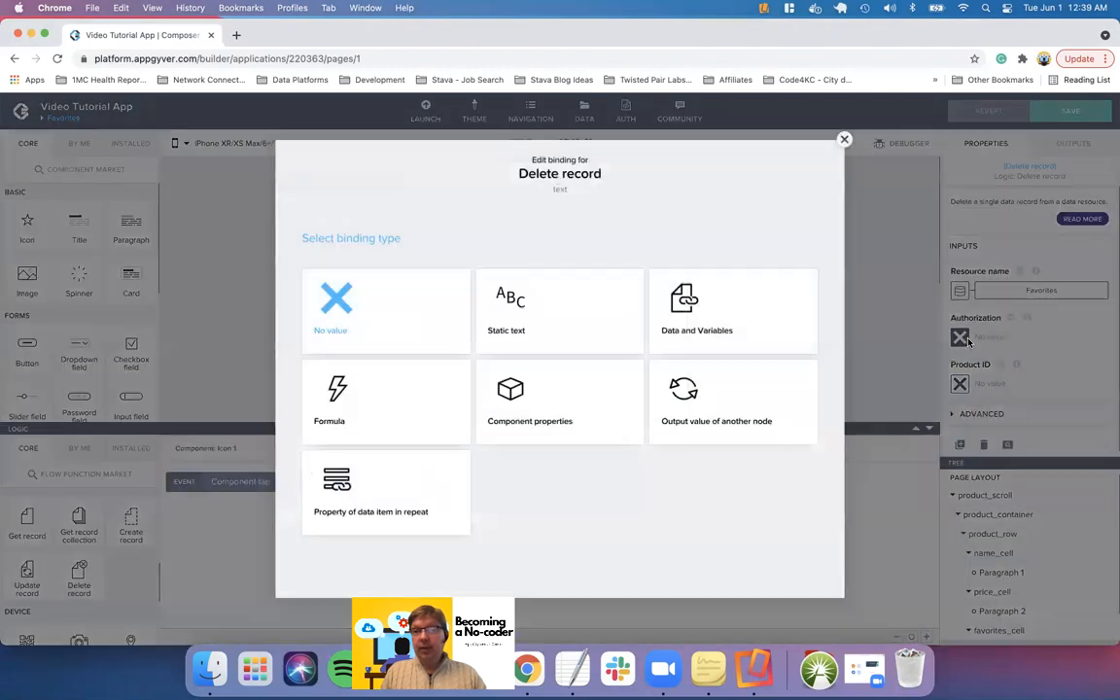
click(688, 322)
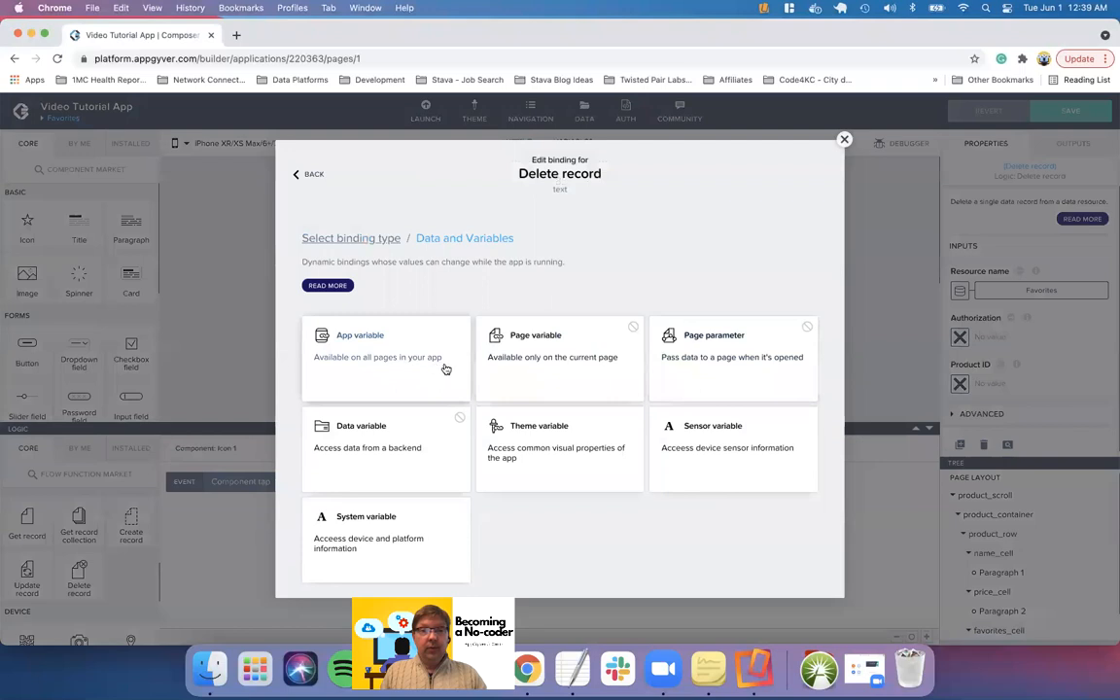
click(424, 368)
click(496, 340)
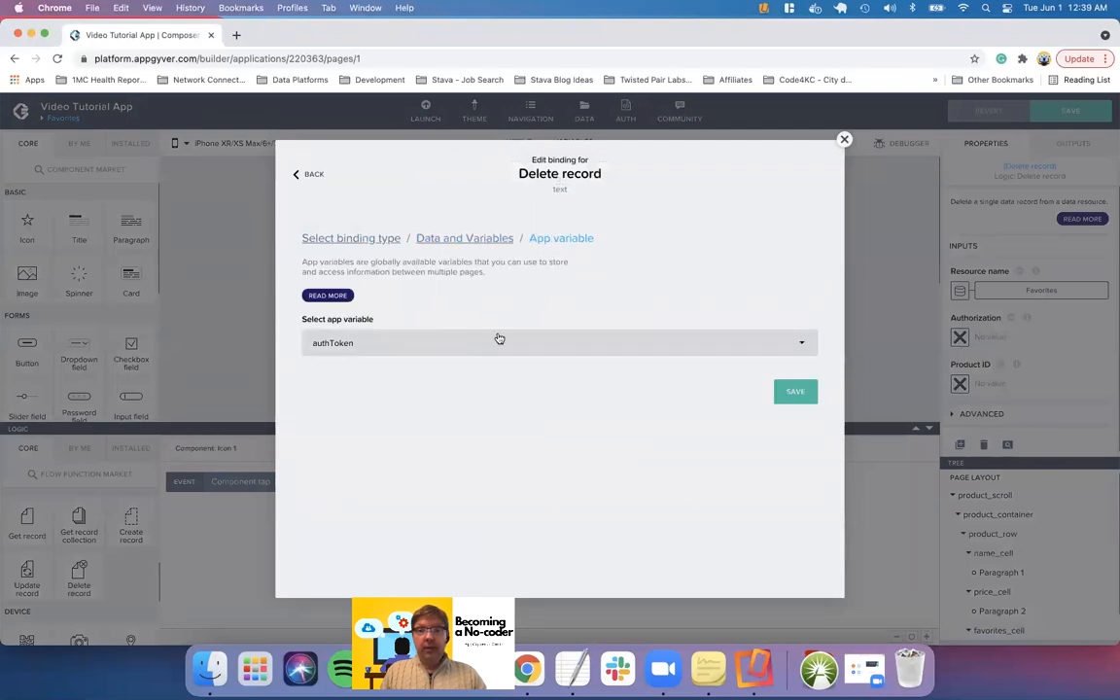
click(796, 389)
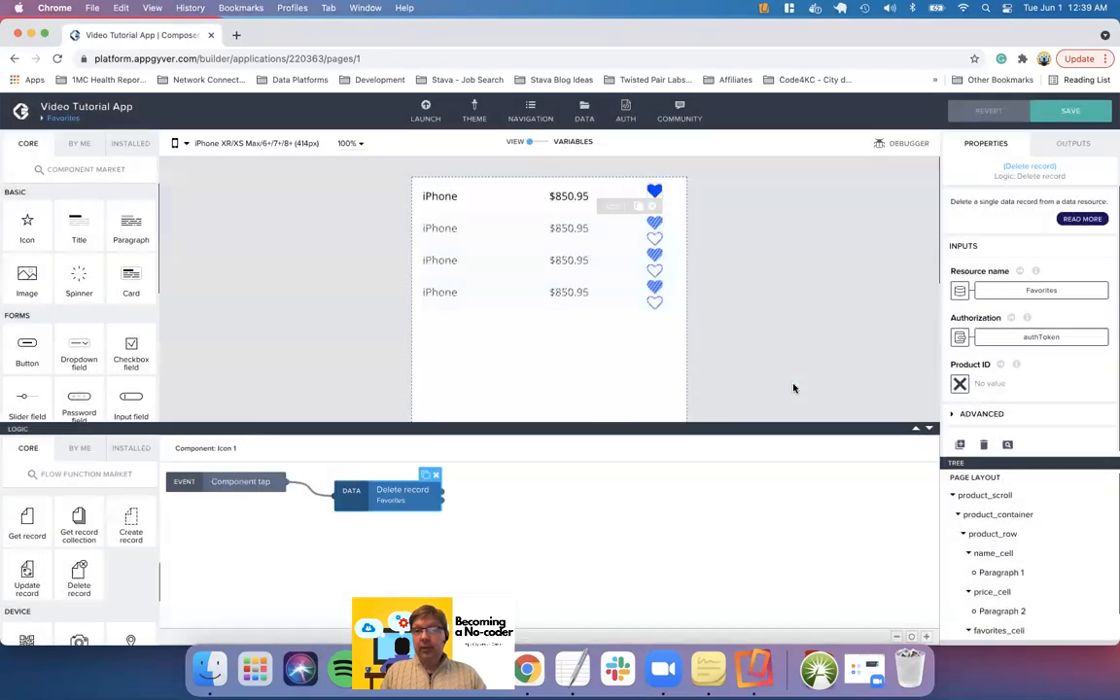
Bind the Delete record function's Product ID to current.id from the repeated data item and save the application
click(960, 383)
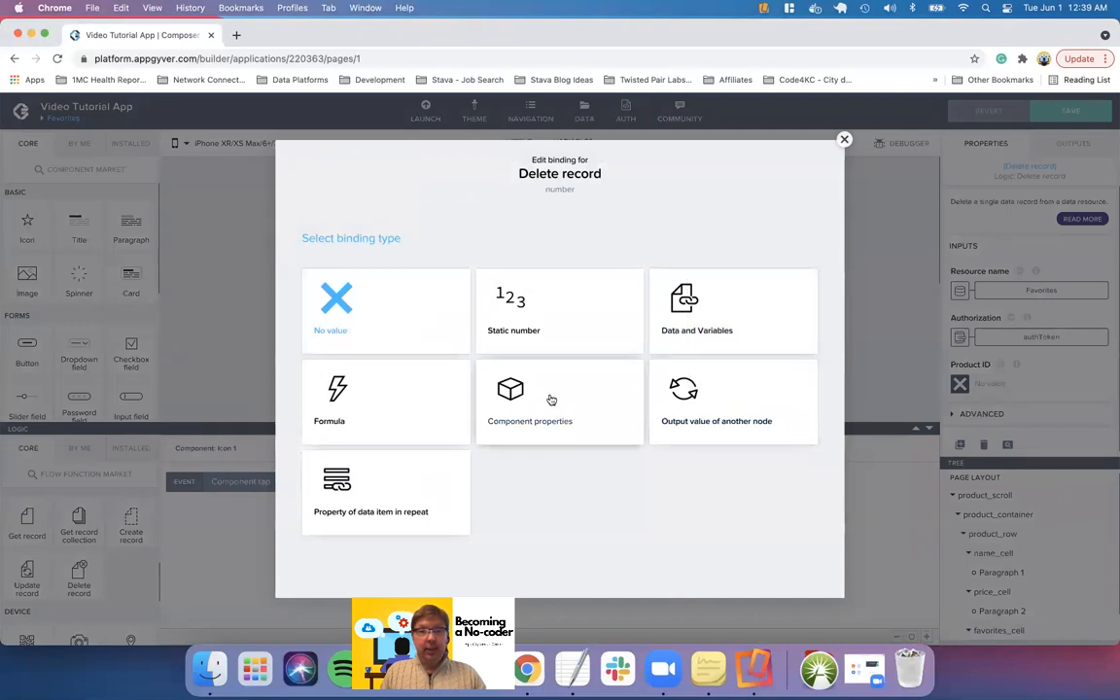
click(353, 502)
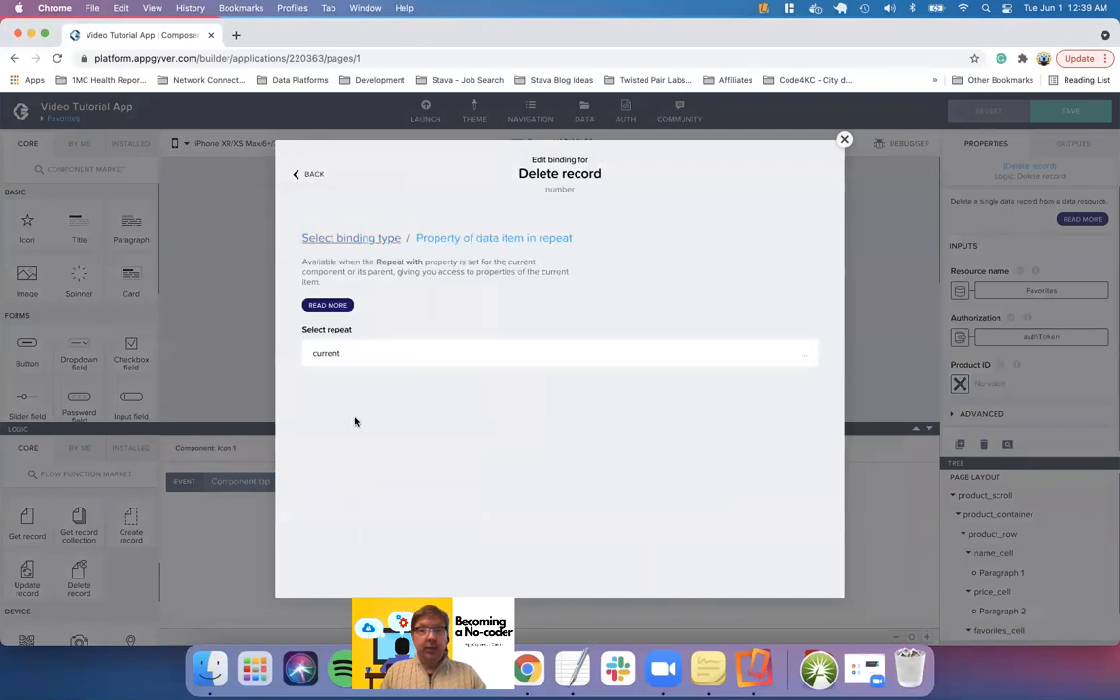
click(362, 357)
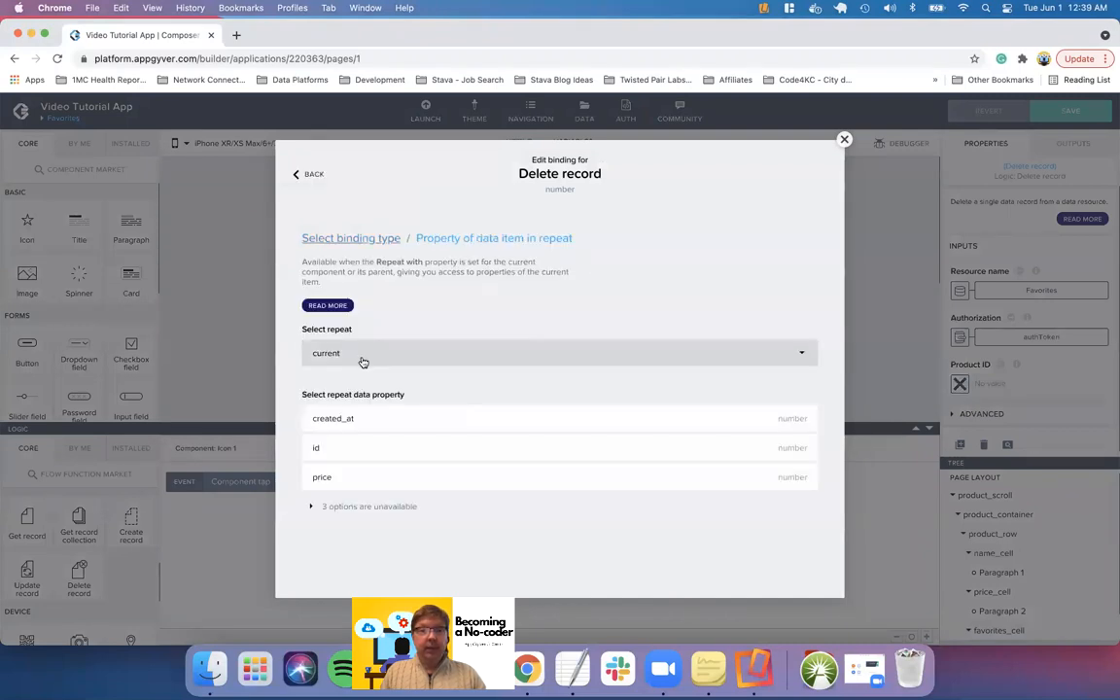
click(334, 449)
click(792, 466)
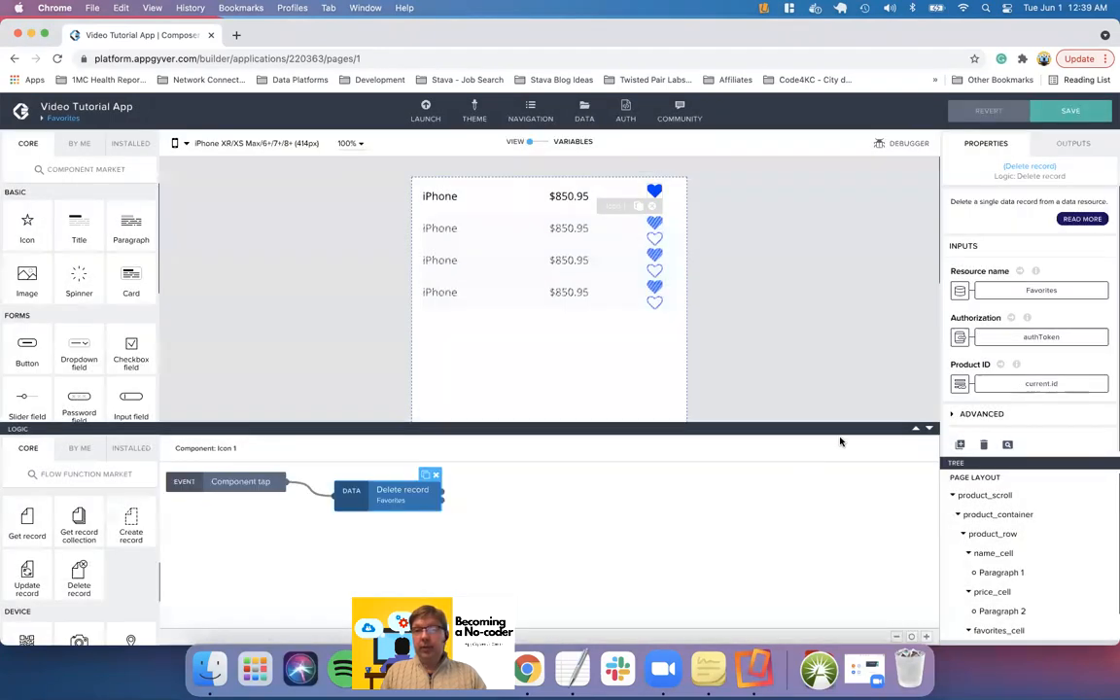
click(1074, 111)
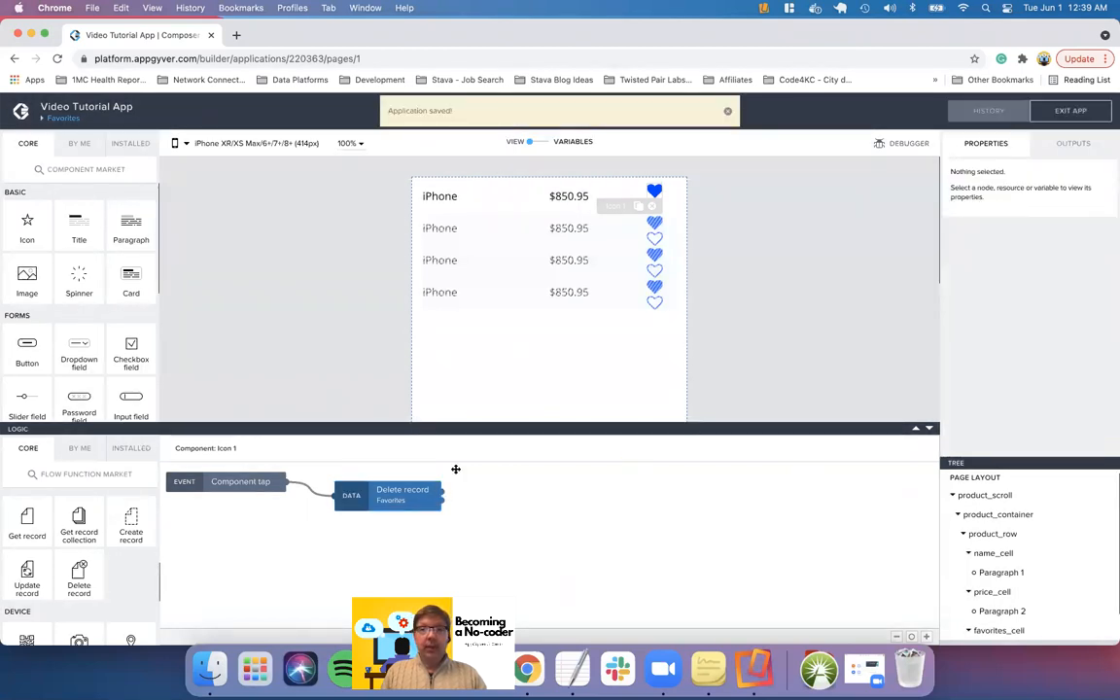
Add a Create record function to the outlined heart icon's logic and connect it to the Component tap event
click(813, 280)
click(655, 206)
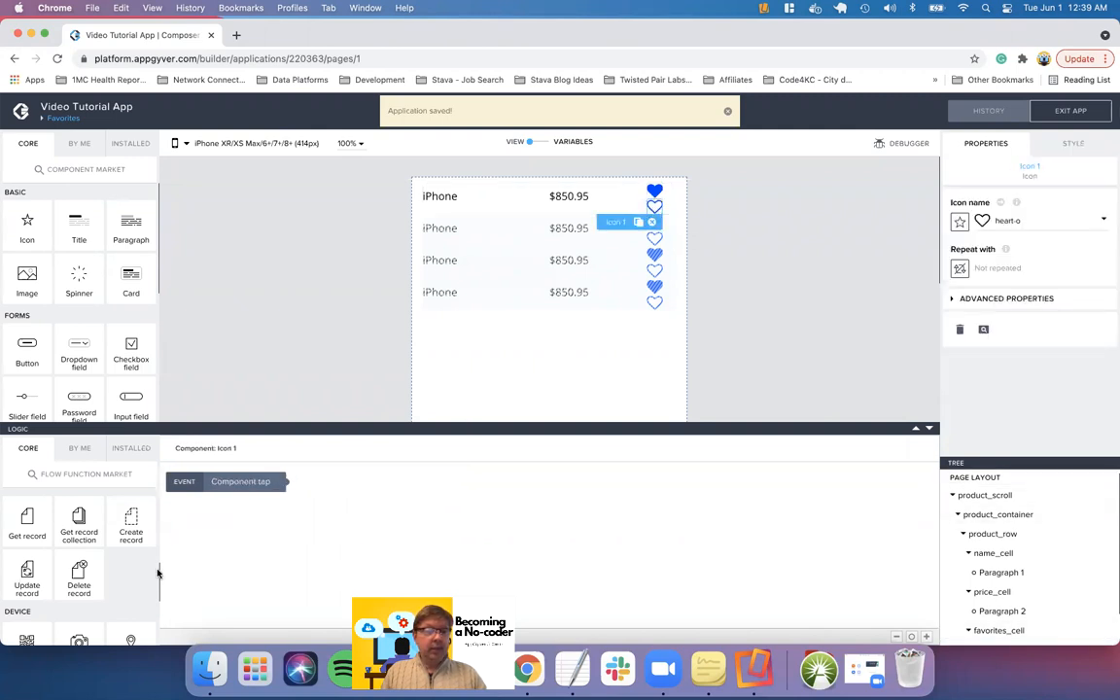
drag(130, 527, 347, 489)
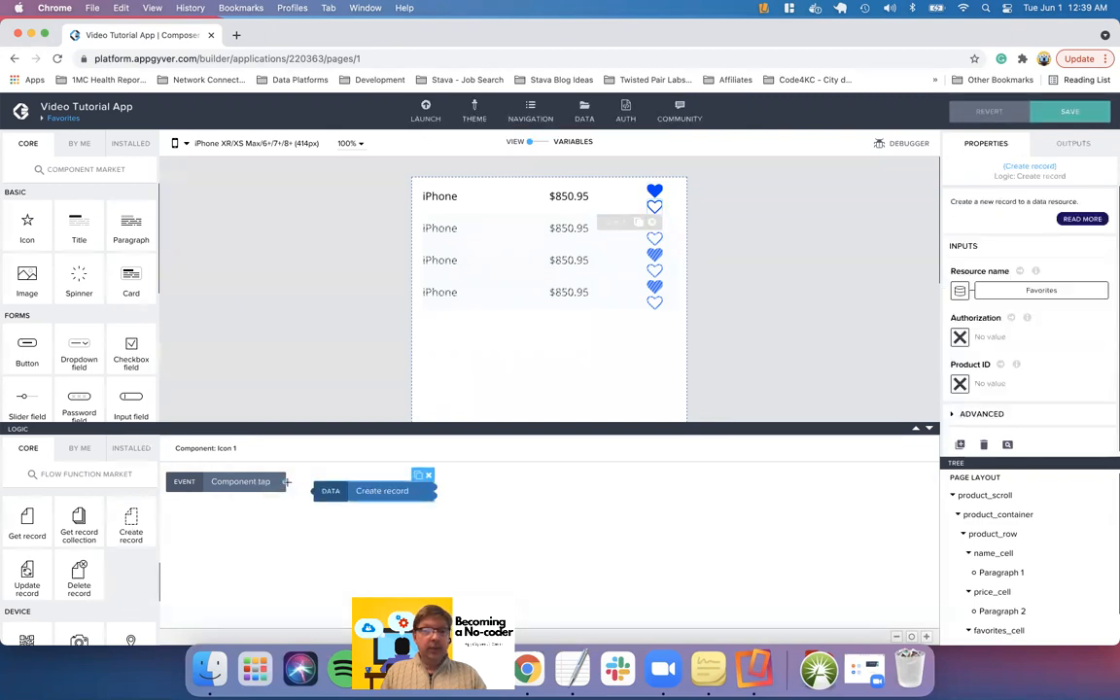
click(347, 488)
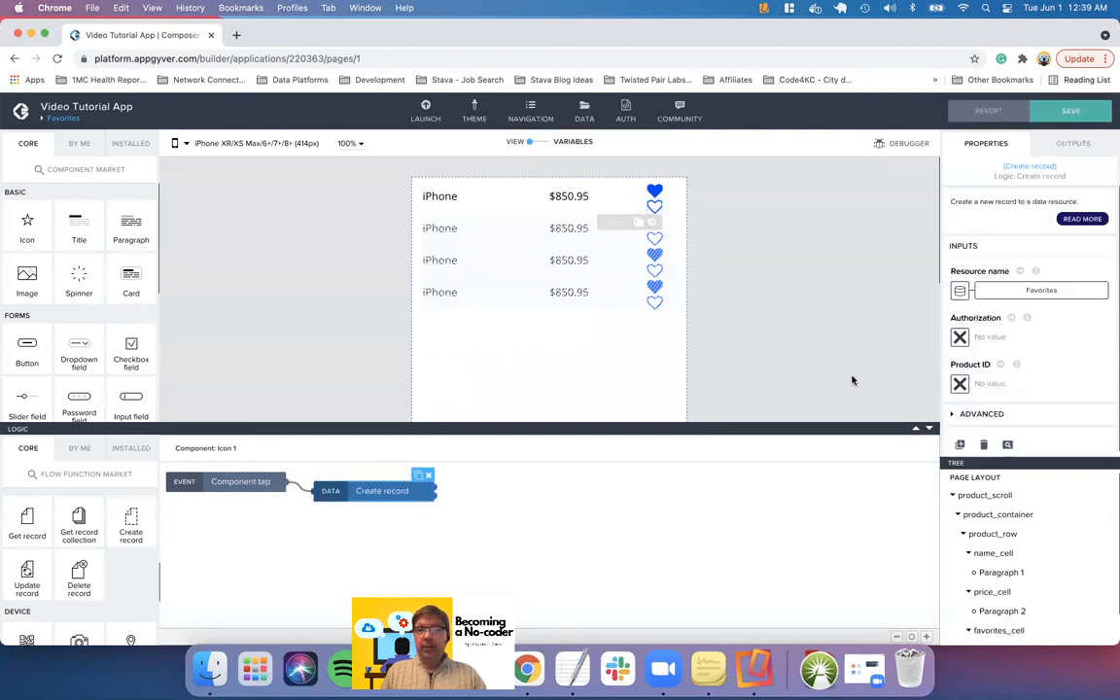
Bind the Create record function's Authorization input to the authToken app variable
click(961, 337)
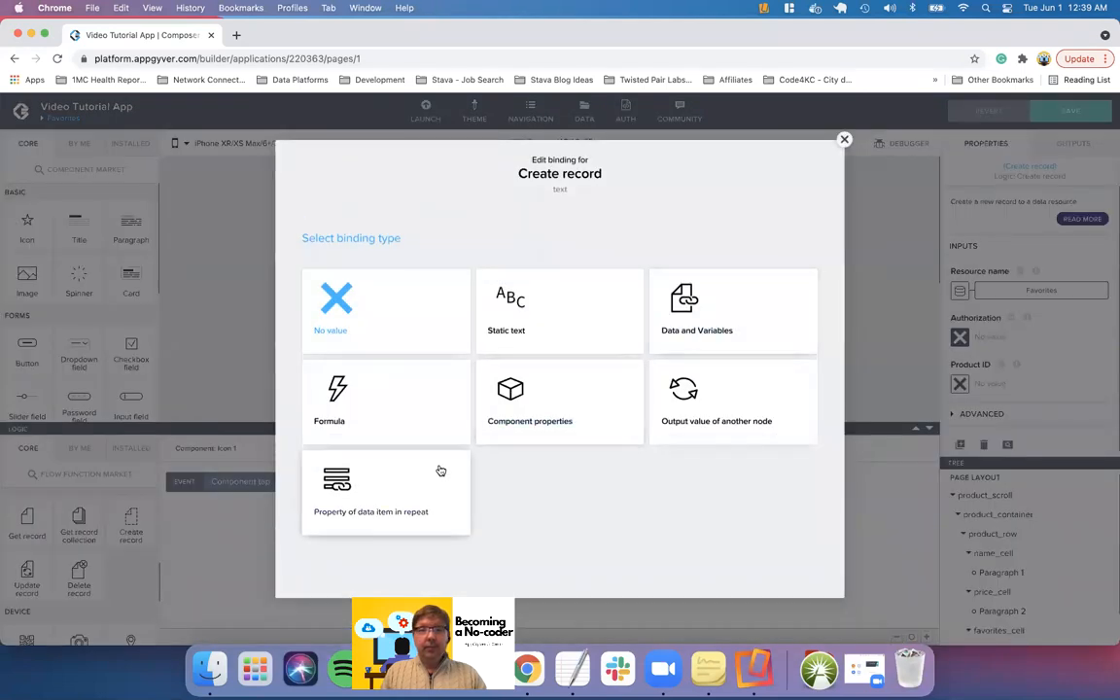
click(744, 313)
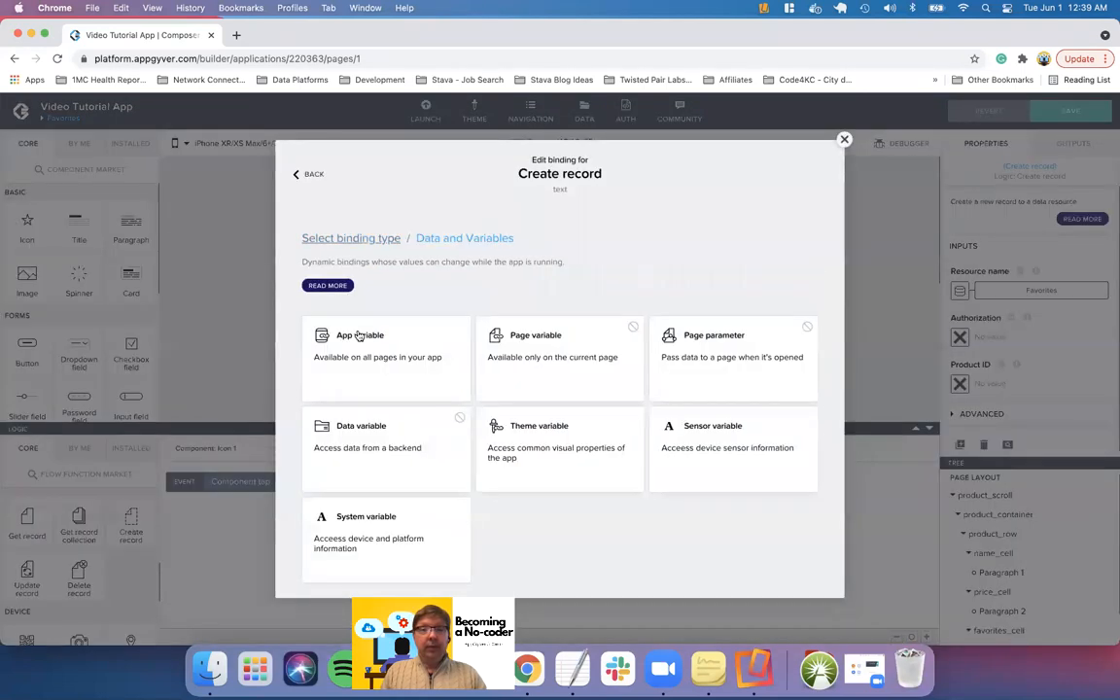
click(311, 365)
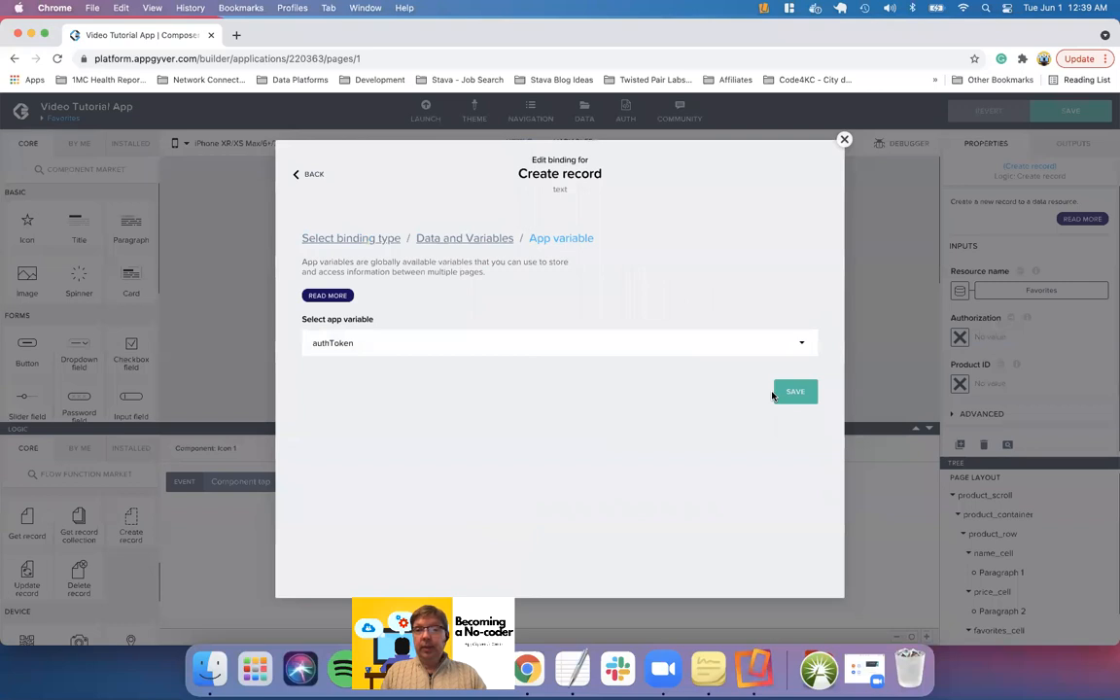
click(810, 392)
Bind the Create record function's Product ID to current.id from the repeated data item
click(959, 384)
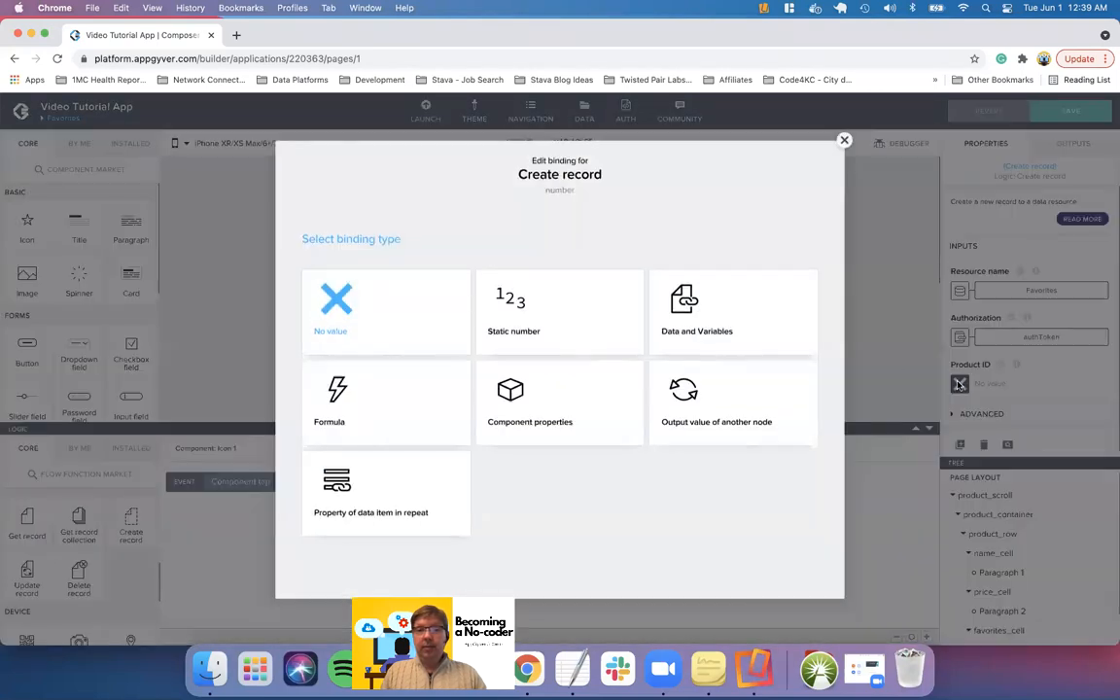
click(412, 494)
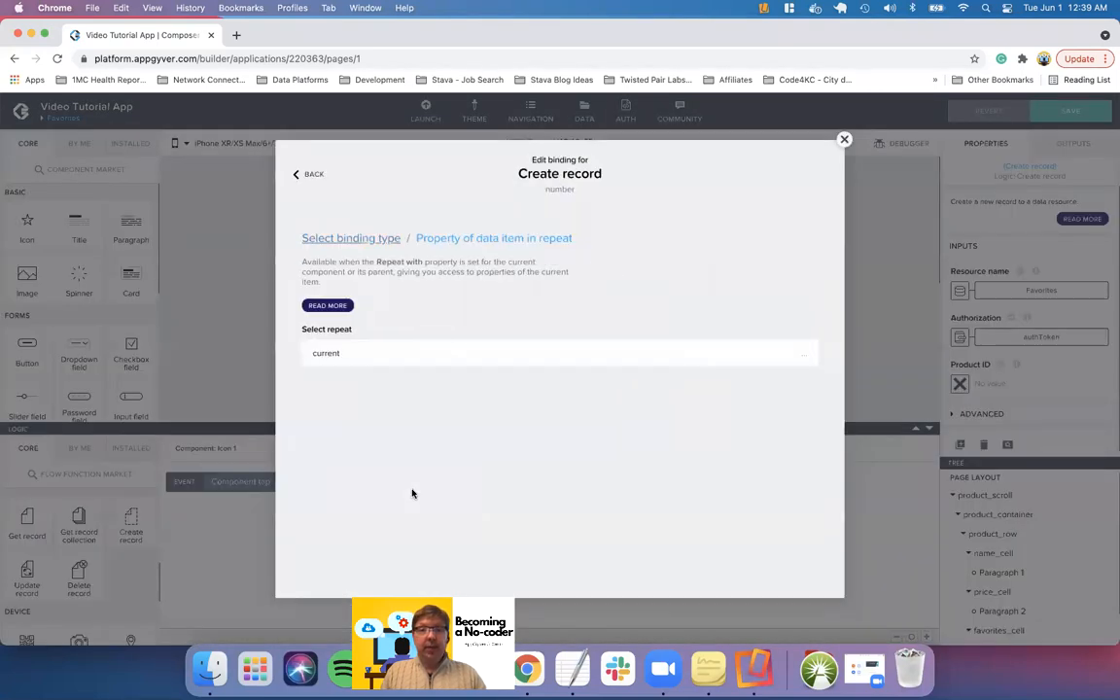
click(408, 354)
click(486, 444)
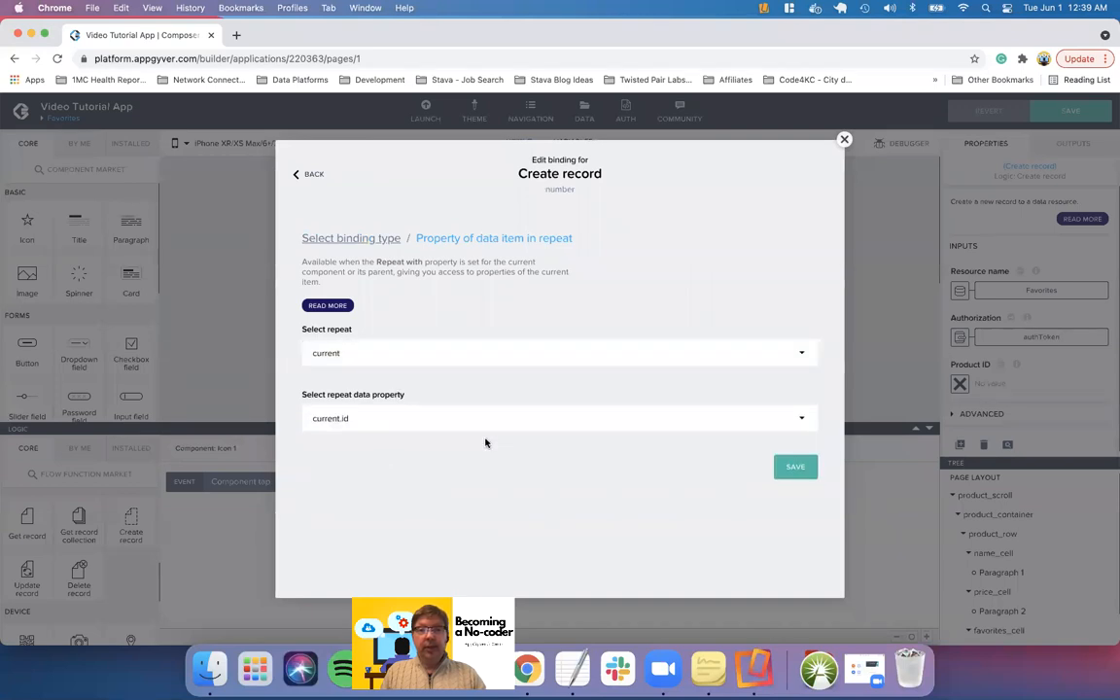
click(796, 466)
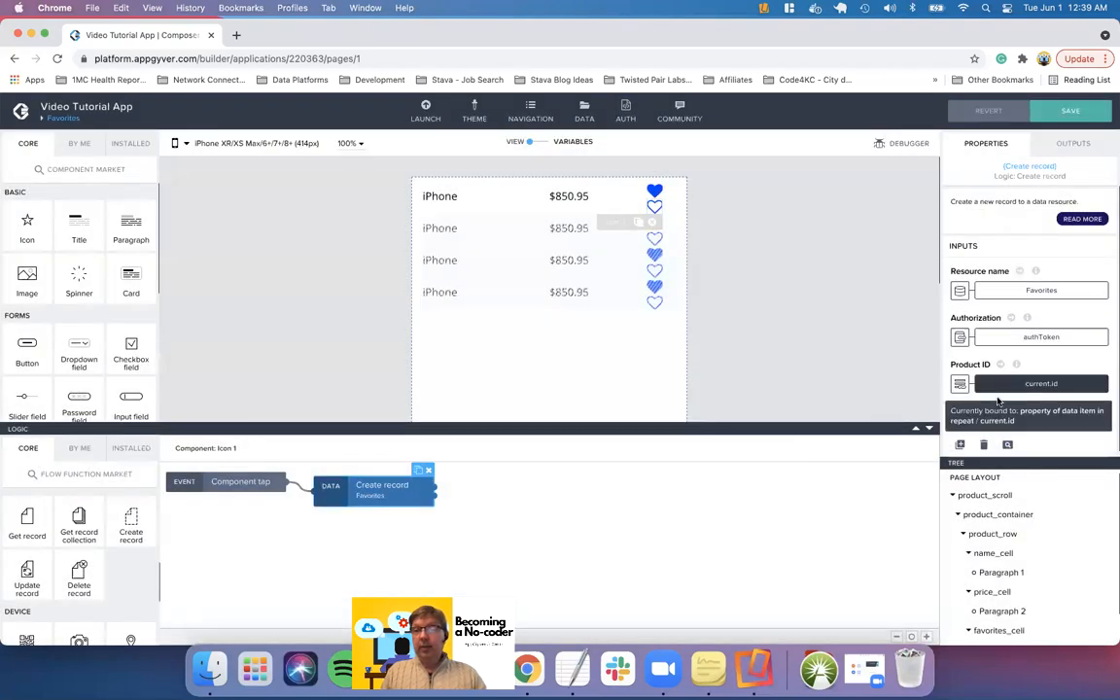
Move the Create record node farther from the Component tap event and save the application
click(1070, 113)
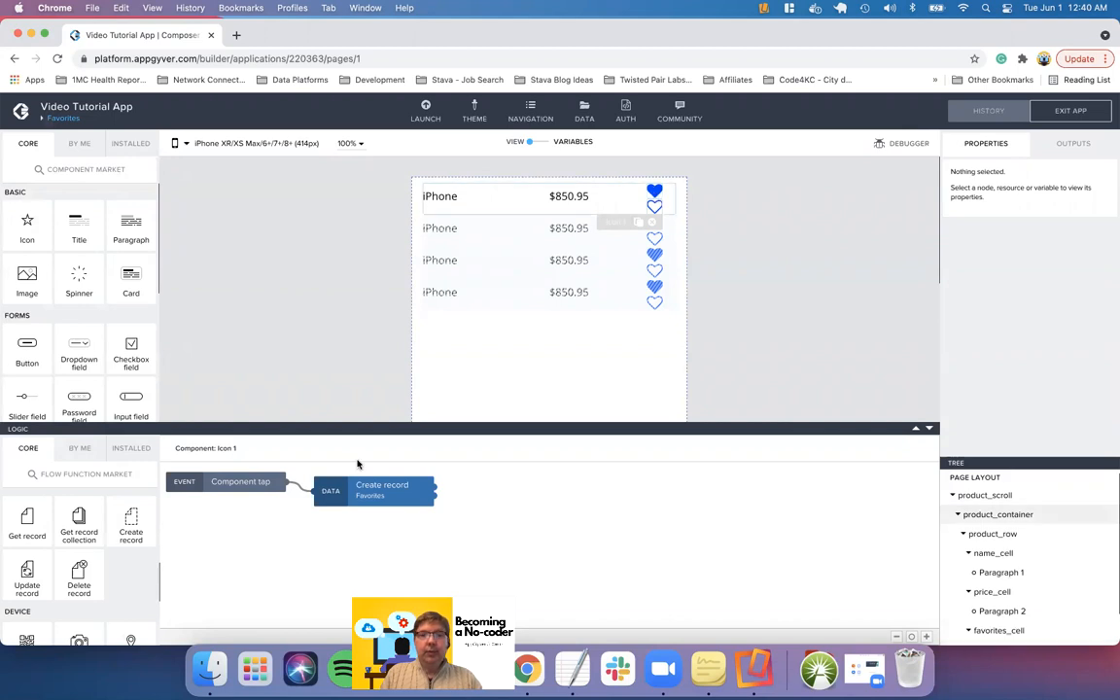
drag(367, 489, 433, 495)
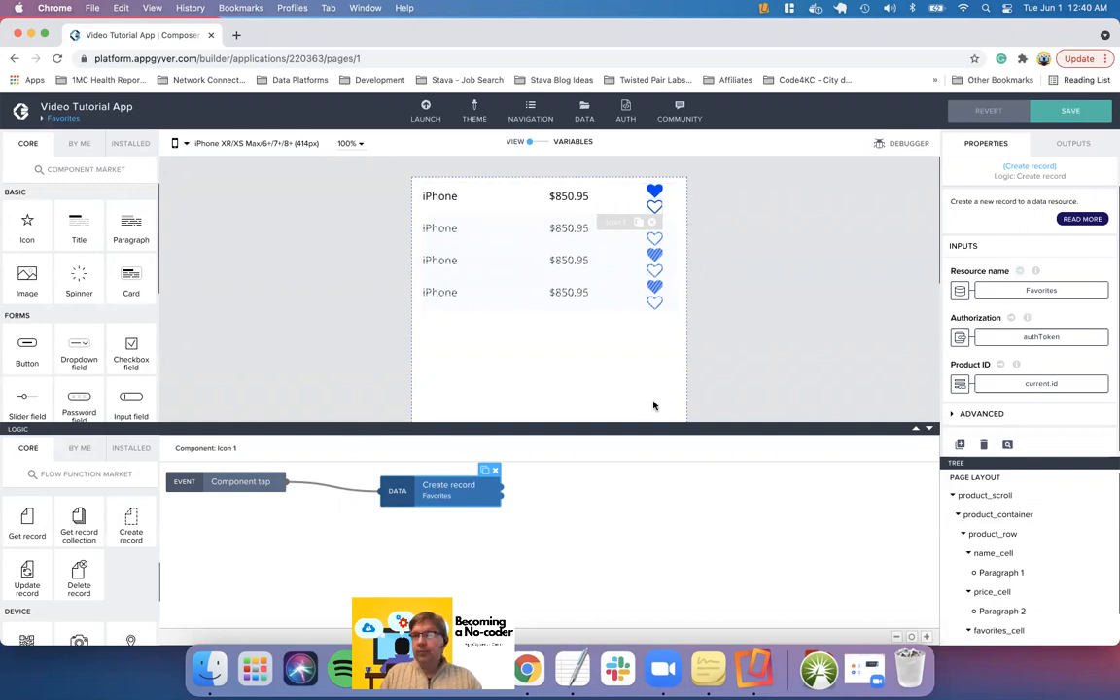
click(1065, 113)
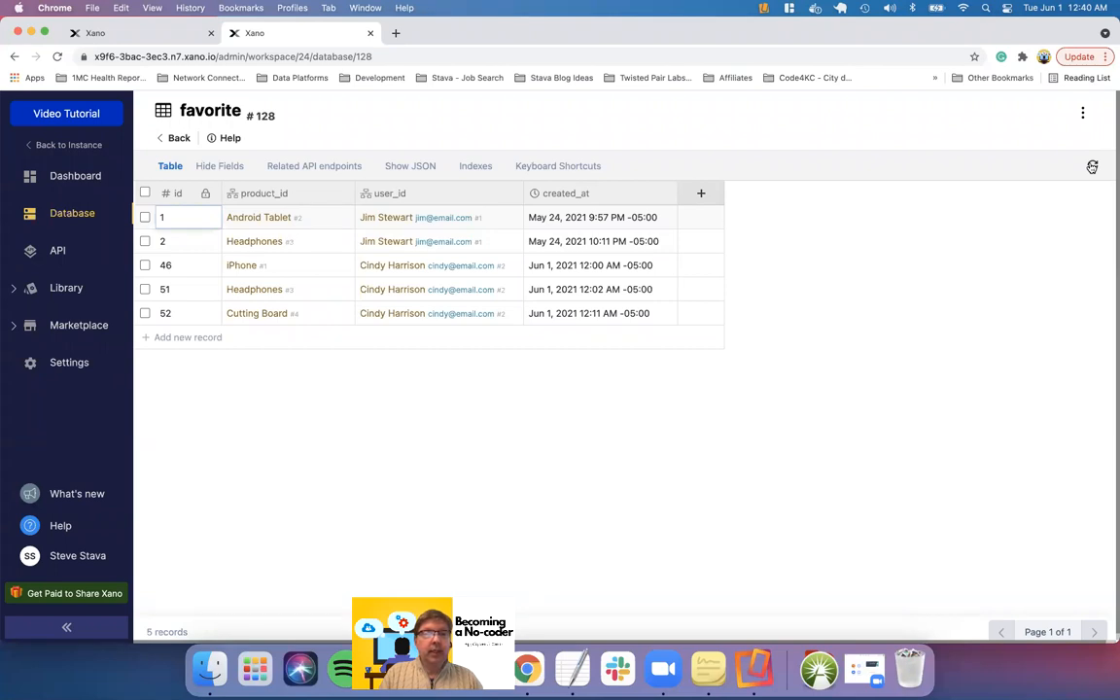
Refresh the favorite table in Xano, and inspect the logic of the Favorites data variable in AppGyver
click(1092, 167)
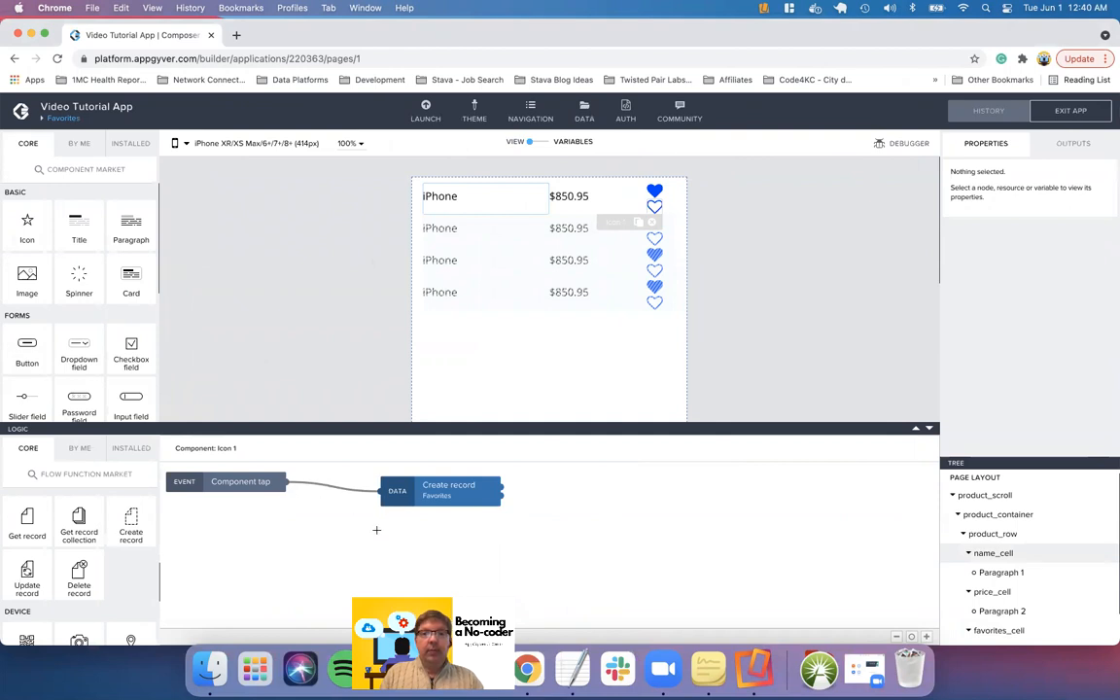
click(549, 143)
click(104, 249)
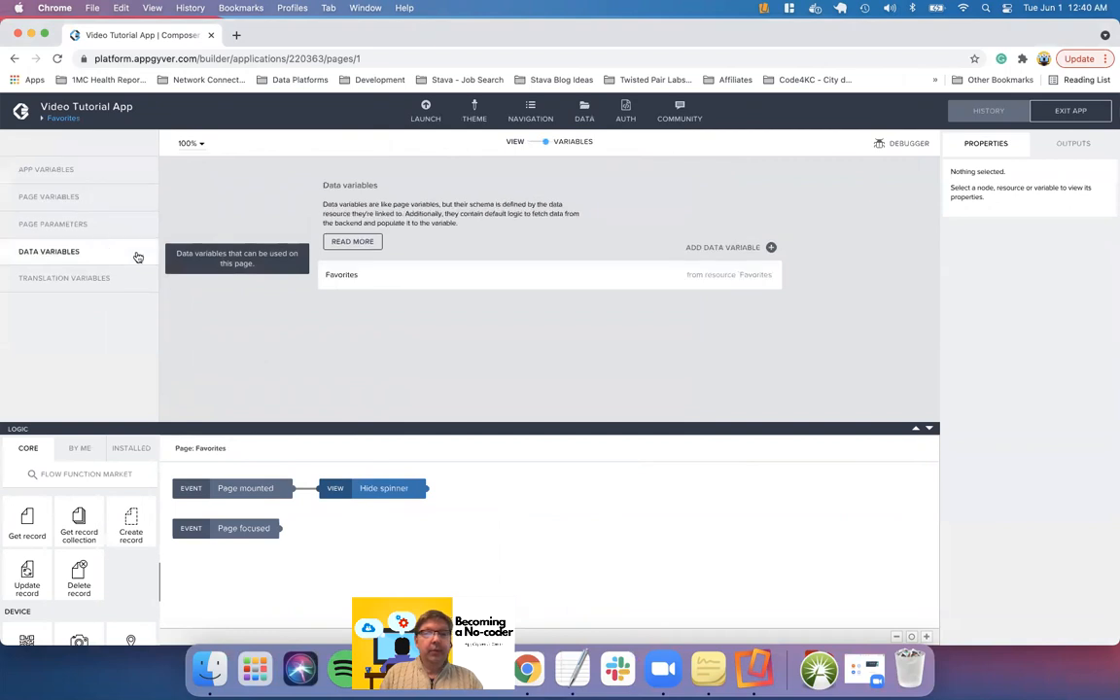
click(354, 276)
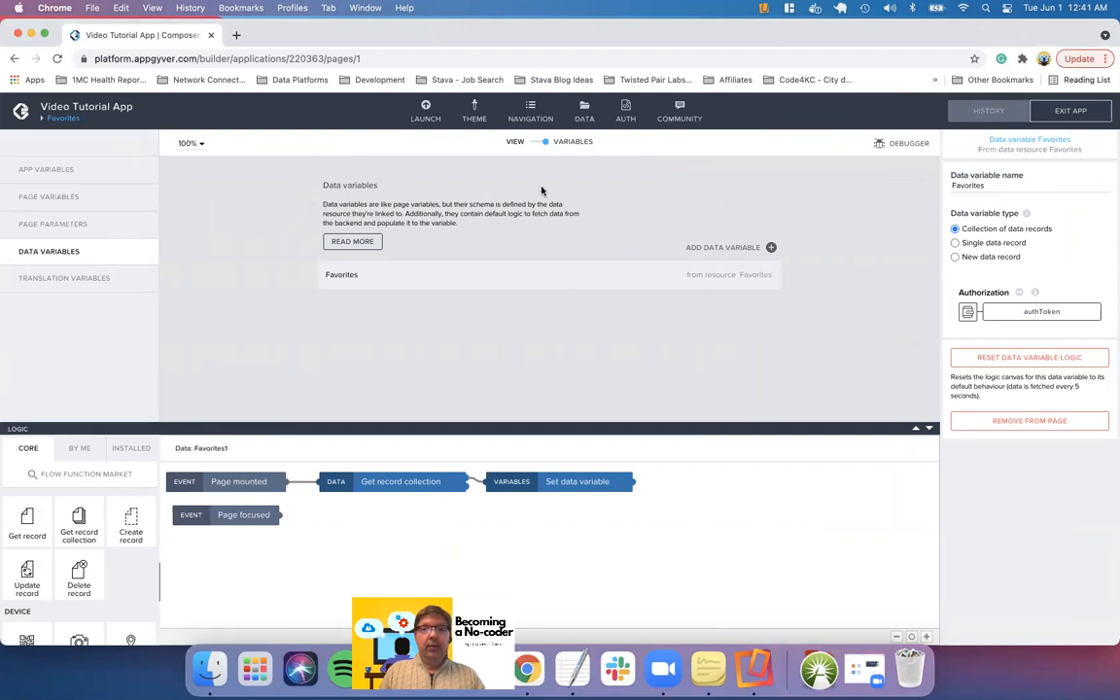
Insert a Set repeated item value function between the Component tap event and Delete record in the filled heart icon's logic
click(533, 147)
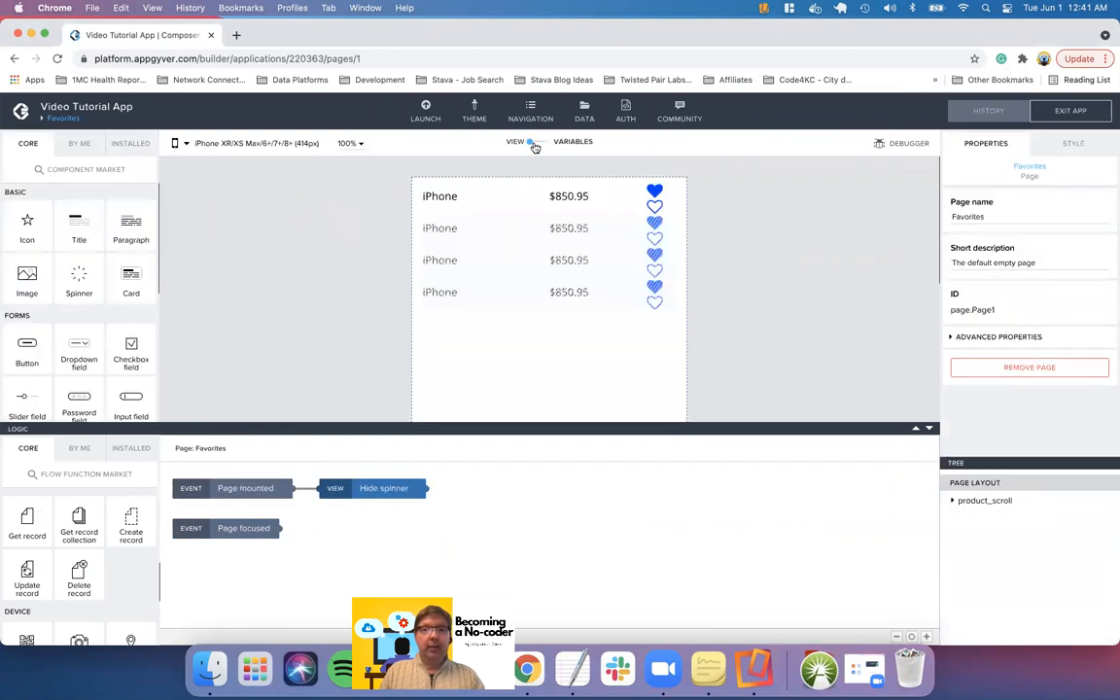
click(655, 192)
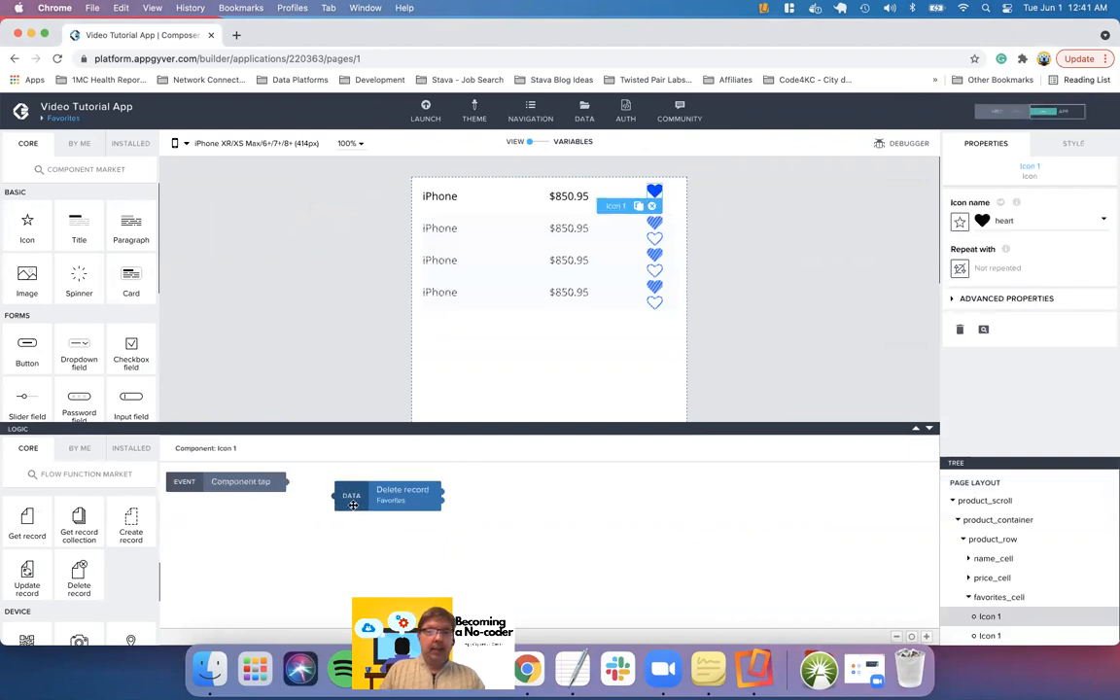
click(430, 507)
drag(430, 506, 543, 506)
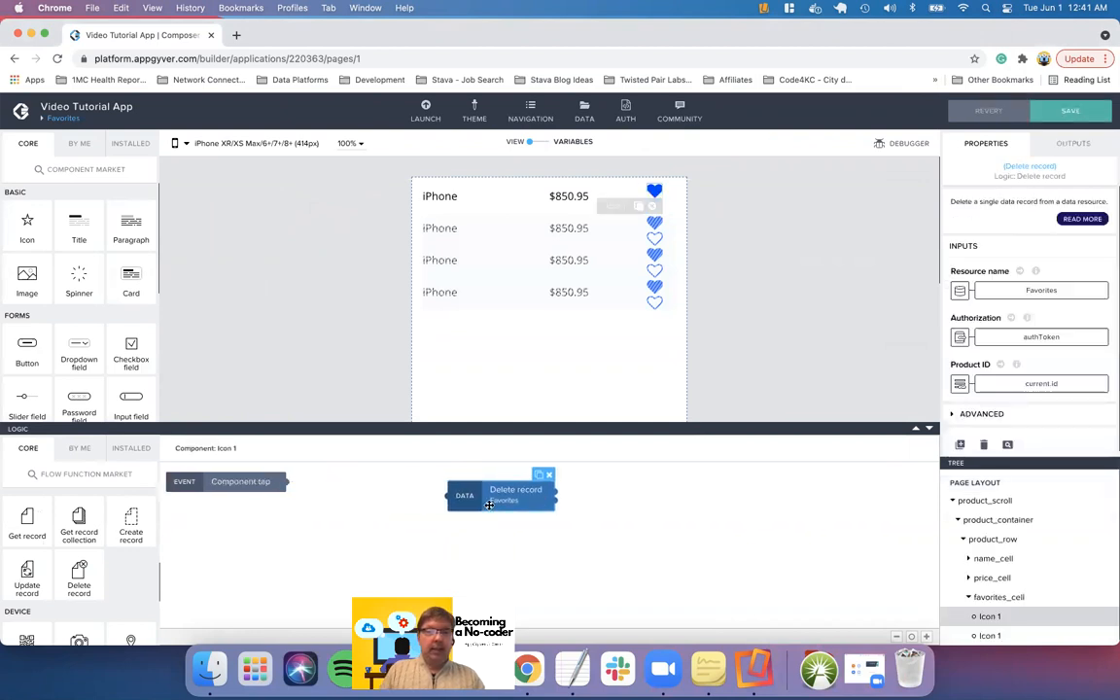
click(131, 449)
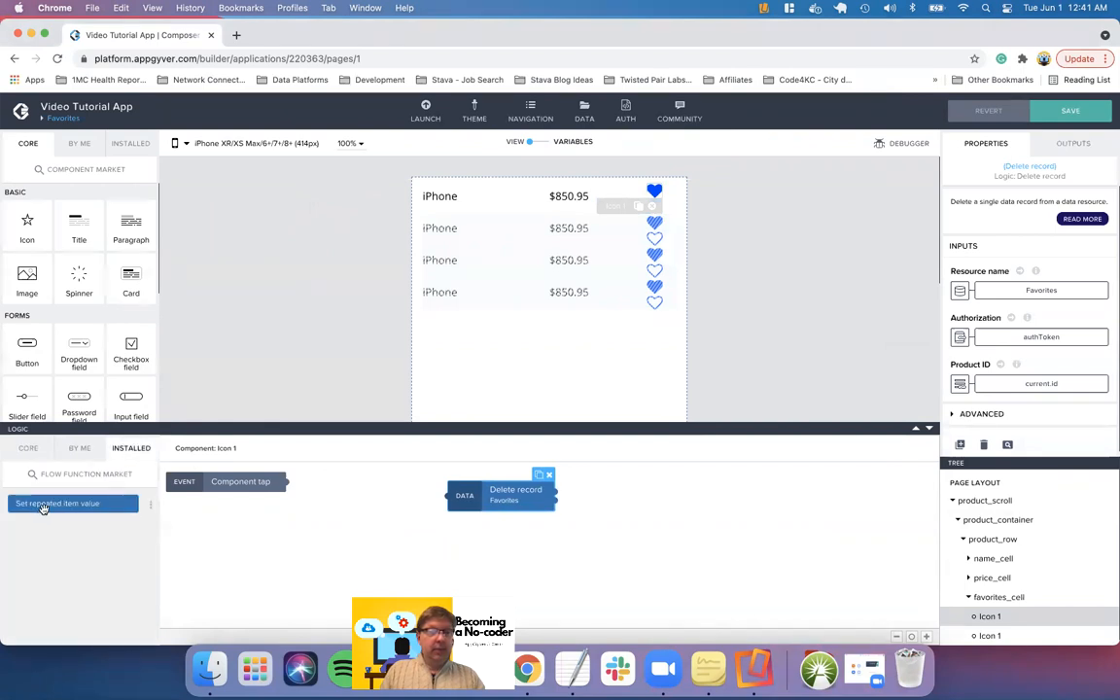
drag(45, 507, 331, 523)
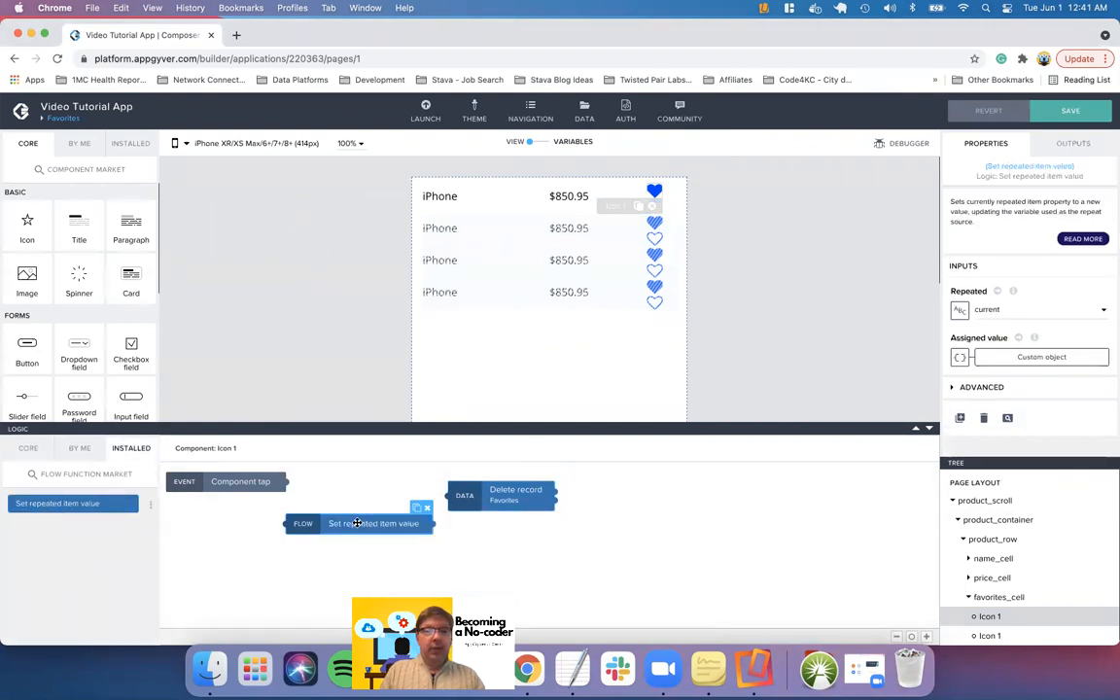
drag(287, 481, 285, 523)
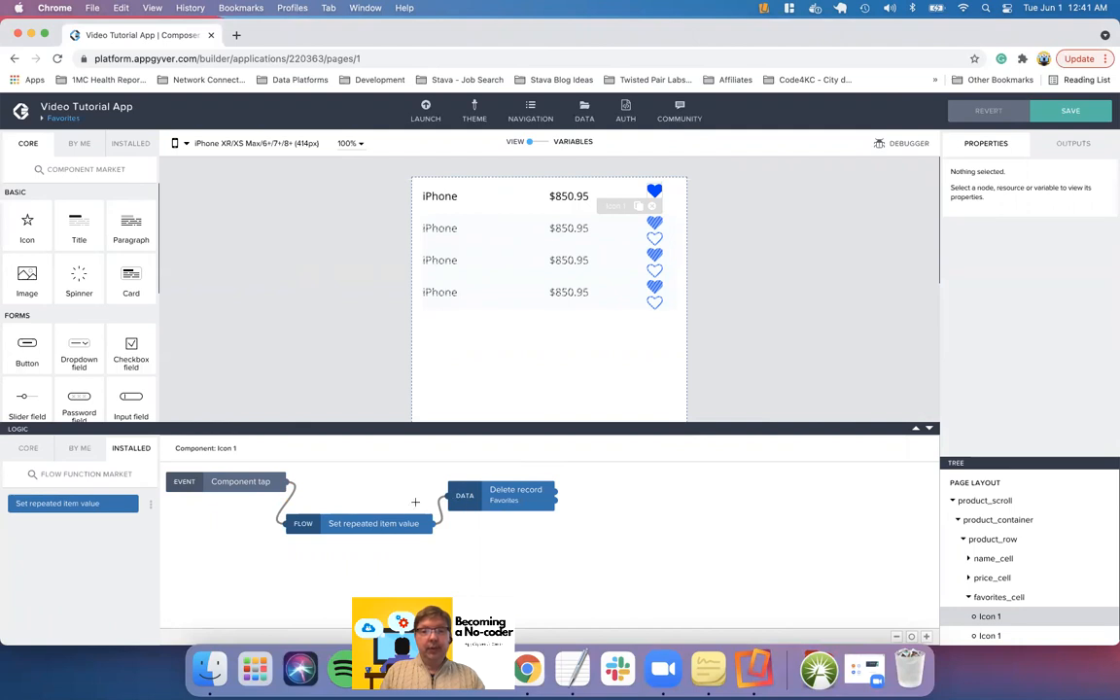
click(362, 525)
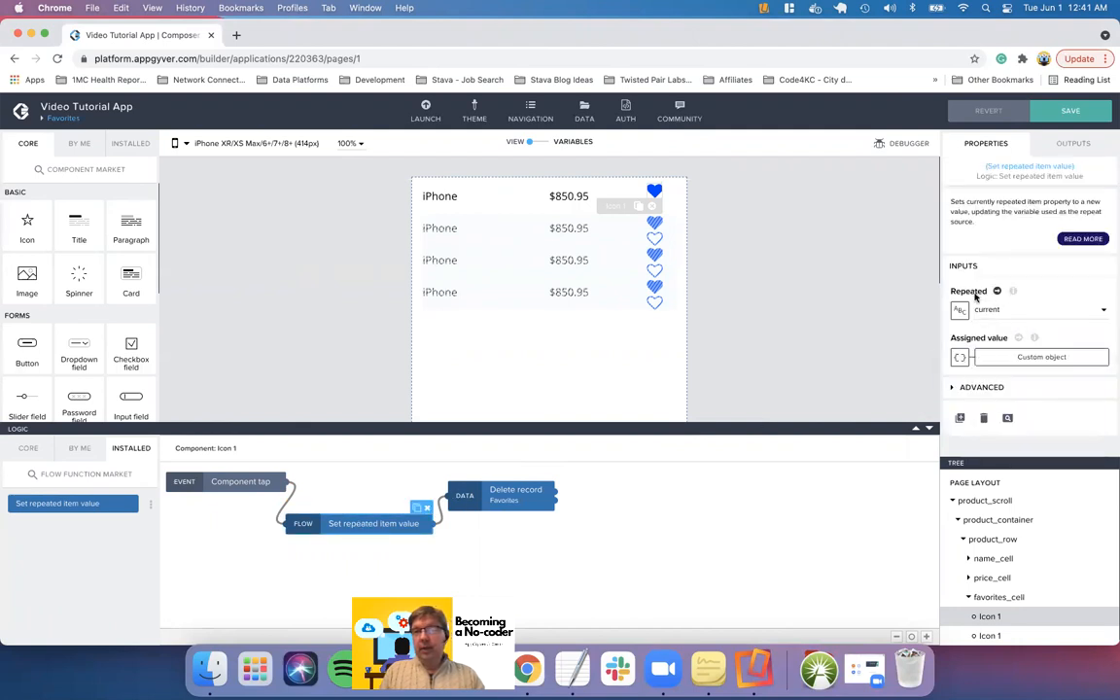
click(1006, 356)
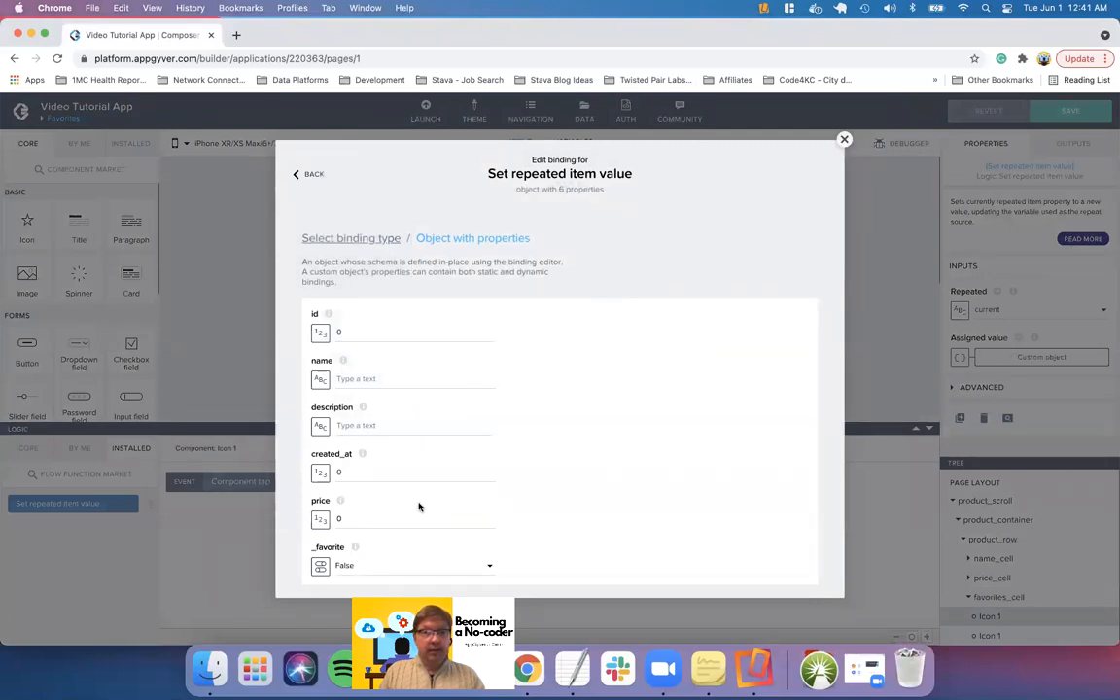
scroll(692, 418, down, 2)
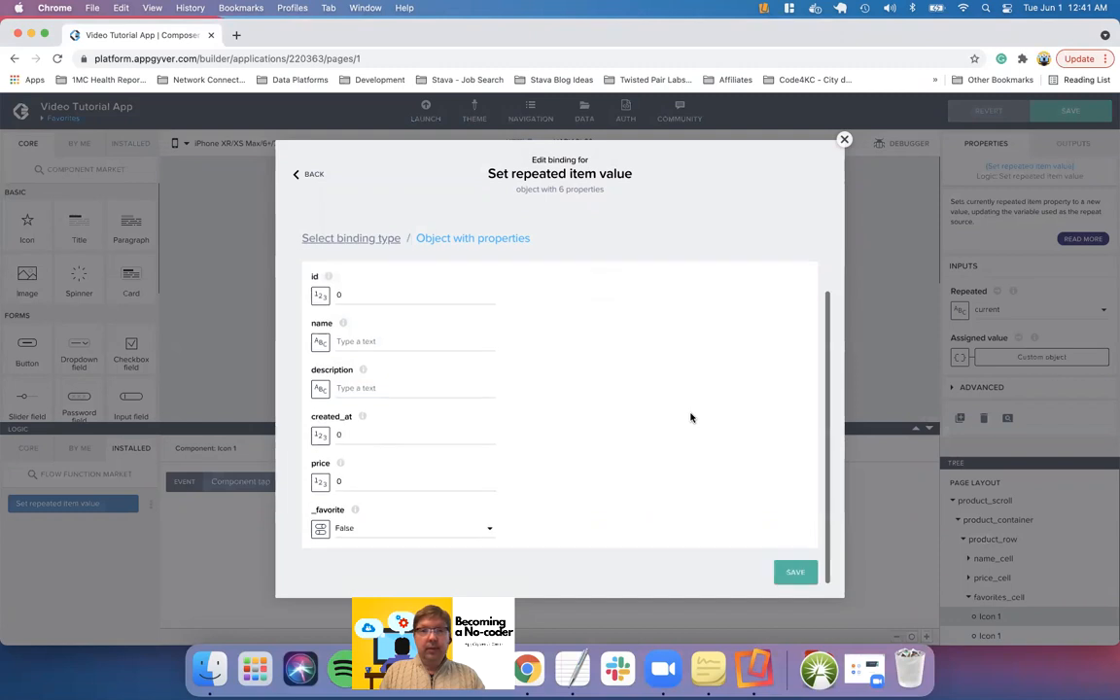
click(381, 241)
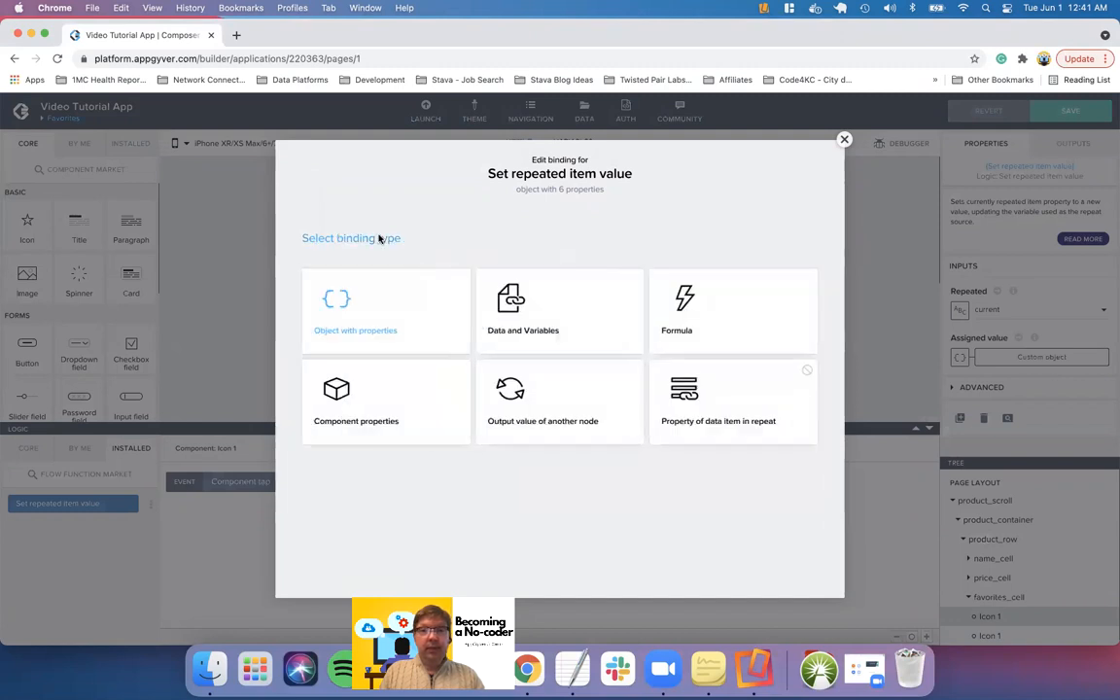
click(693, 318)
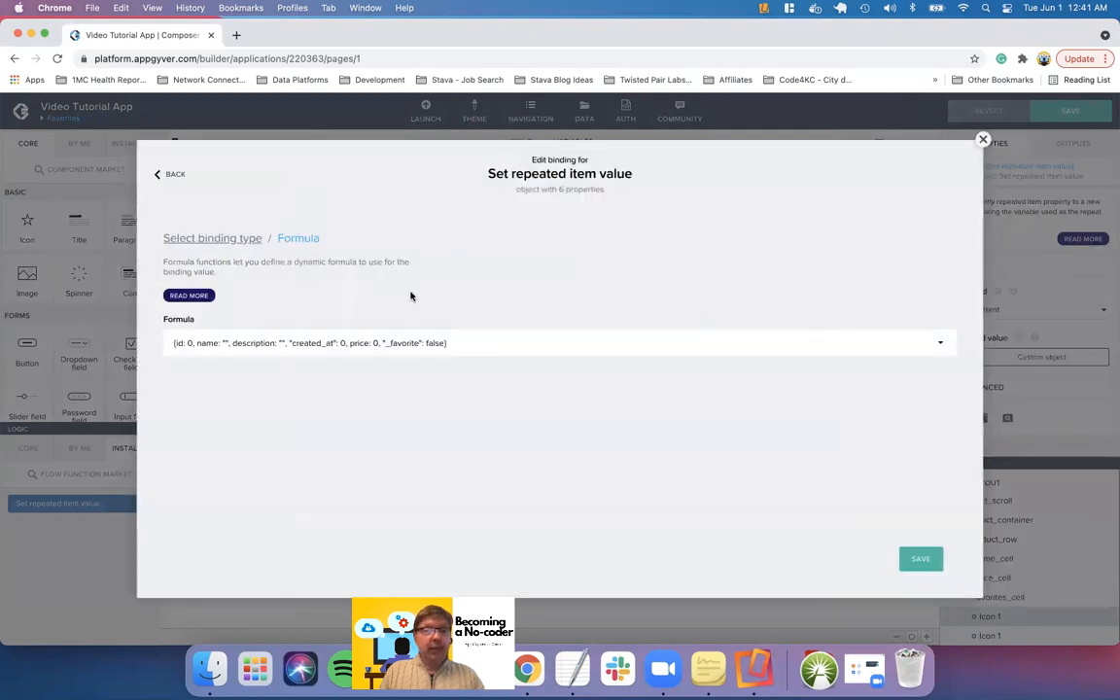
click(315, 344)
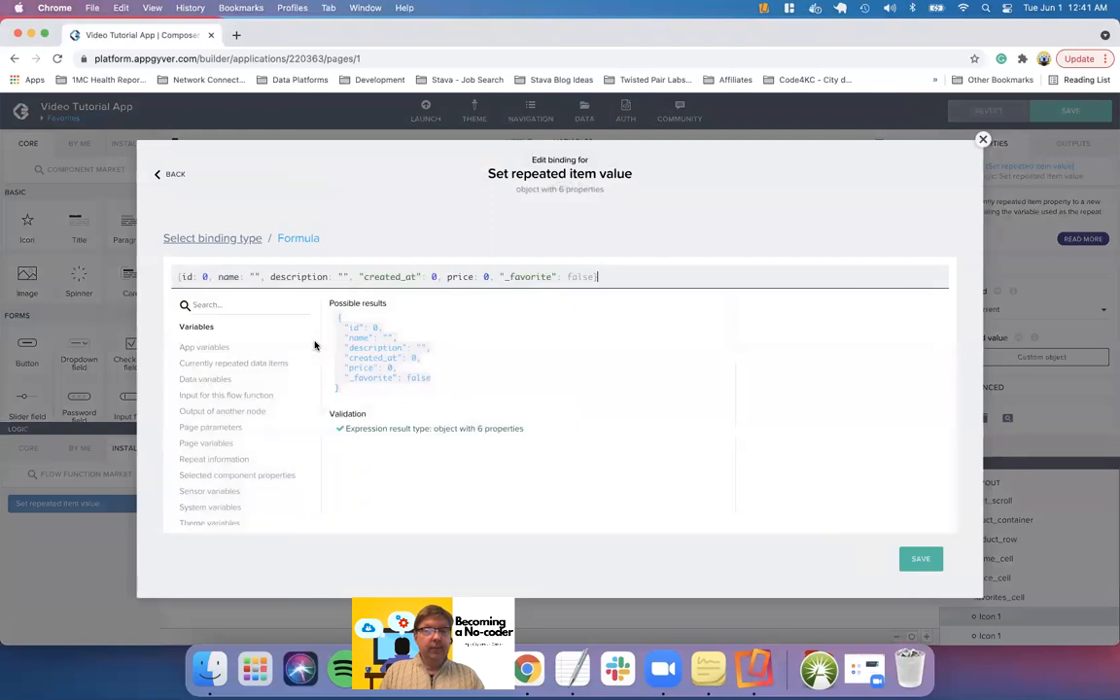
triple_click(320, 277)
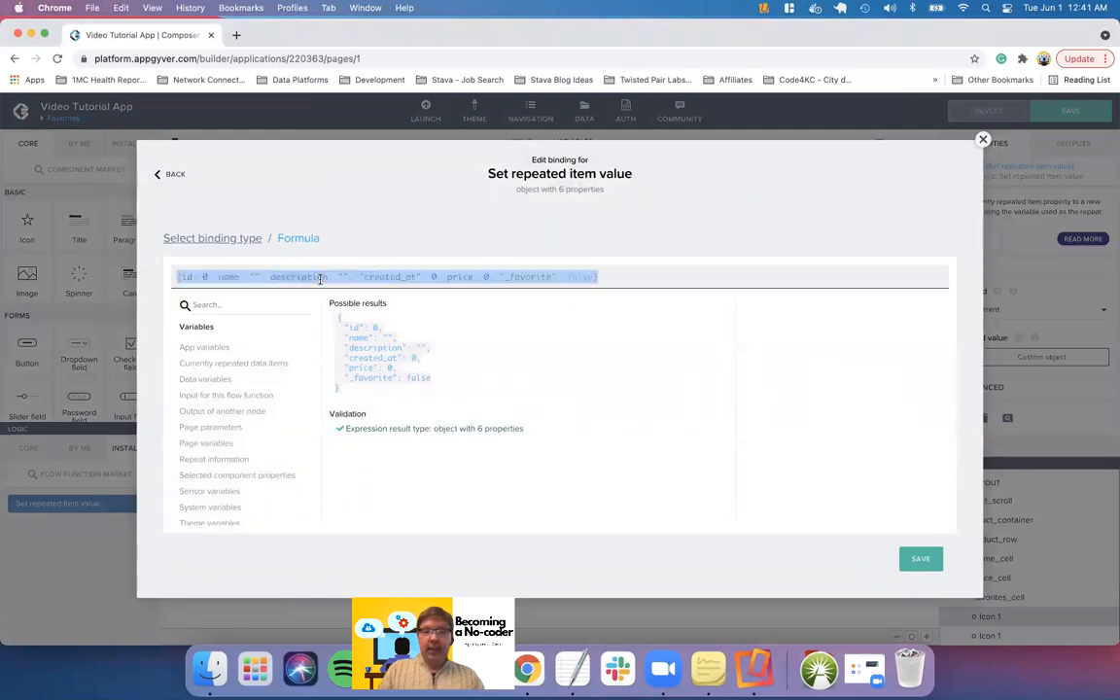
key(BackSpace)
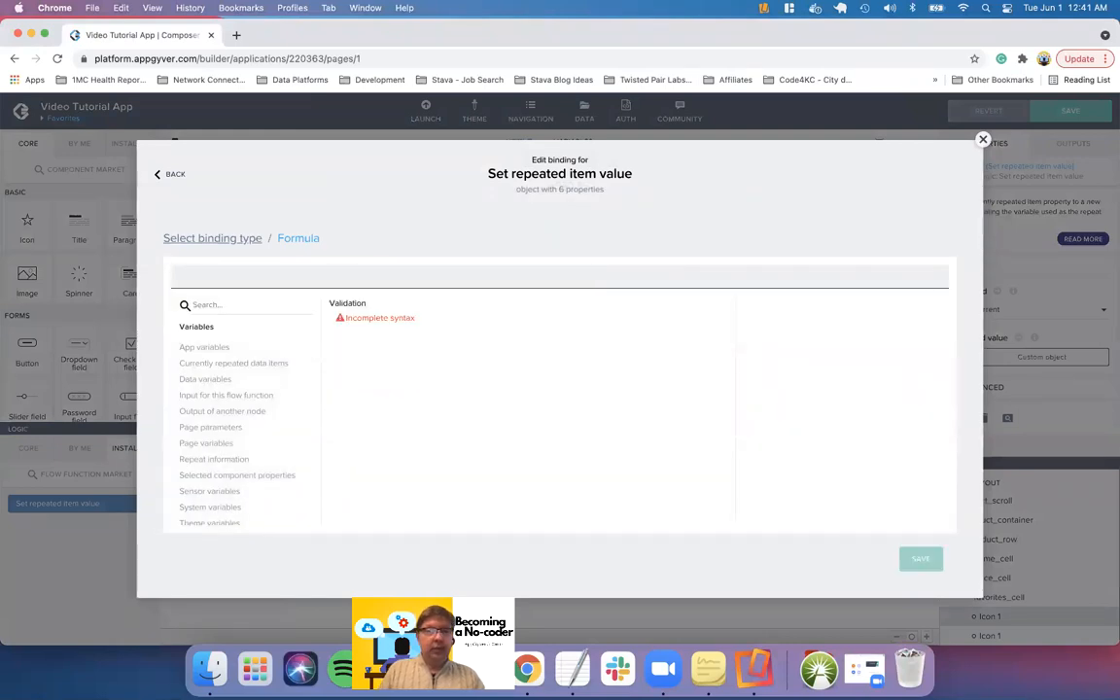
click(238, 365)
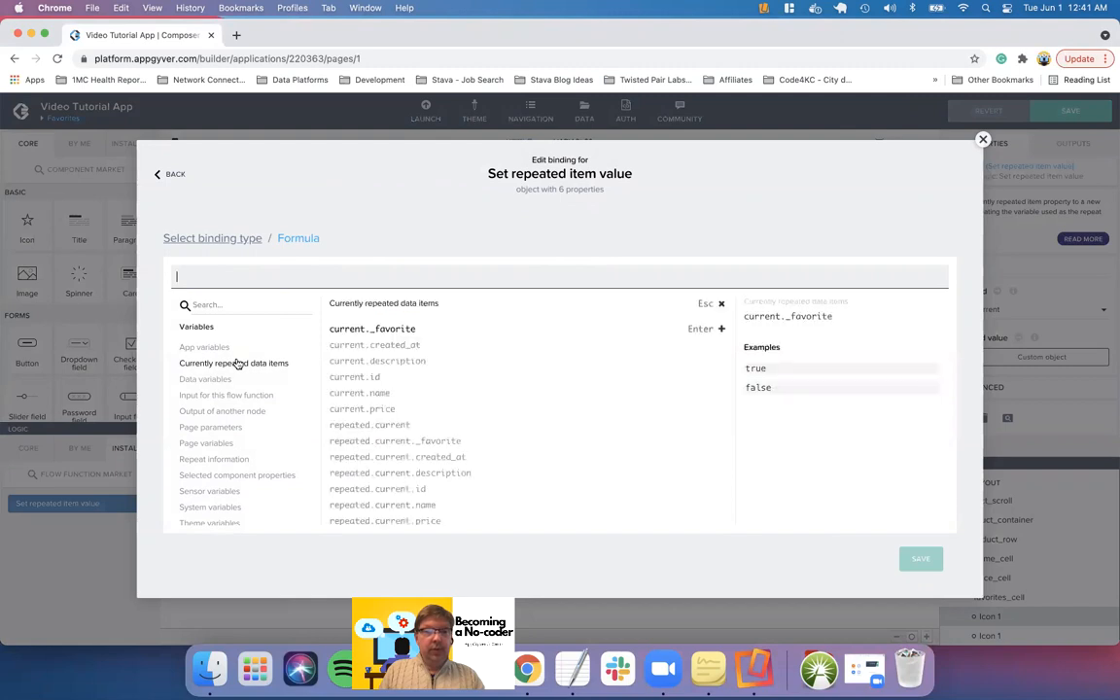
click(370, 328)
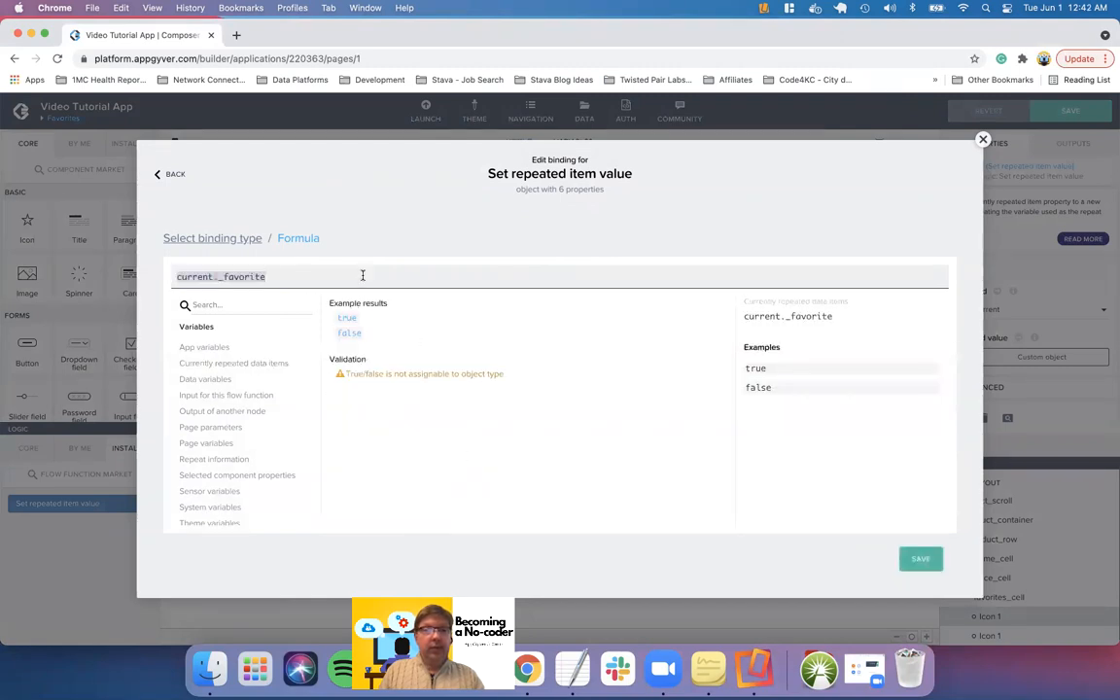
text(= )
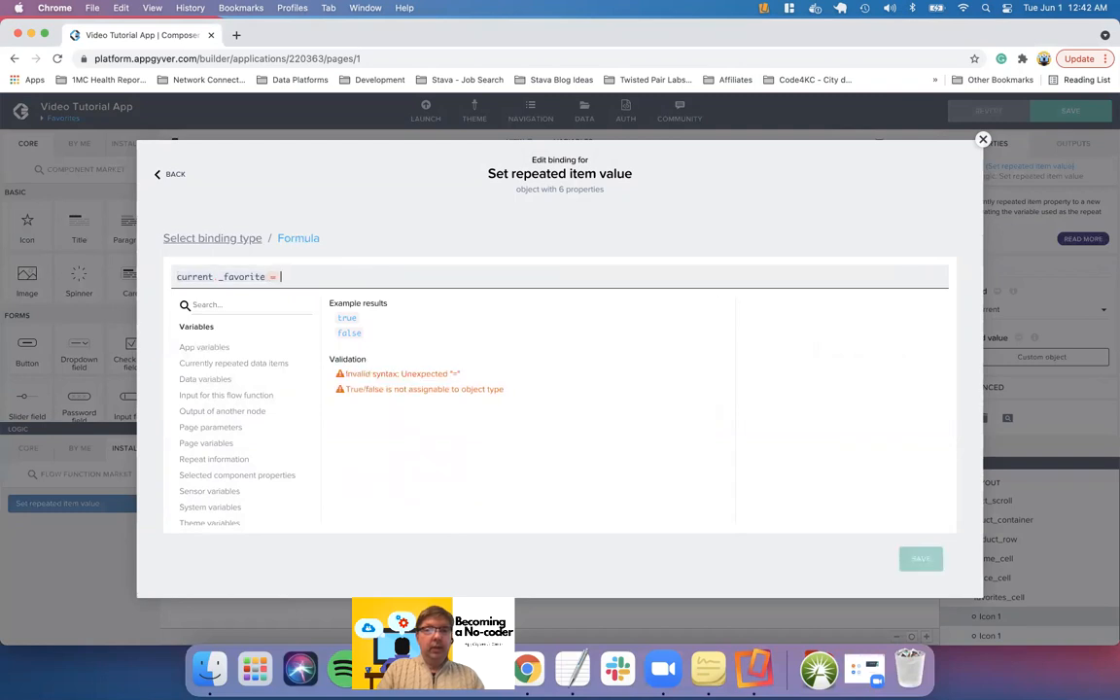
text(false)
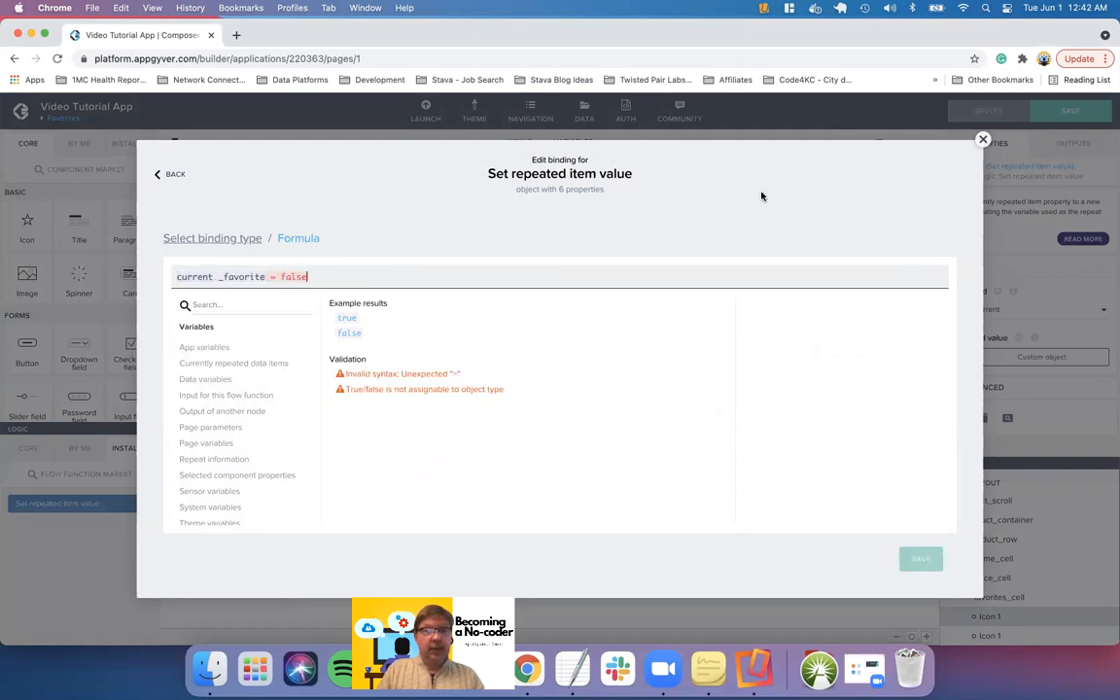
click(888, 127)
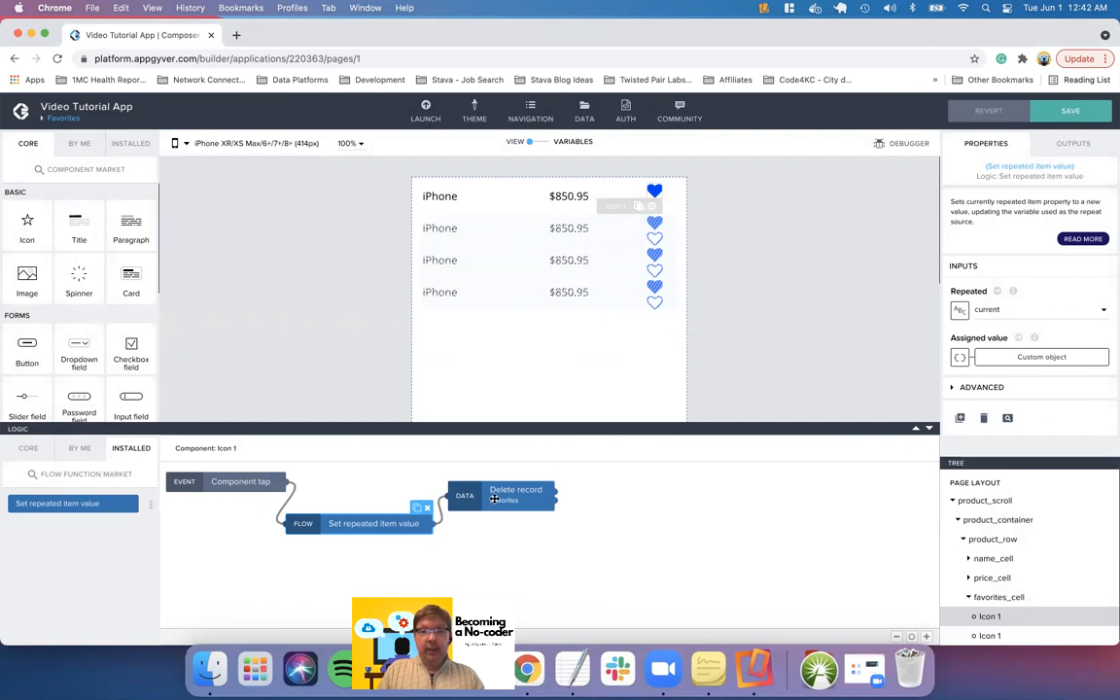
Make the Set repeated item value function assign False to current._favorite, and save the application
click(503, 498)
click(418, 524)
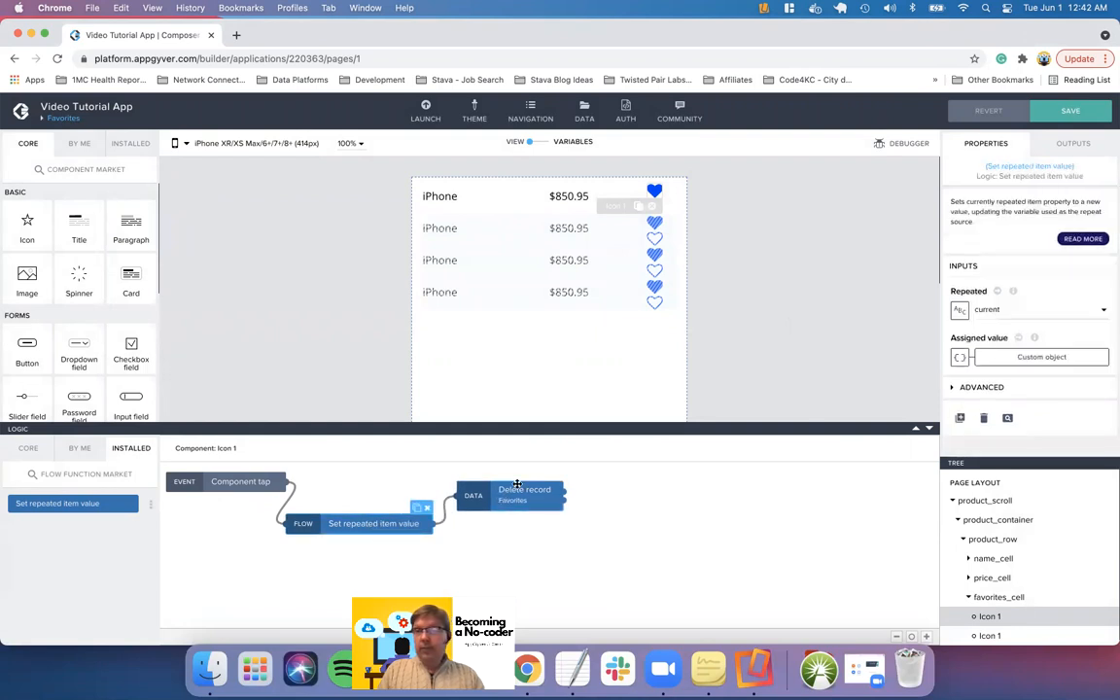
click(993, 311)
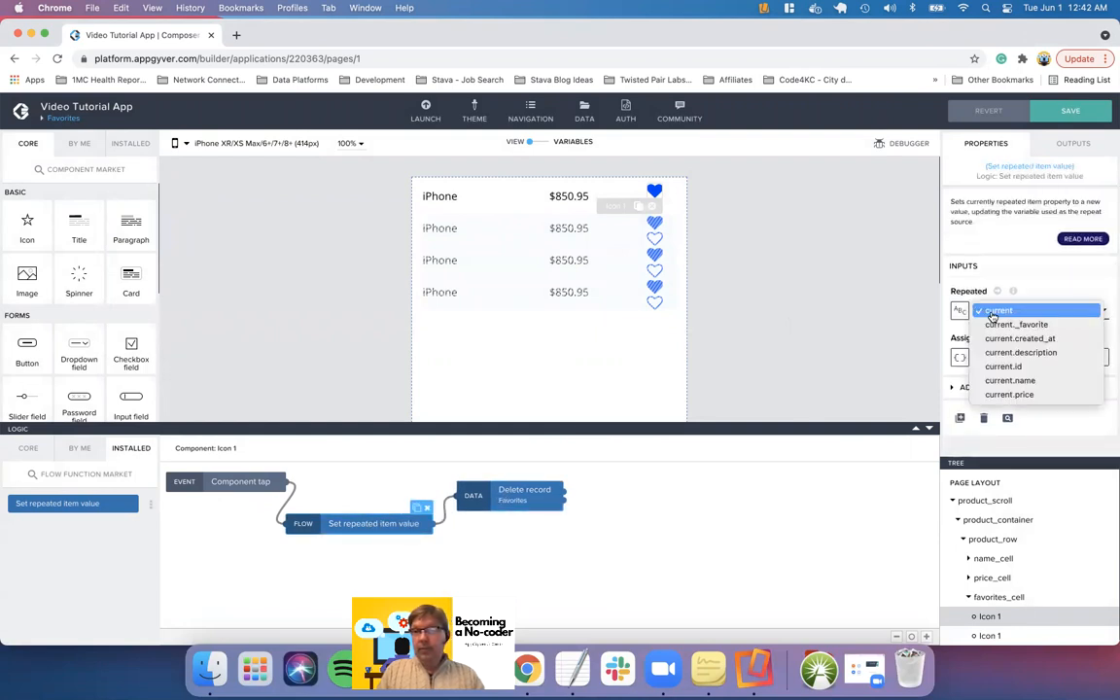
click(1060, 324)
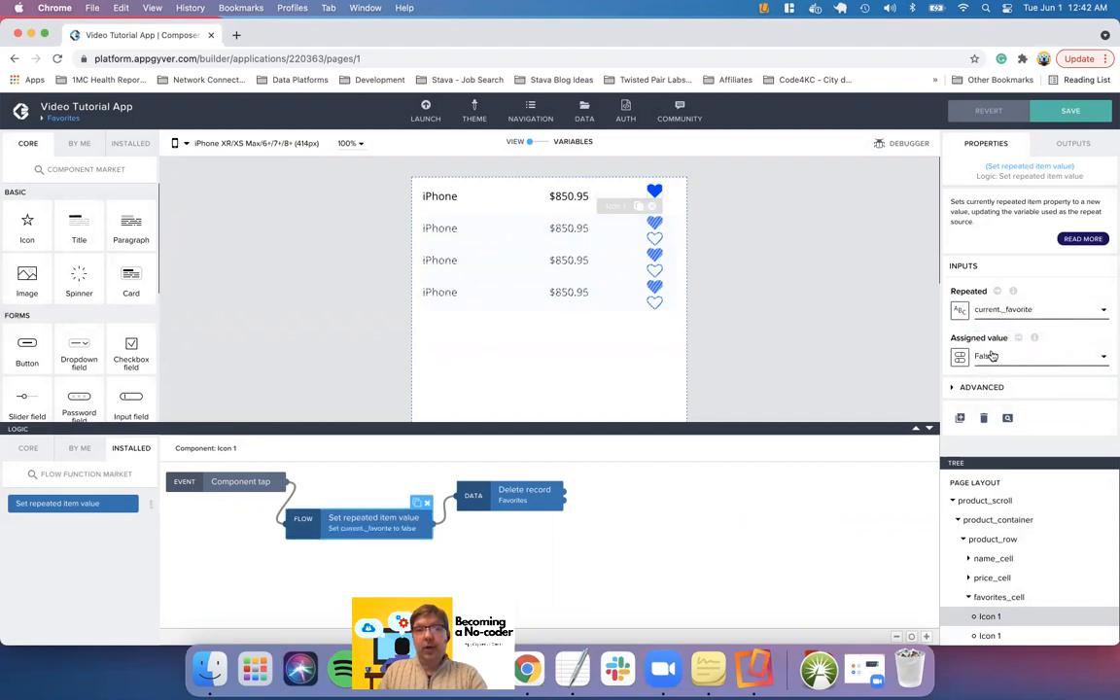
click(1070, 110)
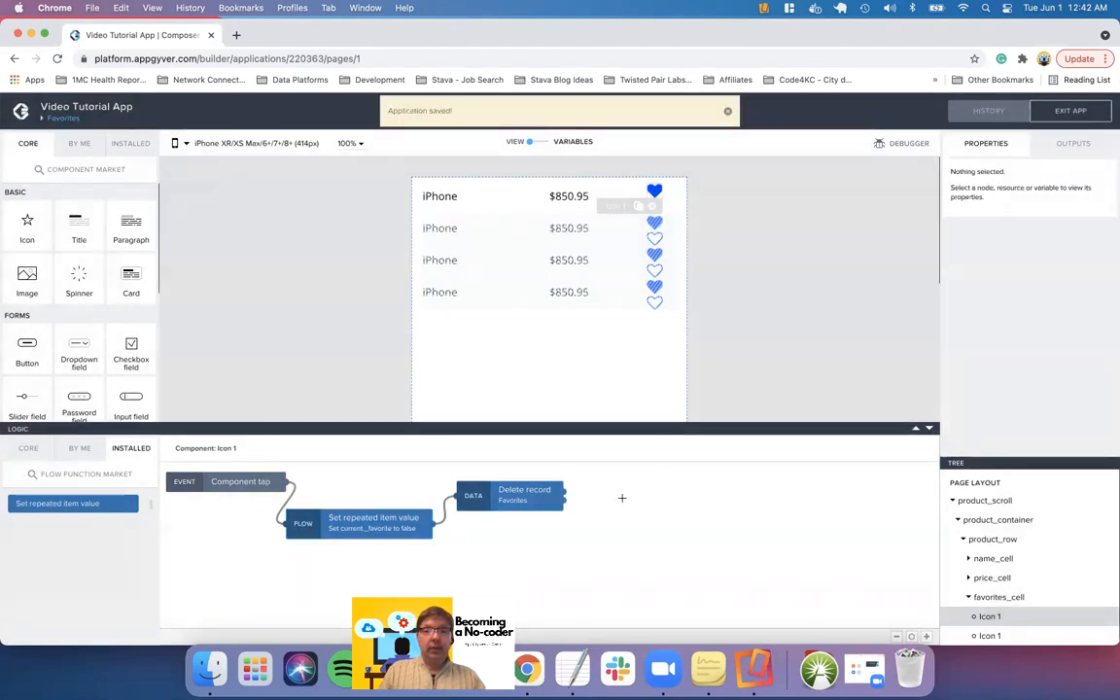
Add a Get record collection function for Favorites and connect it after the Delete record node
click(29, 448)
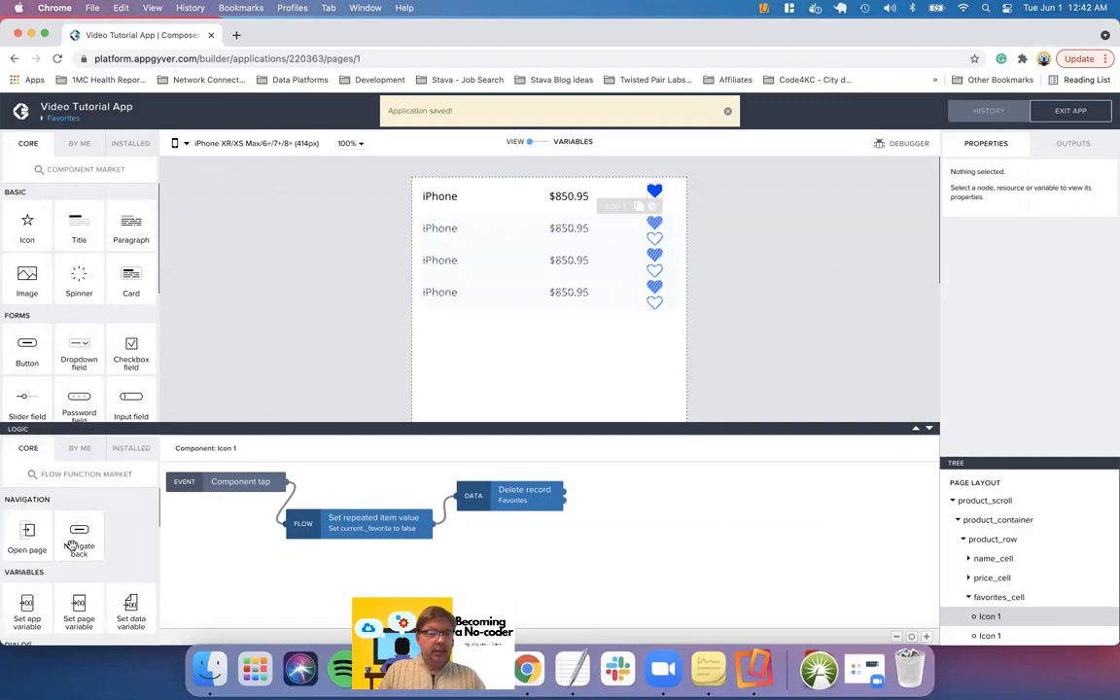
scroll(73, 546, down, 3)
scroll(76, 547, down, 5)
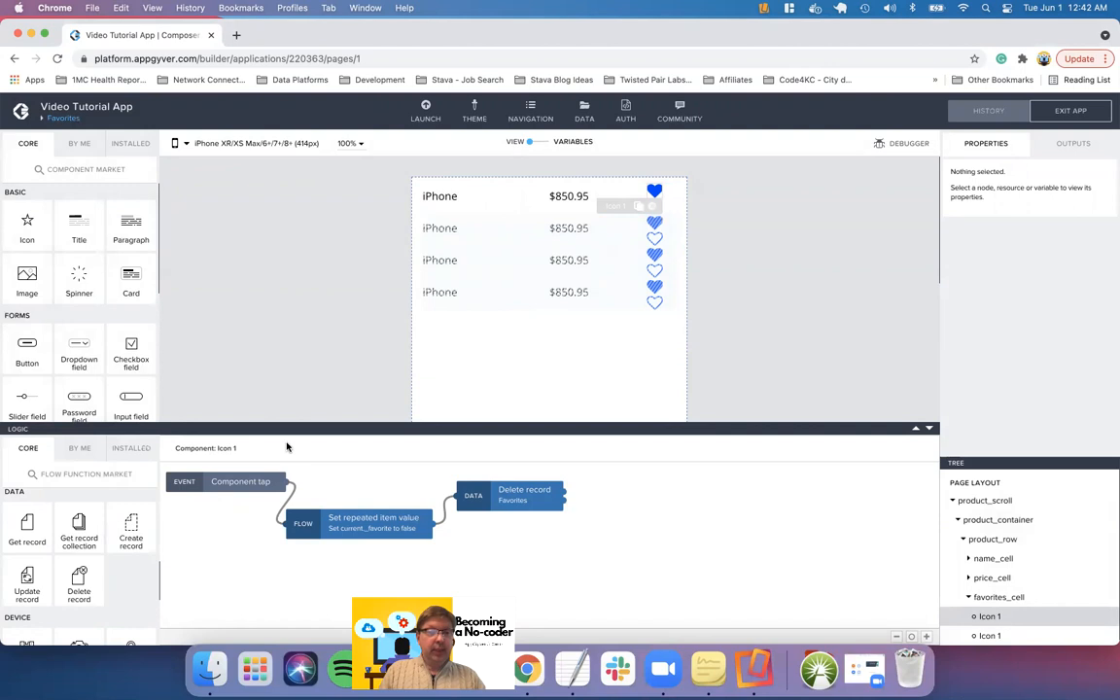
drag(79, 531, 597, 500)
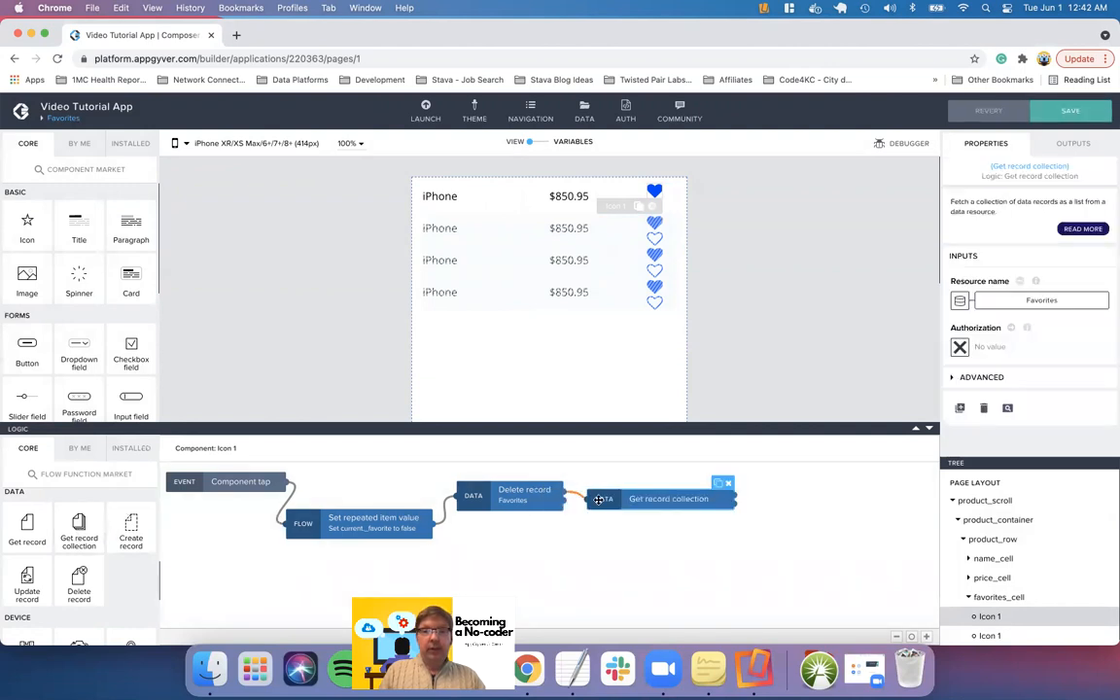
click(603, 499)
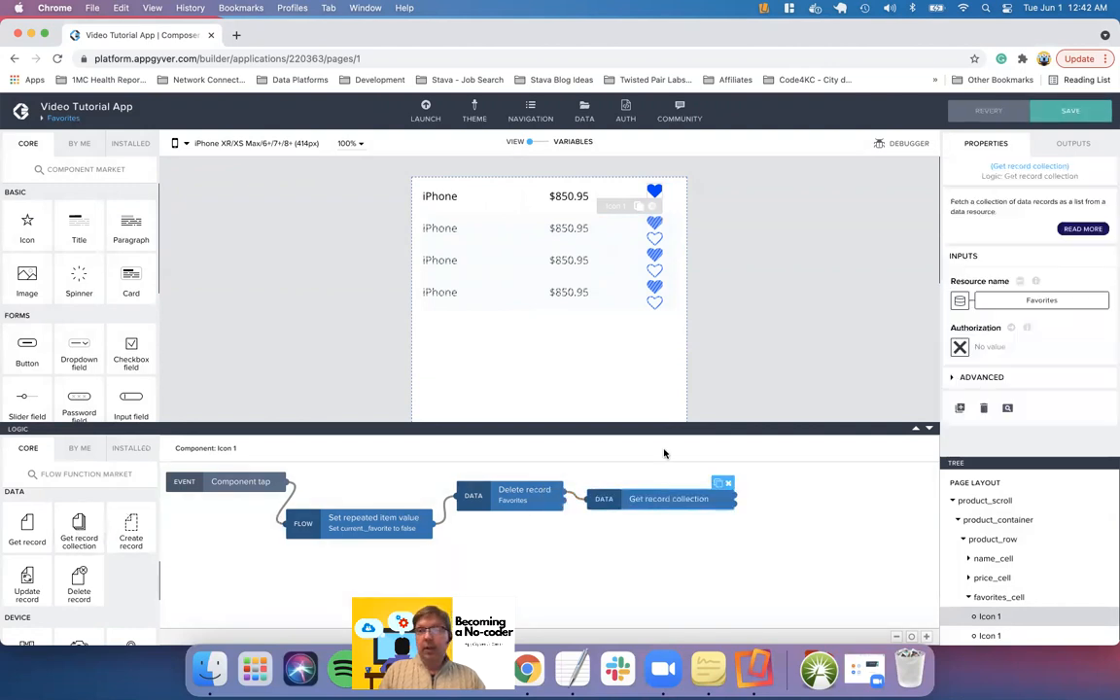
Bind the Get record collection function's Authorization to the authToken app variable, and save the application
click(960, 347)
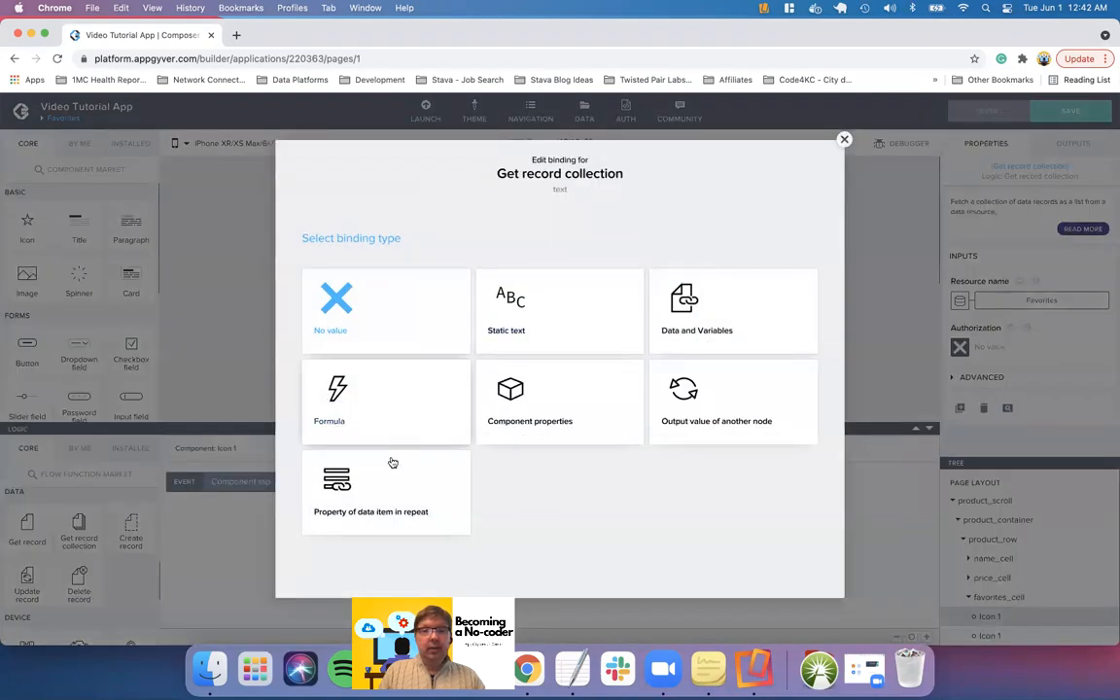
click(686, 309)
click(345, 355)
click(344, 356)
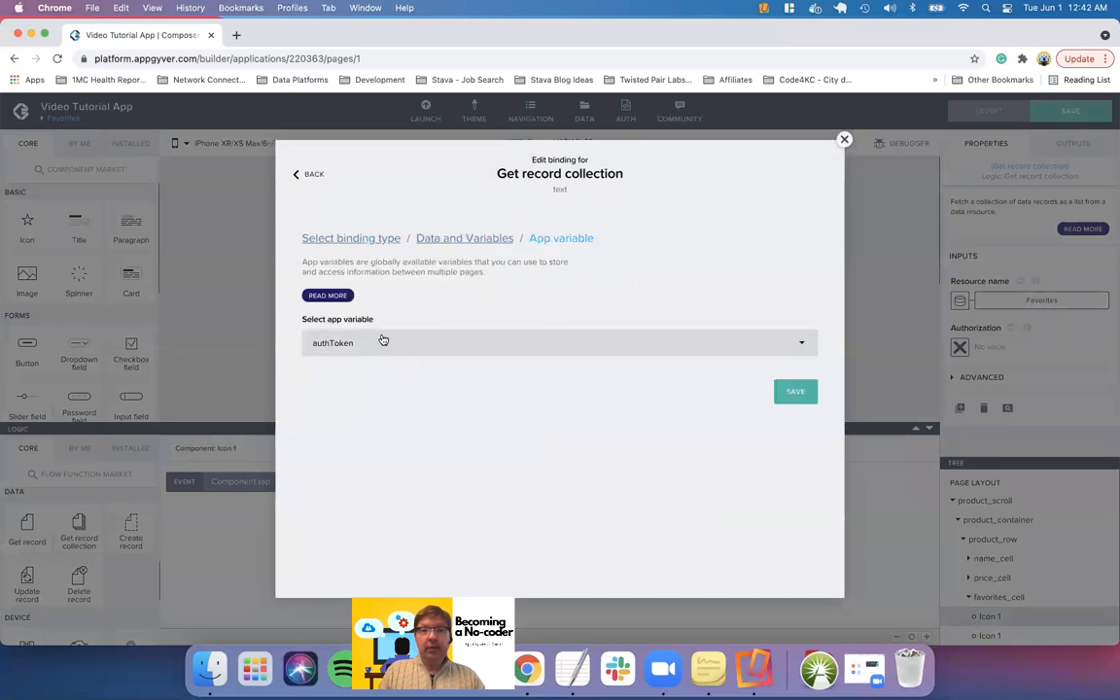
click(786, 392)
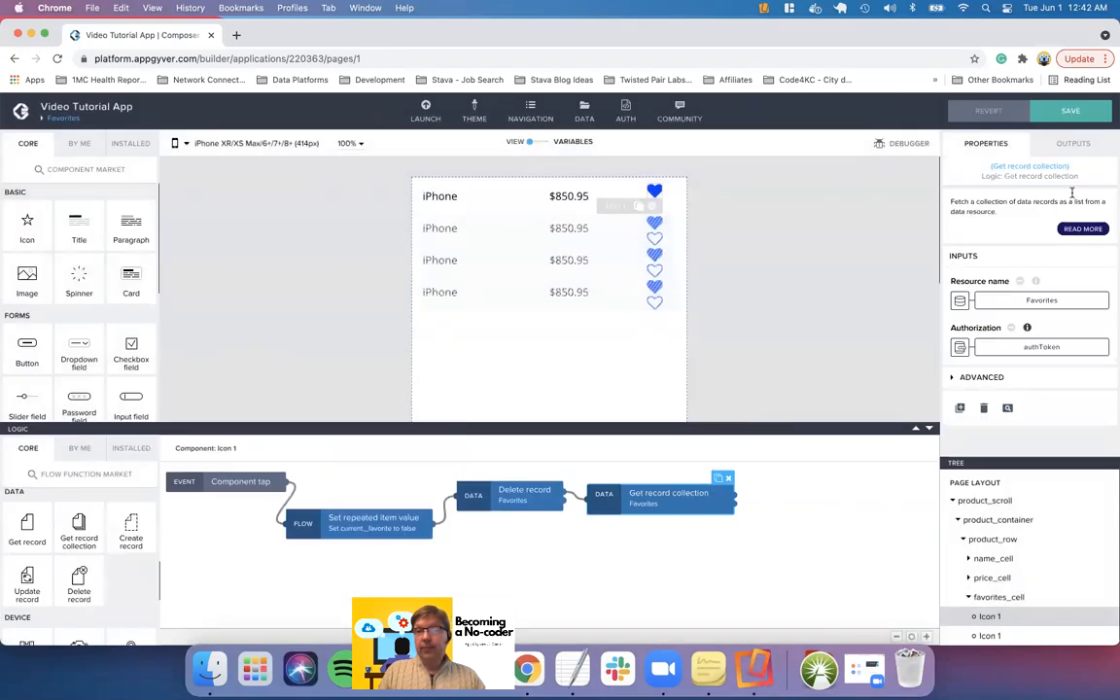
click(1066, 113)
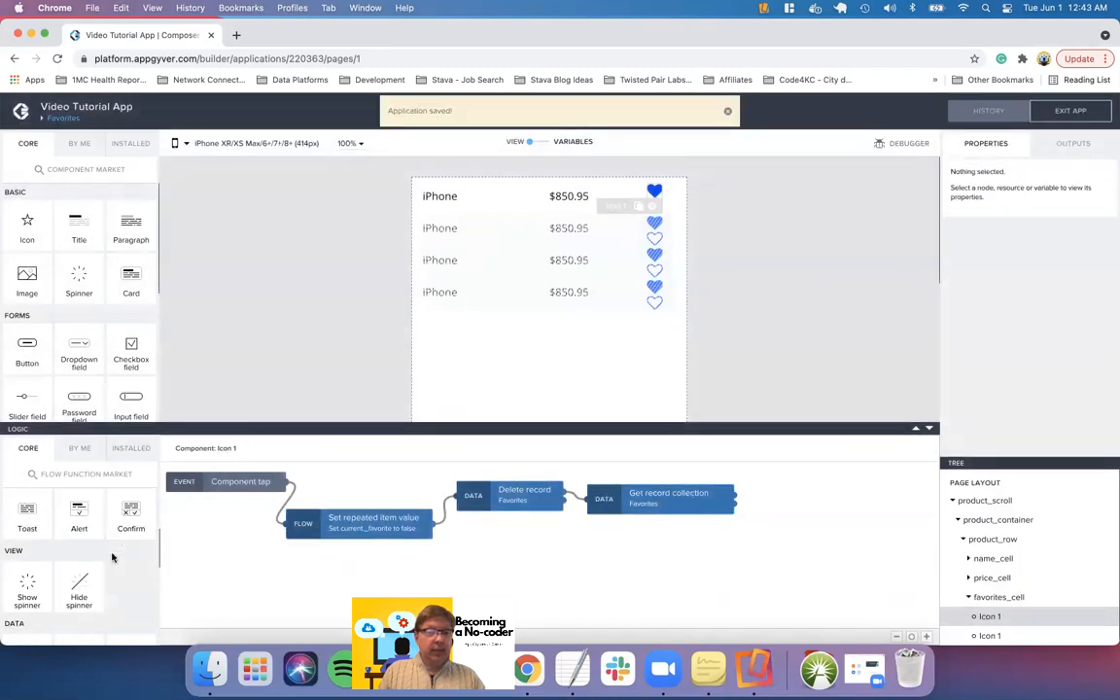
Add a Set data variable function for Favorites and connect it to the output of the Get record collection node
scroll(112, 557, down, 5)
drag(130, 579, 825, 498)
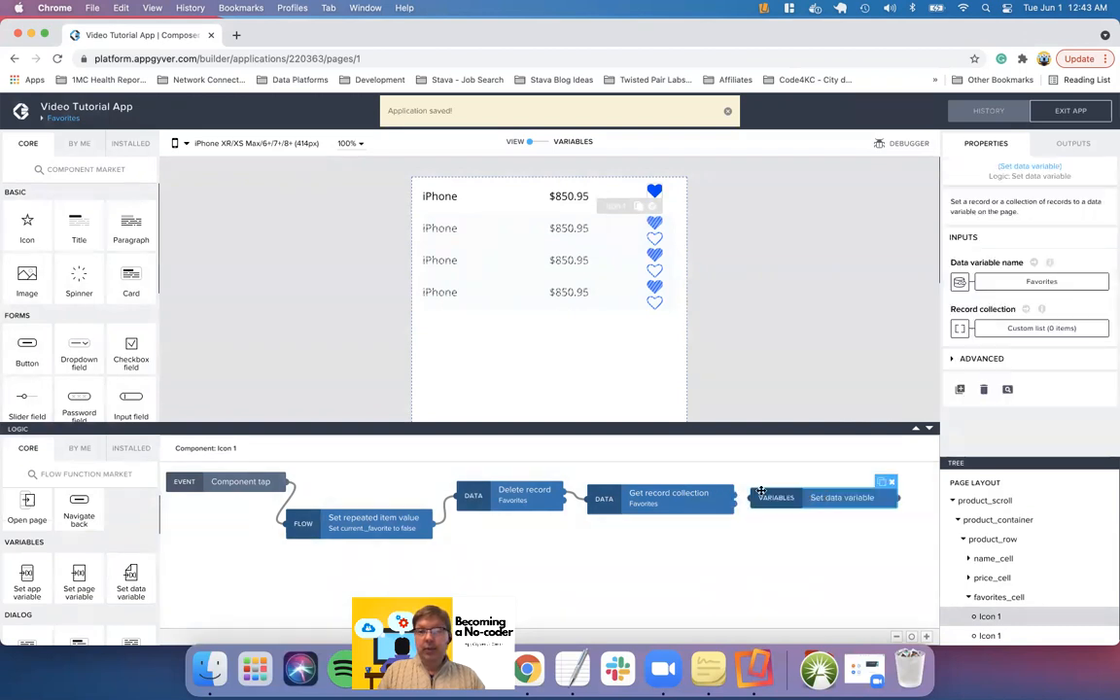
drag(752, 497, 766, 498)
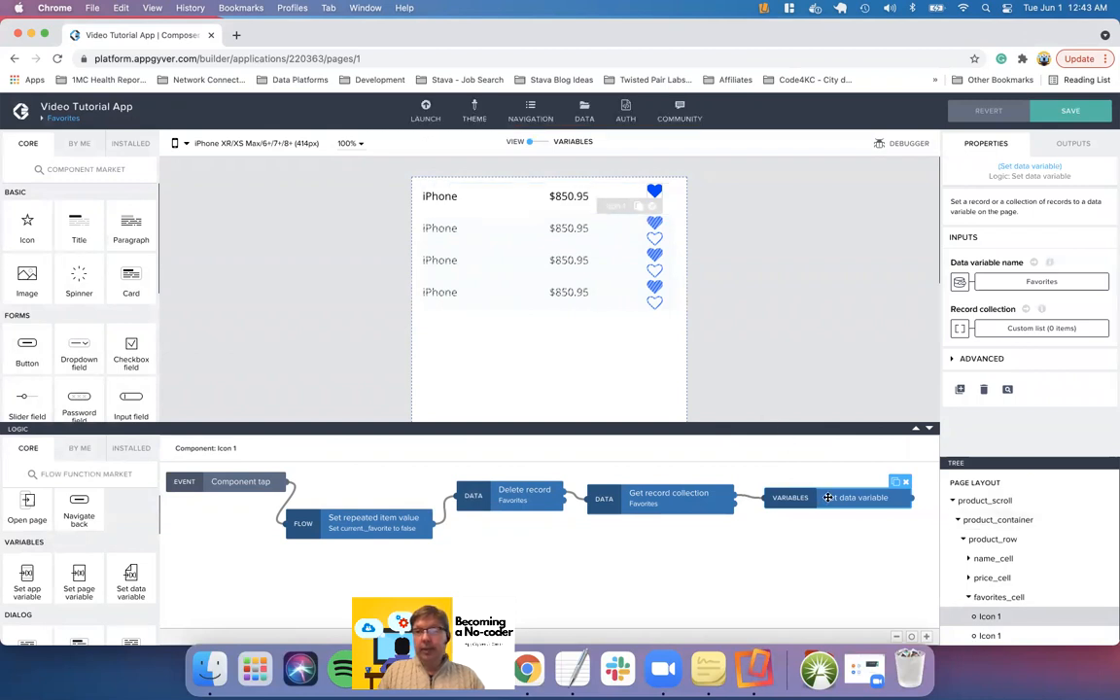
Bind the Set data variable function's record collection to the Get record collection node's Collection of records output, and save the application
click(960, 328)
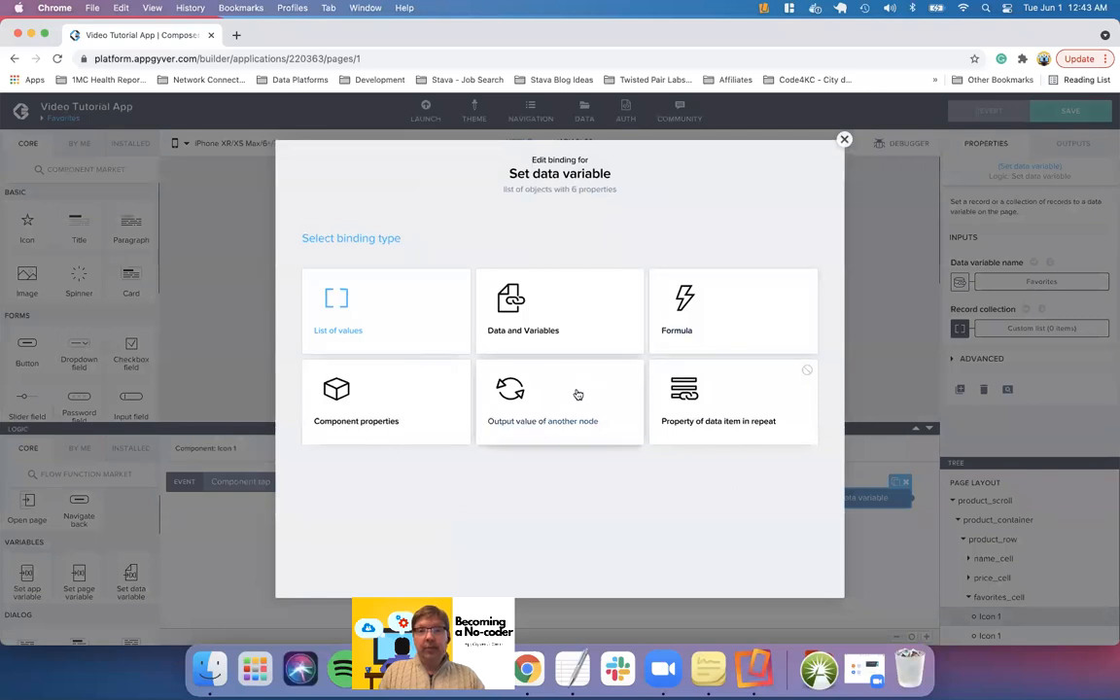
click(578, 394)
click(478, 388)
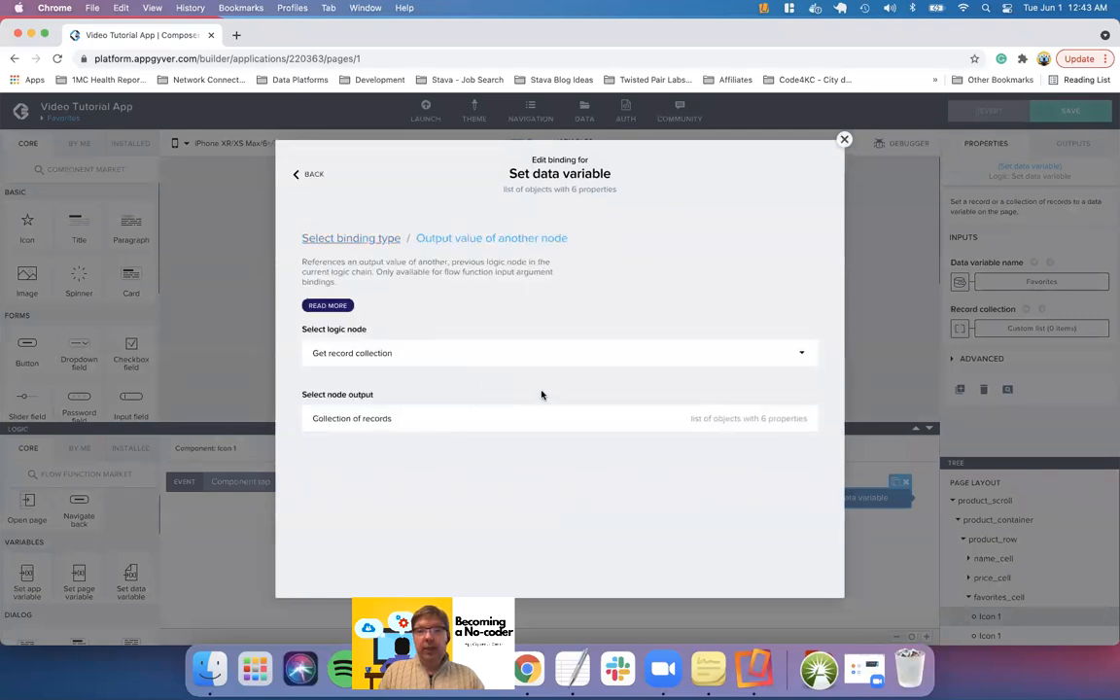
click(472, 418)
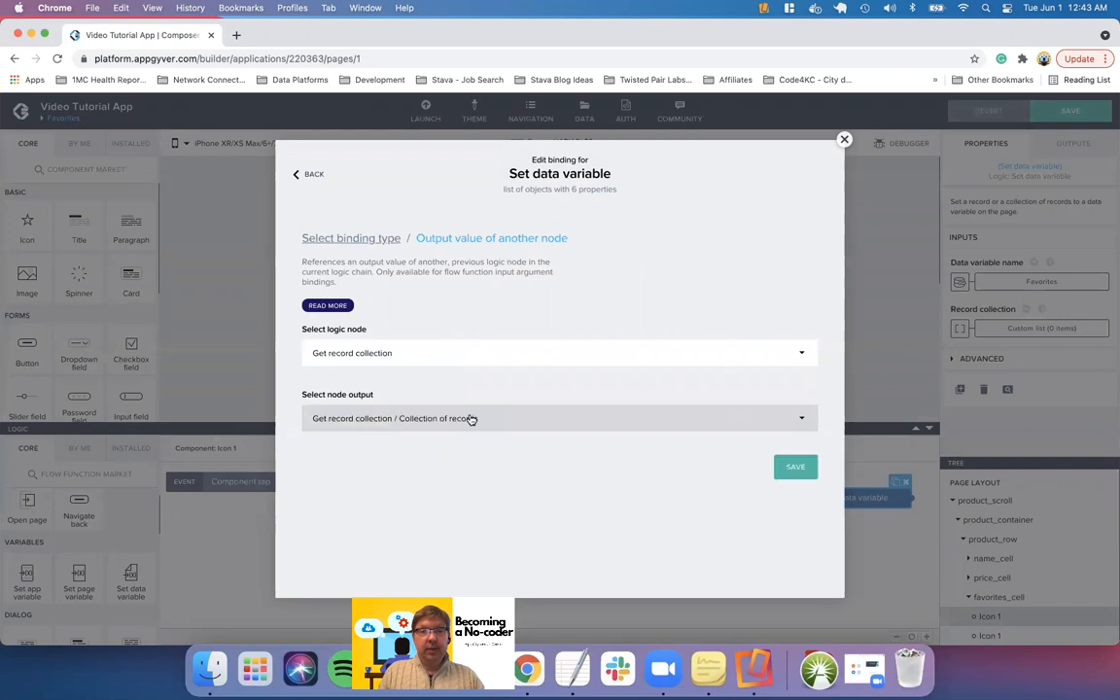
click(792, 466)
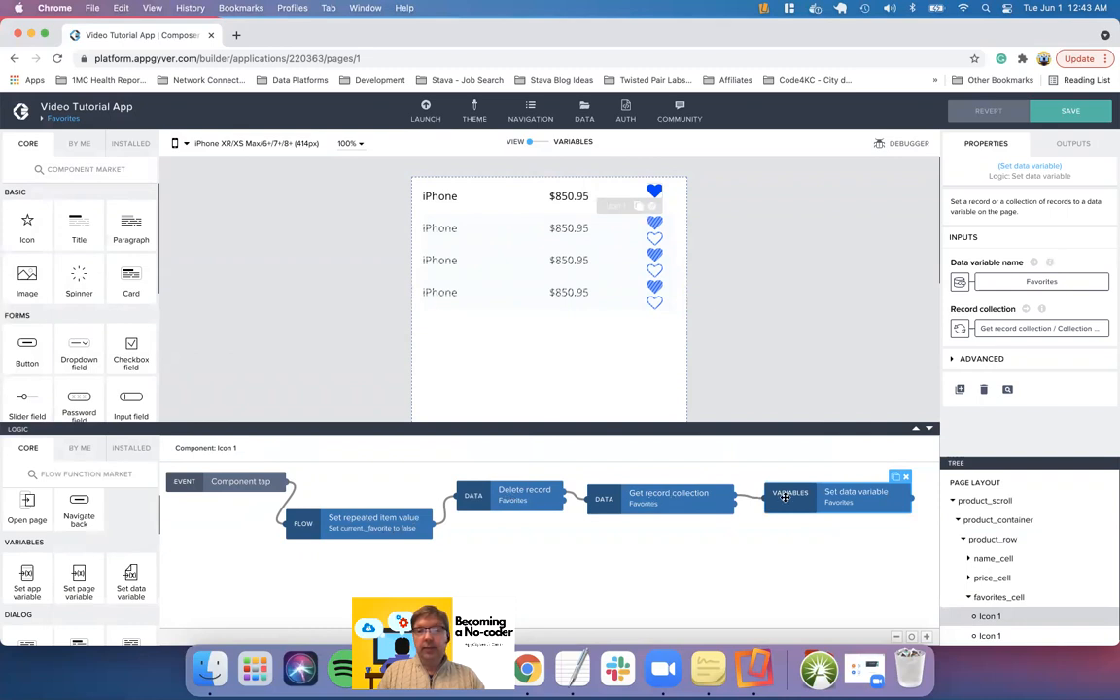
click(1069, 113)
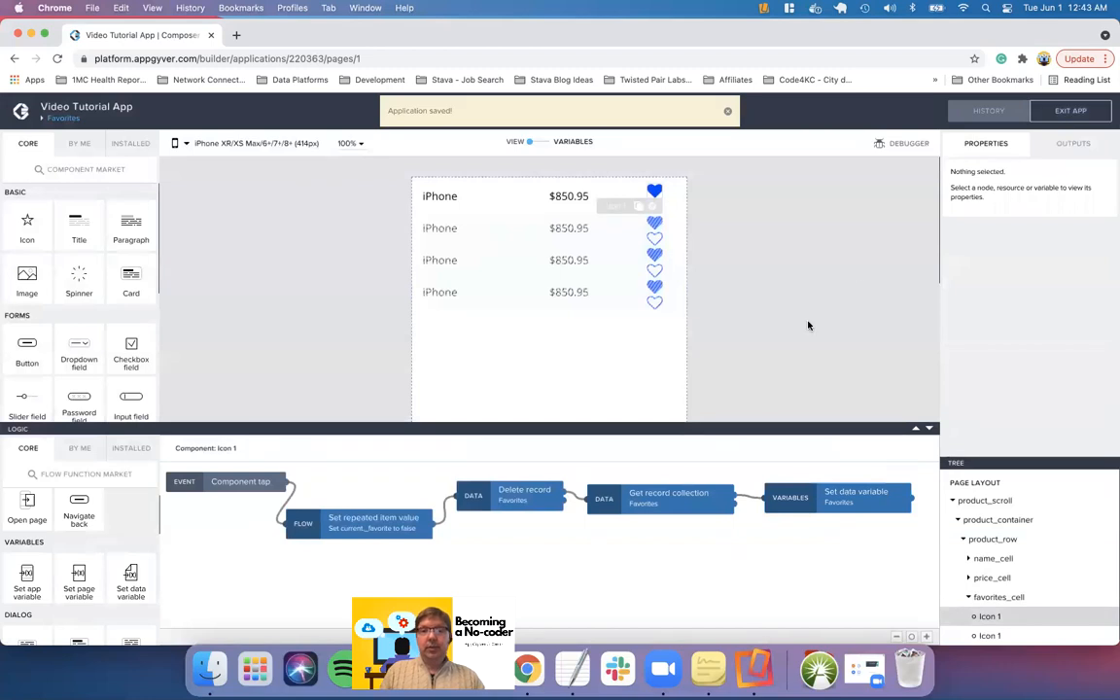
Check the hearts in the phone preview, refresh the favorite table in Xano, and return to the AppGyver logic
key(ctrl+Right)
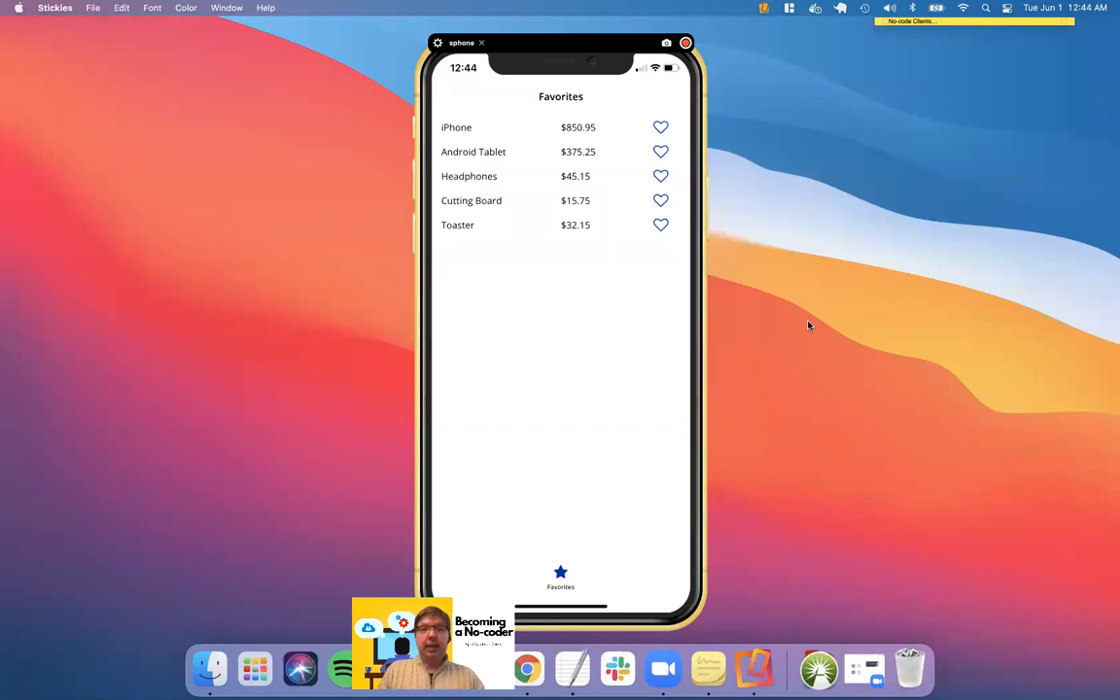
key(ctrl+Left)
key(ctrl+Left)
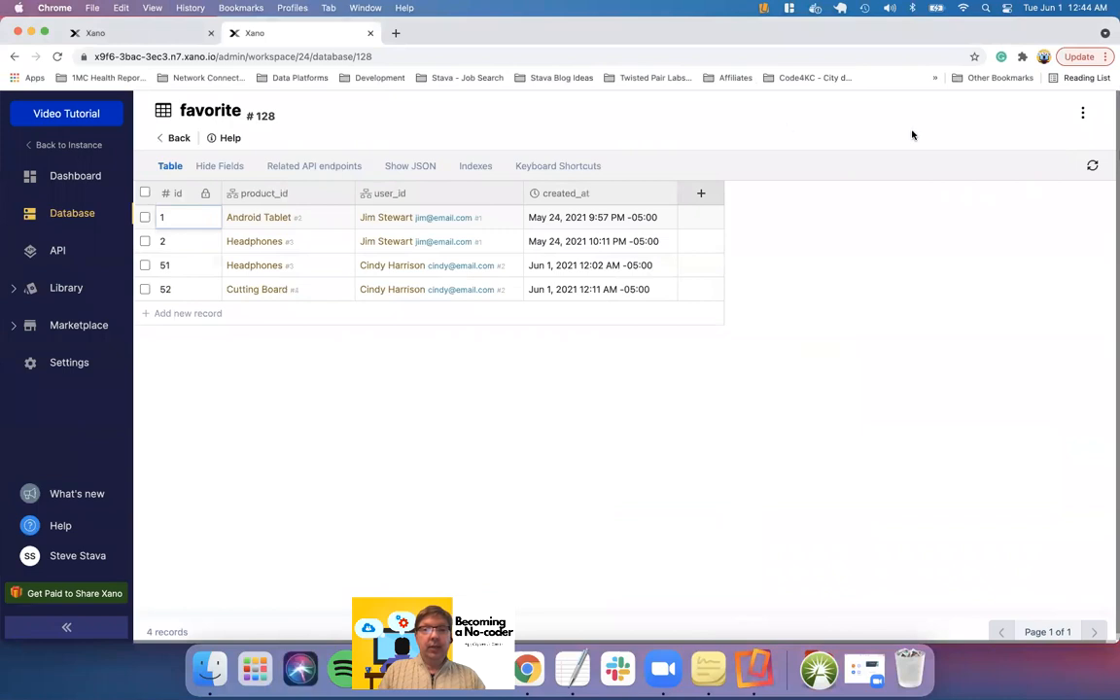
click(1092, 168)
key(ctrl+Right)
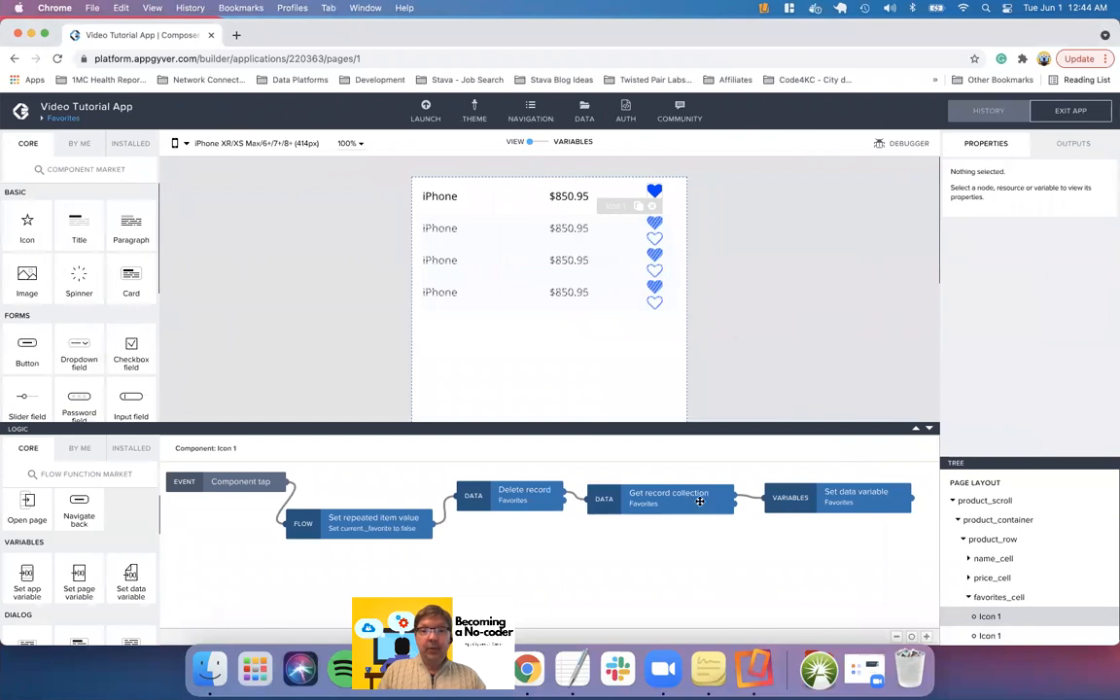
Open the outline heart icon's logic and detach its Create record node from the Component tap event, leaving space between them
click(729, 272)
click(656, 206)
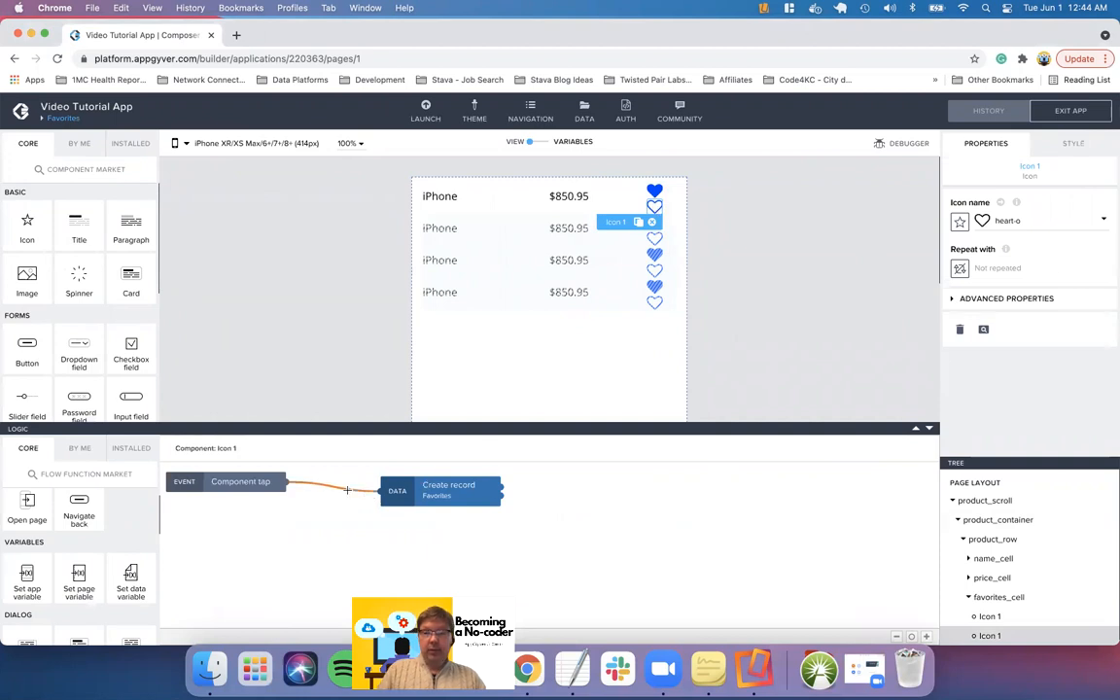
drag(408, 493, 455, 495)
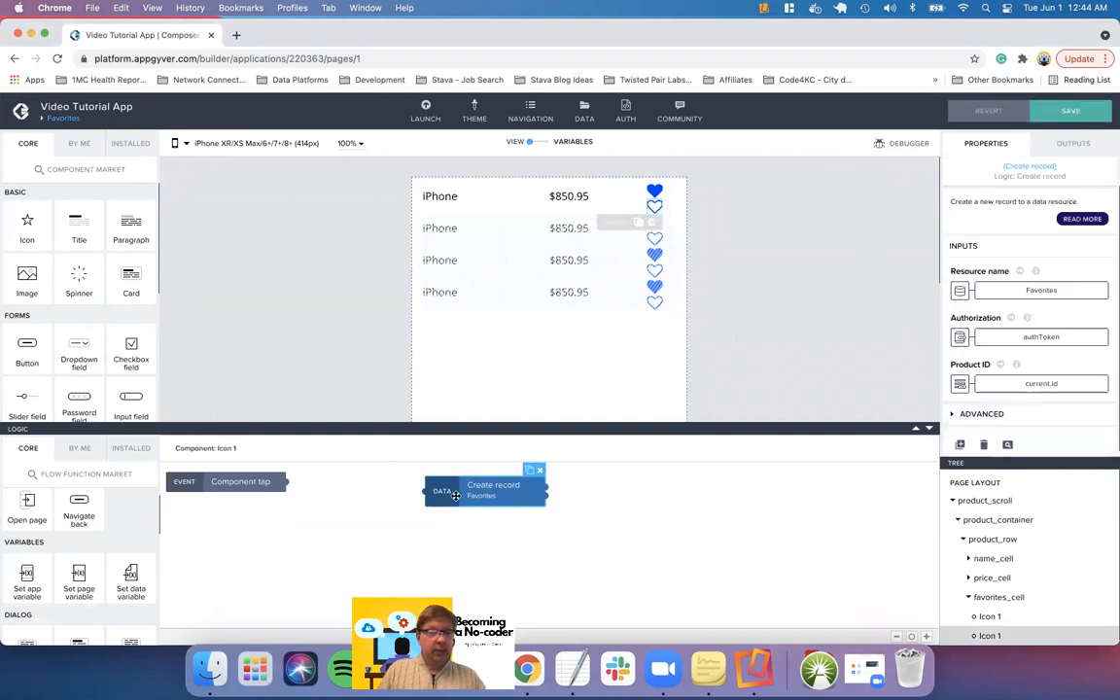
Add a Get record collection function and a Set data variable function for Favorites after the outline heart's Create record node
scroll(93, 588, down, 3)
scroll(97, 596, up, 3)
scroll(98, 596, down, 5)
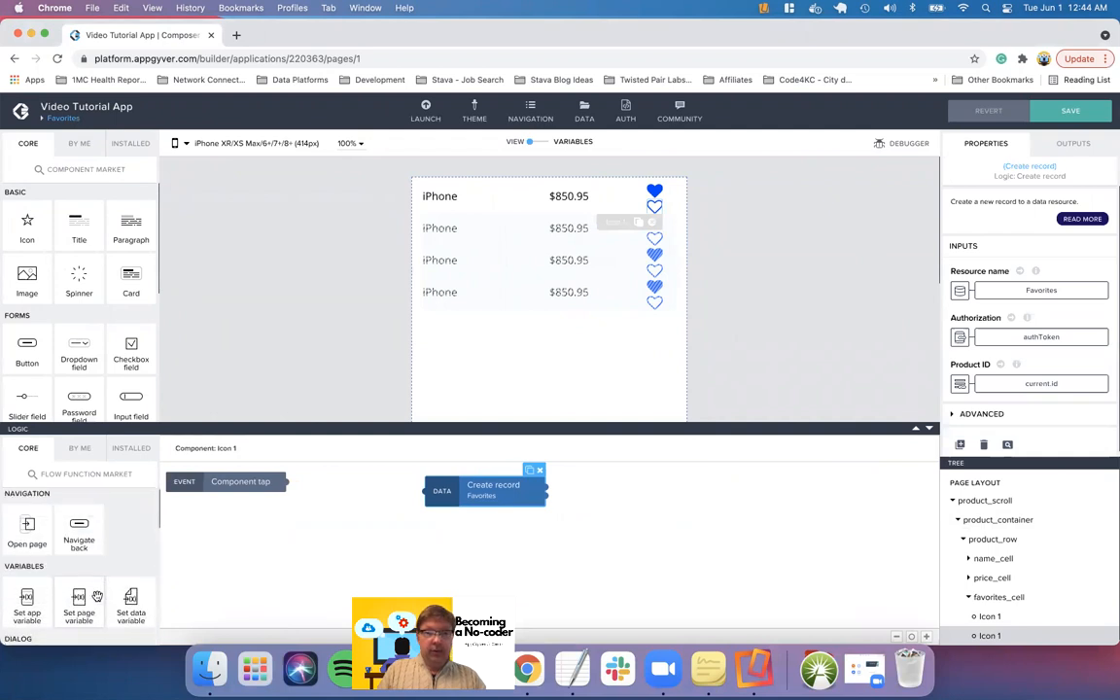
scroll(97, 596, down, 3)
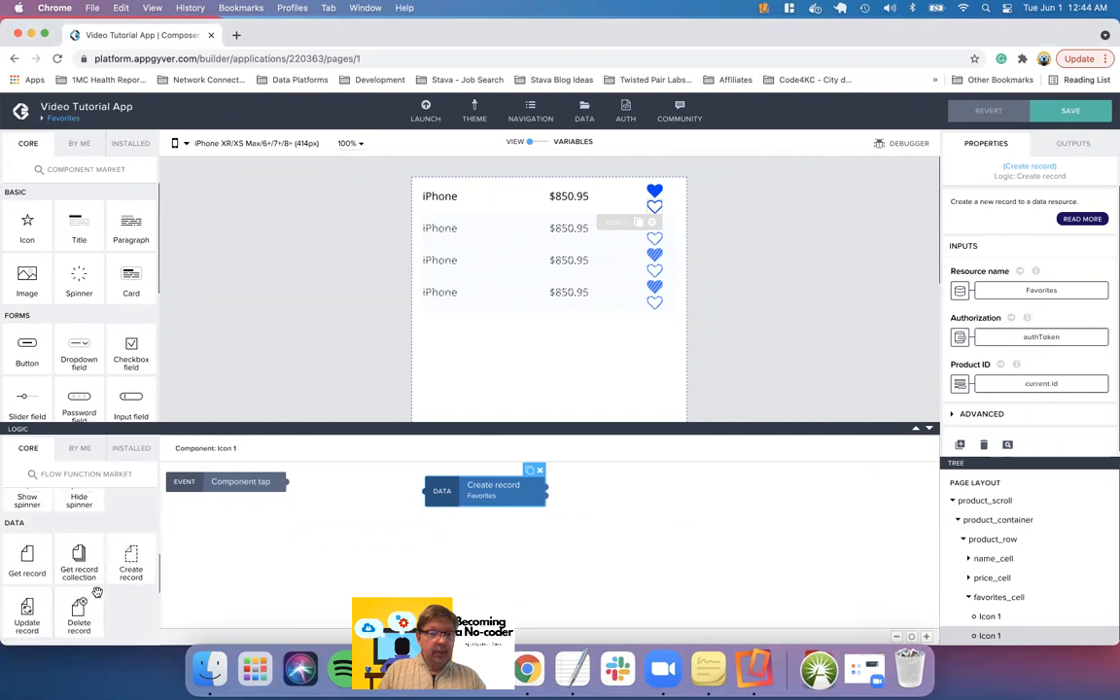
drag(86, 565, 585, 528)
drag(646, 496, 648, 498)
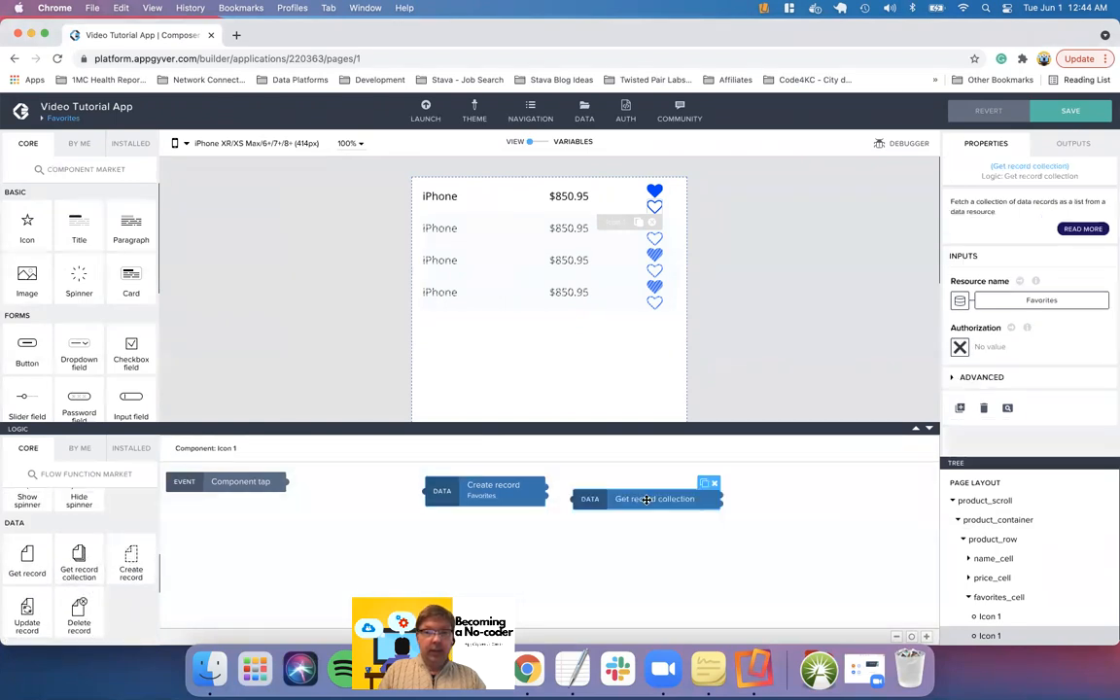
scroll(70, 583, down, 5)
scroll(70, 583, up, 2)
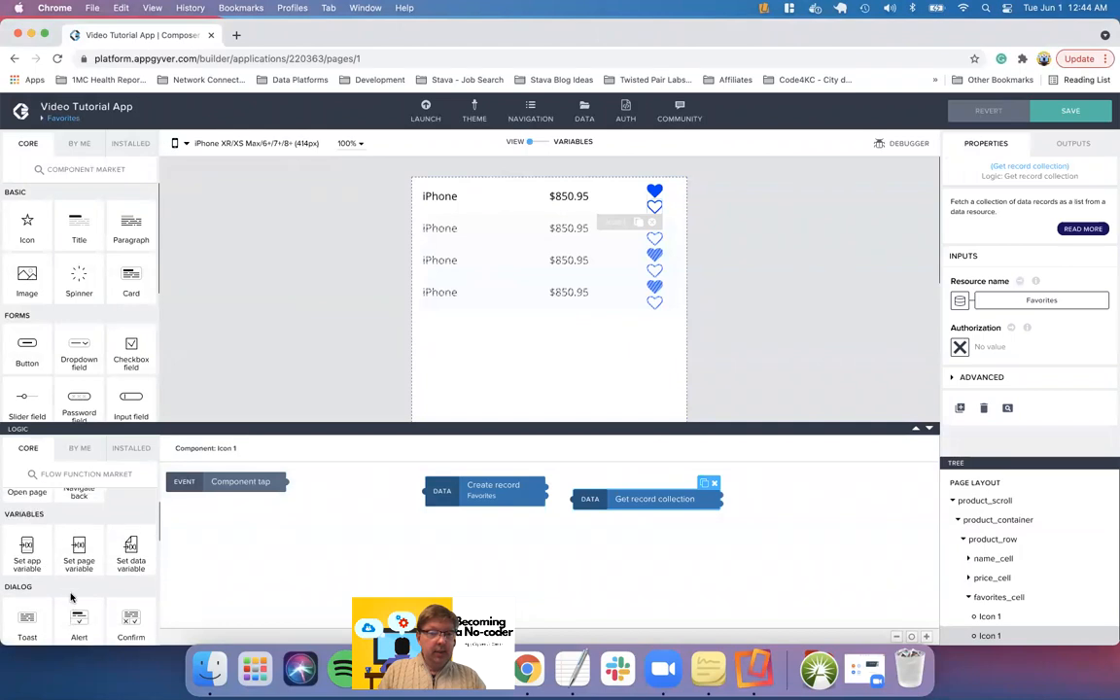
click(805, 495)
drag(135, 582, 768, 498)
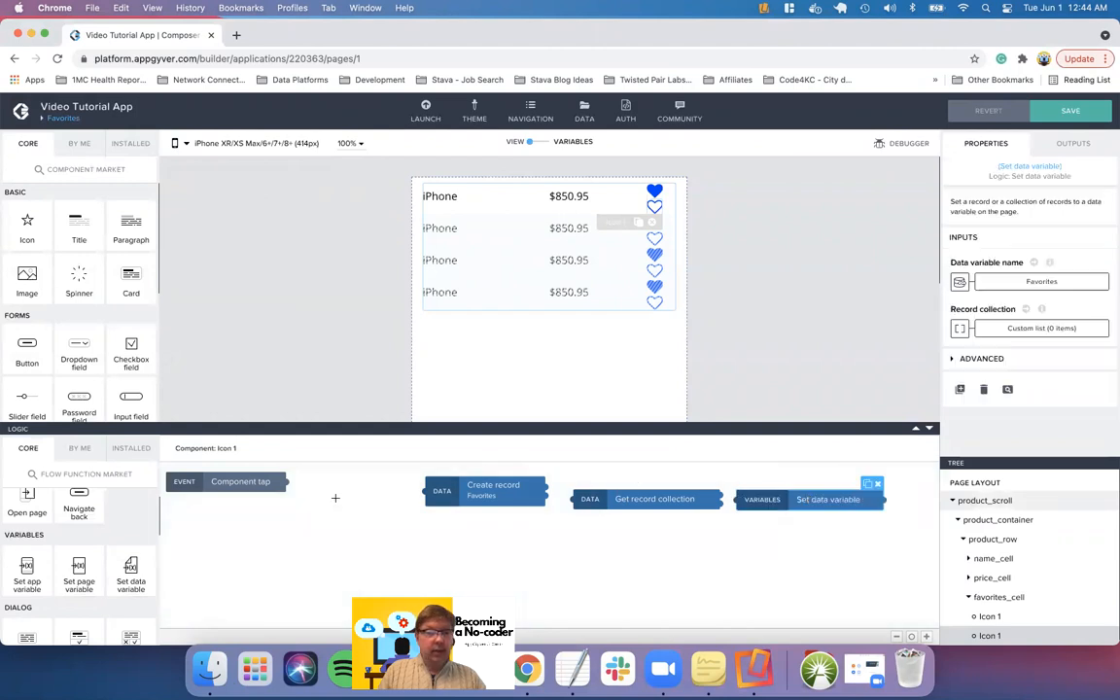
Add a Set repeated item value function and chain Component tap through it to Create record, Get record collection and Set data variable
click(132, 448)
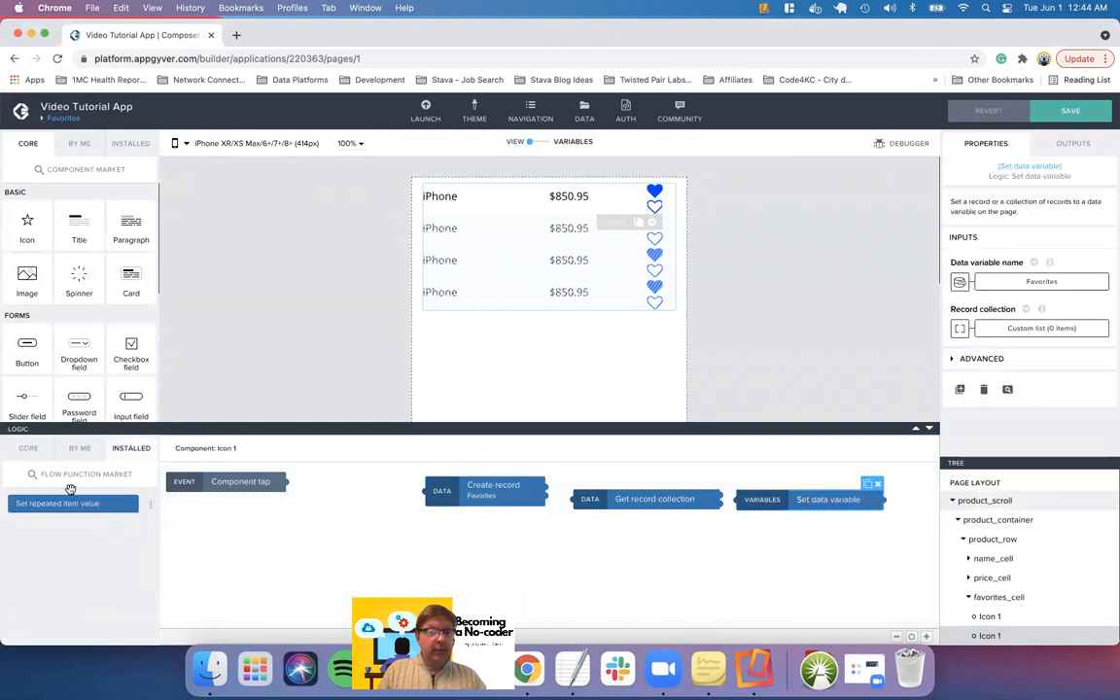
drag(87, 503, 361, 532)
drag(287, 481, 262, 532)
drag(418, 532, 425, 491)
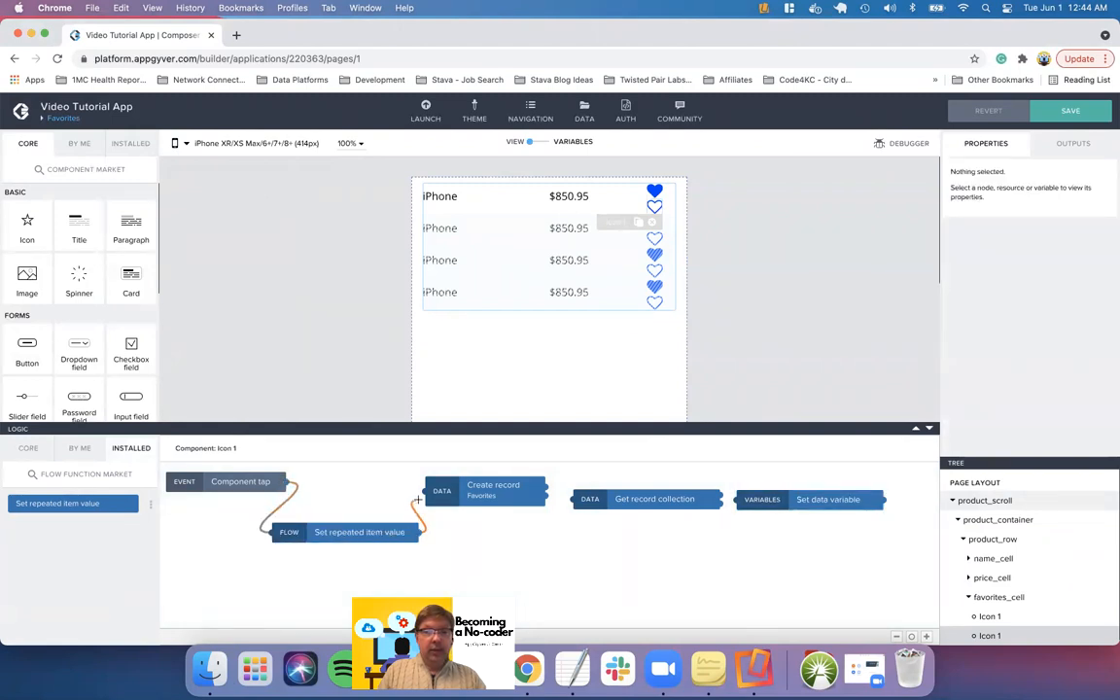
drag(547, 488, 589, 506)
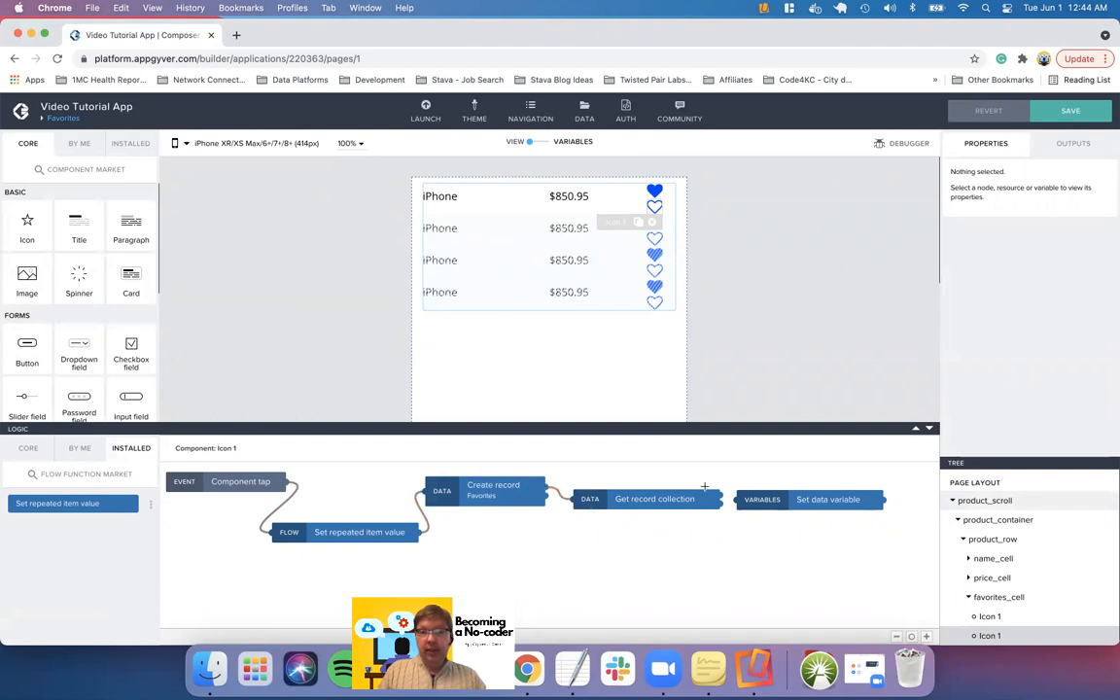
drag(721, 499, 757, 500)
Configure the outline heart's Set repeated item value function to set current._favorite to True
click(369, 533)
click(992, 311)
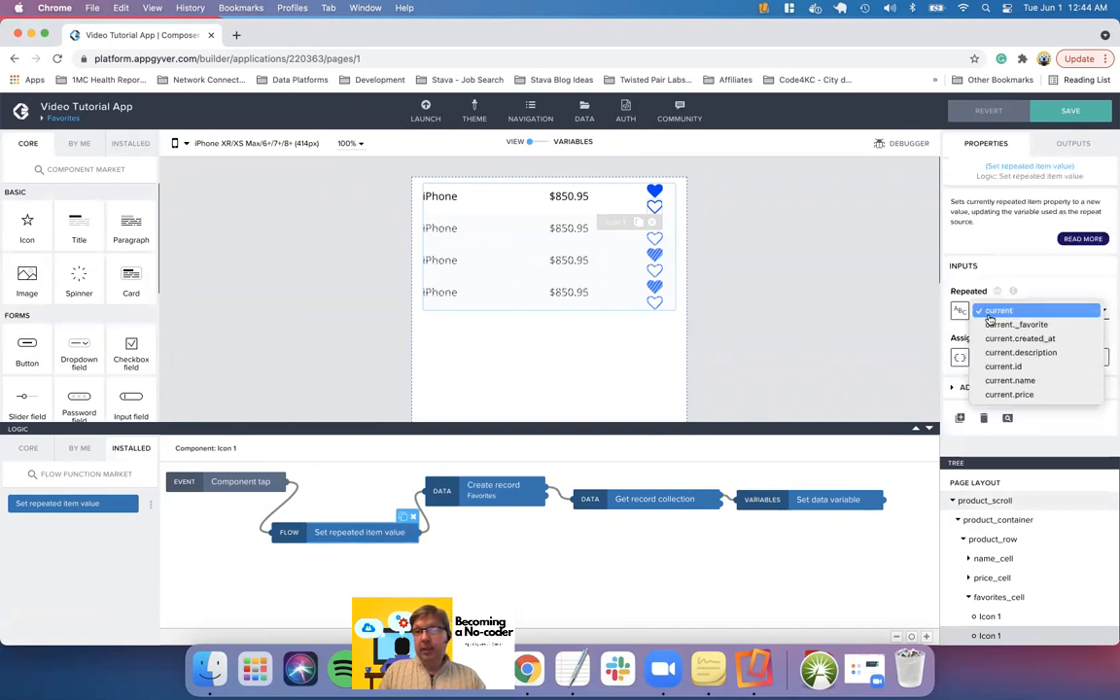
click(999, 326)
click(999, 354)
click(998, 341)
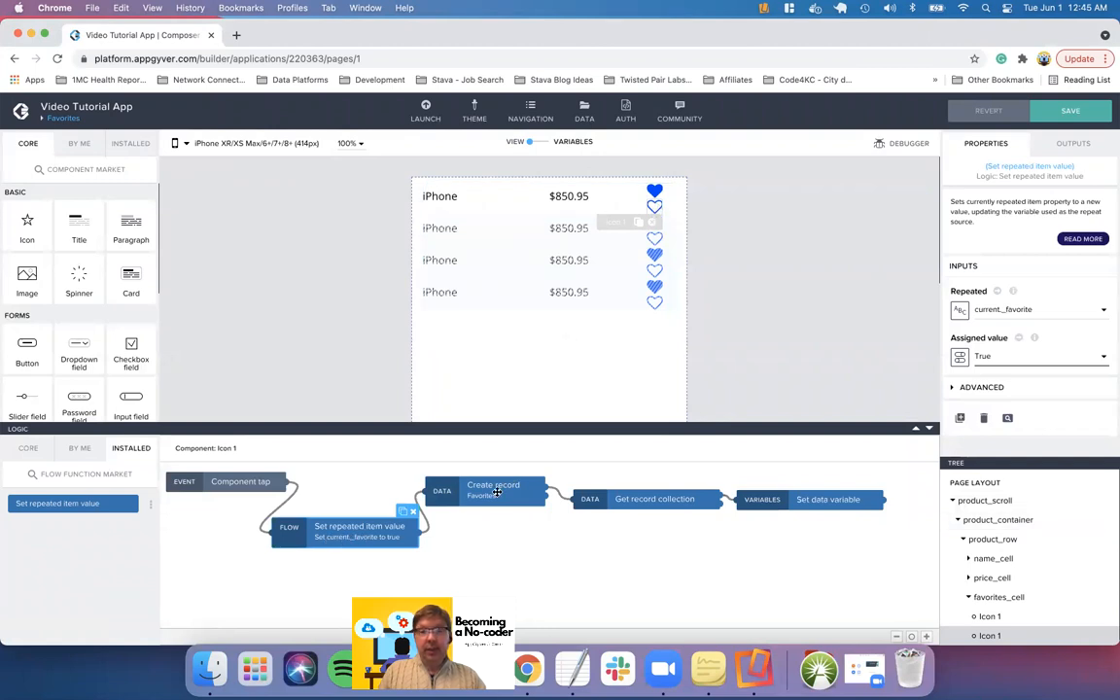
Bind the Authorization of the outline heart's Get record collection function to the authToken app variable
click(646, 499)
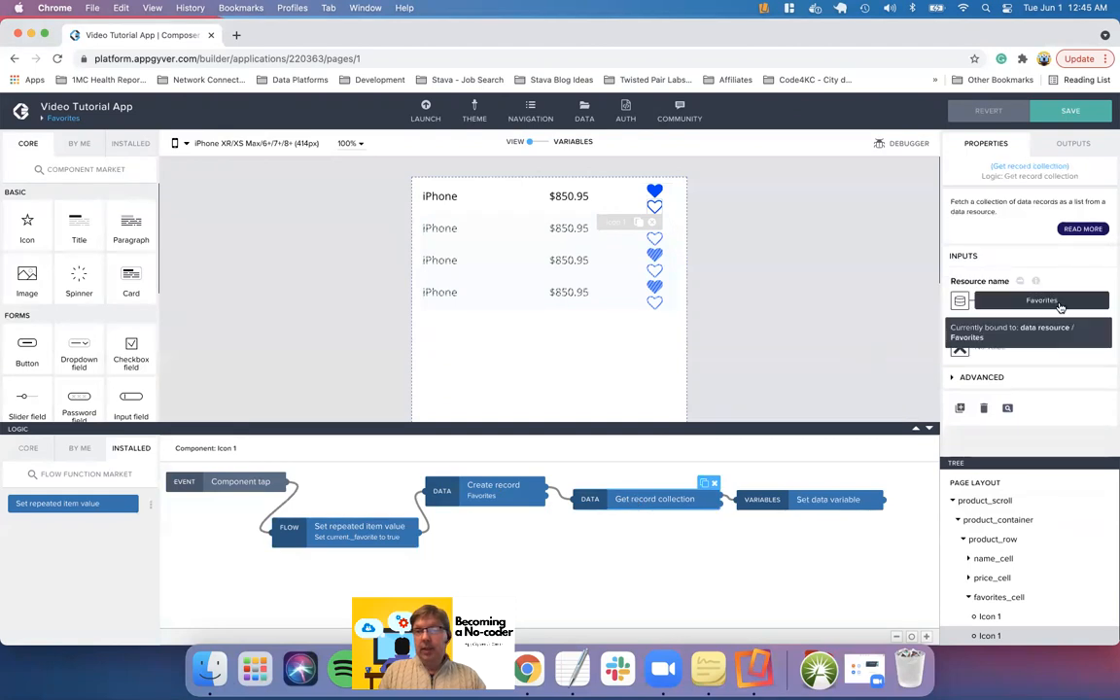
click(961, 347)
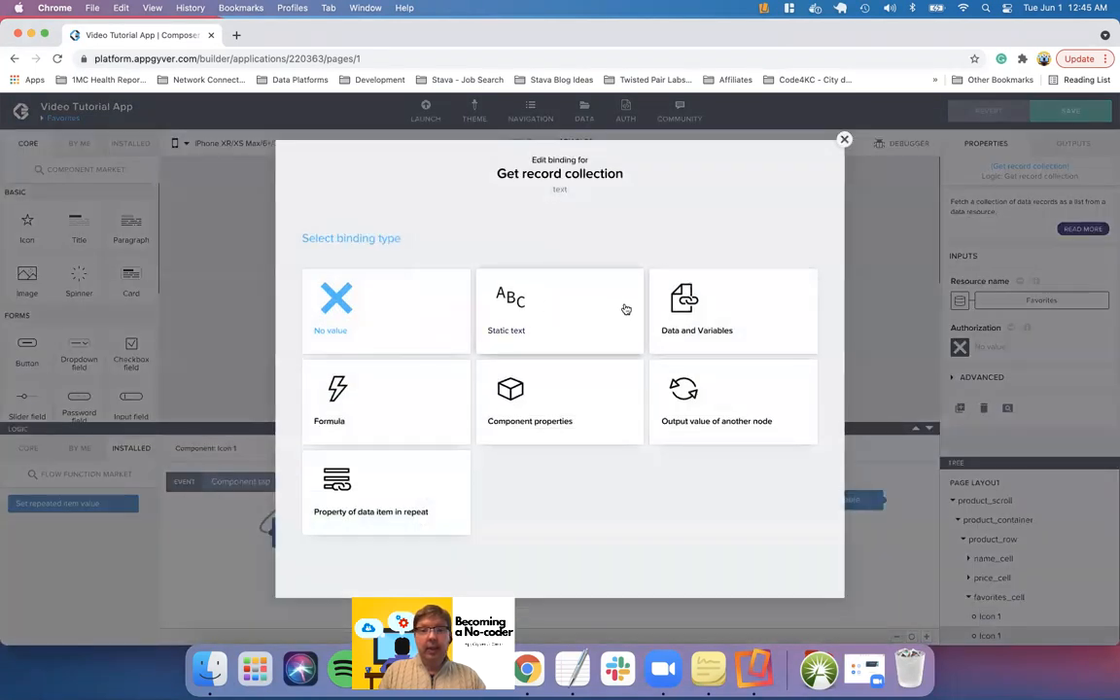
click(680, 306)
click(332, 323)
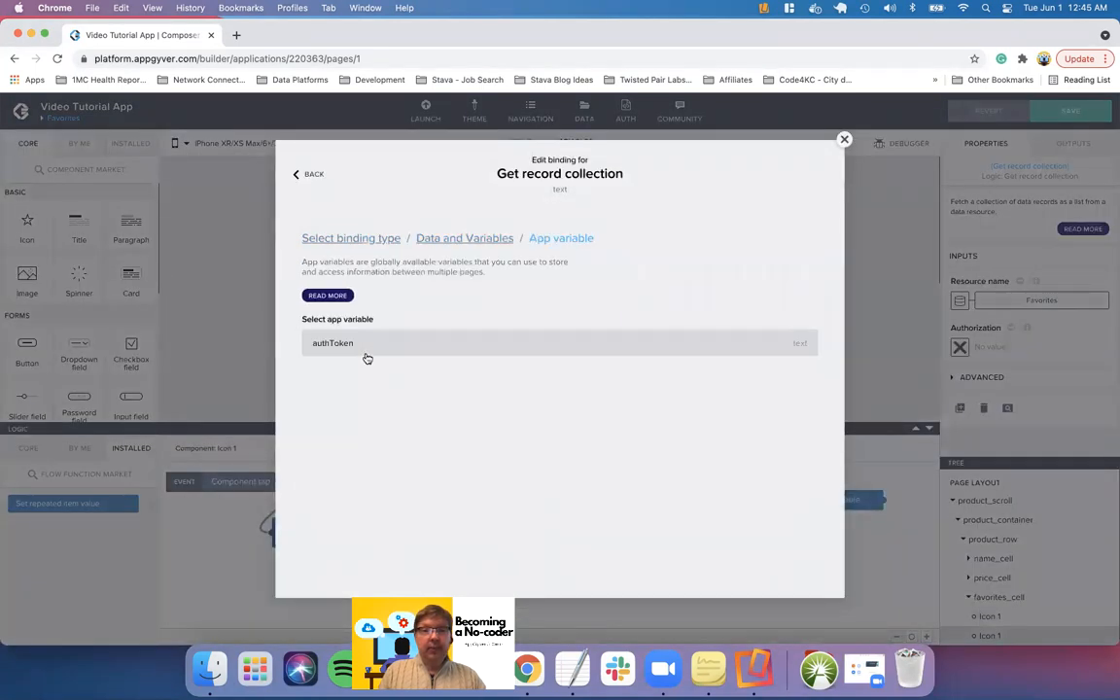
click(369, 342)
click(796, 390)
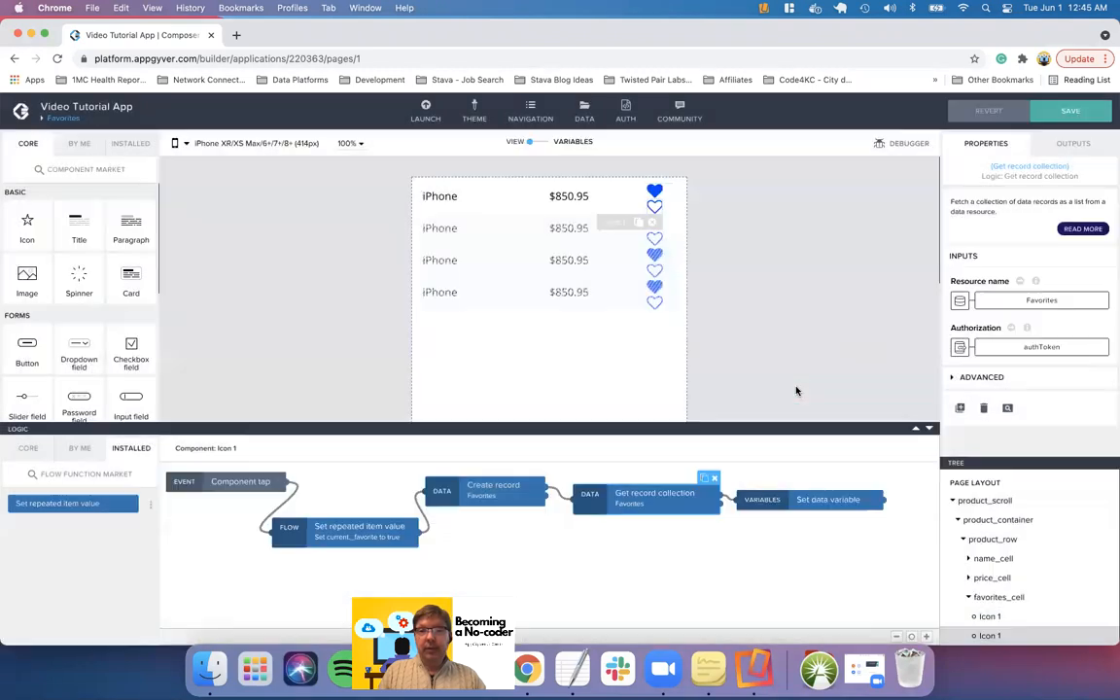
Bind the outline heart's Set data variable record collection to the Get record collection node's Collection of records output, and save the application
click(827, 499)
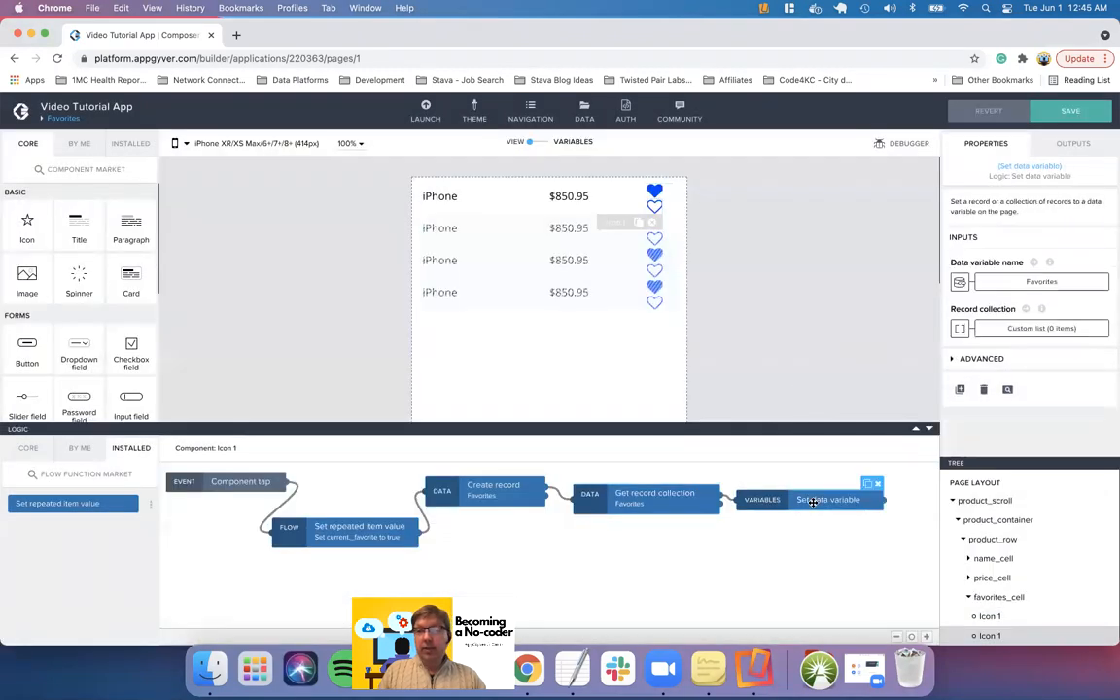
click(960, 328)
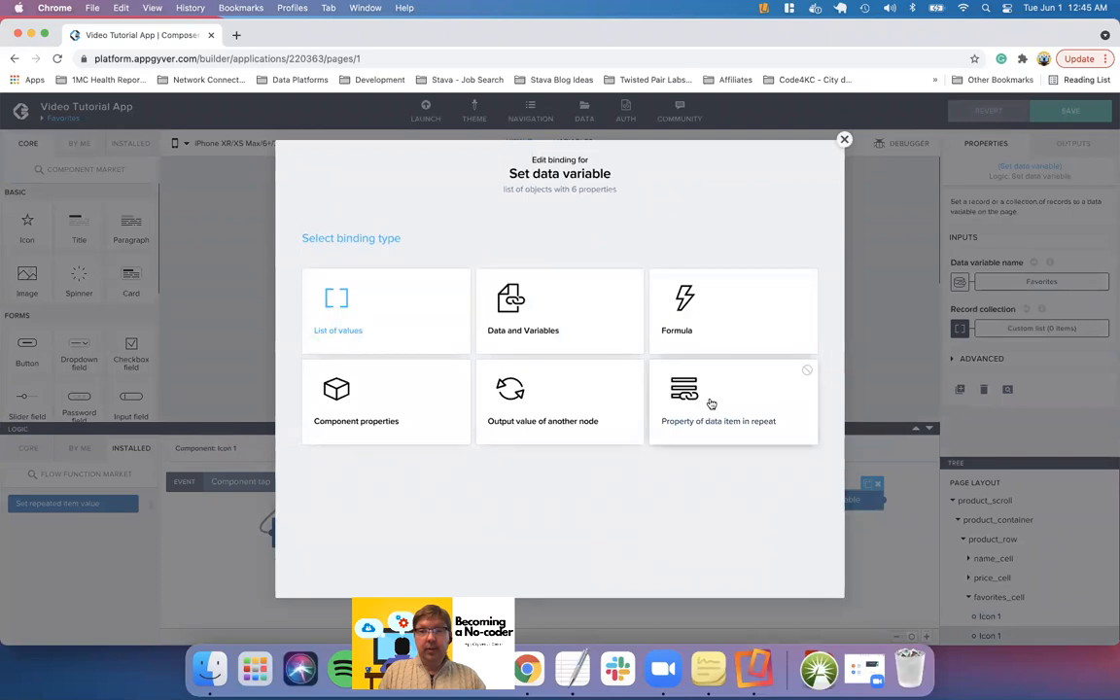
click(568, 413)
click(522, 382)
click(637, 423)
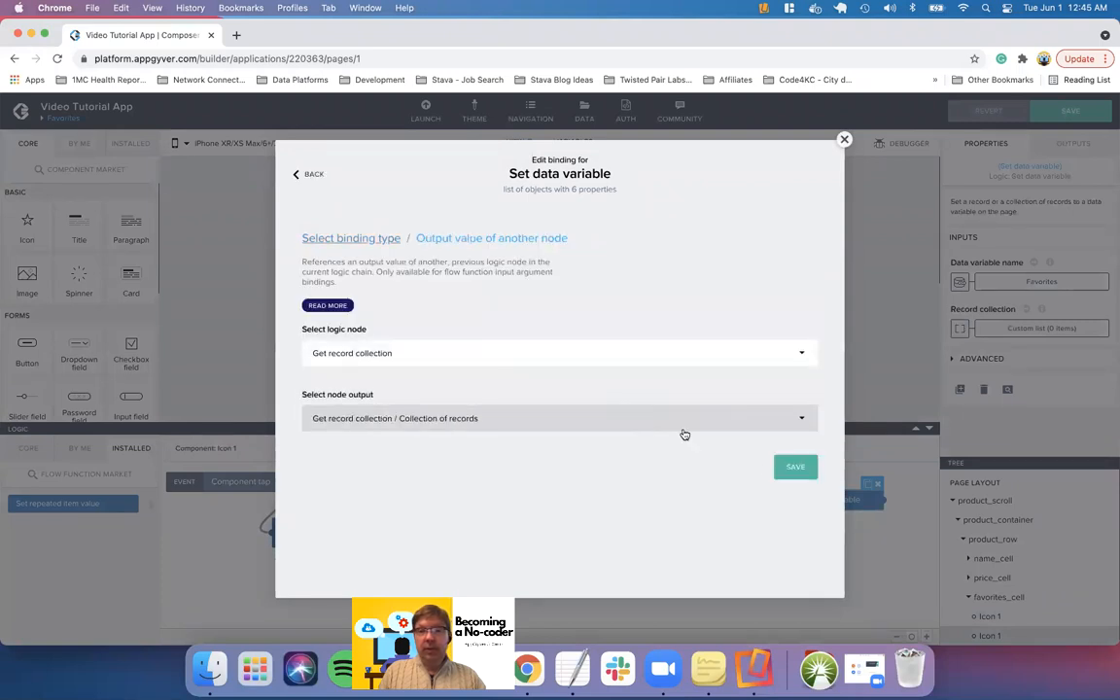
click(795, 469)
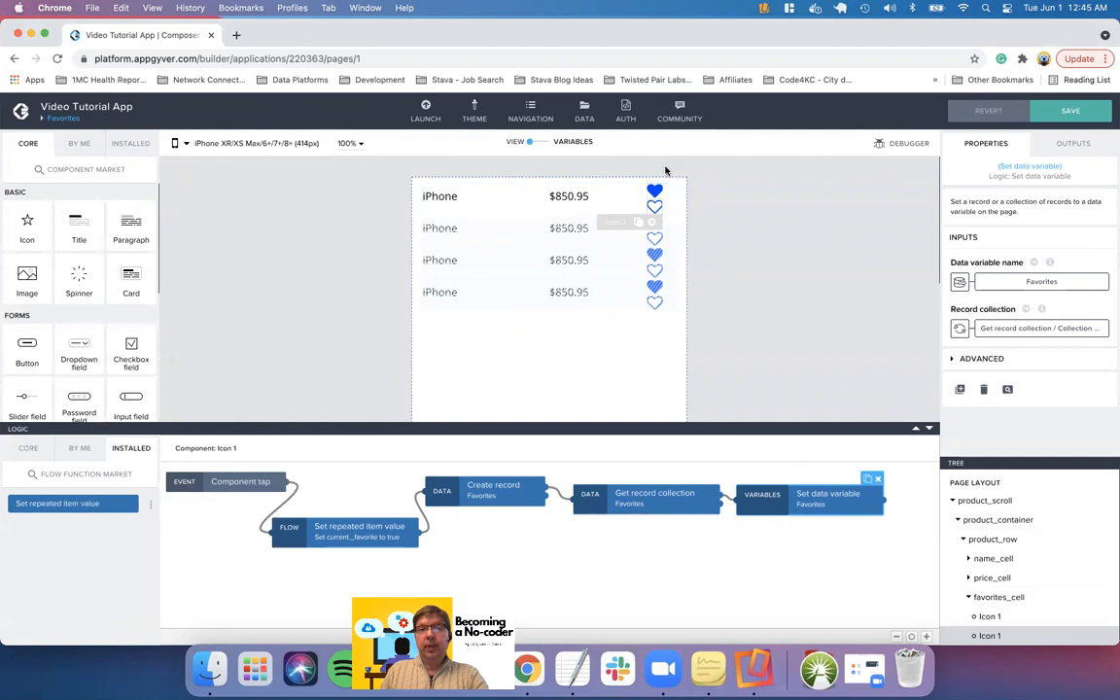
click(1069, 110)
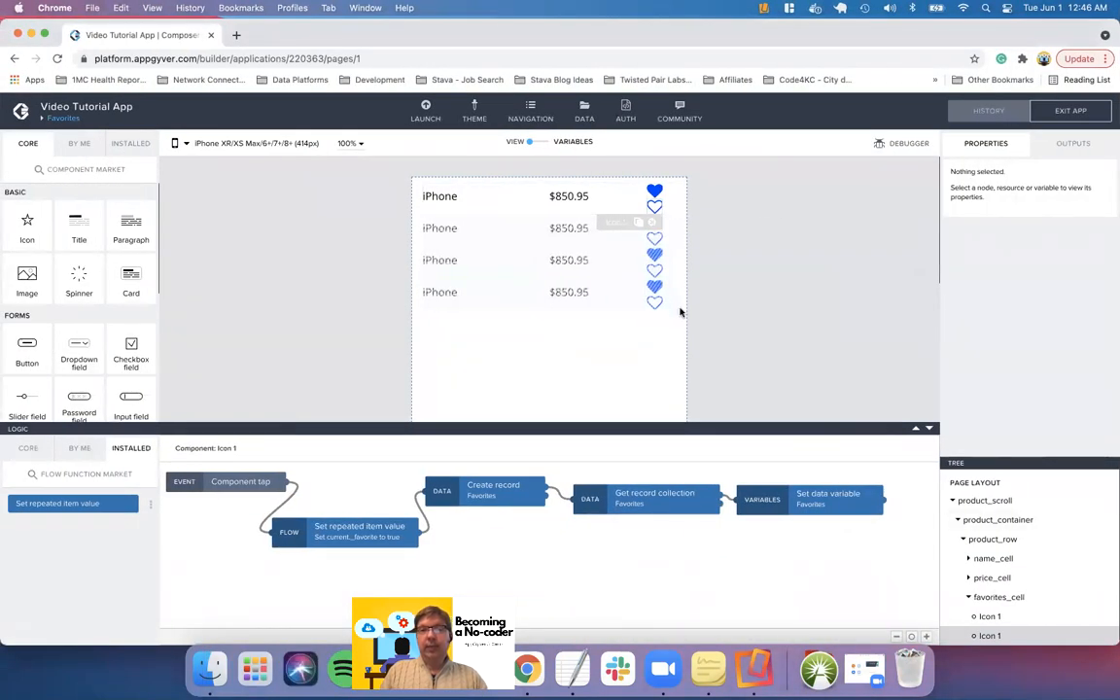
Refresh the favorite table in Xano to check the heart changes, and return to AppGyver to review the Set repeated item value node
key(ctrl+Left)
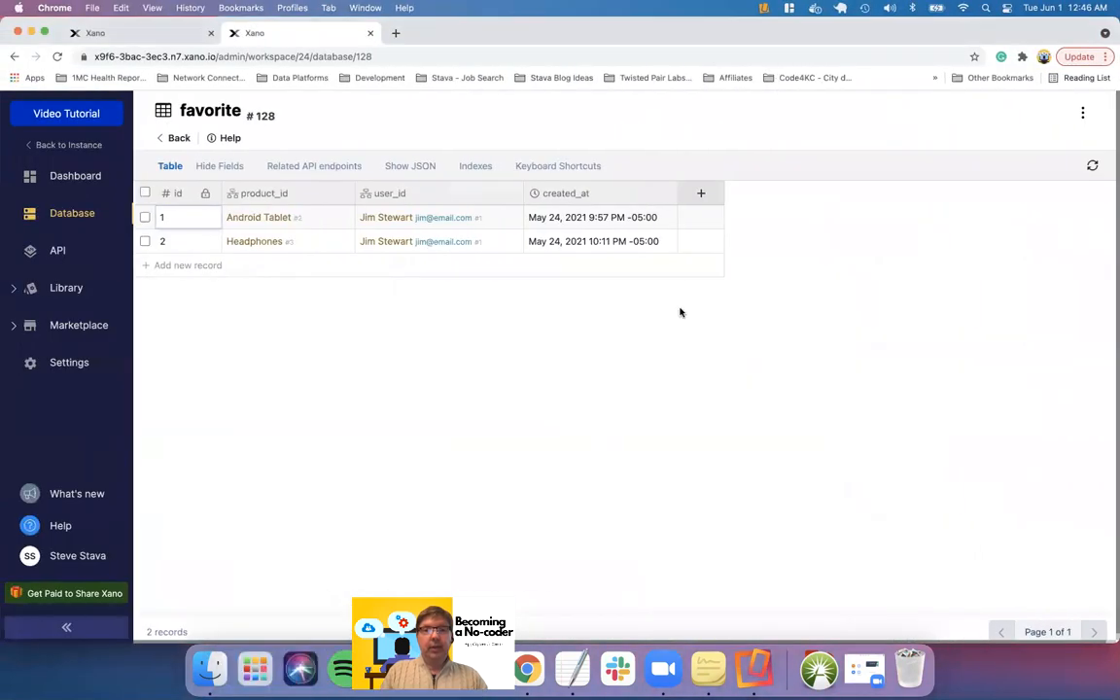
click(1093, 167)
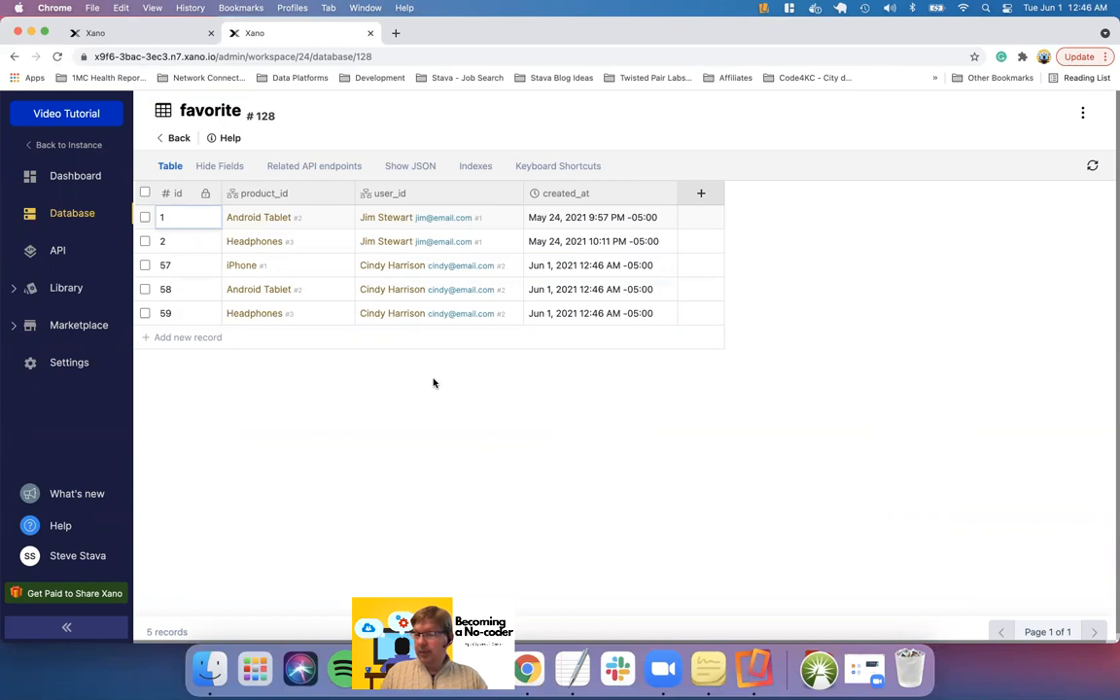
click(1093, 166)
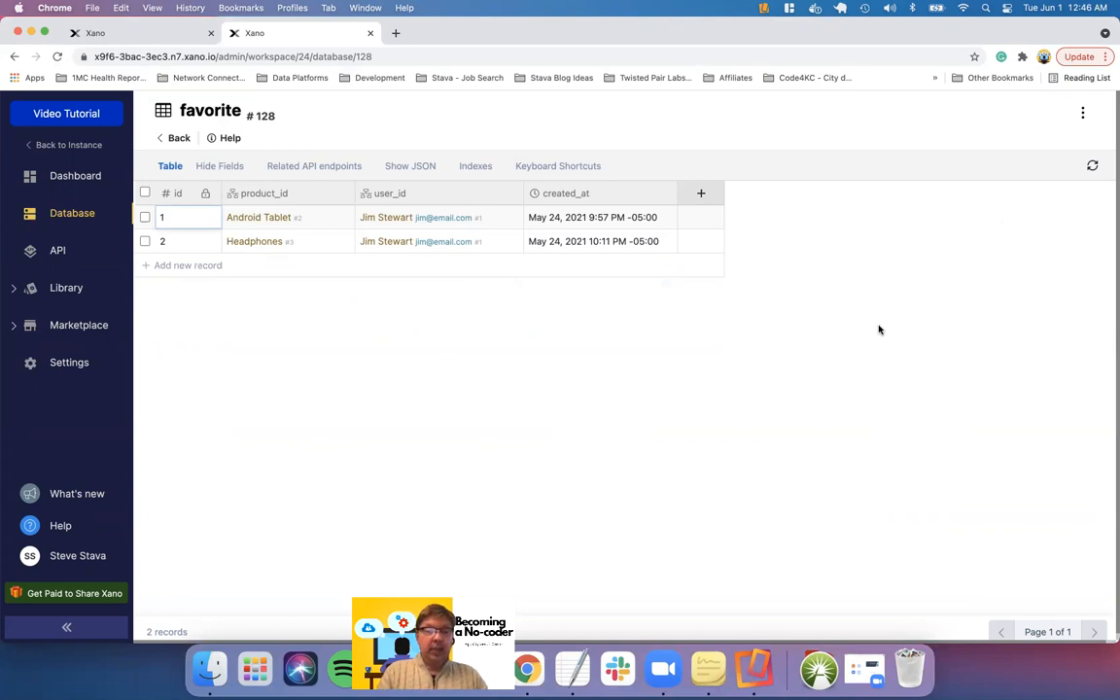
click(1093, 165)
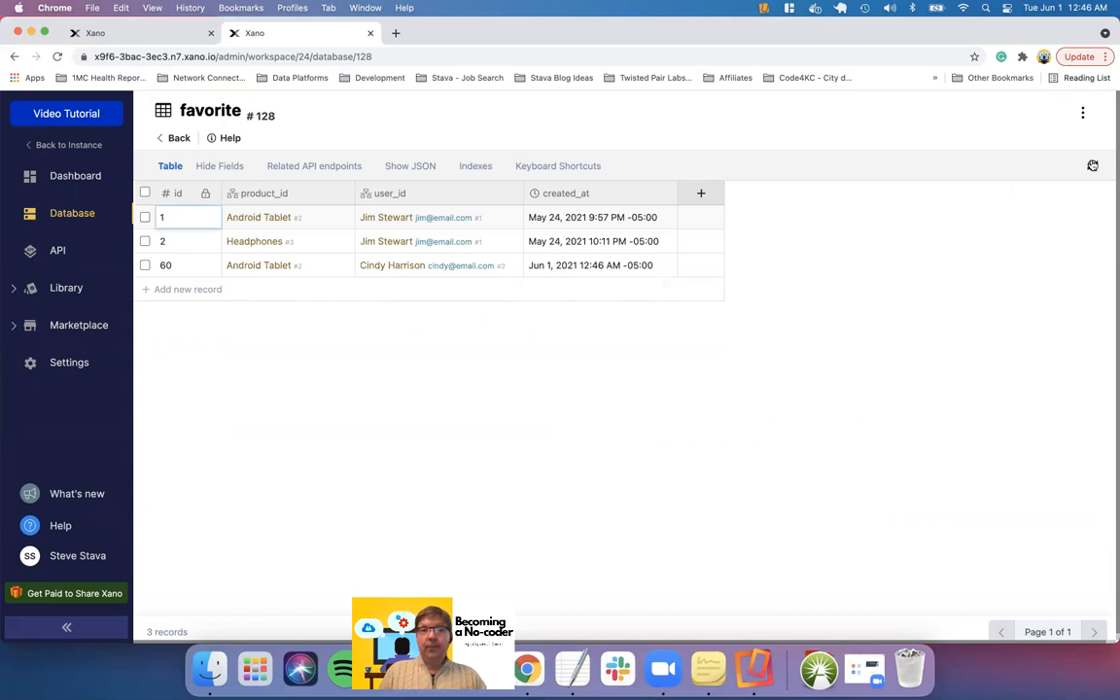
click(1093, 165)
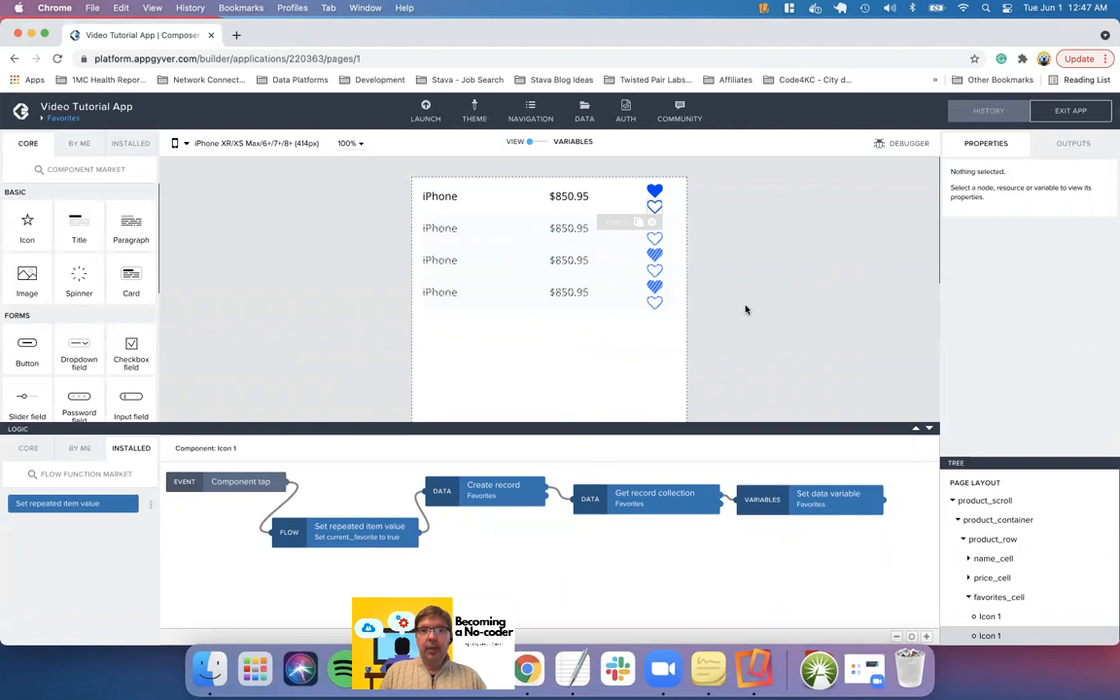
click(338, 539)
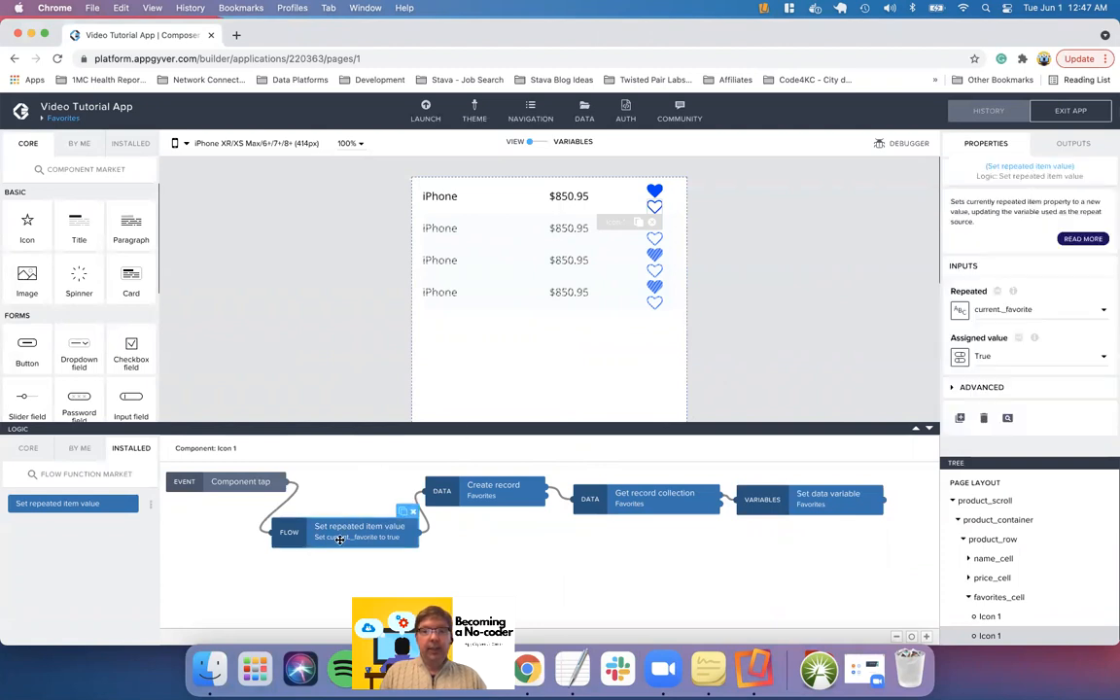